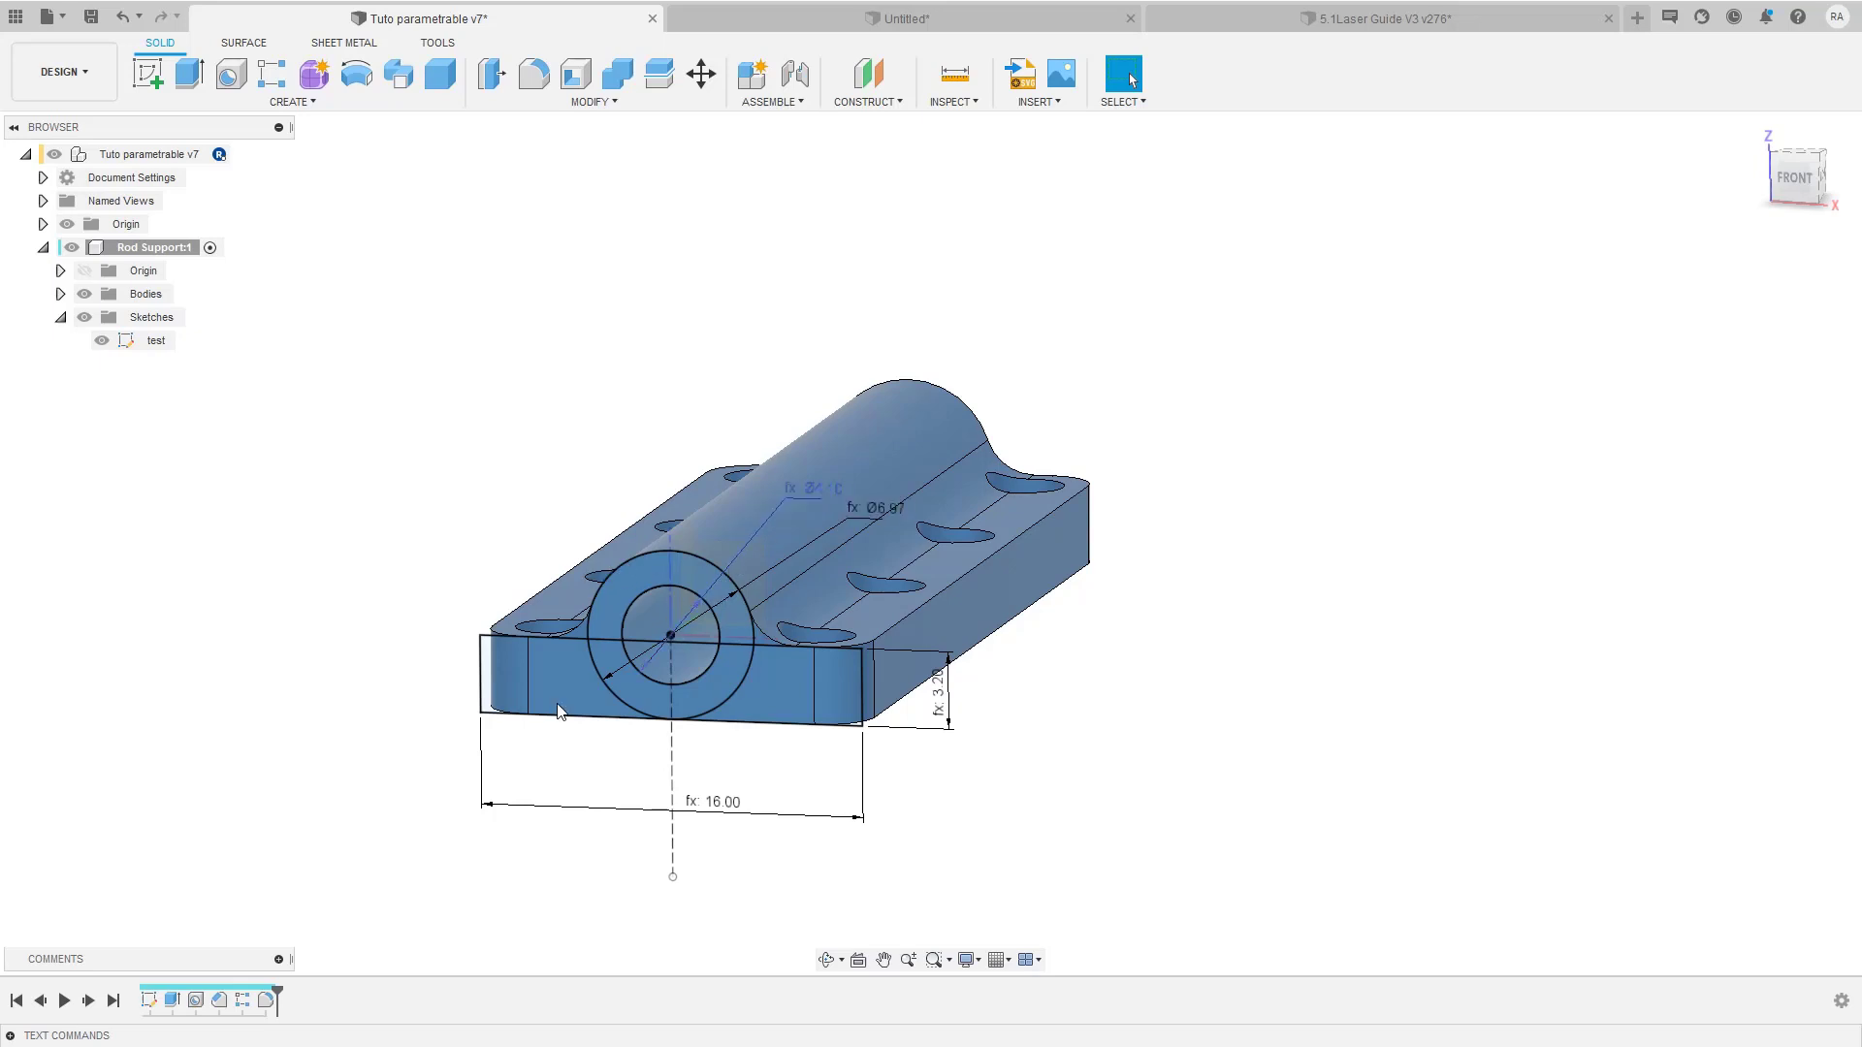
# Step: Open the Rod Support's test sketch for editing and inspect its inner and outer circles
pyautogui.doubleClick(148, 1003)
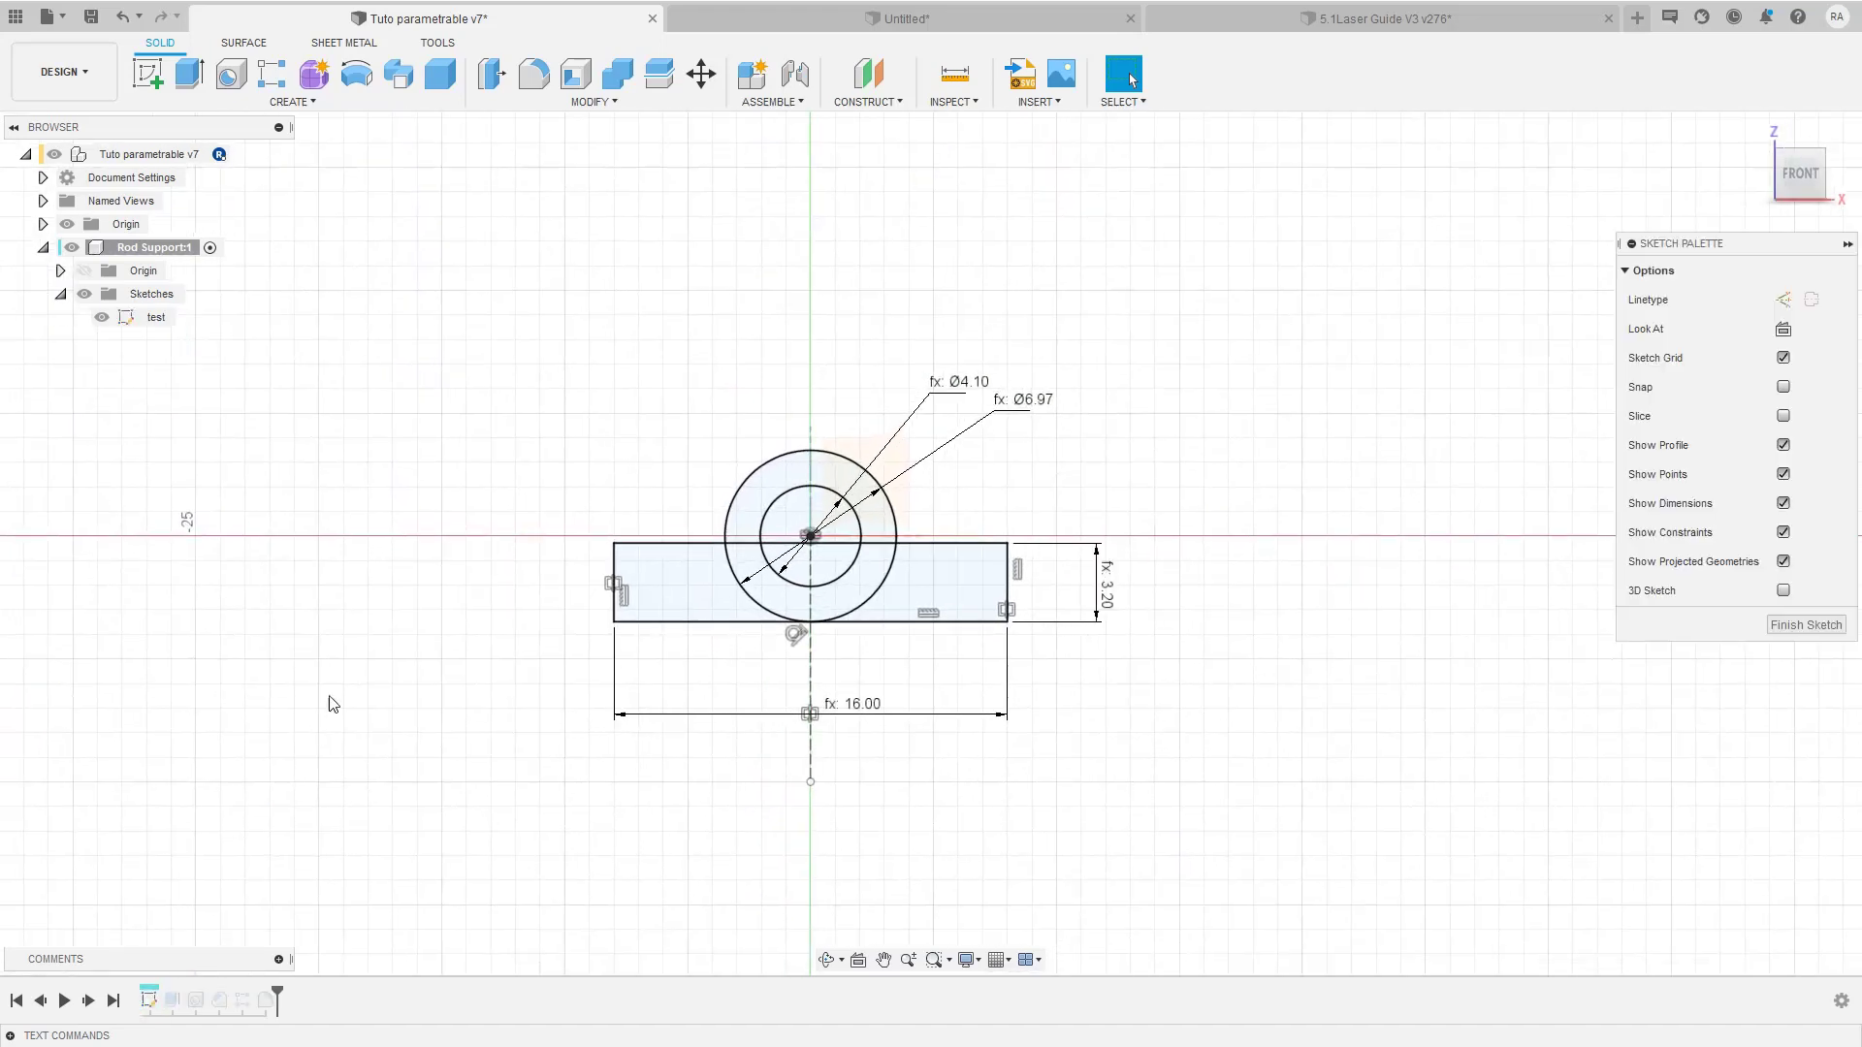
pyautogui.click(838, 495)
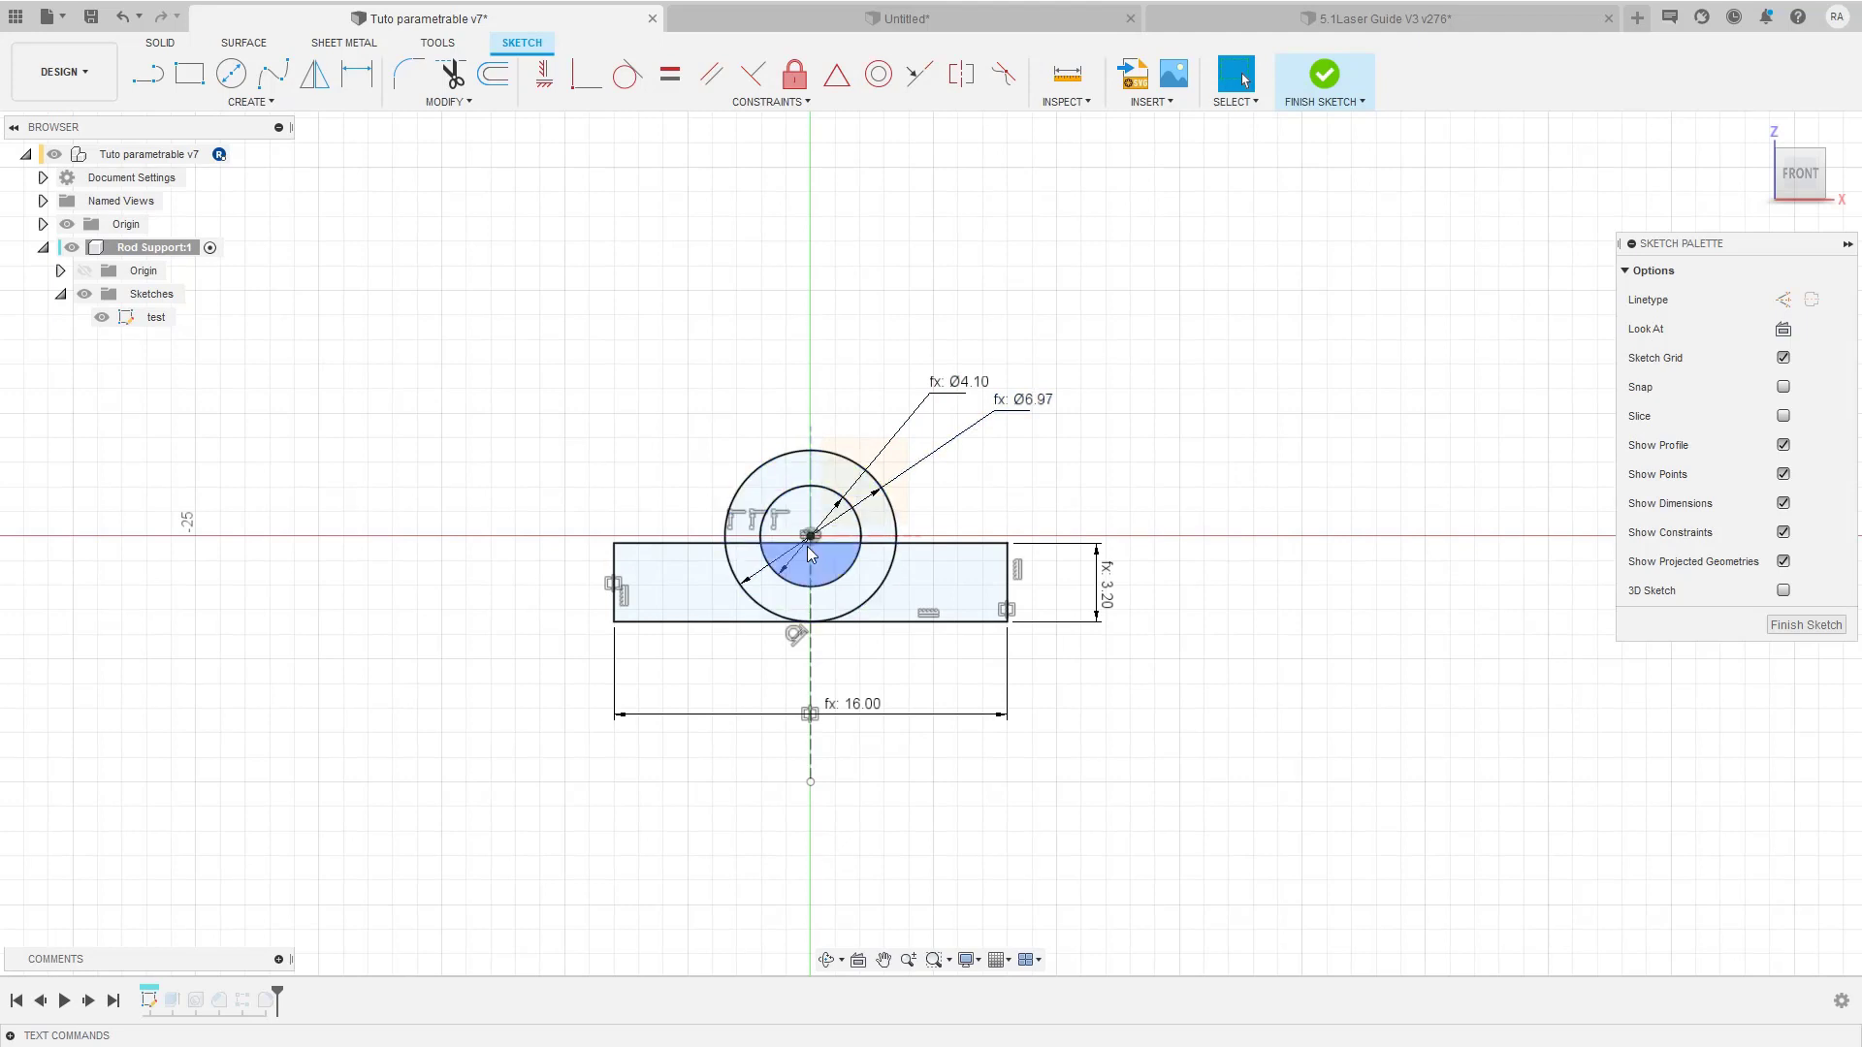
pyautogui.moveTo(821, 539)
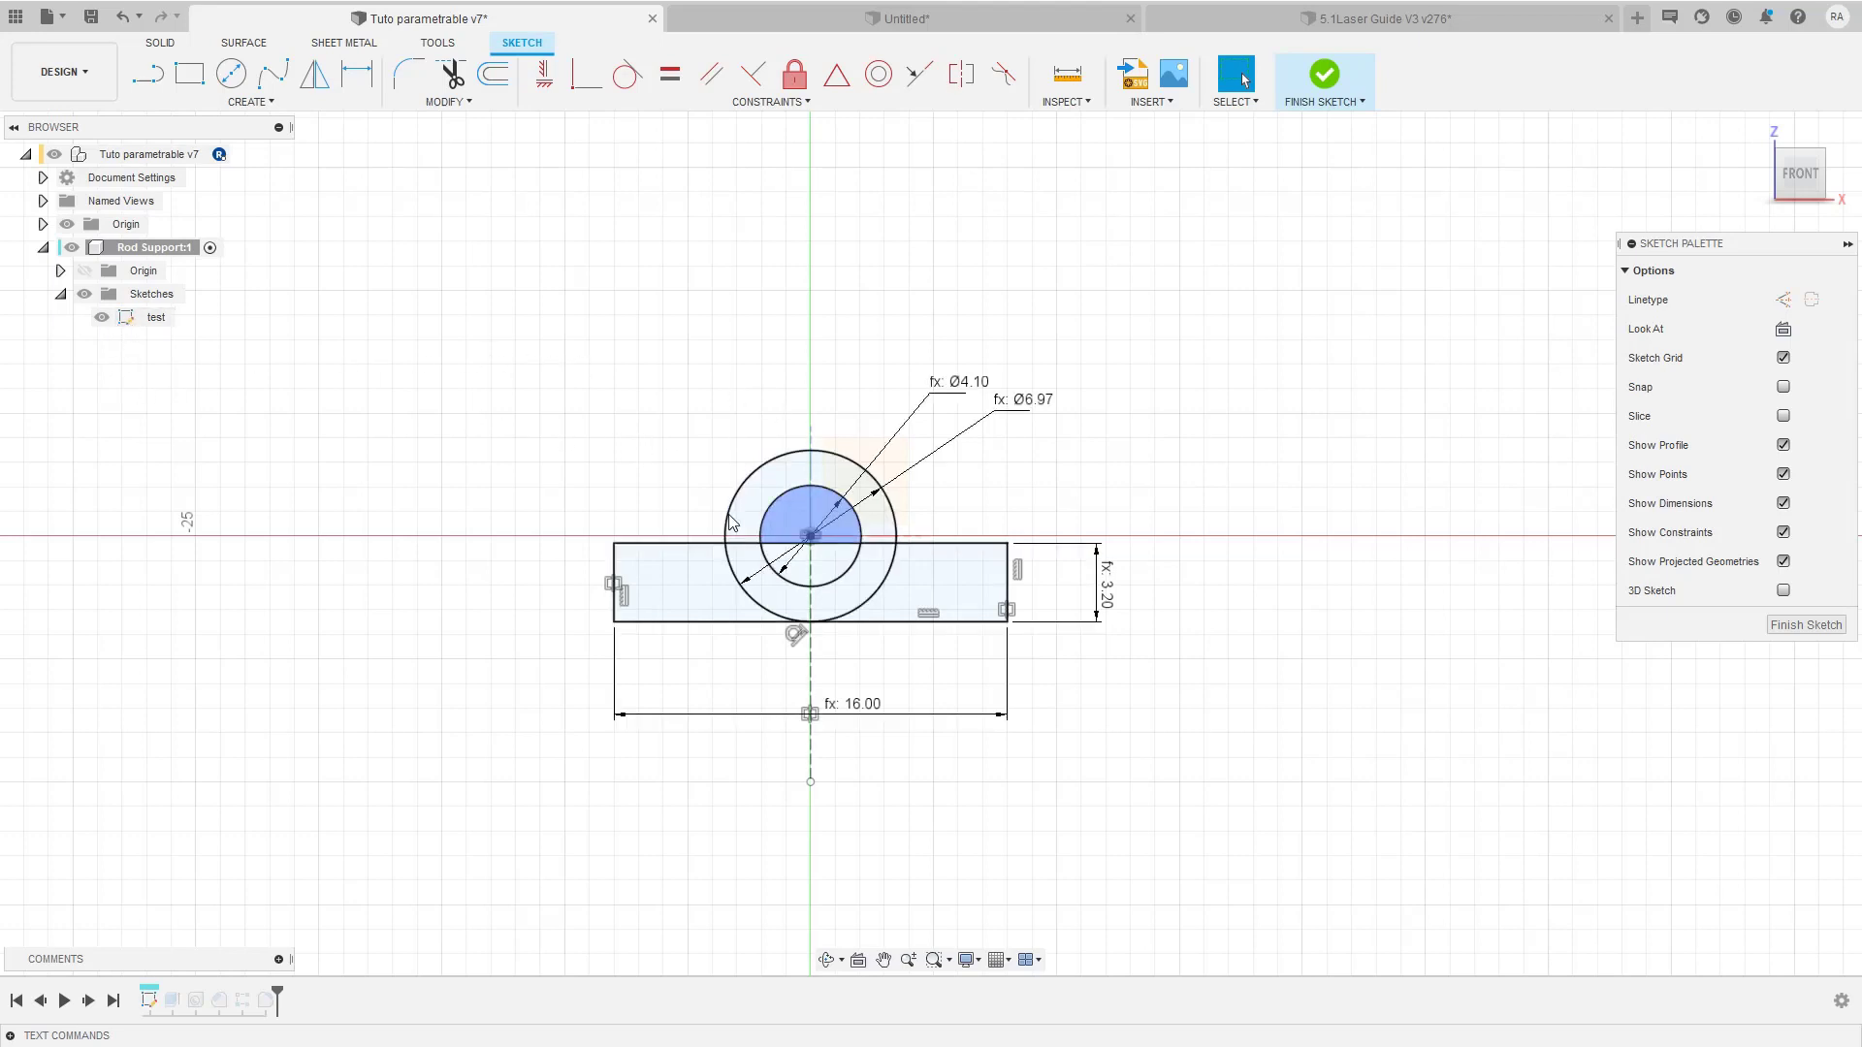
pyautogui.scroll(3, 732, 427)
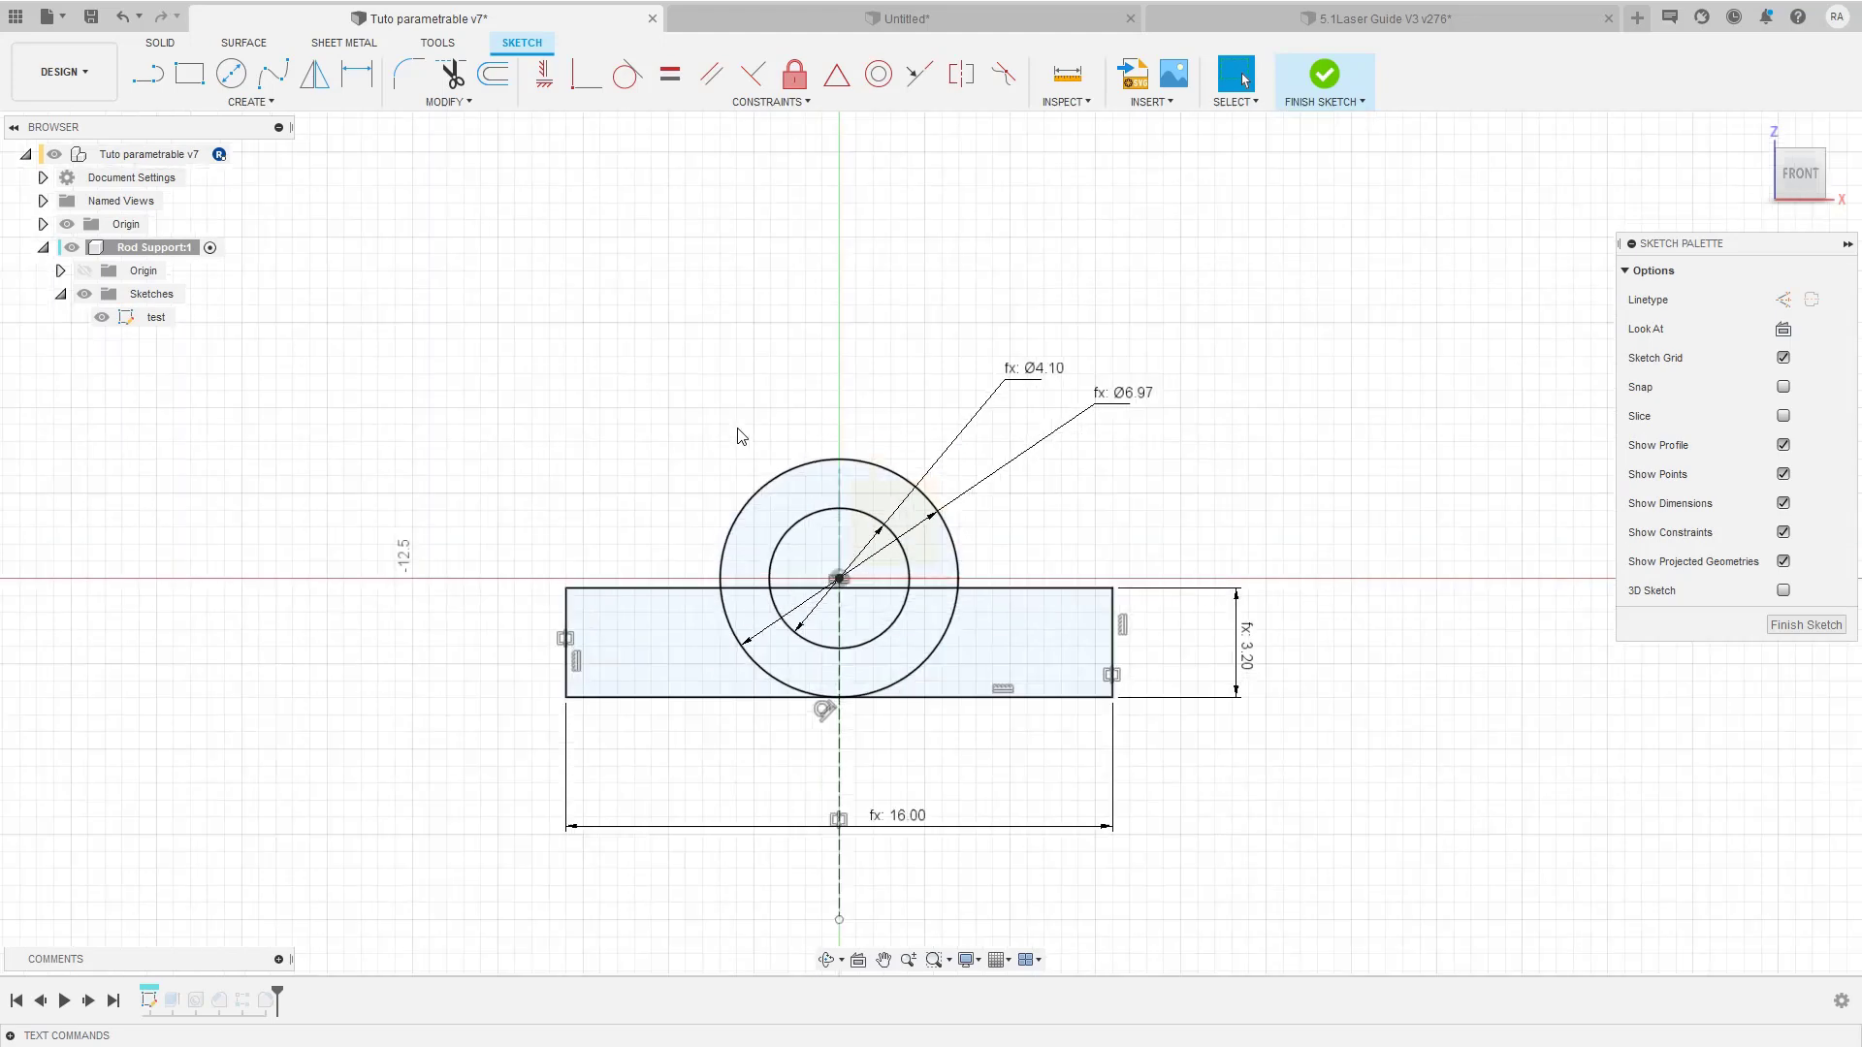
pyautogui.moveTo(740, 435); pyautogui.dragTo(669, 262, button='middle')
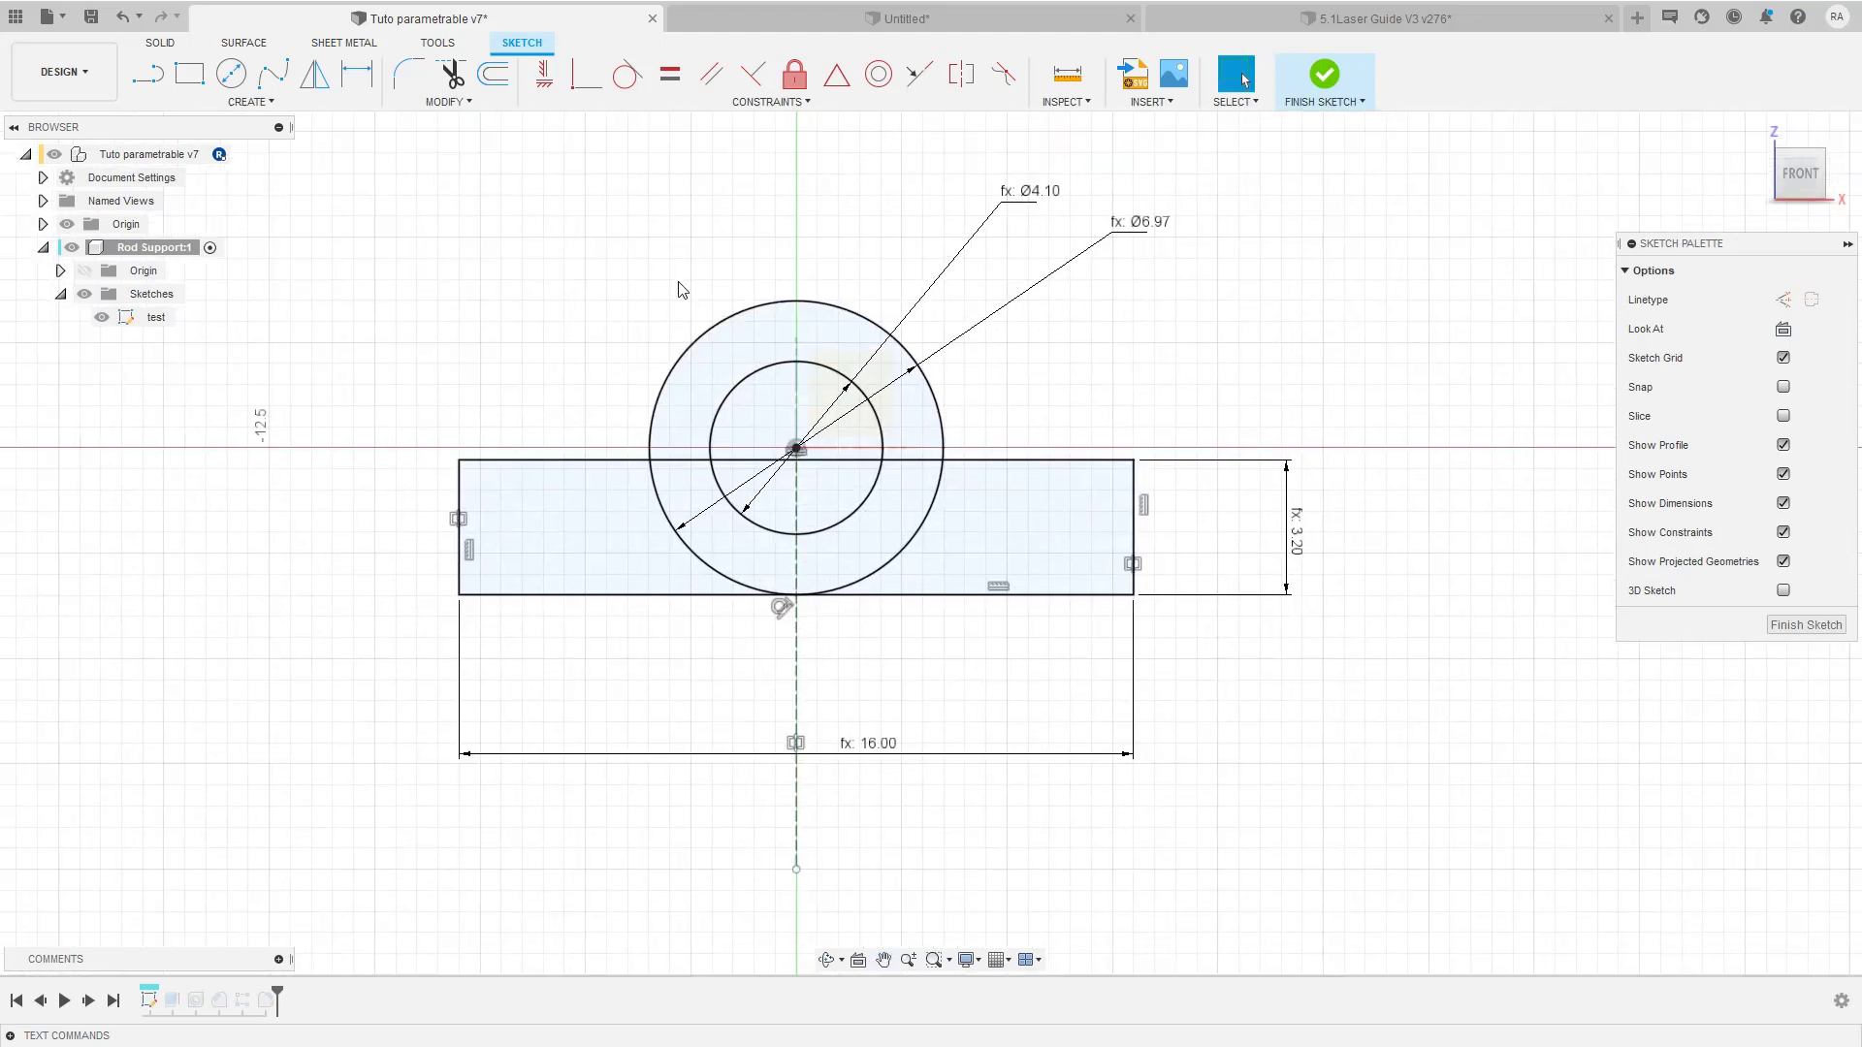
pyautogui.click(744, 390)
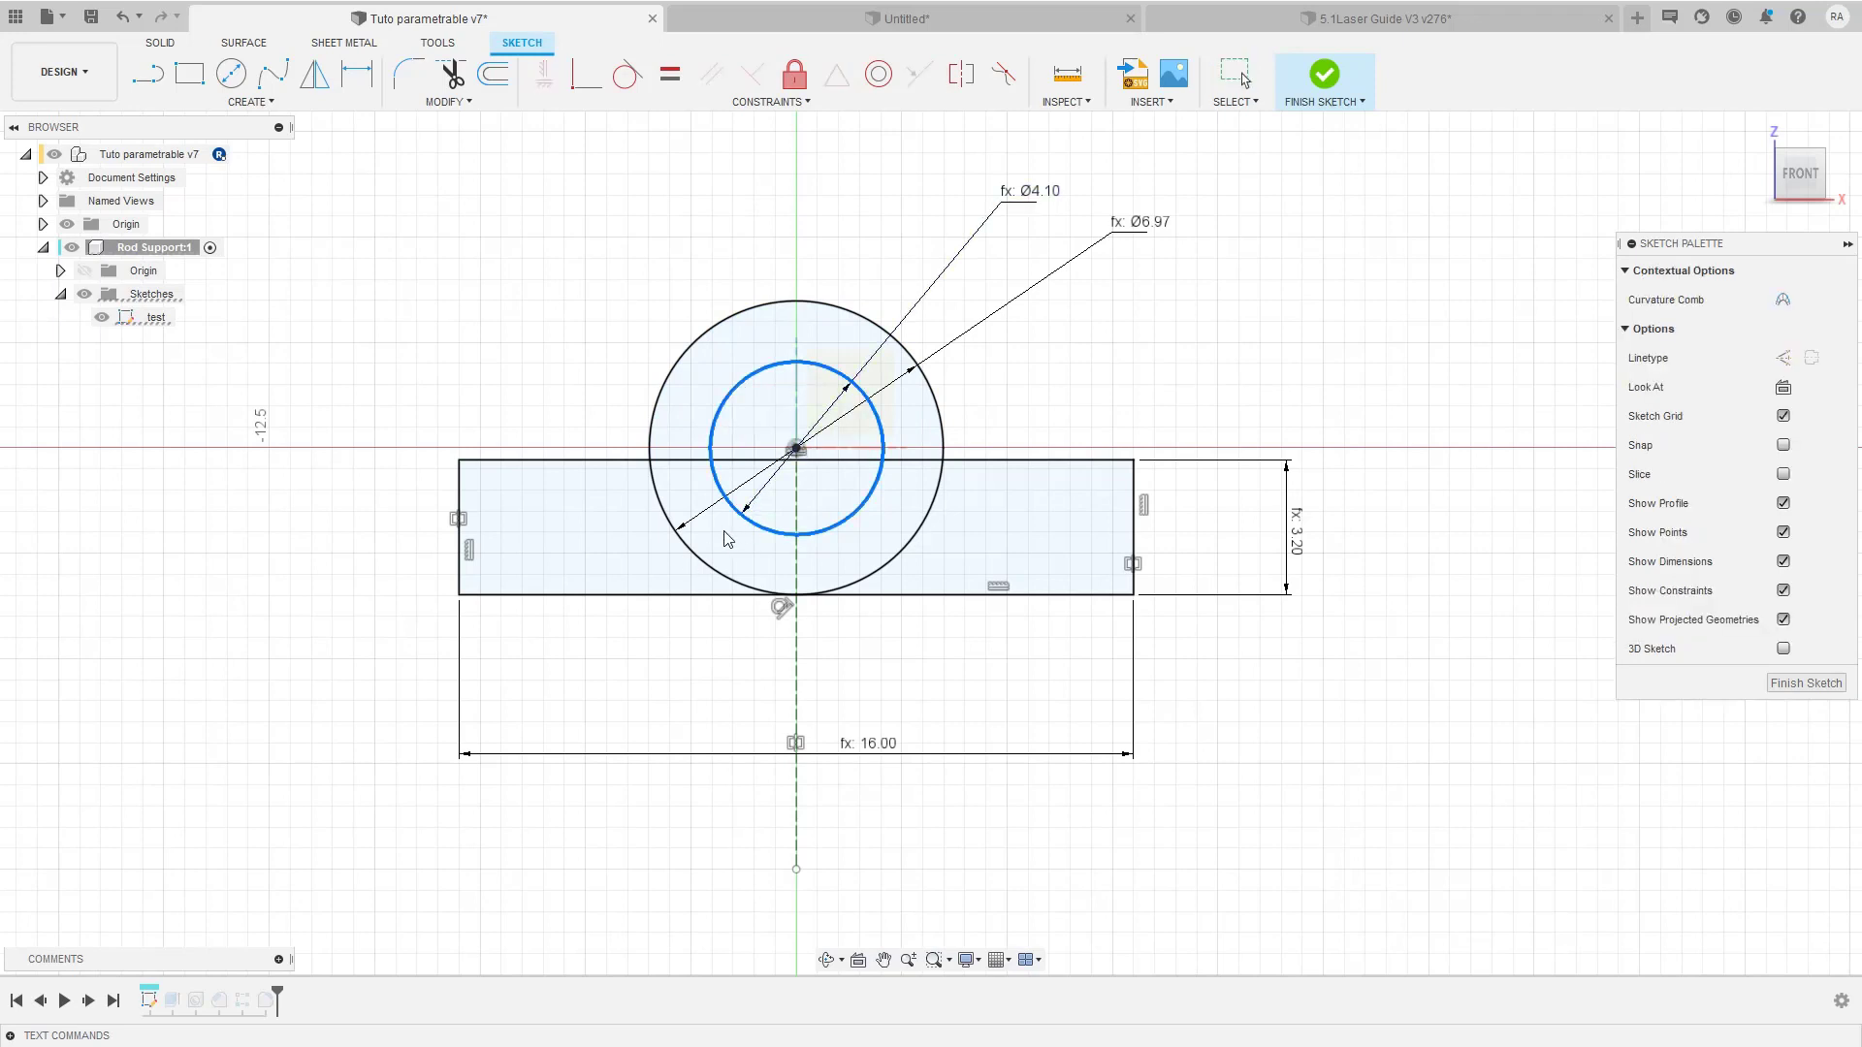
pyautogui.click(656, 493)
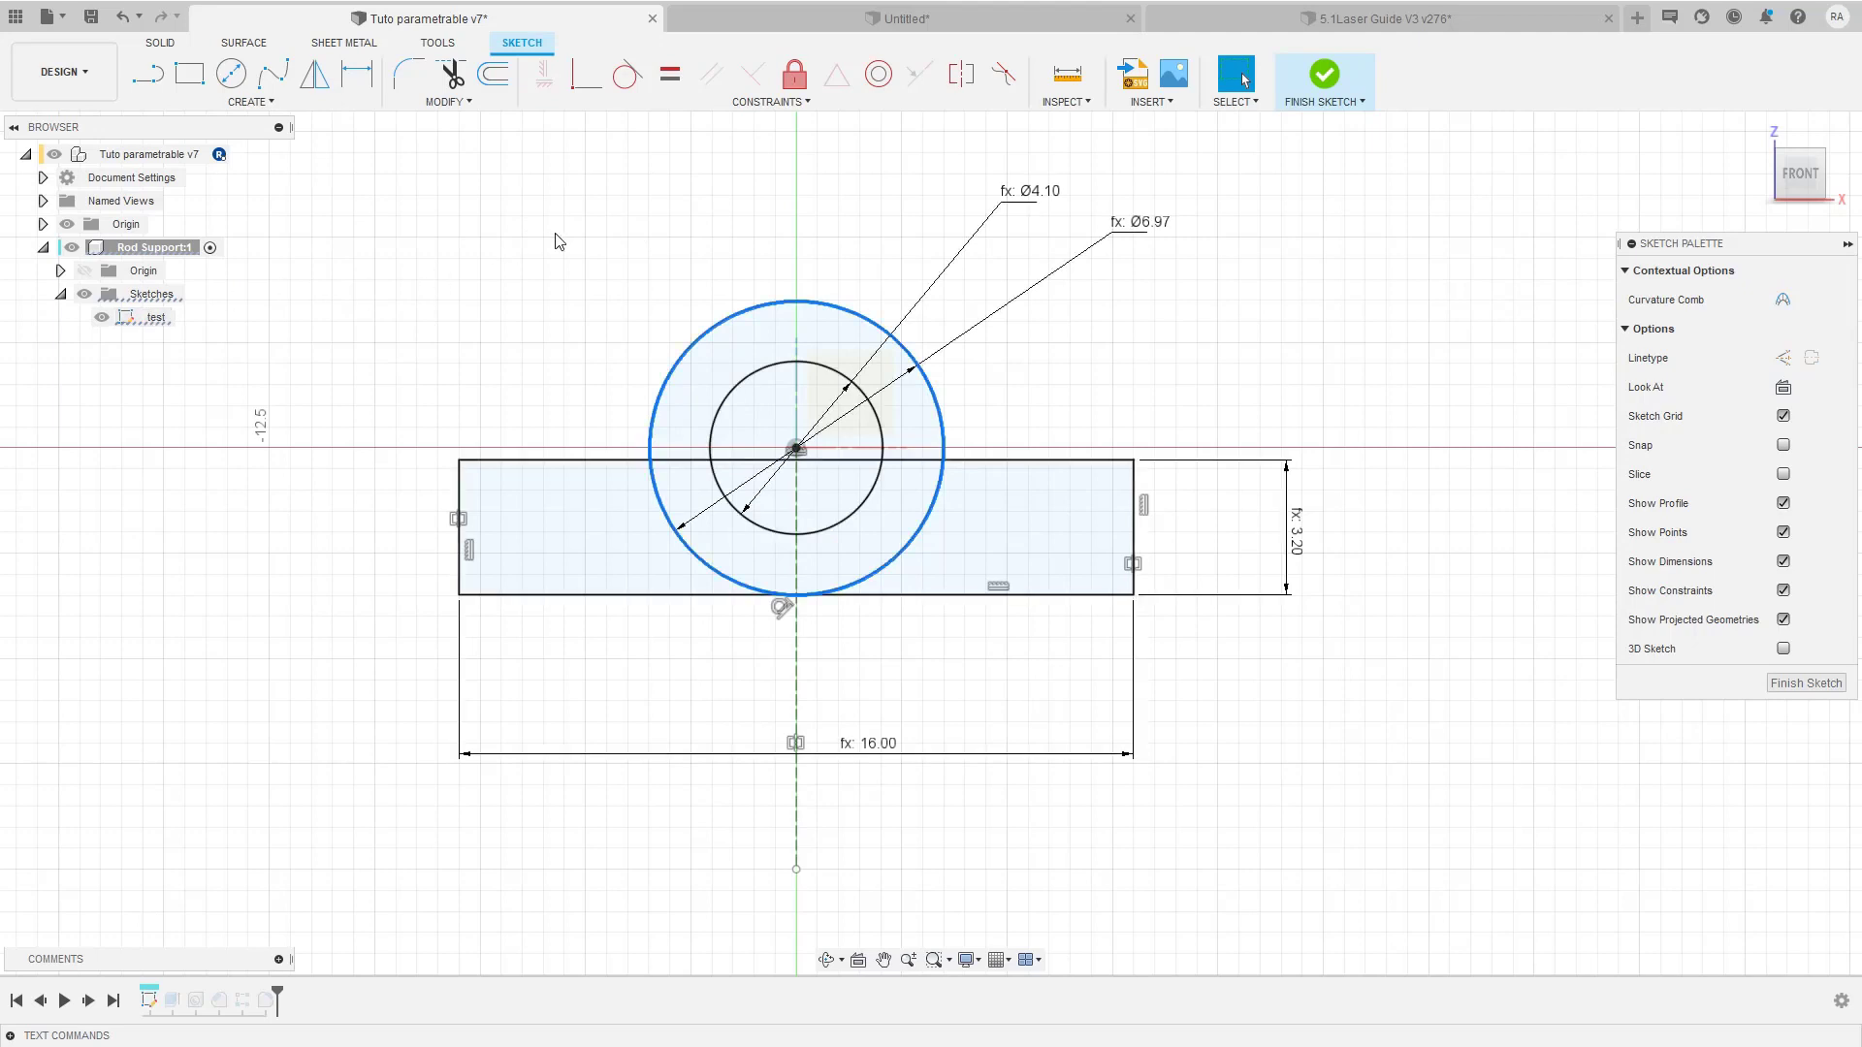
pyautogui.click(572, 288)
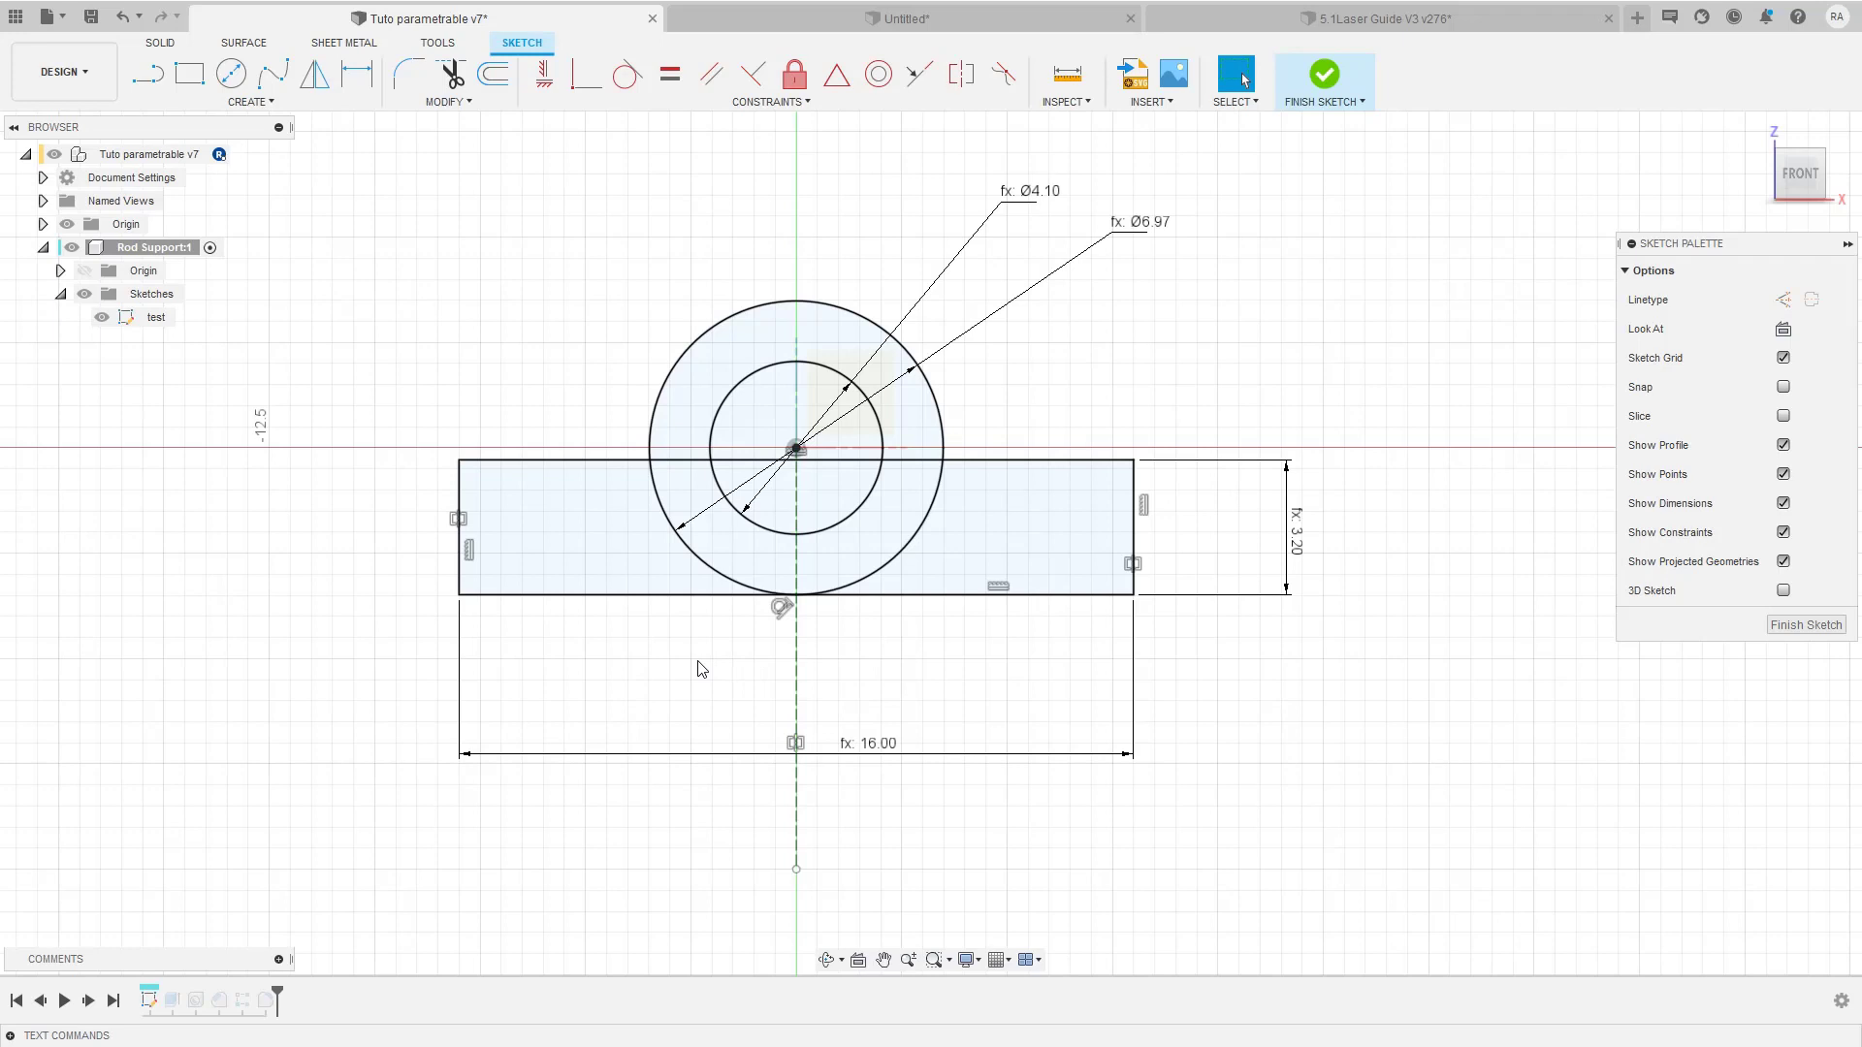
# Step: Add a length dimension to the vertical construction line below the circles
pyautogui.press('d')
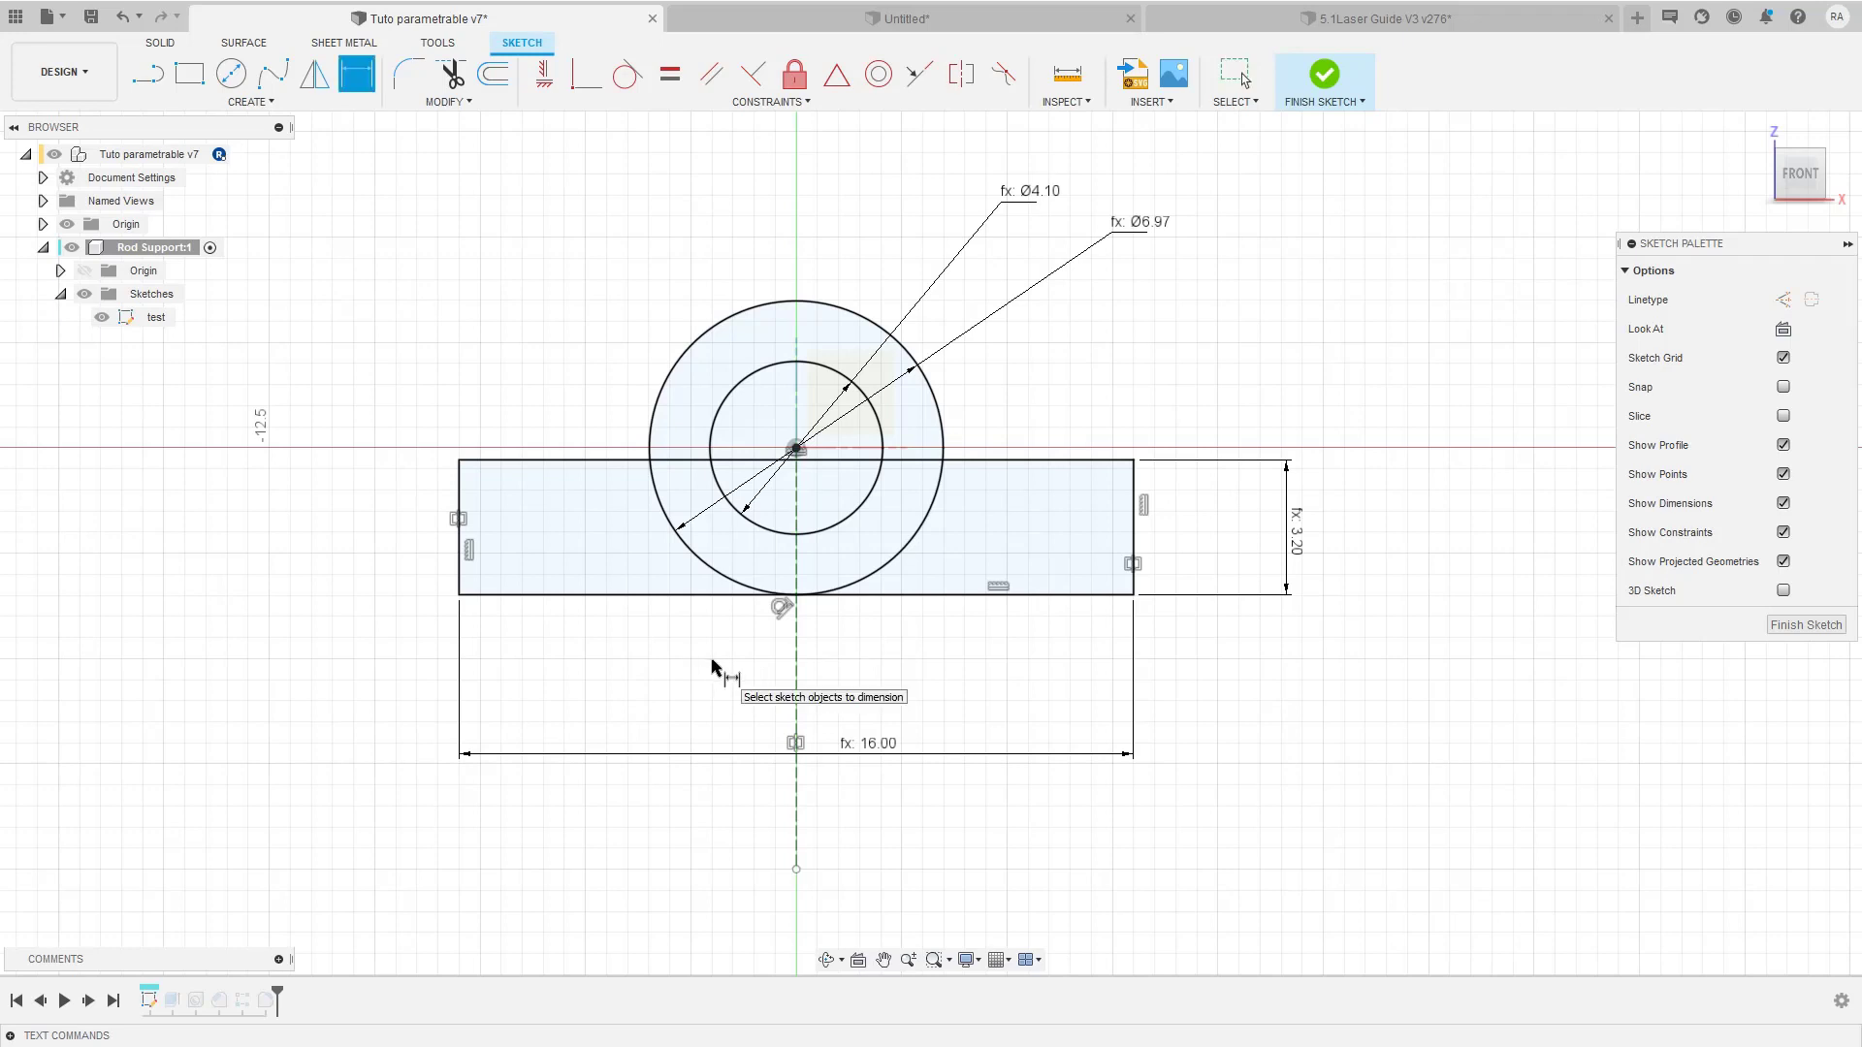
pyautogui.click(796, 669)
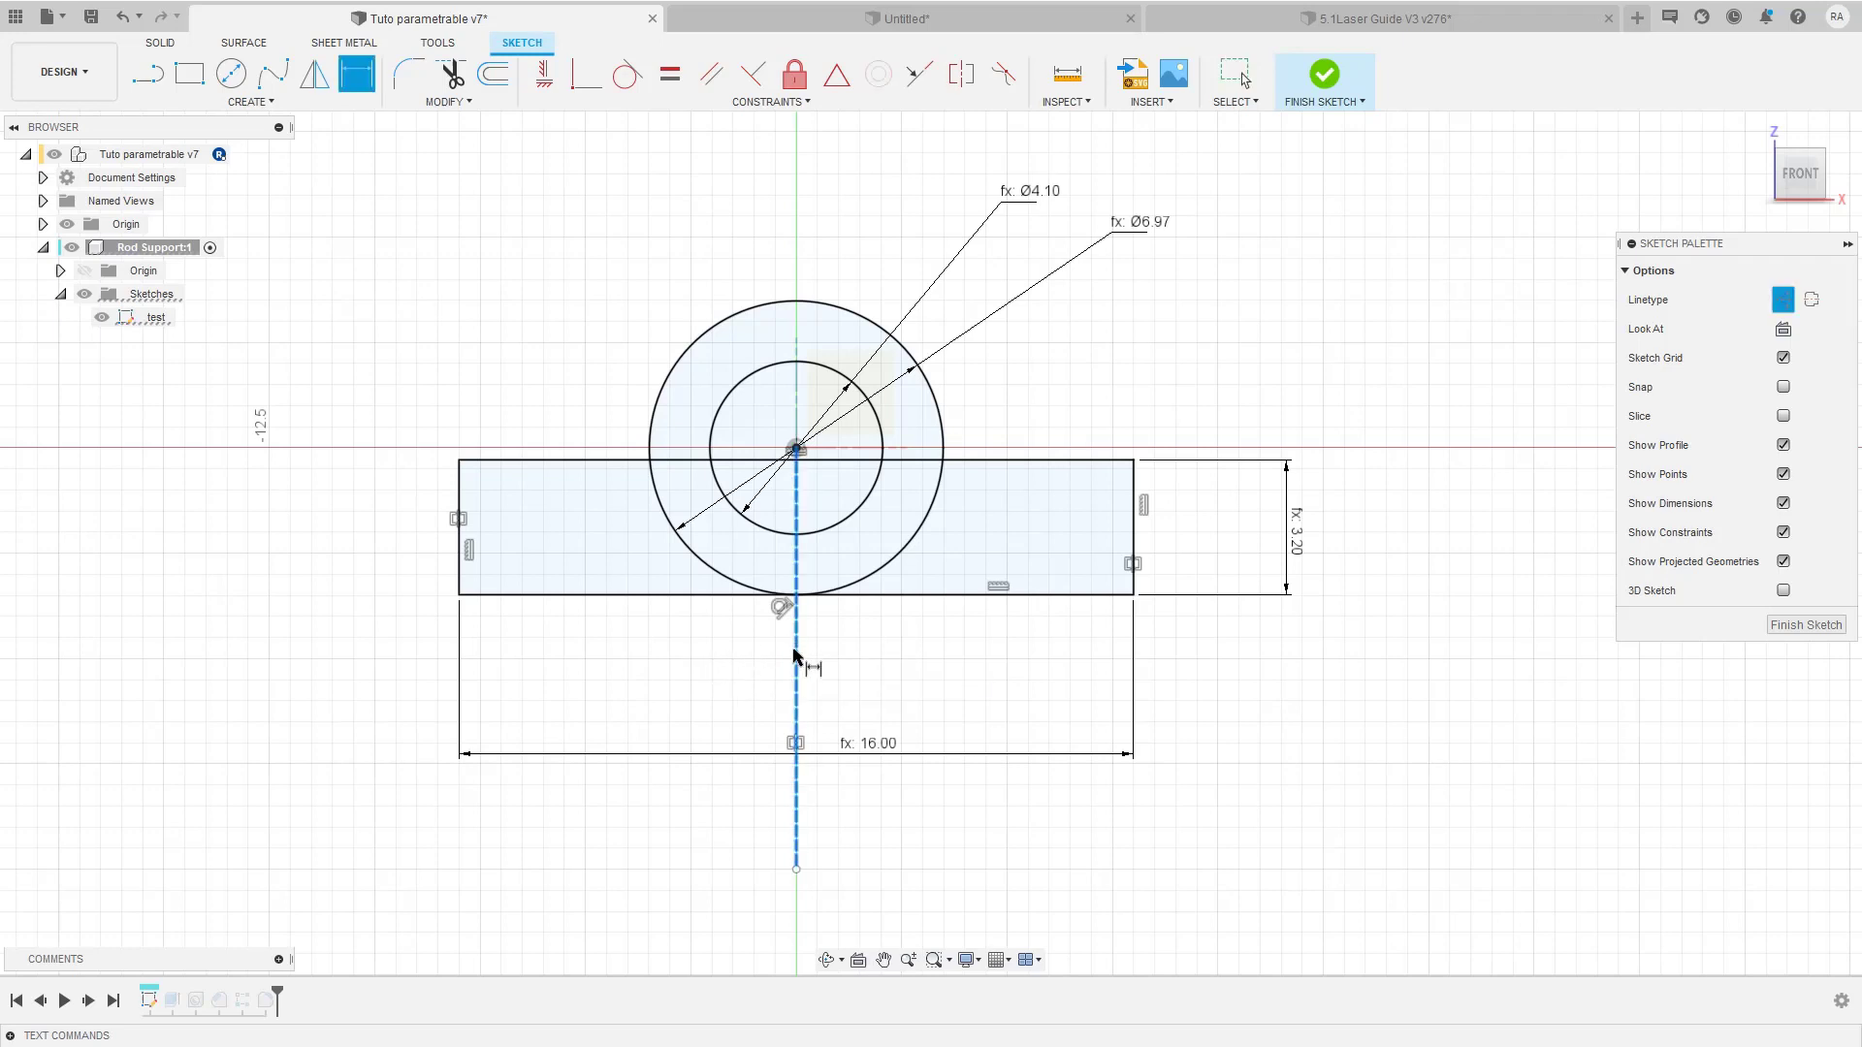
pyautogui.click(359, 656)
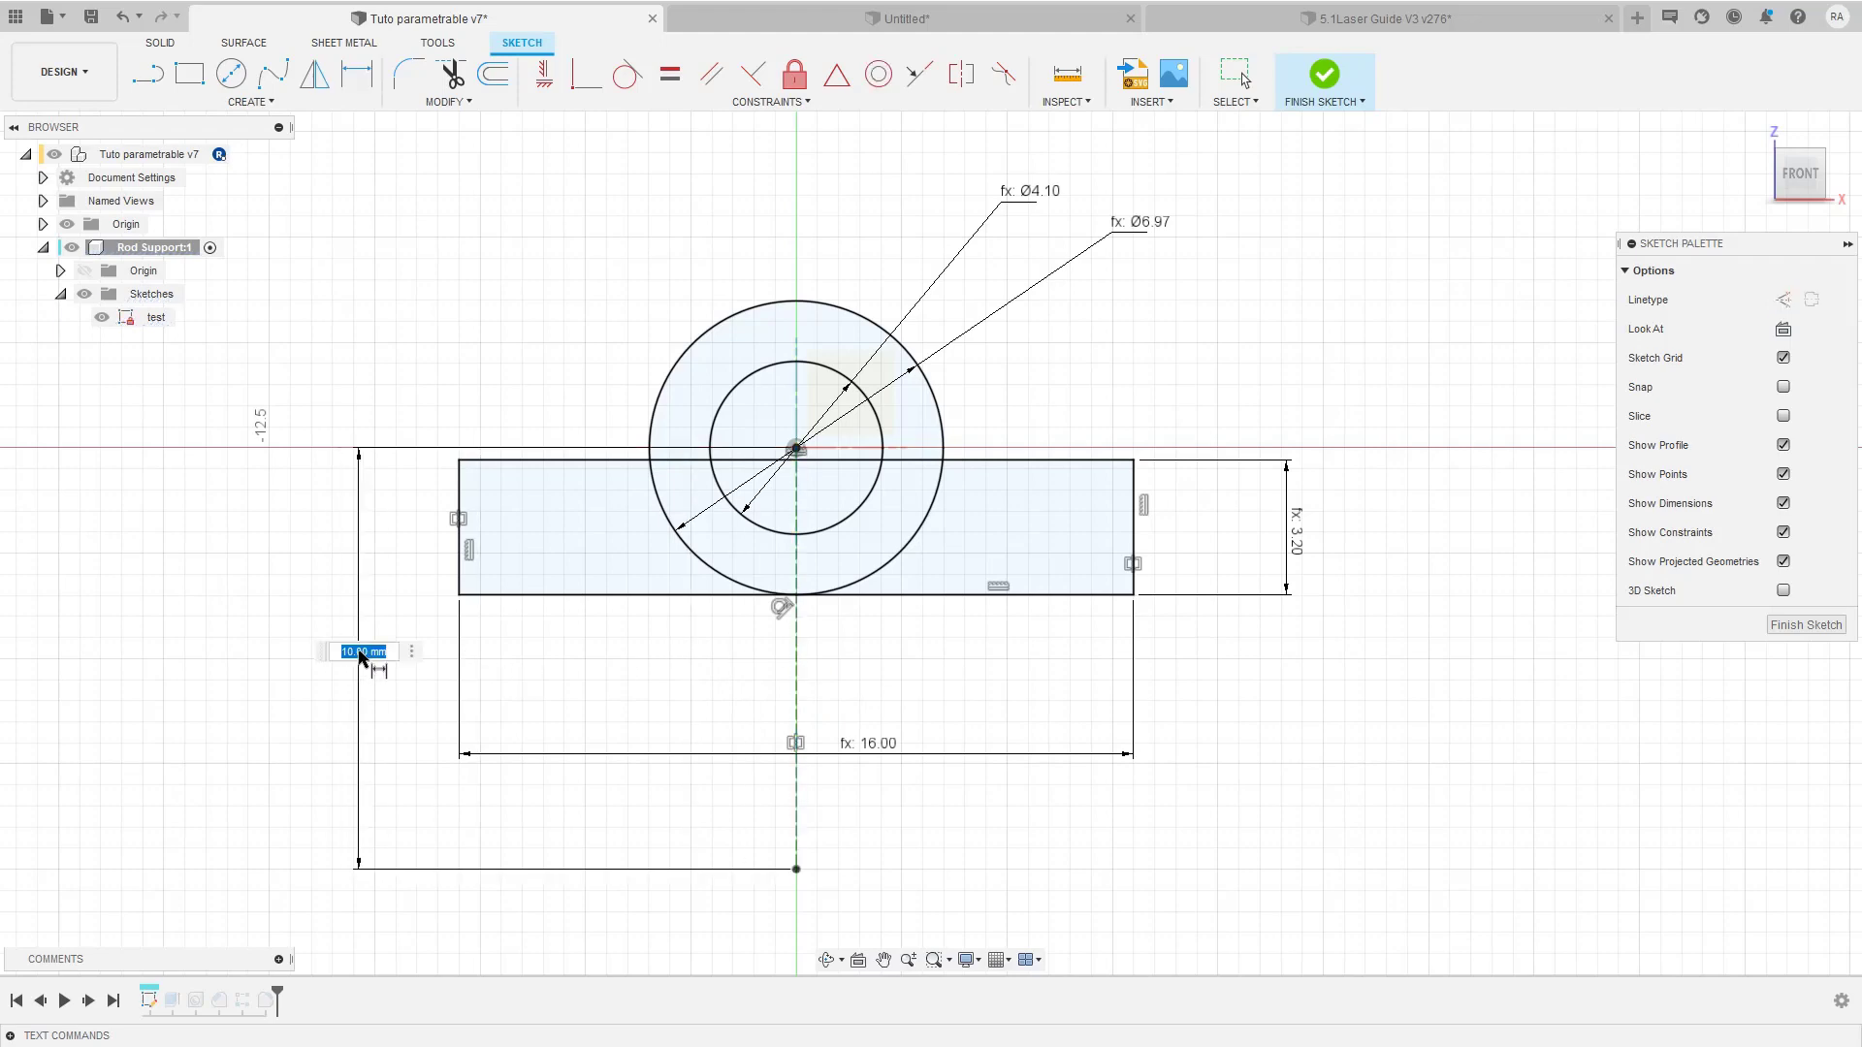
pyautogui.press('Return')
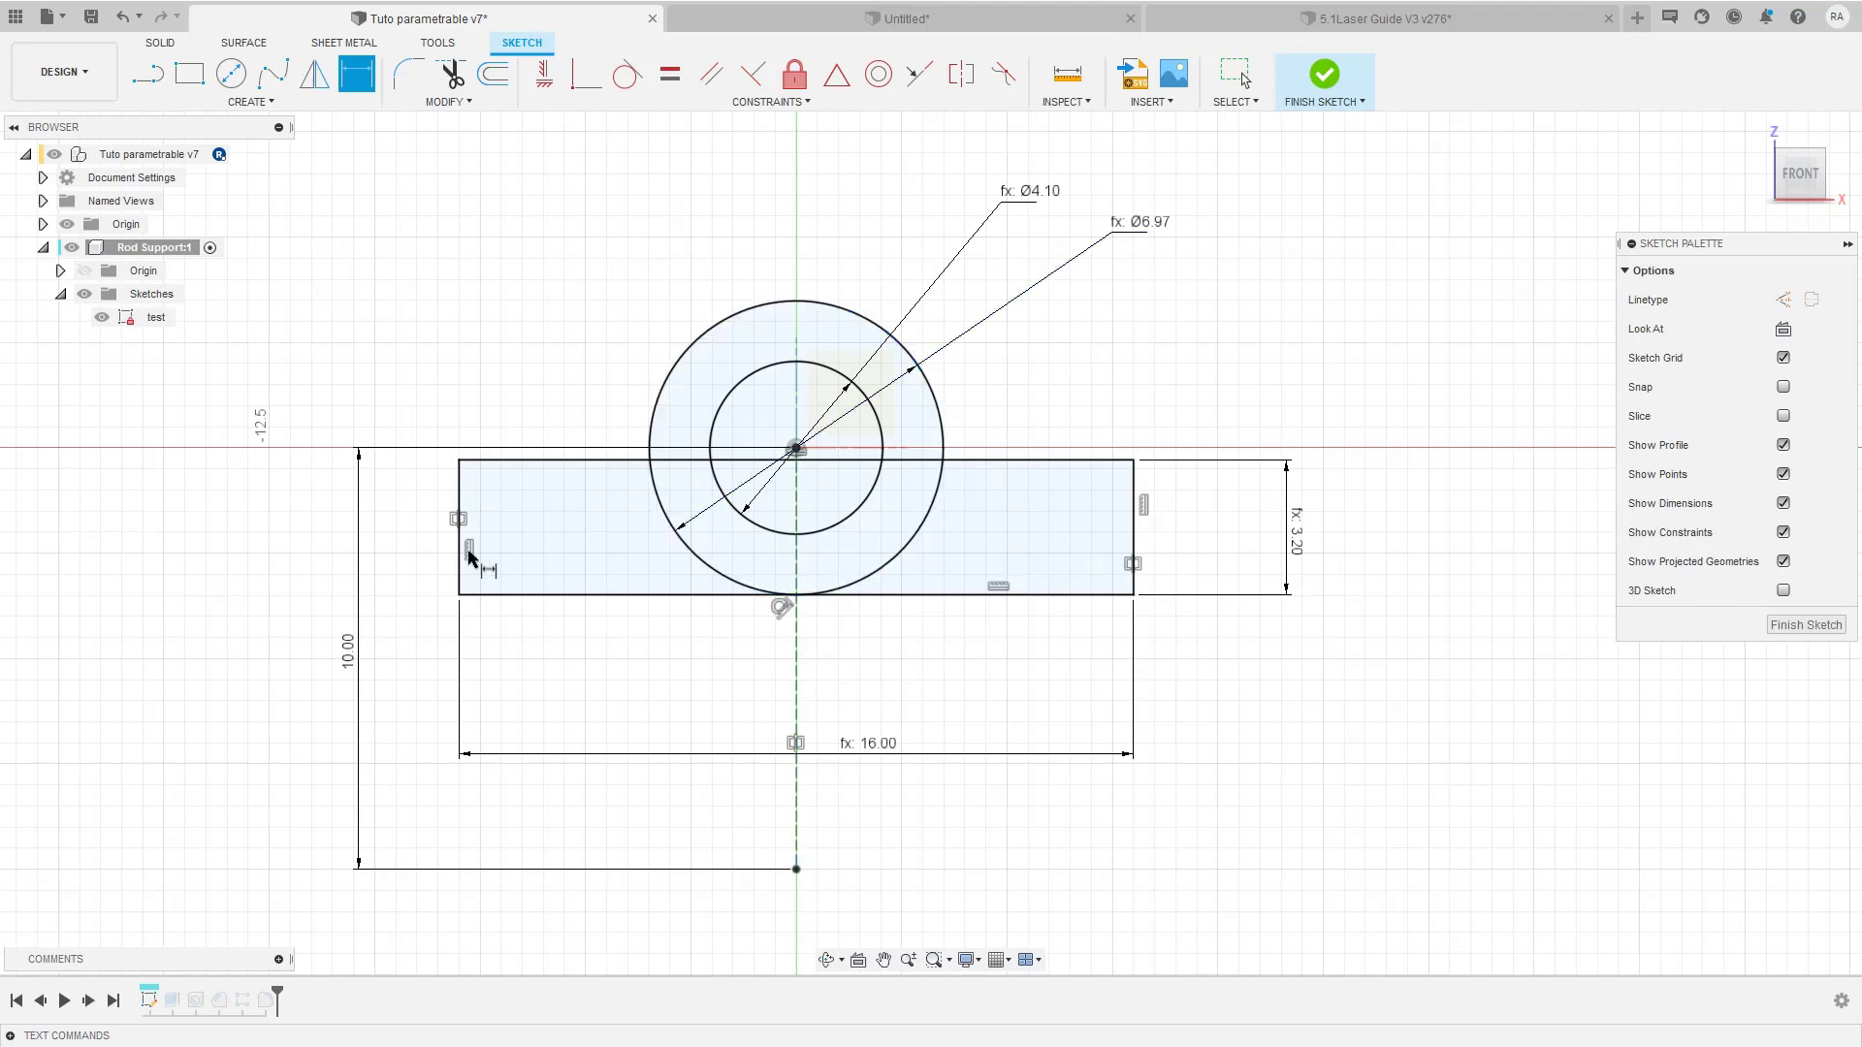
# Step: Delete the length dimension of the vertical construction line and leave the Dimension command
pyautogui.click(346, 641)
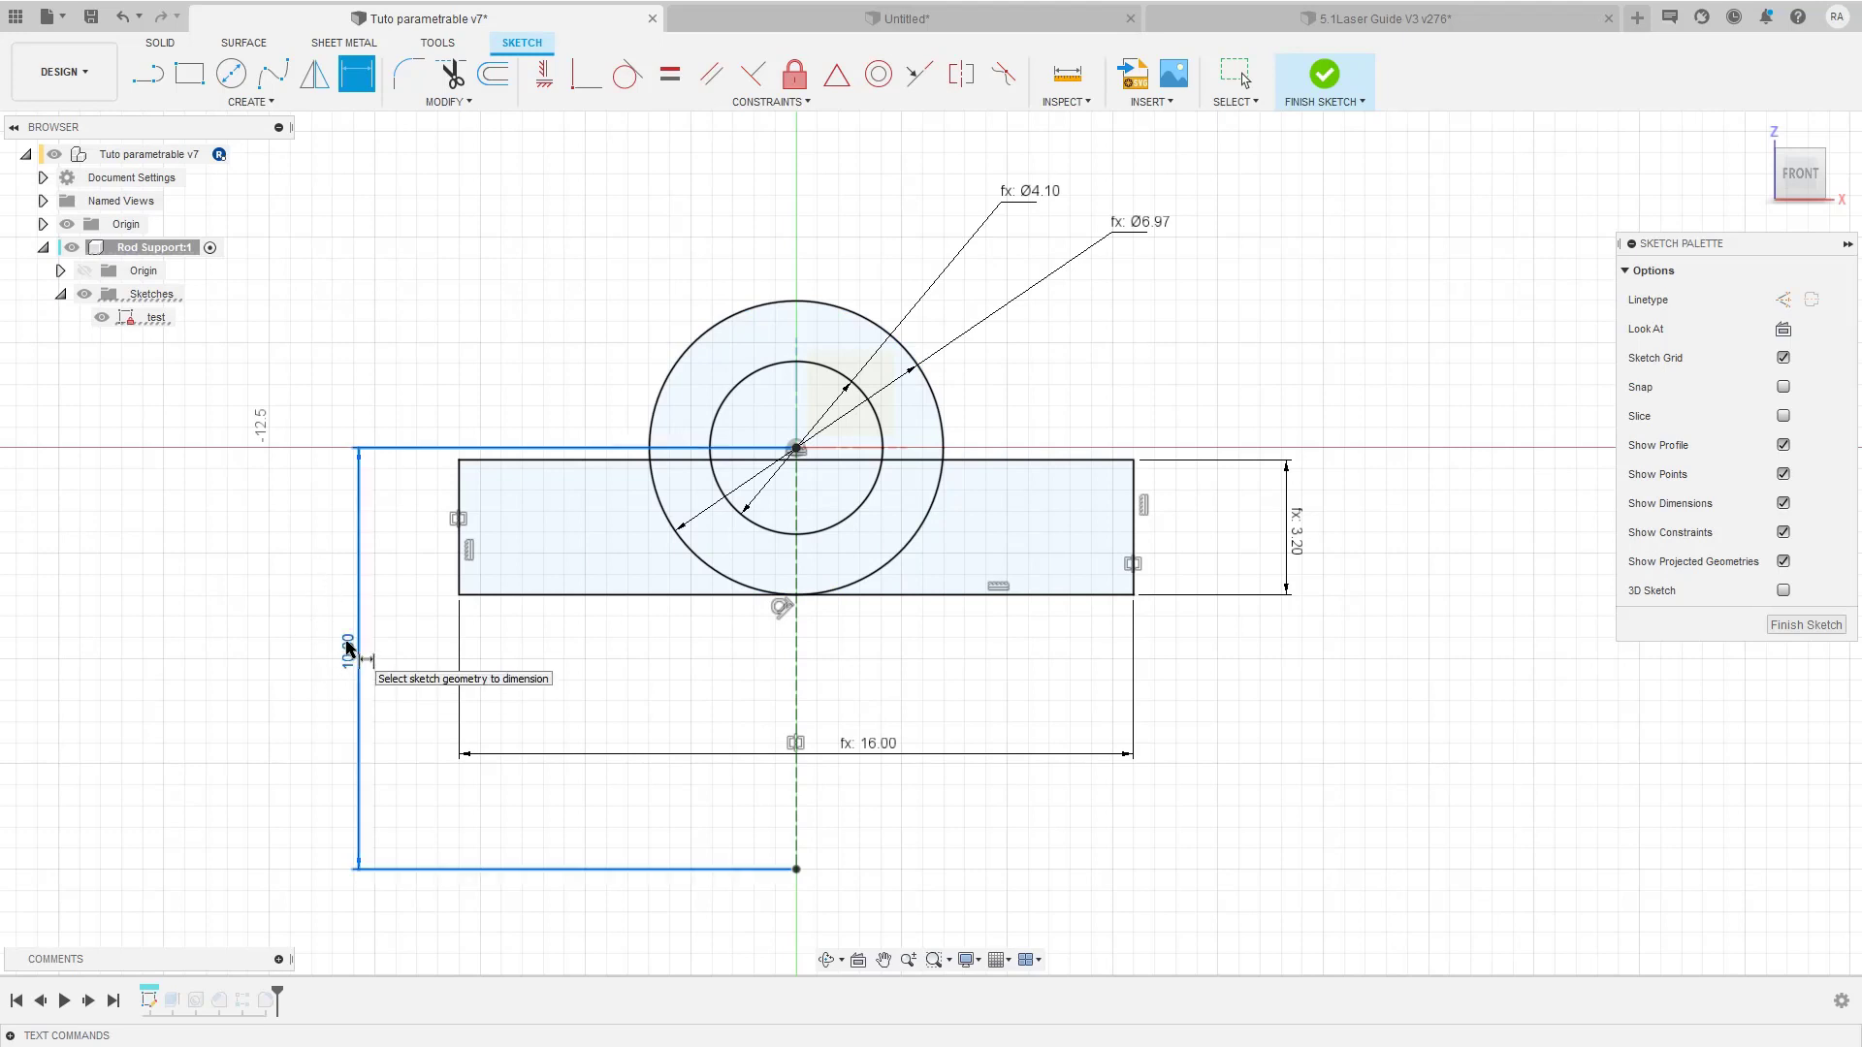
pyautogui.press('Delete')
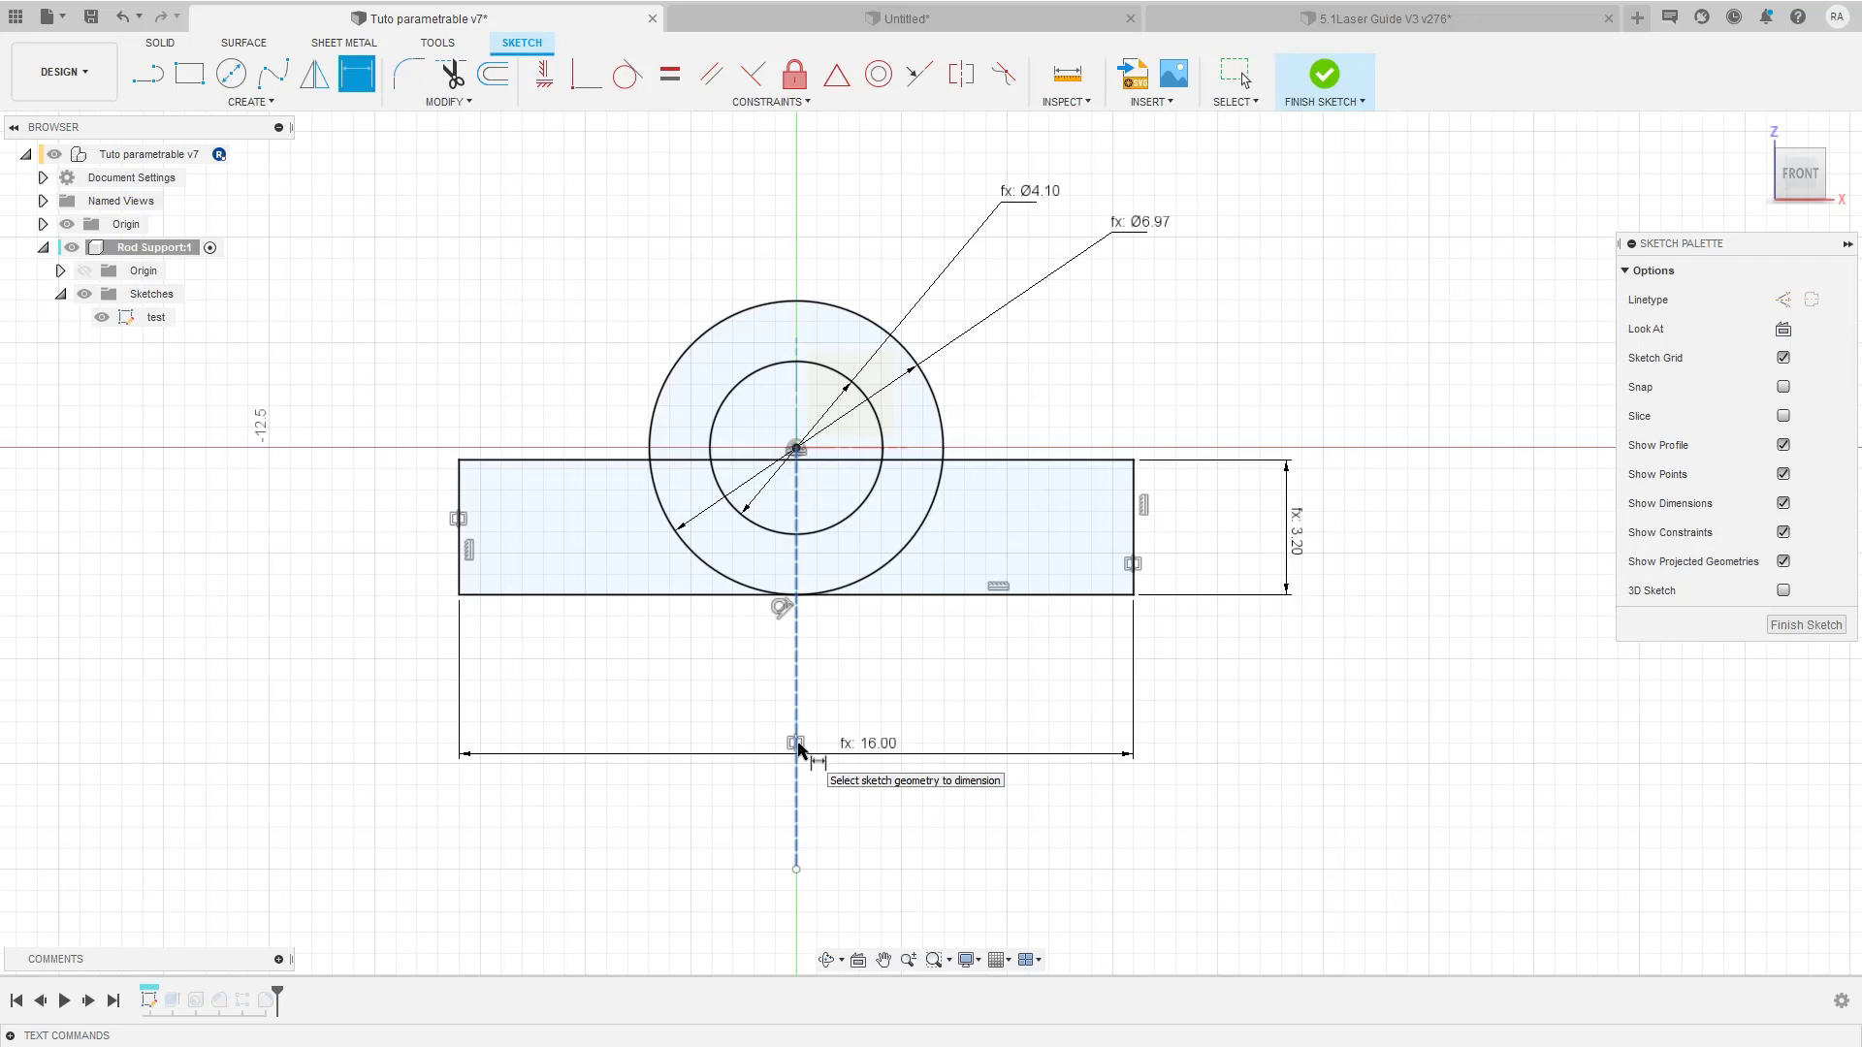
pyautogui.press('Escape')
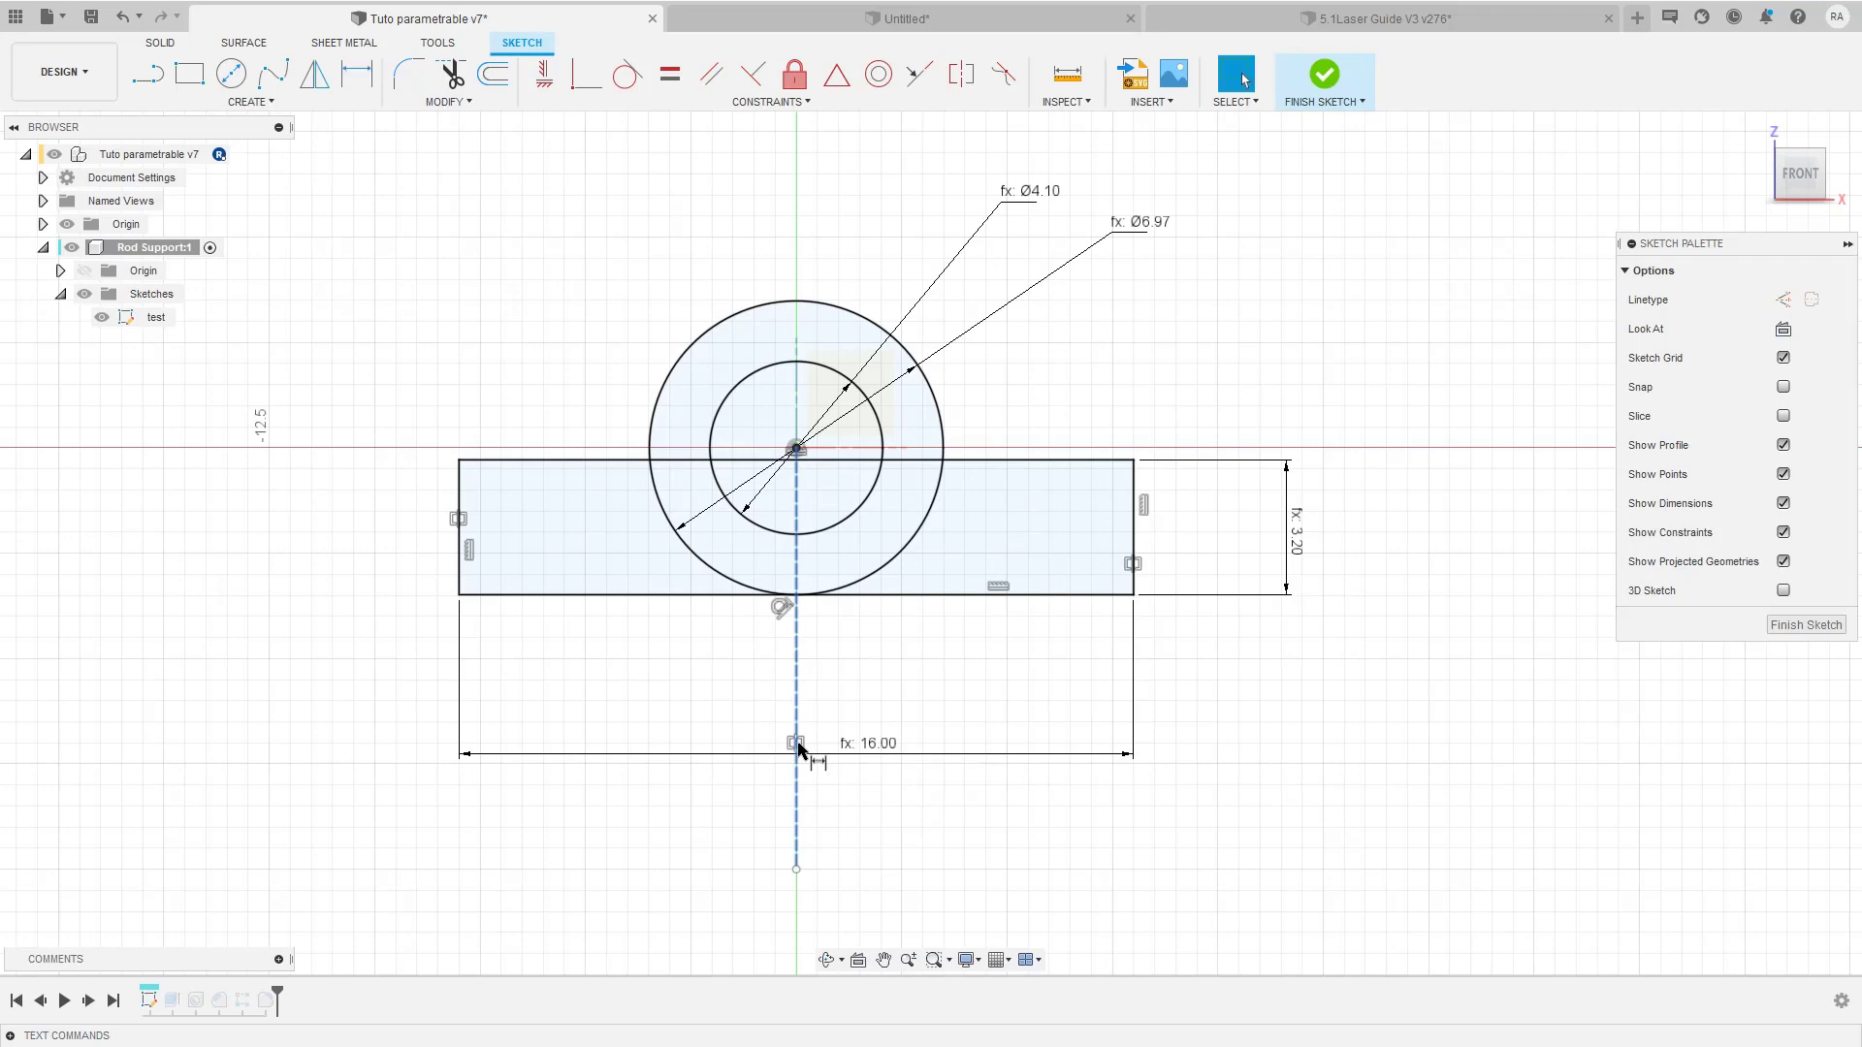
# Step: Shorten the vertical construction line by moving its lower endpoint up to the rectangle's bottom edge
pyautogui.click(796, 872)
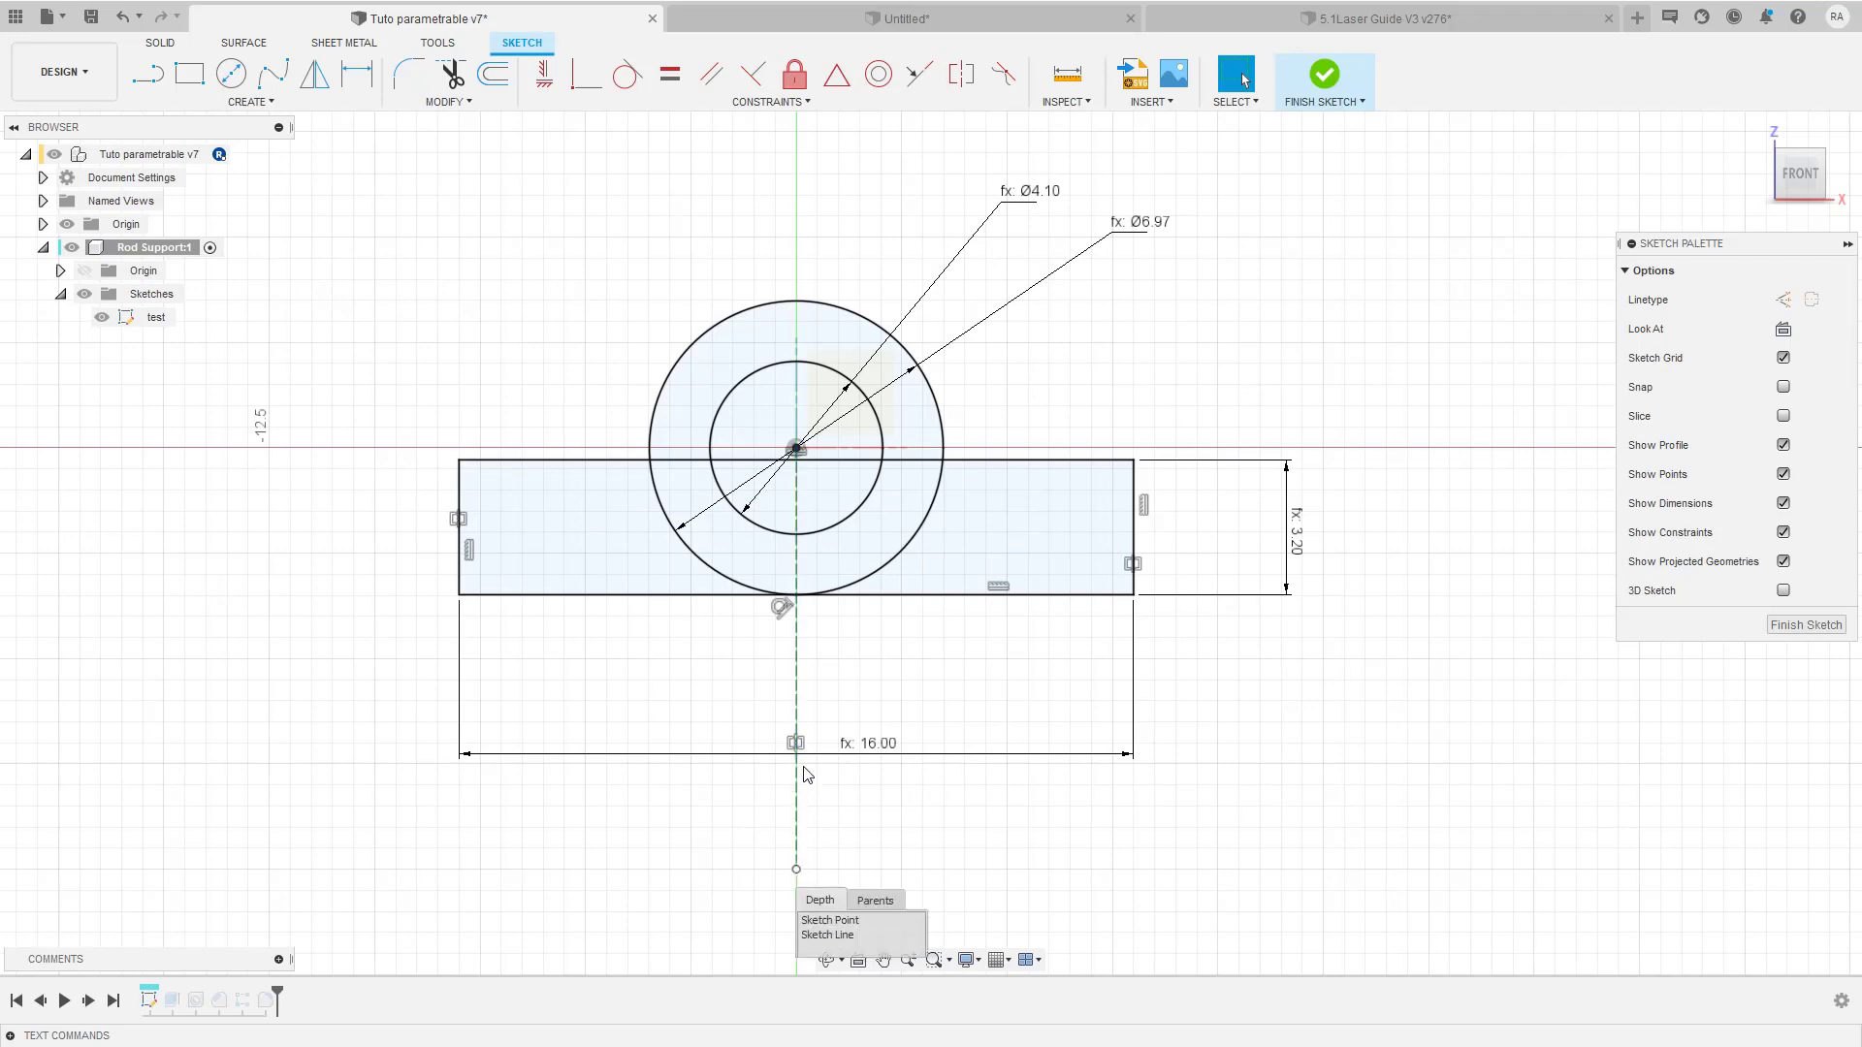
pyautogui.click(756, 858)
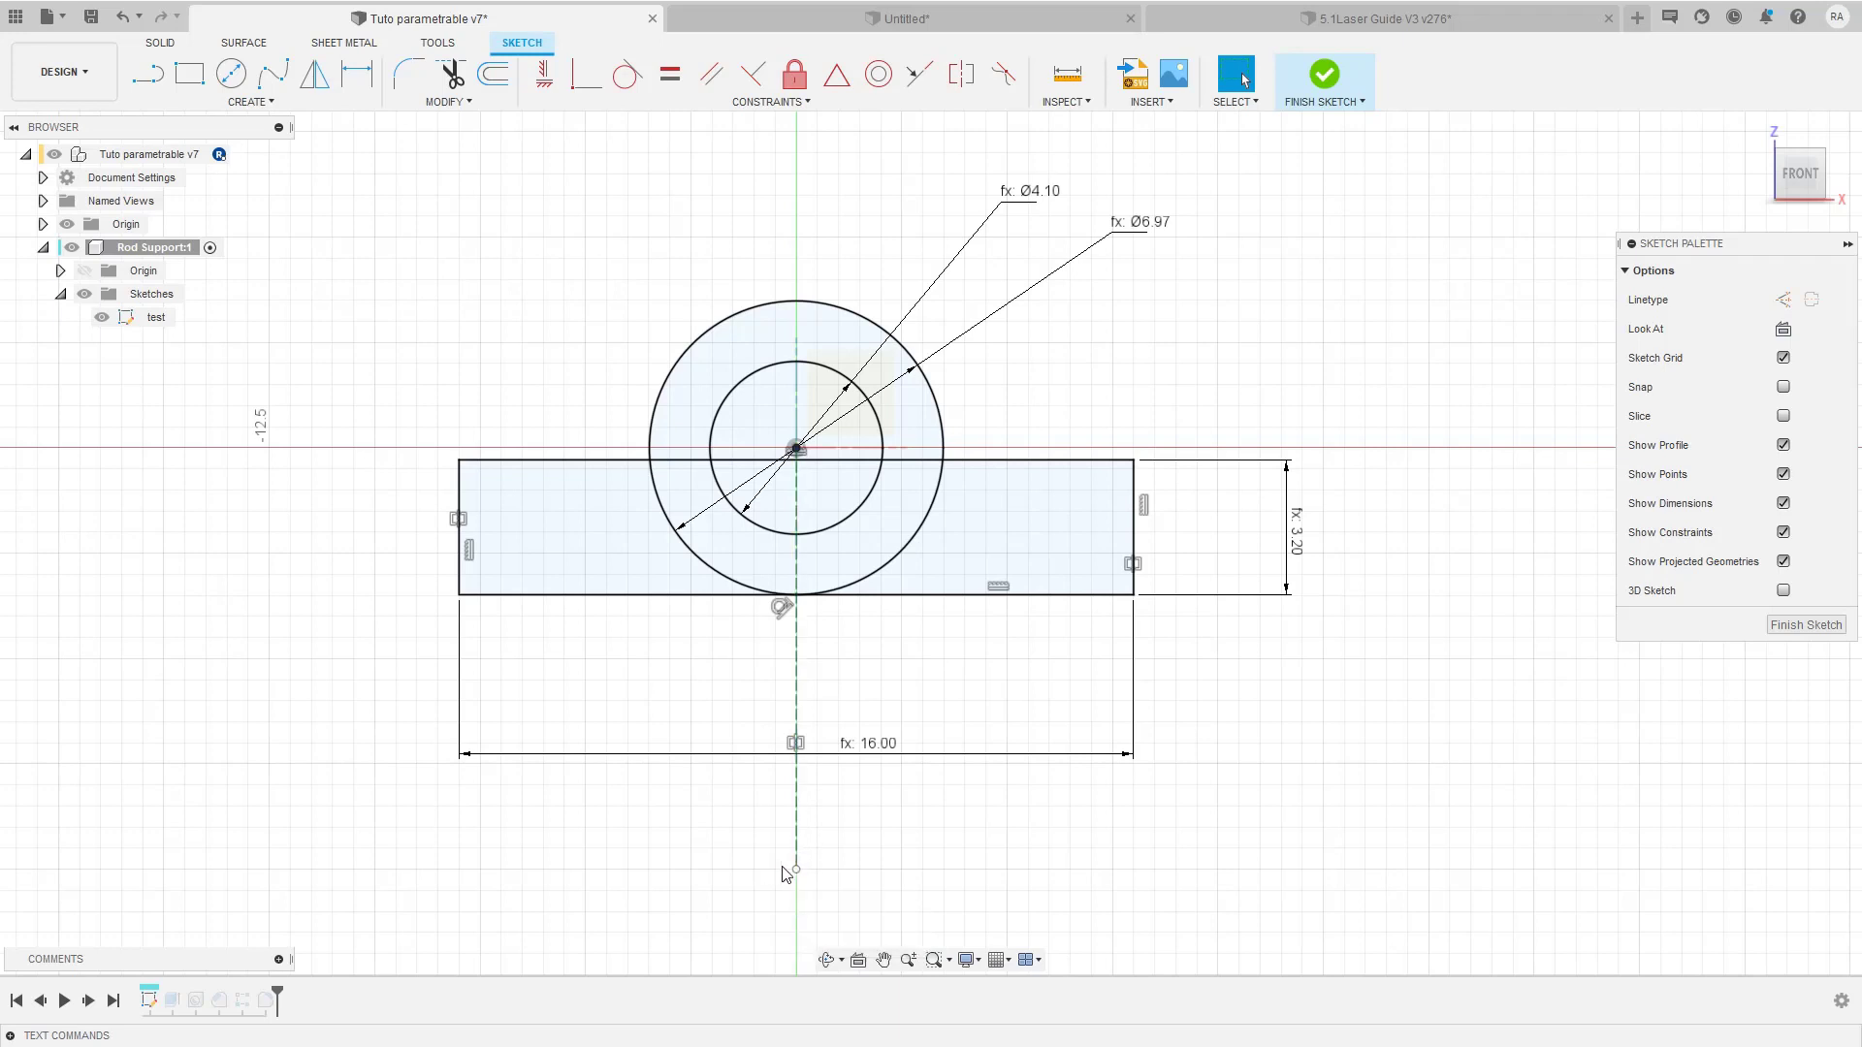
pyautogui.moveTo(796, 871); pyautogui.dragTo(821, 605)
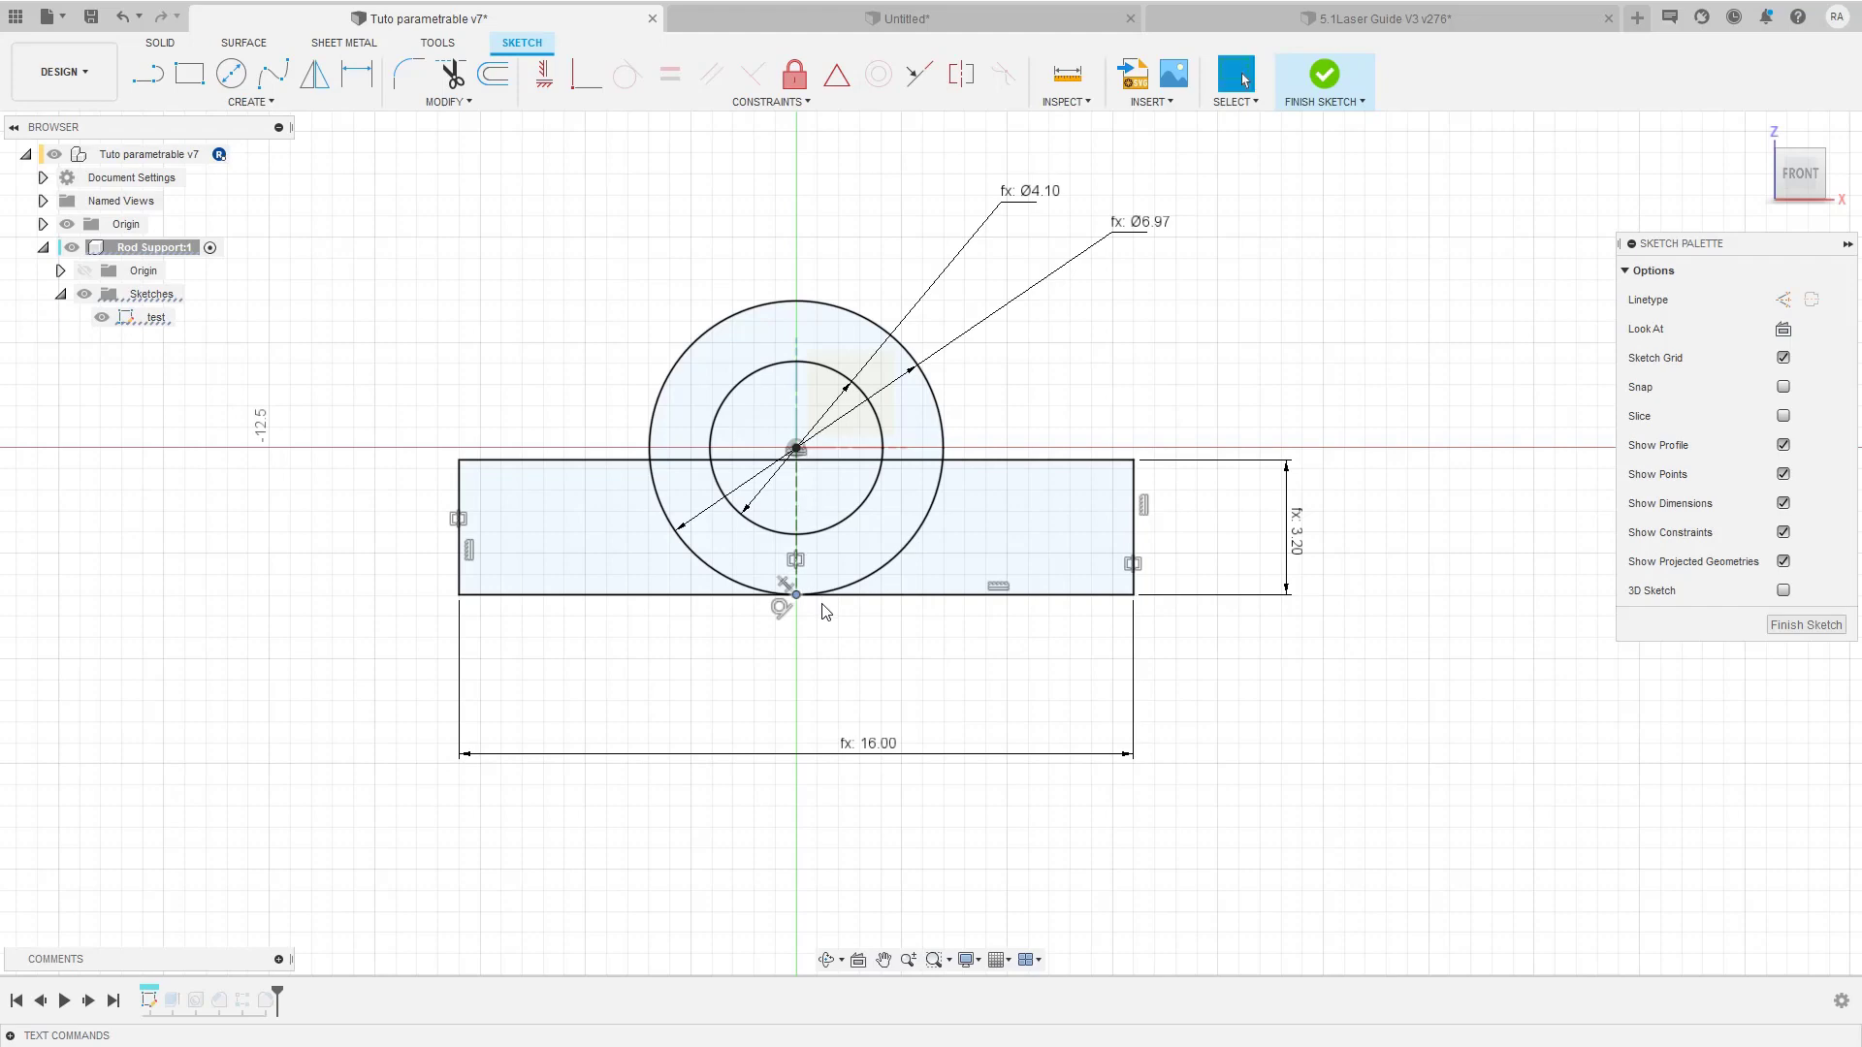
# Step: Pull the construction line's lower endpoint free and constrain it coincident with the rectangle's bottom edge
pyautogui.scroll(-4, 796, 613)
pyautogui.scroll(8, 796, 613)
pyautogui.scroll(3, 798, 621)
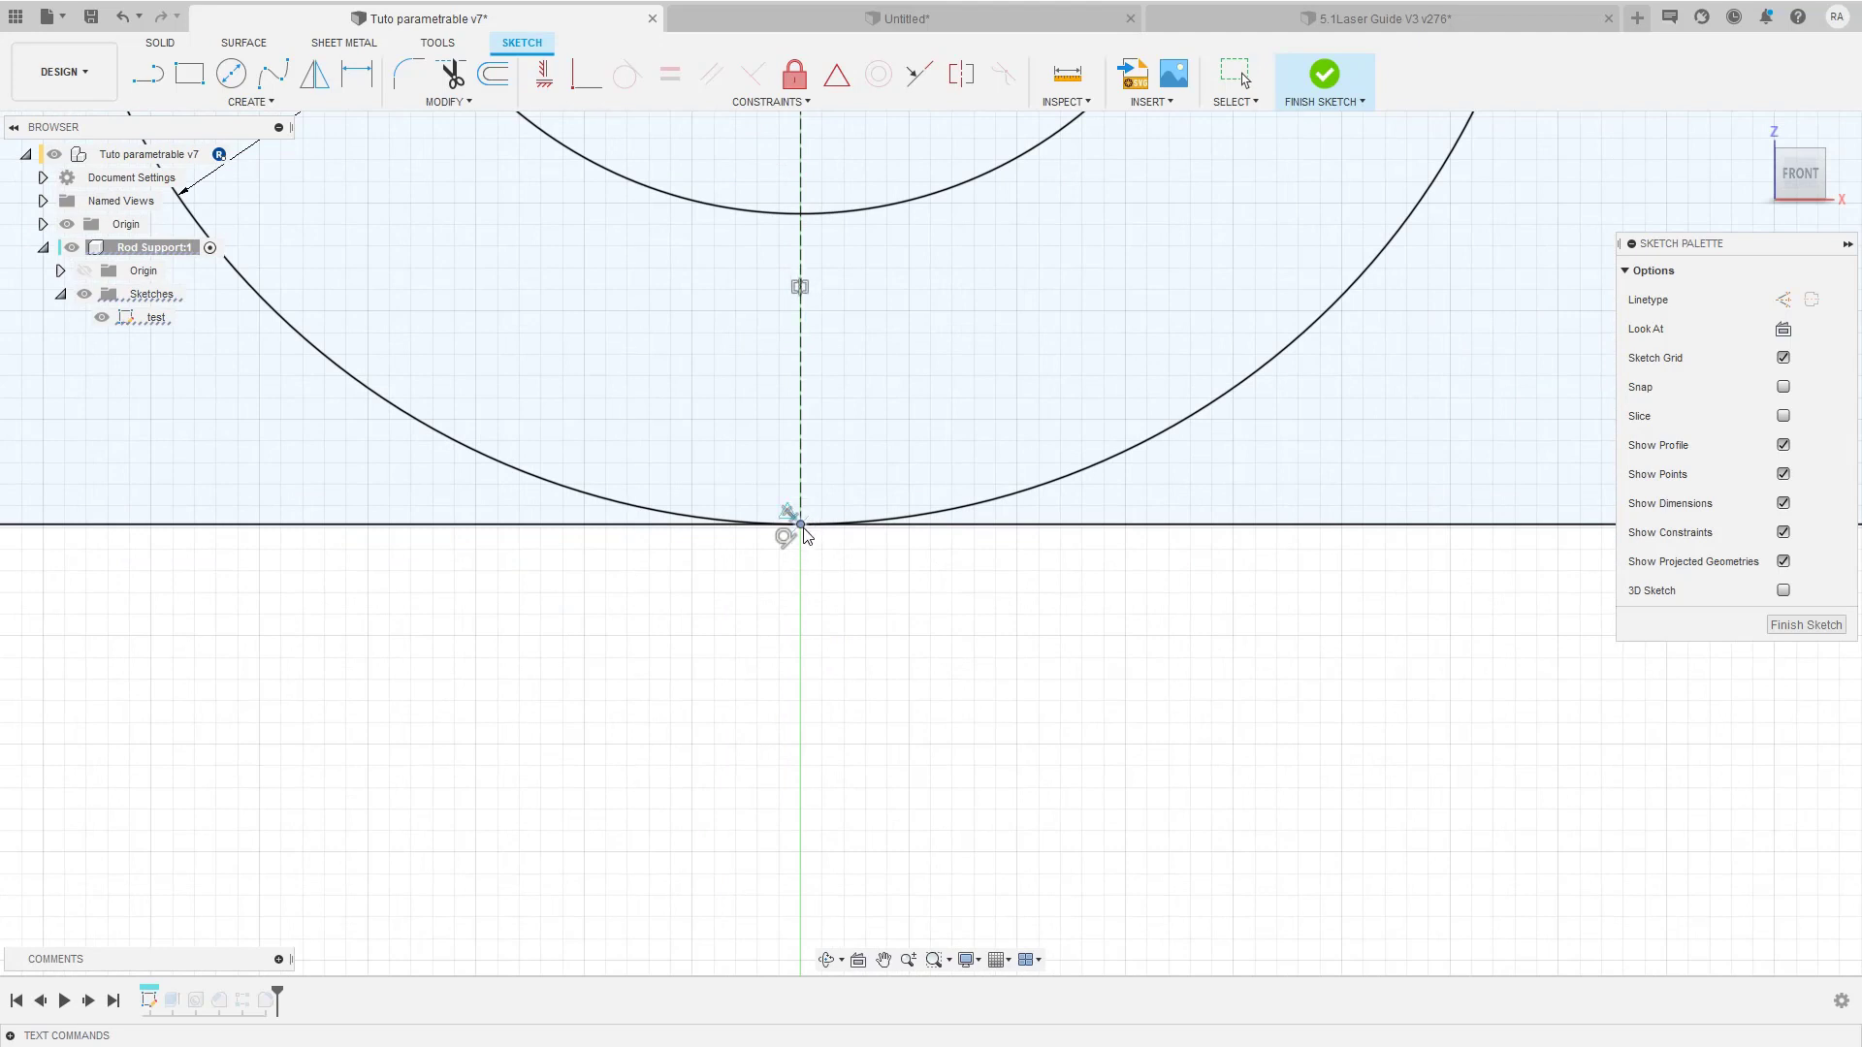
pyautogui.moveTo(803, 529); pyautogui.dragTo(803, 606)
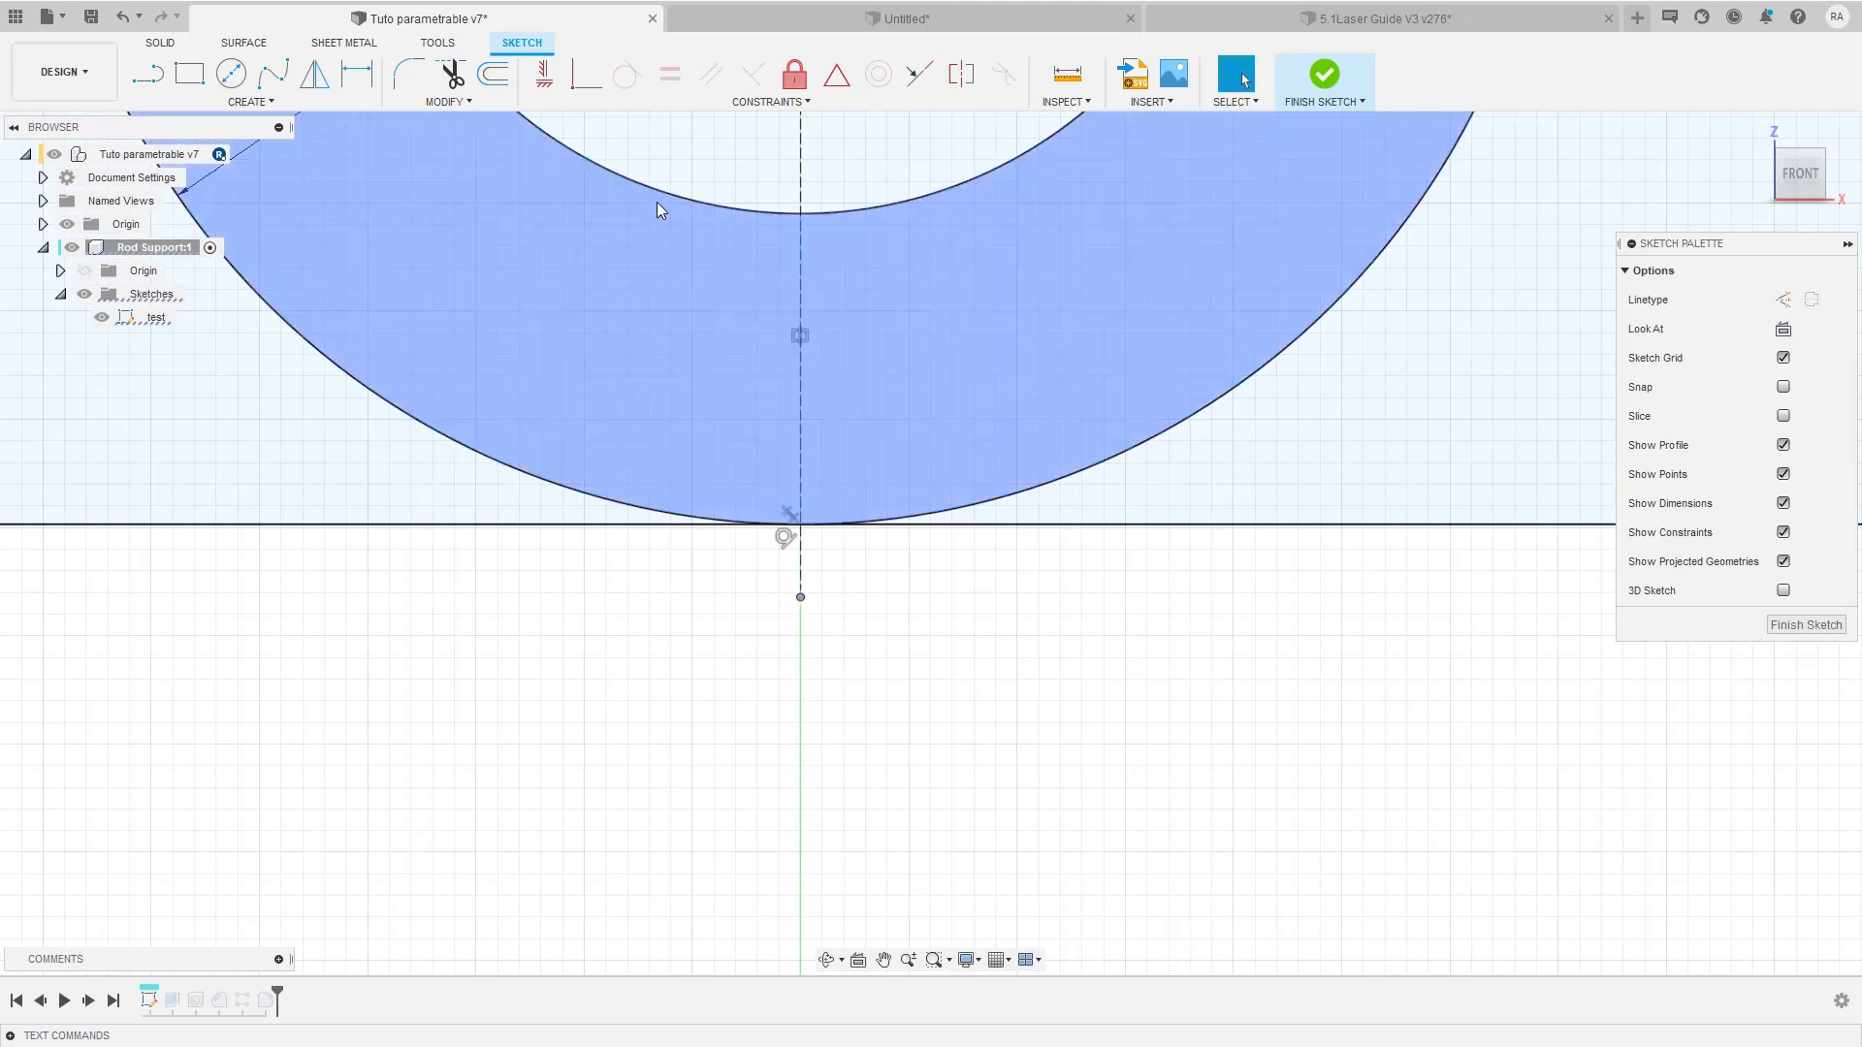
pyautogui.click(583, 77)
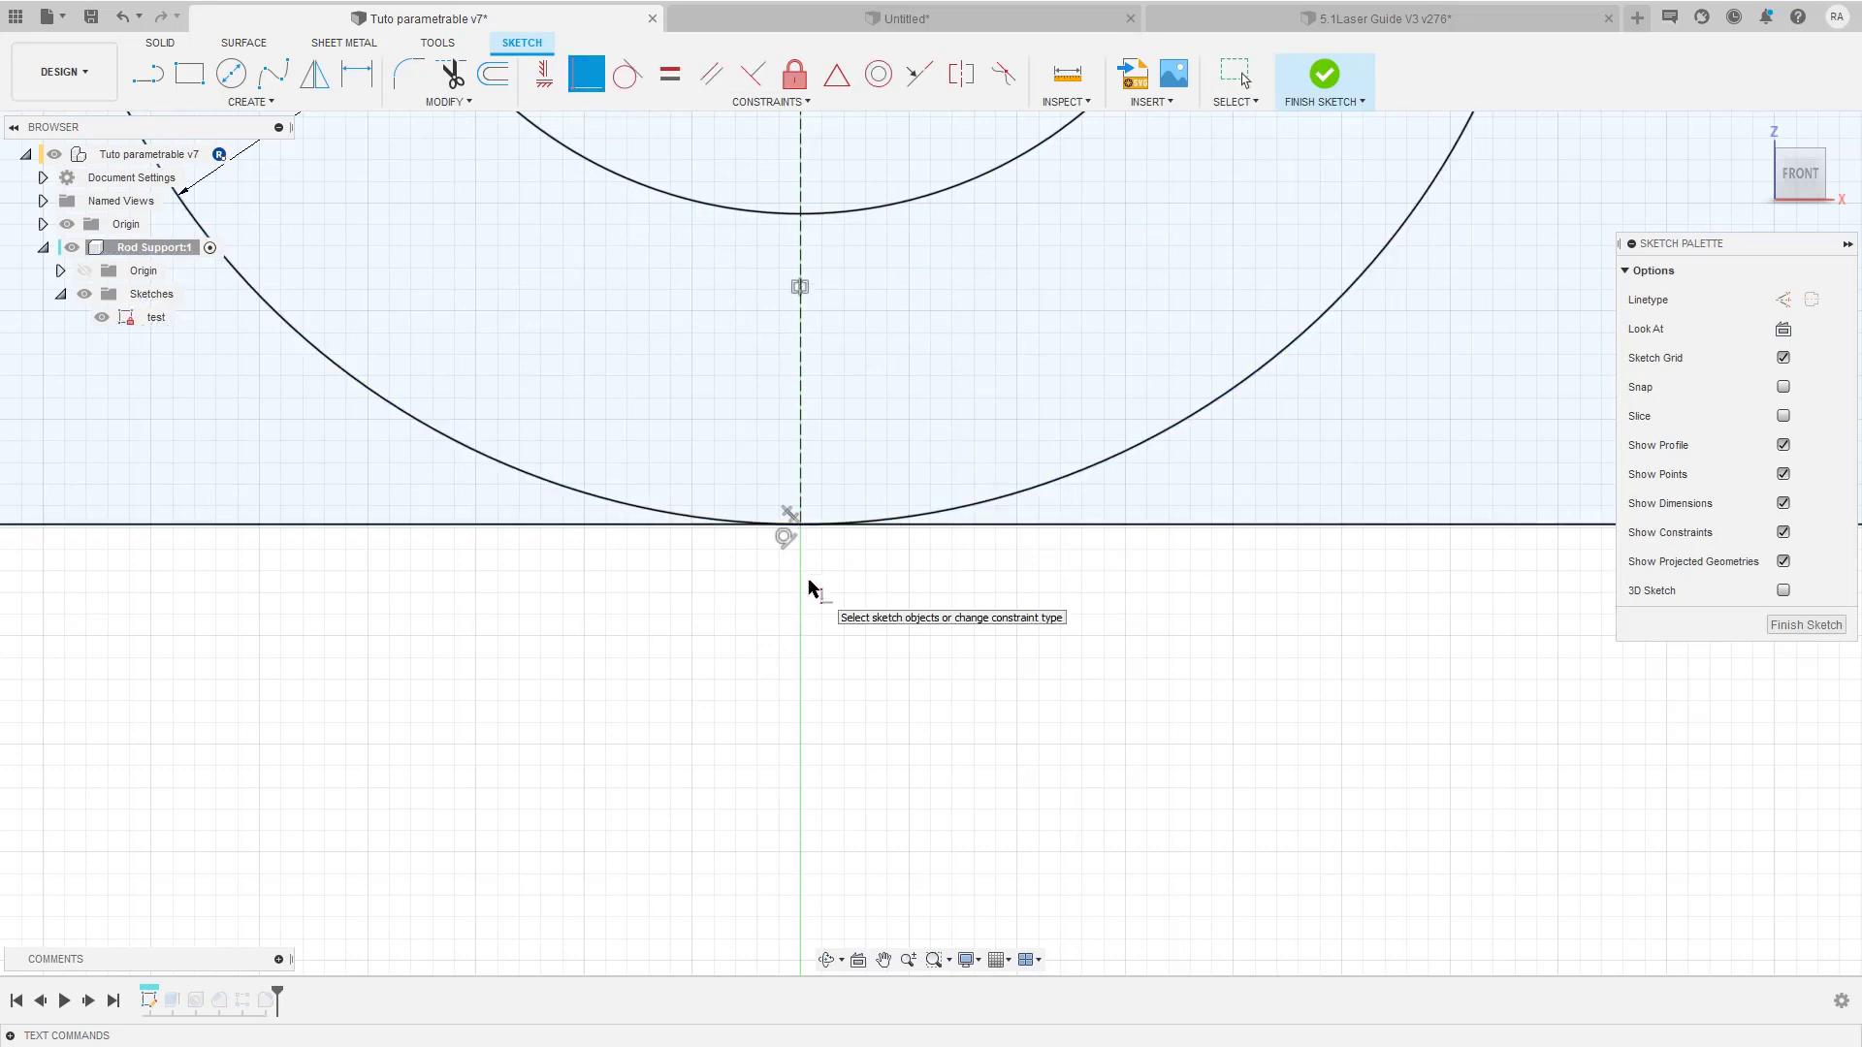
pyautogui.press('Escape')
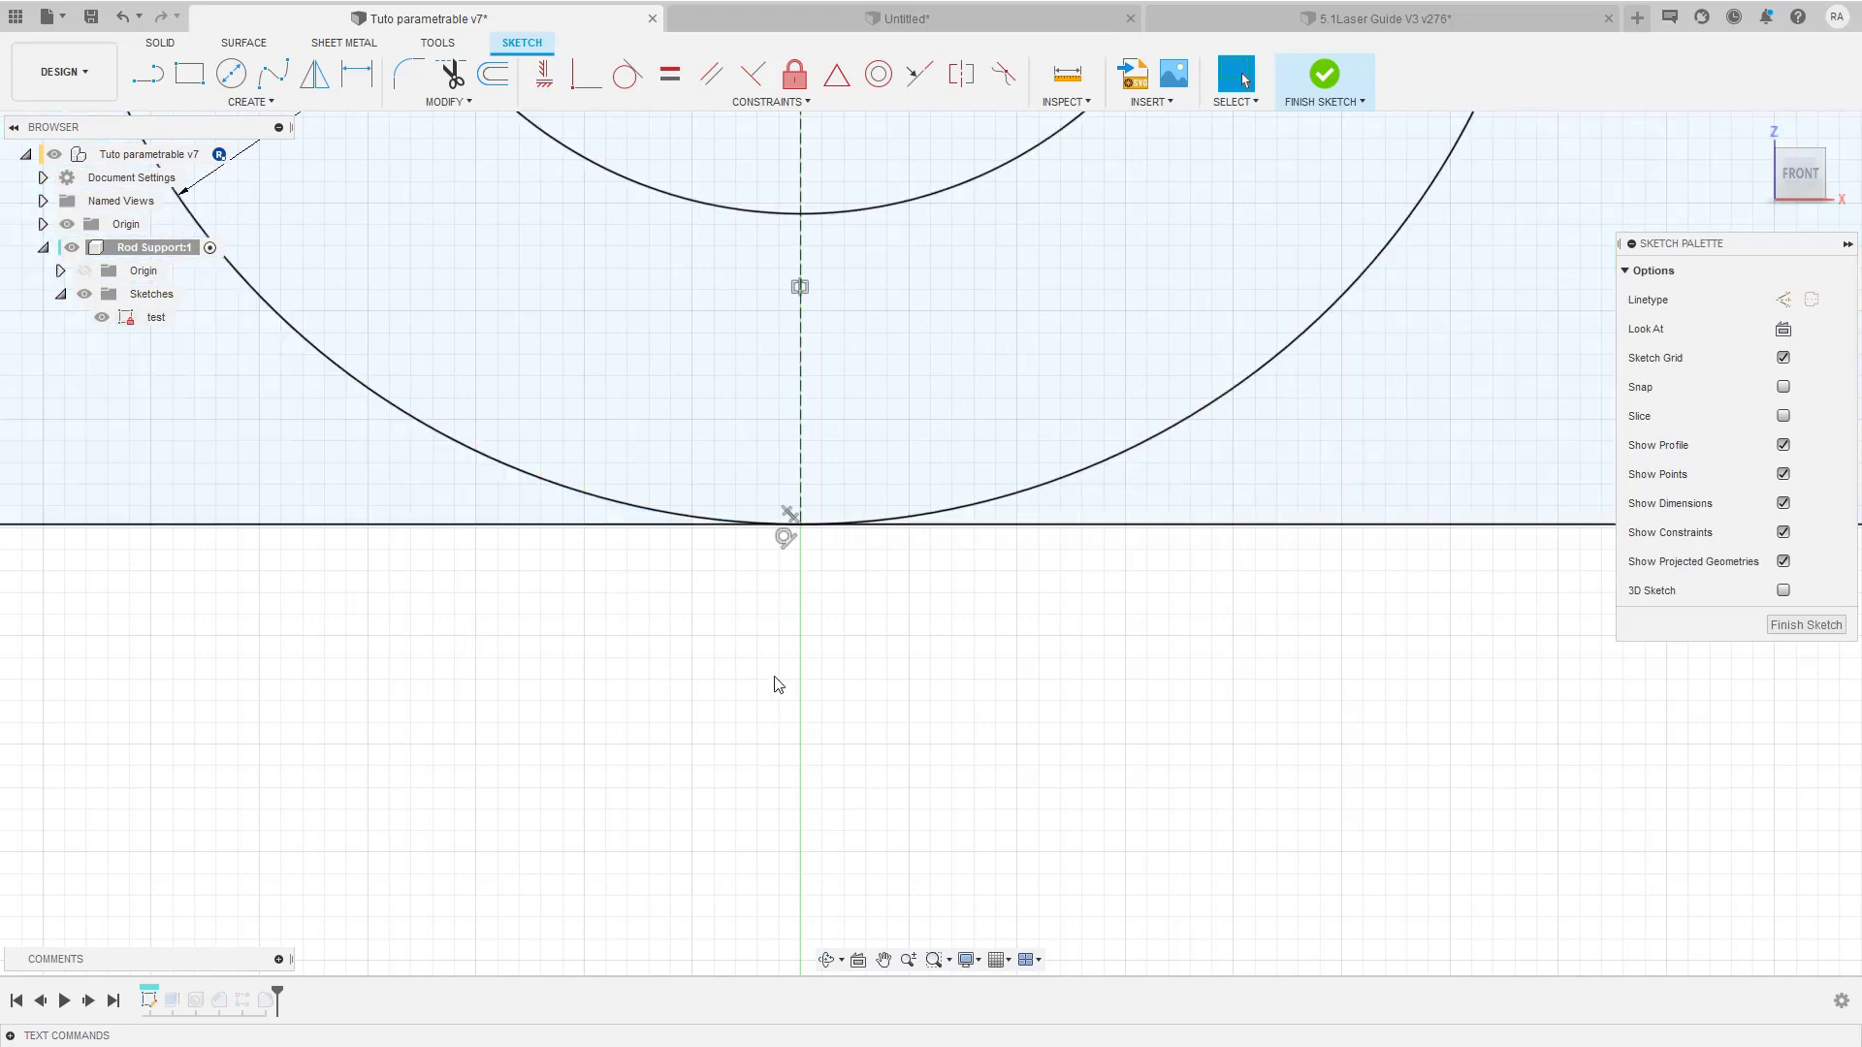
# Step: Examine the constrained sketch up close and from several angles, including the outer circle's diameter expression
pyautogui.scroll(4, 852, 705)
pyautogui.scroll(-5, 852, 705)
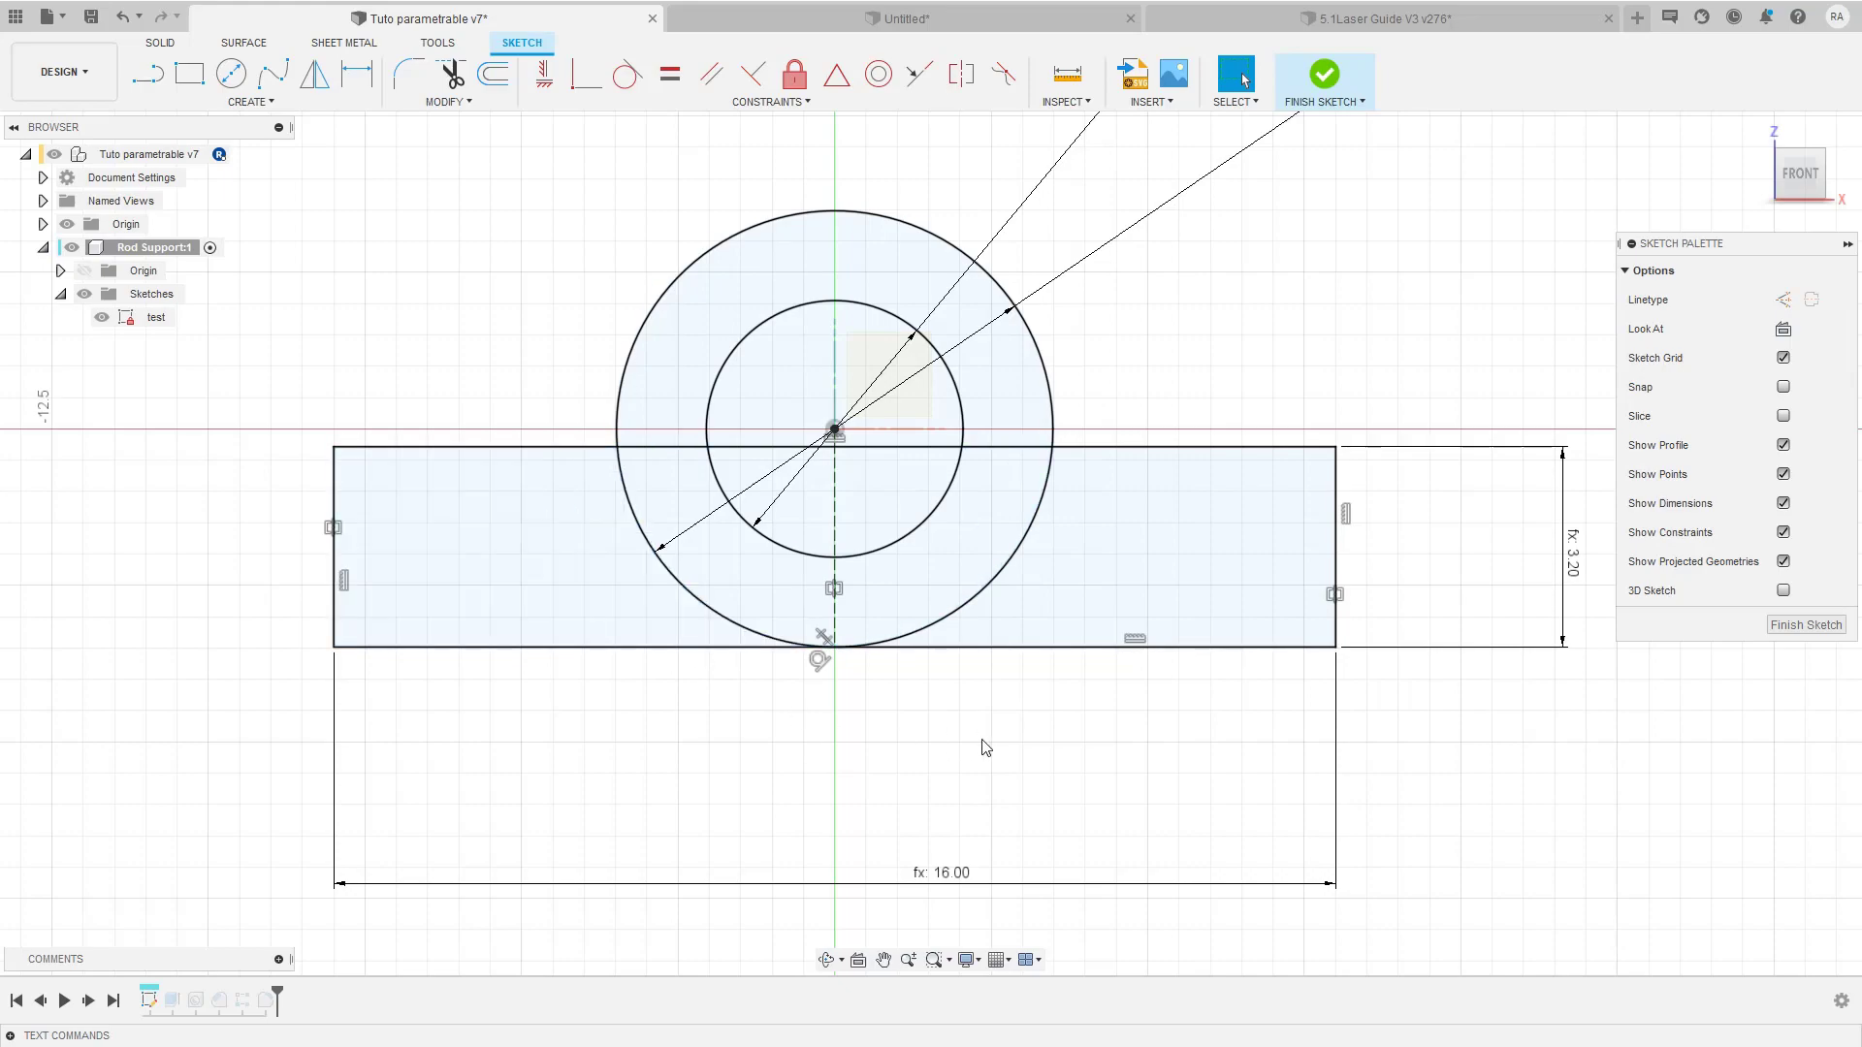
pyautogui.scroll(3, 985, 747)
pyautogui.scroll(-5, 985, 747)
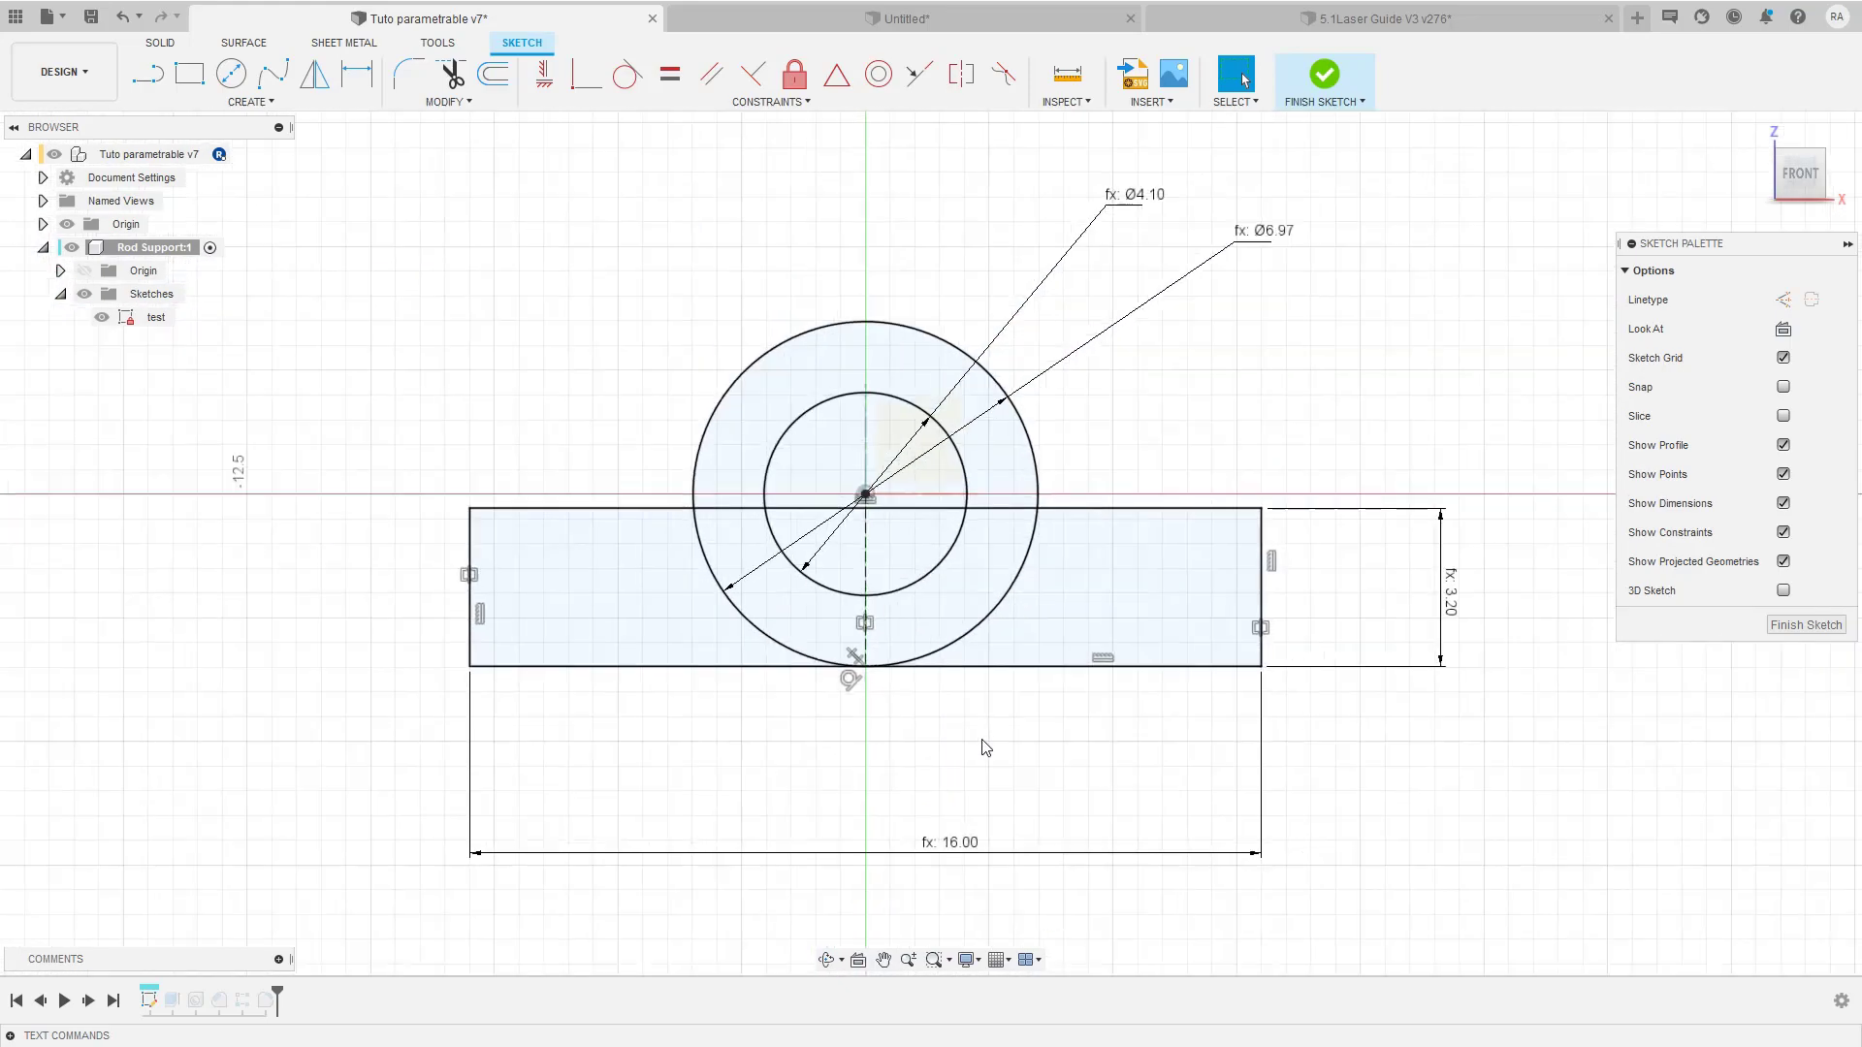
pyautogui.scroll(-2, 984, 747)
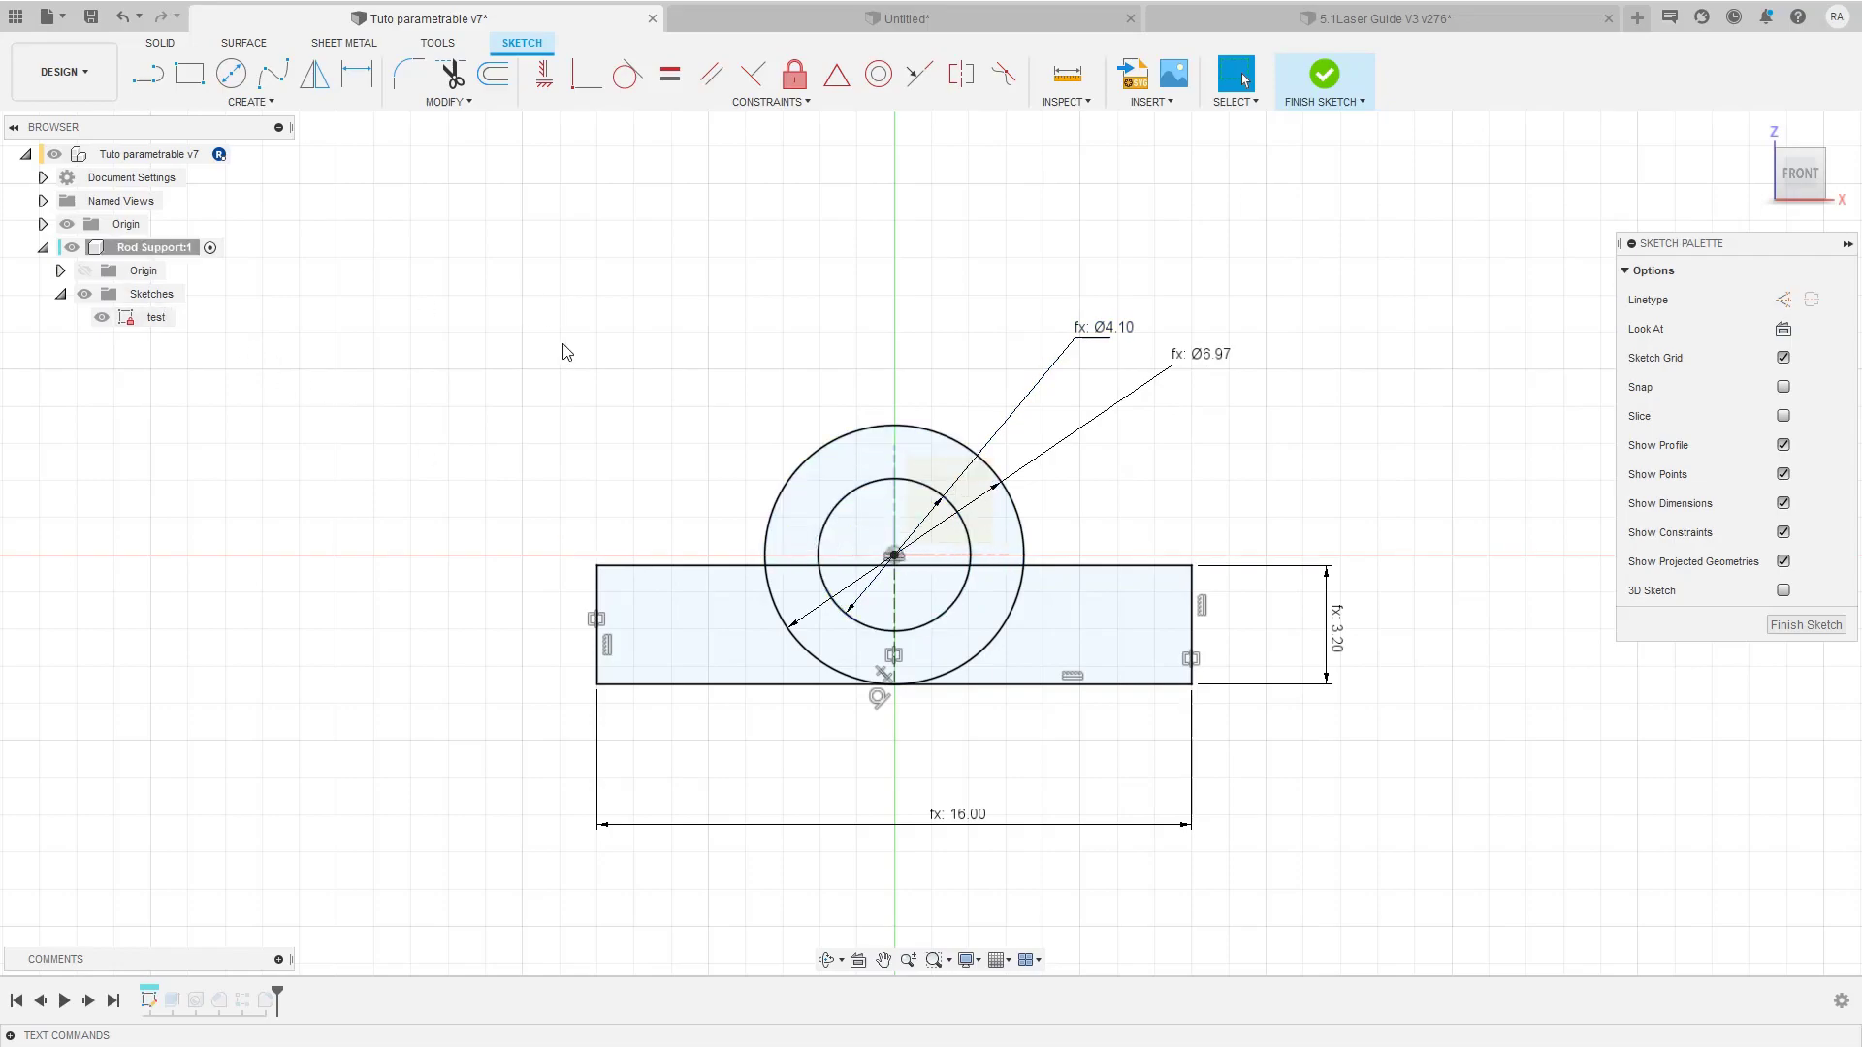
pyautogui.moveTo(563, 344)
pyautogui.keyDown('shift'); pyautogui.mouseDown(button='middle')
pyautogui.moveTo(598, 417)
pyautogui.moveTo(773, 495)
pyautogui.moveTo(869, 510)
pyautogui.moveTo(856, 487)
pyautogui.mouseUp(button='middle'); pyautogui.keyUp('shift')
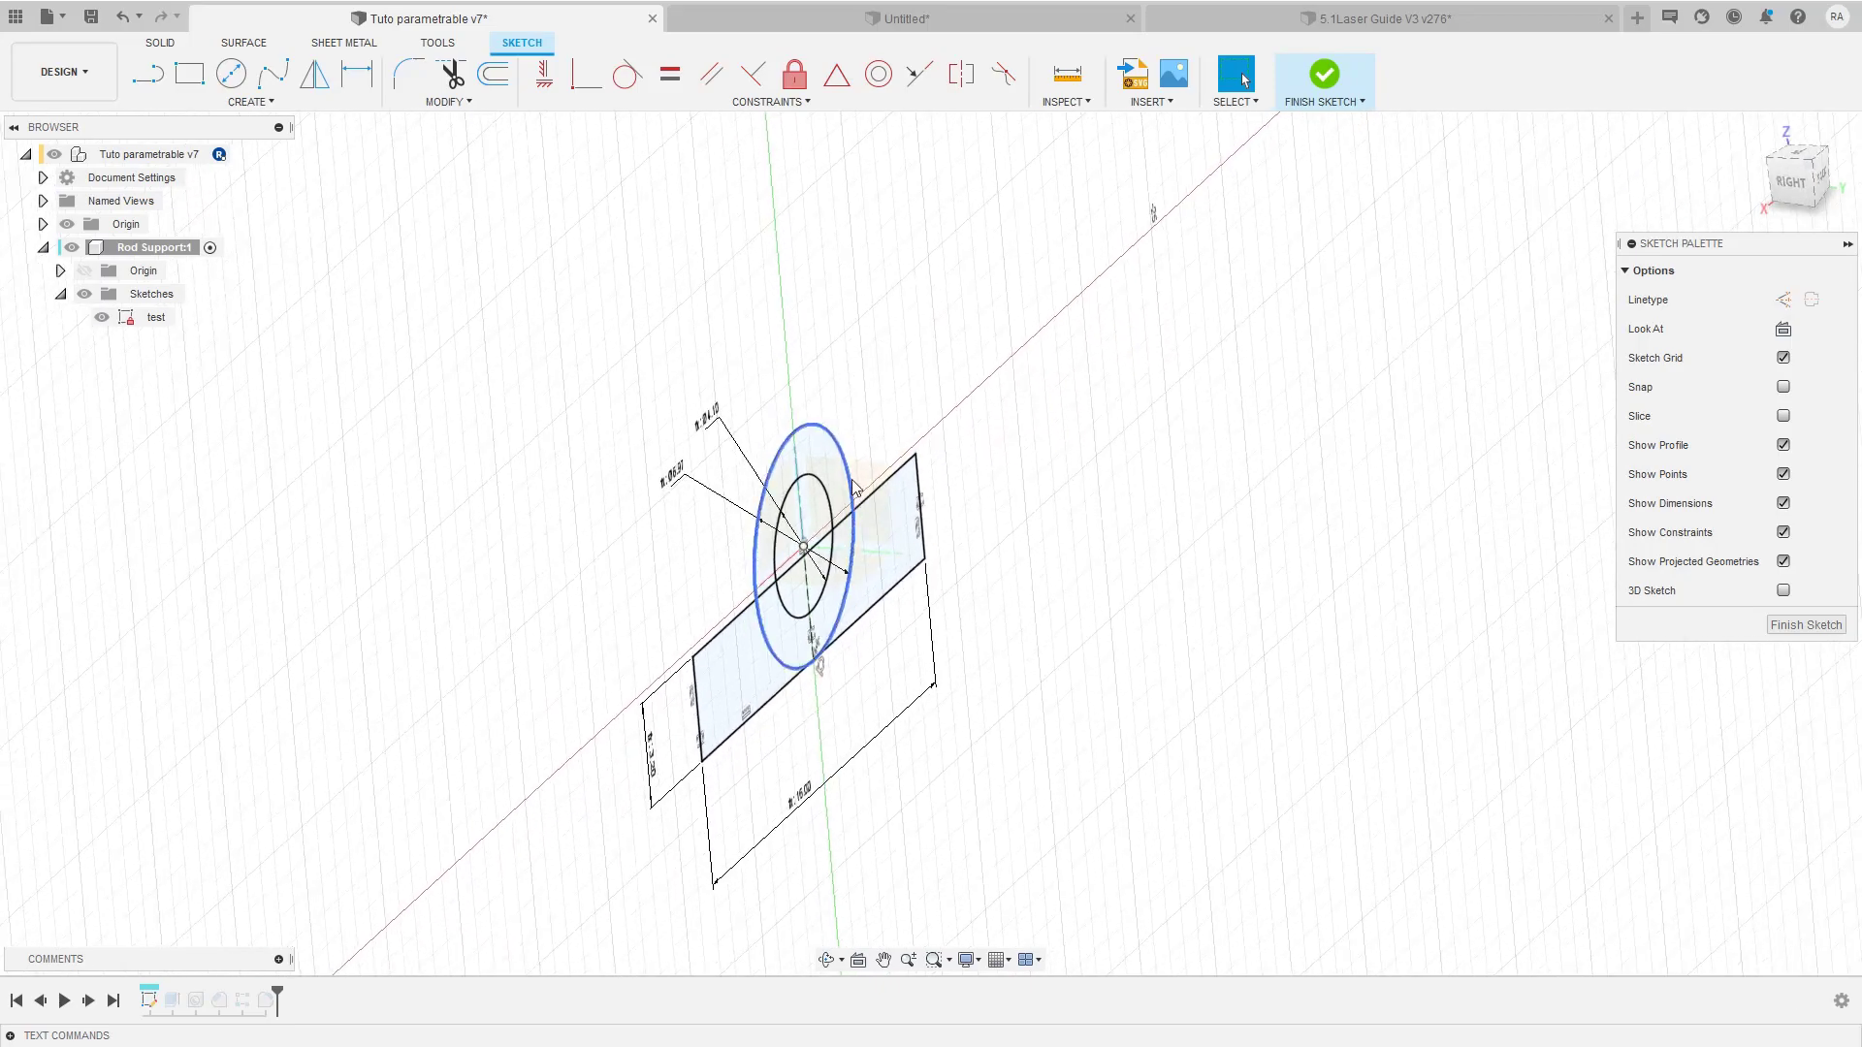
pyautogui.keyDown('shift'); pyautogui.moveTo(810, 613); pyautogui.dragTo(824, 543, button='middle'); pyautogui.keyUp('shift')
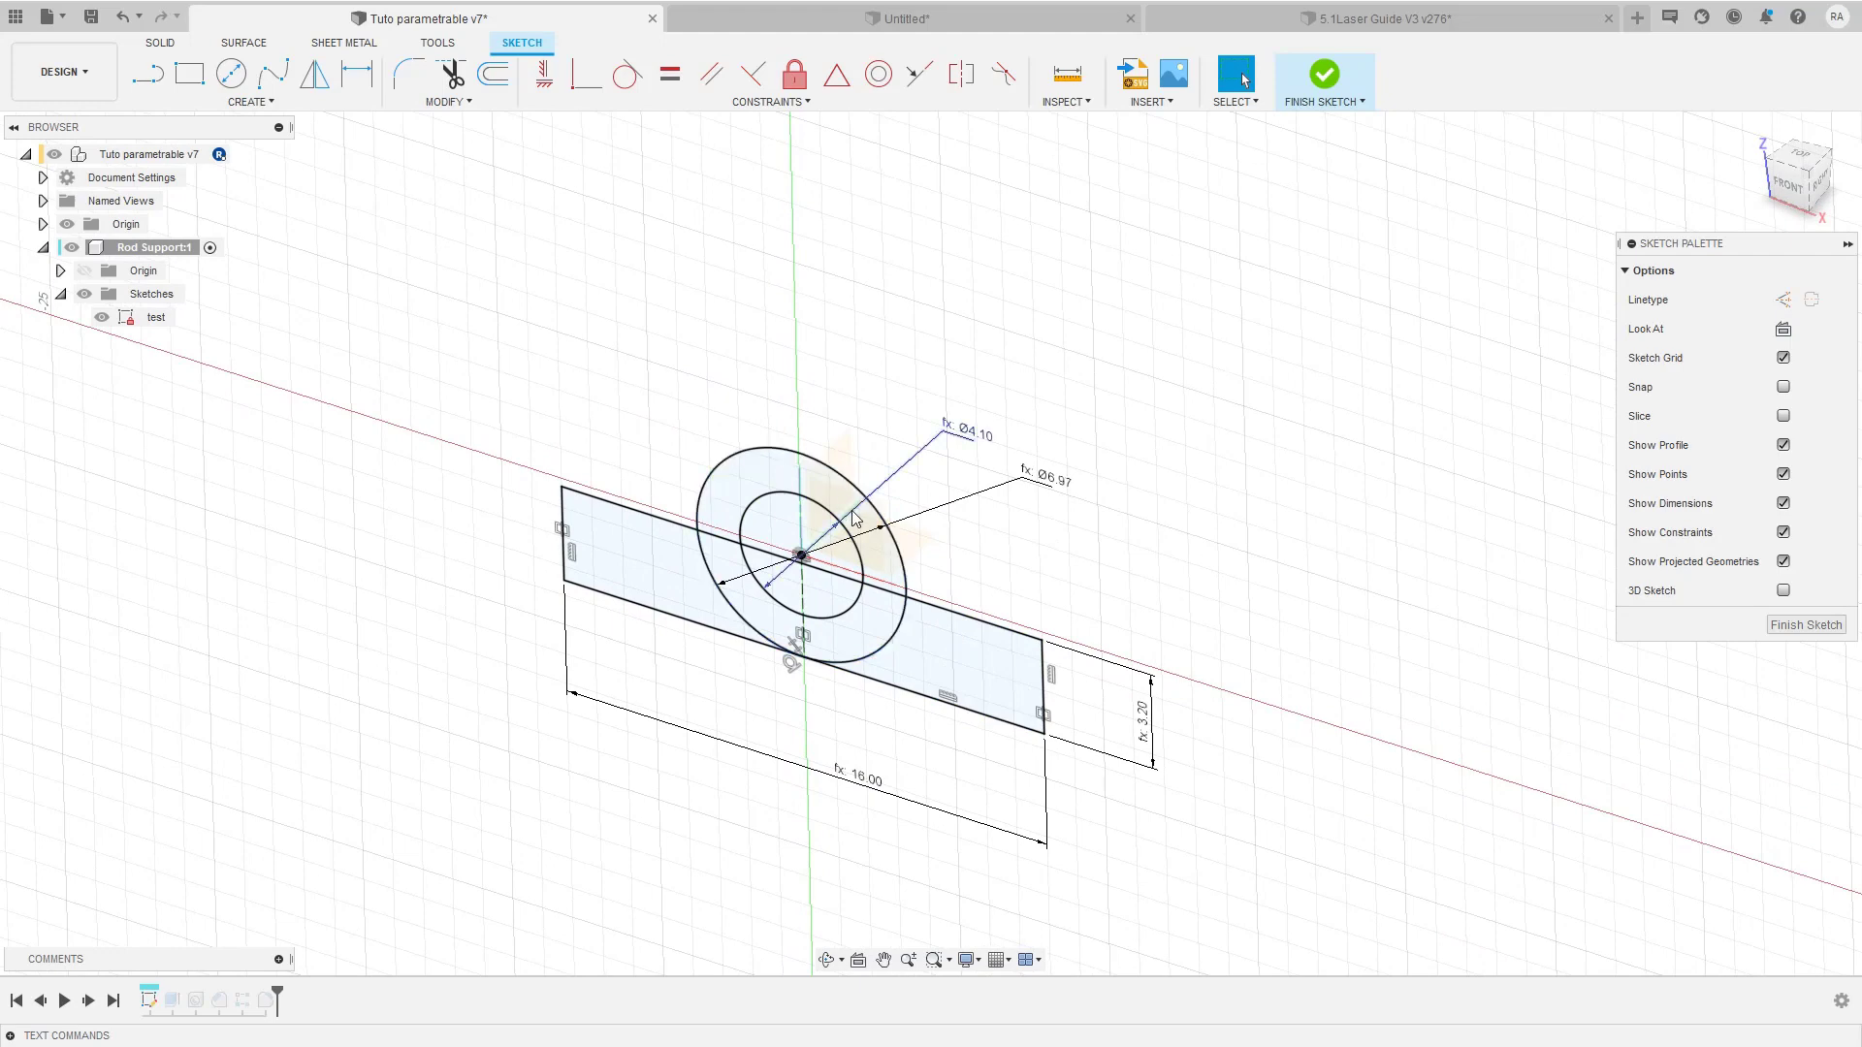
pyautogui.moveTo(868, 536)
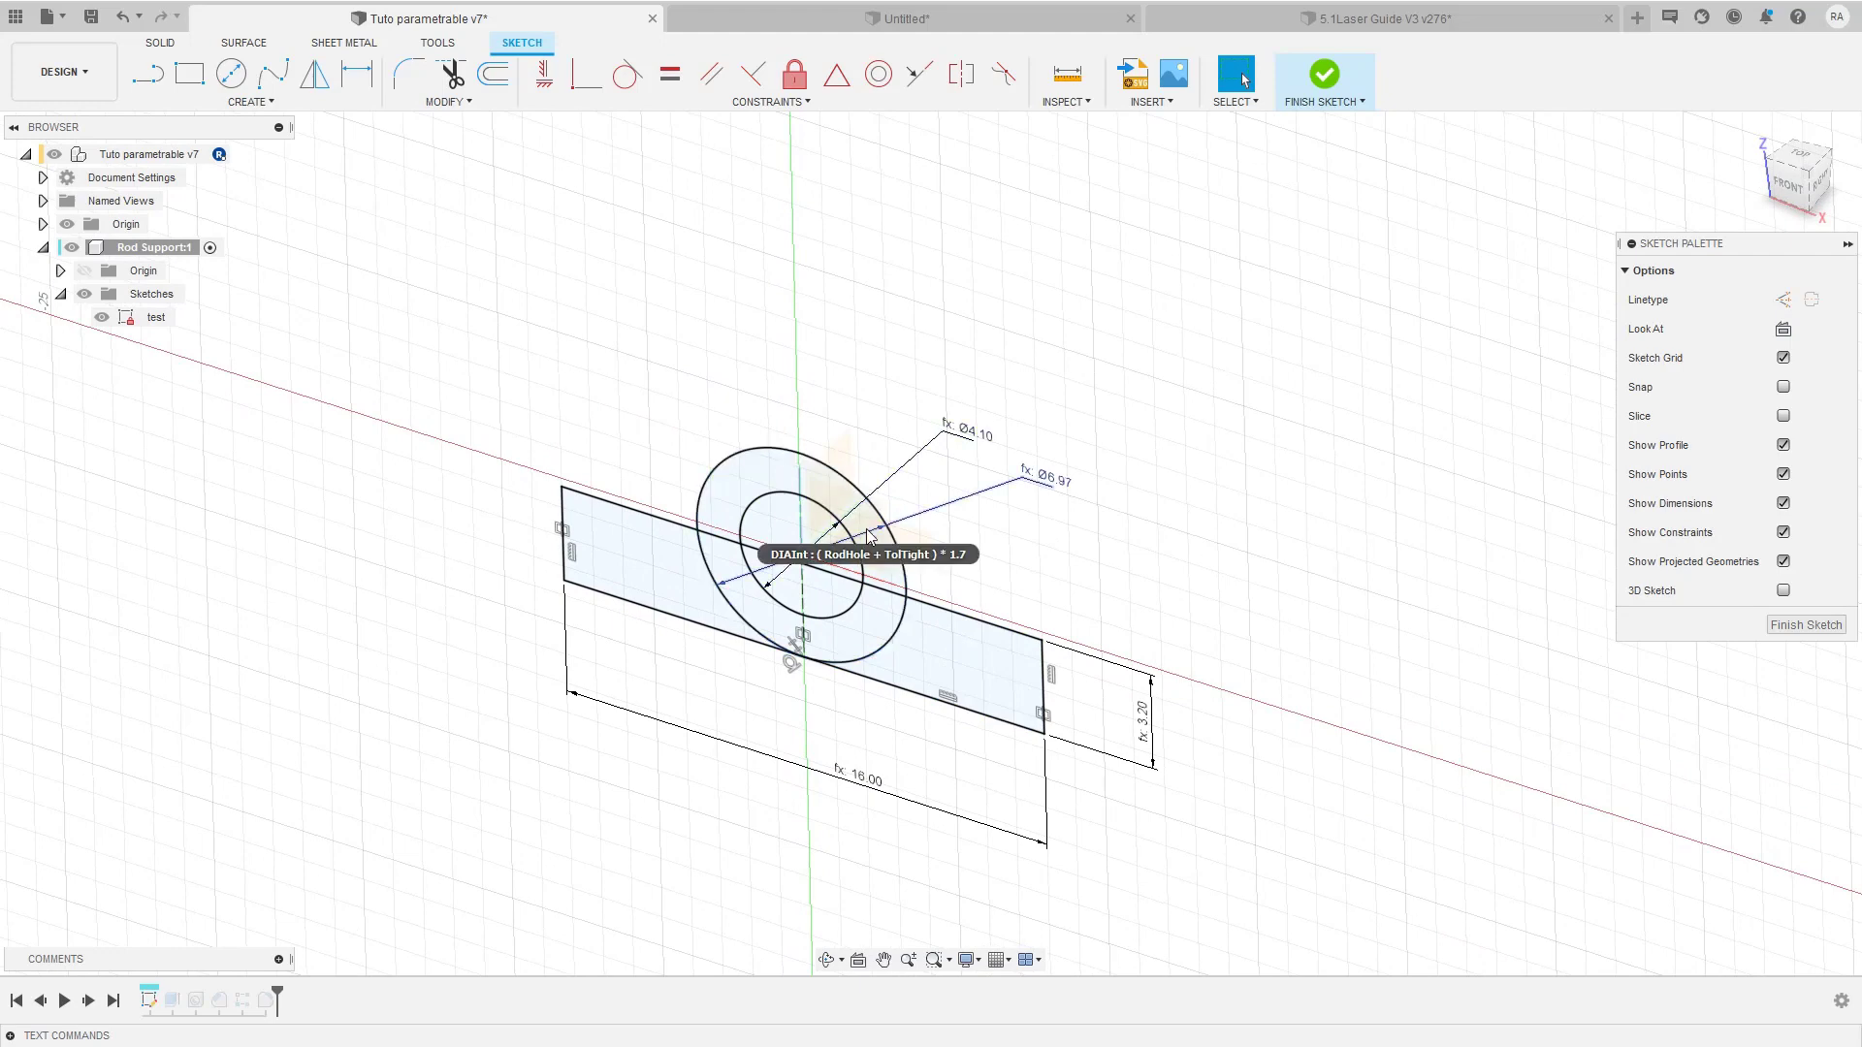
pyautogui.keyDown('shift'); pyautogui.moveTo(868, 531); pyautogui.dragTo(610, 572, button='middle'); pyautogui.keyUp('shift')
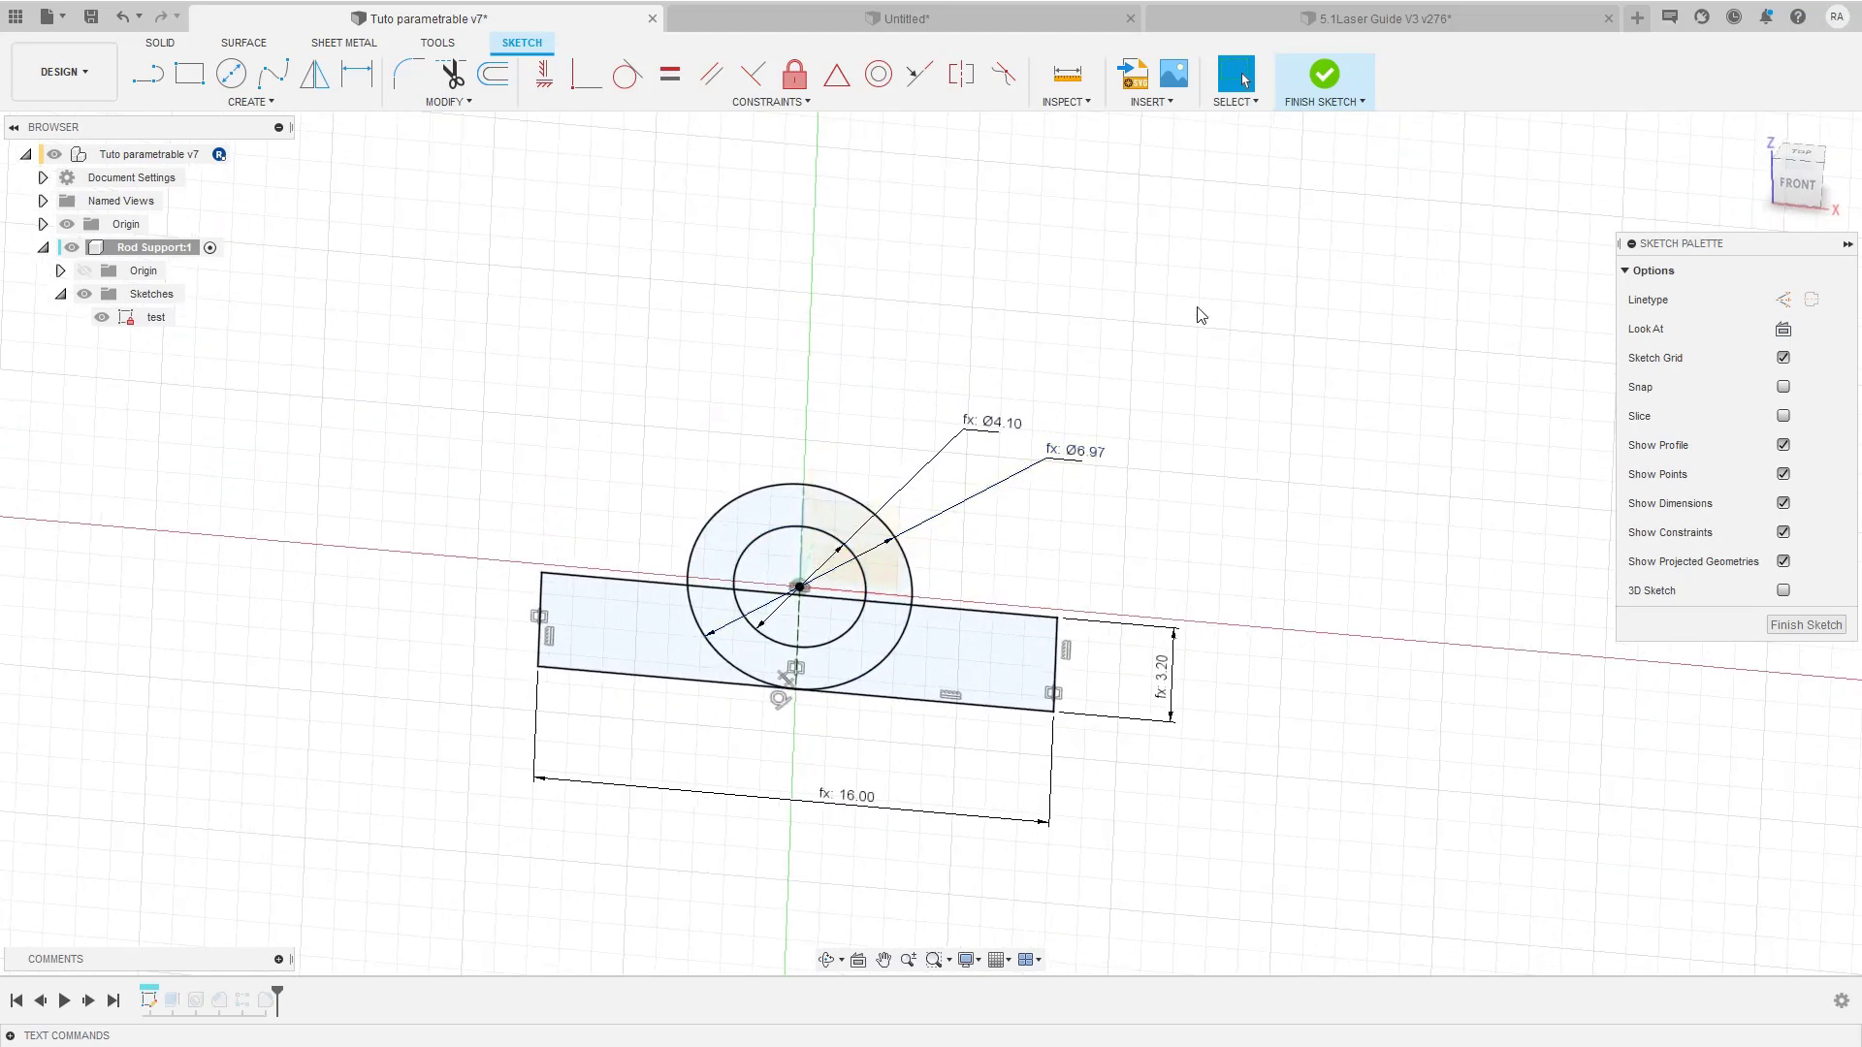
# Step: Finish editing the test sketch and view the updated Rod Support body
pyautogui.click(1325, 74)
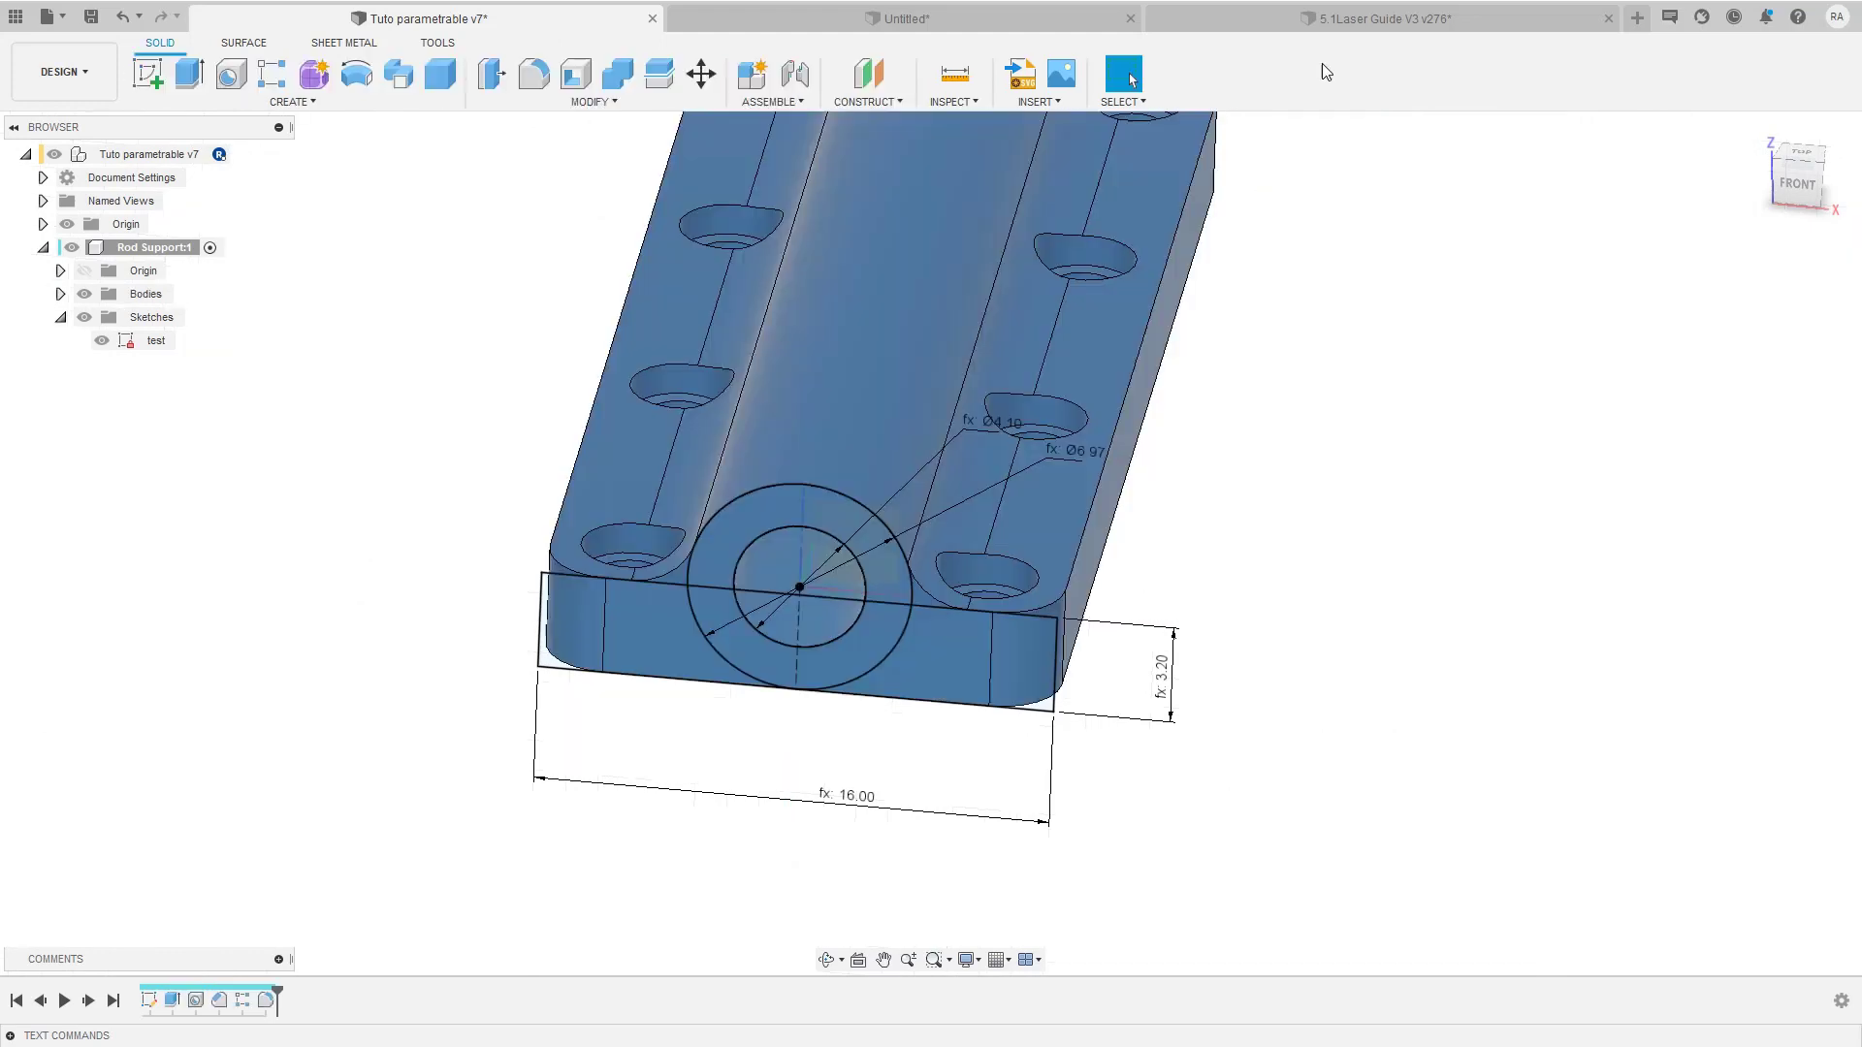
pyautogui.keyDown('shift'); pyautogui.moveTo(674, 481); pyautogui.dragTo(749, 398, button='middle'); pyautogui.keyUp('shift')
pyautogui.keyDown('shift'); pyautogui.moveTo(765, 715); pyautogui.dragTo(815, 621, button='middle'); pyautogui.keyUp('shift')
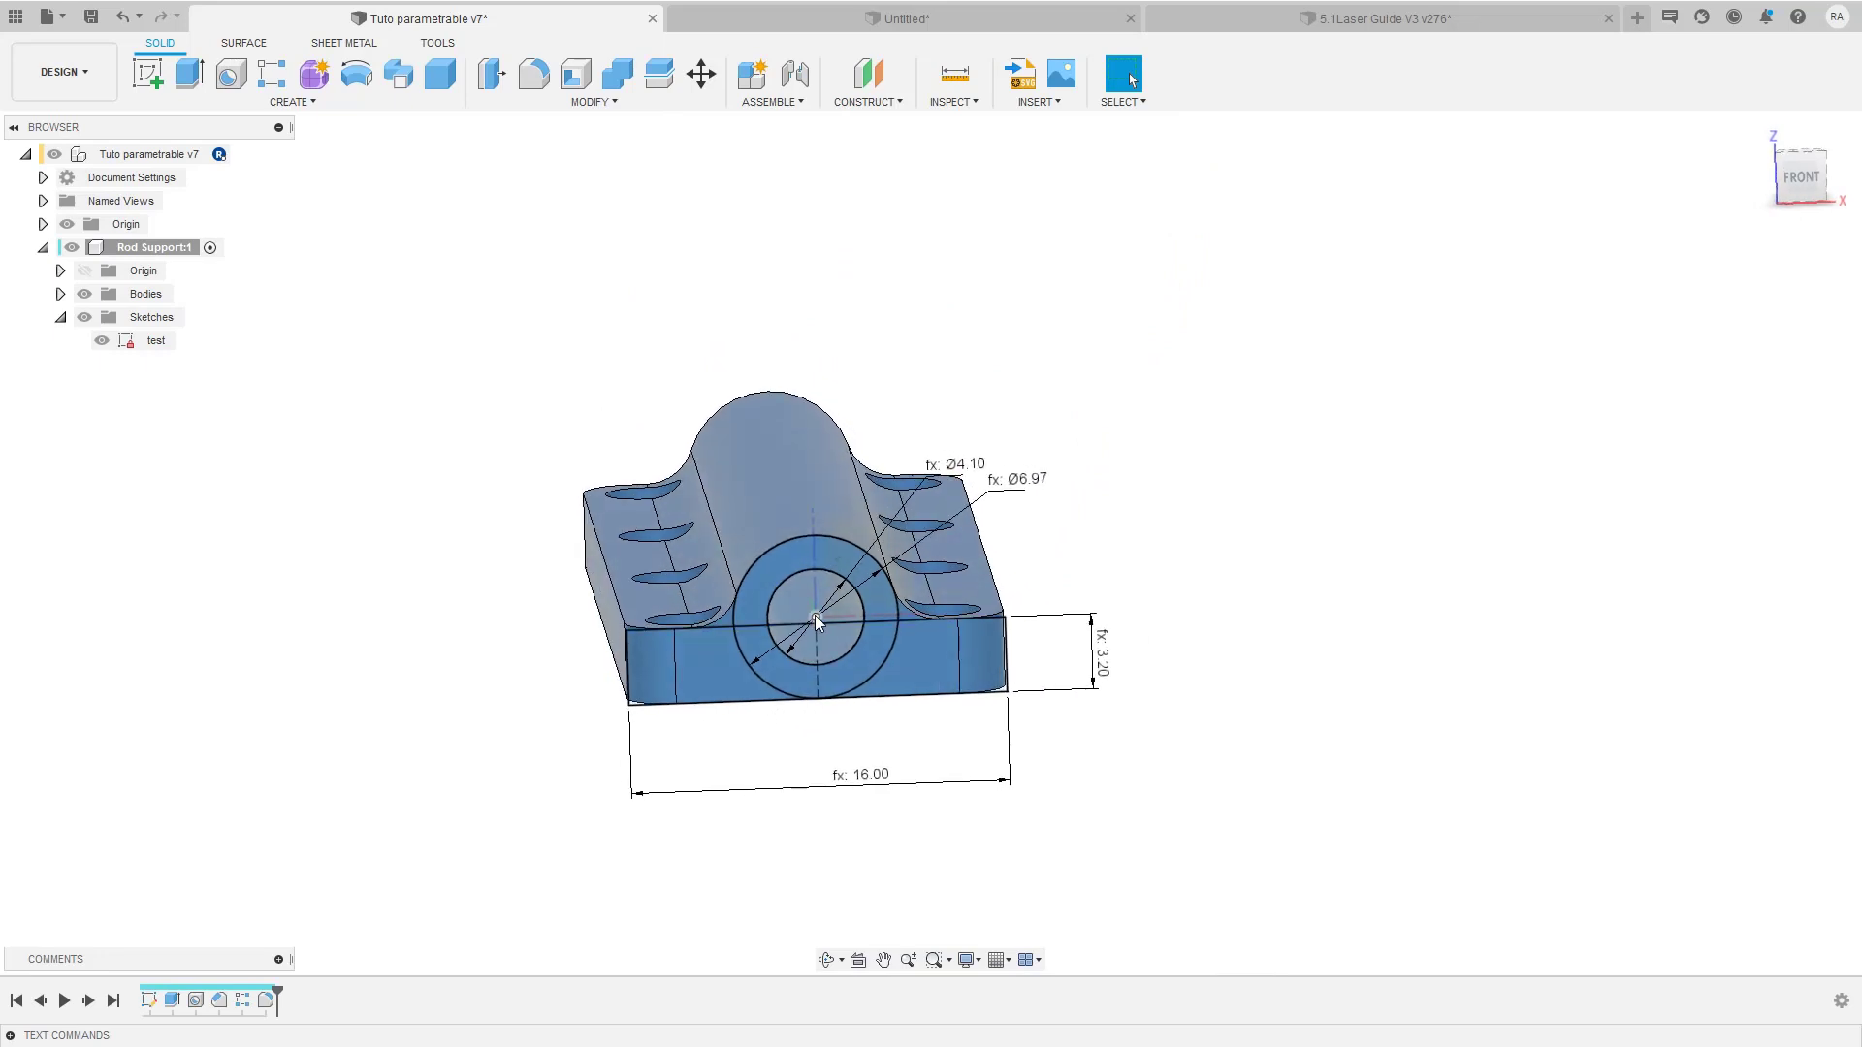
pyautogui.click(865, 101)
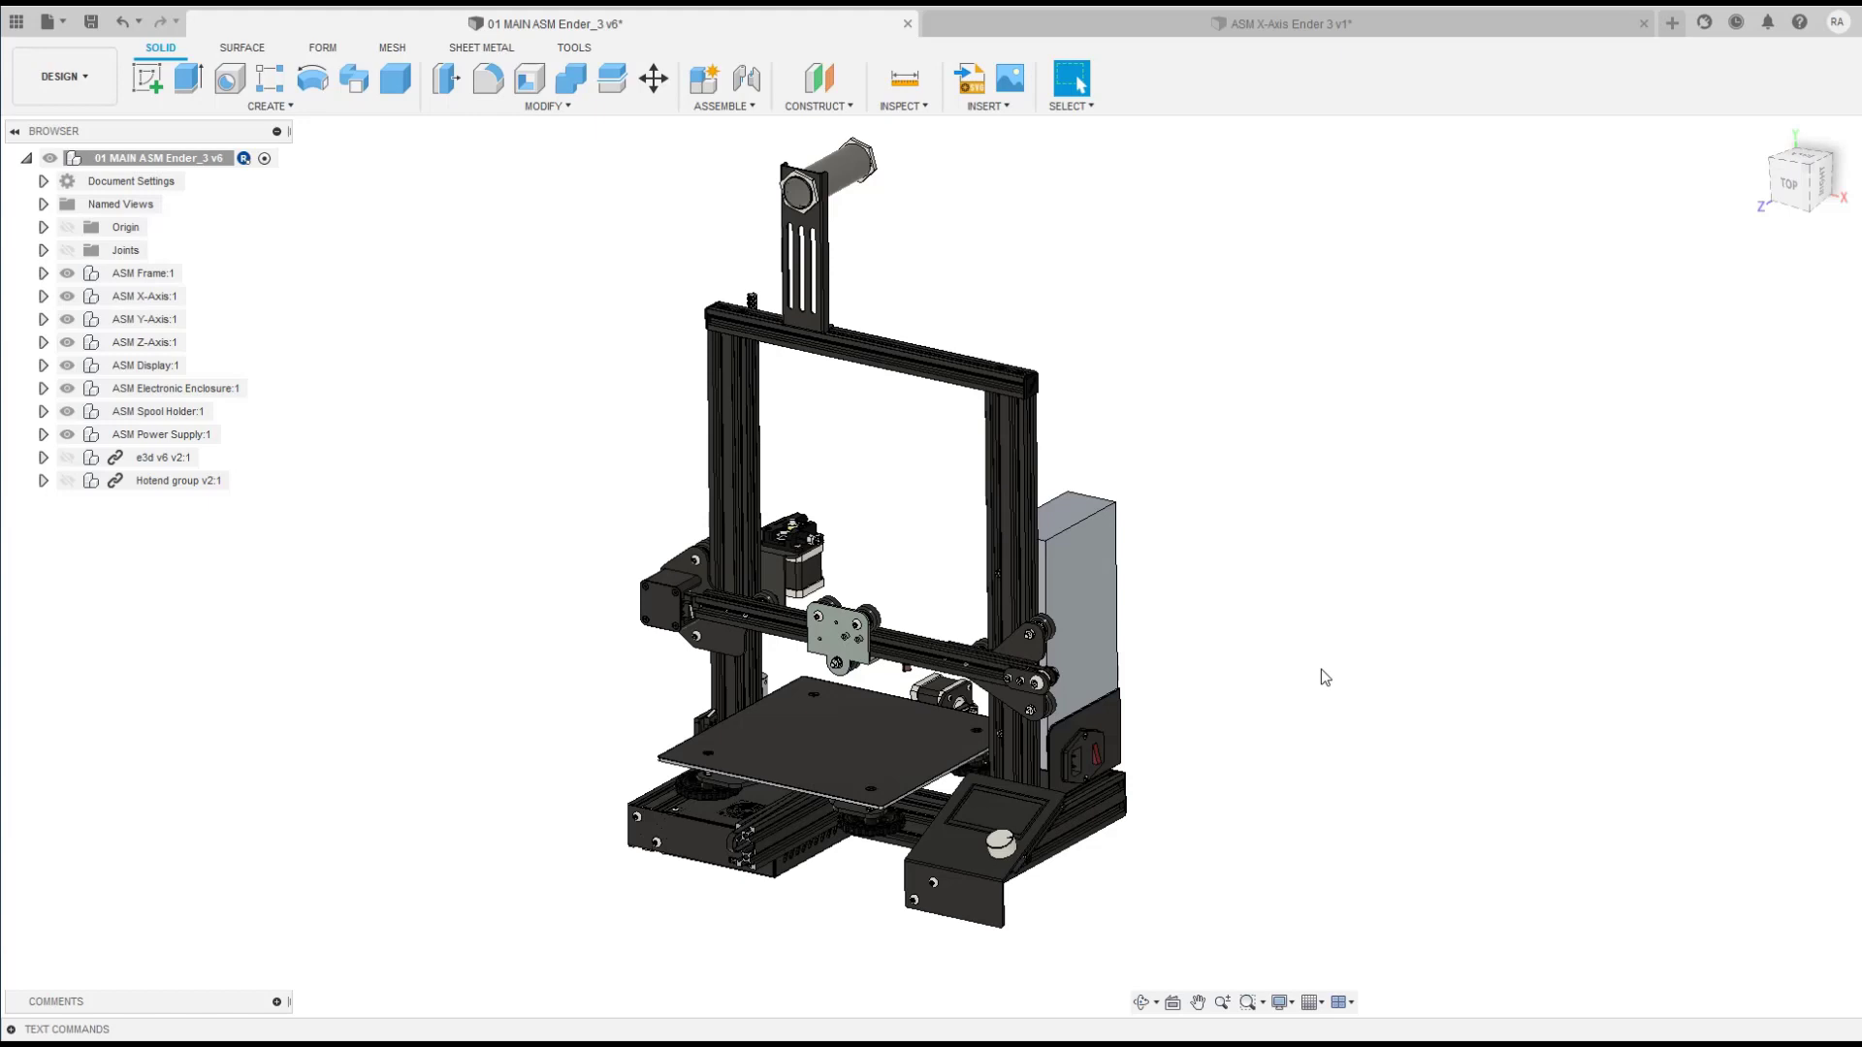
pyautogui.keyDown('shift'); pyautogui.moveTo(1268, 640); pyautogui.dragTo(1278, 633, button='middle'); pyautogui.keyUp('shift')
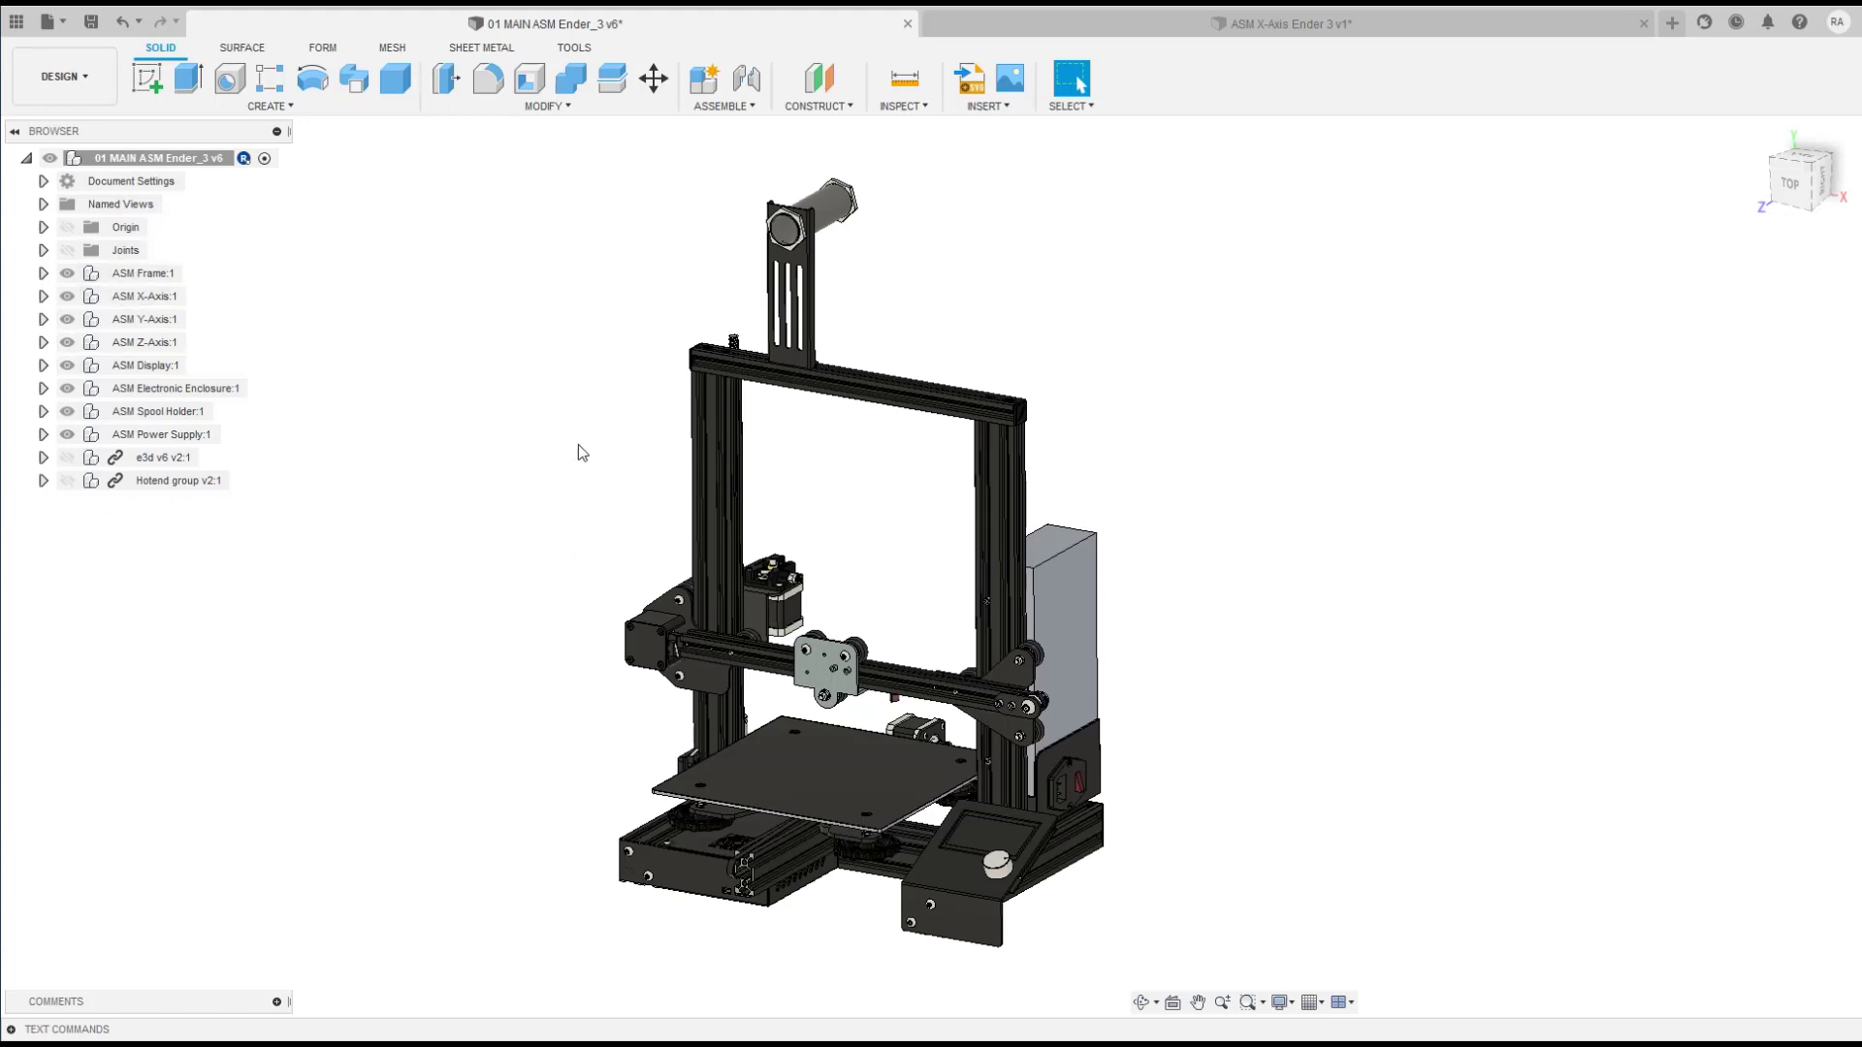
pyautogui.scroll(-2, 578, 444)
pyautogui.scroll(1, 578, 444)
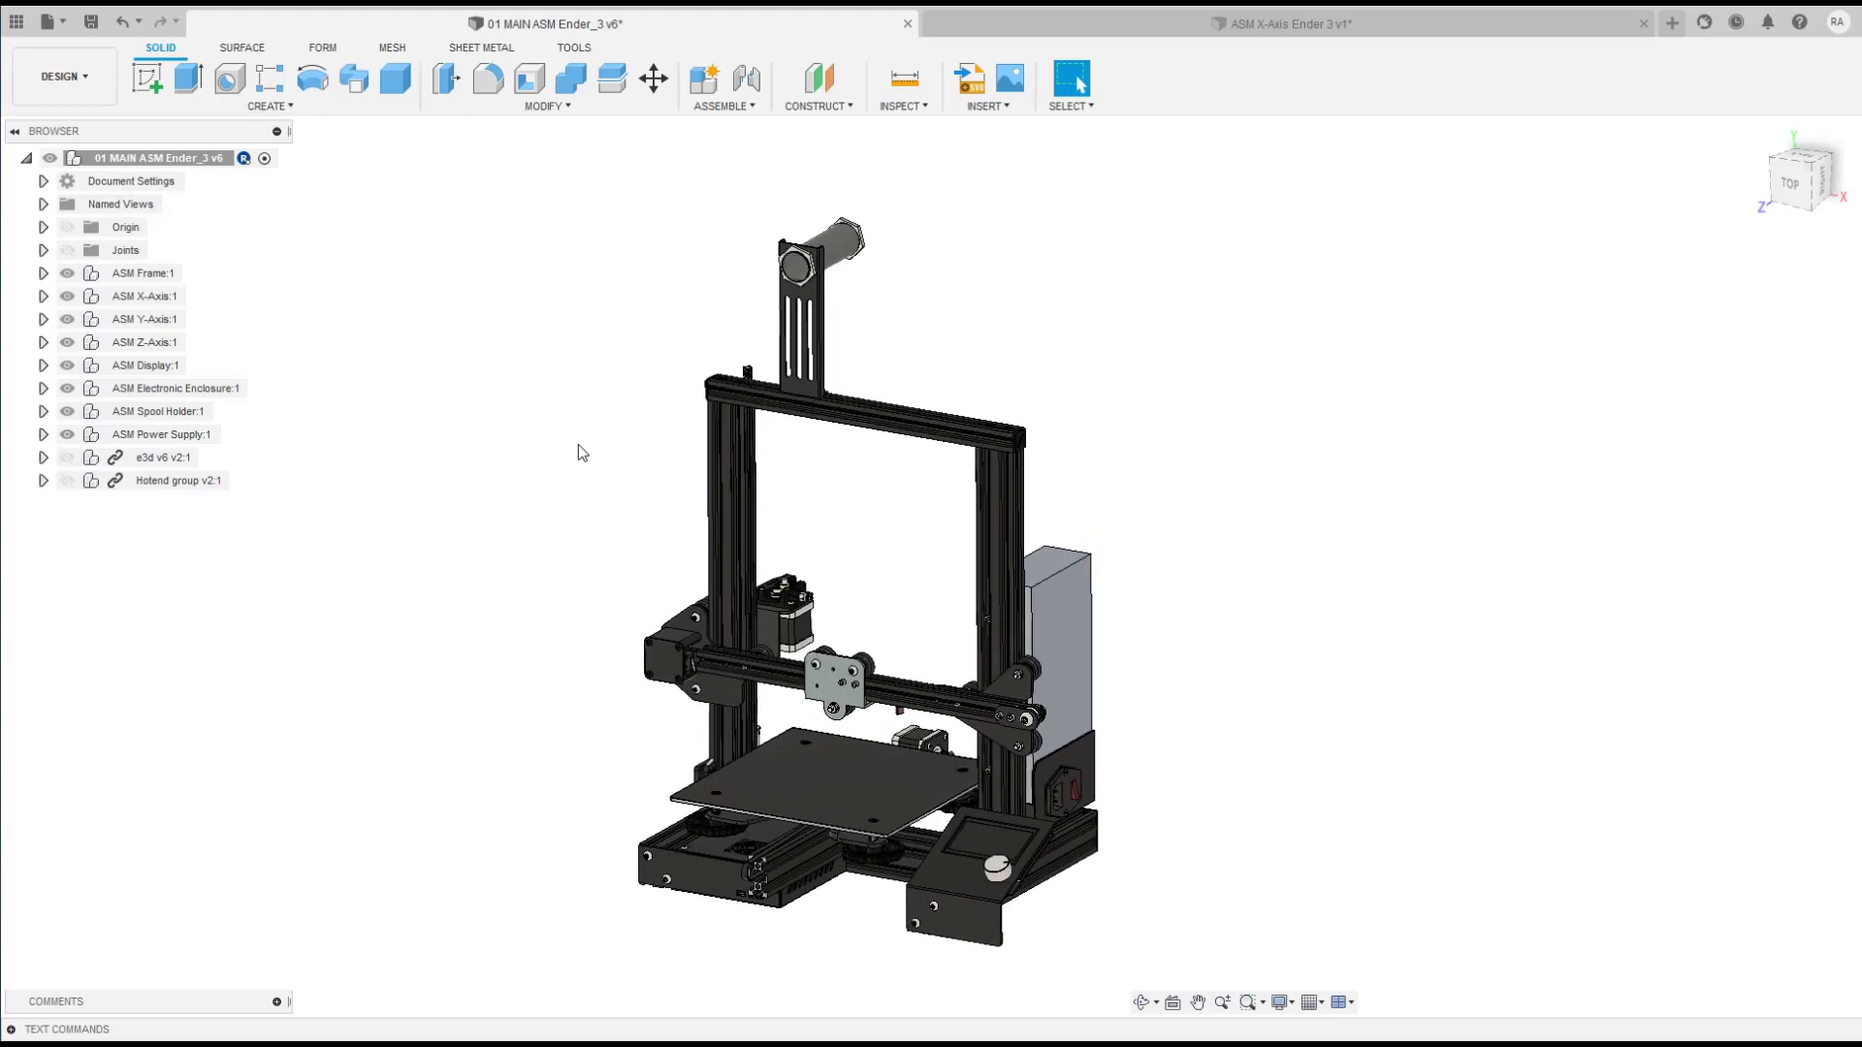
pyautogui.scroll(1, 579, 447)
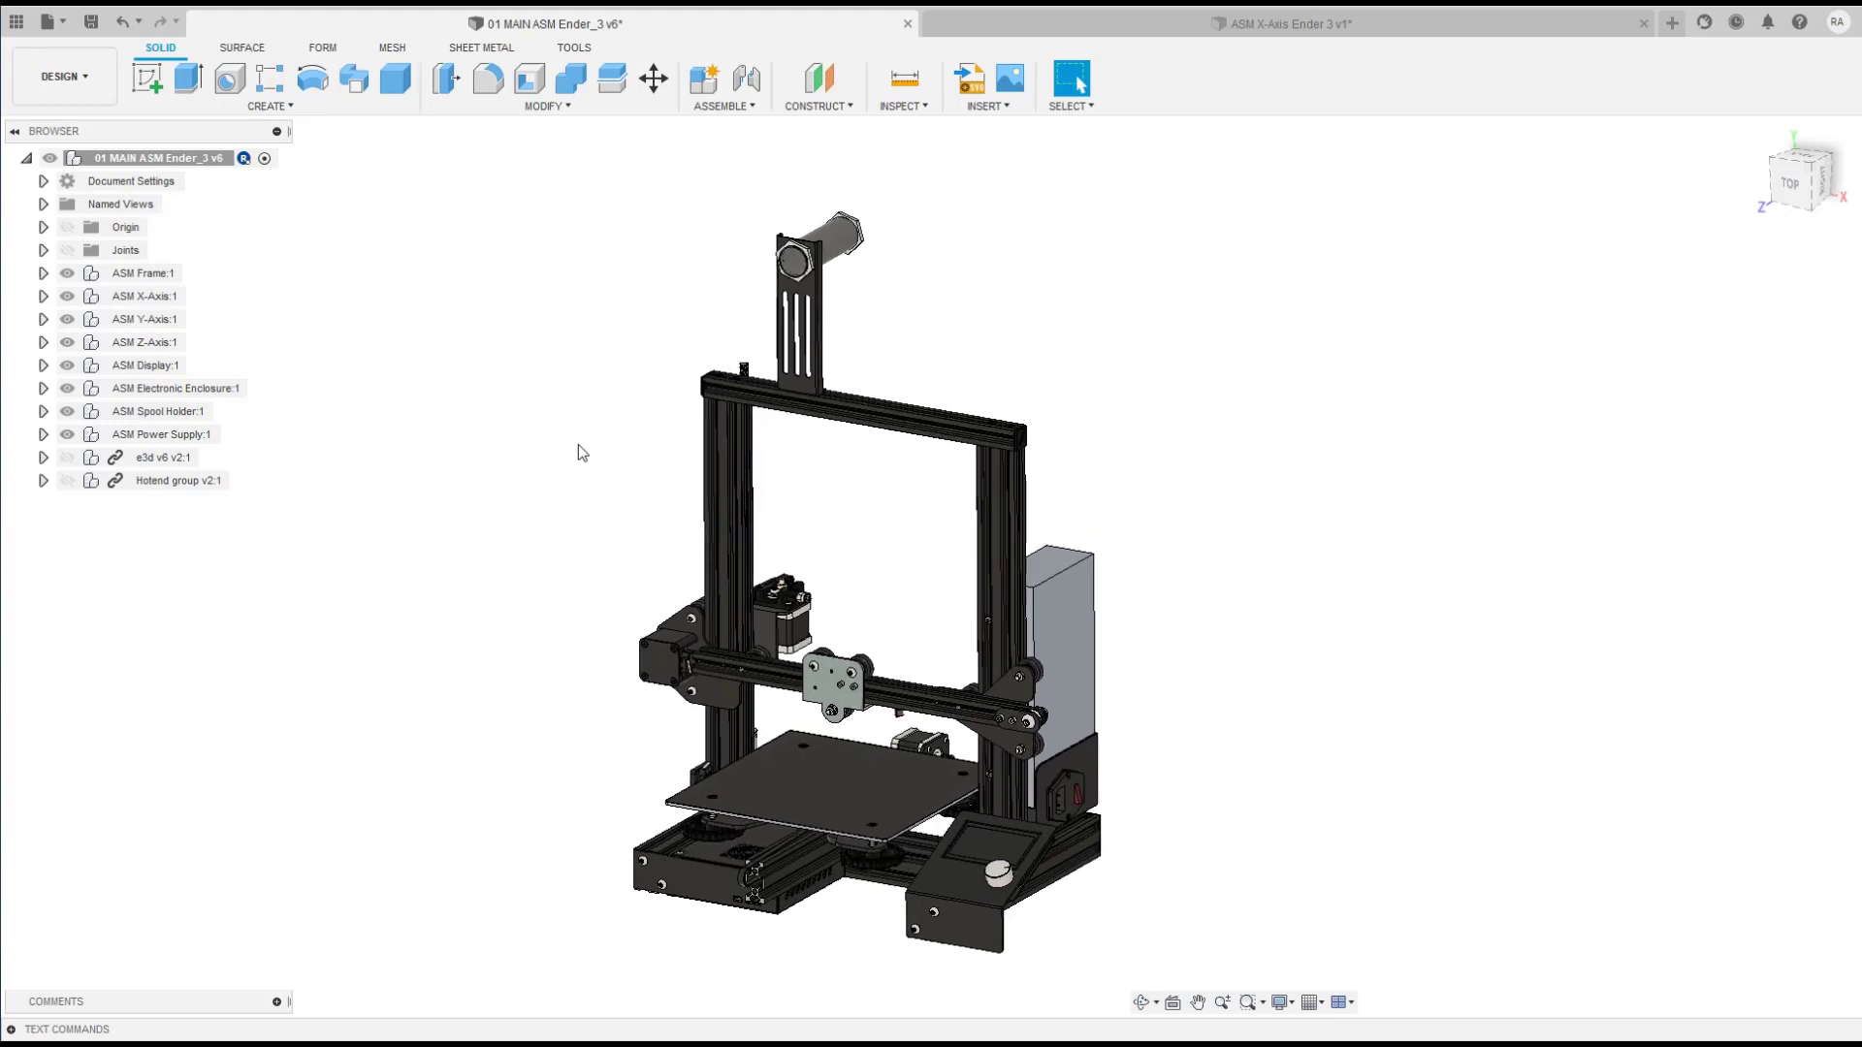
pyautogui.click(988, 105)
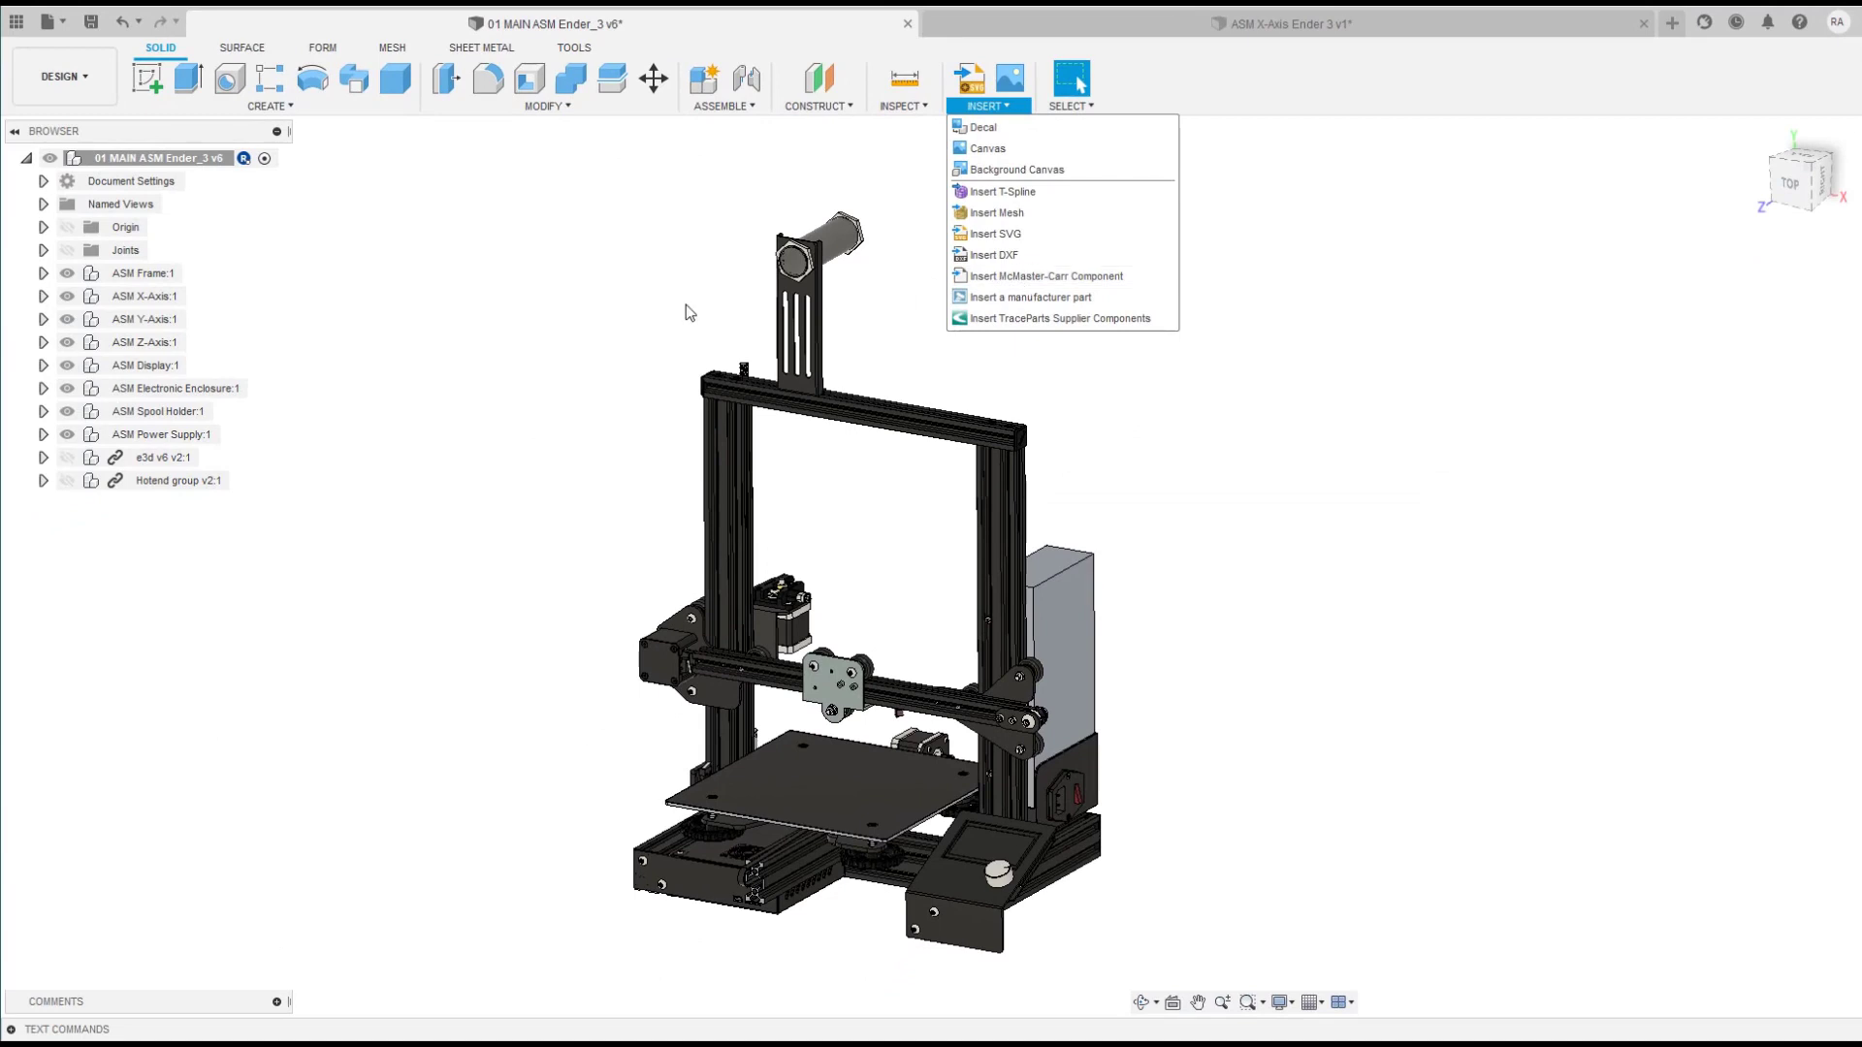
pyautogui.click(550, 330)
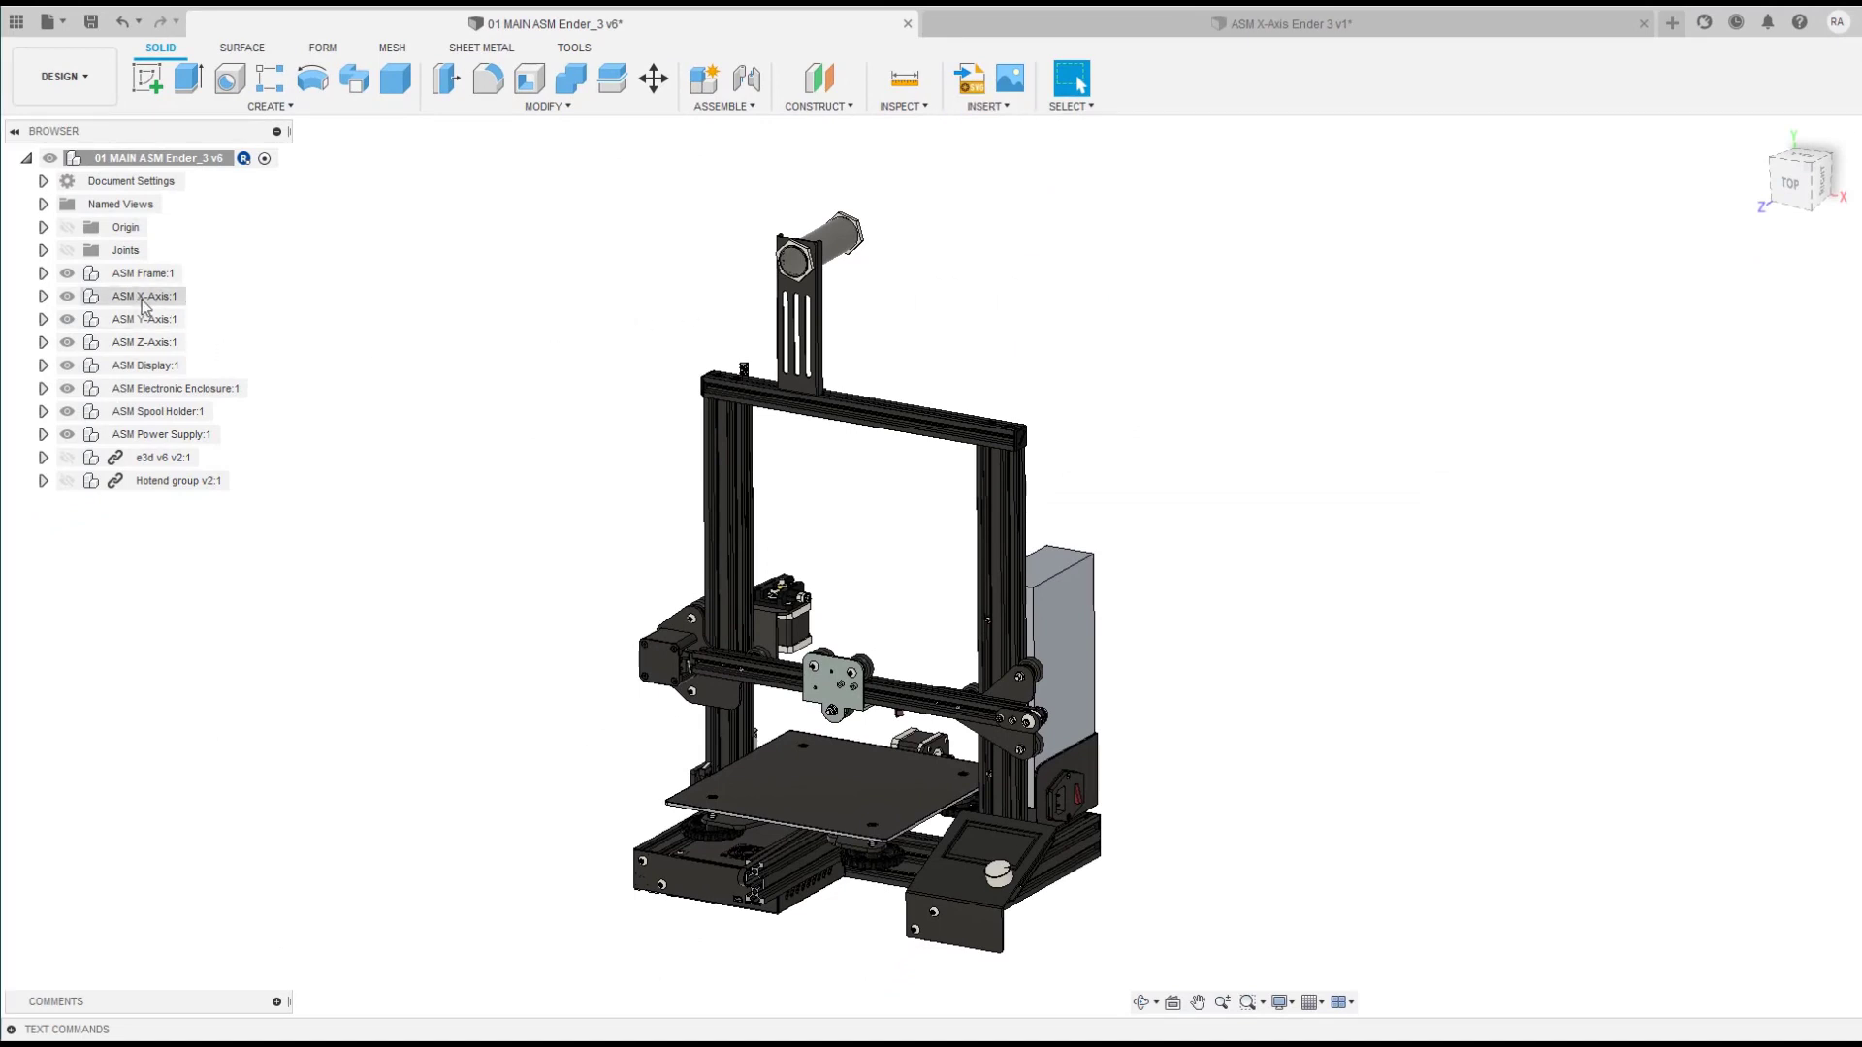
pyautogui.click(197, 299)
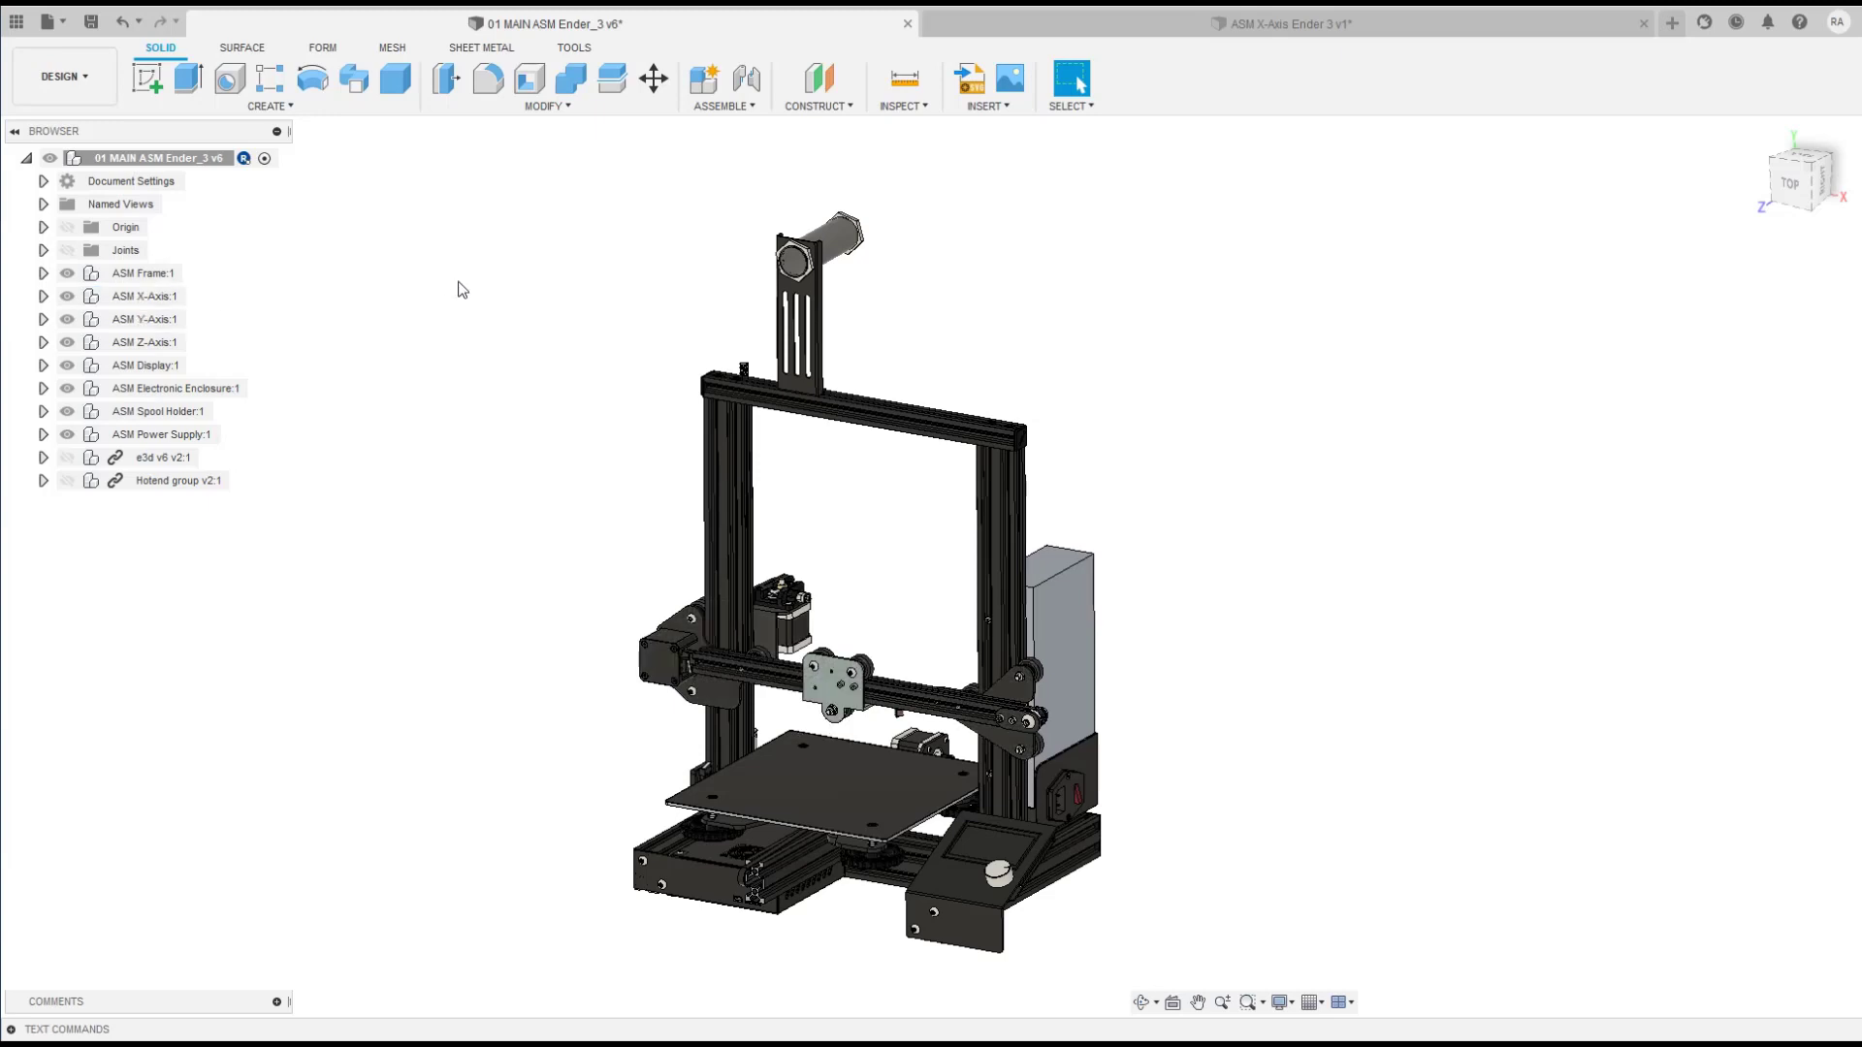
pyautogui.scroll(-1, 462, 290)
pyautogui.scroll(2, 463, 290)
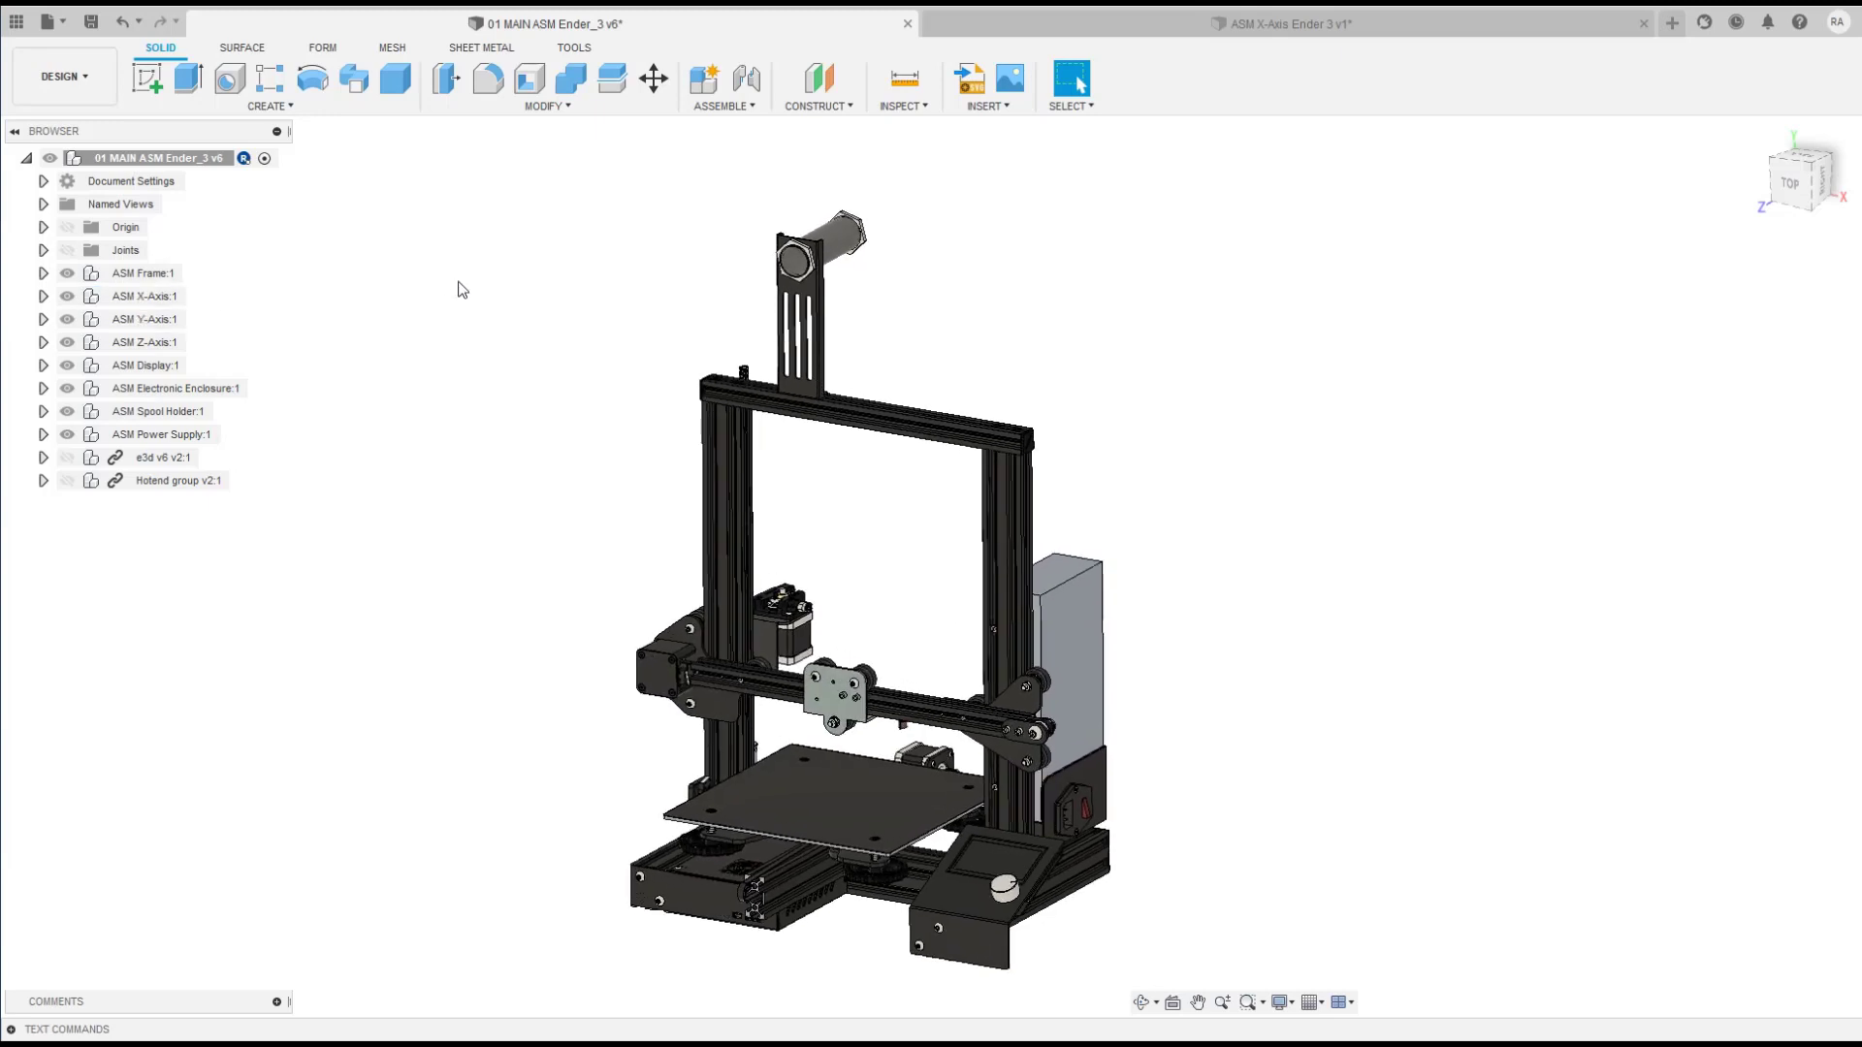
pyautogui.scroll(-1, 463, 290)
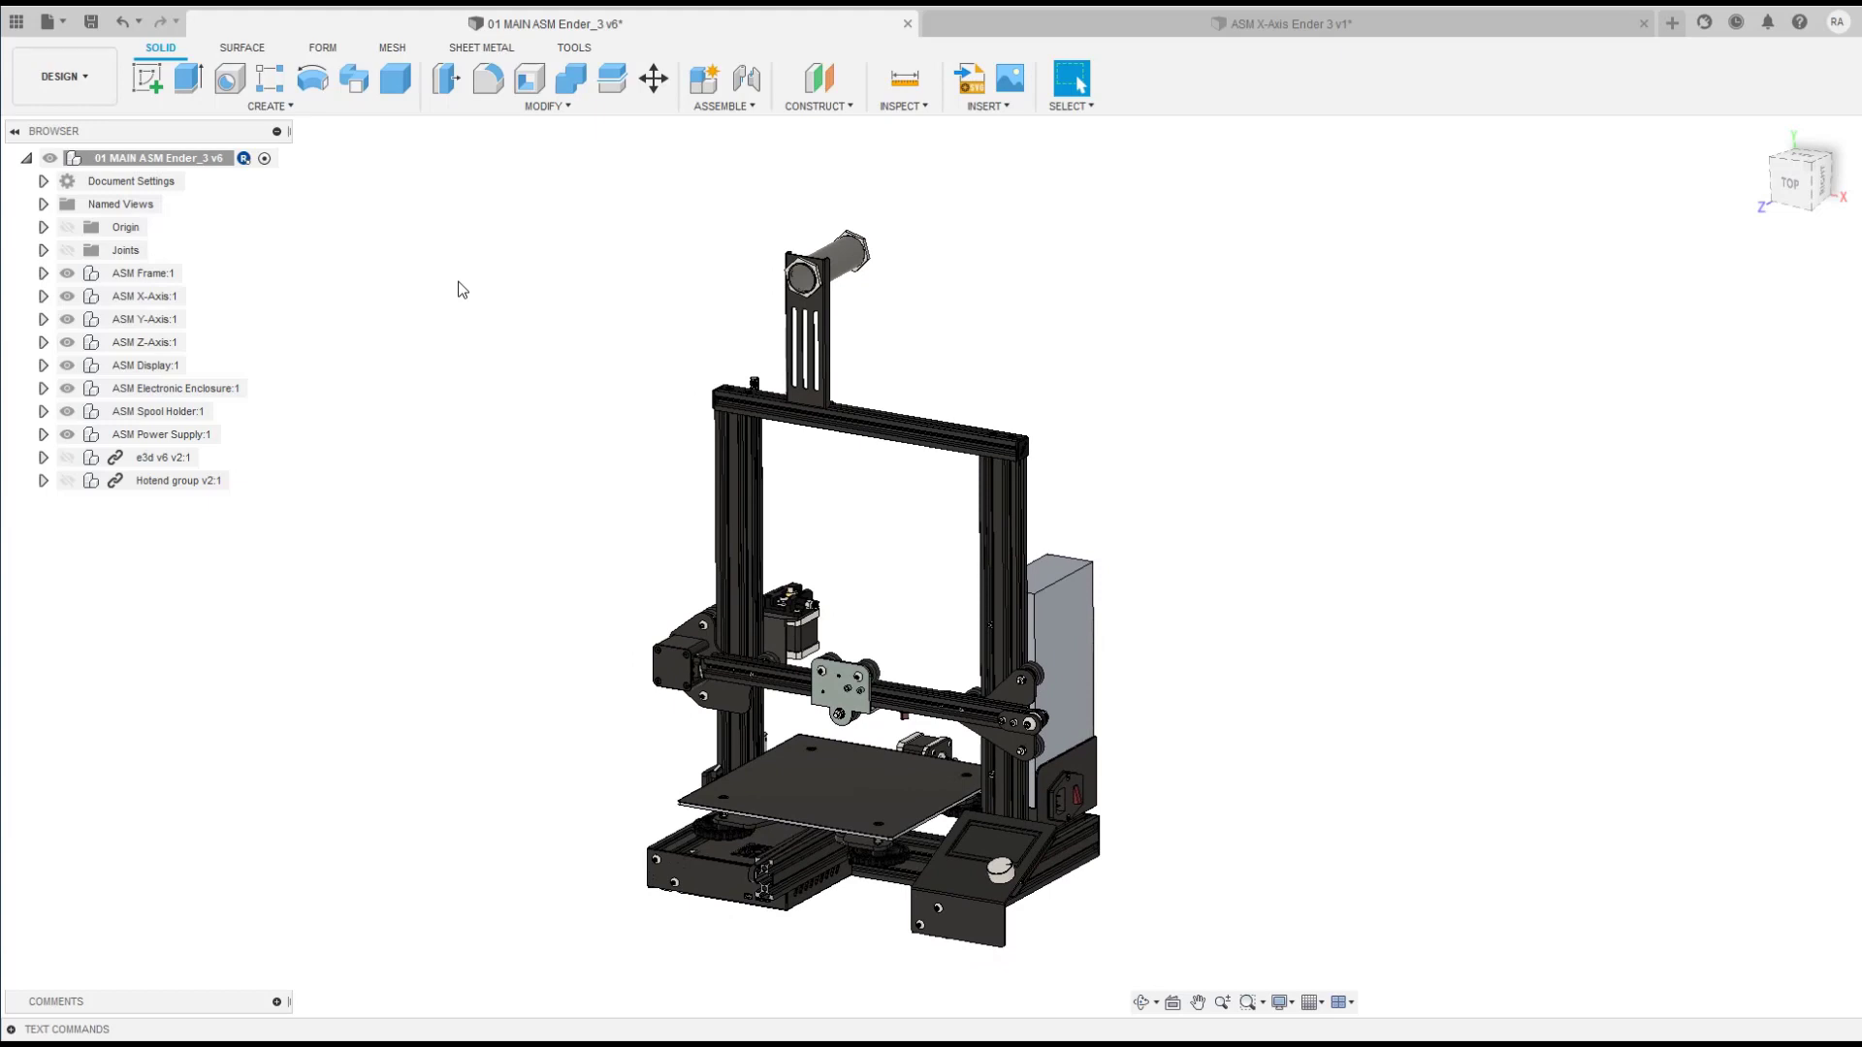
pyautogui.scroll(1, 463, 290)
pyautogui.scroll(1, 462, 290)
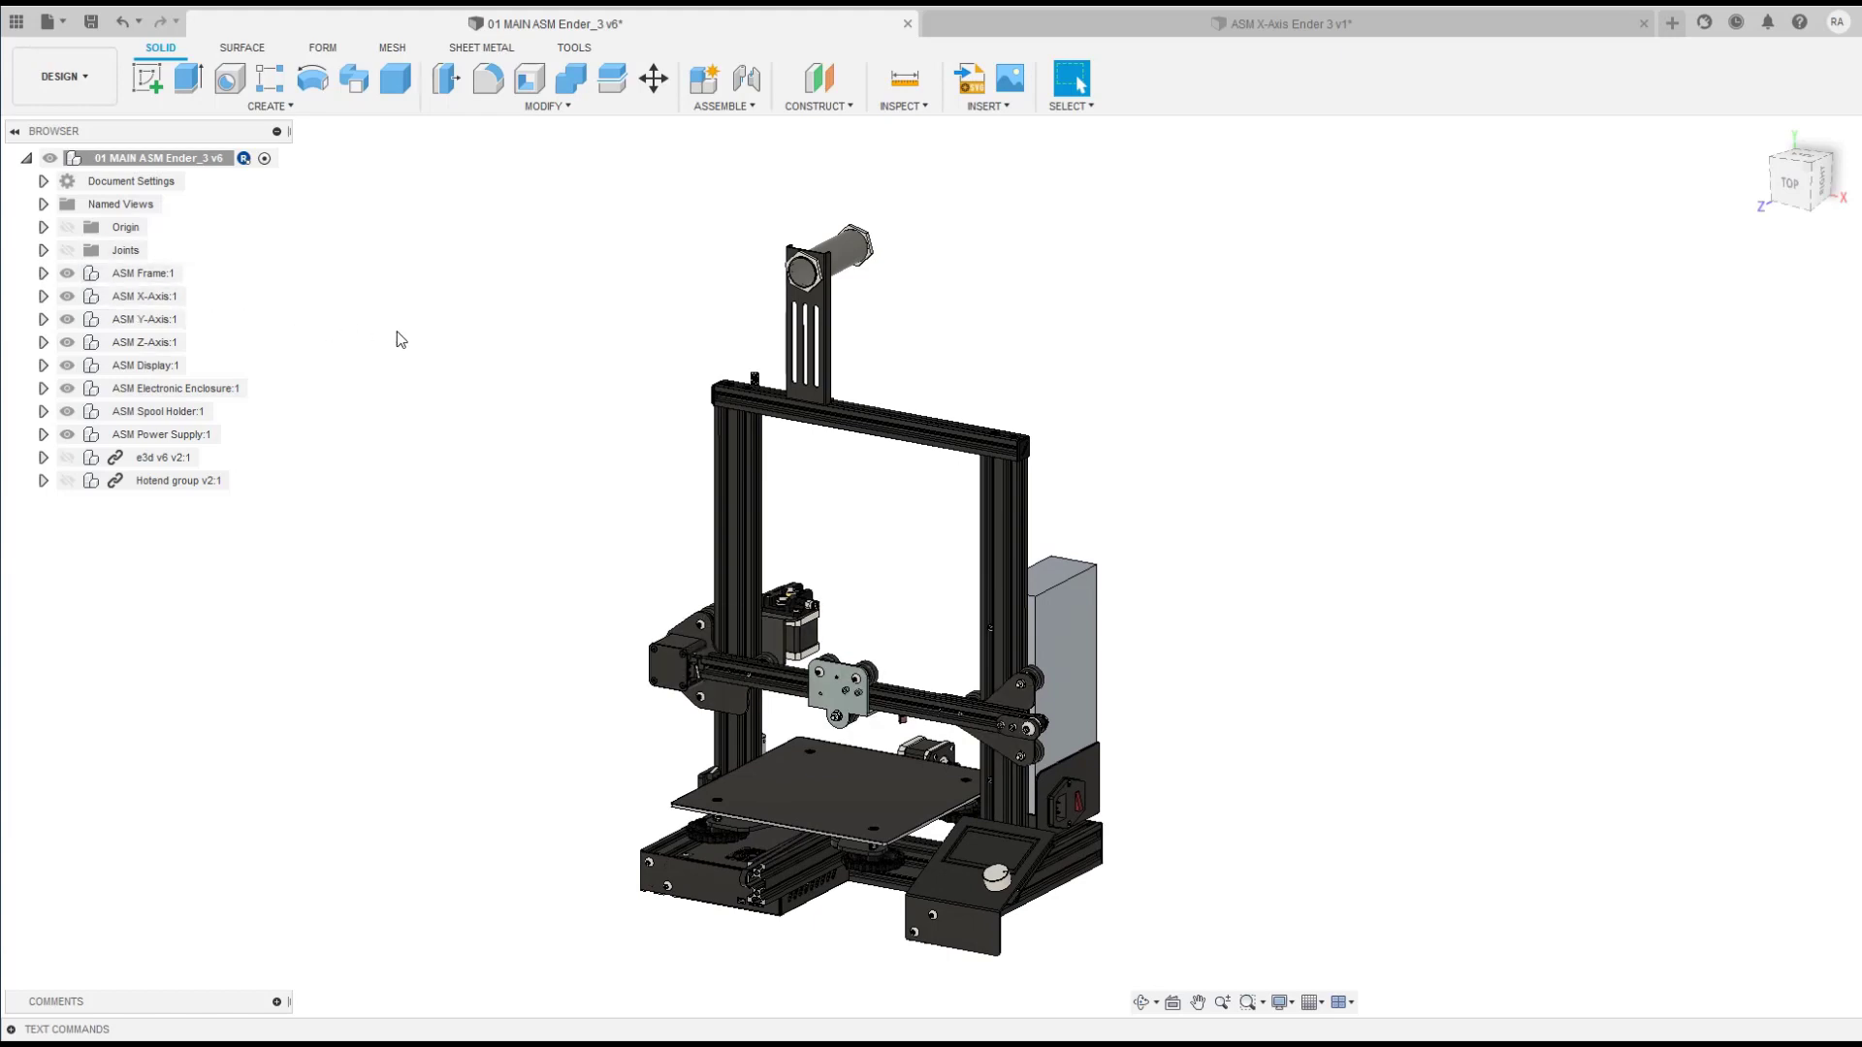
pyautogui.scroll(2, 415, 339)
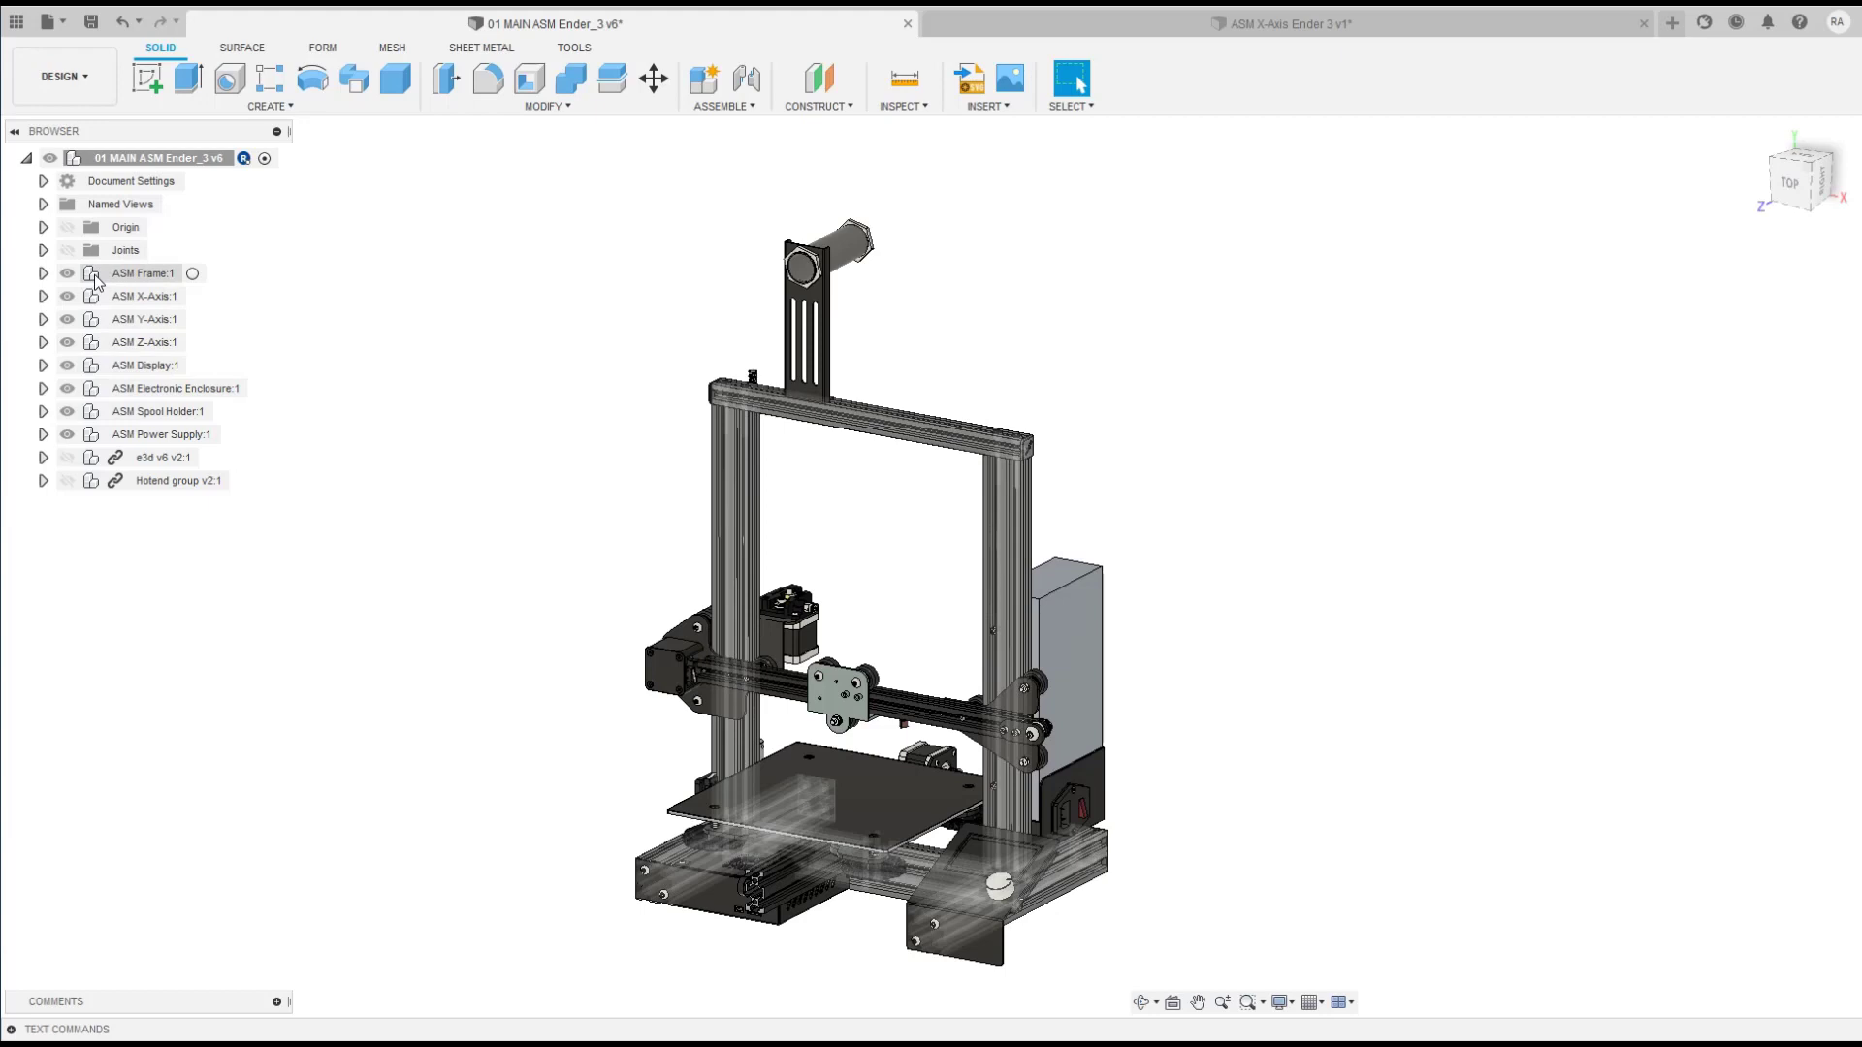
# Step: Expand the ASM Frame subassembly, then hide and show it to examine which printer parts it contains
pyautogui.click(43, 274)
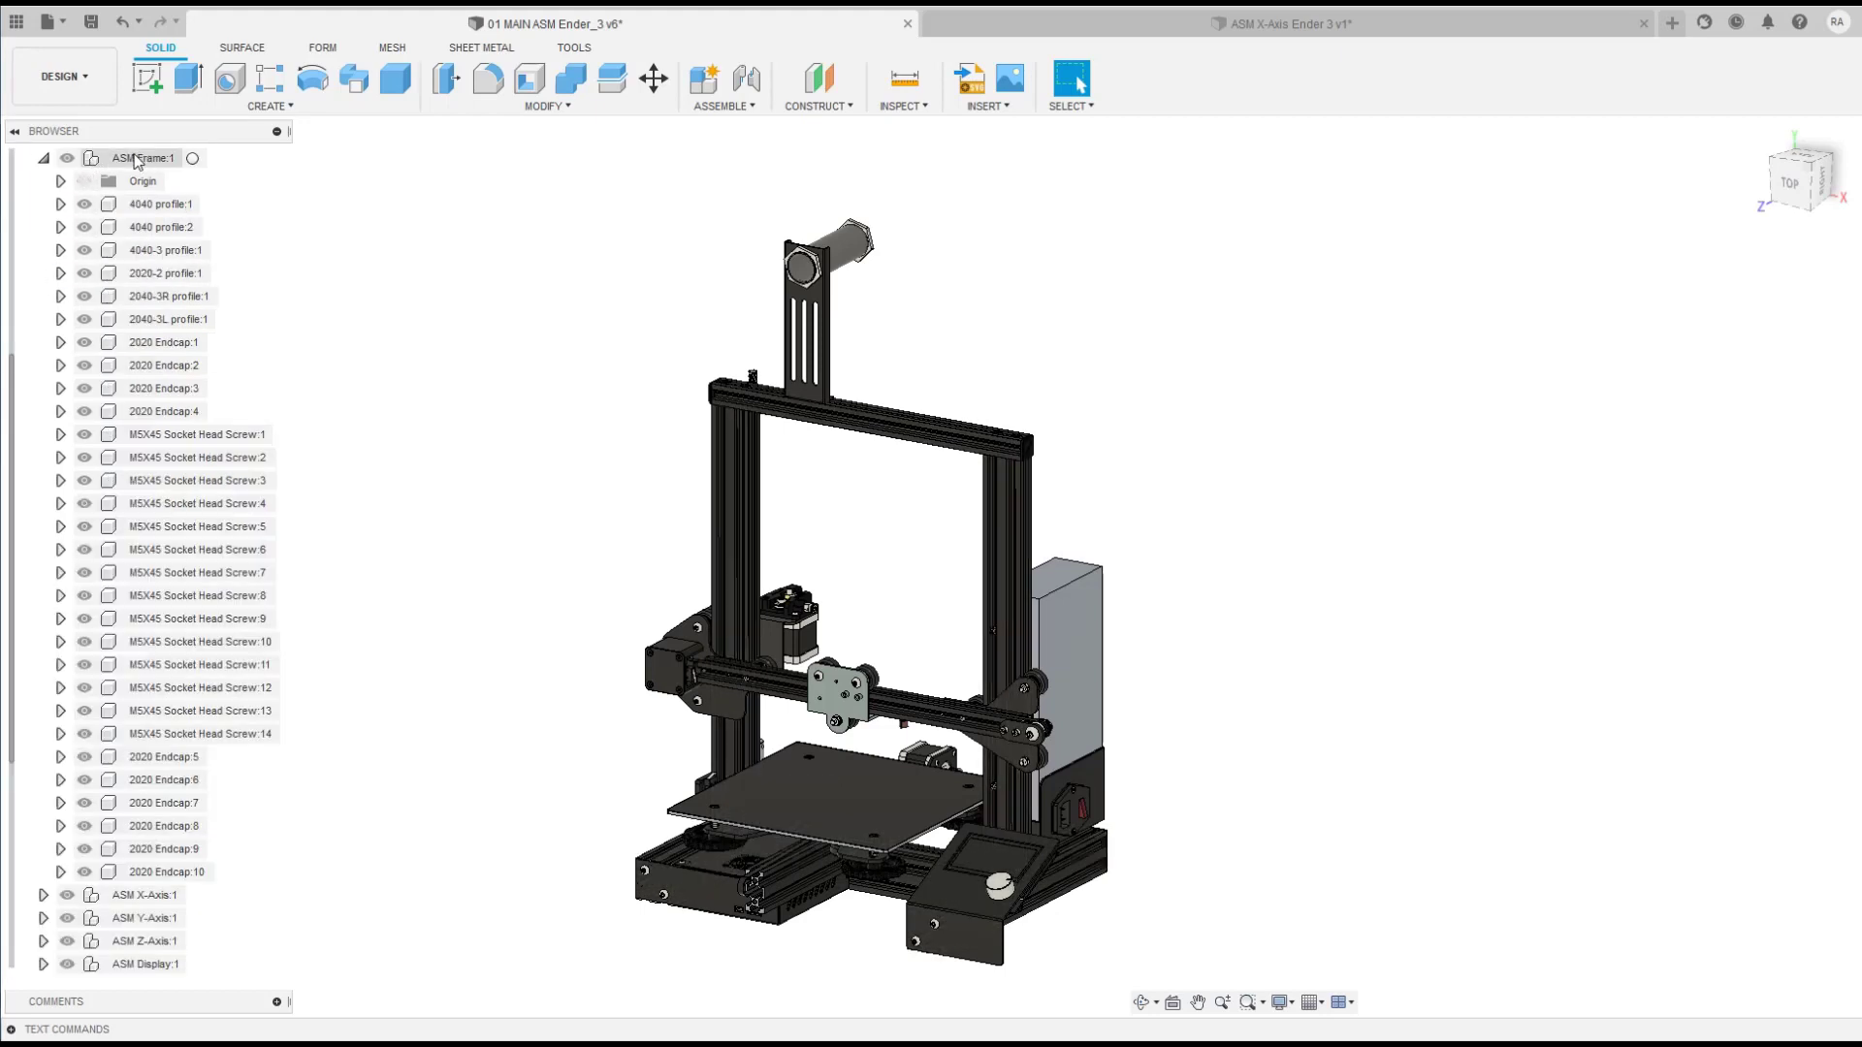
pyautogui.click(67, 159)
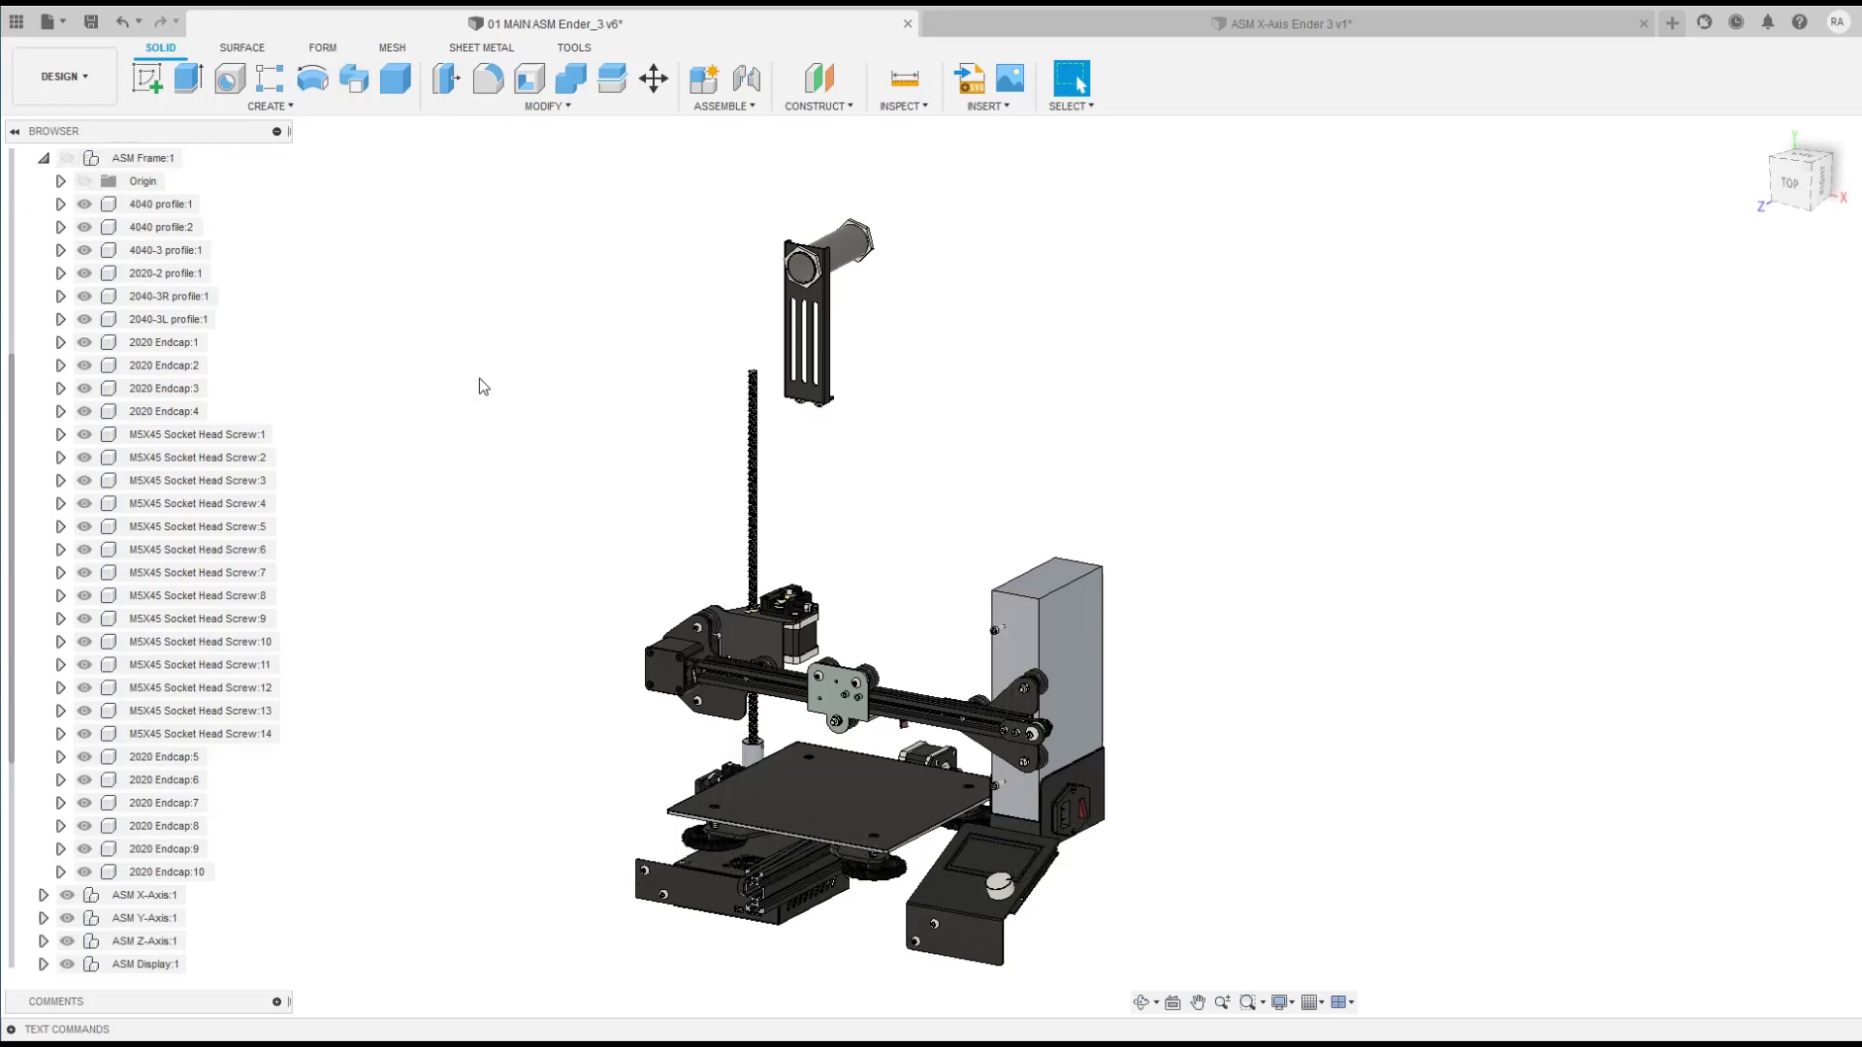
pyautogui.keyDown('shift'); pyautogui.moveTo(479, 378); pyautogui.dragTo(479, 378, button='middle'); pyautogui.keyUp('shift')
pyautogui.click(67, 159)
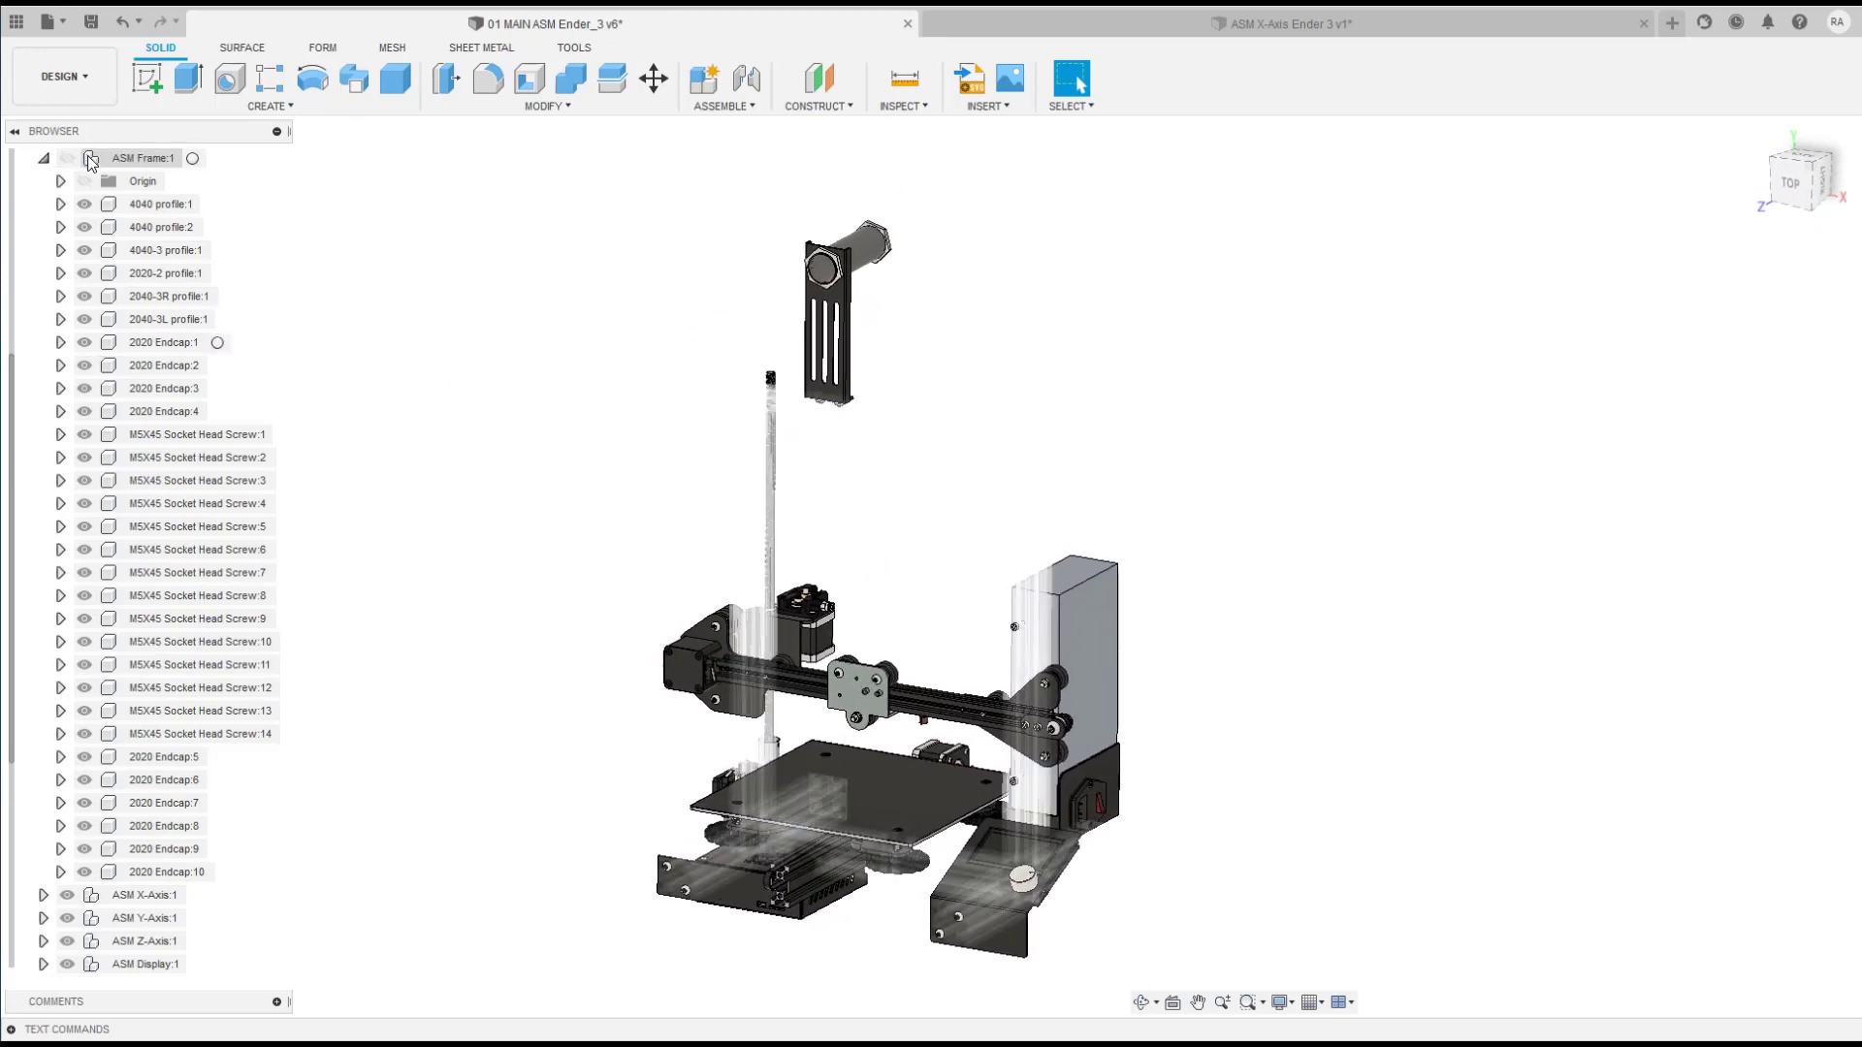
pyautogui.click(71, 158)
pyautogui.click(68, 159)
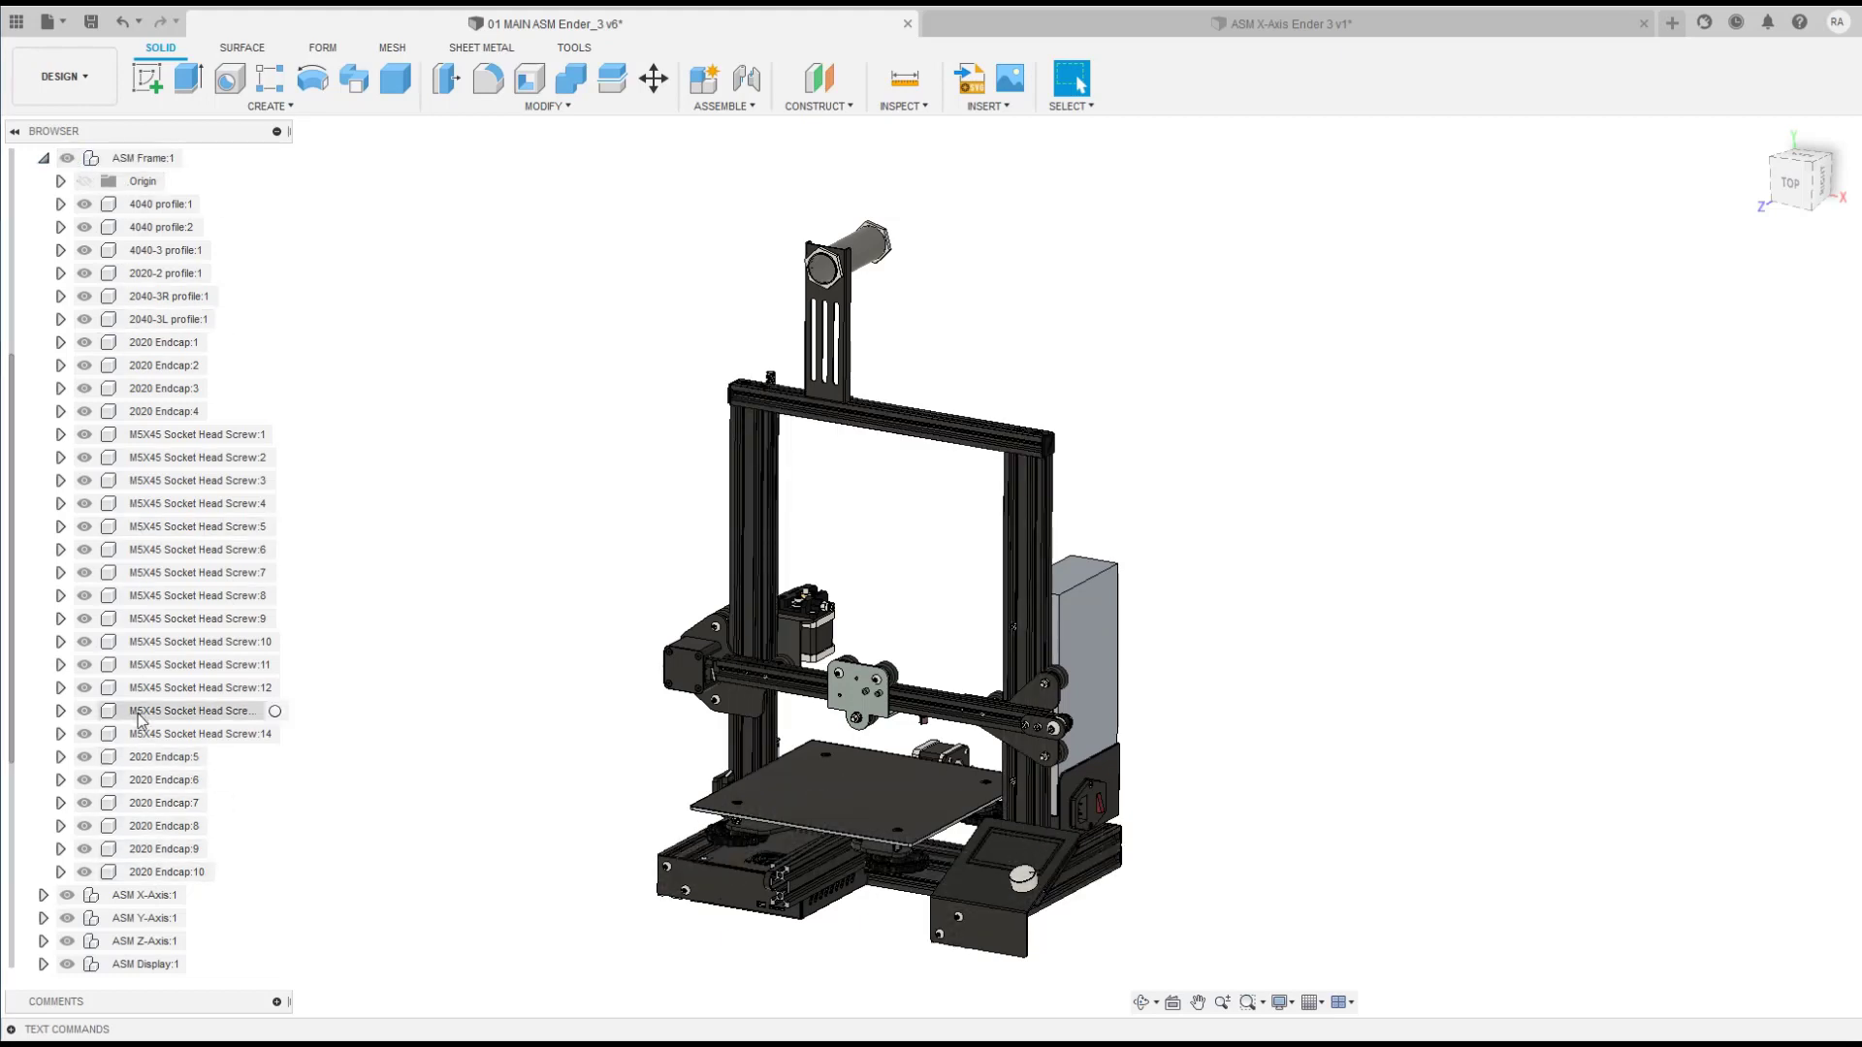
# Step: Toggle the visibility of the first M5X45 socket head screw off and on, and collapse ASM Frame
pyautogui.click(83, 436)
pyautogui.click(83, 434)
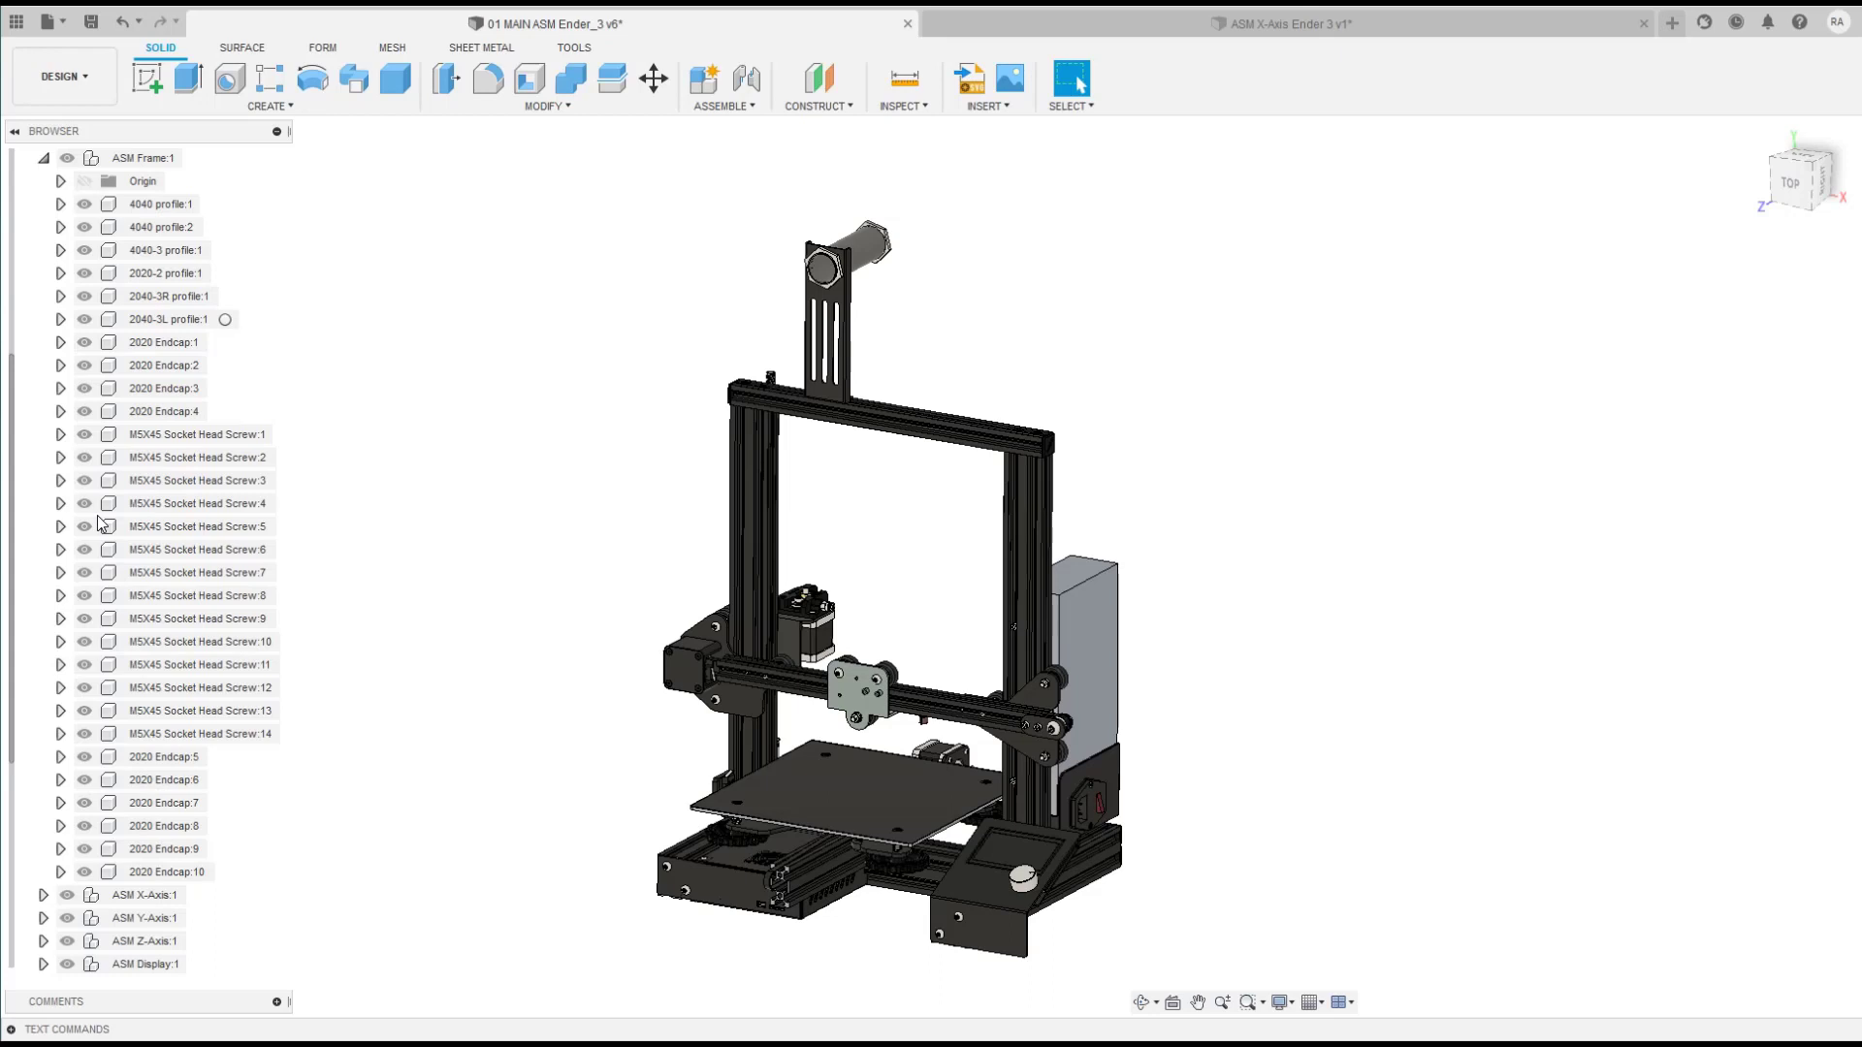
pyautogui.click(44, 159)
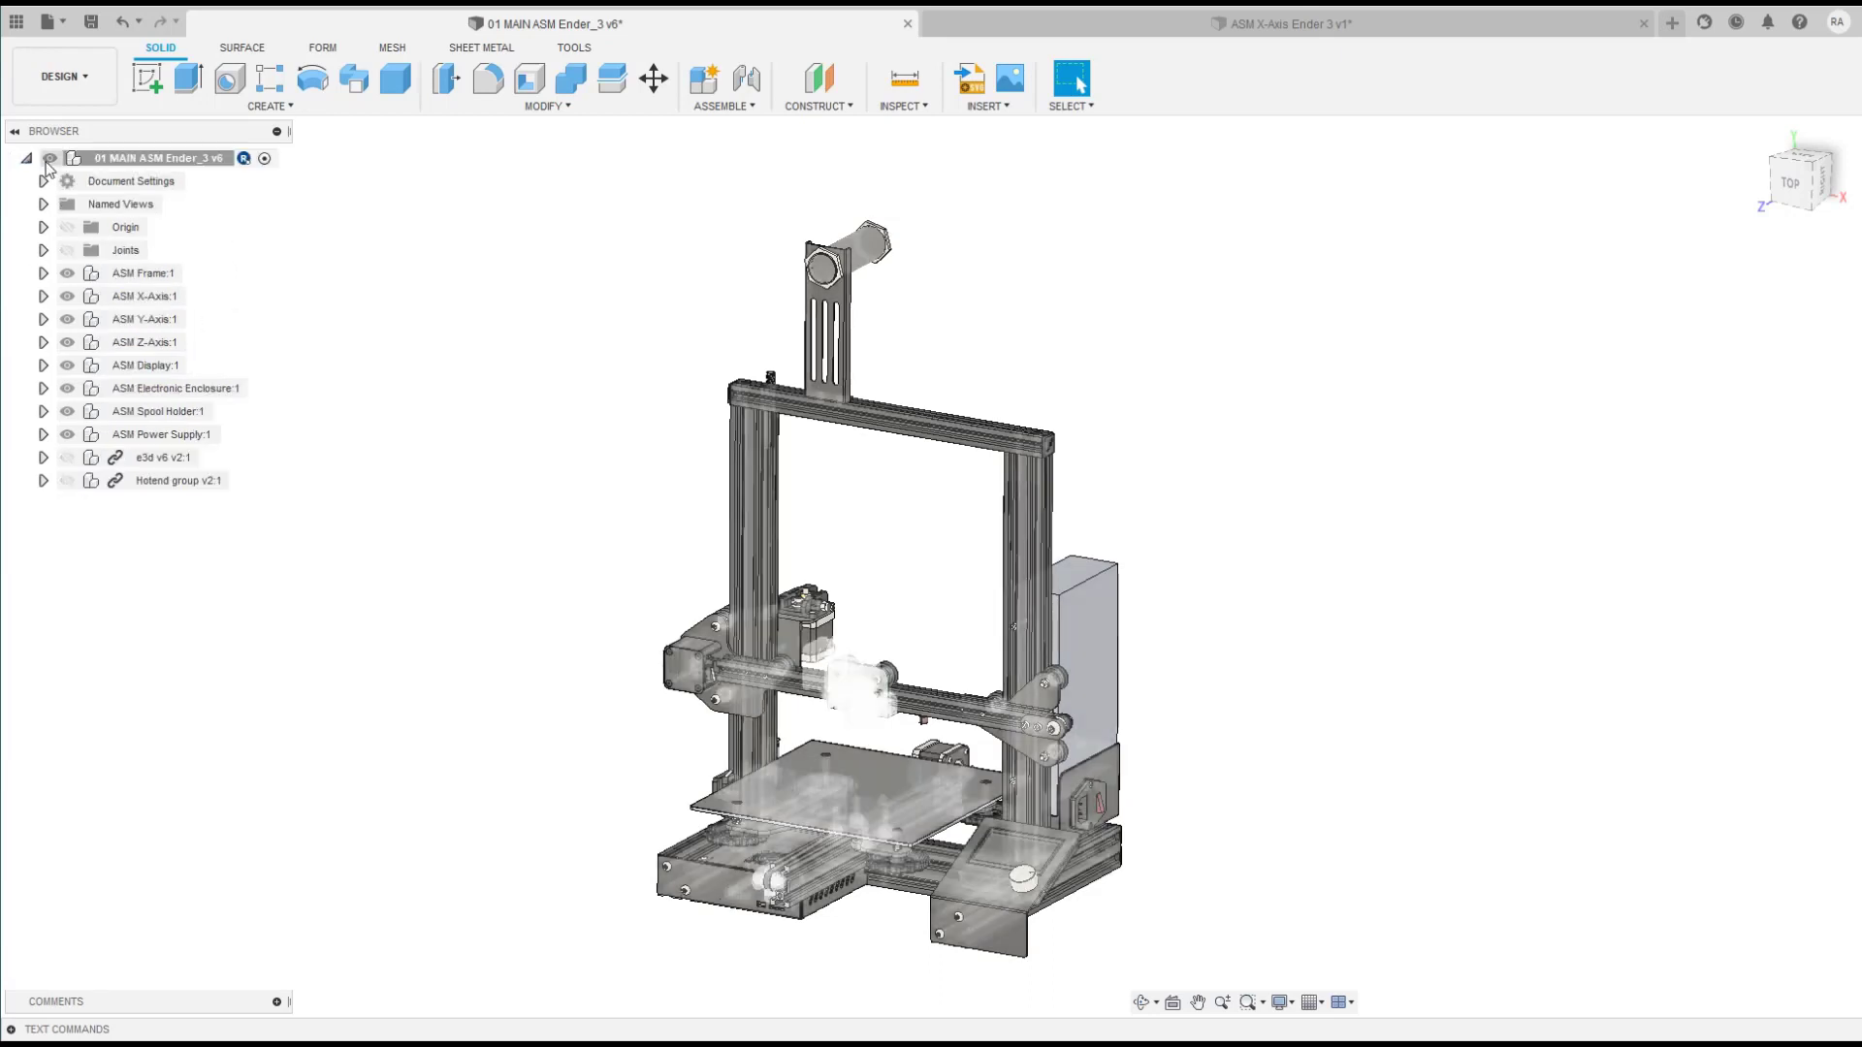
# Step: Hide and show the ASM X-Axis and ASM Y-Axis subassemblies one after the other to identify their parts
pyautogui.click(93, 297)
pyautogui.click(67, 297)
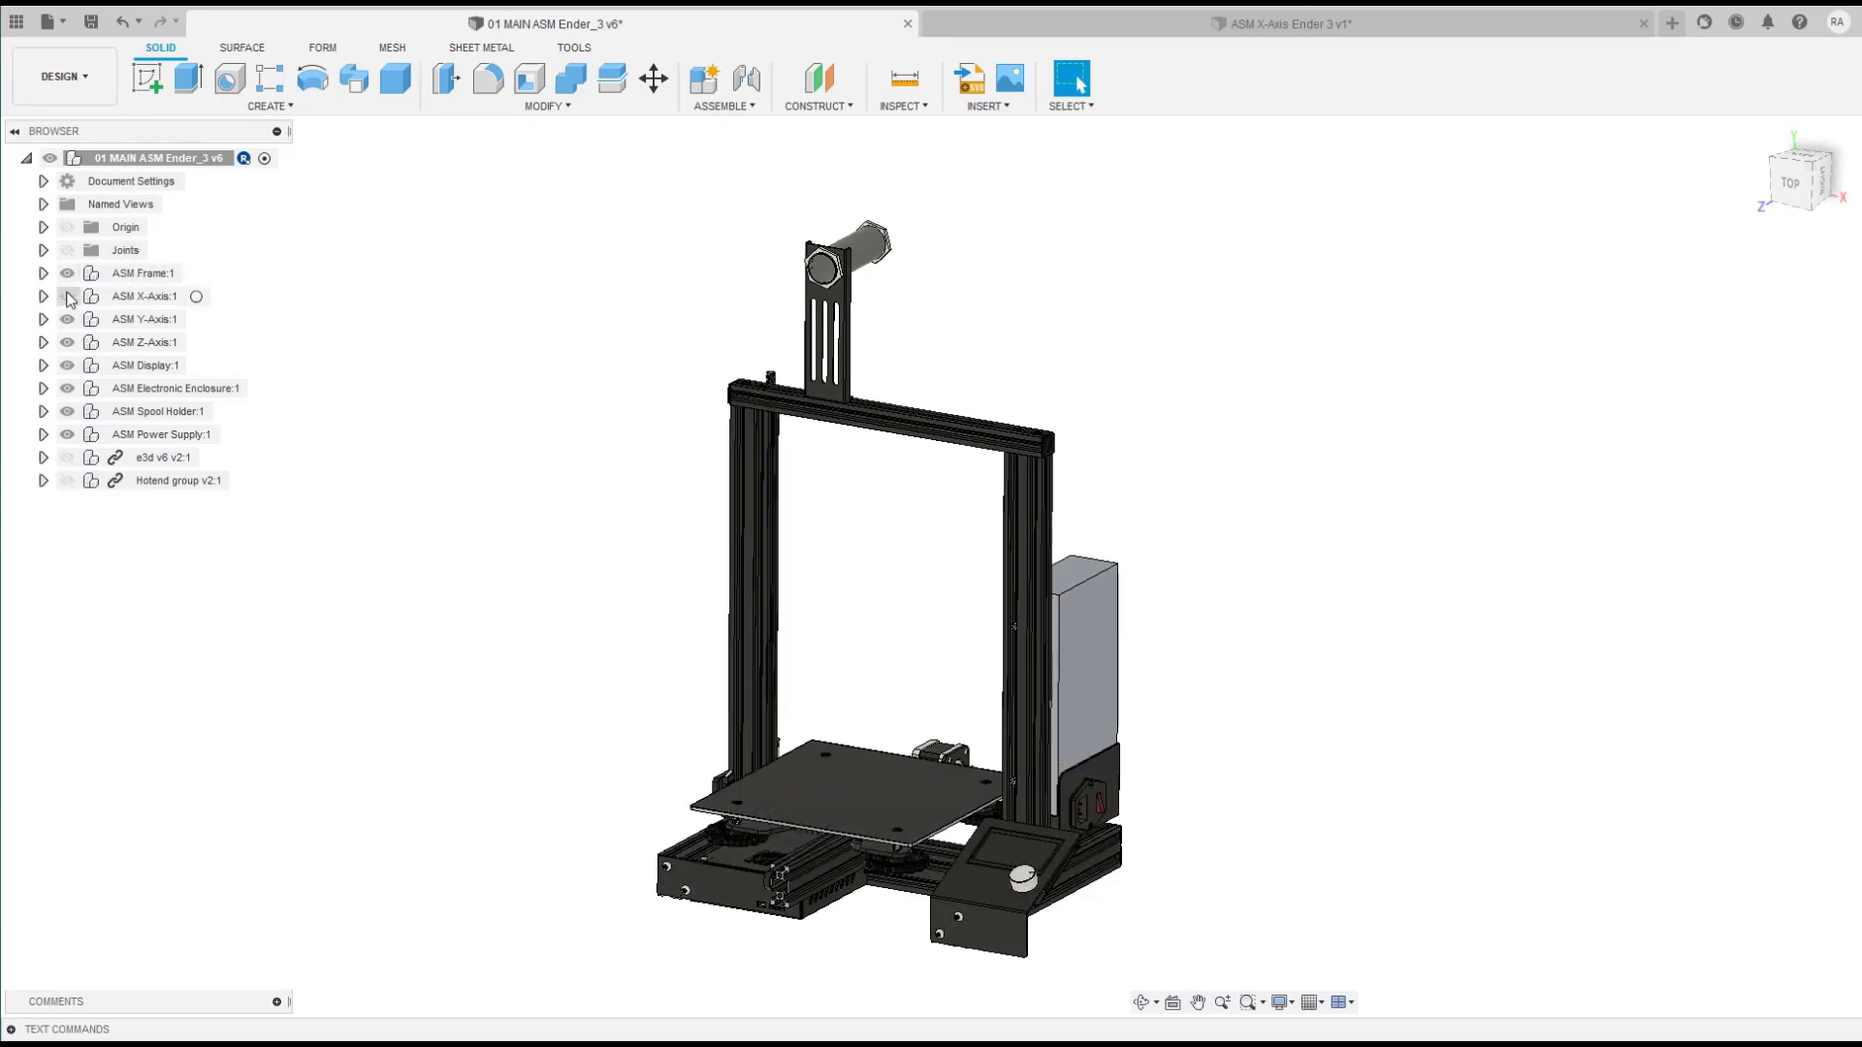
pyautogui.click(66, 297)
pyautogui.click(67, 297)
pyautogui.click(67, 297)
pyautogui.click(68, 322)
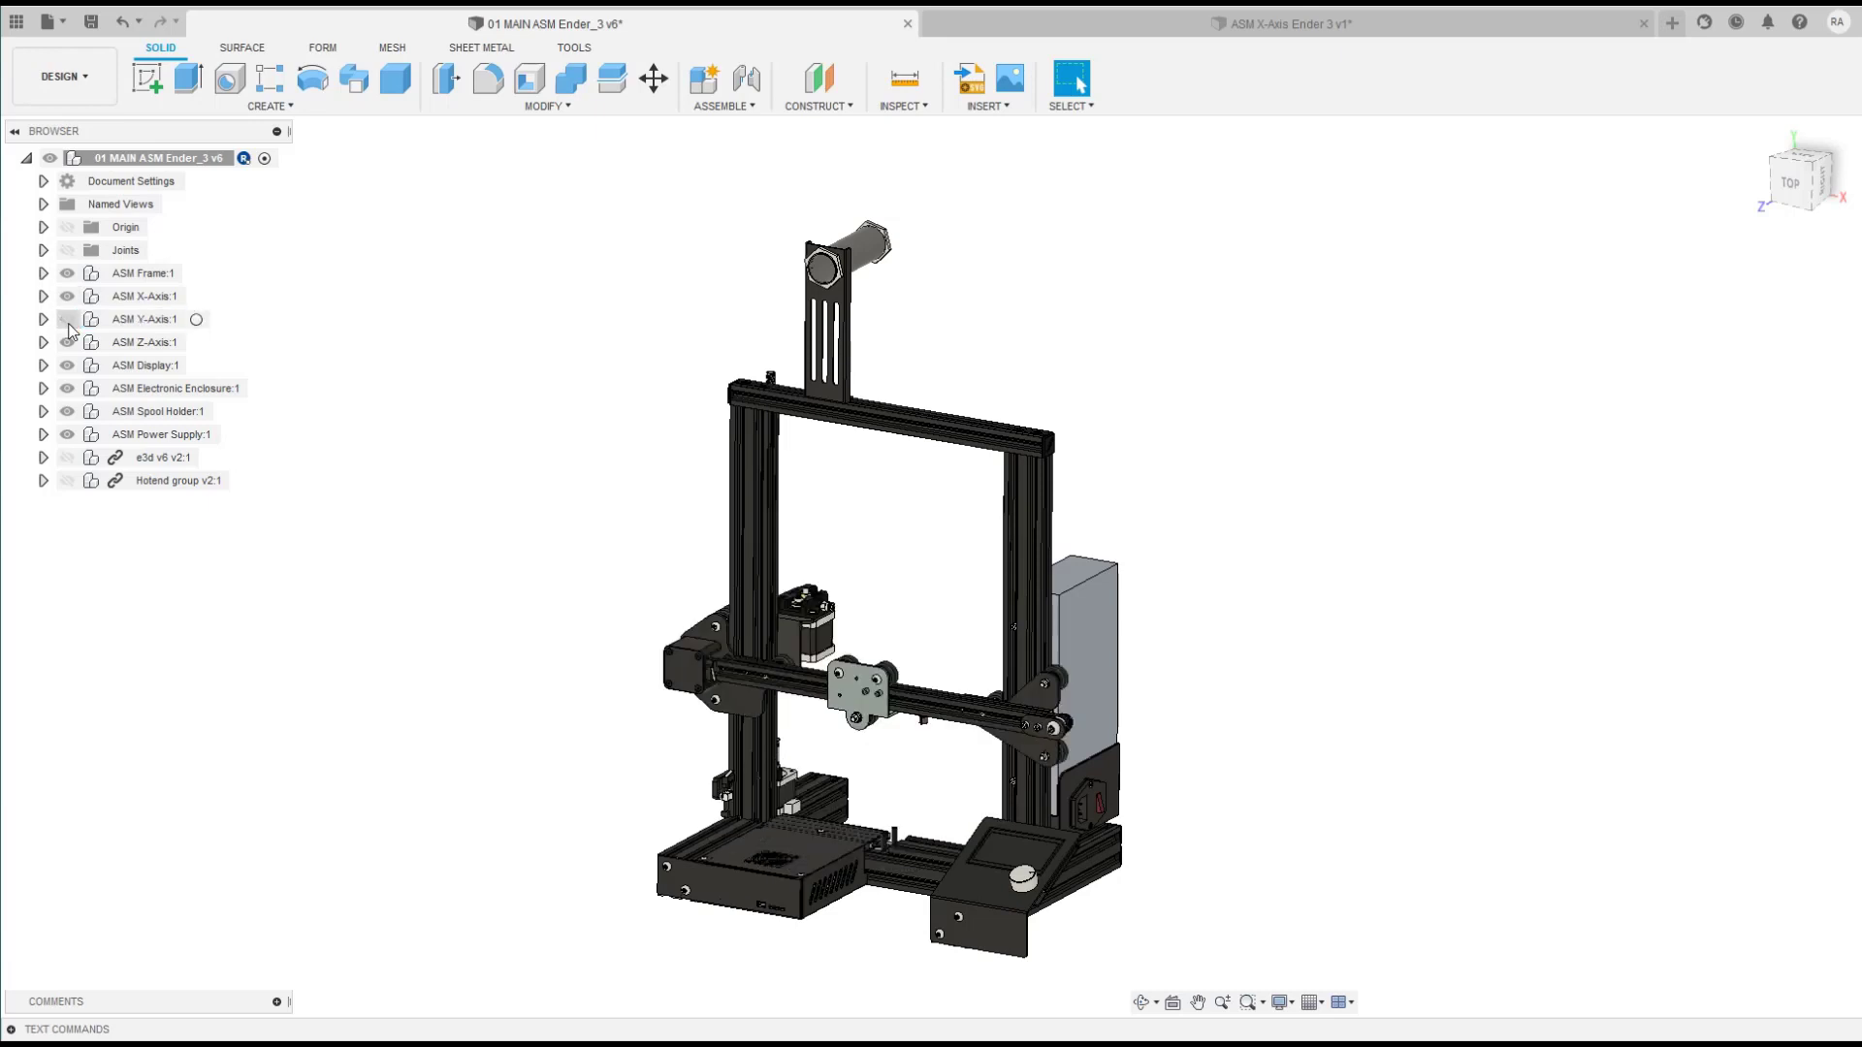
pyautogui.click(68, 321)
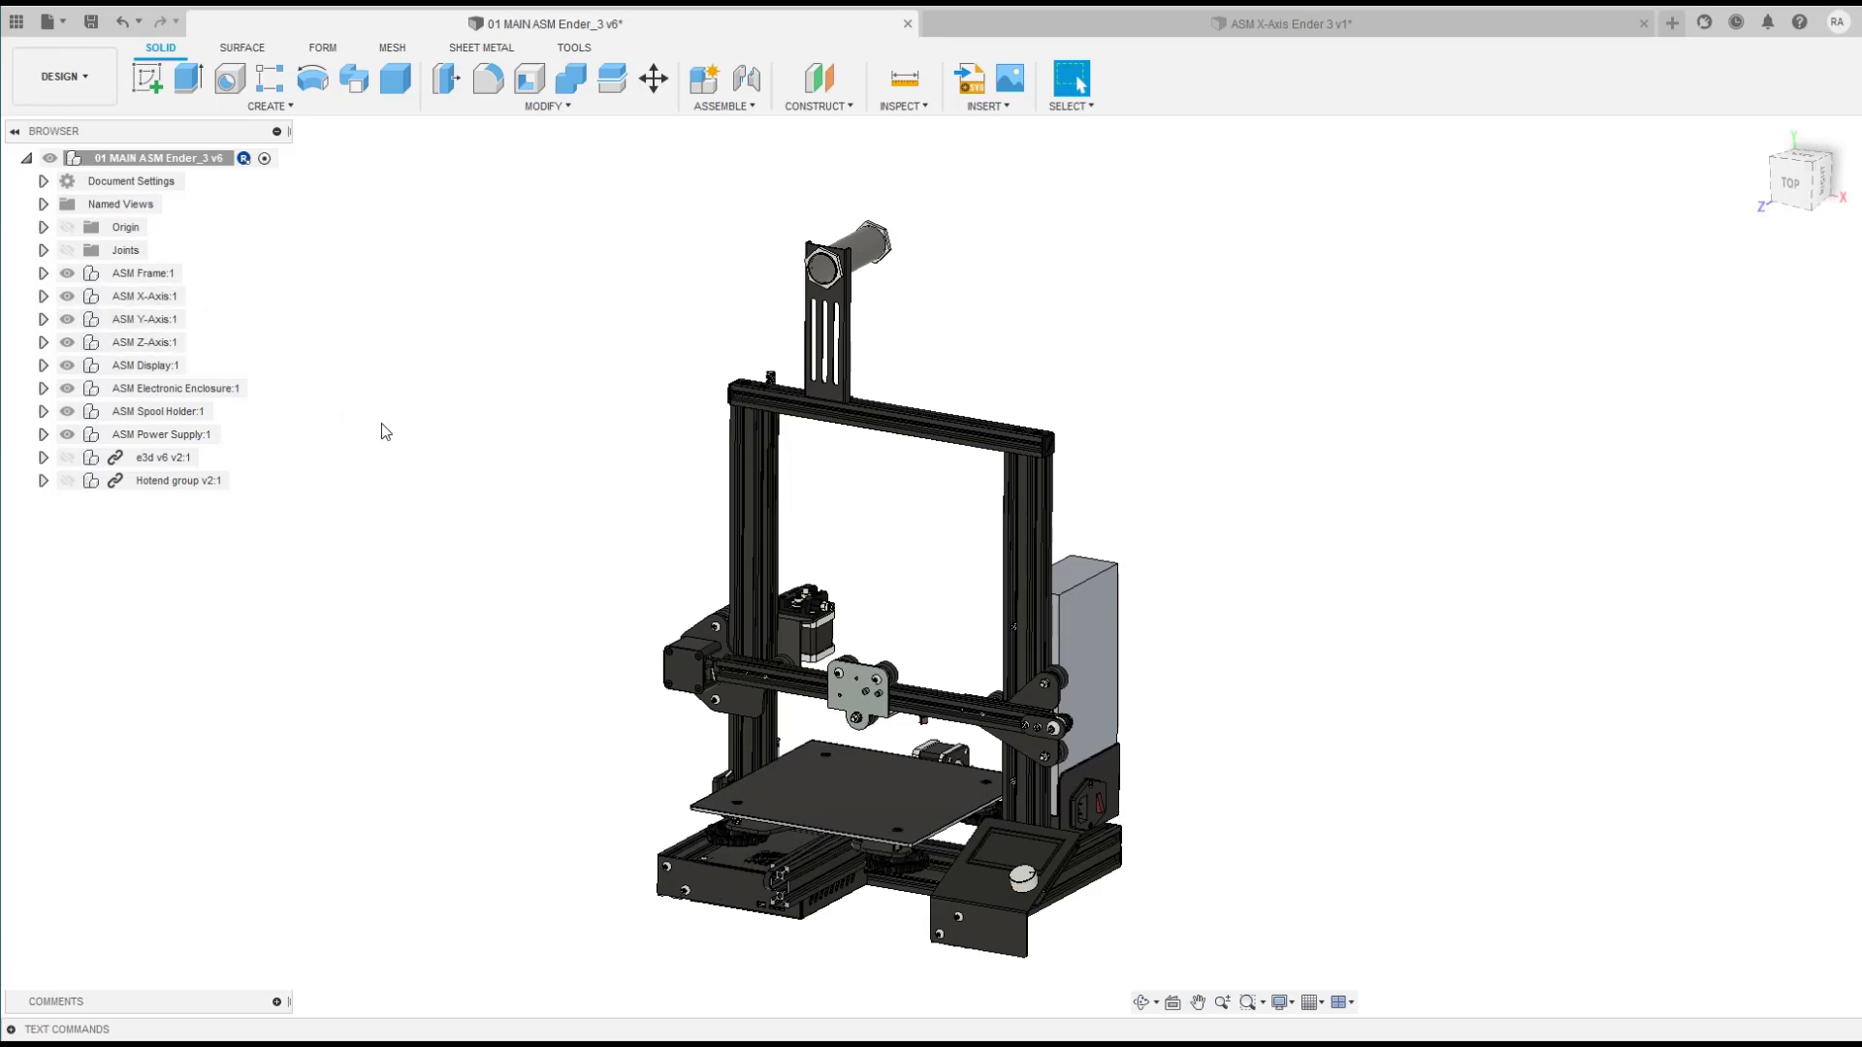
# Step: Isolate the ASM X-Axis subassembly so it is the only one shown
pyautogui.keyDown('shift'); pyautogui.moveTo(567, 555); pyautogui.dragTo(566, 556, button='middle'); pyautogui.keyUp('shift')
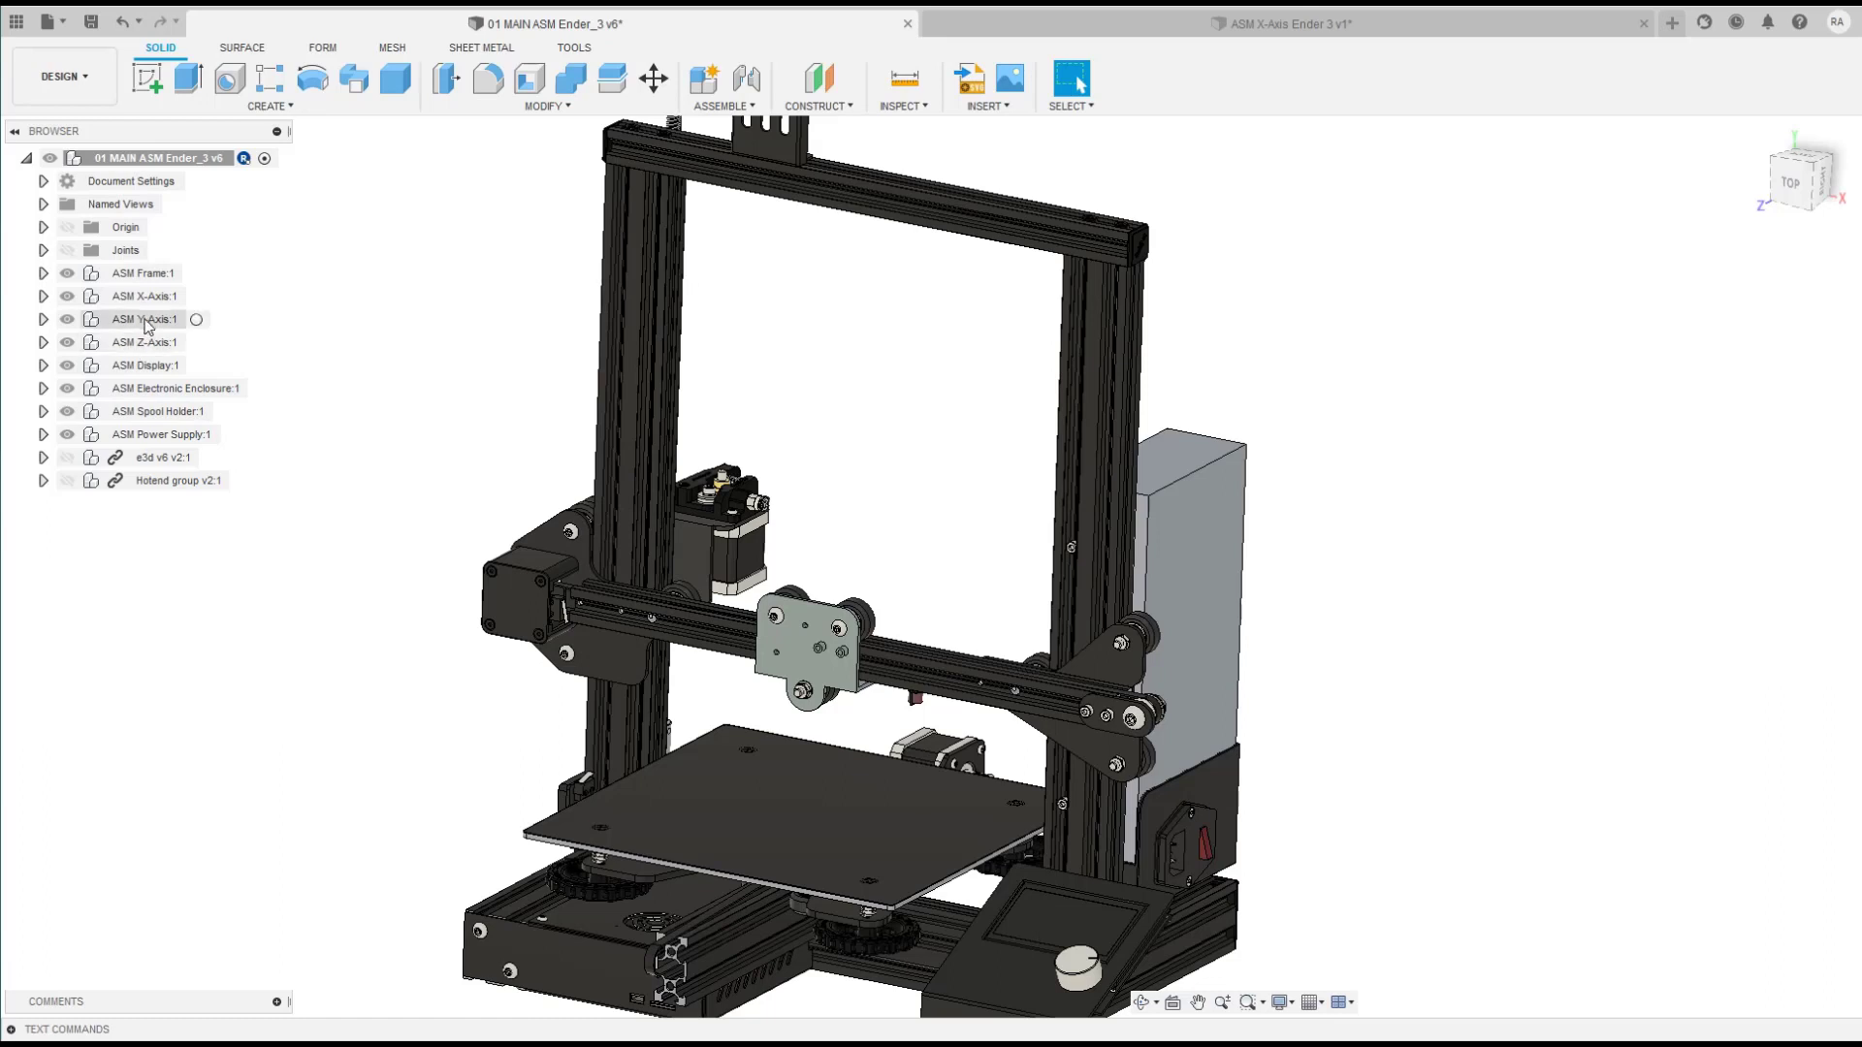
pyautogui.click(65, 302)
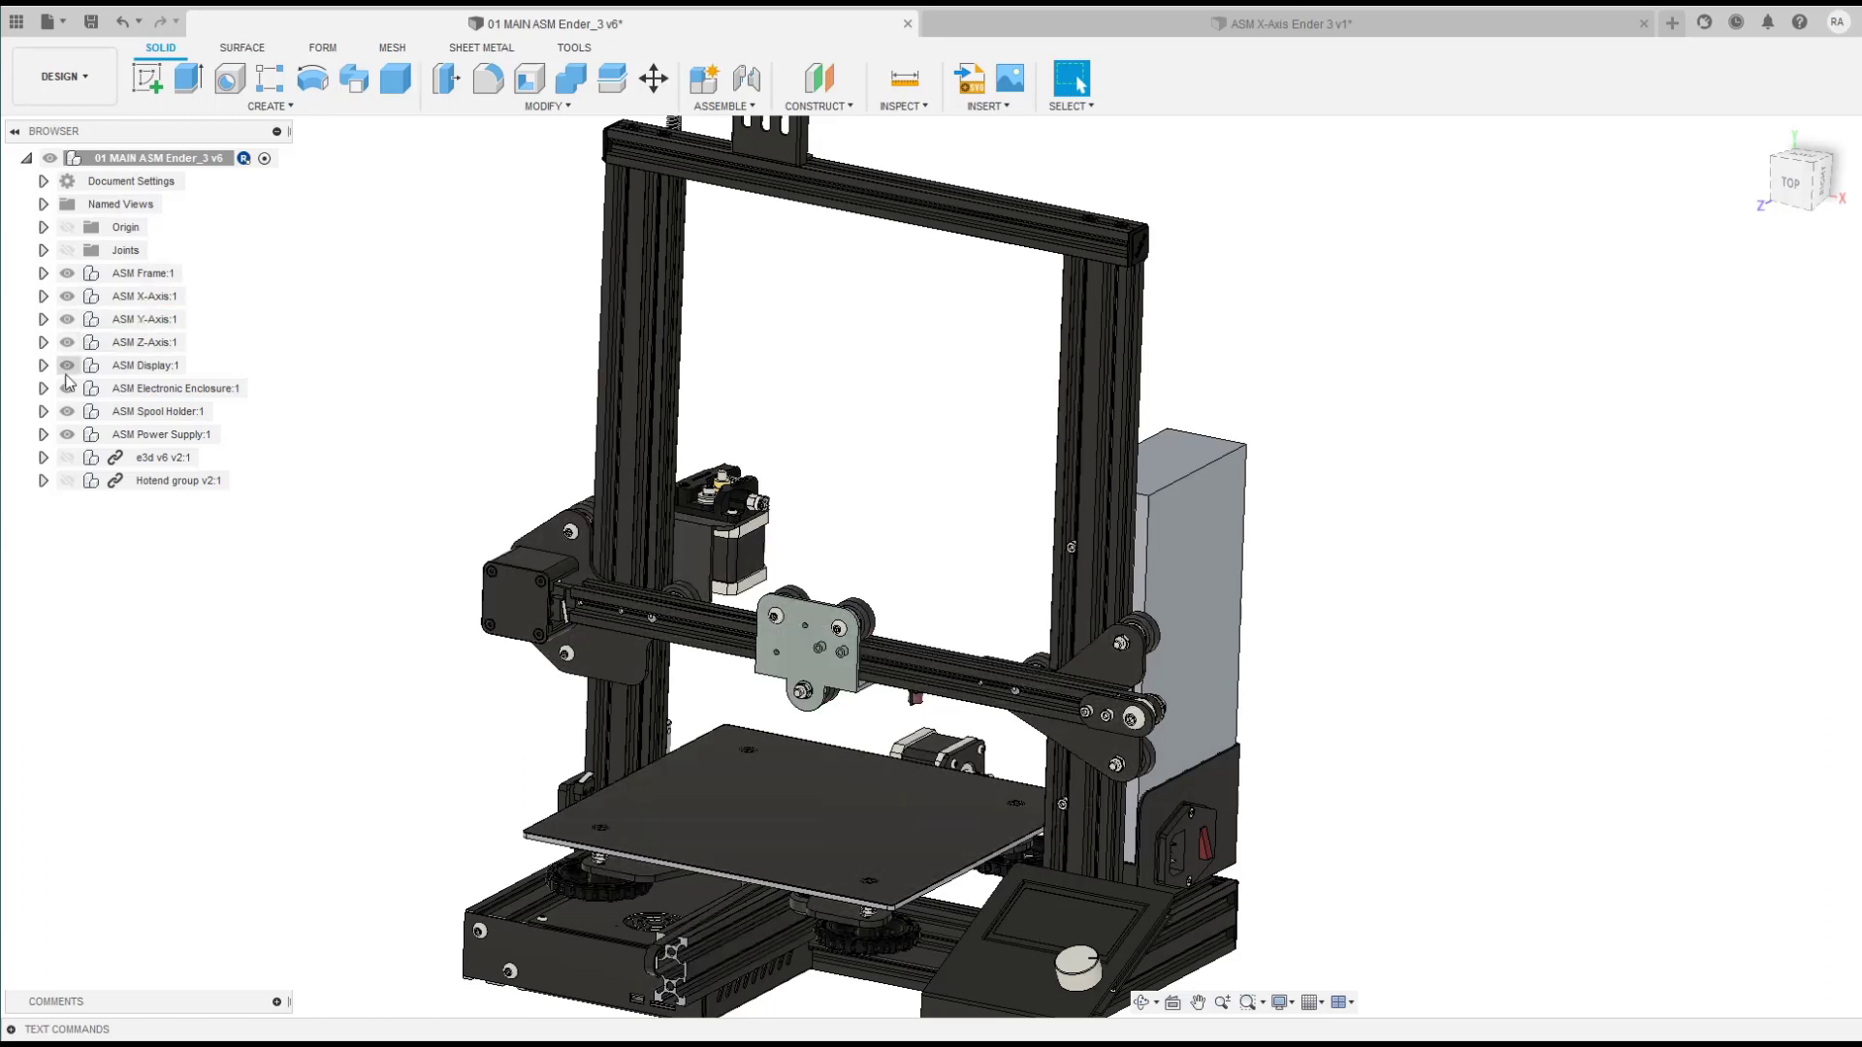
pyautogui.rightClick(90, 298)
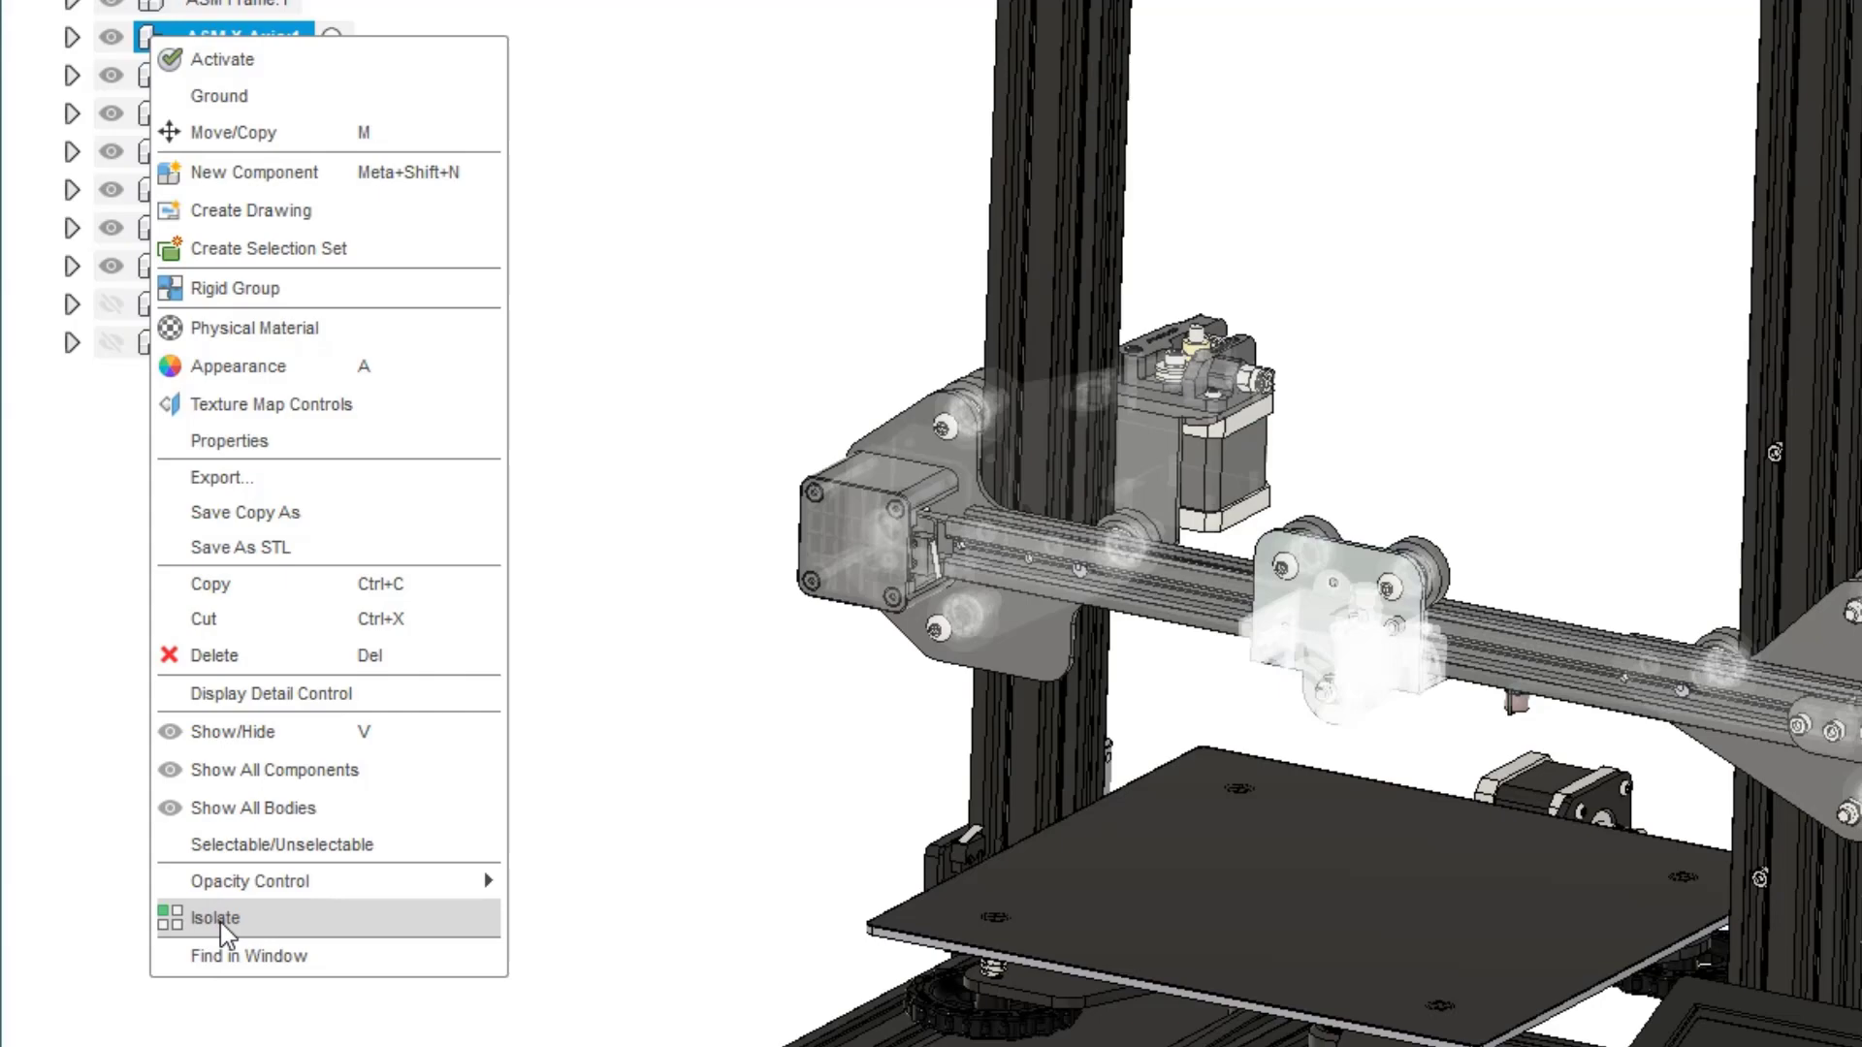
pyautogui.click(219, 922)
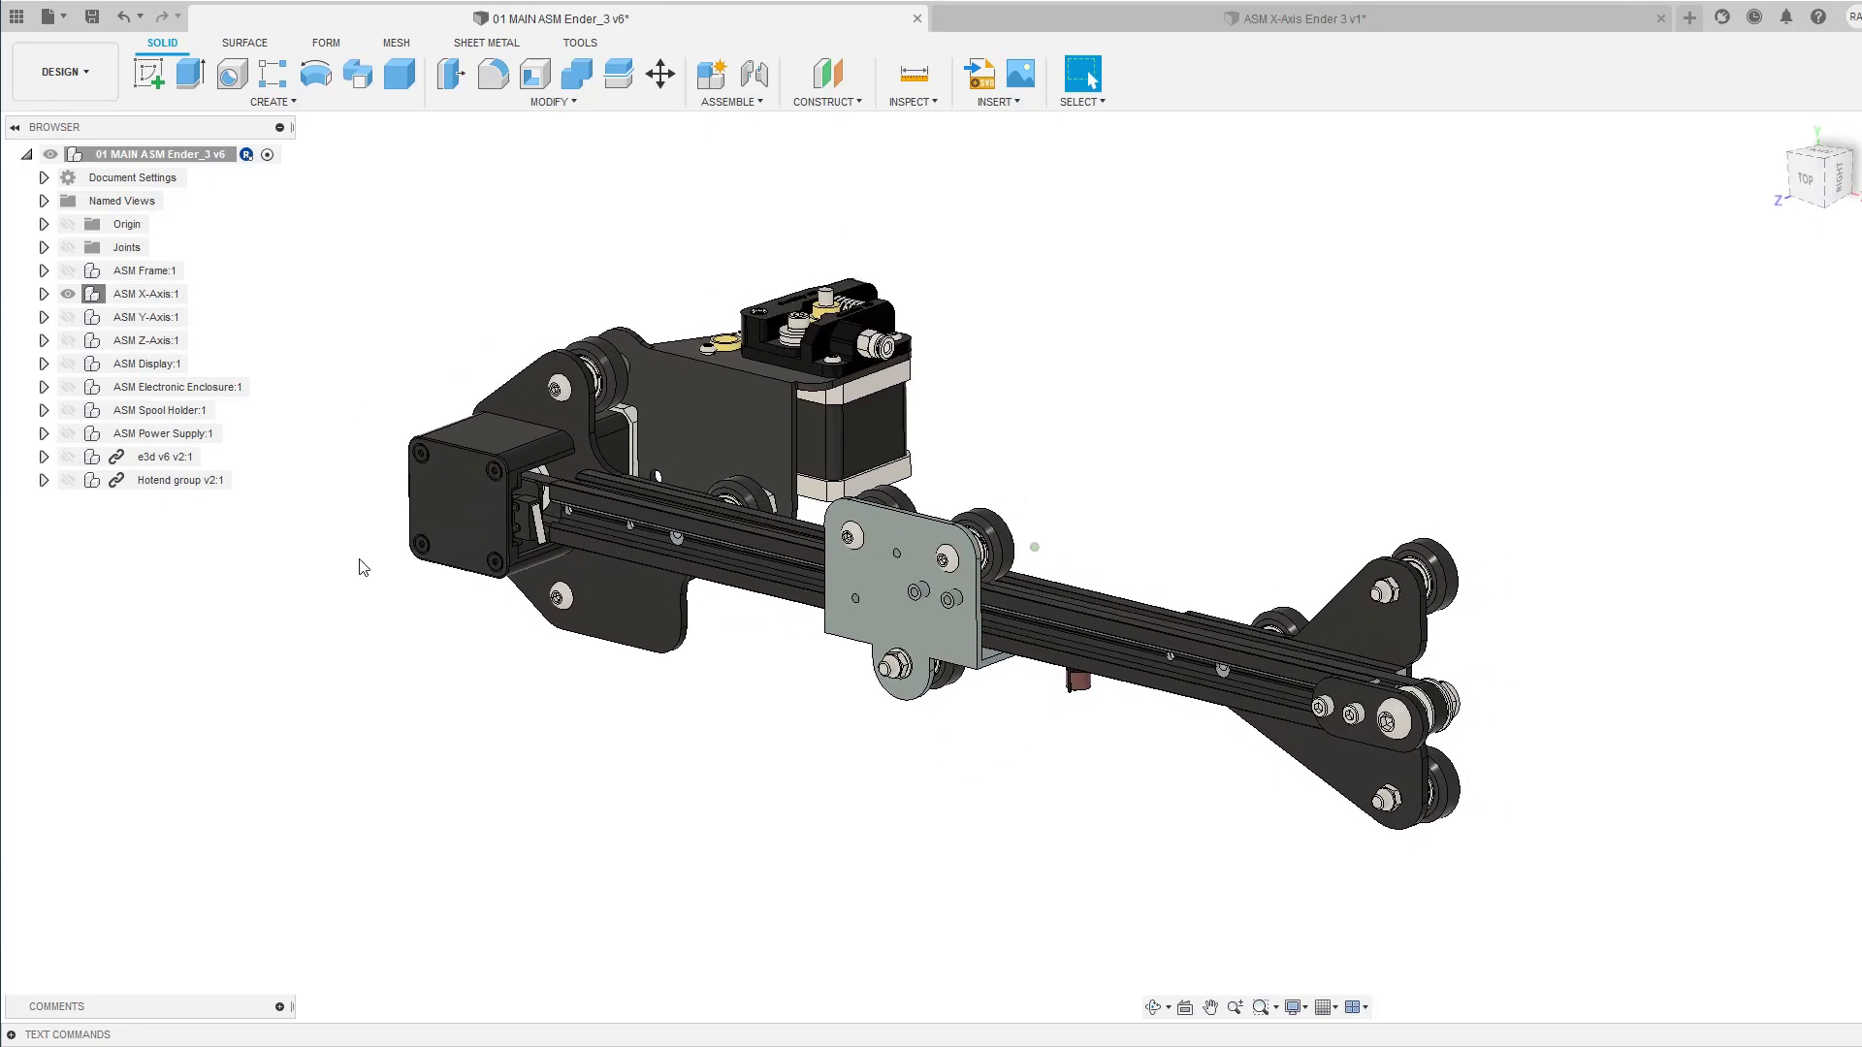
# Step: Expand ASM X-Axis and toggle its first eccentrical roller subassembly off and on, examining the roller up close from behind
pyautogui.click(44, 295)
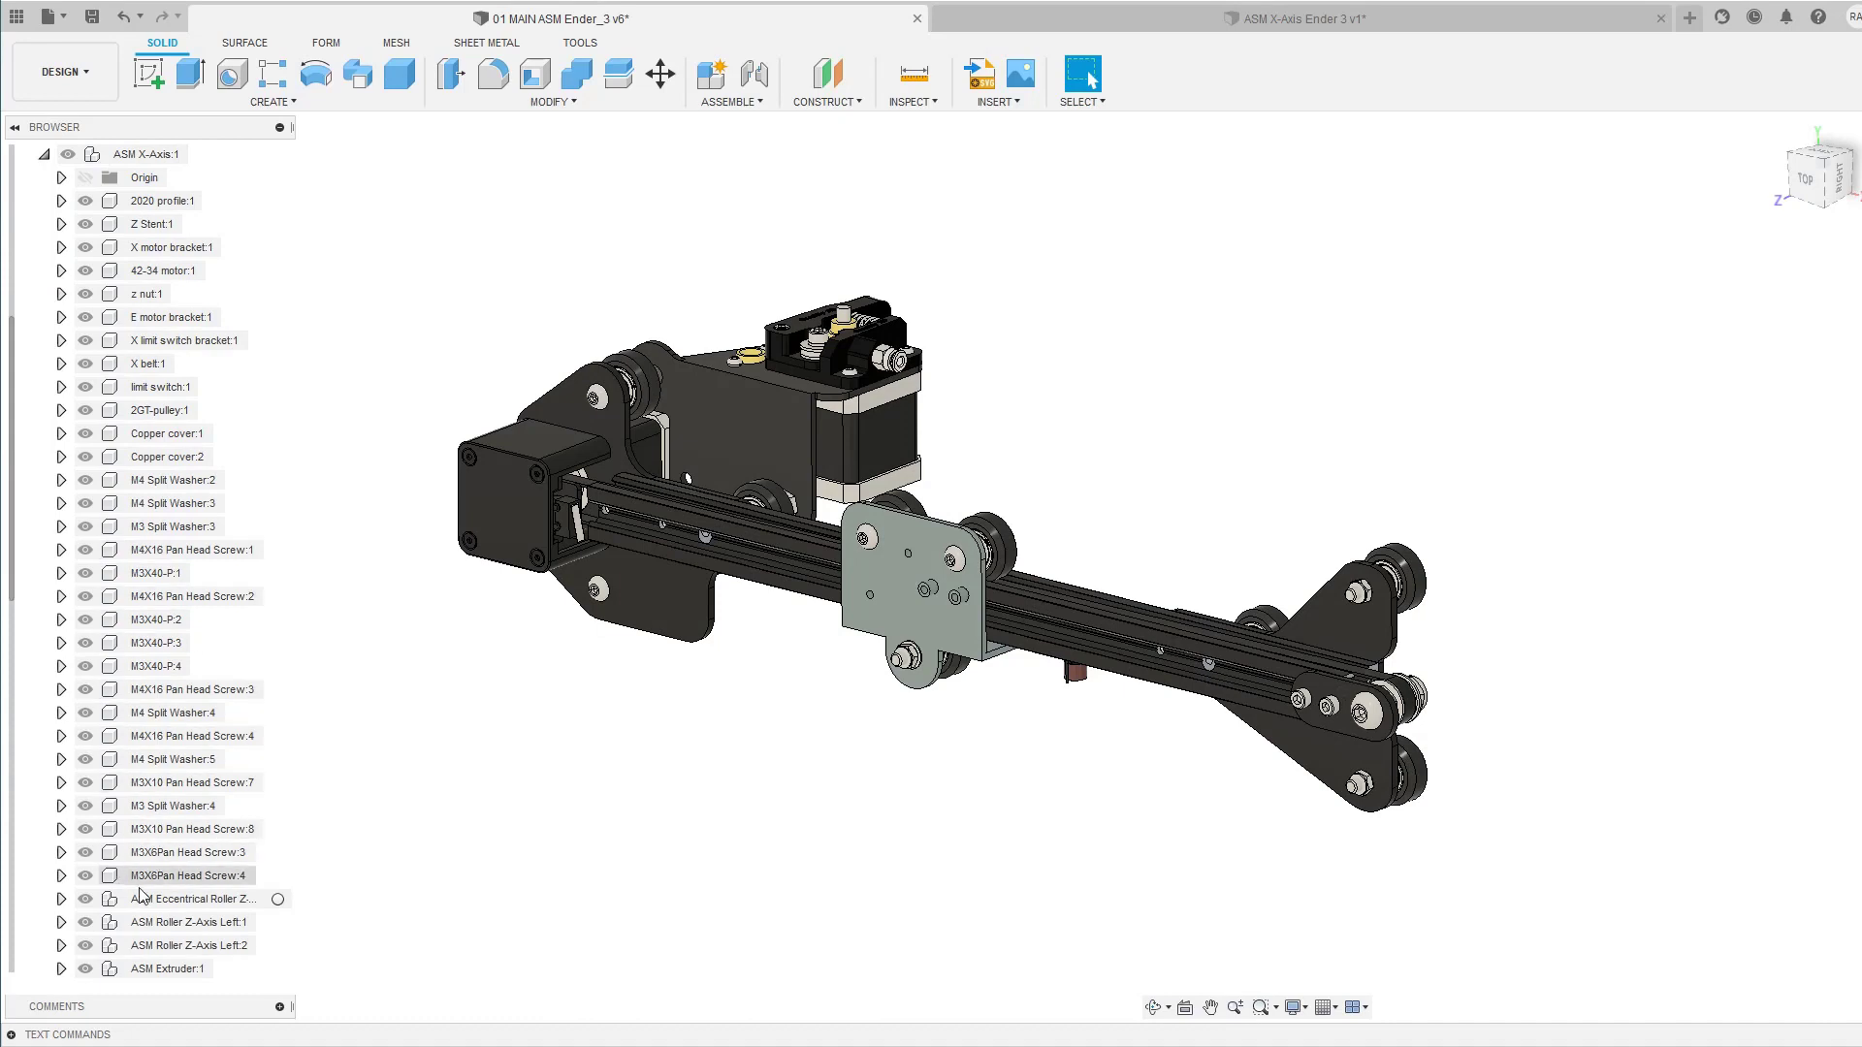
pyautogui.scroll(-1, 163, 914)
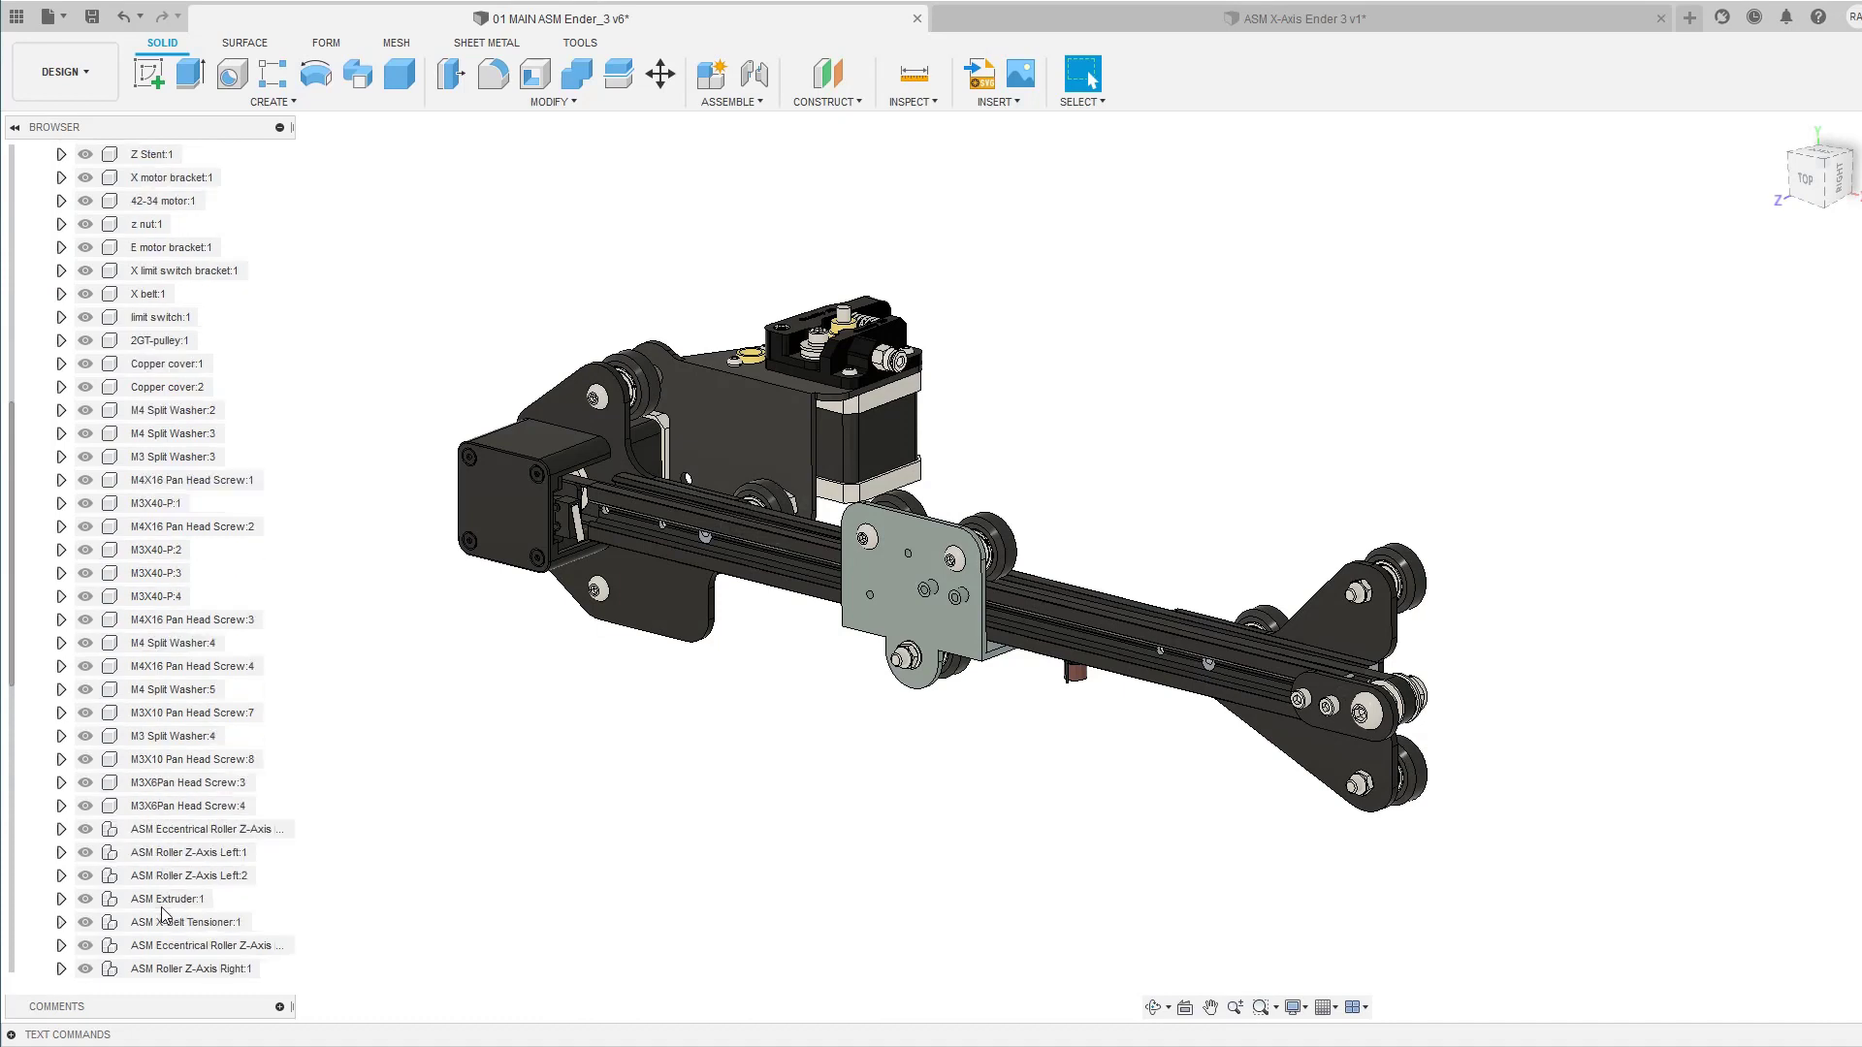
pyautogui.click(87, 831)
pyautogui.click(86, 831)
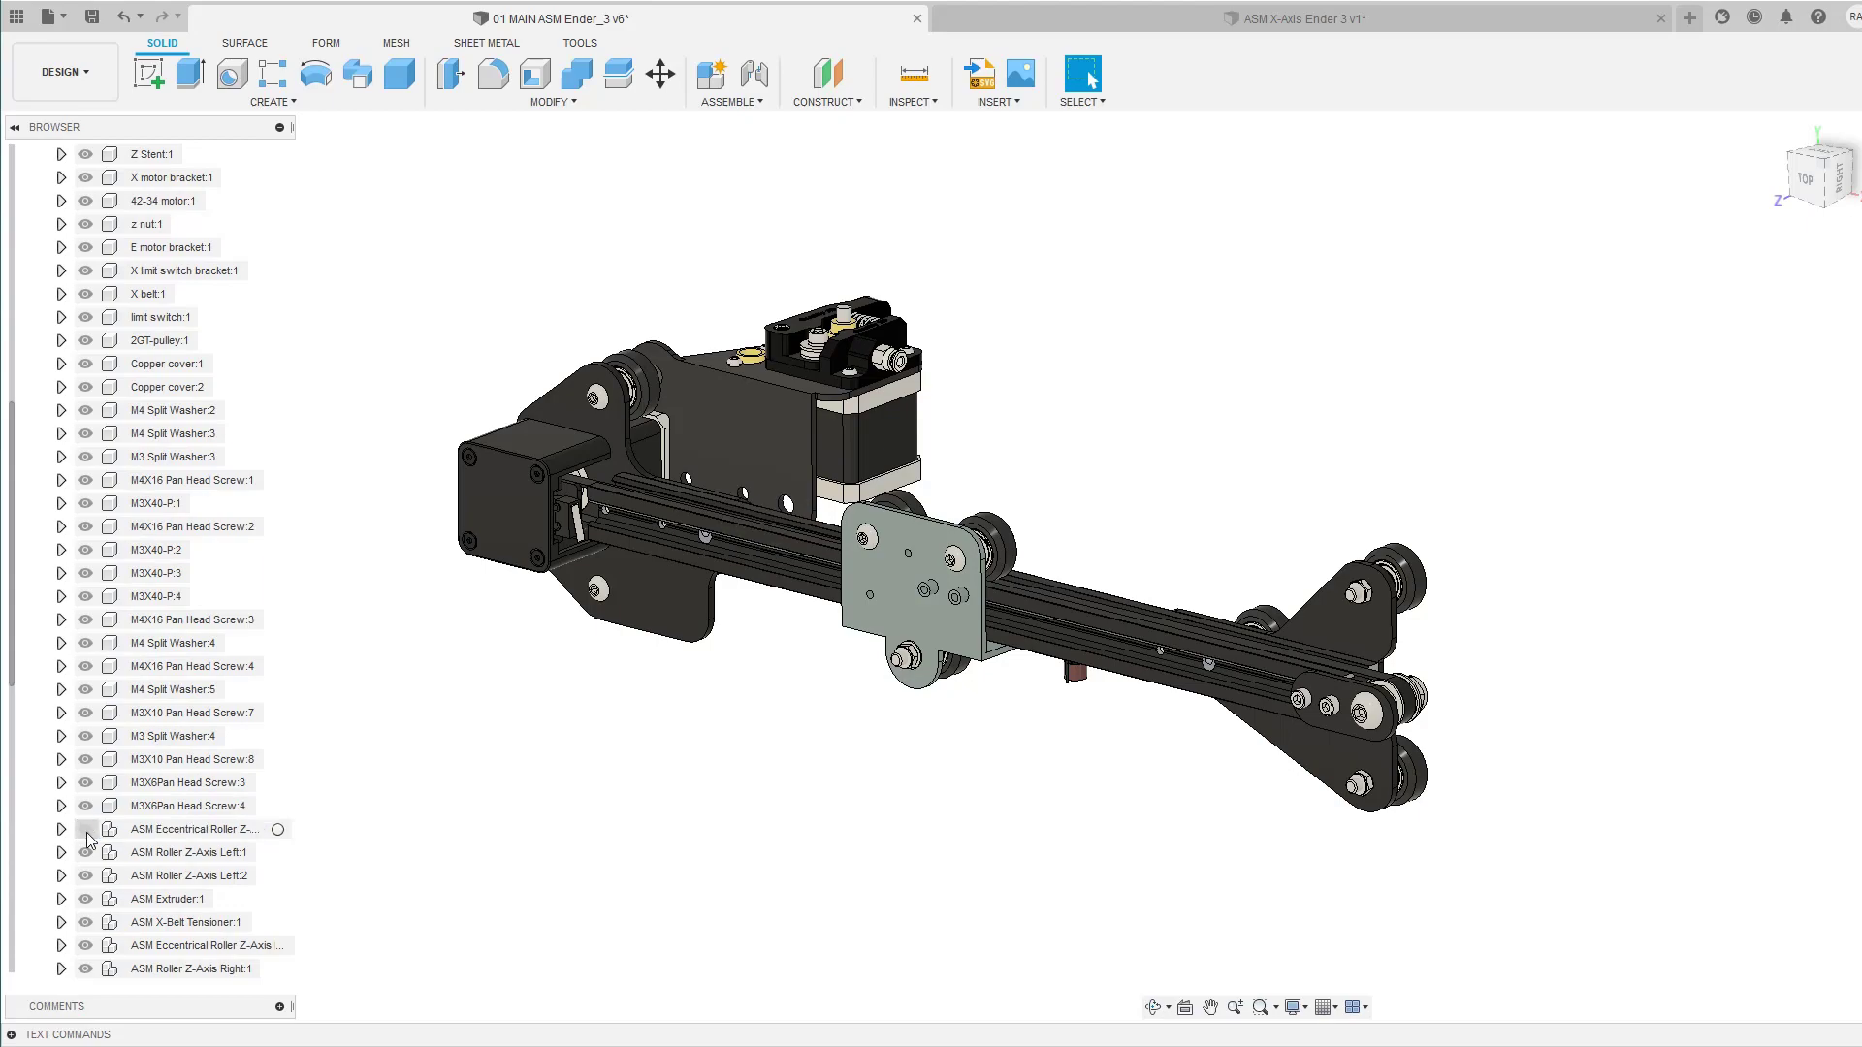
pyautogui.click(86, 832)
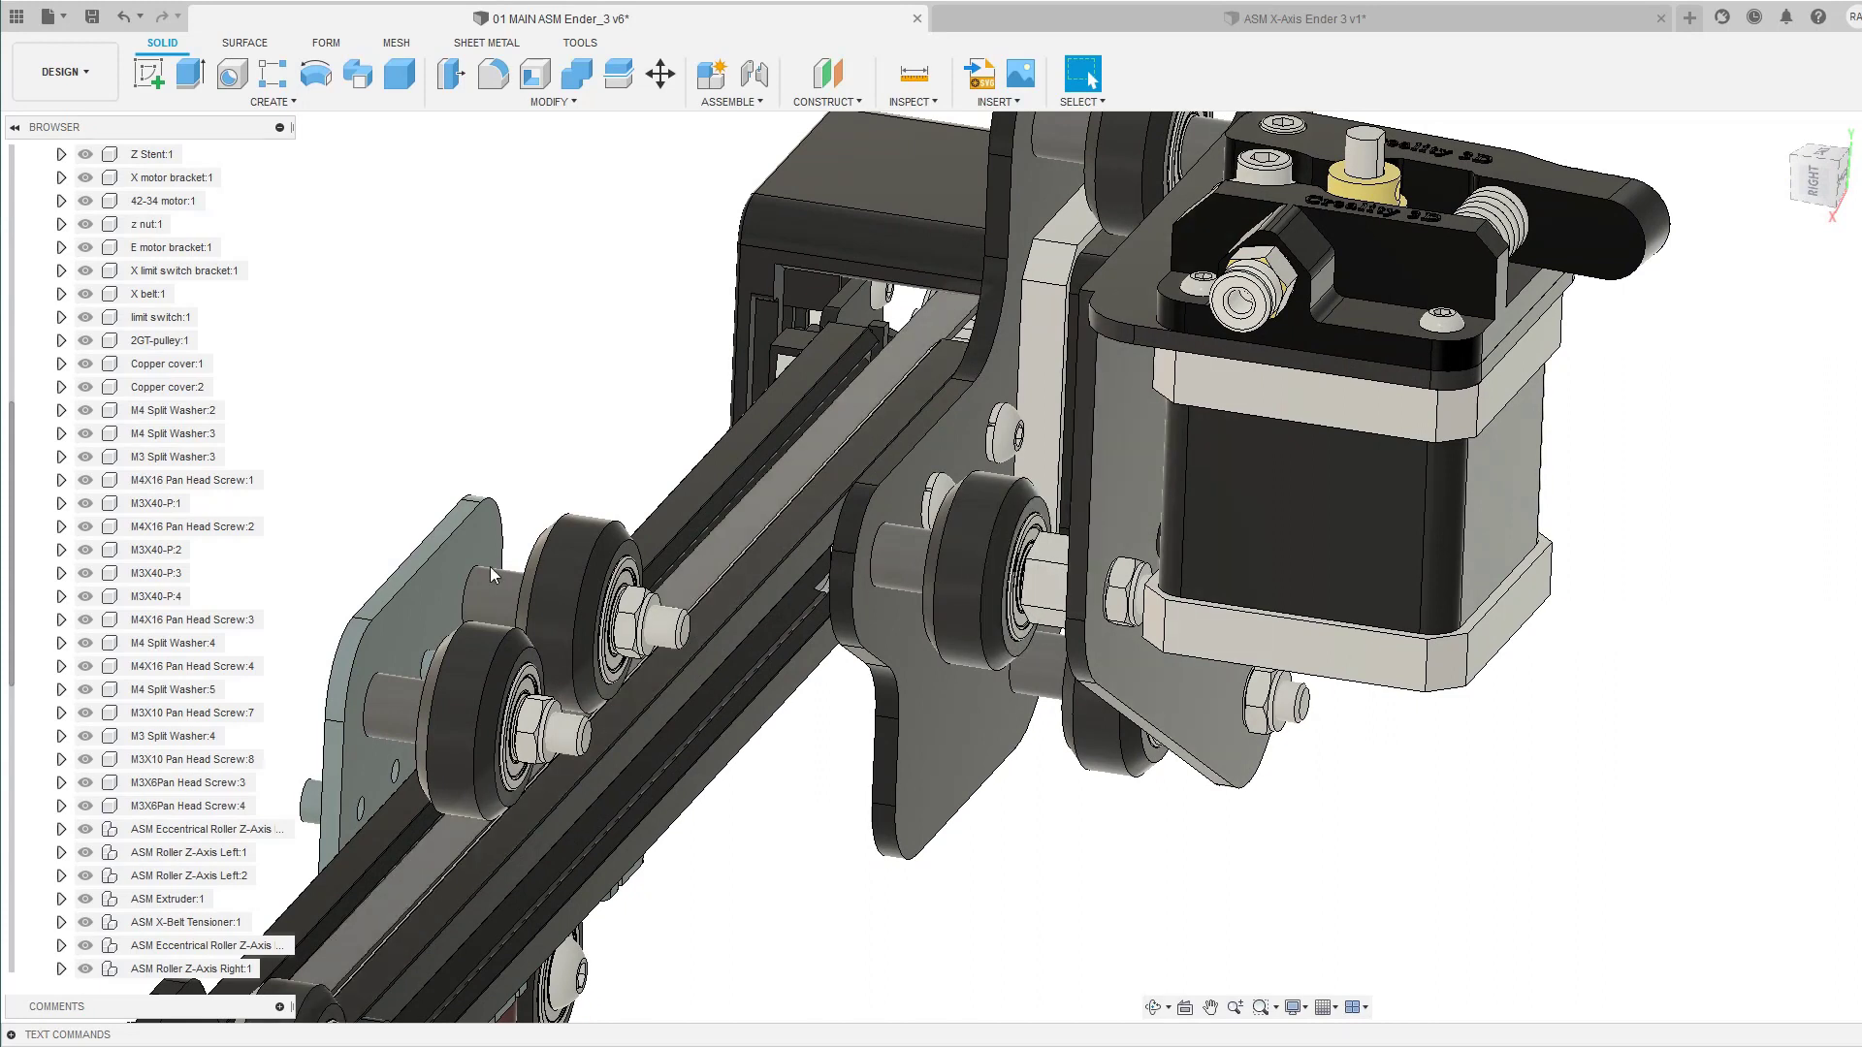
pyautogui.click(84, 833)
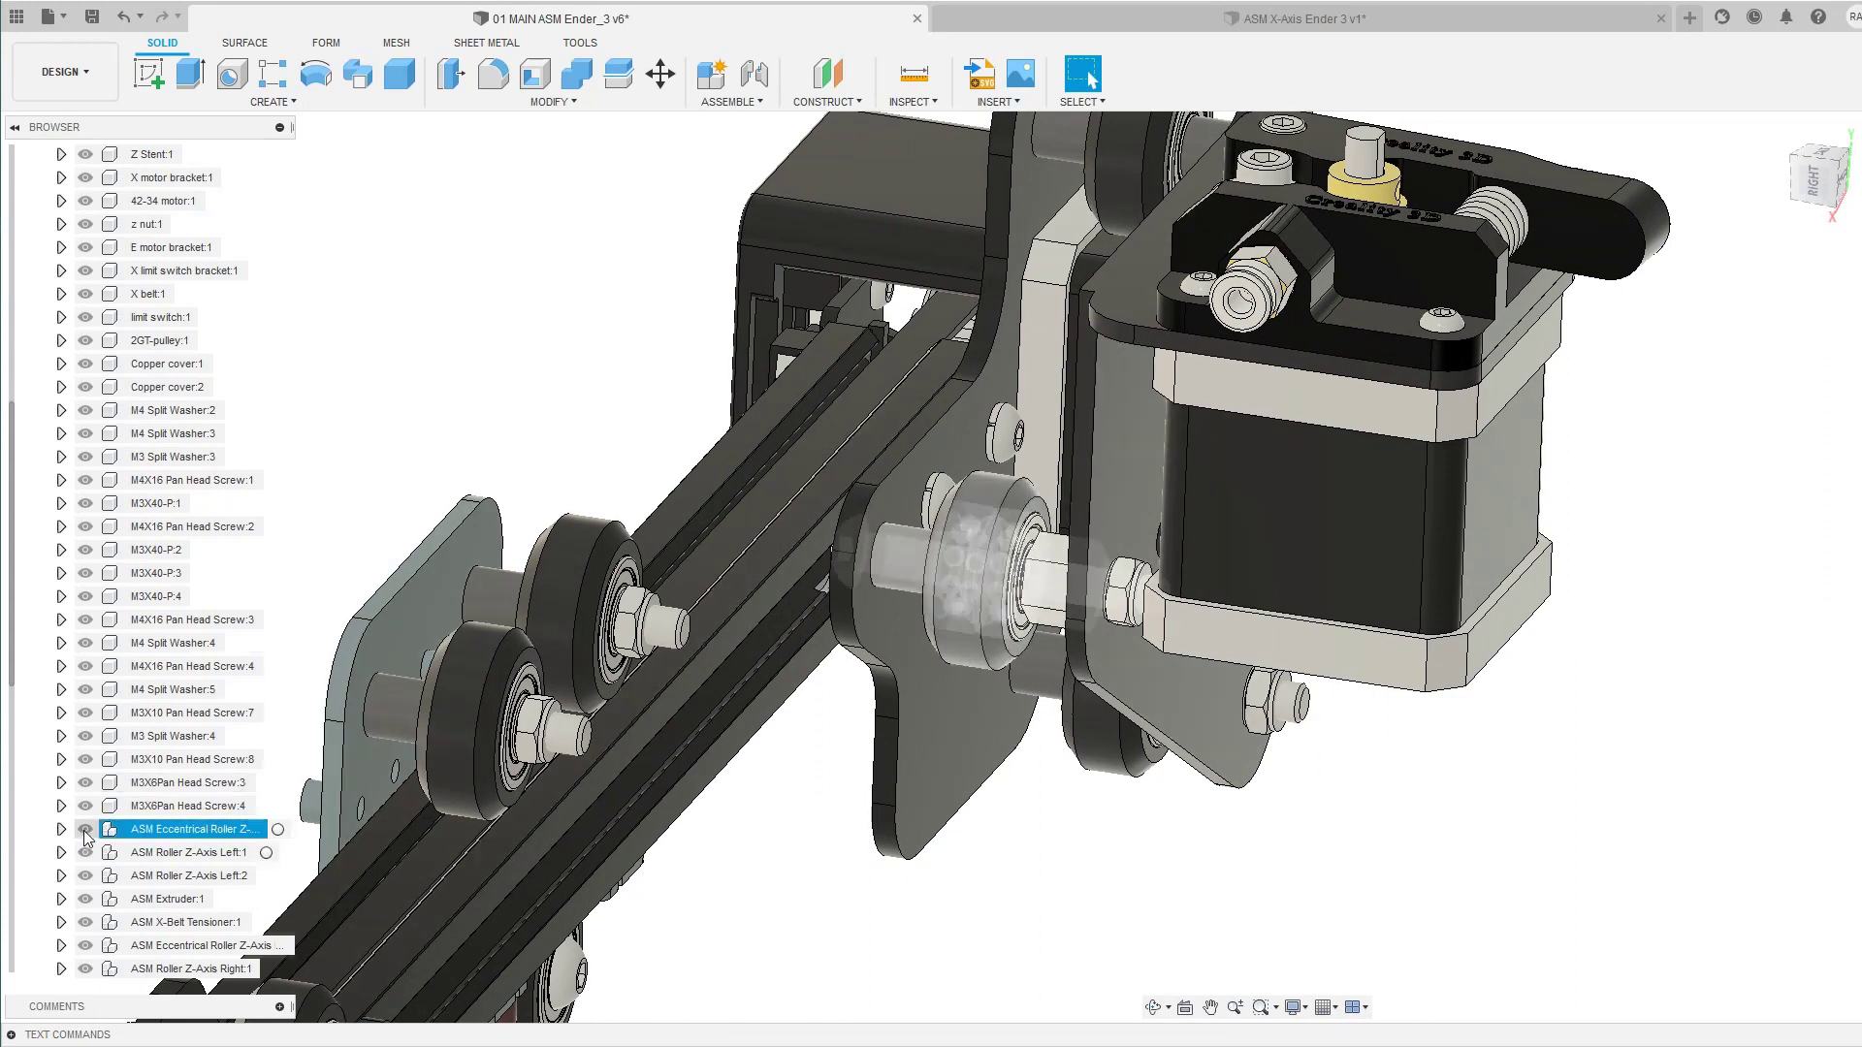
pyautogui.click(85, 831)
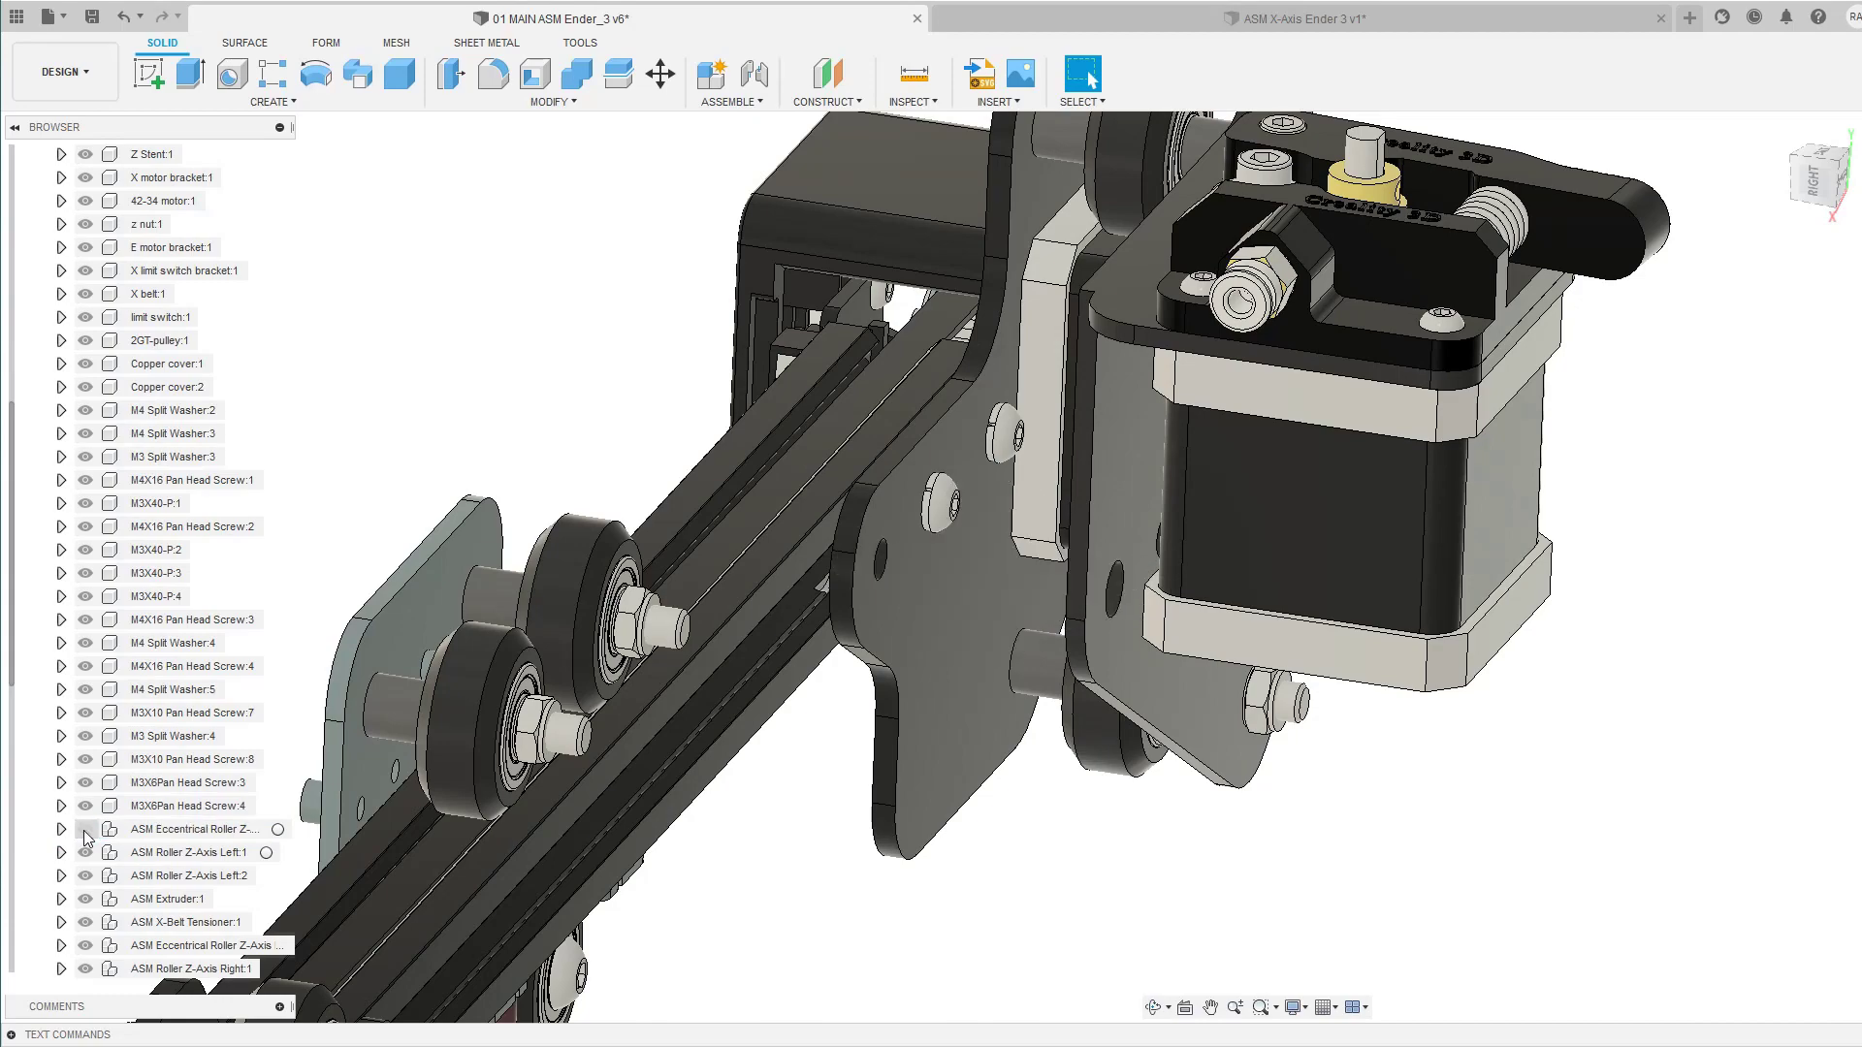
pyautogui.click(85, 830)
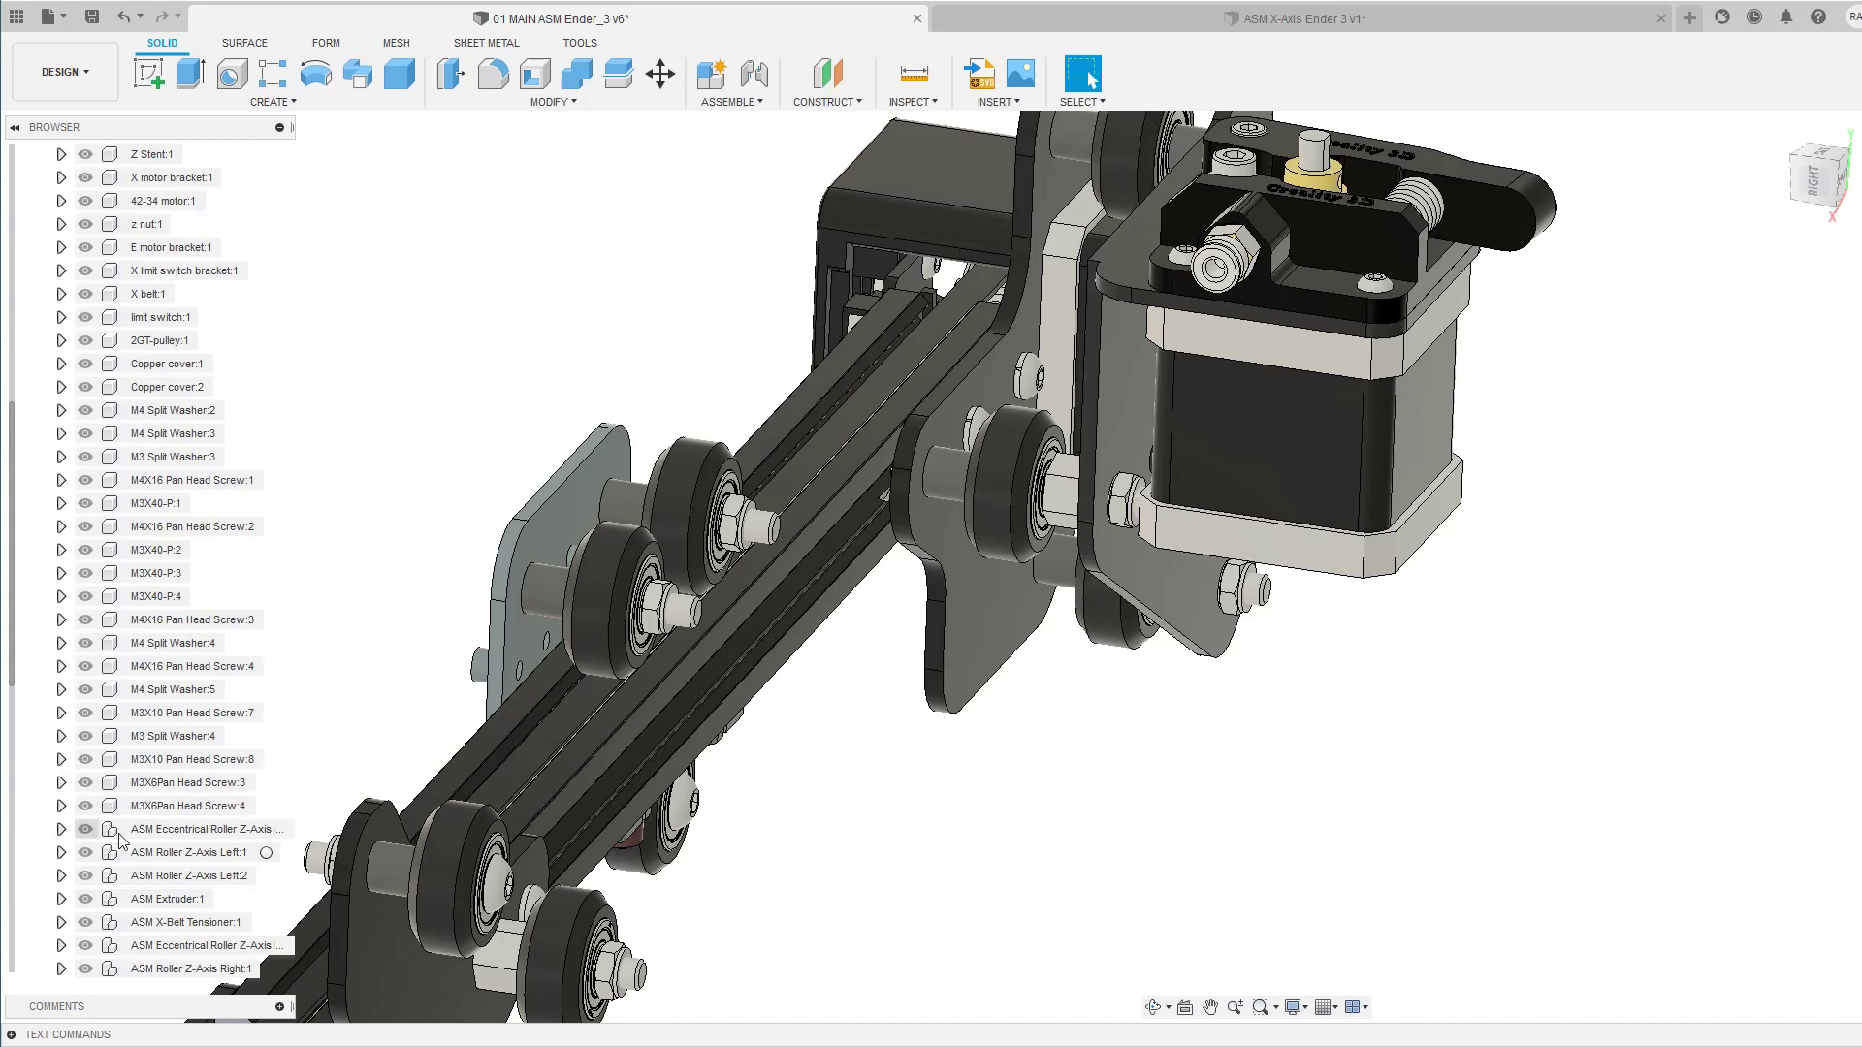
# Step: Expand the first eccentrical roller subassembly to review its components, collapse it, and bring the whole X-axis back into view
pyautogui.click(61, 830)
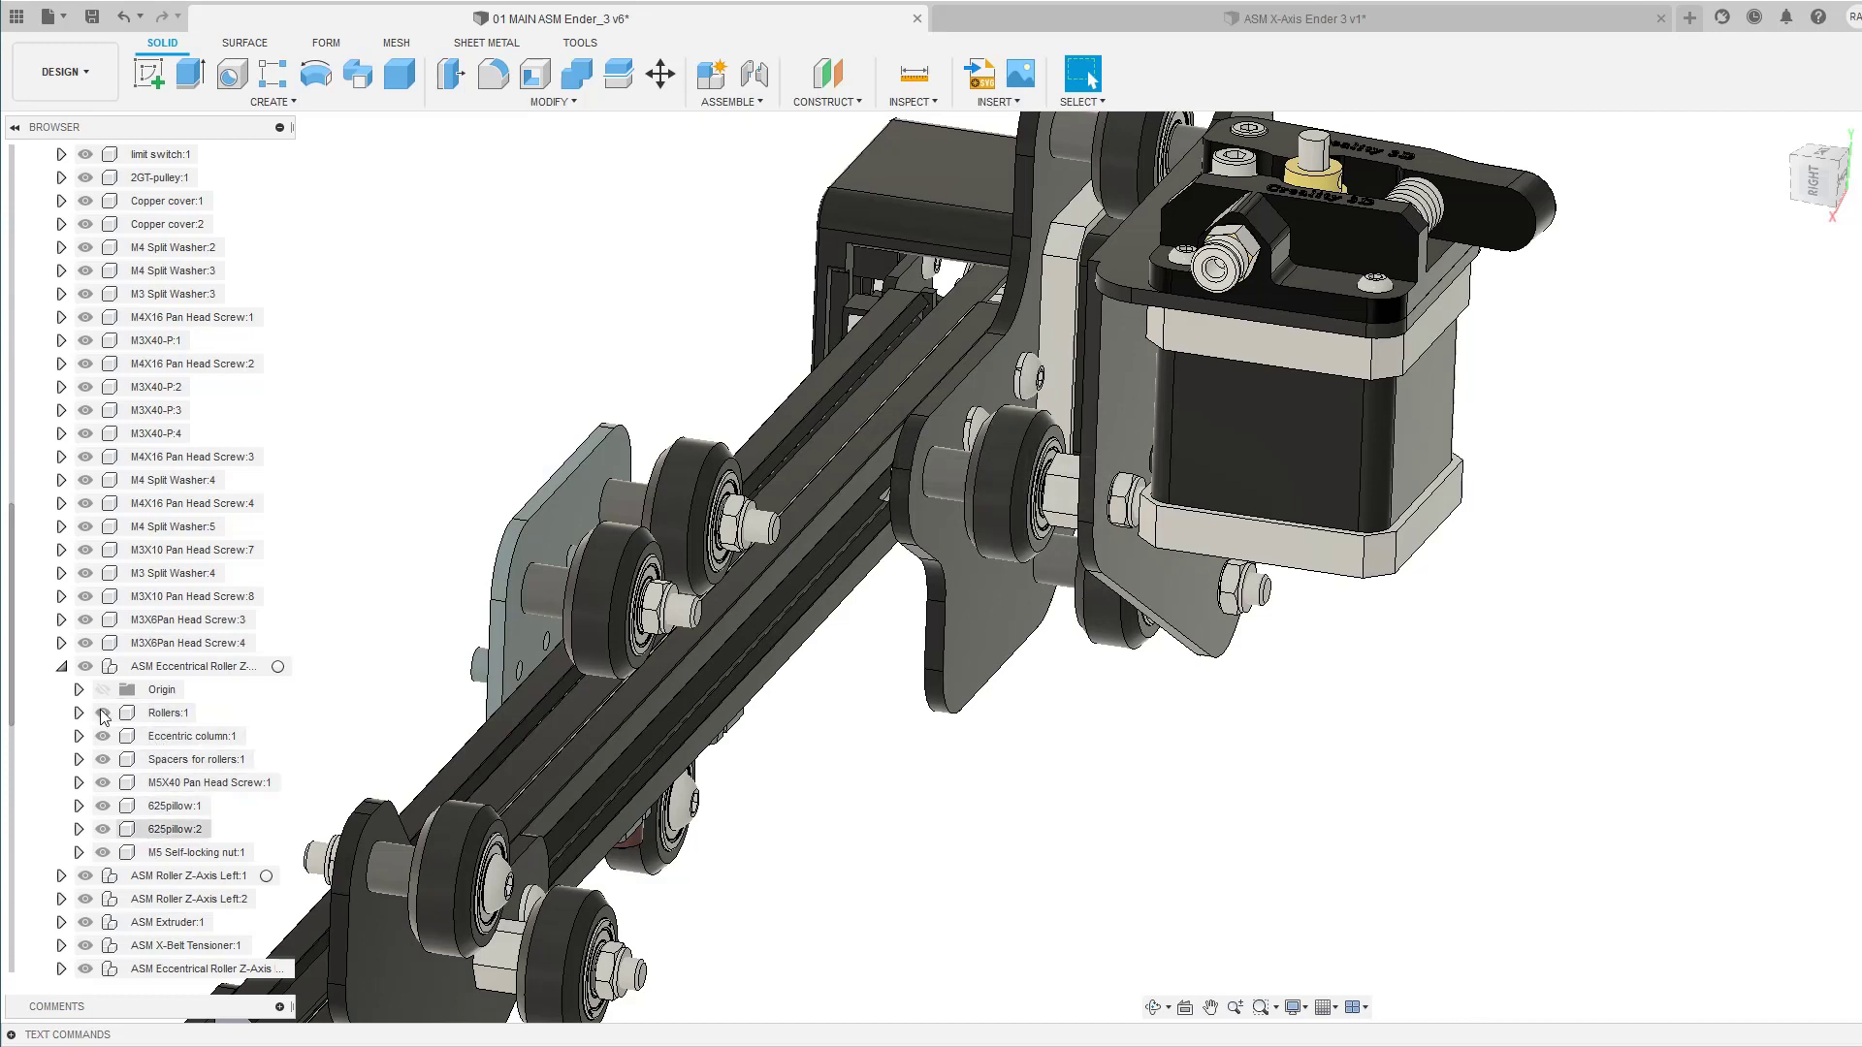
pyautogui.click(61, 668)
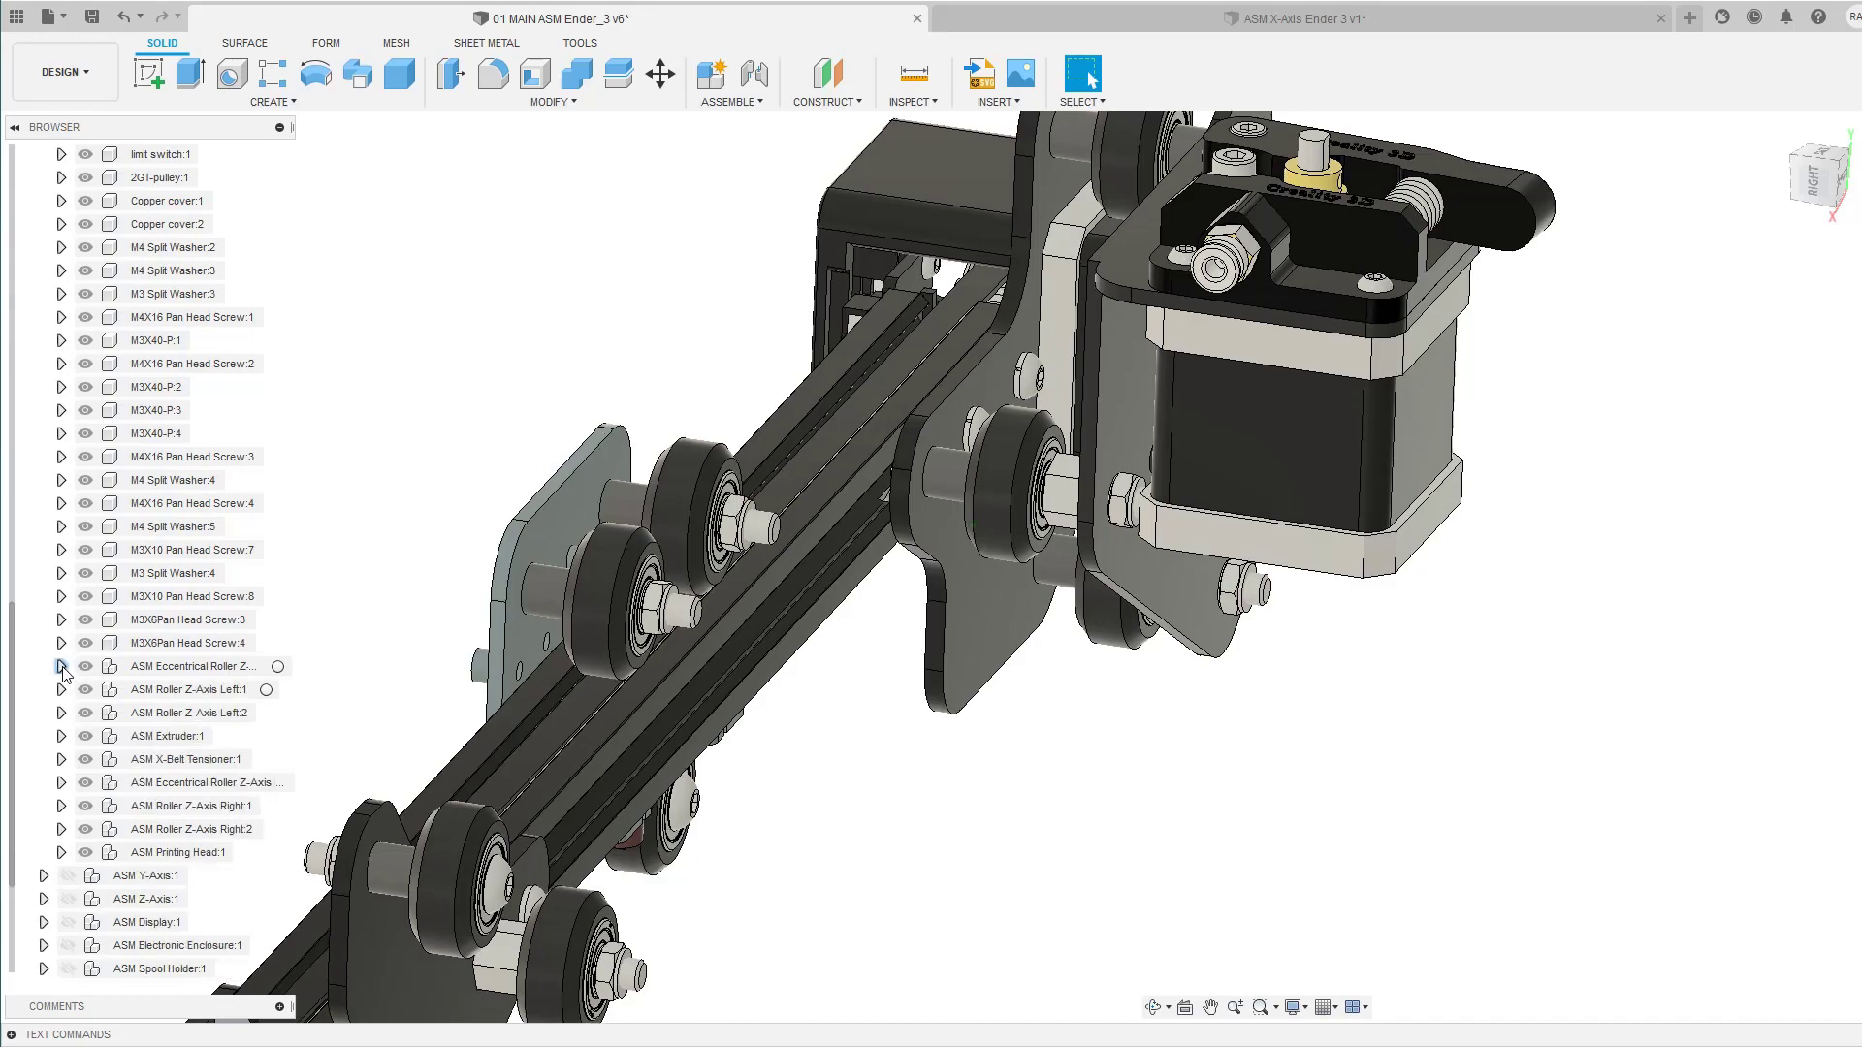
pyautogui.press('F6')
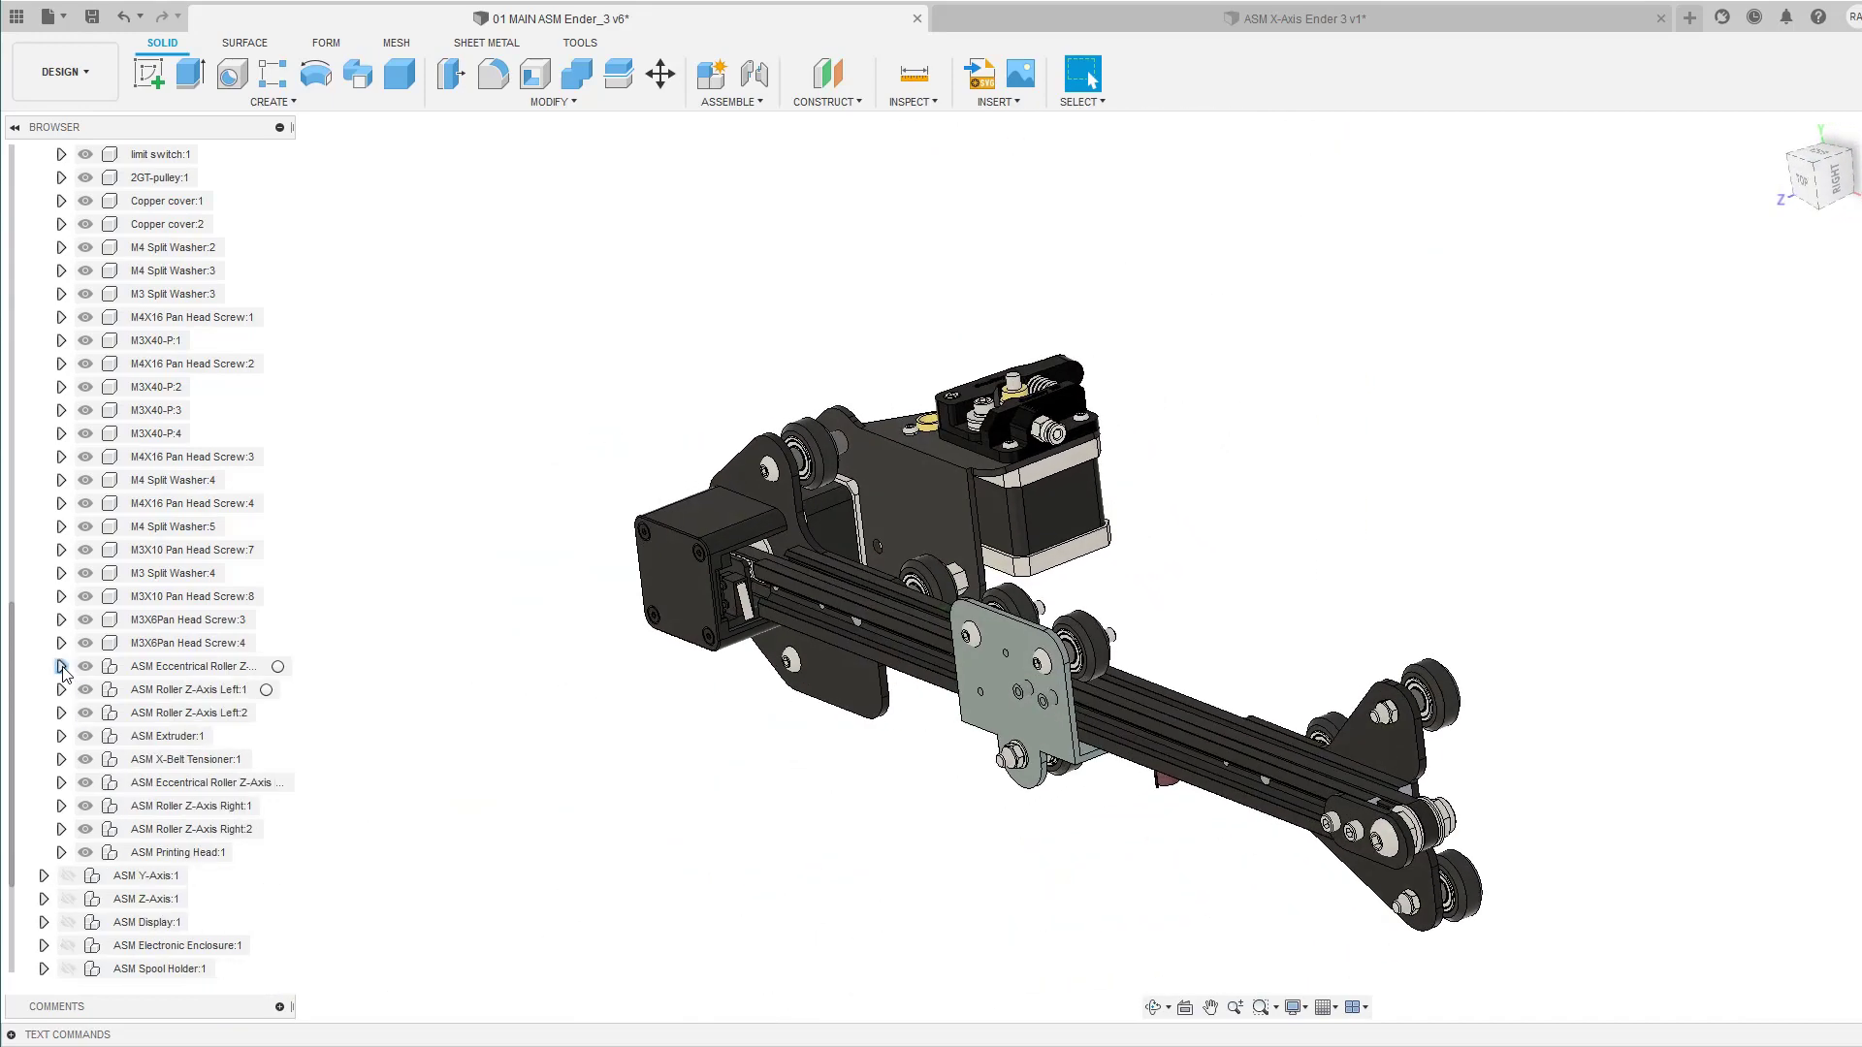
pyautogui.scroll(2, 63, 671)
pyautogui.scroll(3, 63, 671)
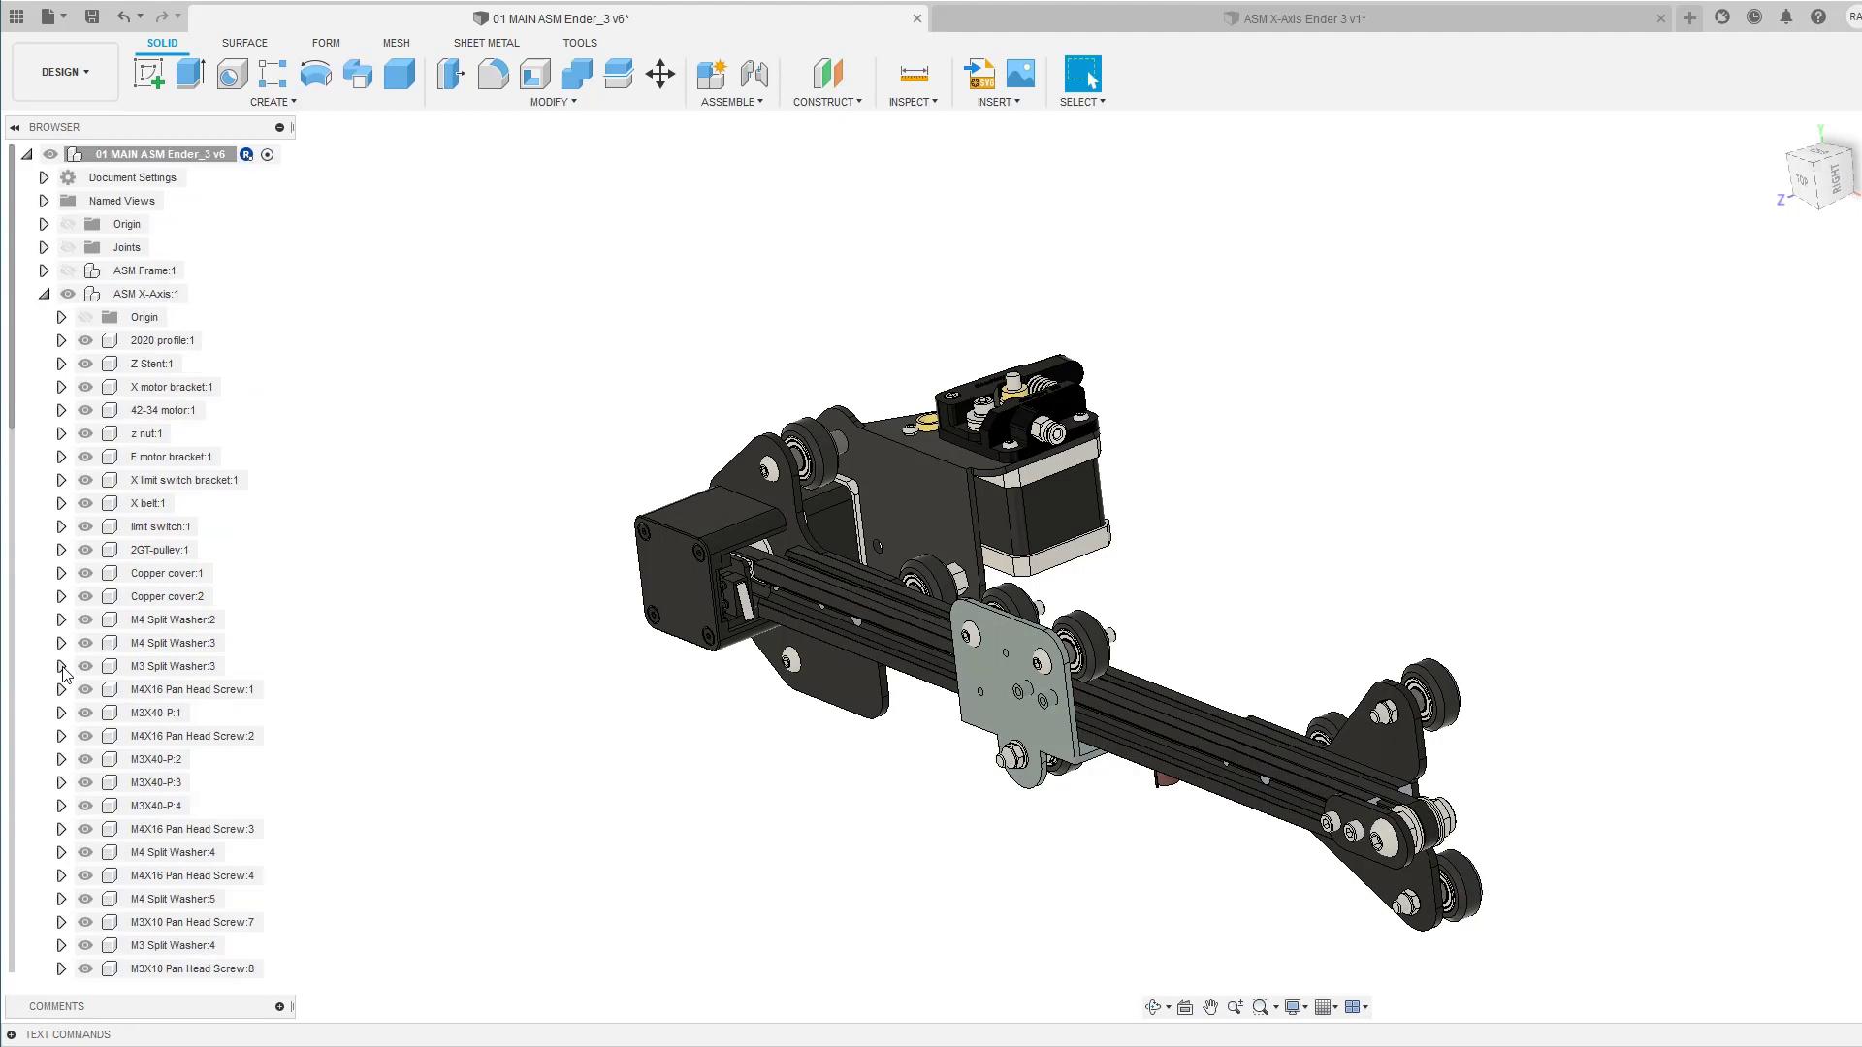
pyautogui.keyDown('shift'); pyautogui.moveTo(1144, 631); pyautogui.dragTo(1077, 632, button='middle'); pyautogui.keyUp('shift')
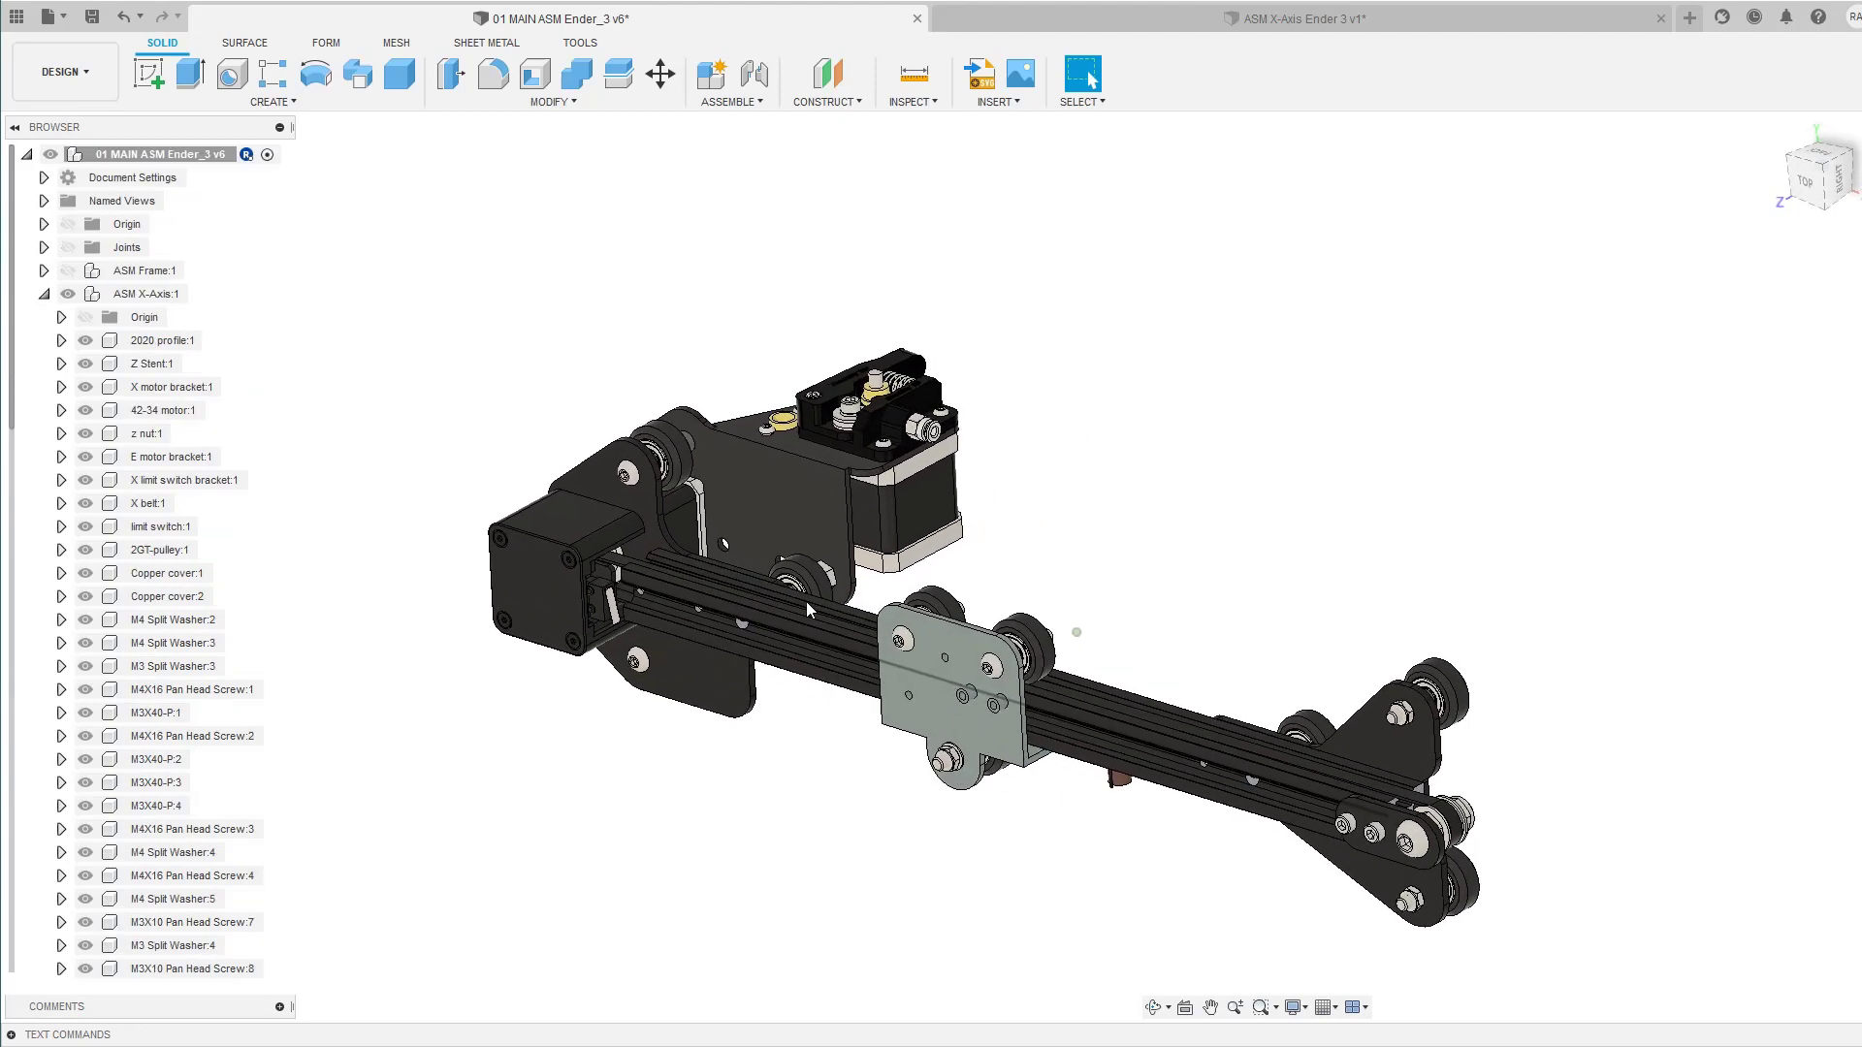
# Step: Collapse ASM X-Axis, unisolate it so the other subassemblies return, and fit the whole printer in view
pyautogui.doubleClick(92, 296)
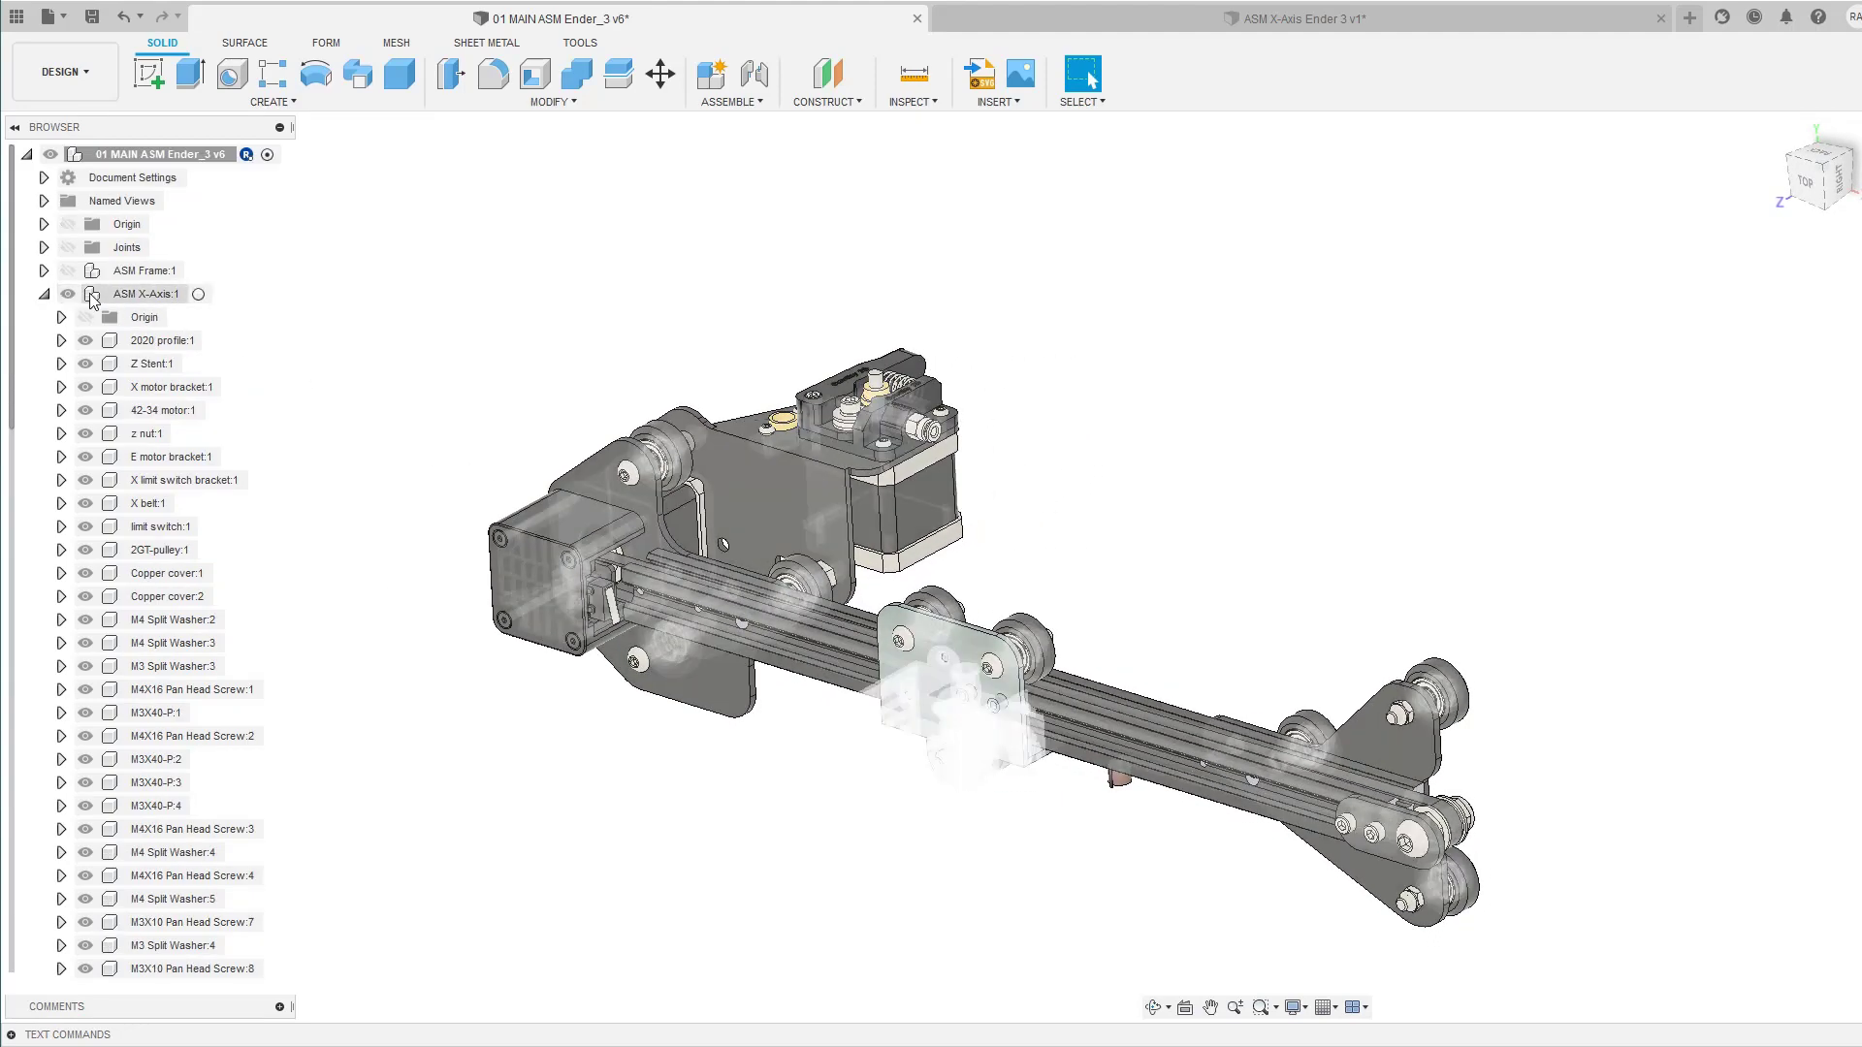
pyautogui.click(44, 294)
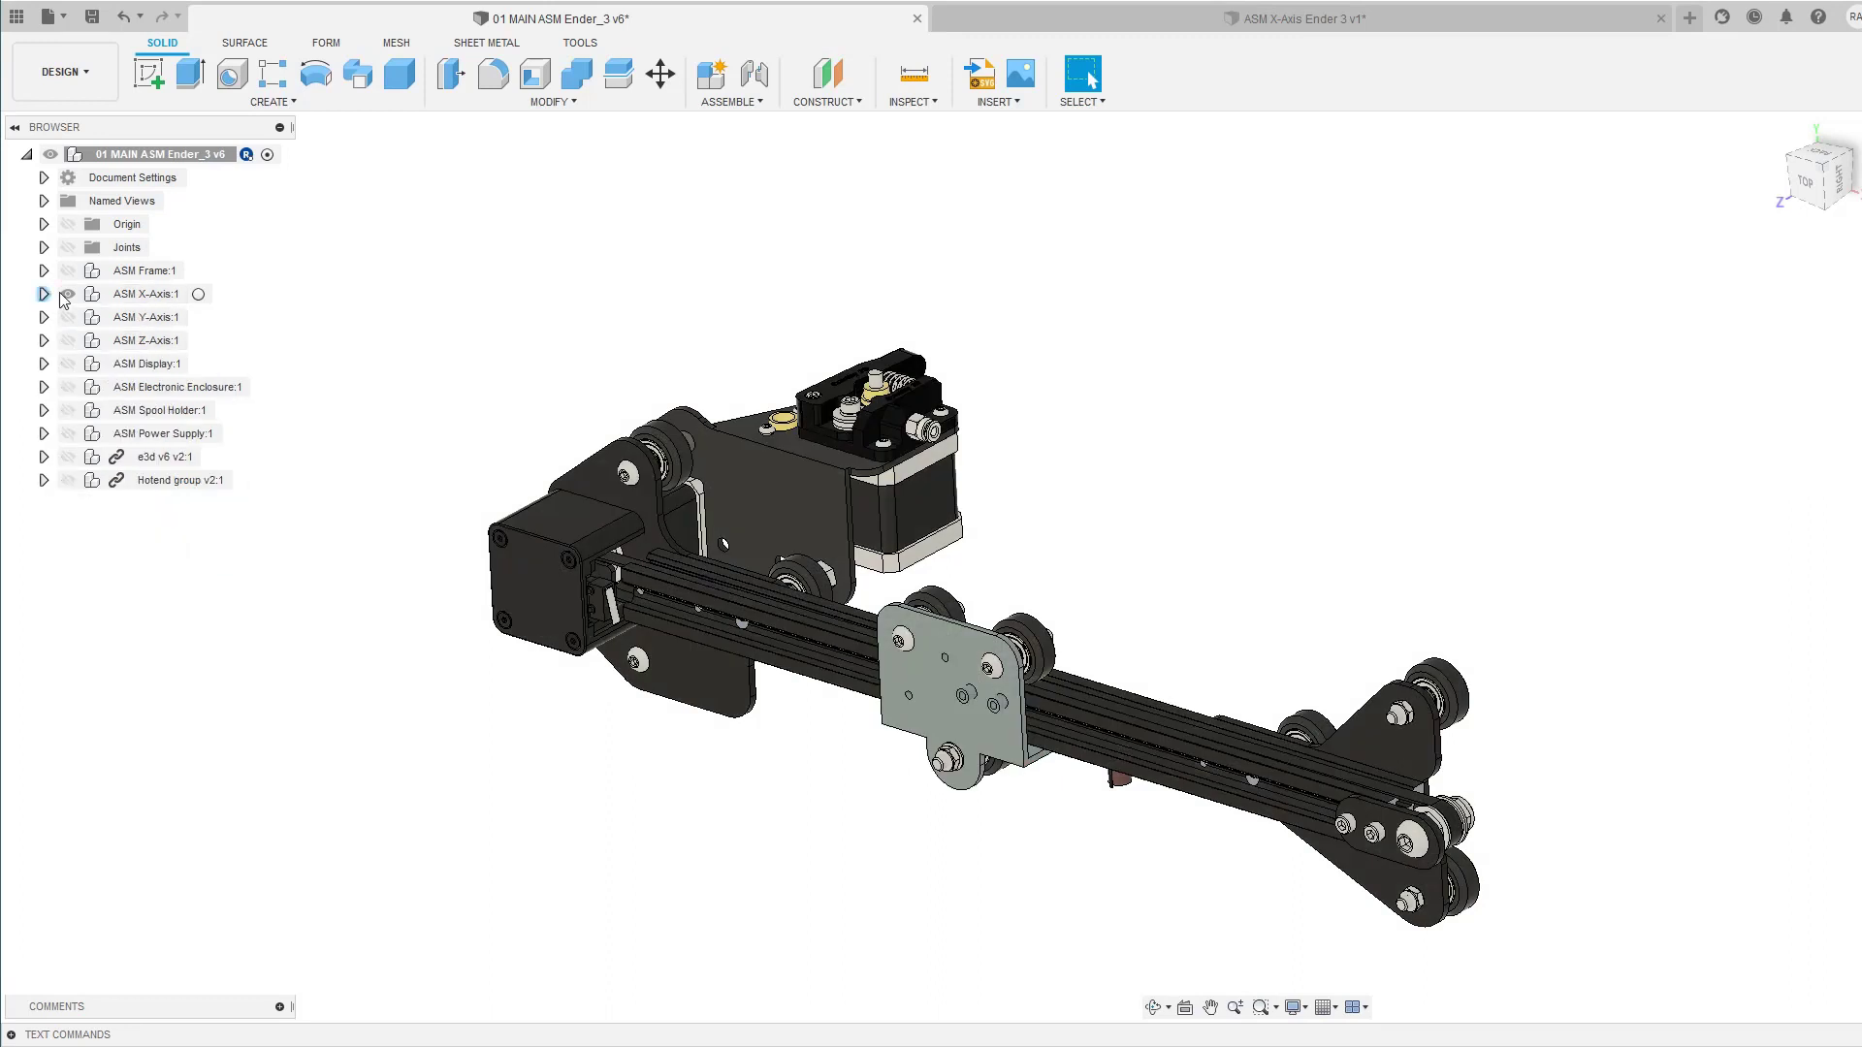
pyautogui.rightClick(95, 299)
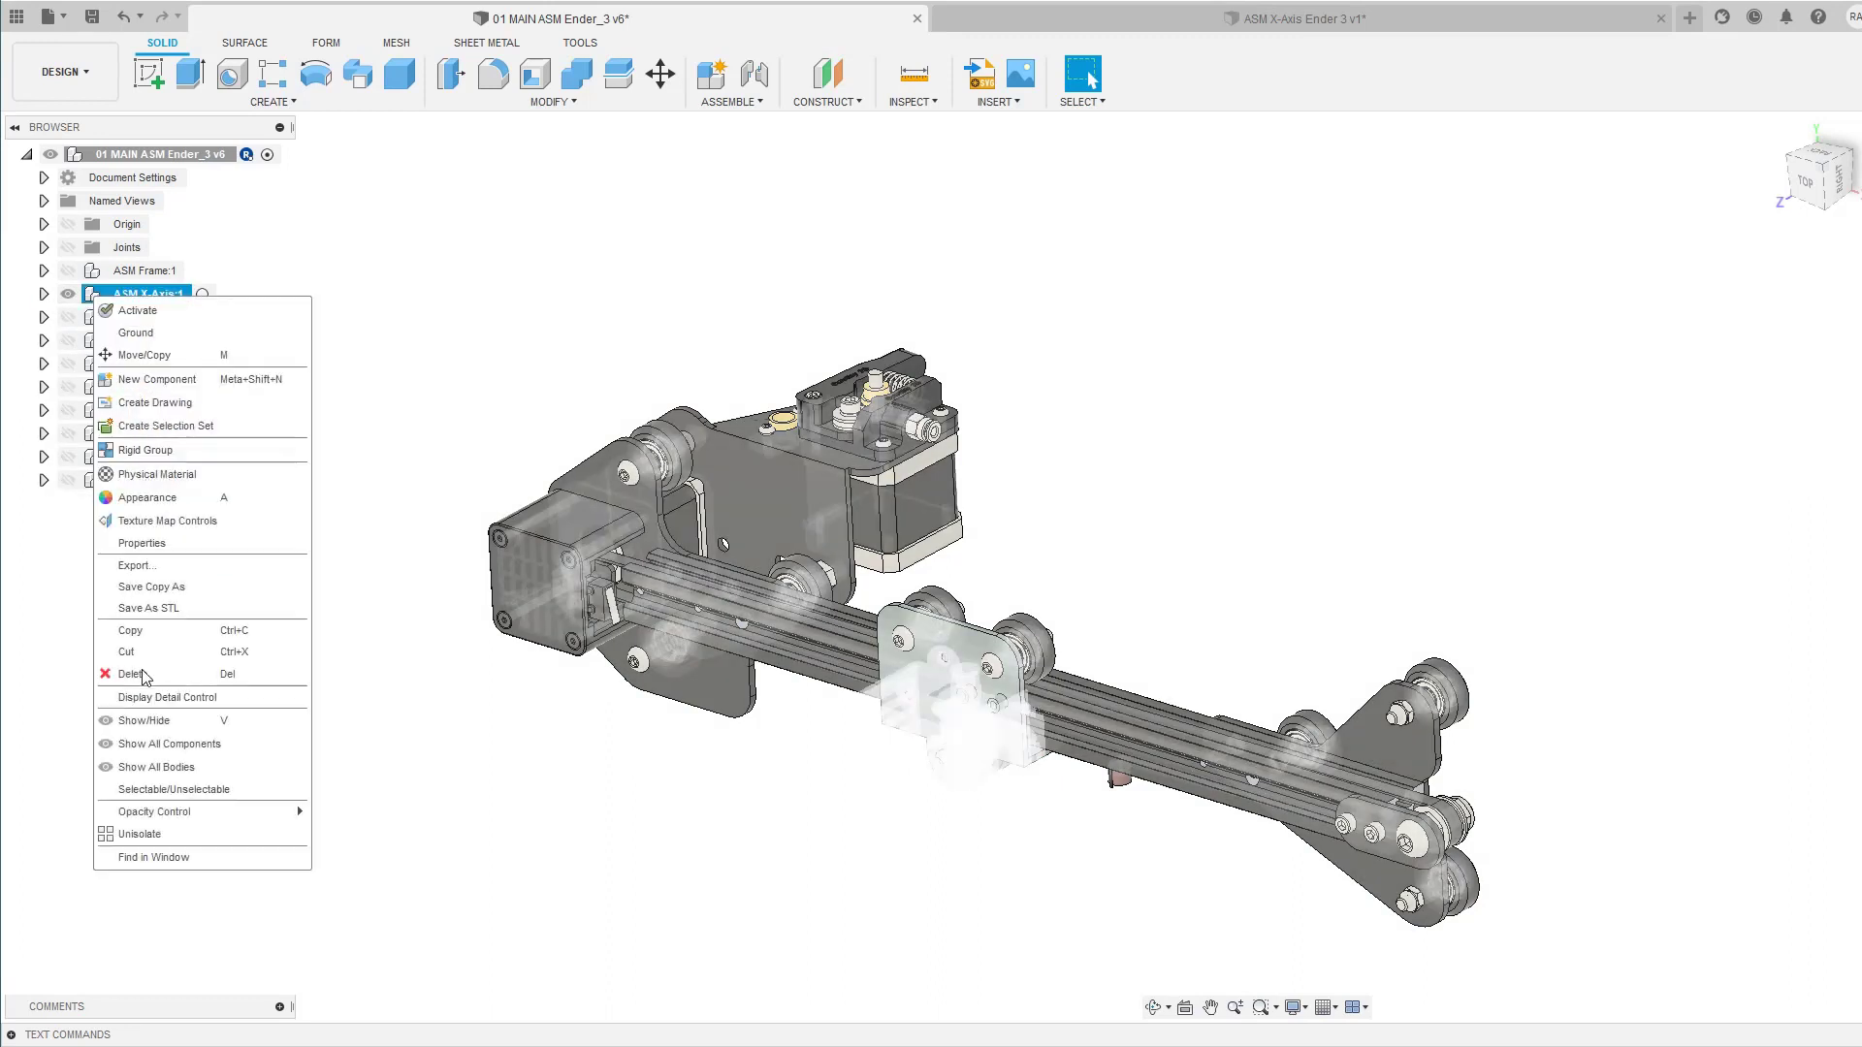
pyautogui.click(132, 836)
pyautogui.click(198, 725)
pyautogui.press('F6')
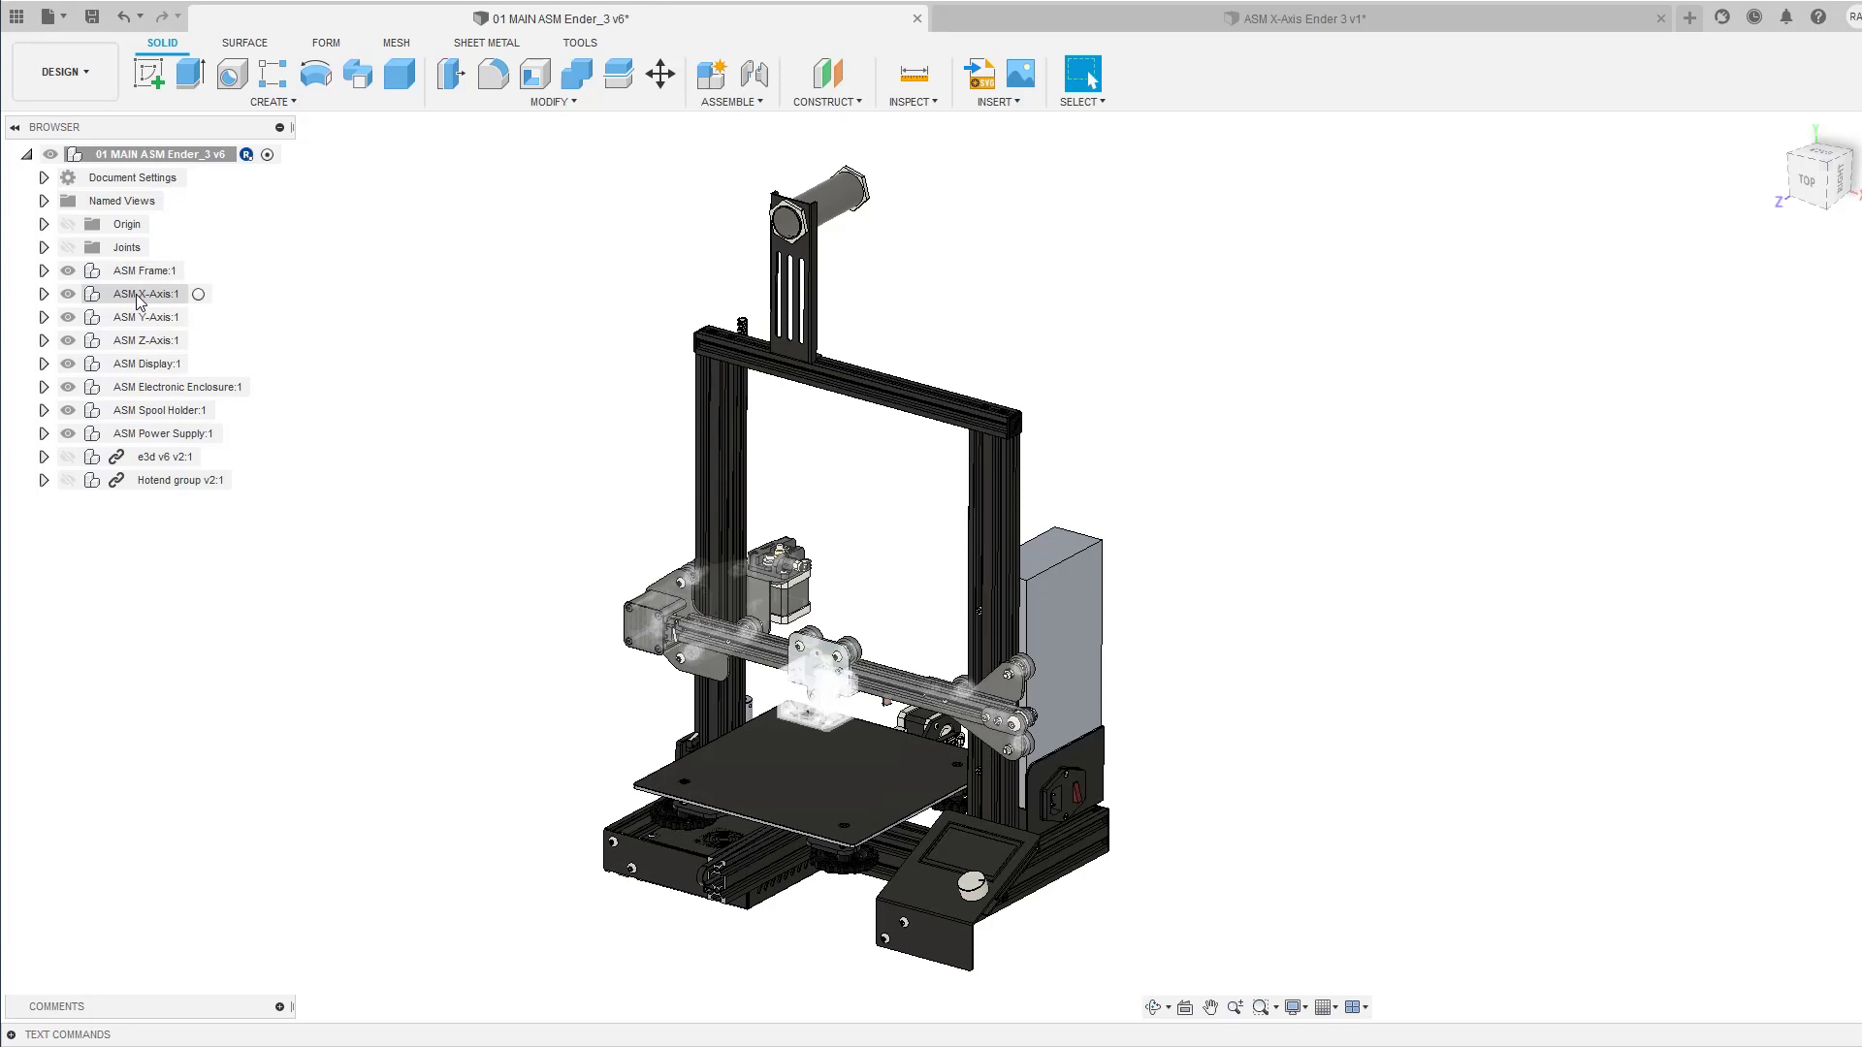
# Step: Expand ASM X-Axis in the main assembly to review its components, collapse it, and highlight the subassembly in the model
pyautogui.click(44, 294)
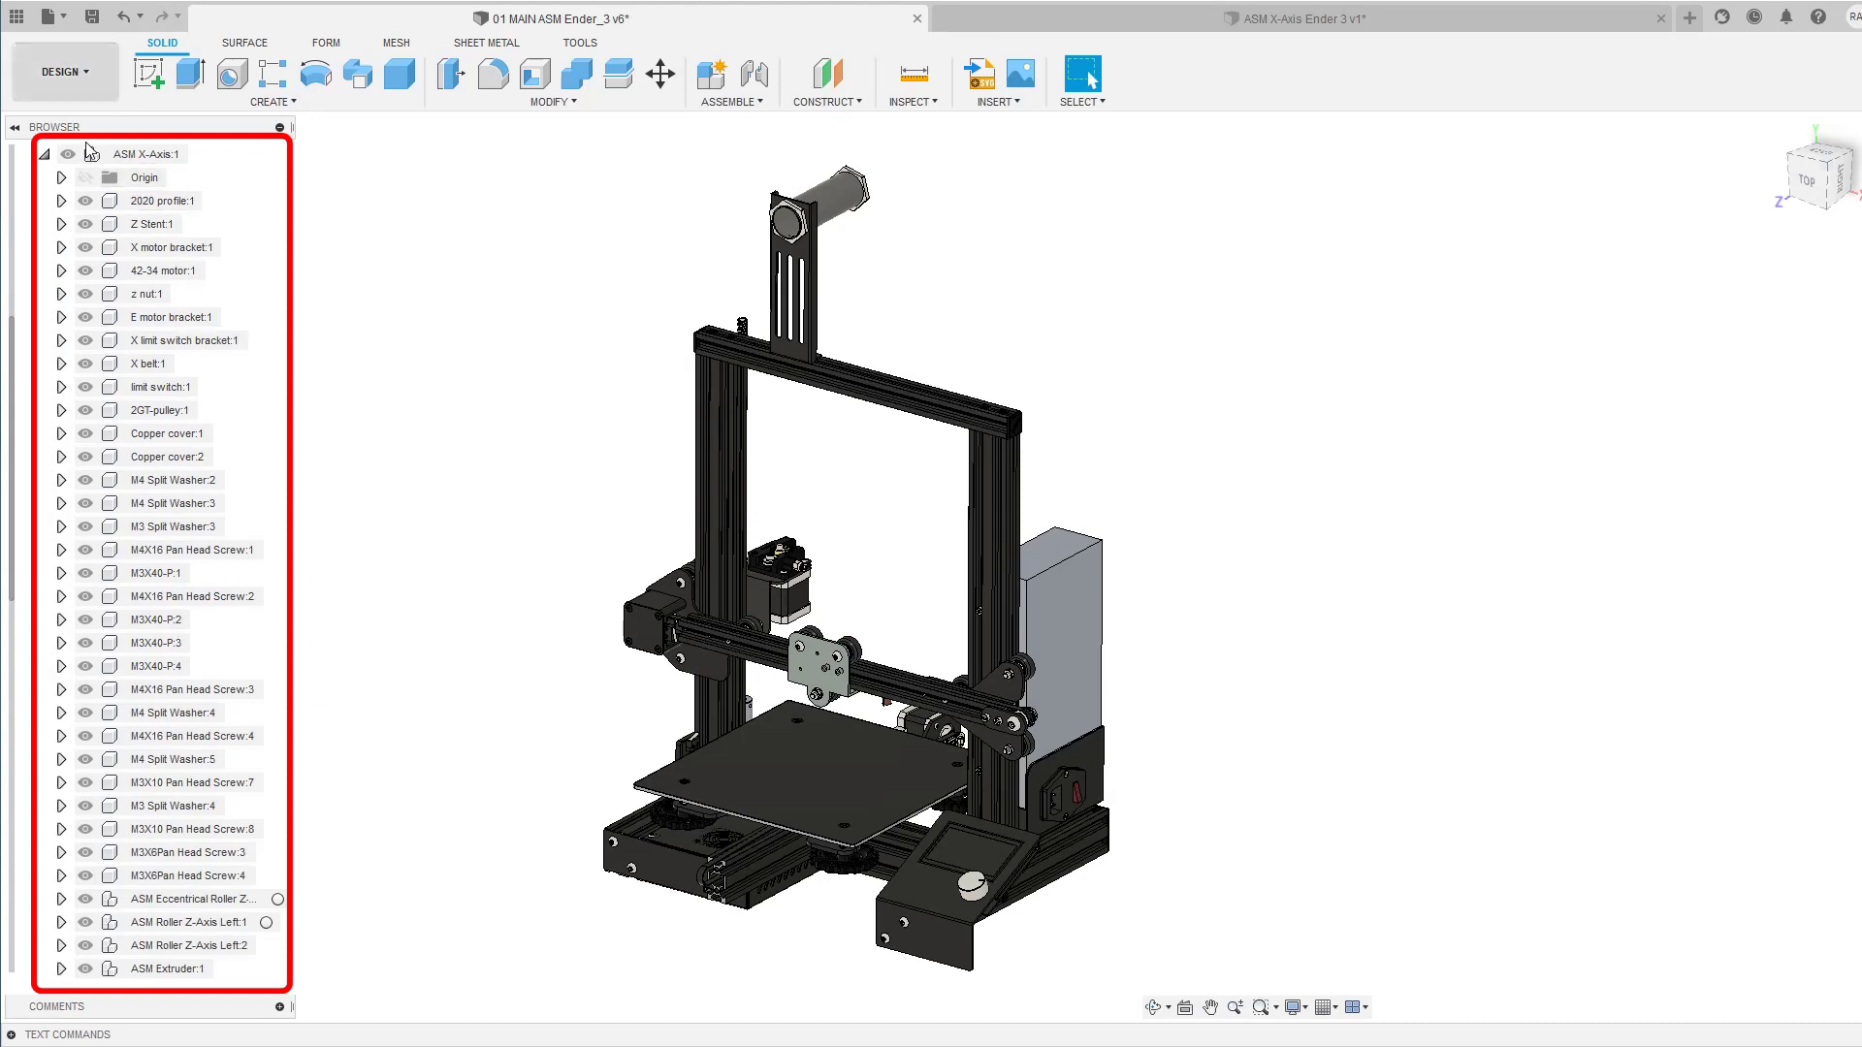
pyautogui.click(44, 155)
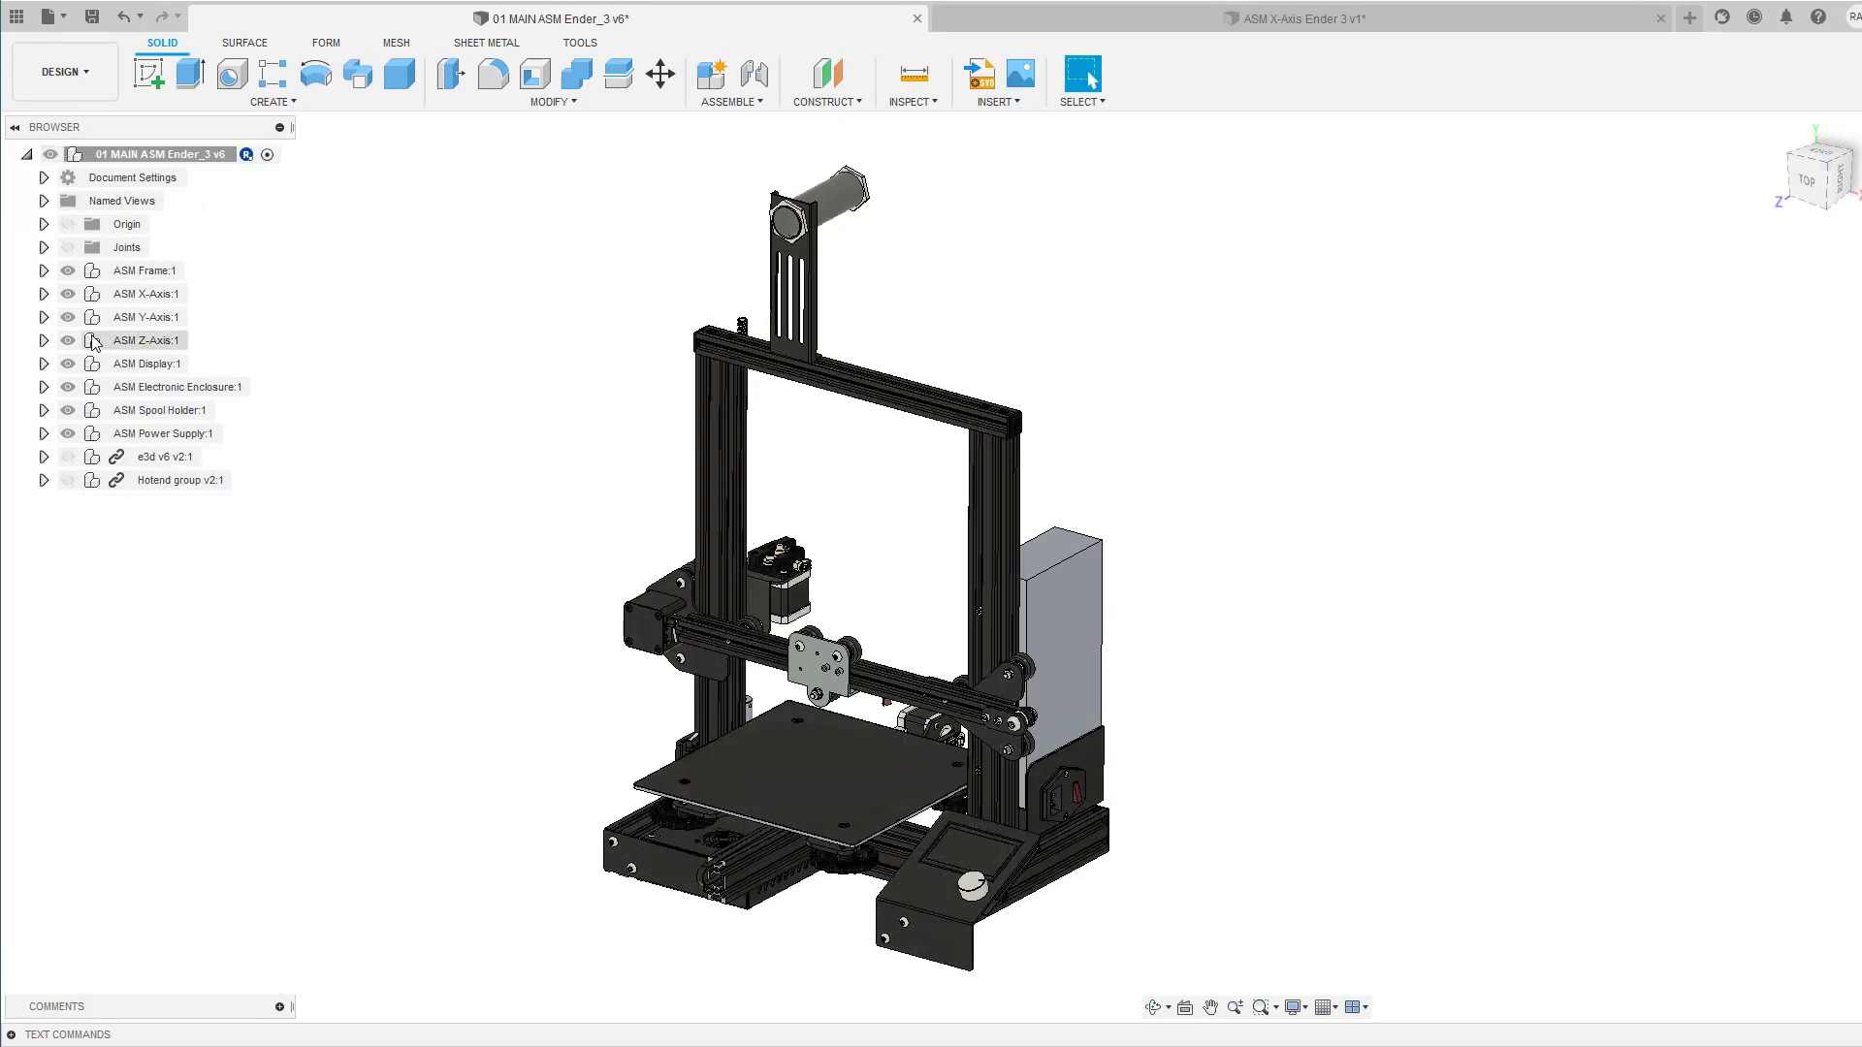
pyautogui.rightClick(132, 291)
pyautogui.click(391, 236)
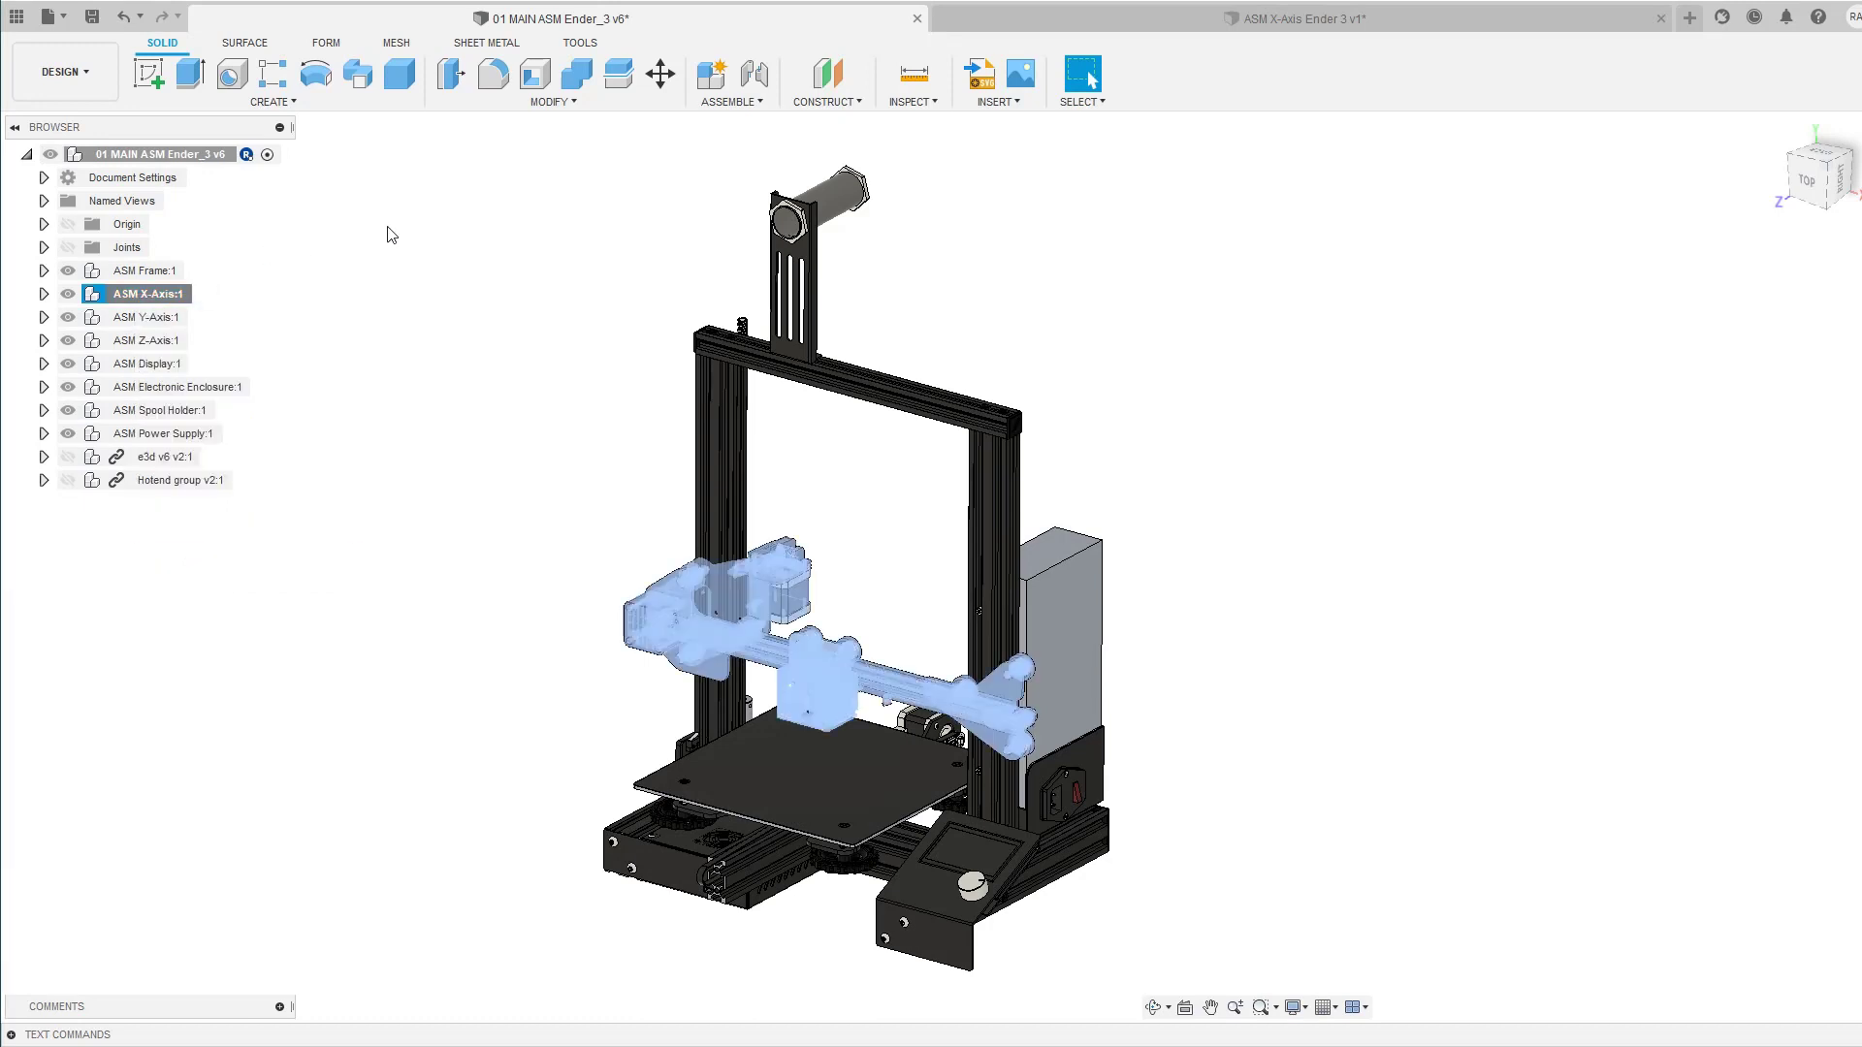
# Step: Switch to the ASM X-Axis Ender 3 v1 document, collapse its component tree, and orbit to examine the separate X-axis assembly
pyautogui.click(1304, 18)
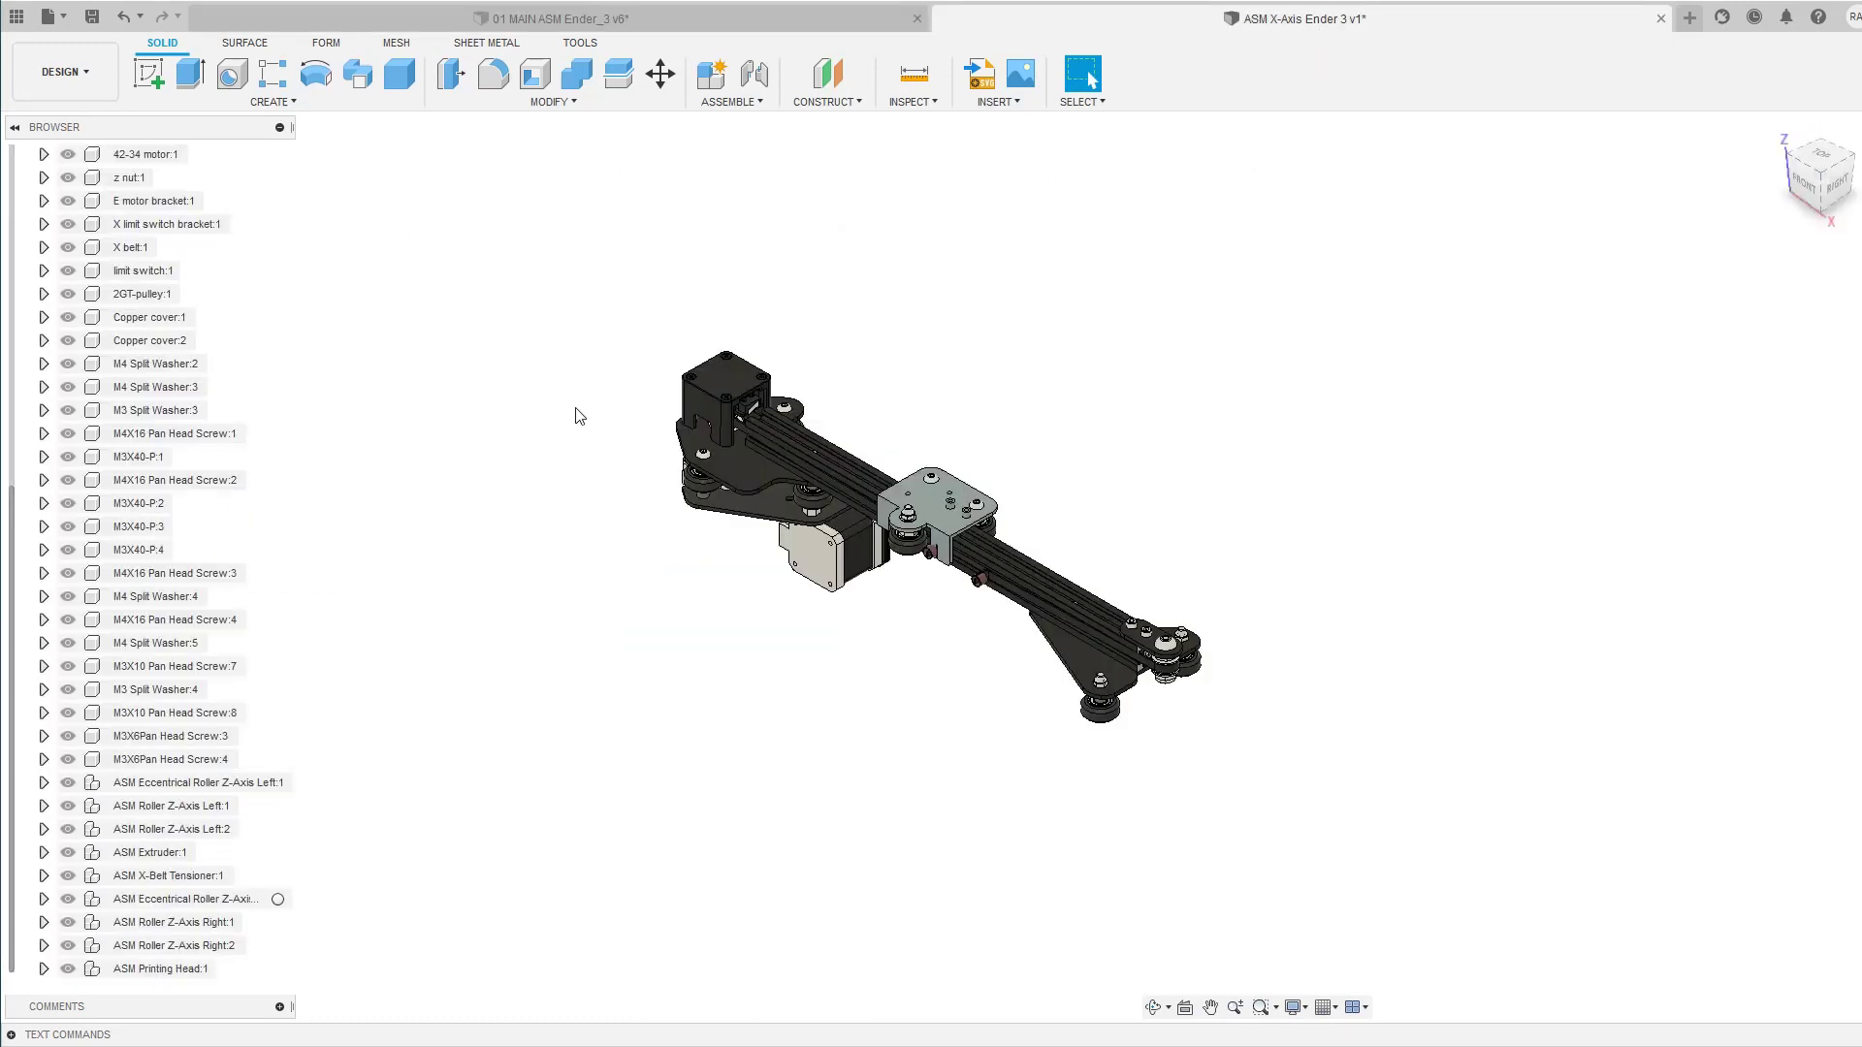
pyautogui.scroll(3, 186, 357)
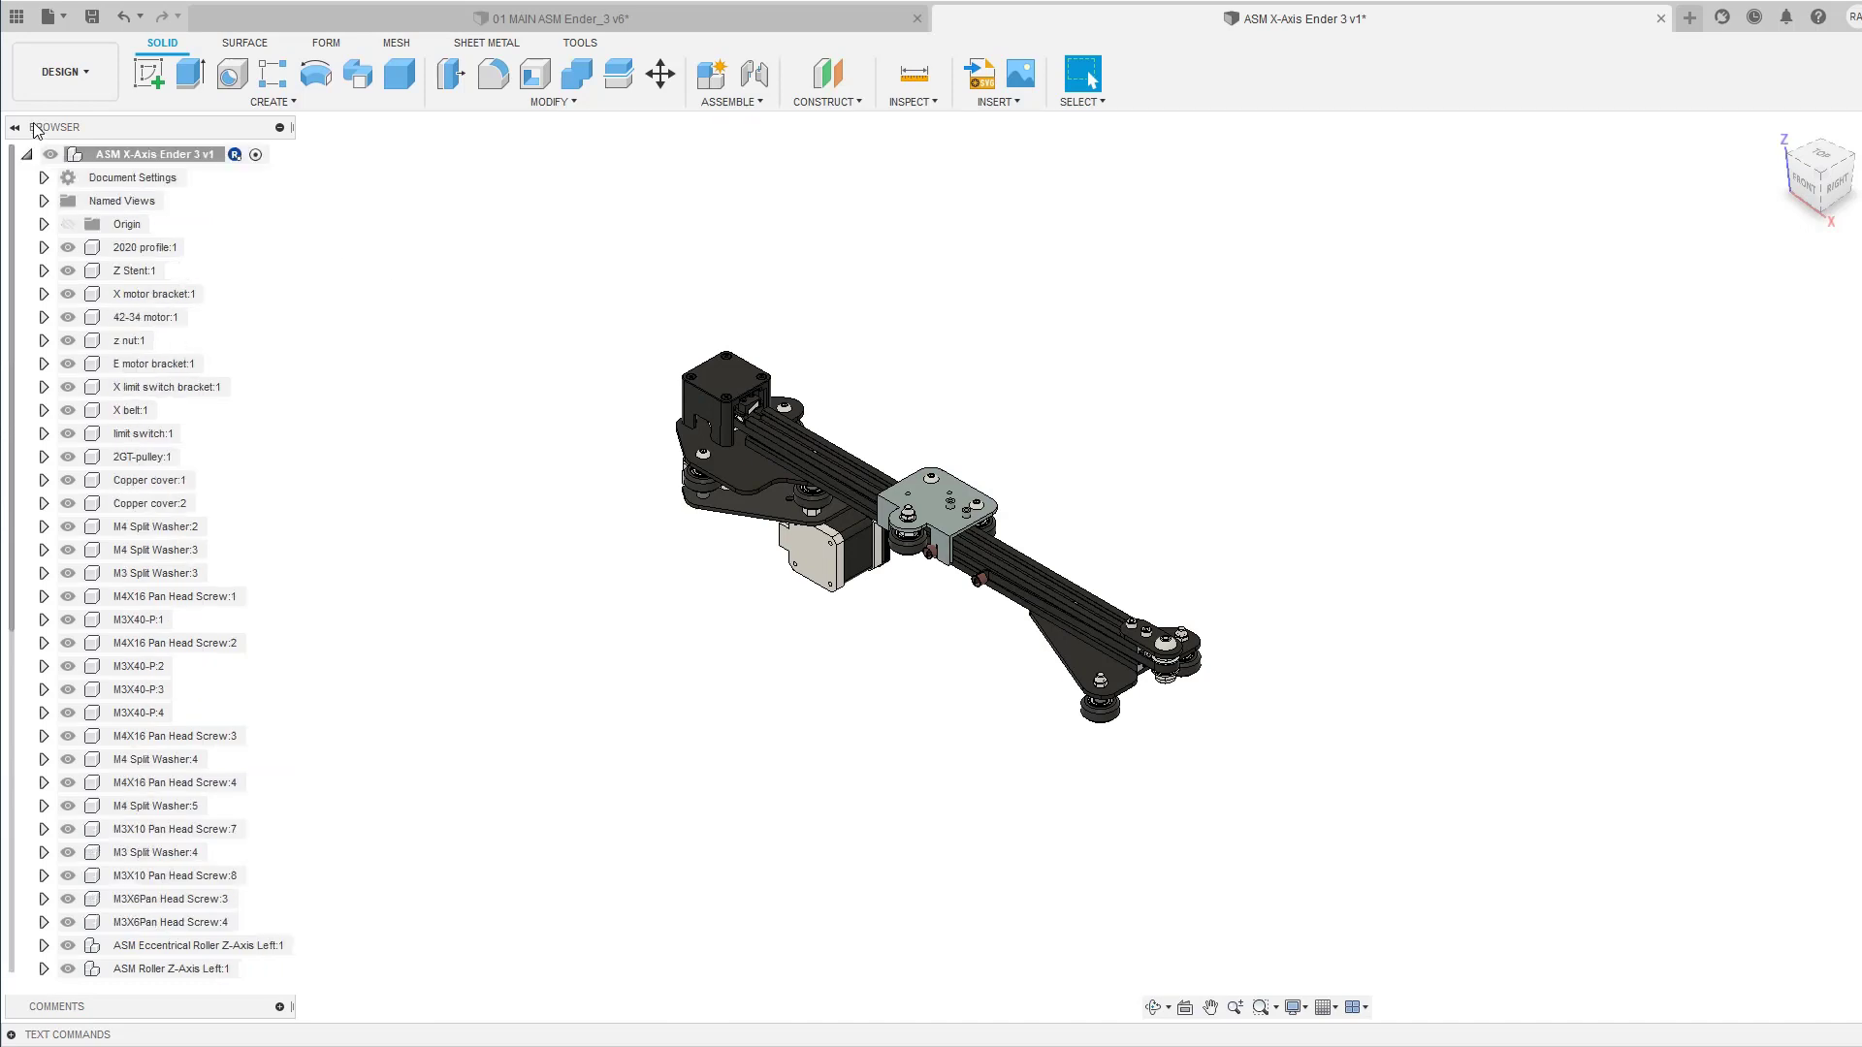
pyautogui.click(27, 156)
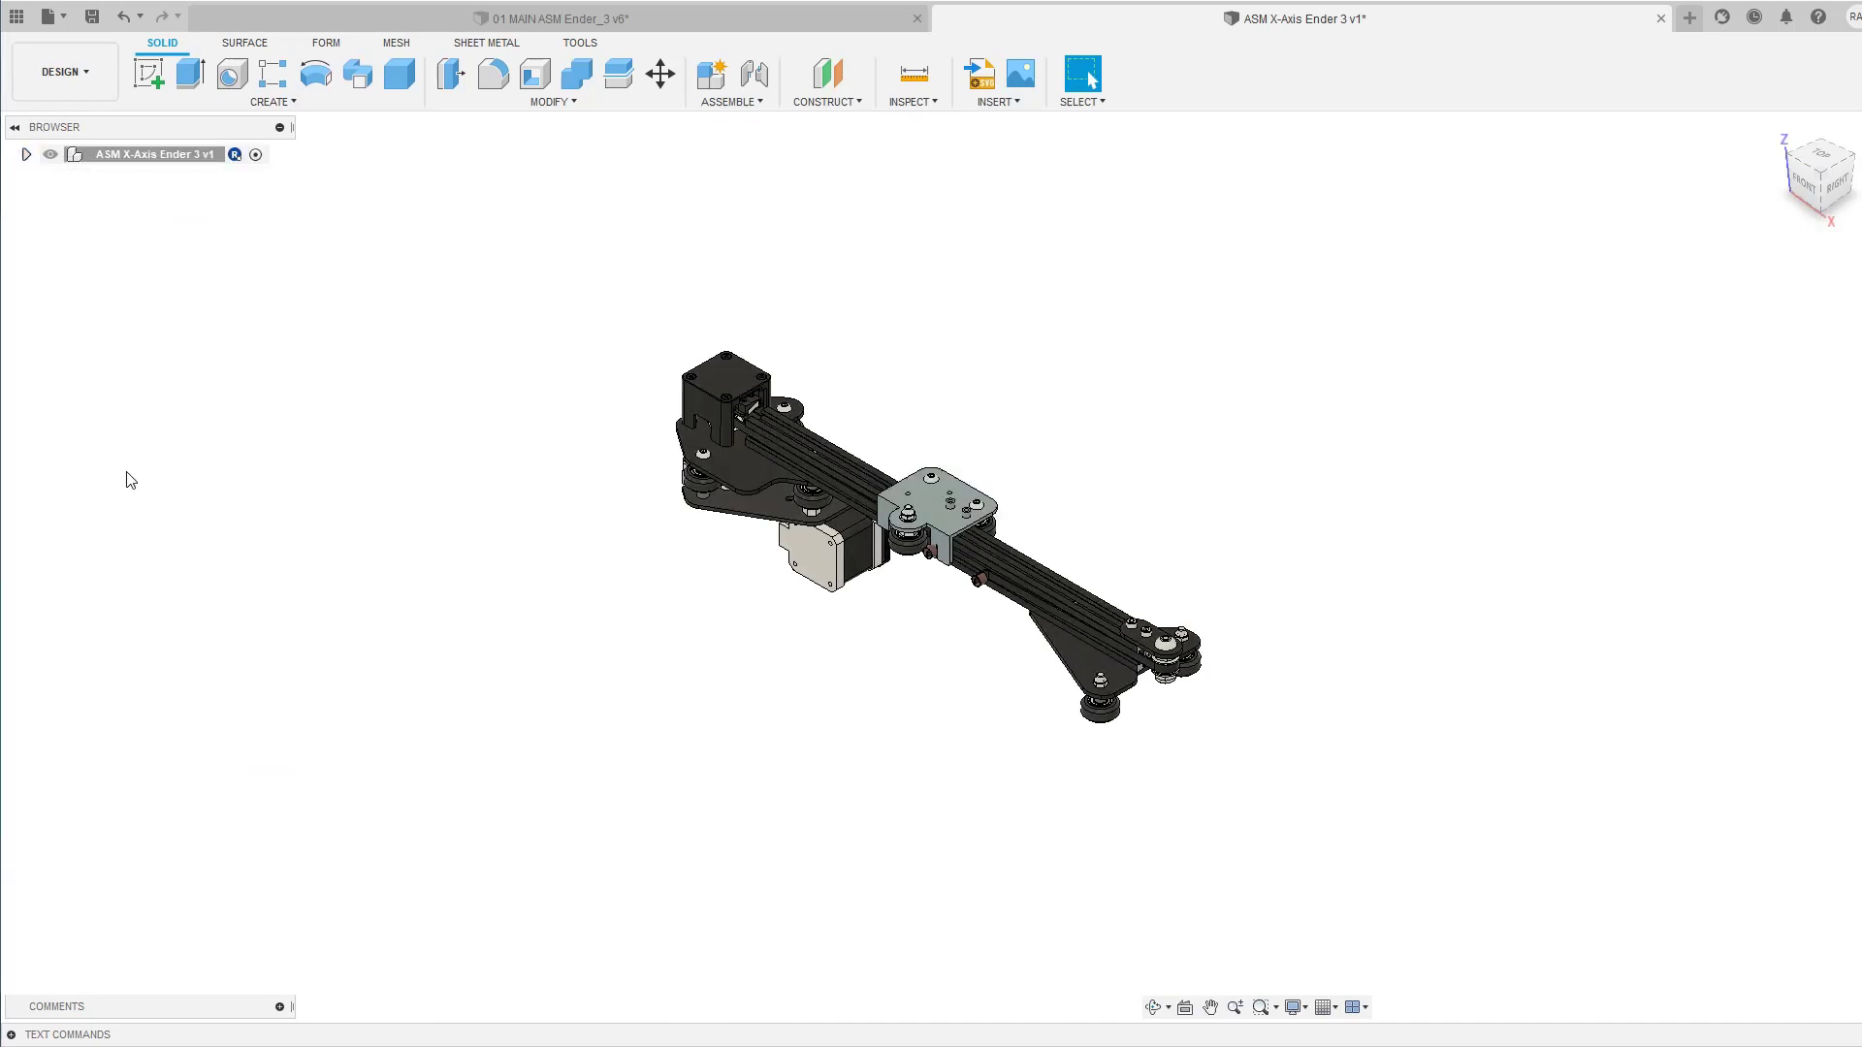
pyautogui.keyDown('shift'); pyautogui.moveTo(624, 425); pyautogui.dragTo(626, 425, button='middle'); pyautogui.keyUp('shift')
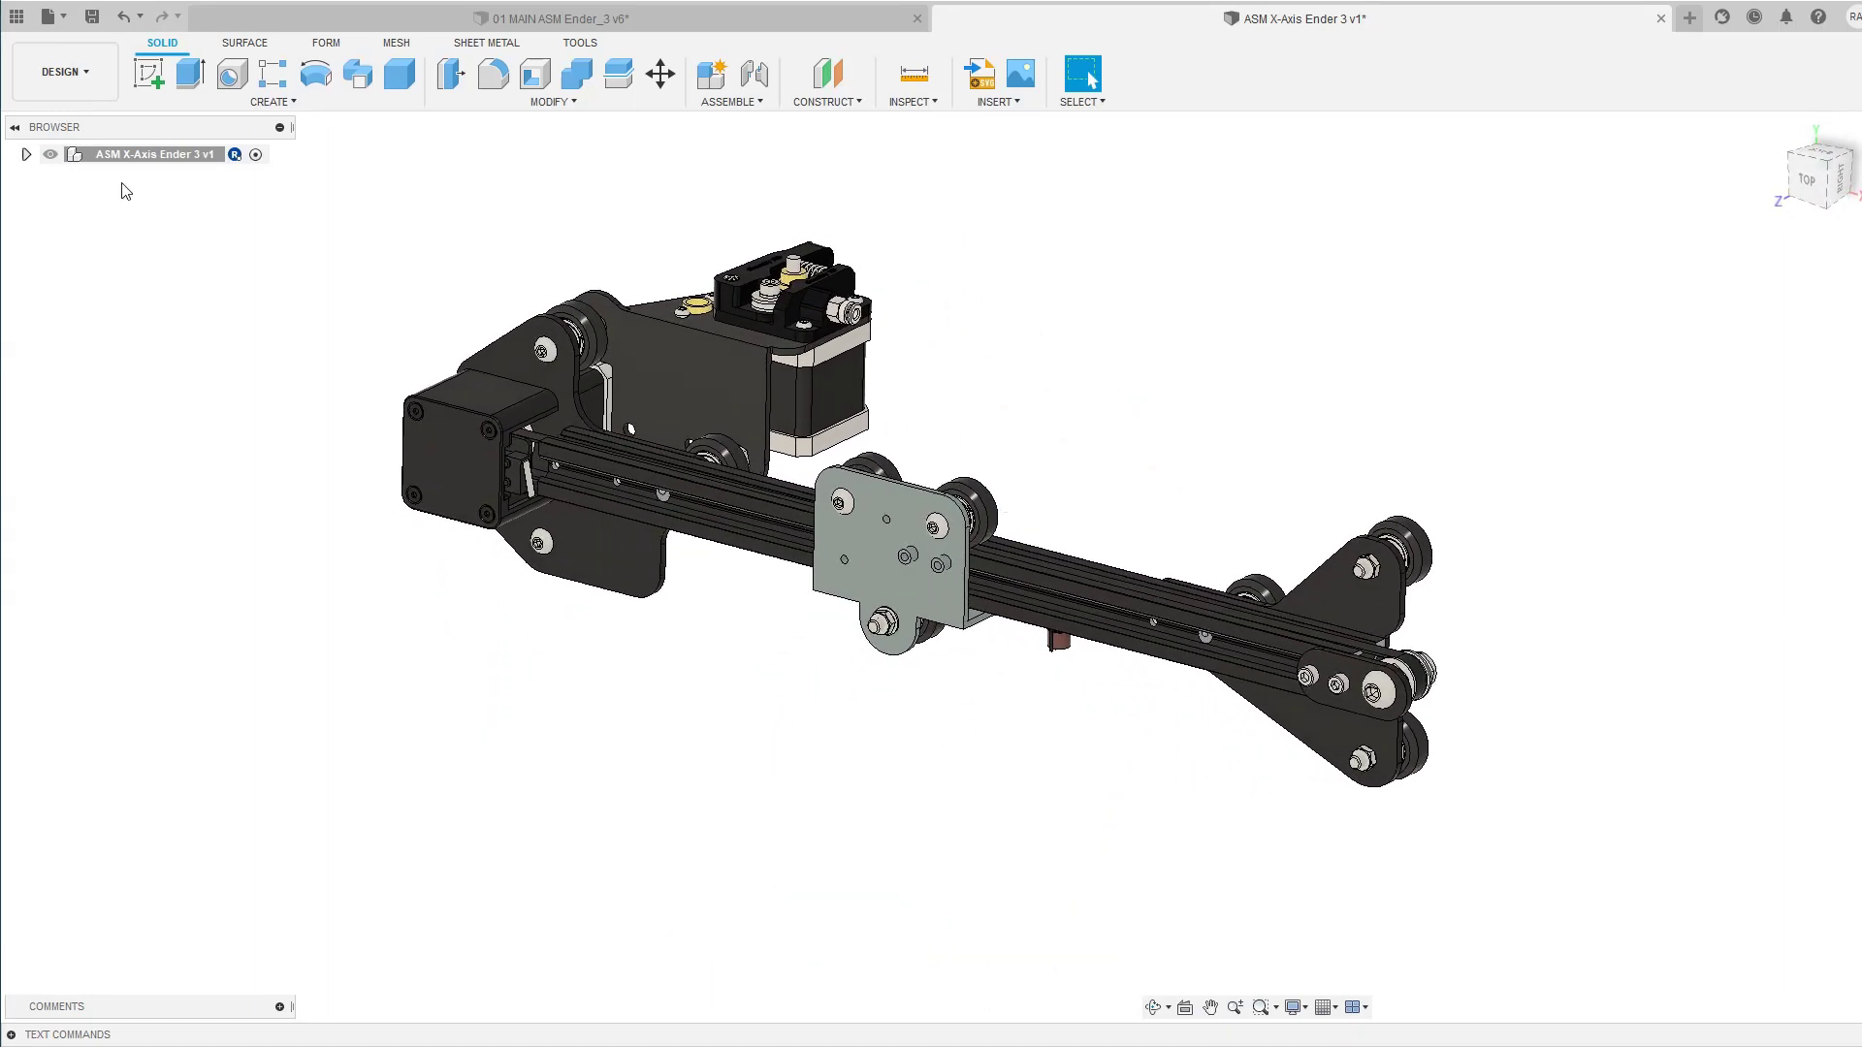
# Step: Expand the X-axis assembly and its ASM Eccentrical Roller Z-Axis Left to review the roller's components, including the M5X40 screw, then collapse the roller
pyautogui.click(26, 155)
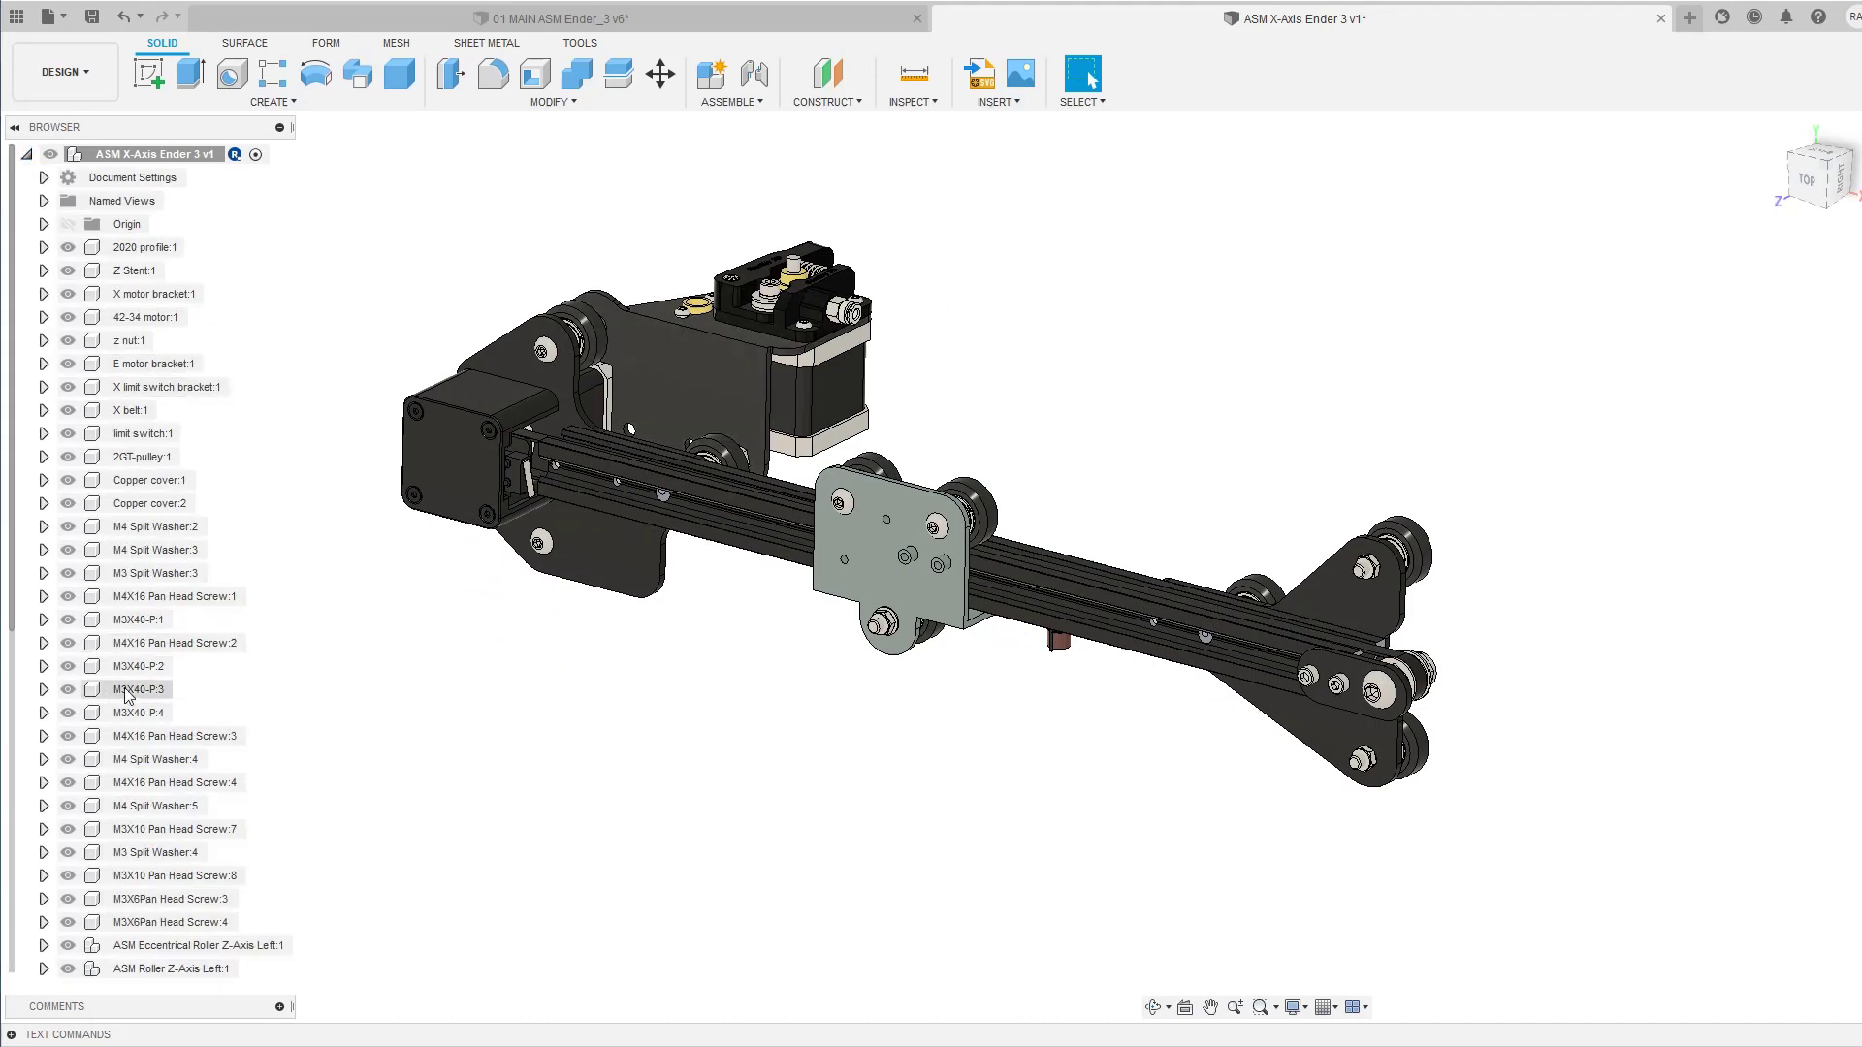
pyautogui.scroll(-4, 121, 683)
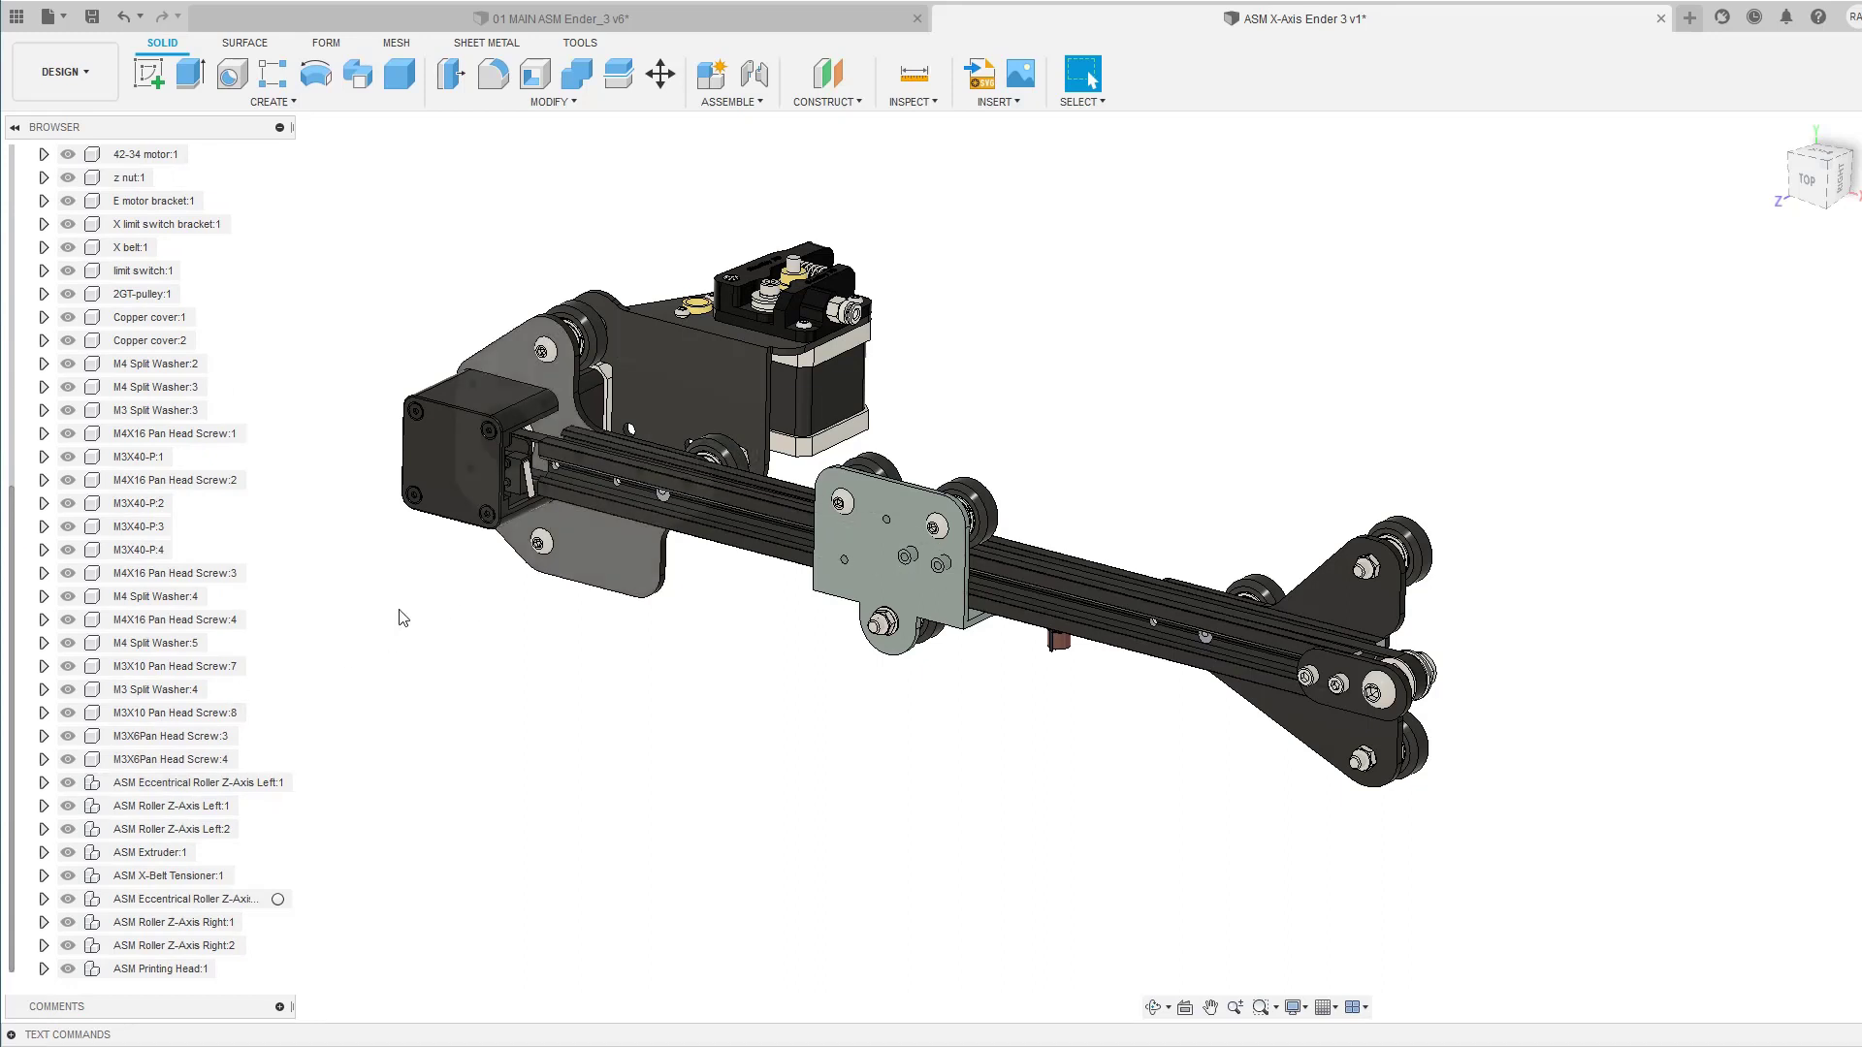
pyautogui.click(146, 783)
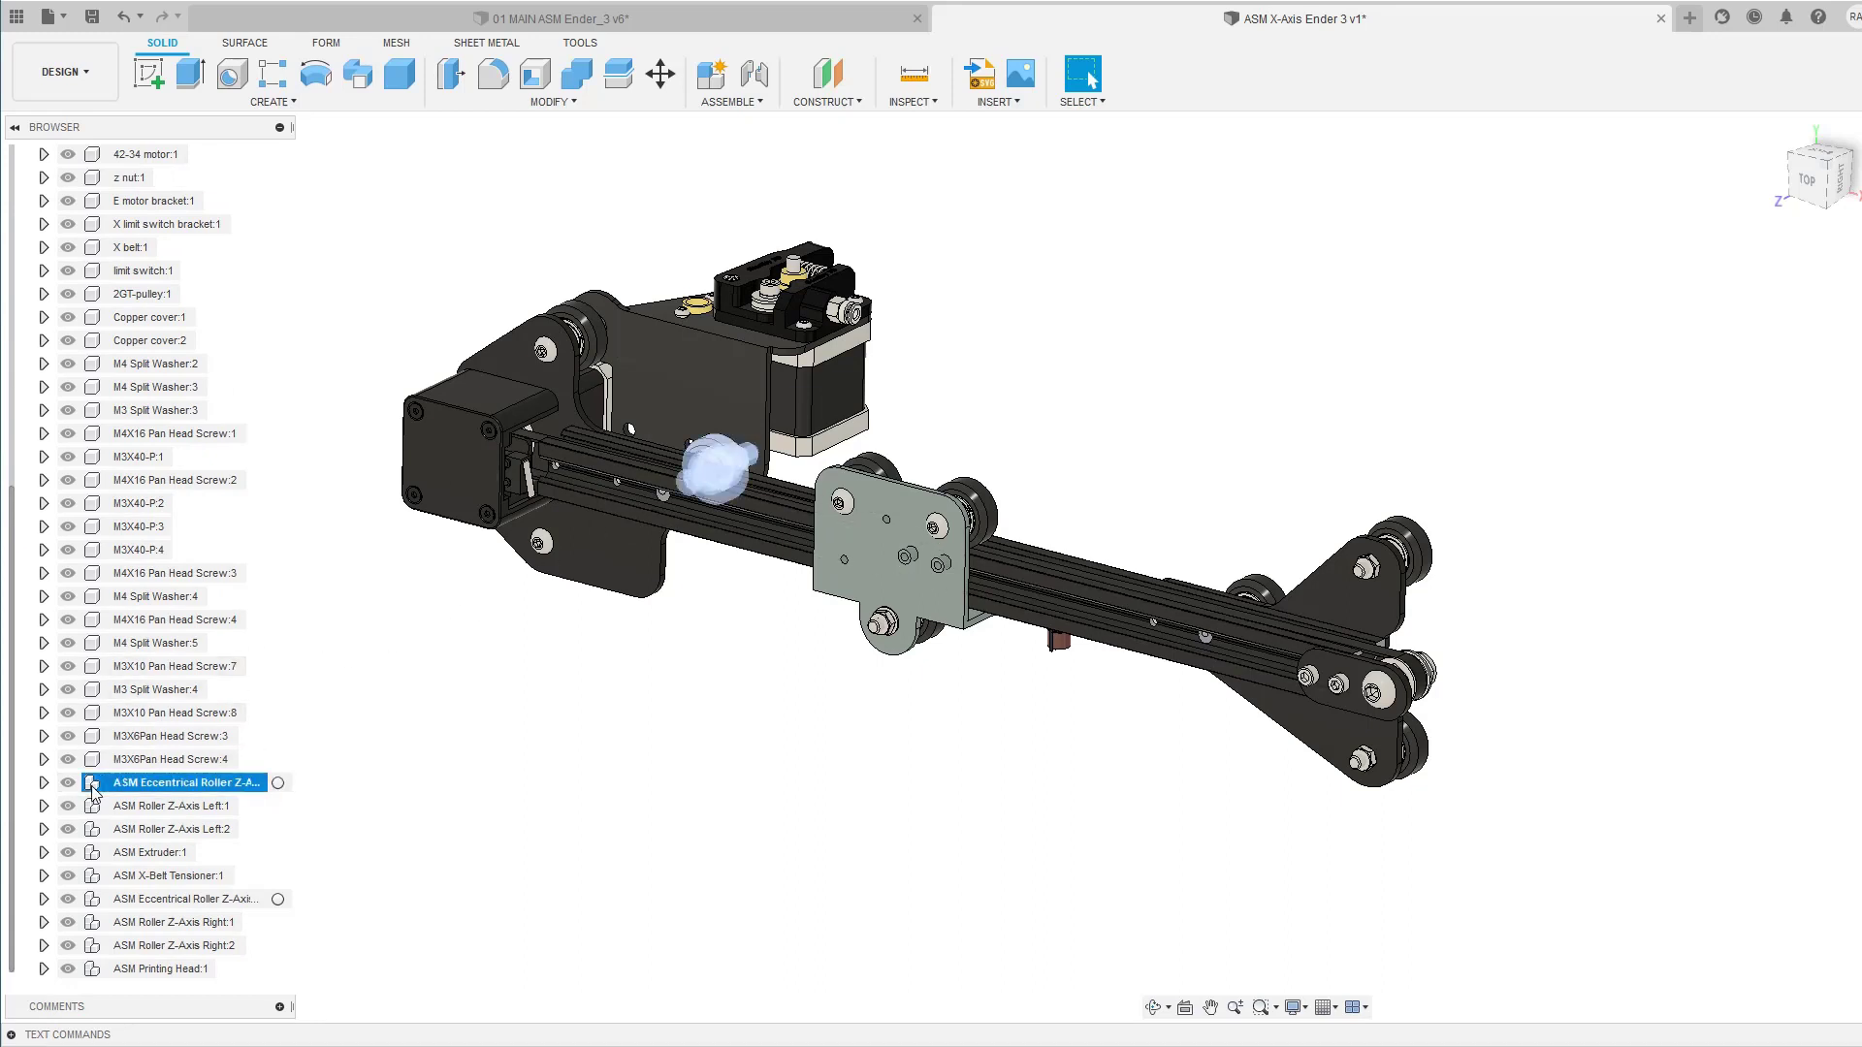
pyautogui.click(43, 783)
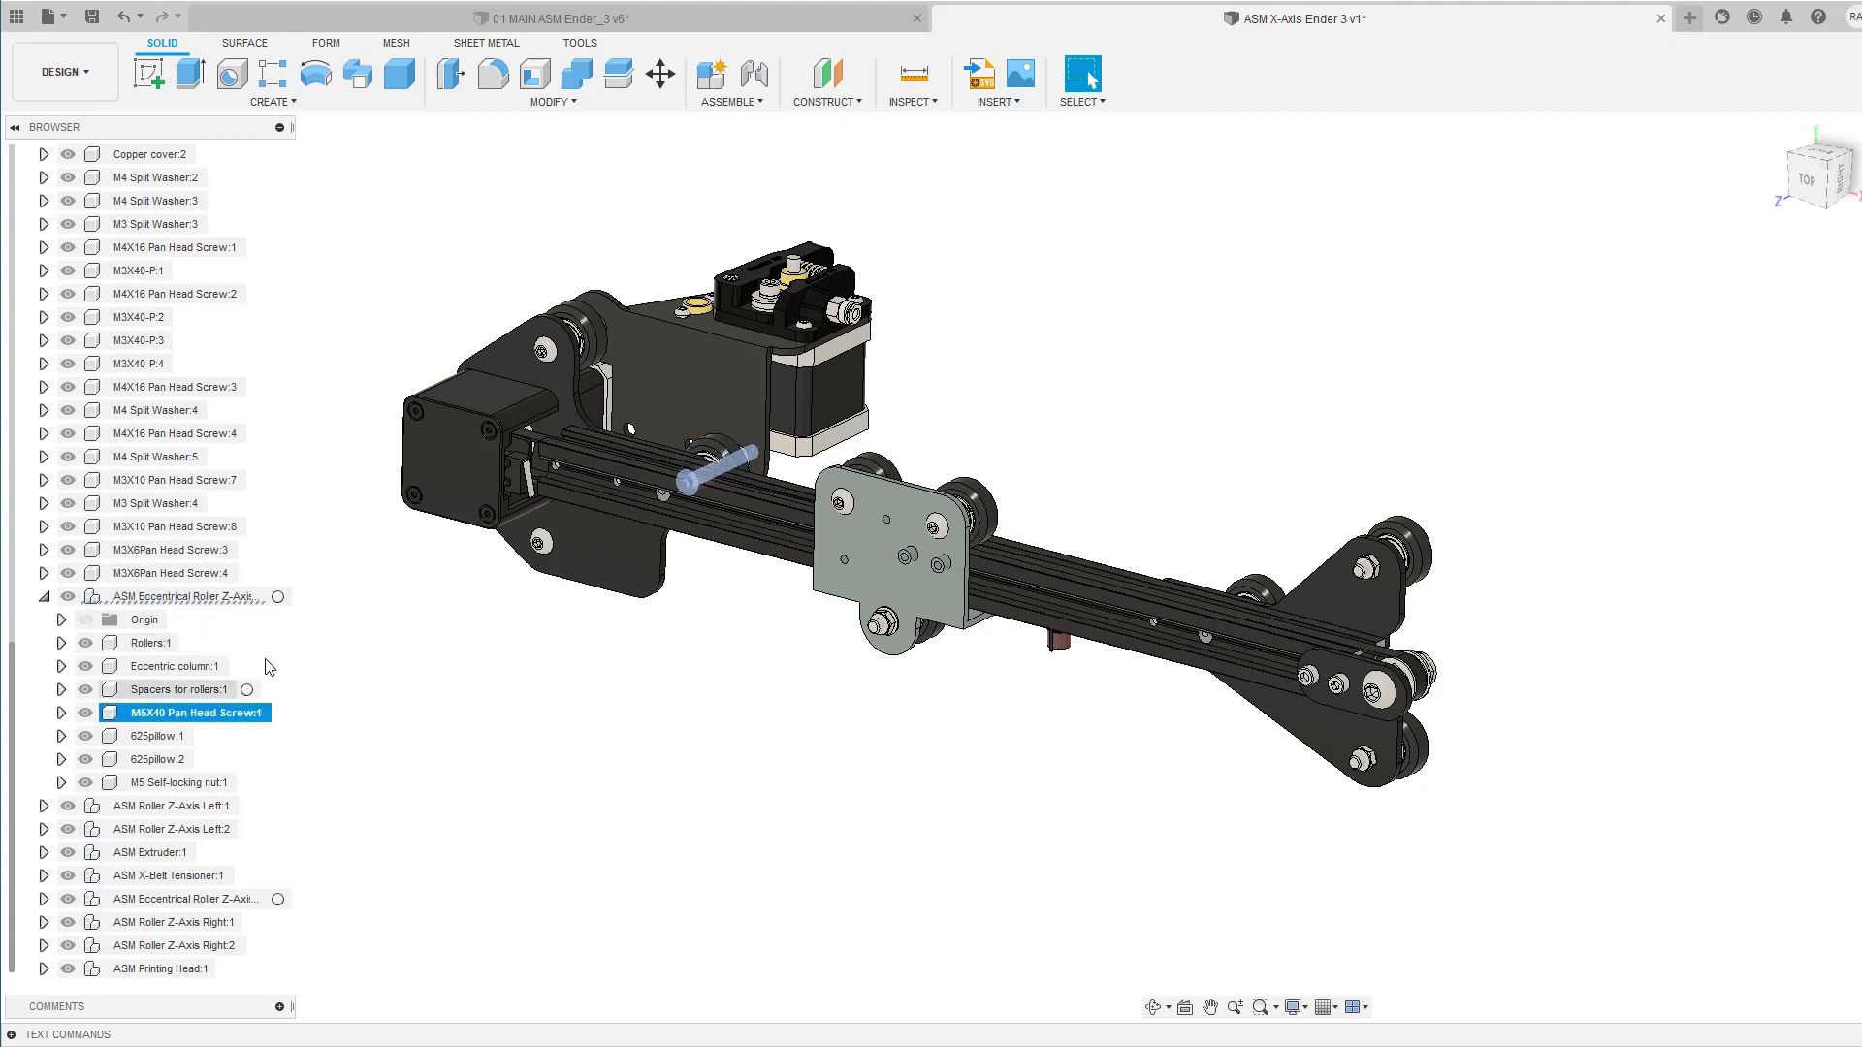
pyautogui.click(44, 598)
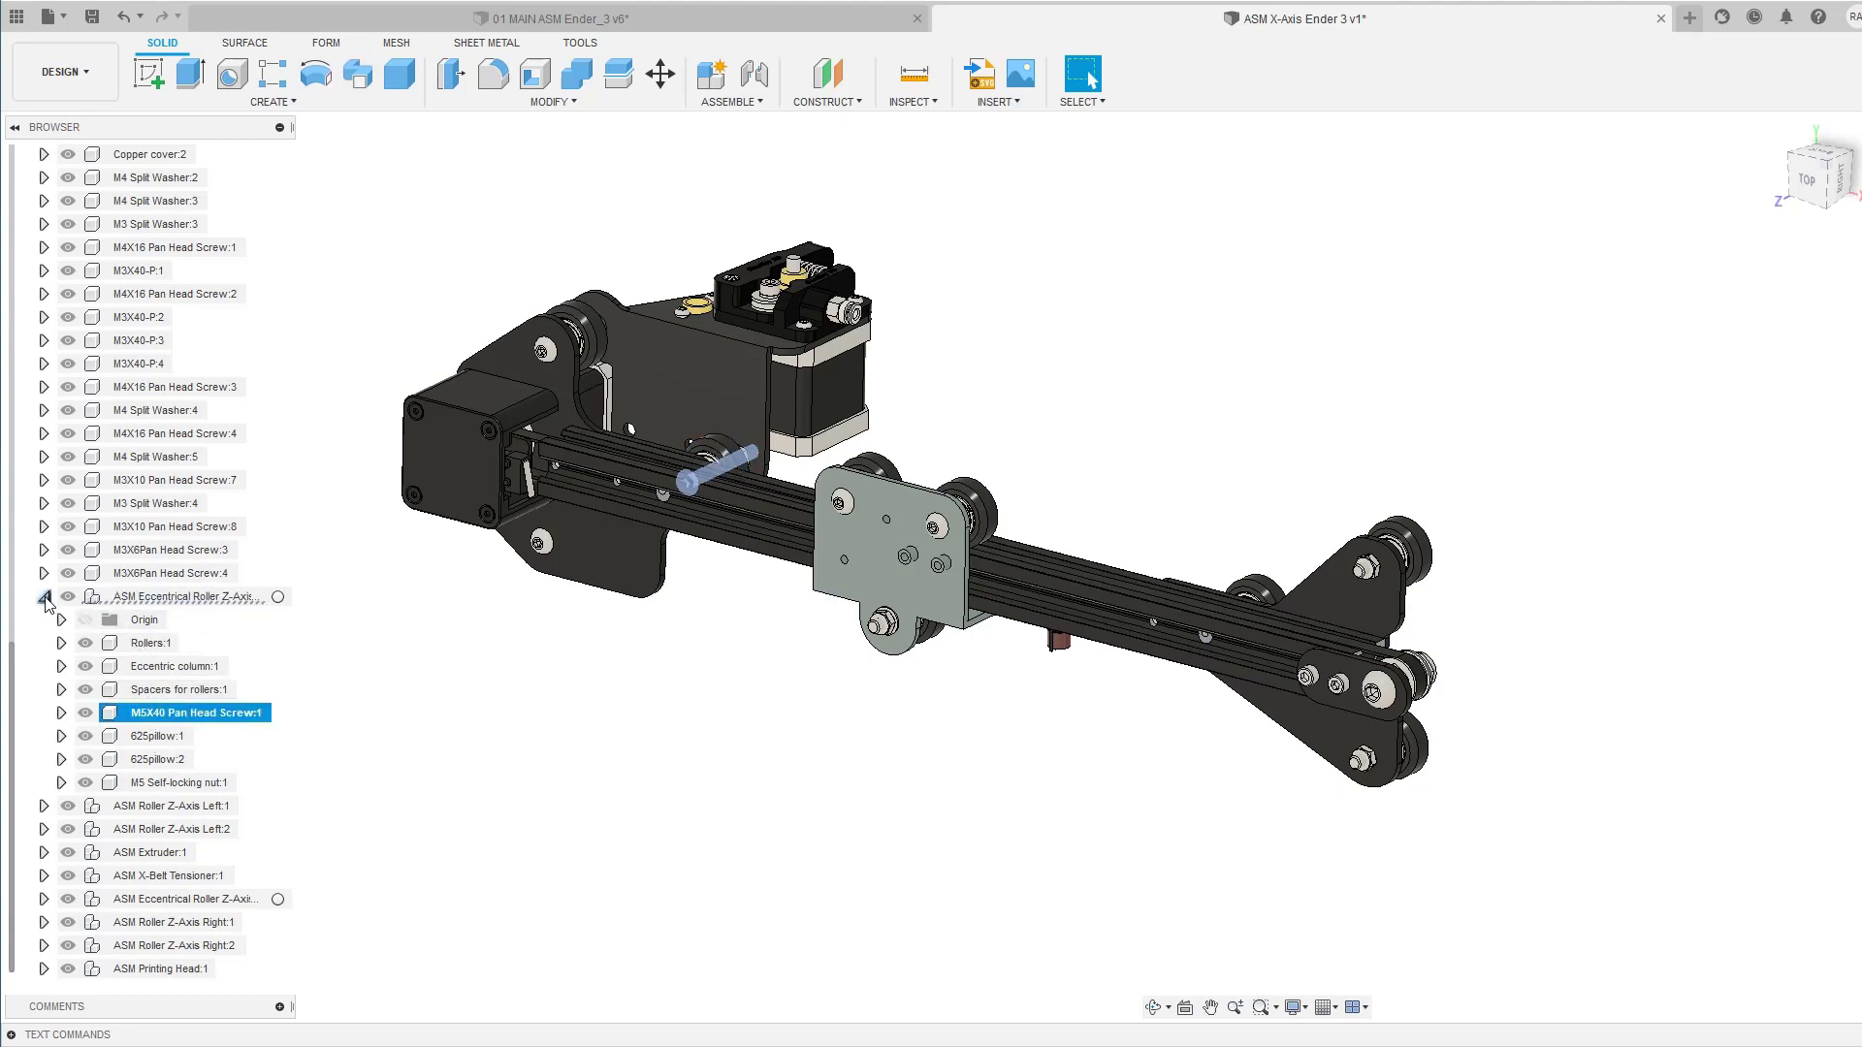
pyautogui.click(422, 785)
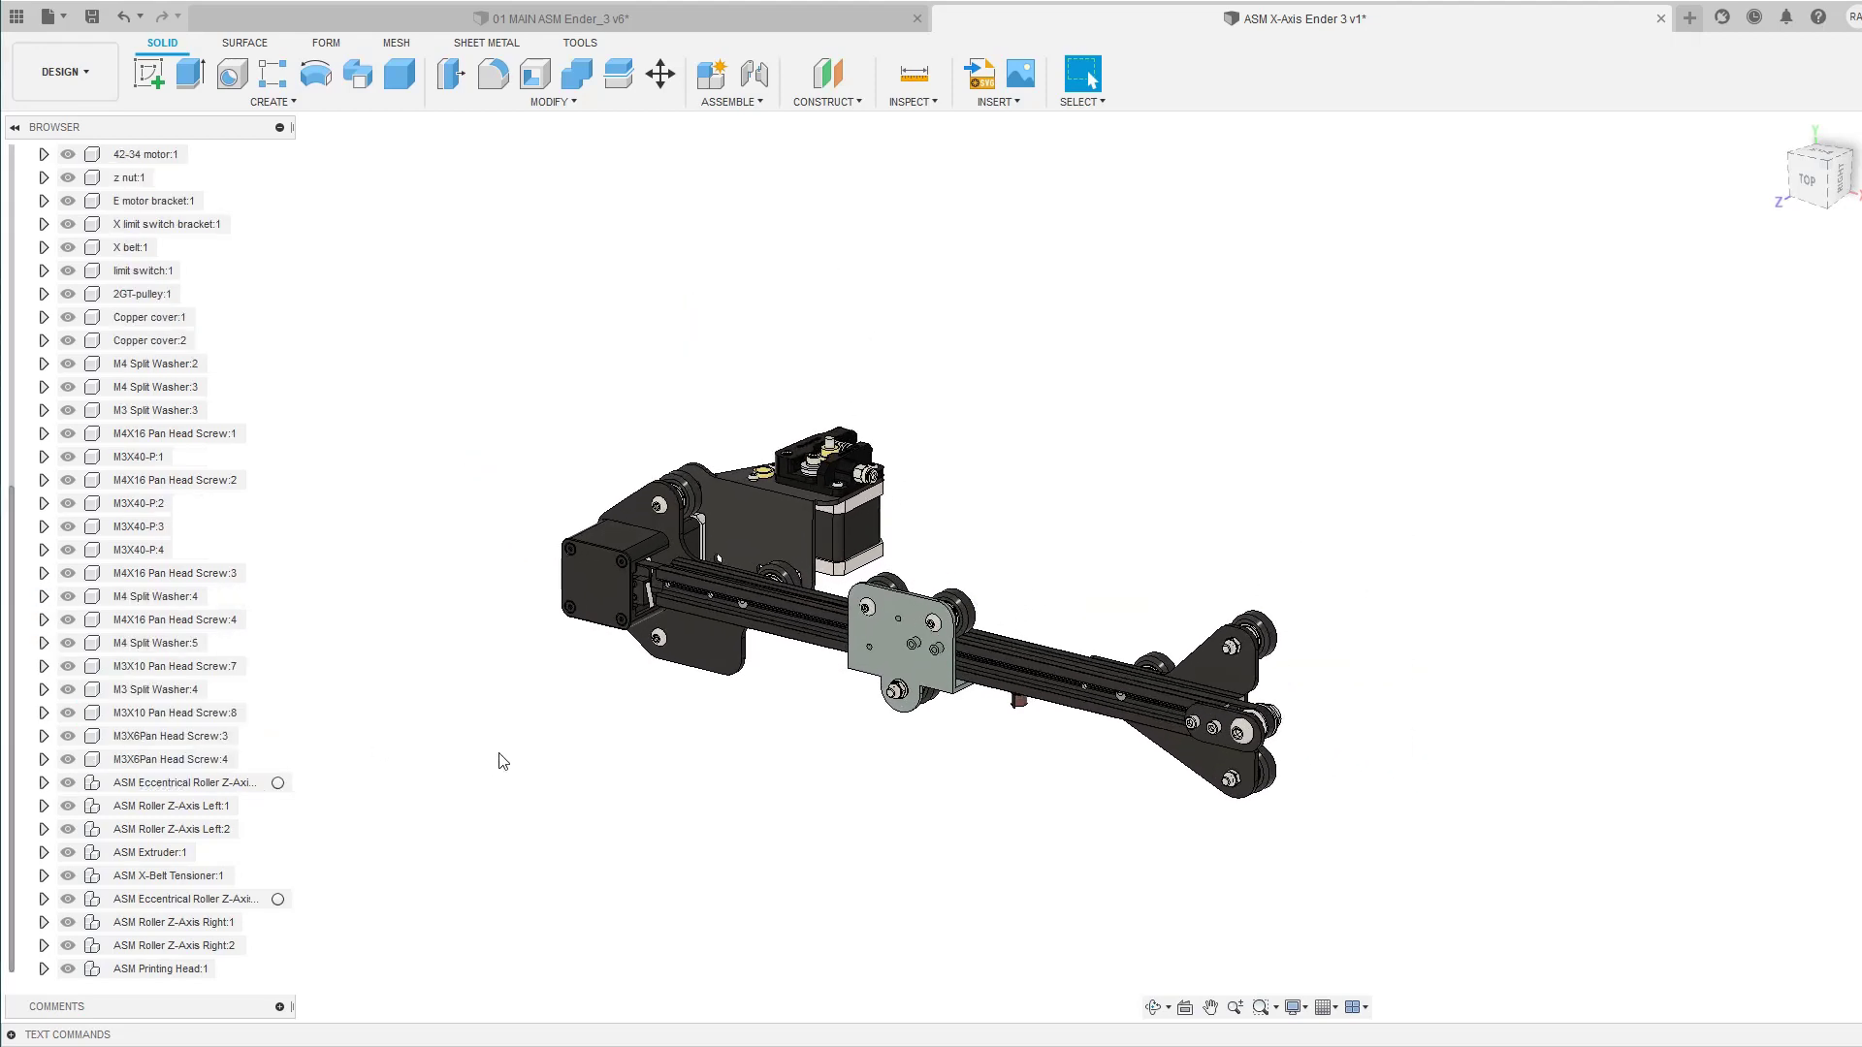
# Step: Copy the M5X30 Pan Head Screw from ASM Roller X-Axis:1 inside the ASM Printing Head subassembly
pyautogui.scroll(5, 499, 752)
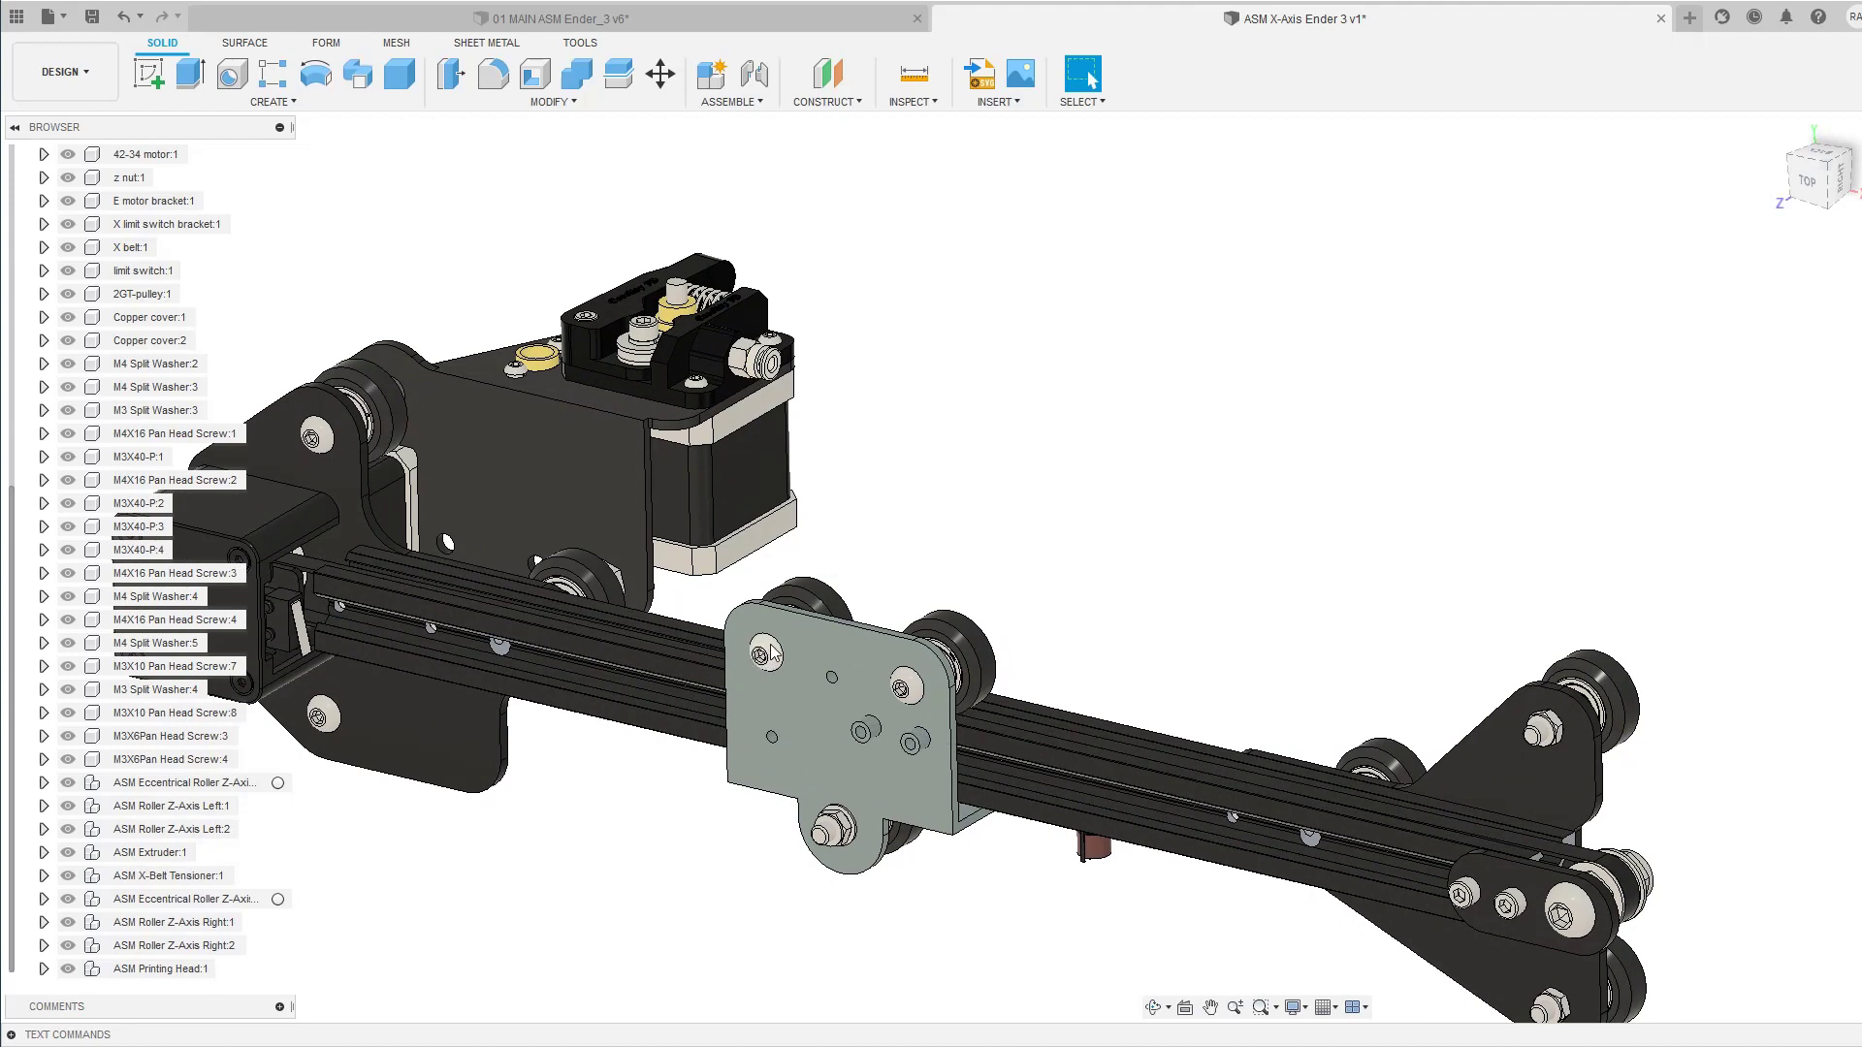
pyautogui.click(766, 654)
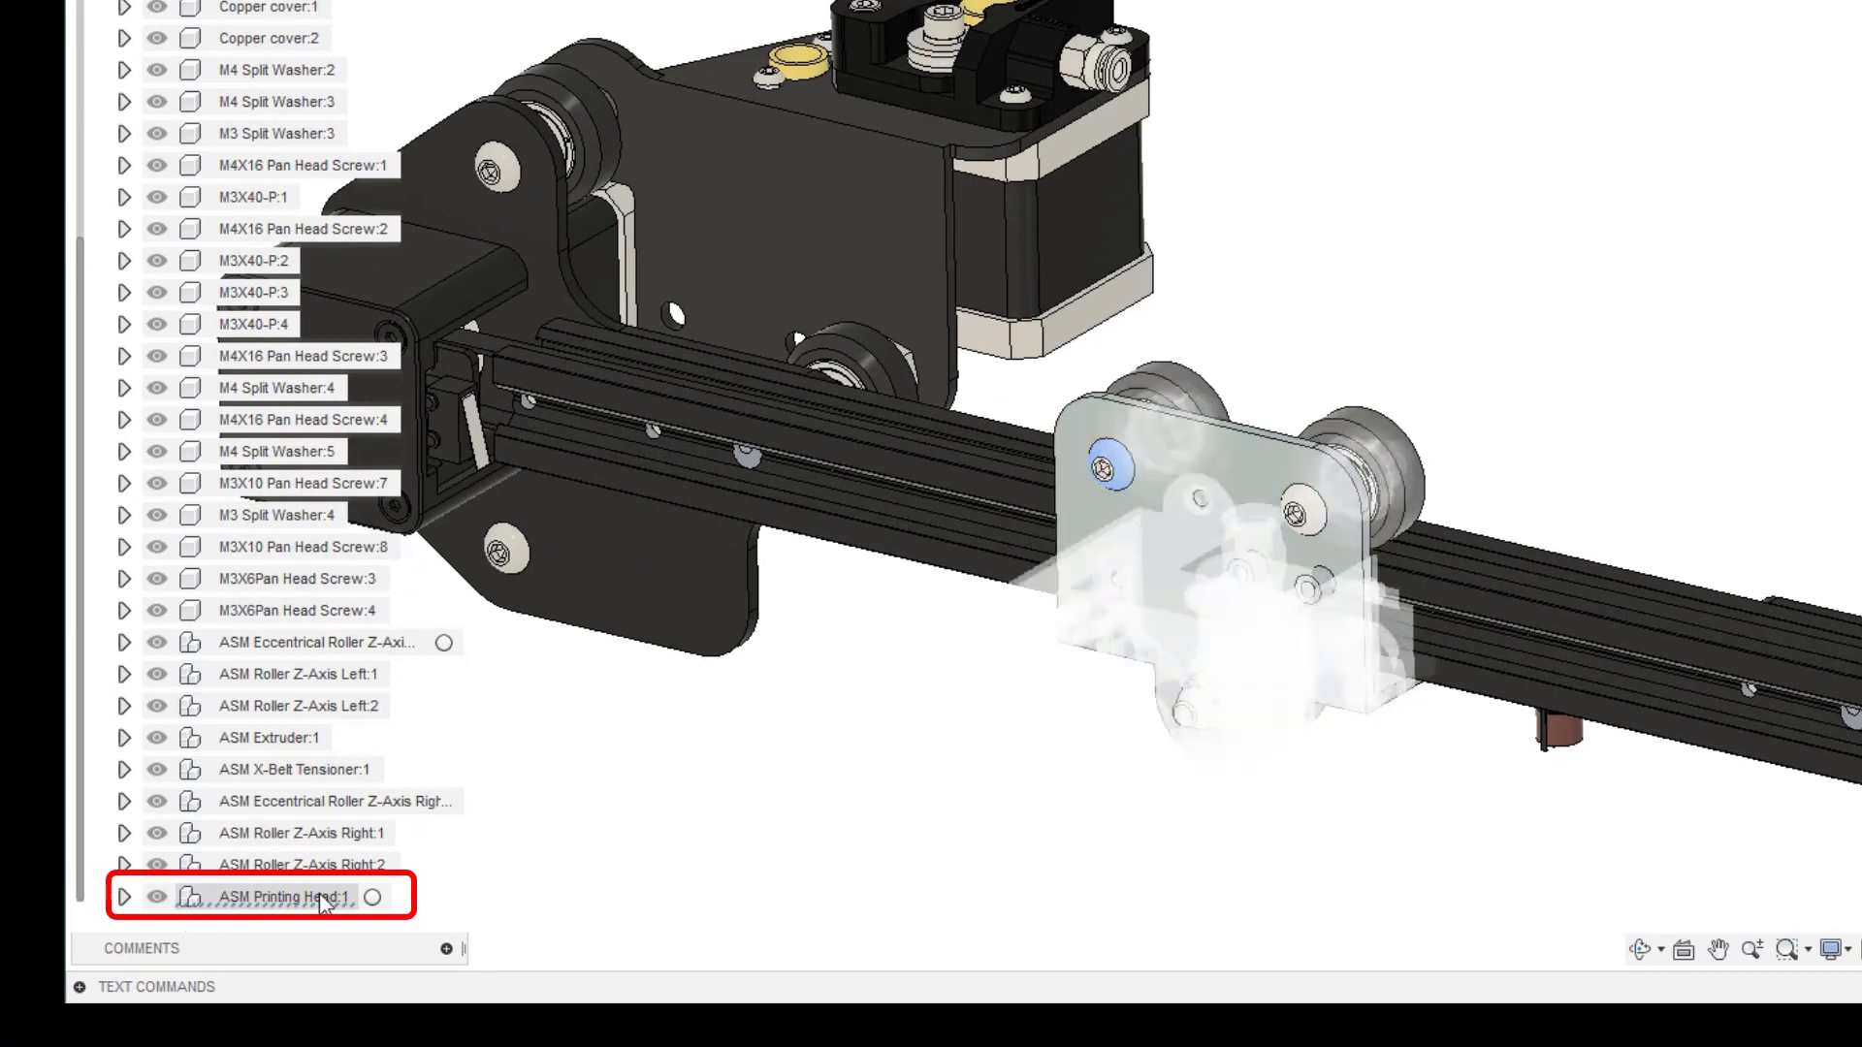
pyautogui.click(124, 898)
pyautogui.scroll(-6, 291, 582)
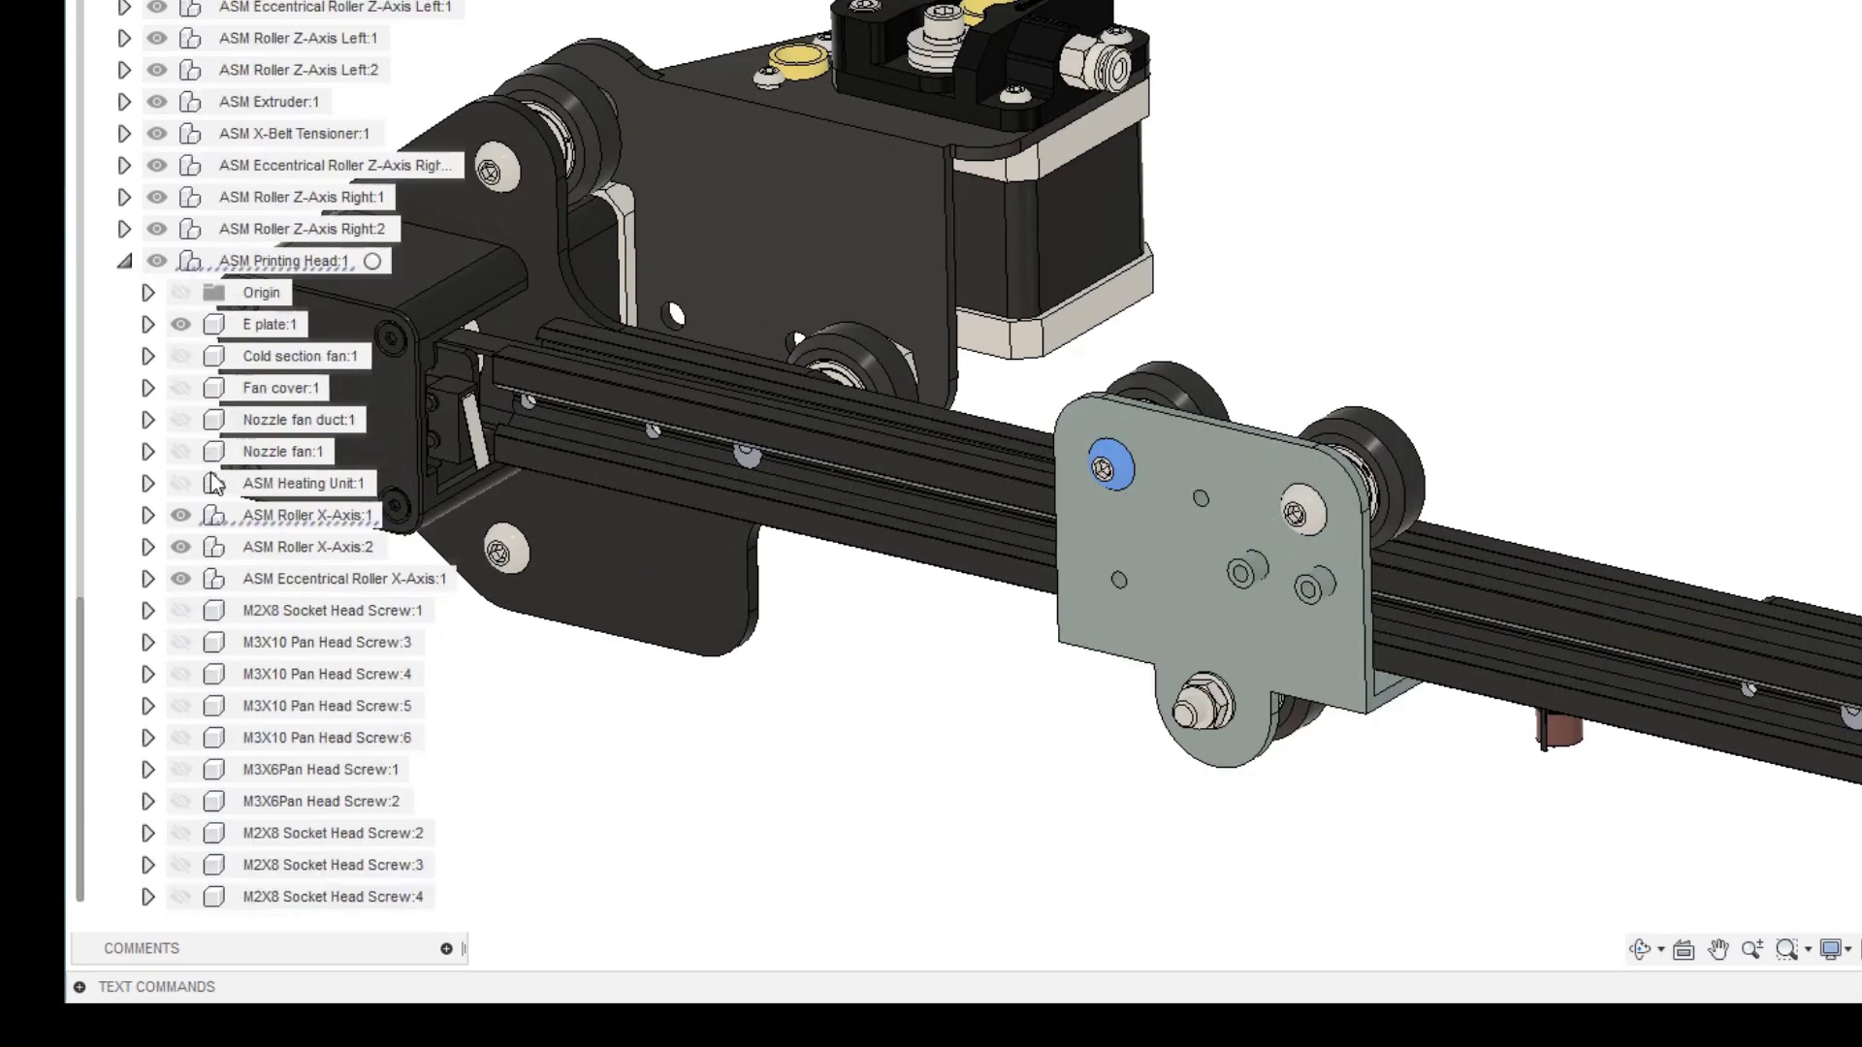
pyautogui.click(148, 515)
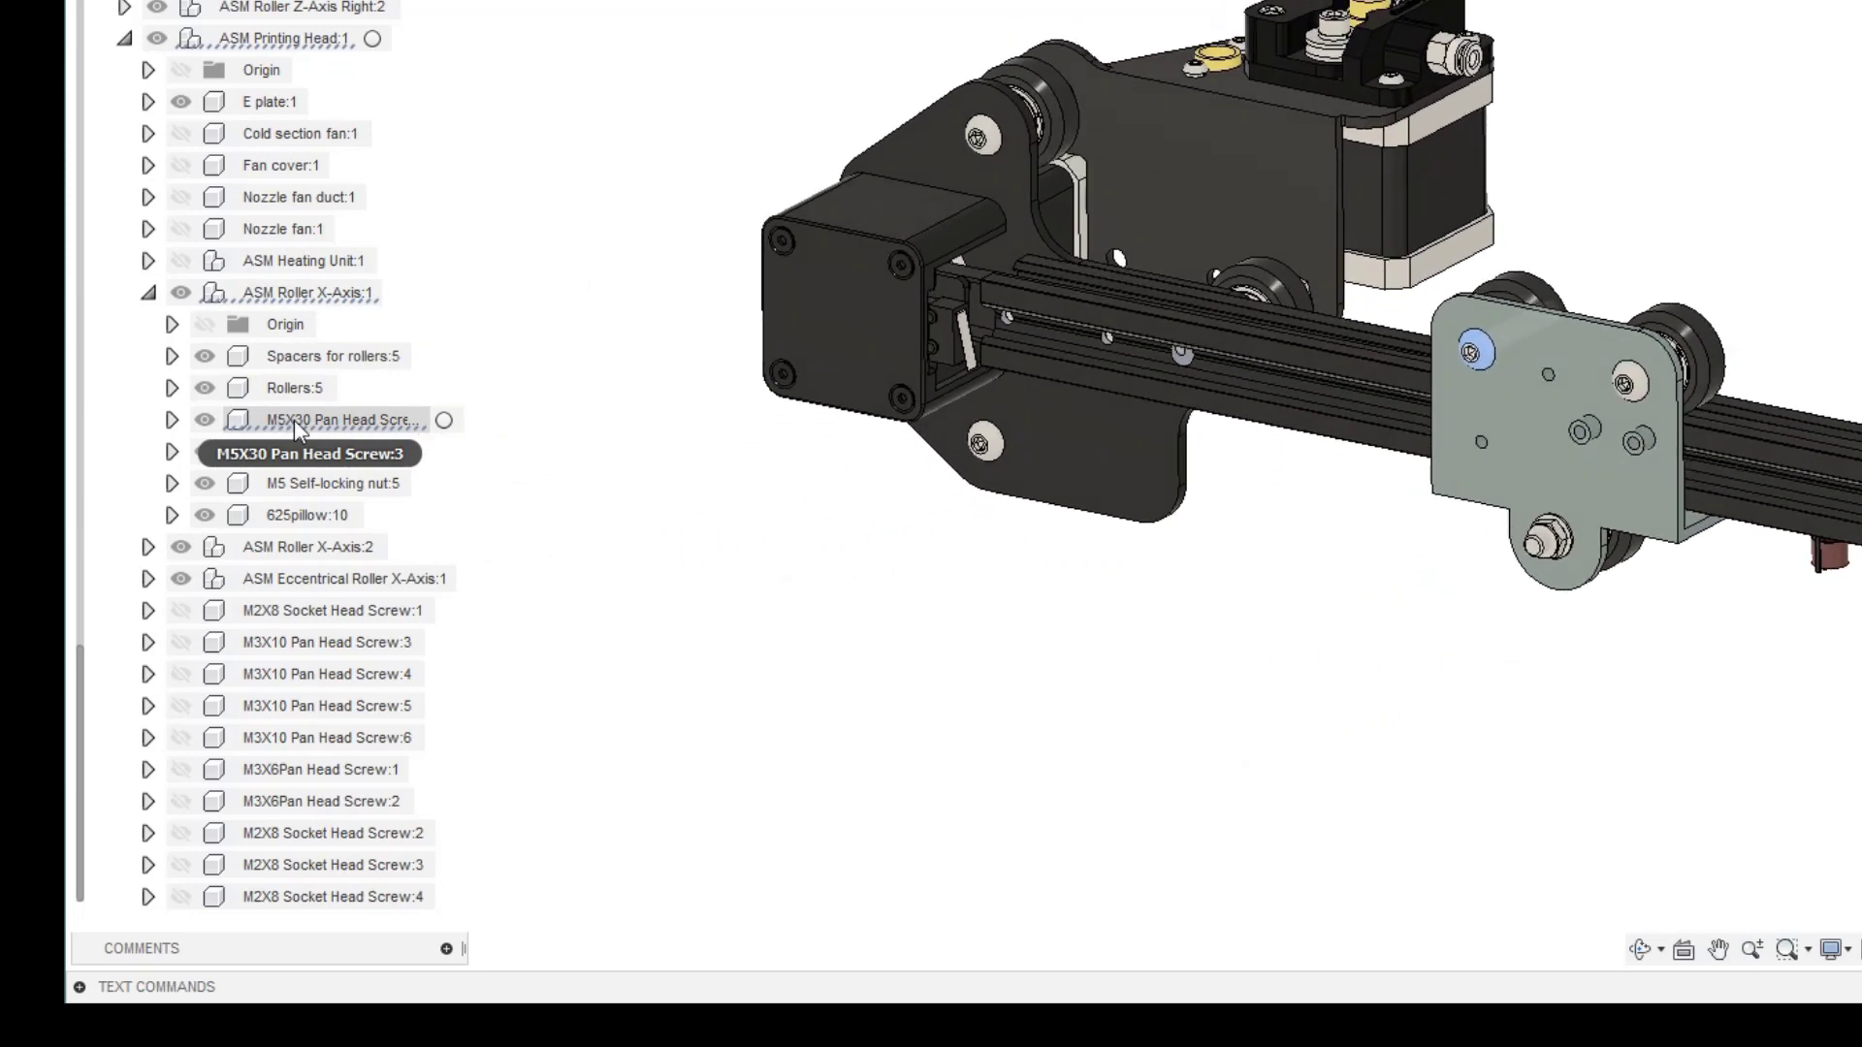
pyautogui.click(322, 421)
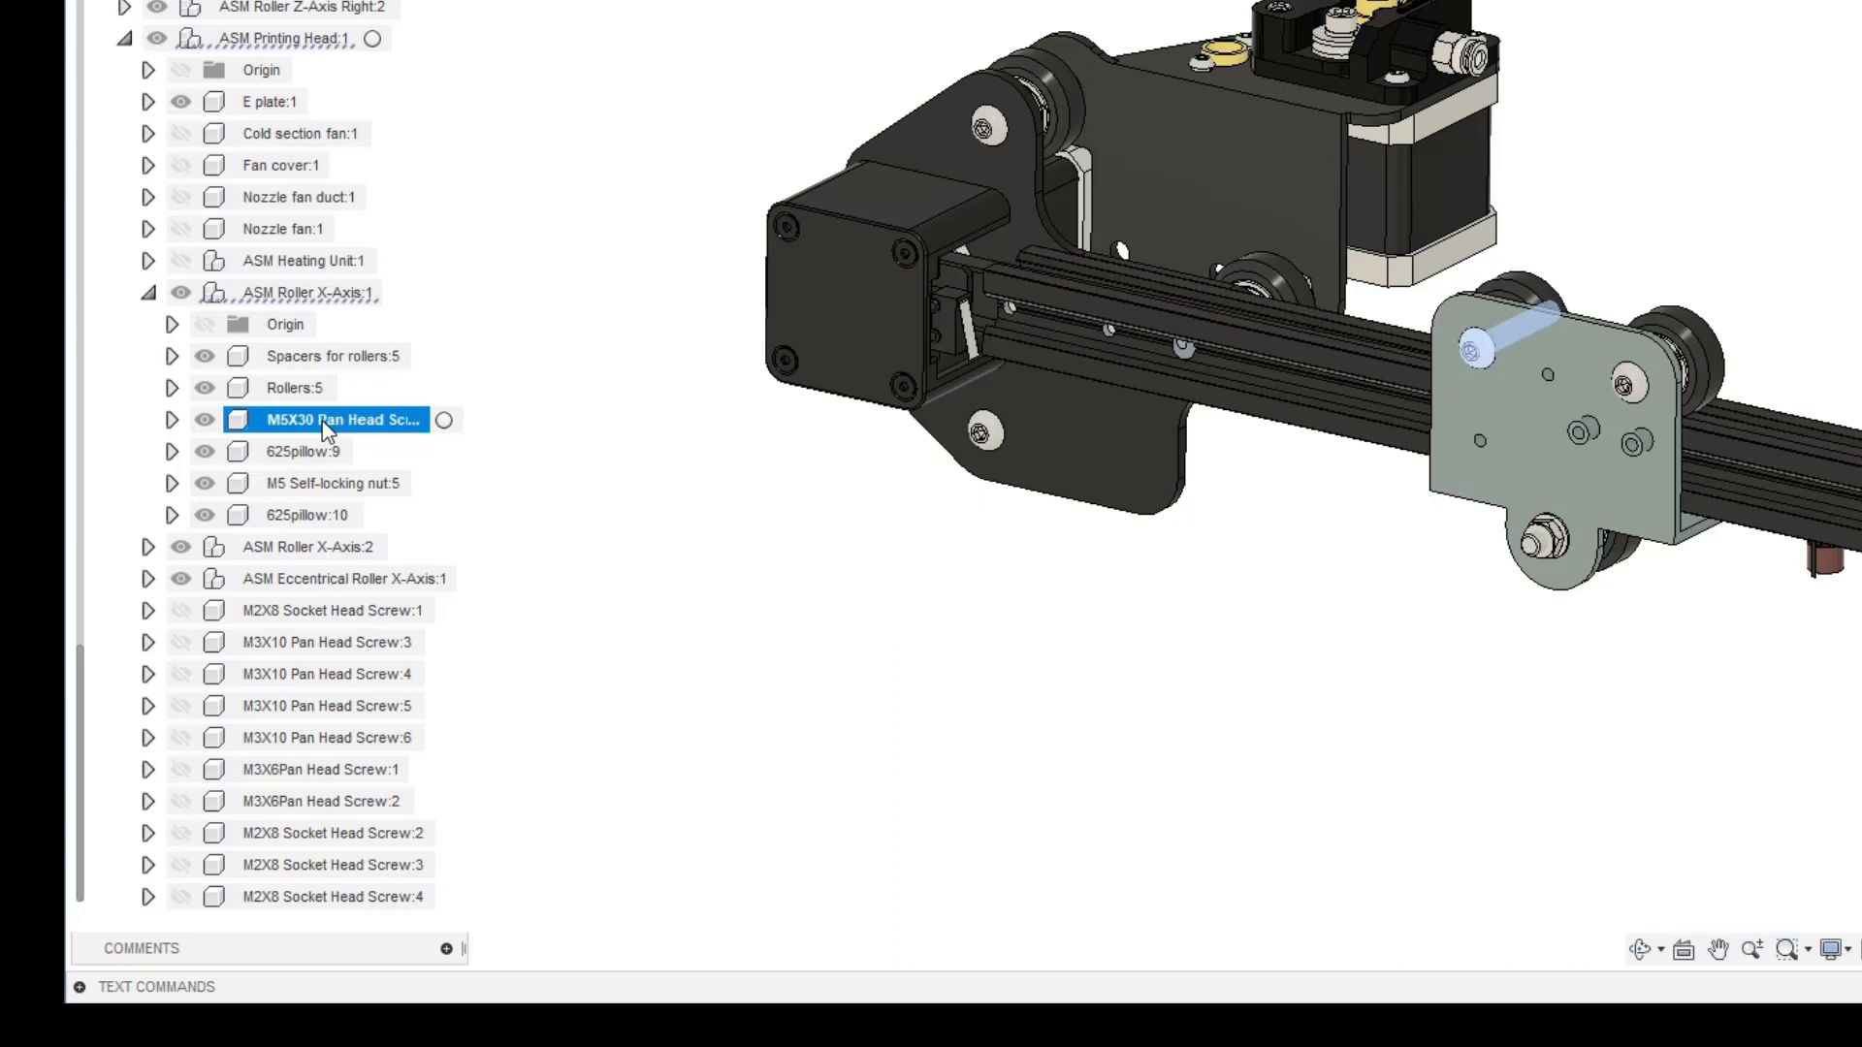
pyautogui.rightClick(325, 431)
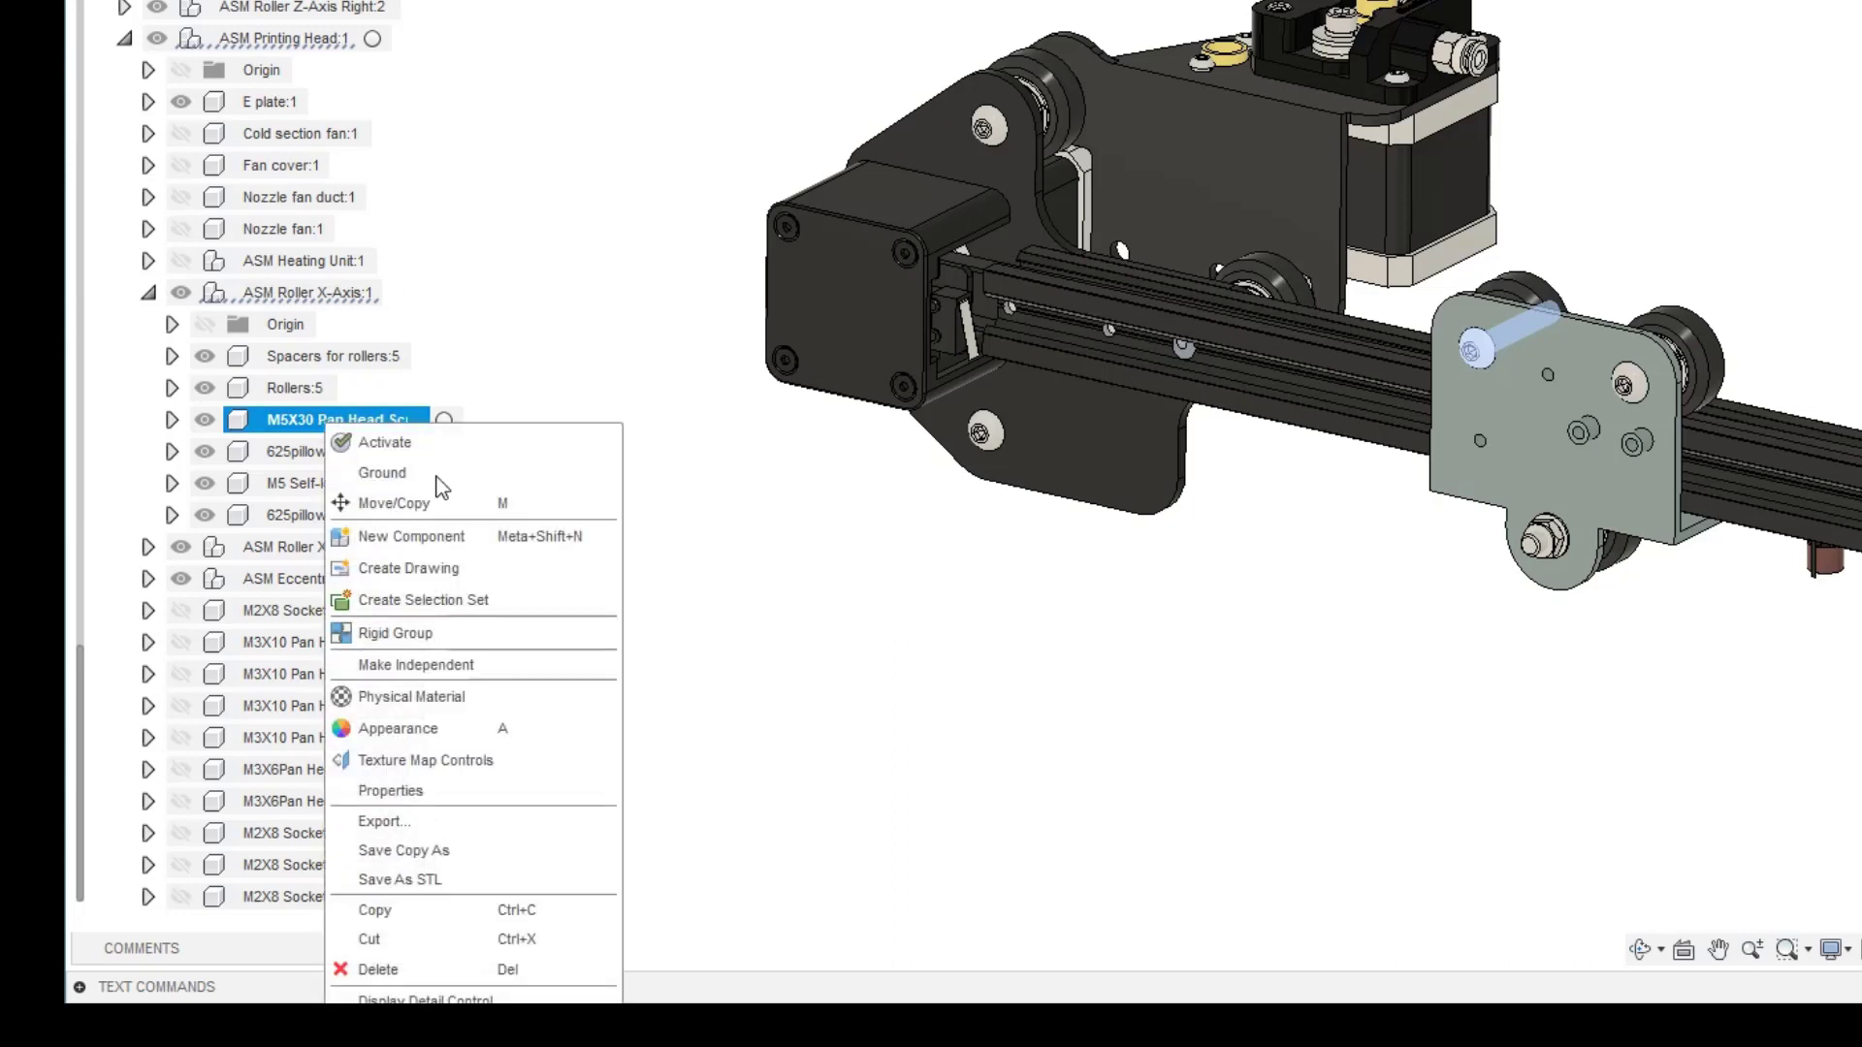
pyautogui.click(376, 914)
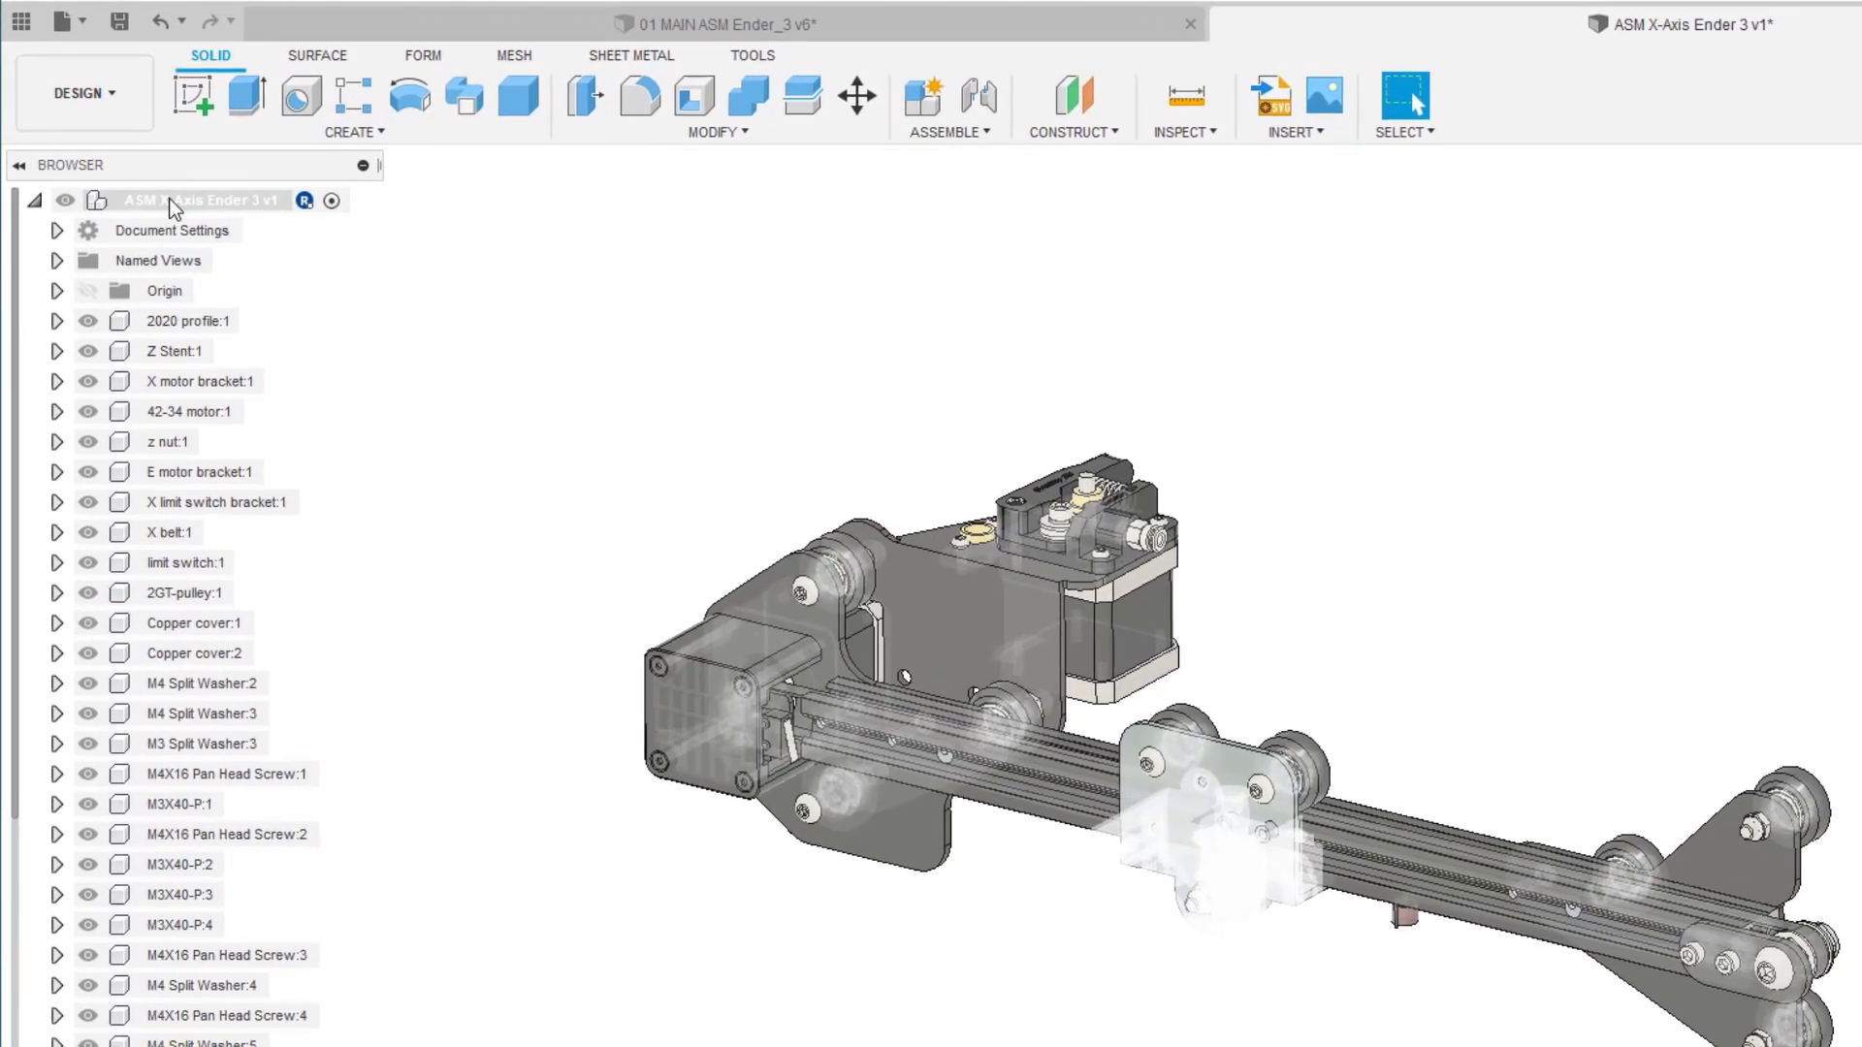
# Step: Paste the copied M5X30 Pan Head Screw into the ASM Extruder subassembly as another instance of the same component
pyautogui.doubleClick(171, 200)
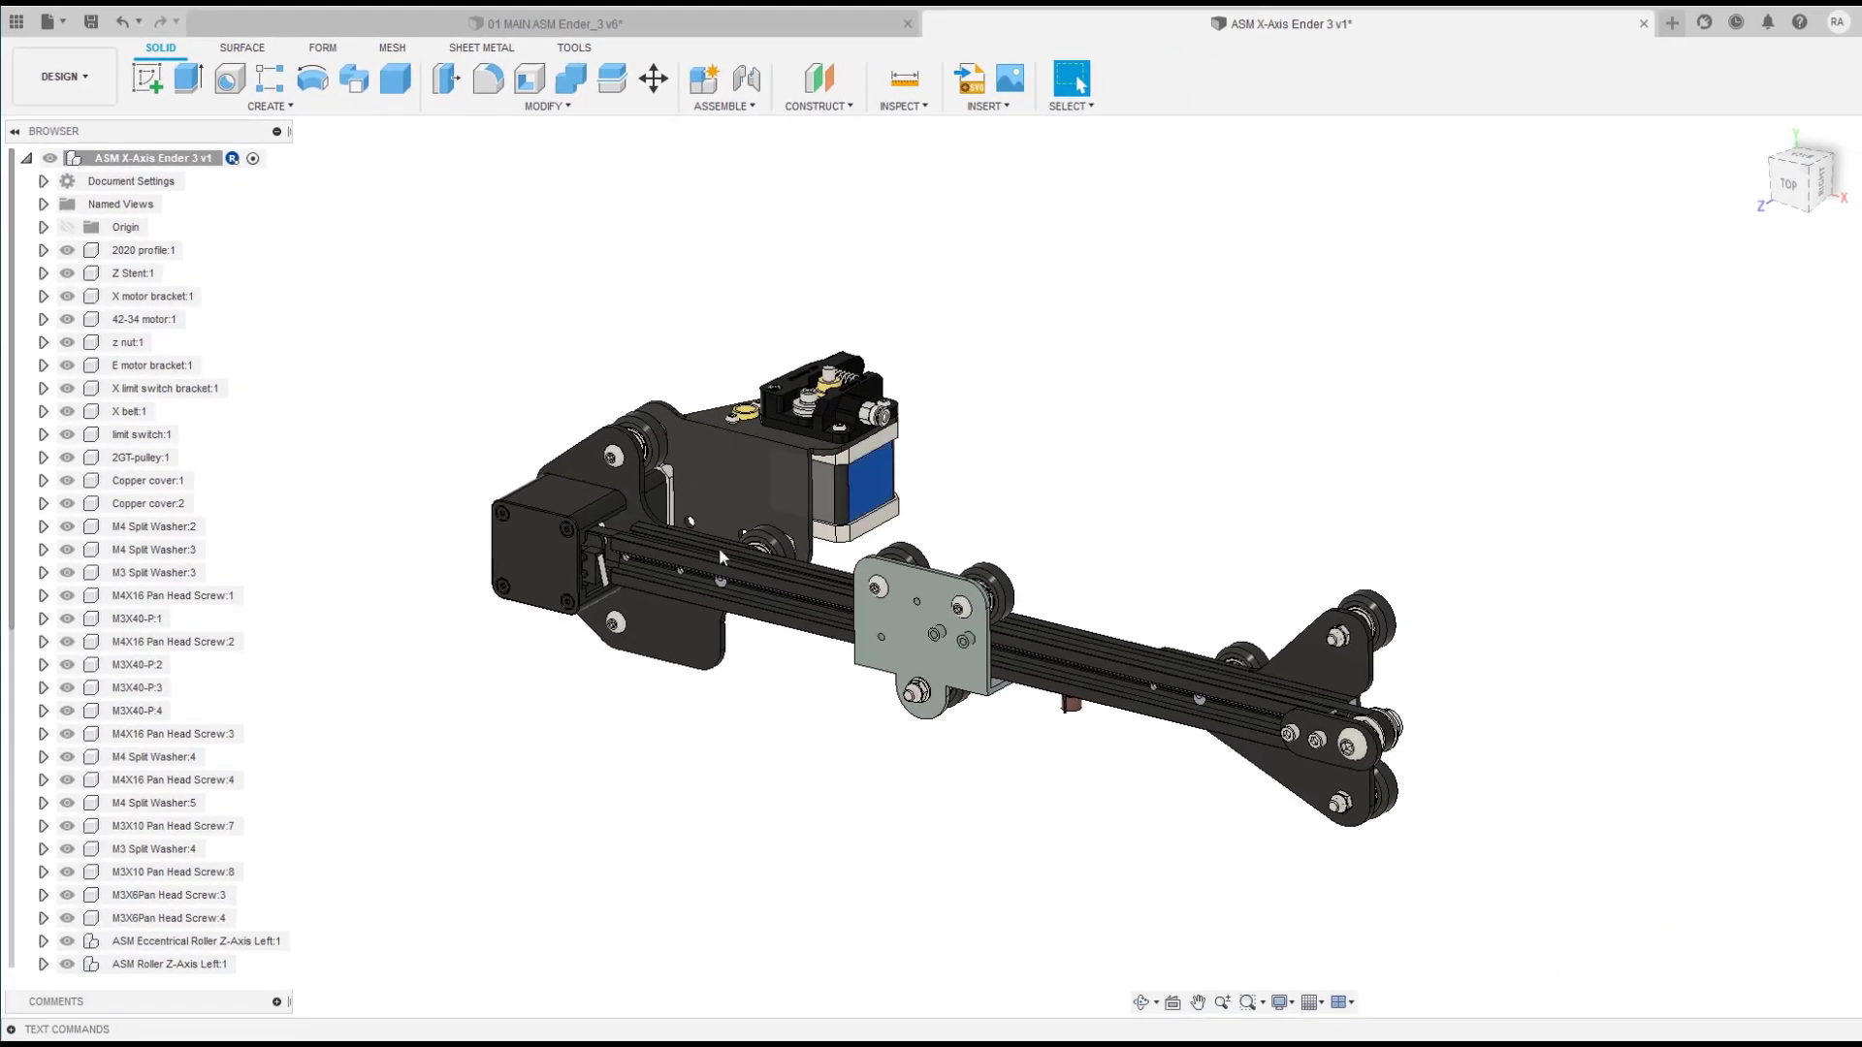
pyautogui.scroll(-3, 138, 596)
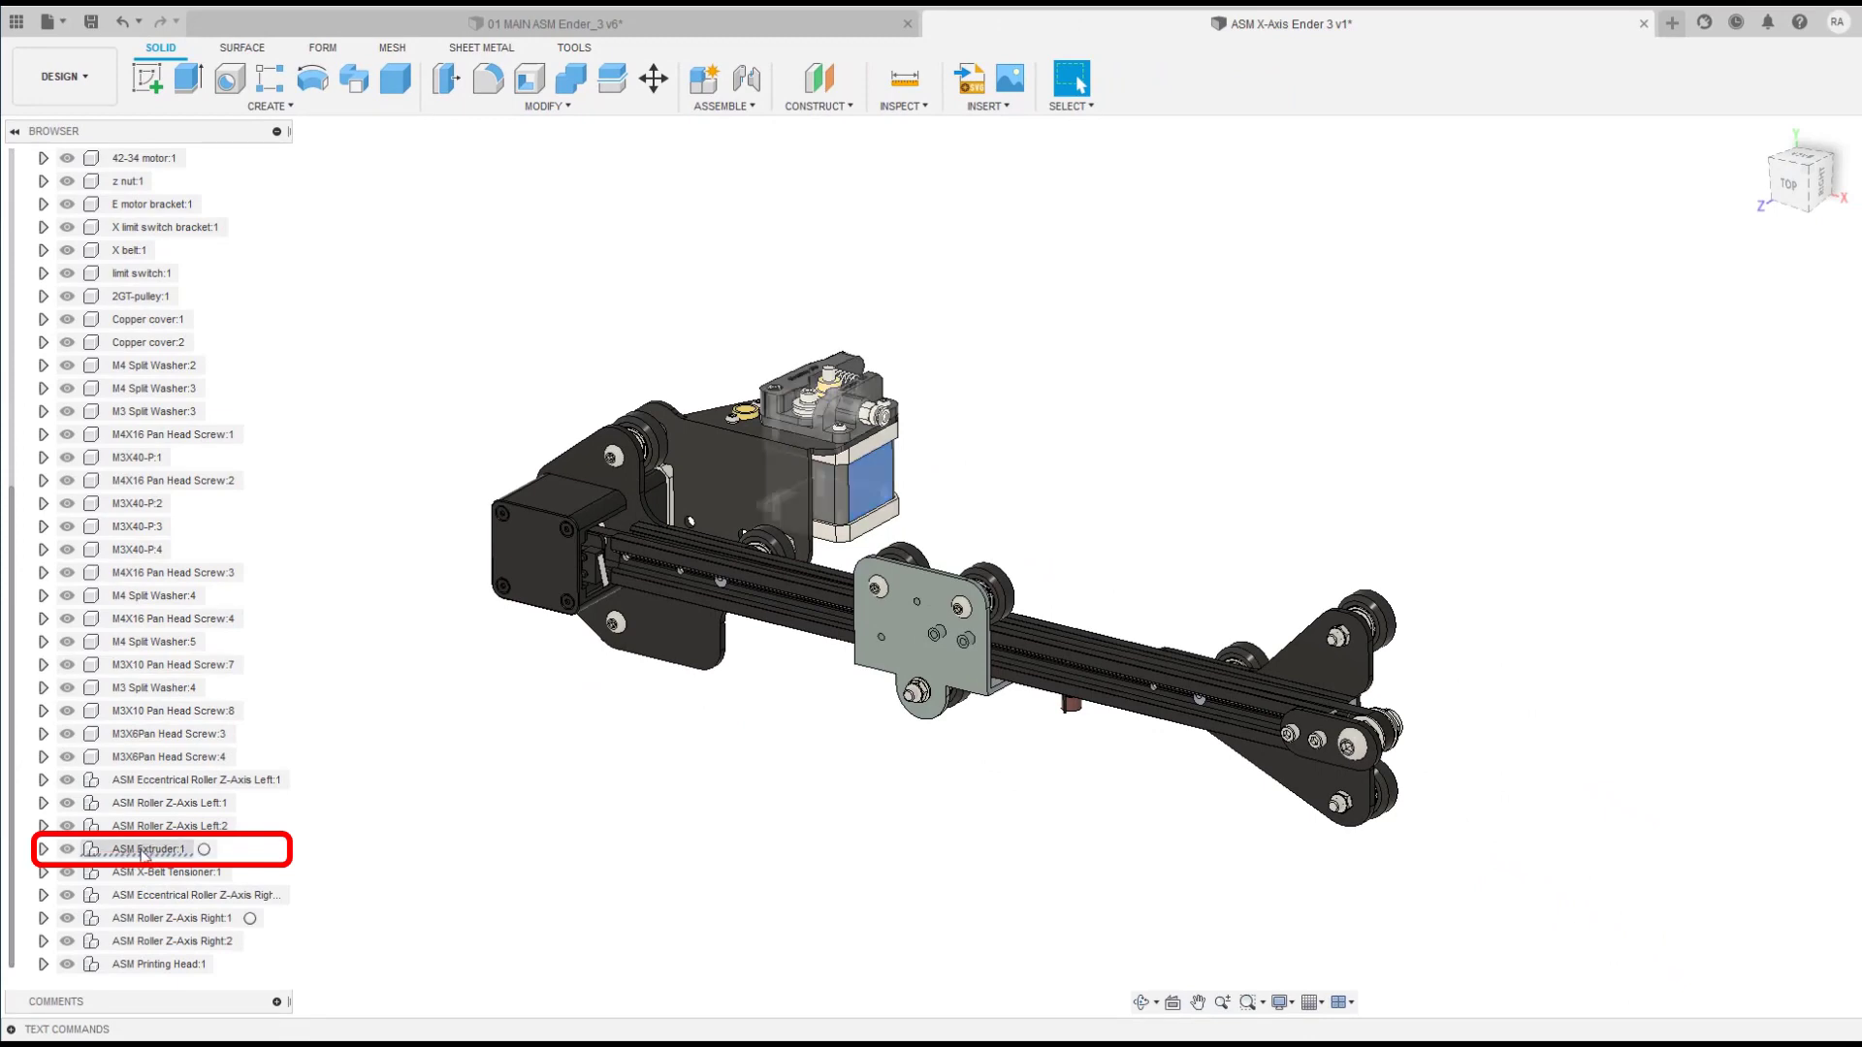
pyautogui.click(43, 850)
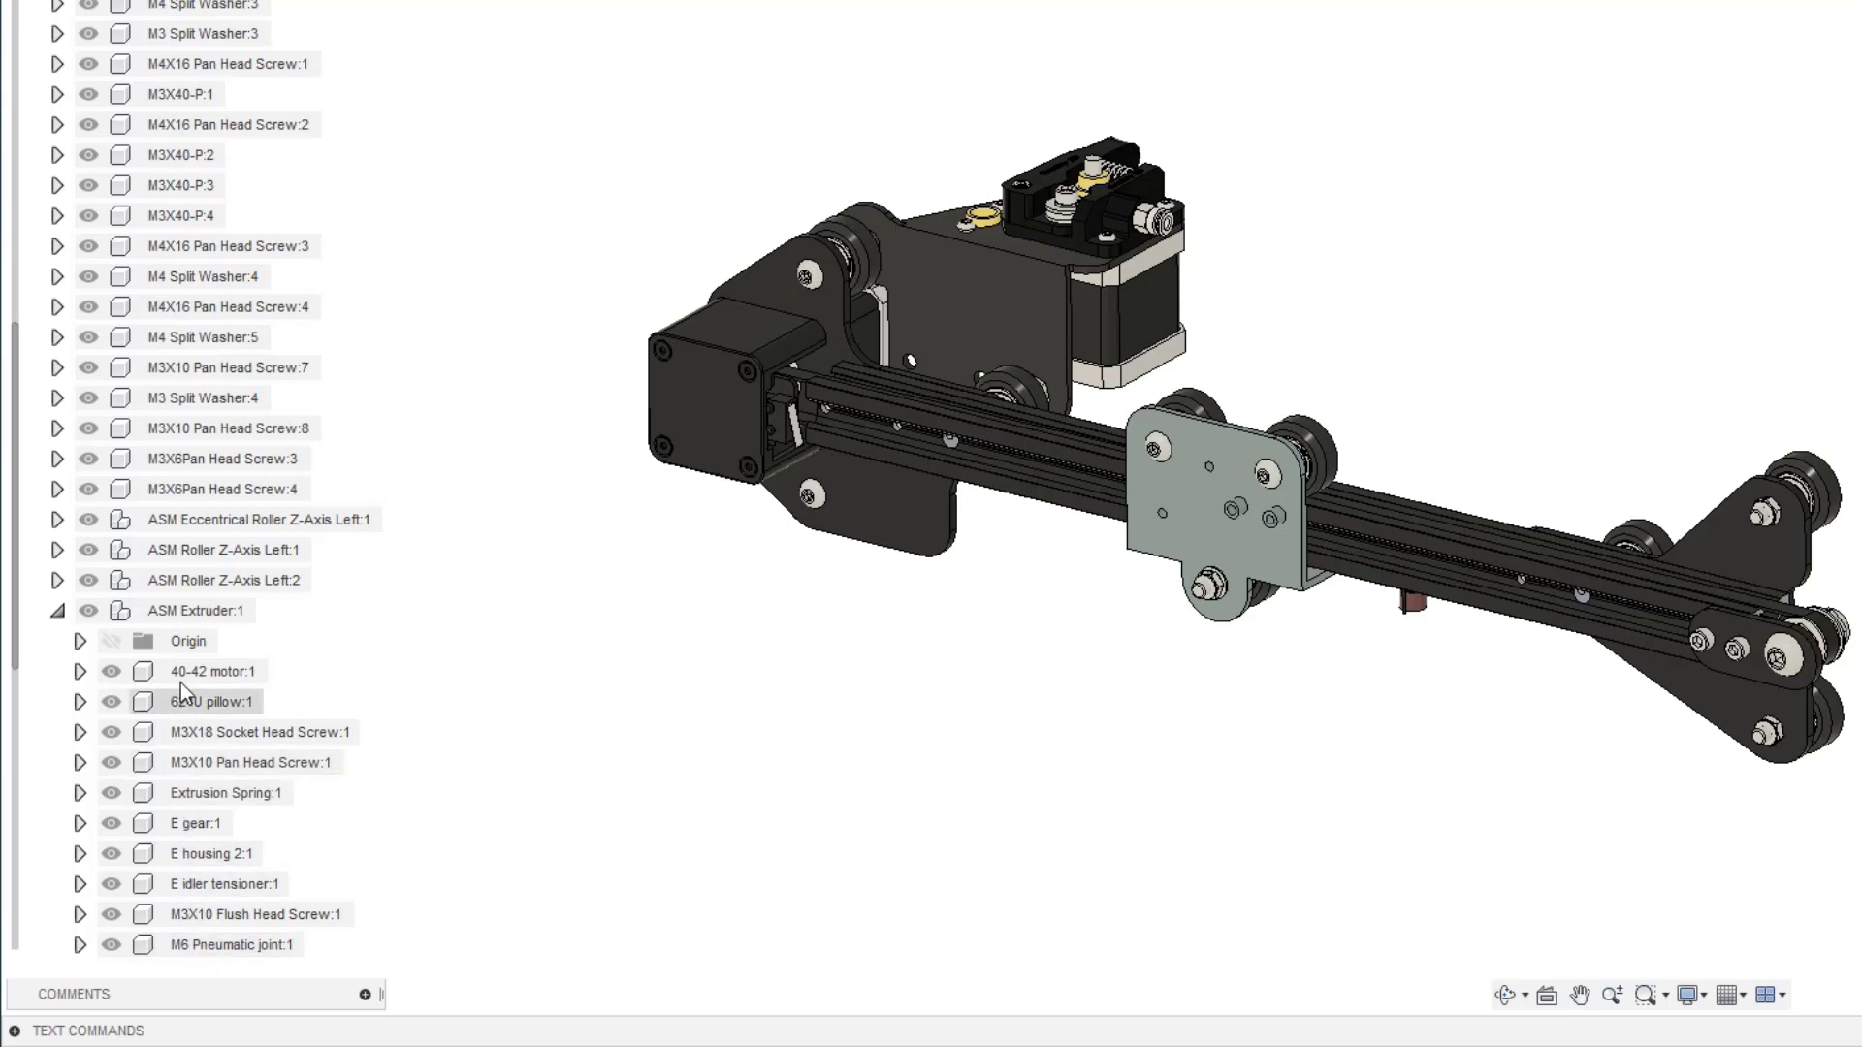
pyautogui.rightClick(173, 619)
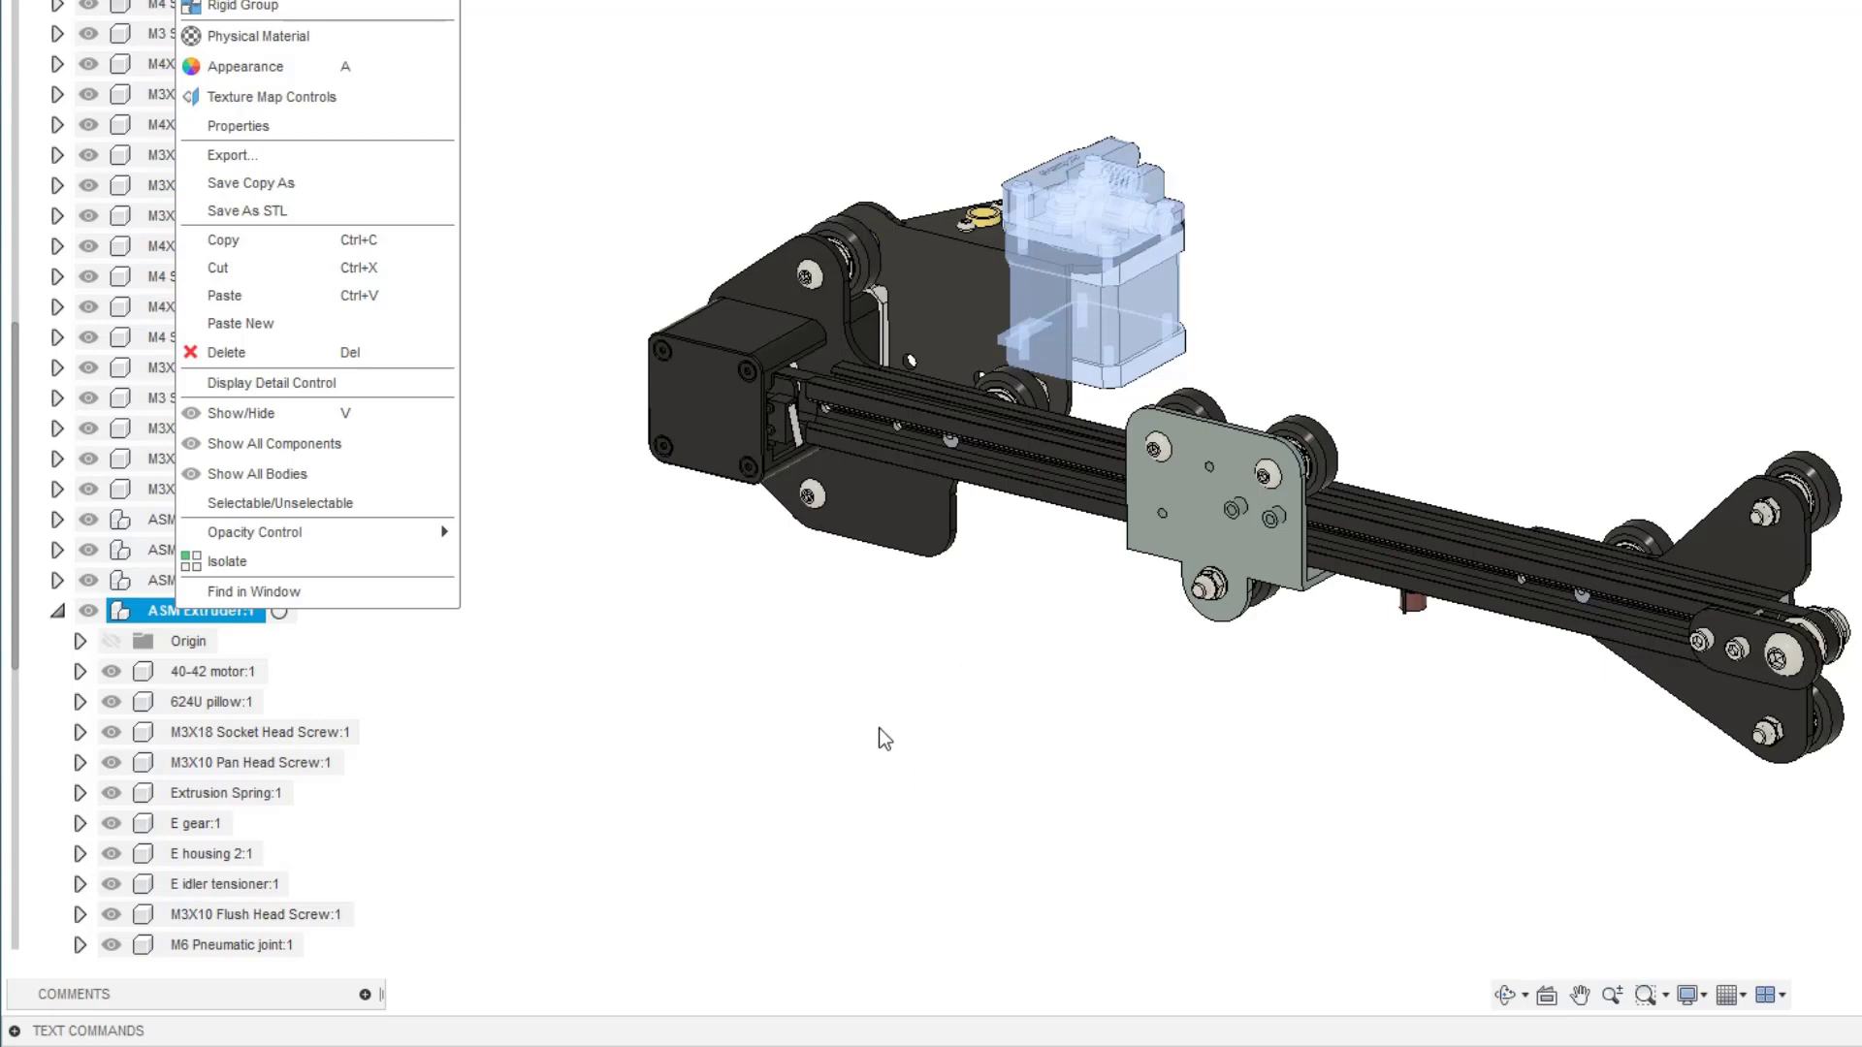
pyautogui.click(231, 294)
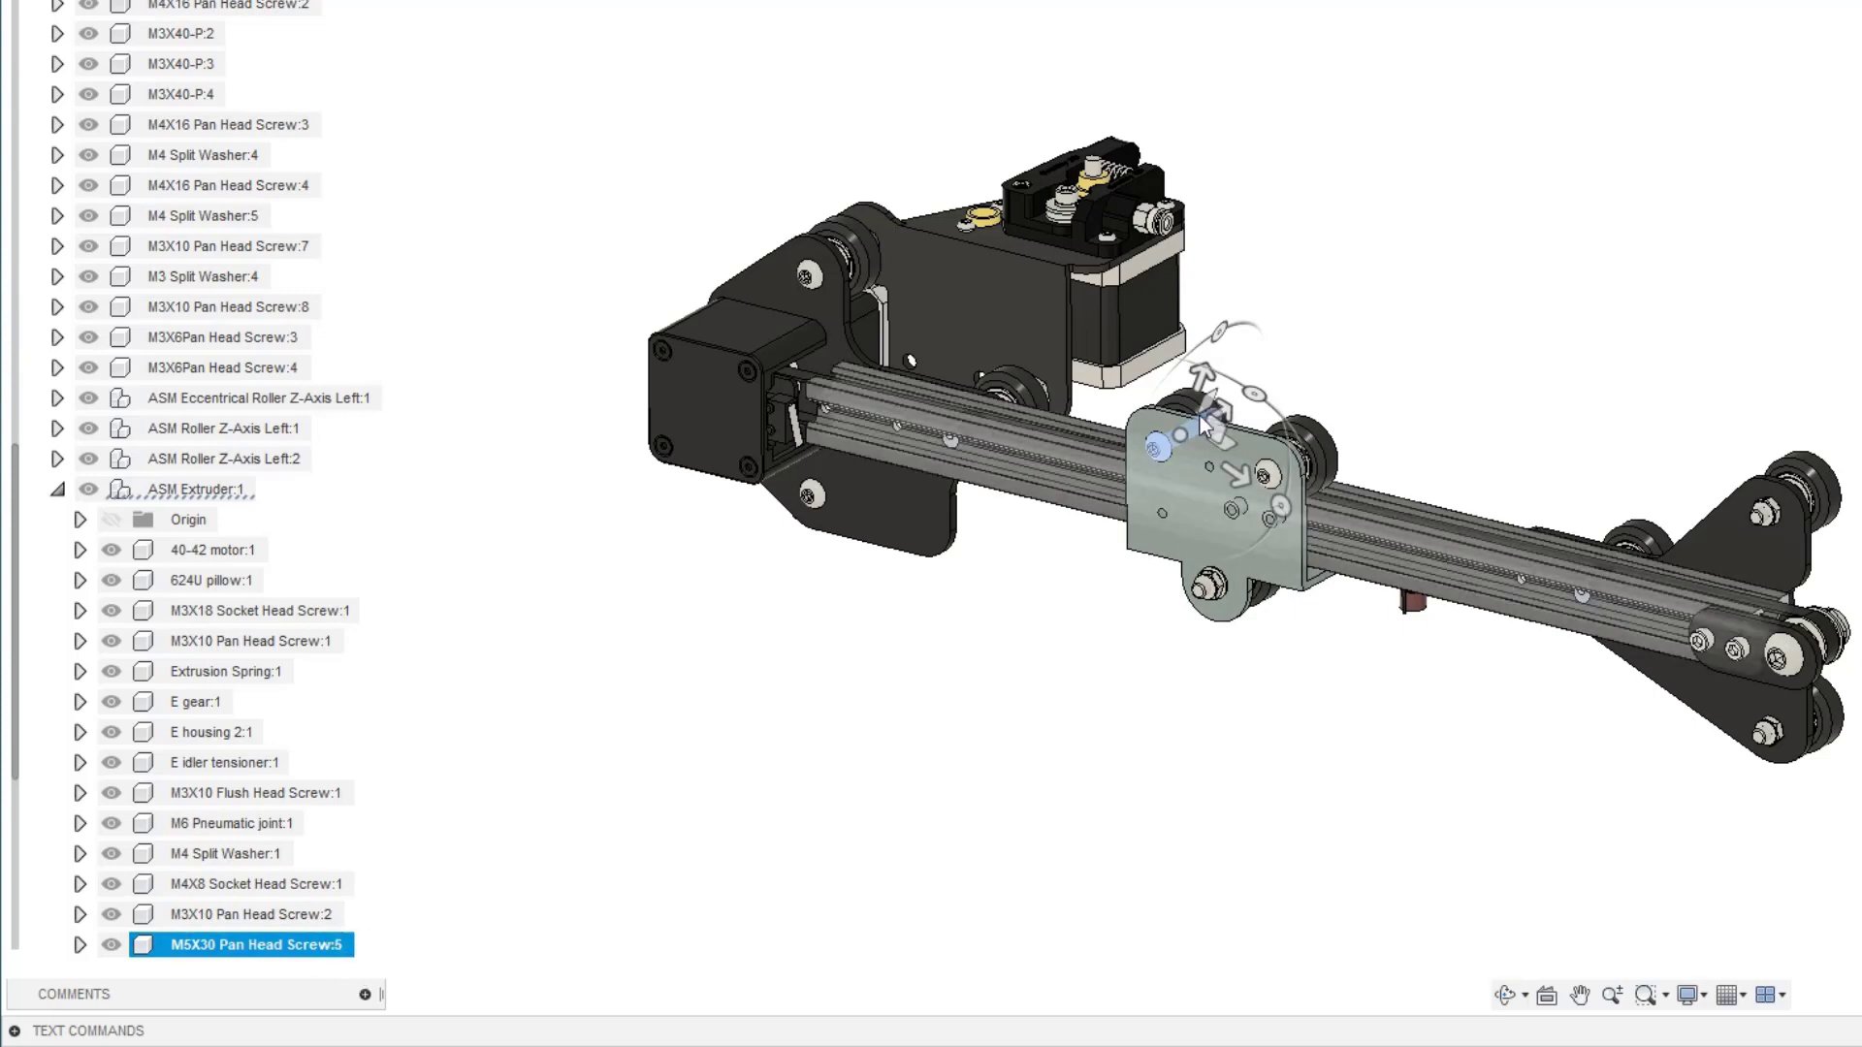
pyautogui.press('Escape')
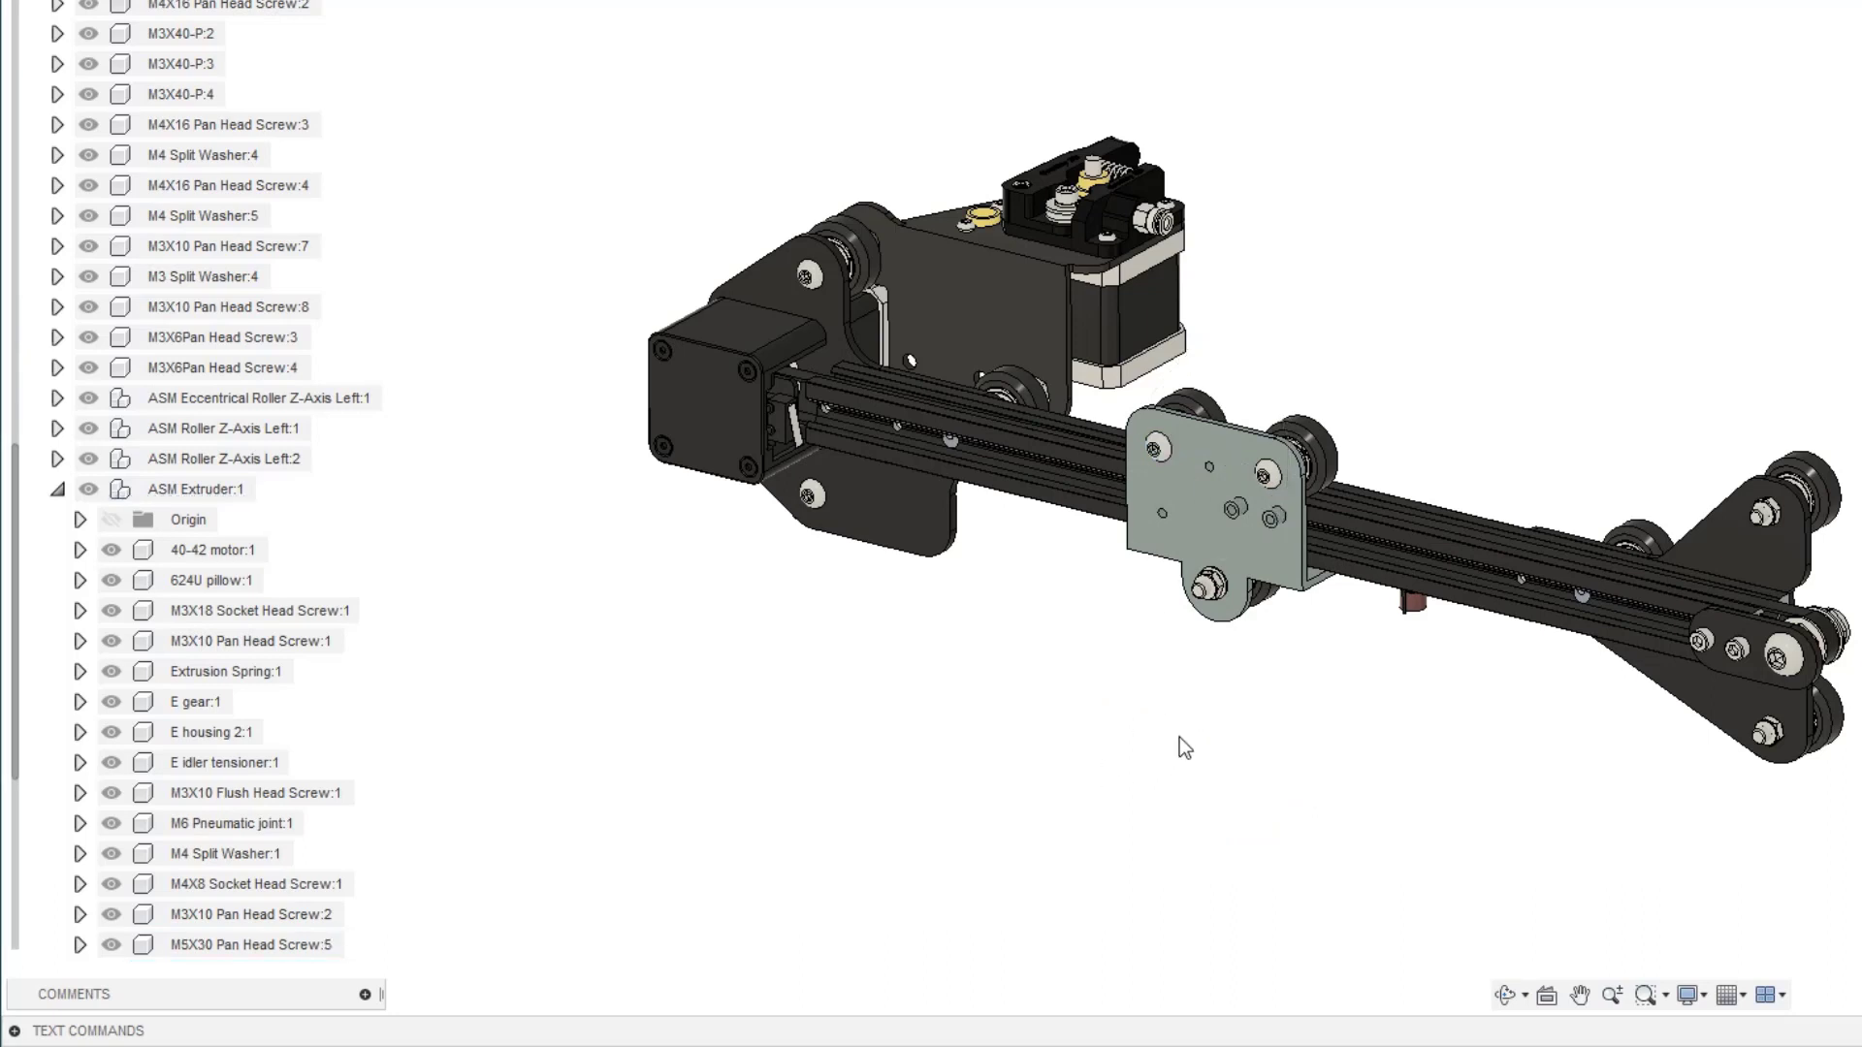
# Step: Use Paste New to add the M5X30 Pan Head Screw to ASM Extruder as an independent component, and highlight it for inspection
pyautogui.rightClick(170, 493)
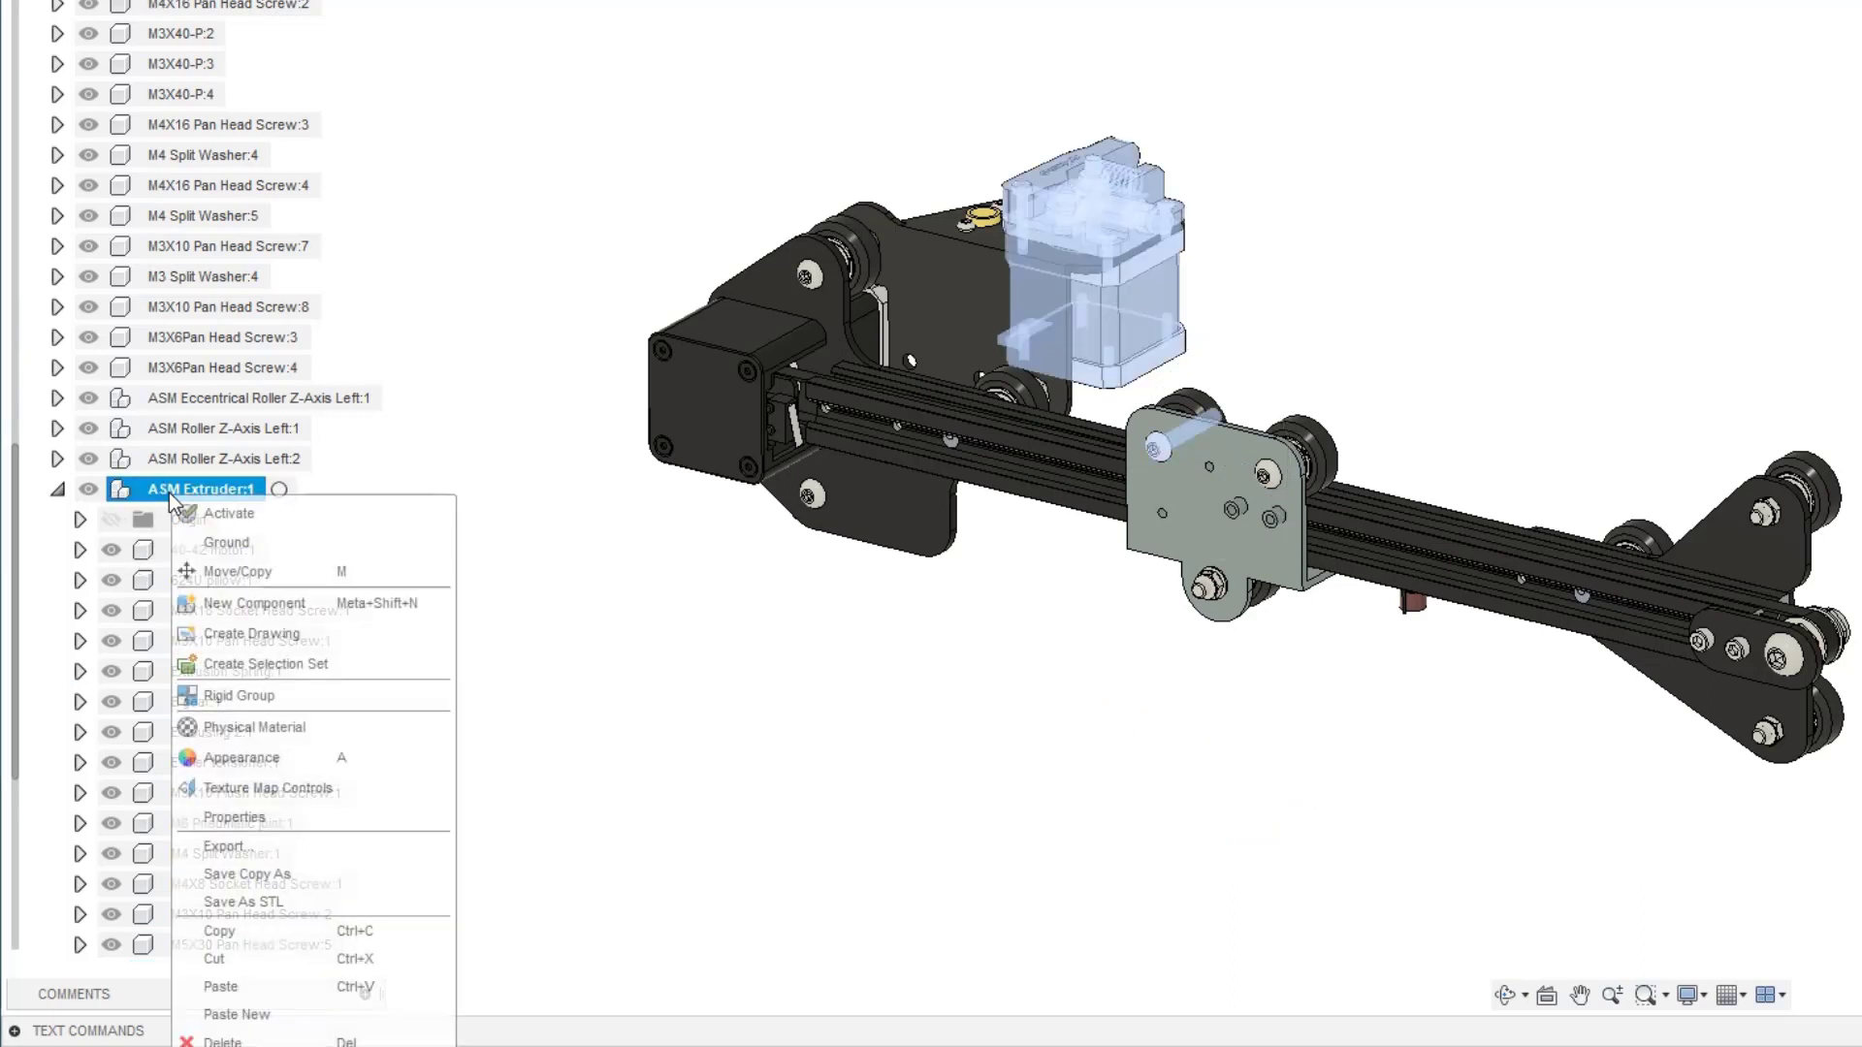
pyautogui.click(247, 1015)
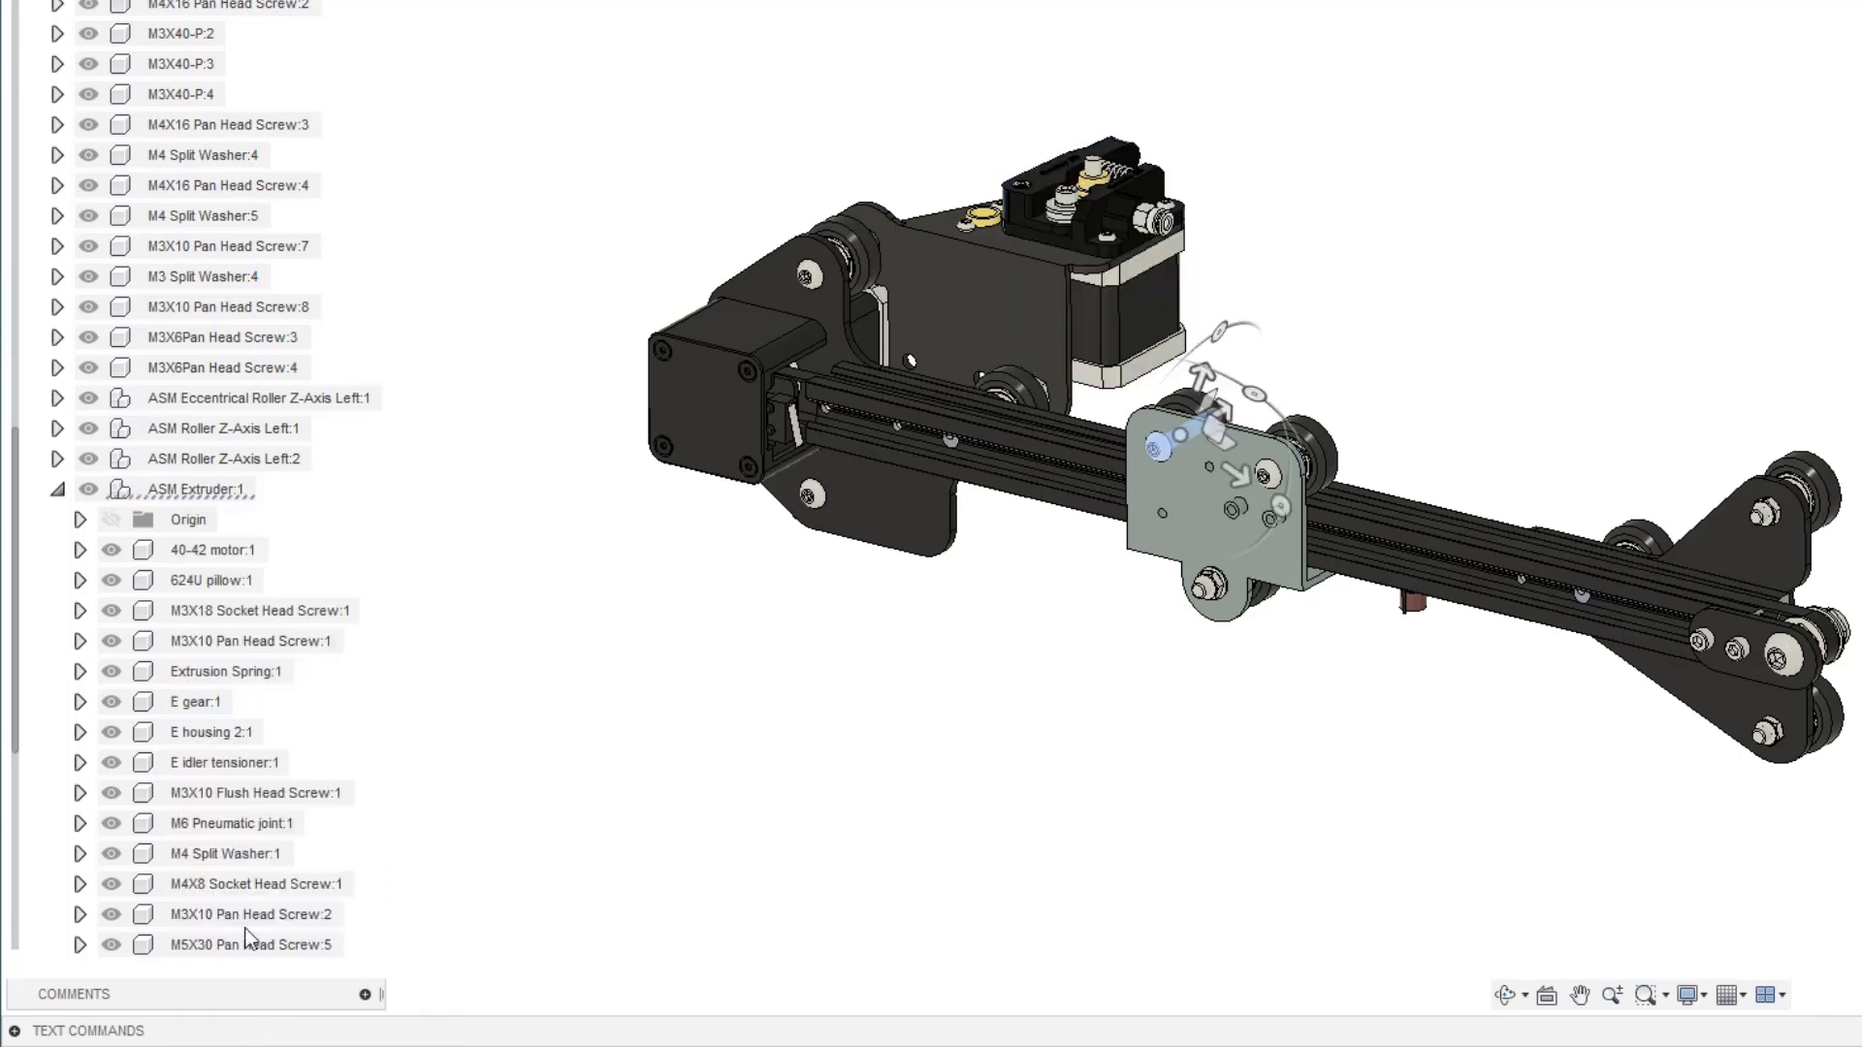
pyautogui.scroll(-3, 371, 595)
pyautogui.press('Return')
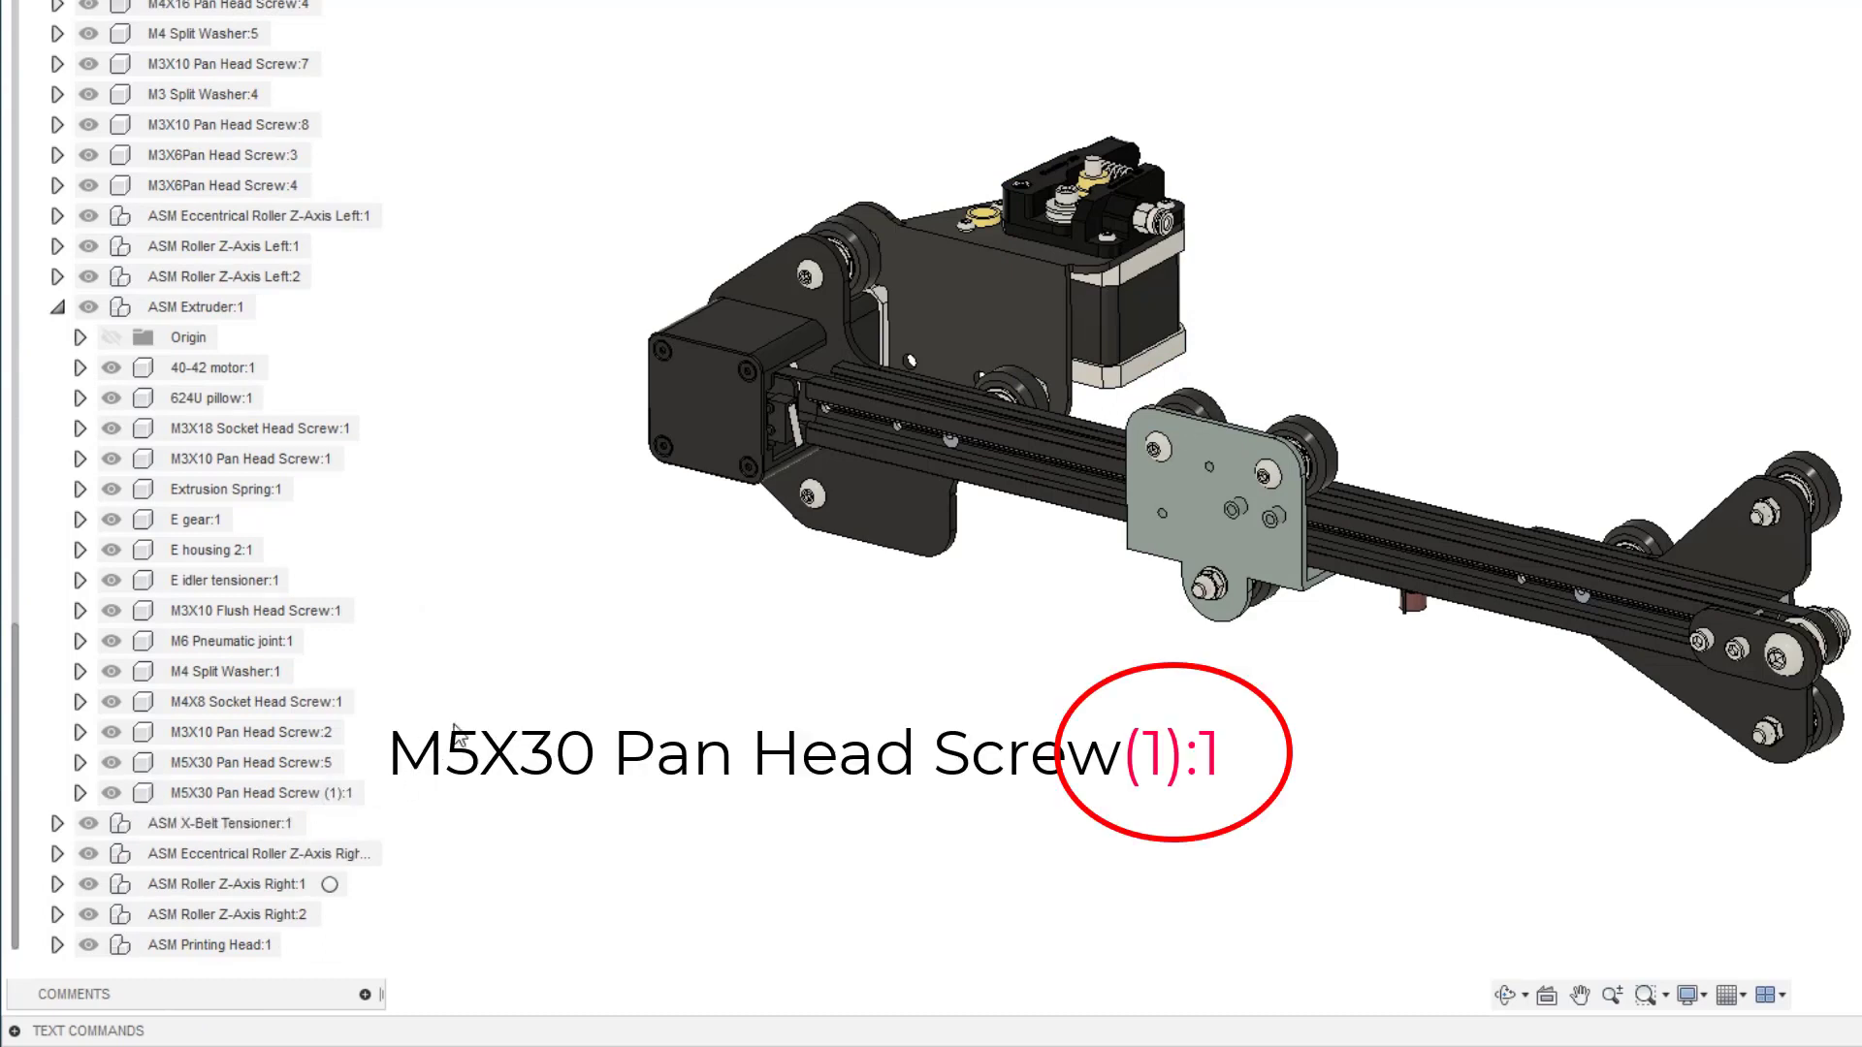
pyautogui.click(187, 798)
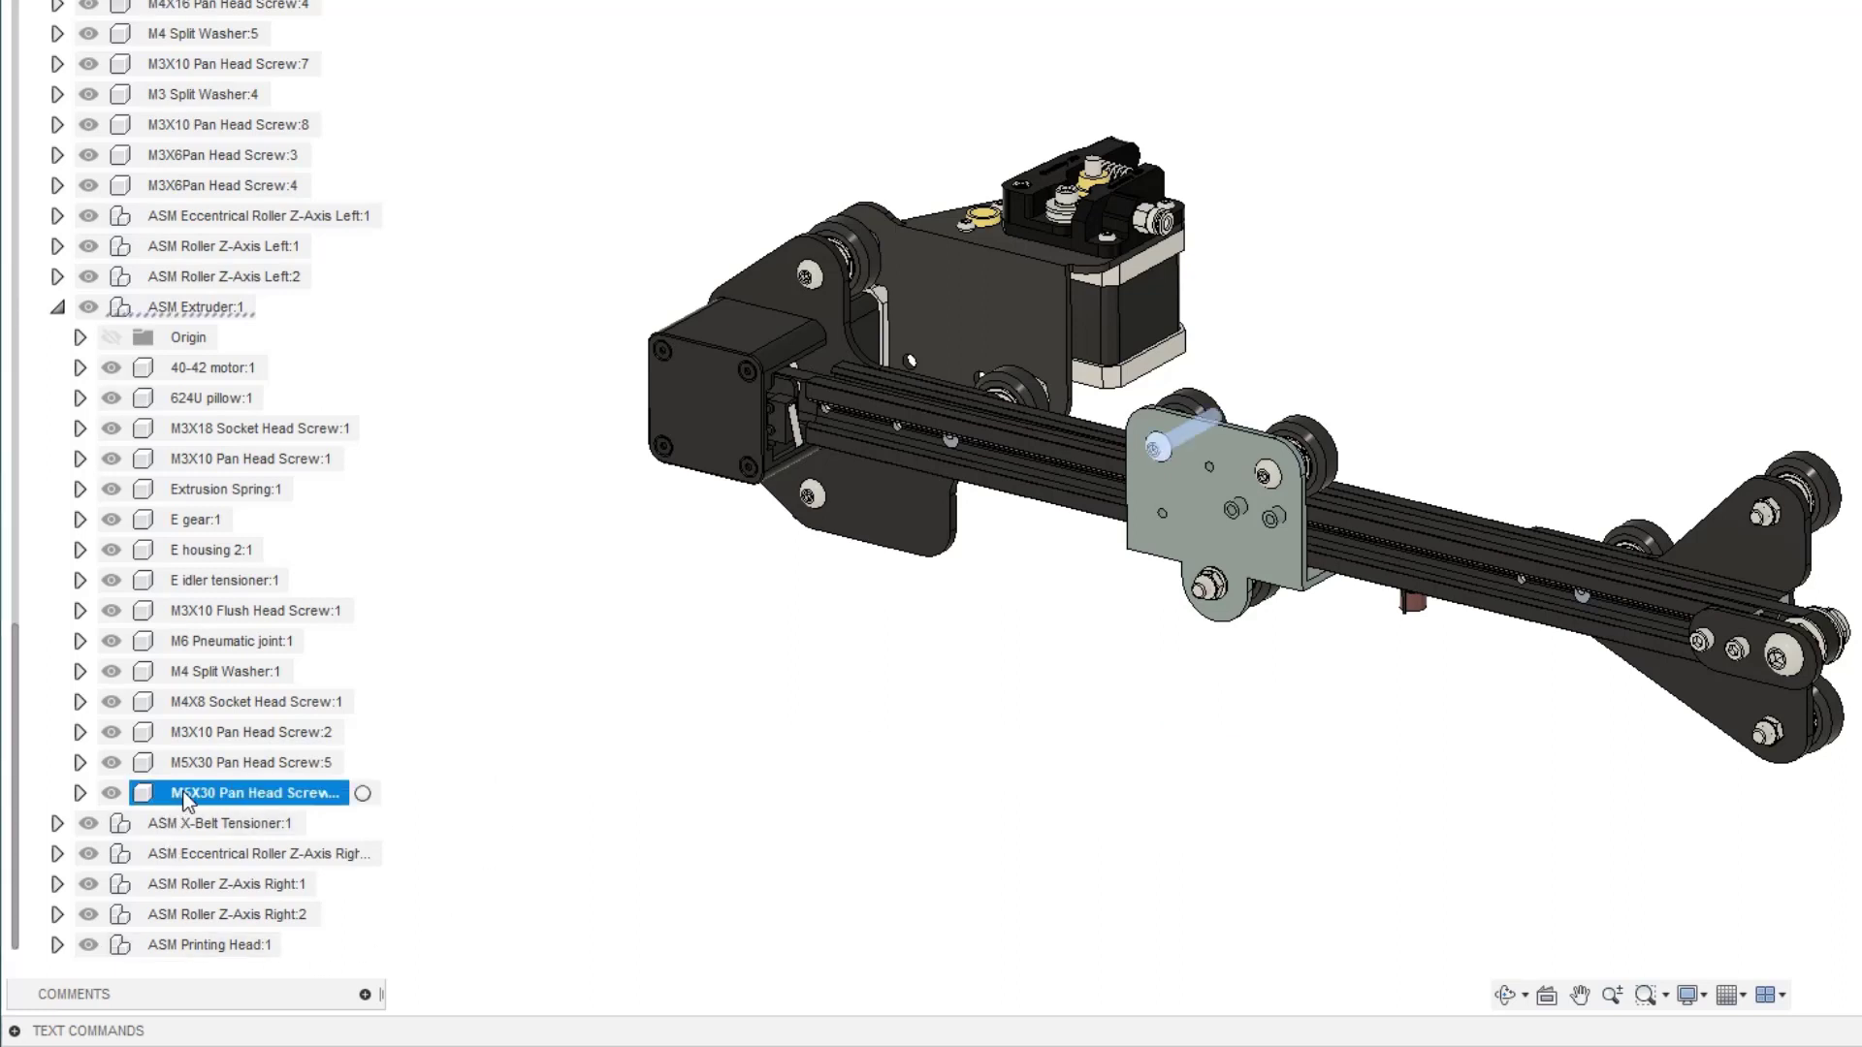
pyautogui.click(714, 731)
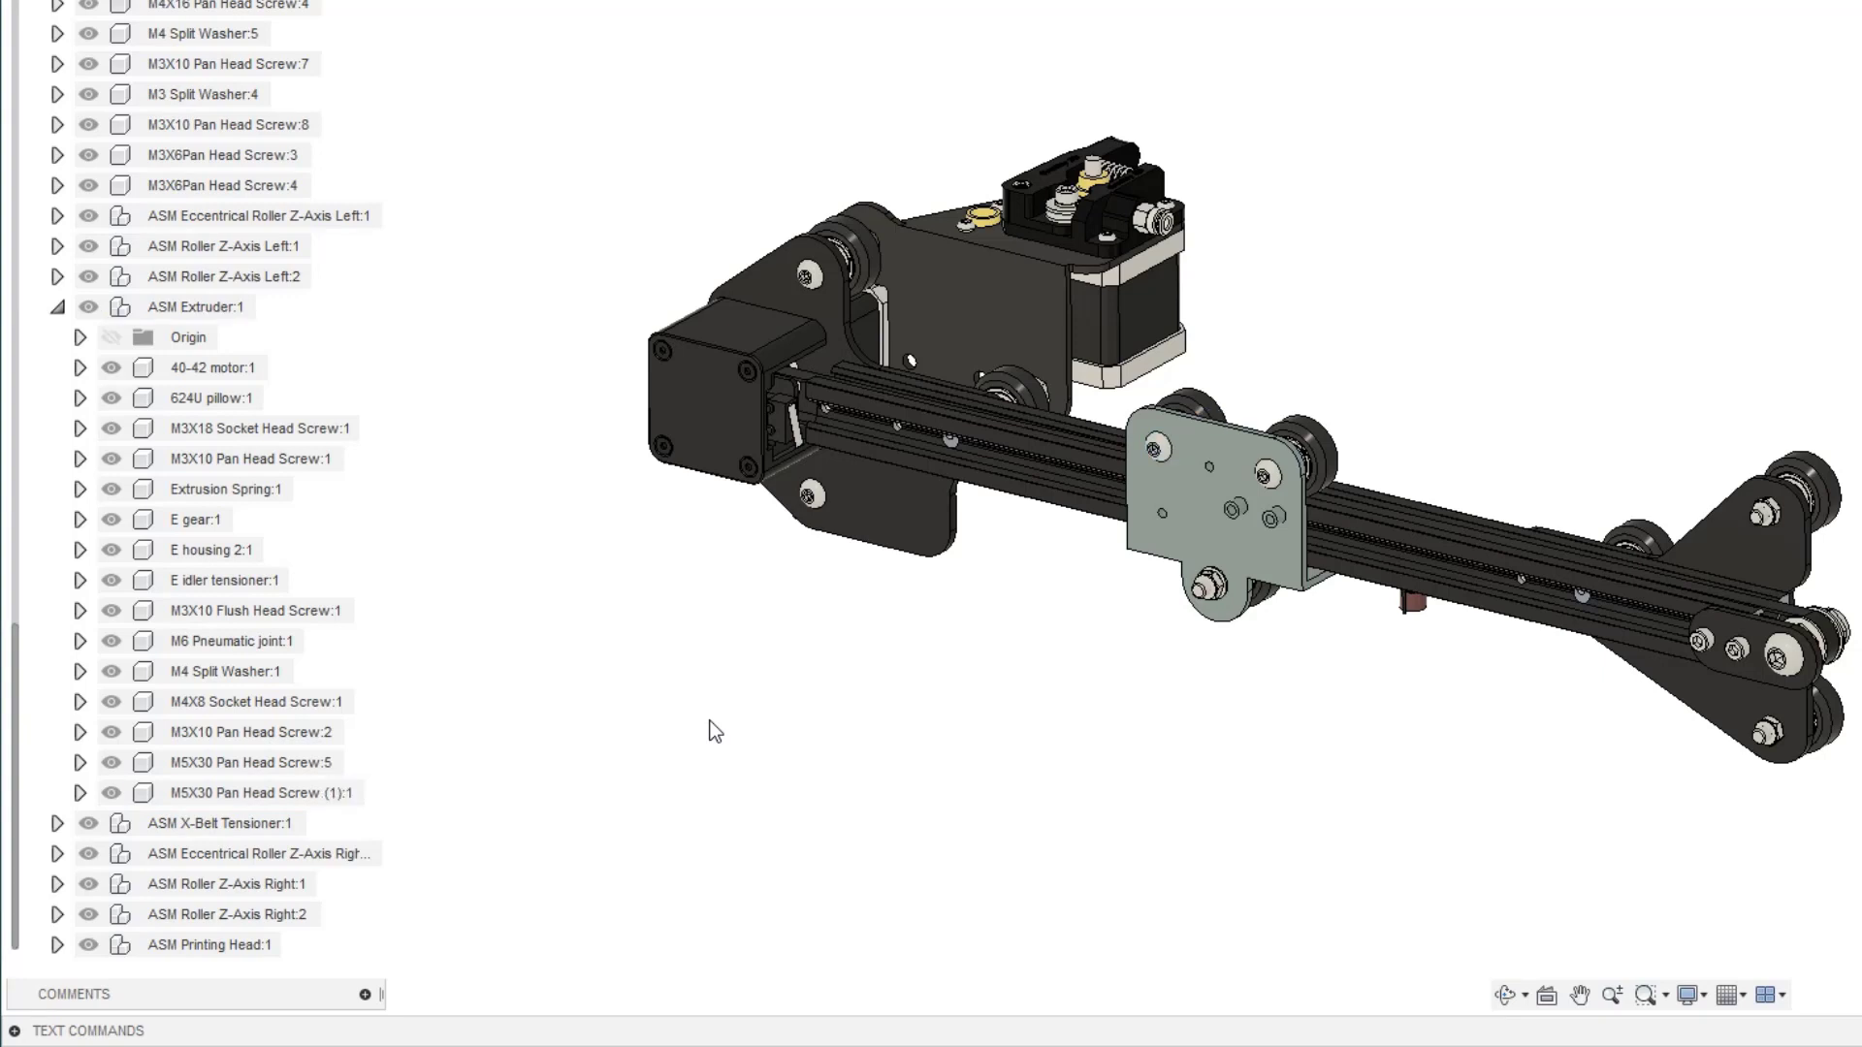
# Step: Review the paste options available for ASM Extruder without choosing any, and collapse the subassembly
pyautogui.rightClick(156, 313)
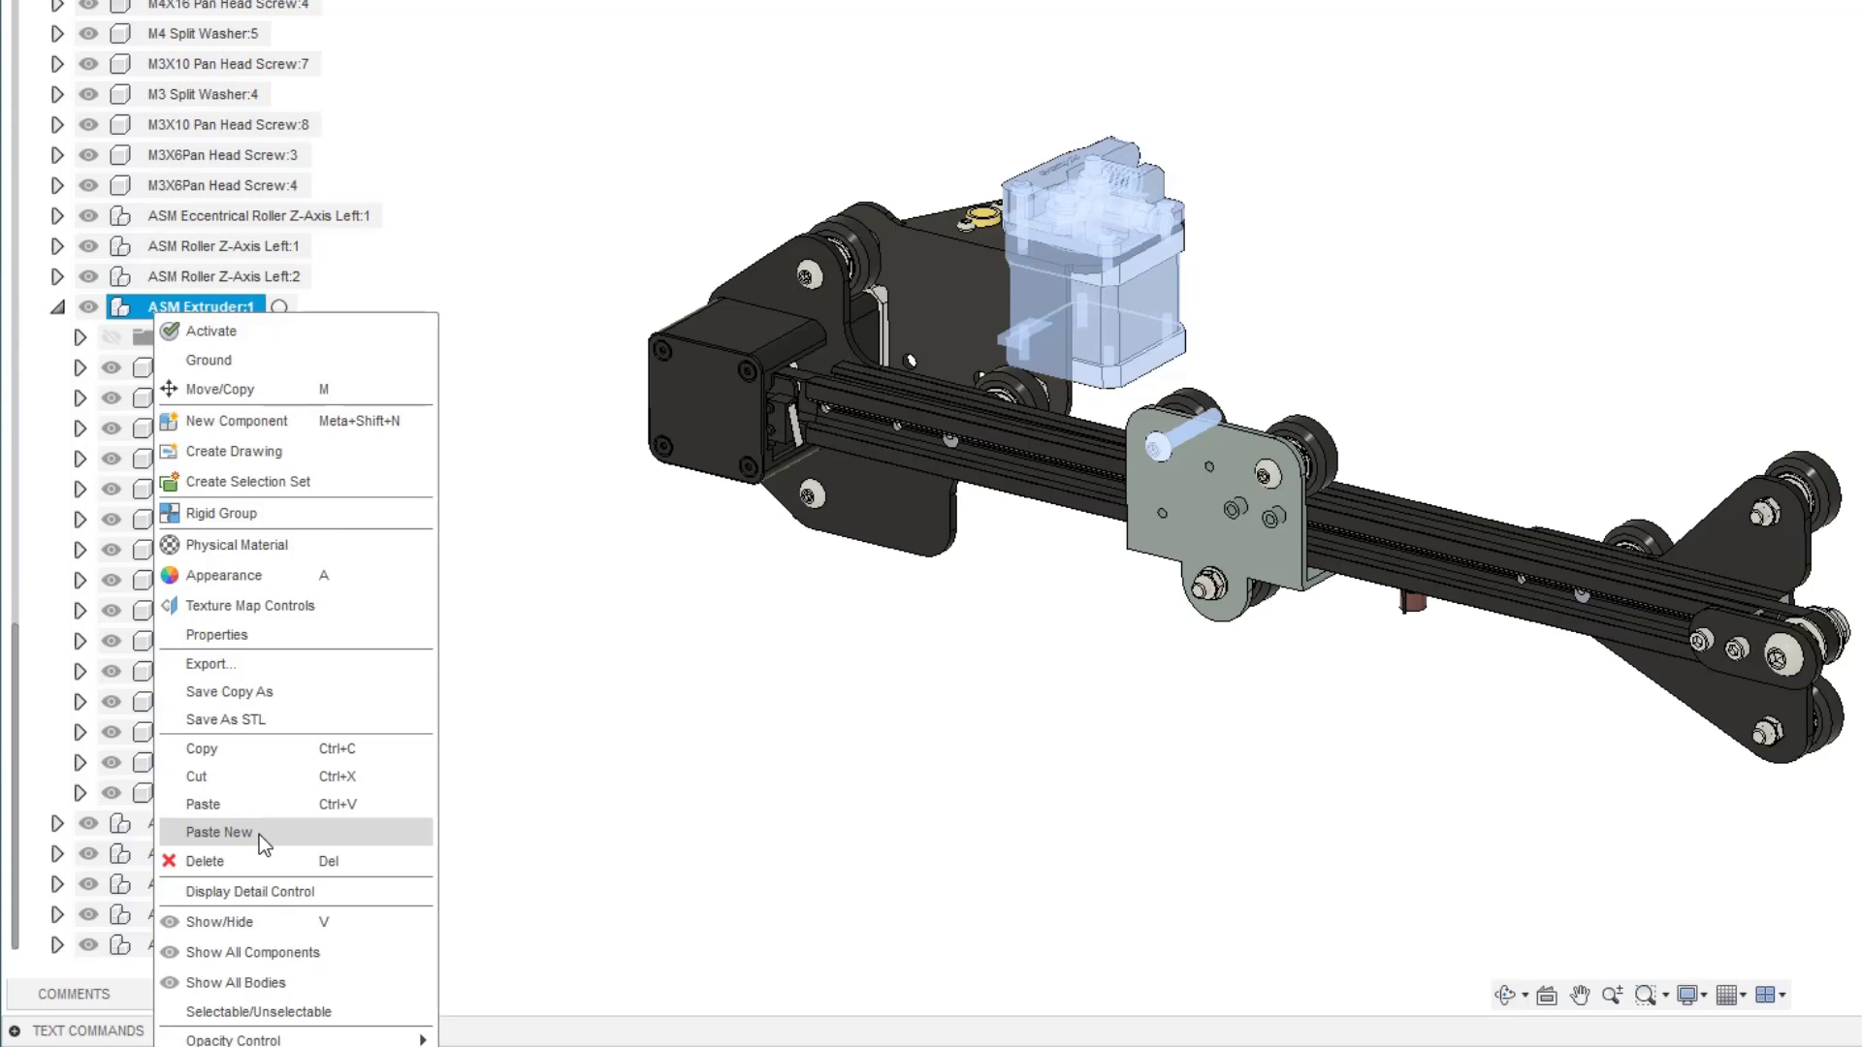
pyautogui.click(693, 538)
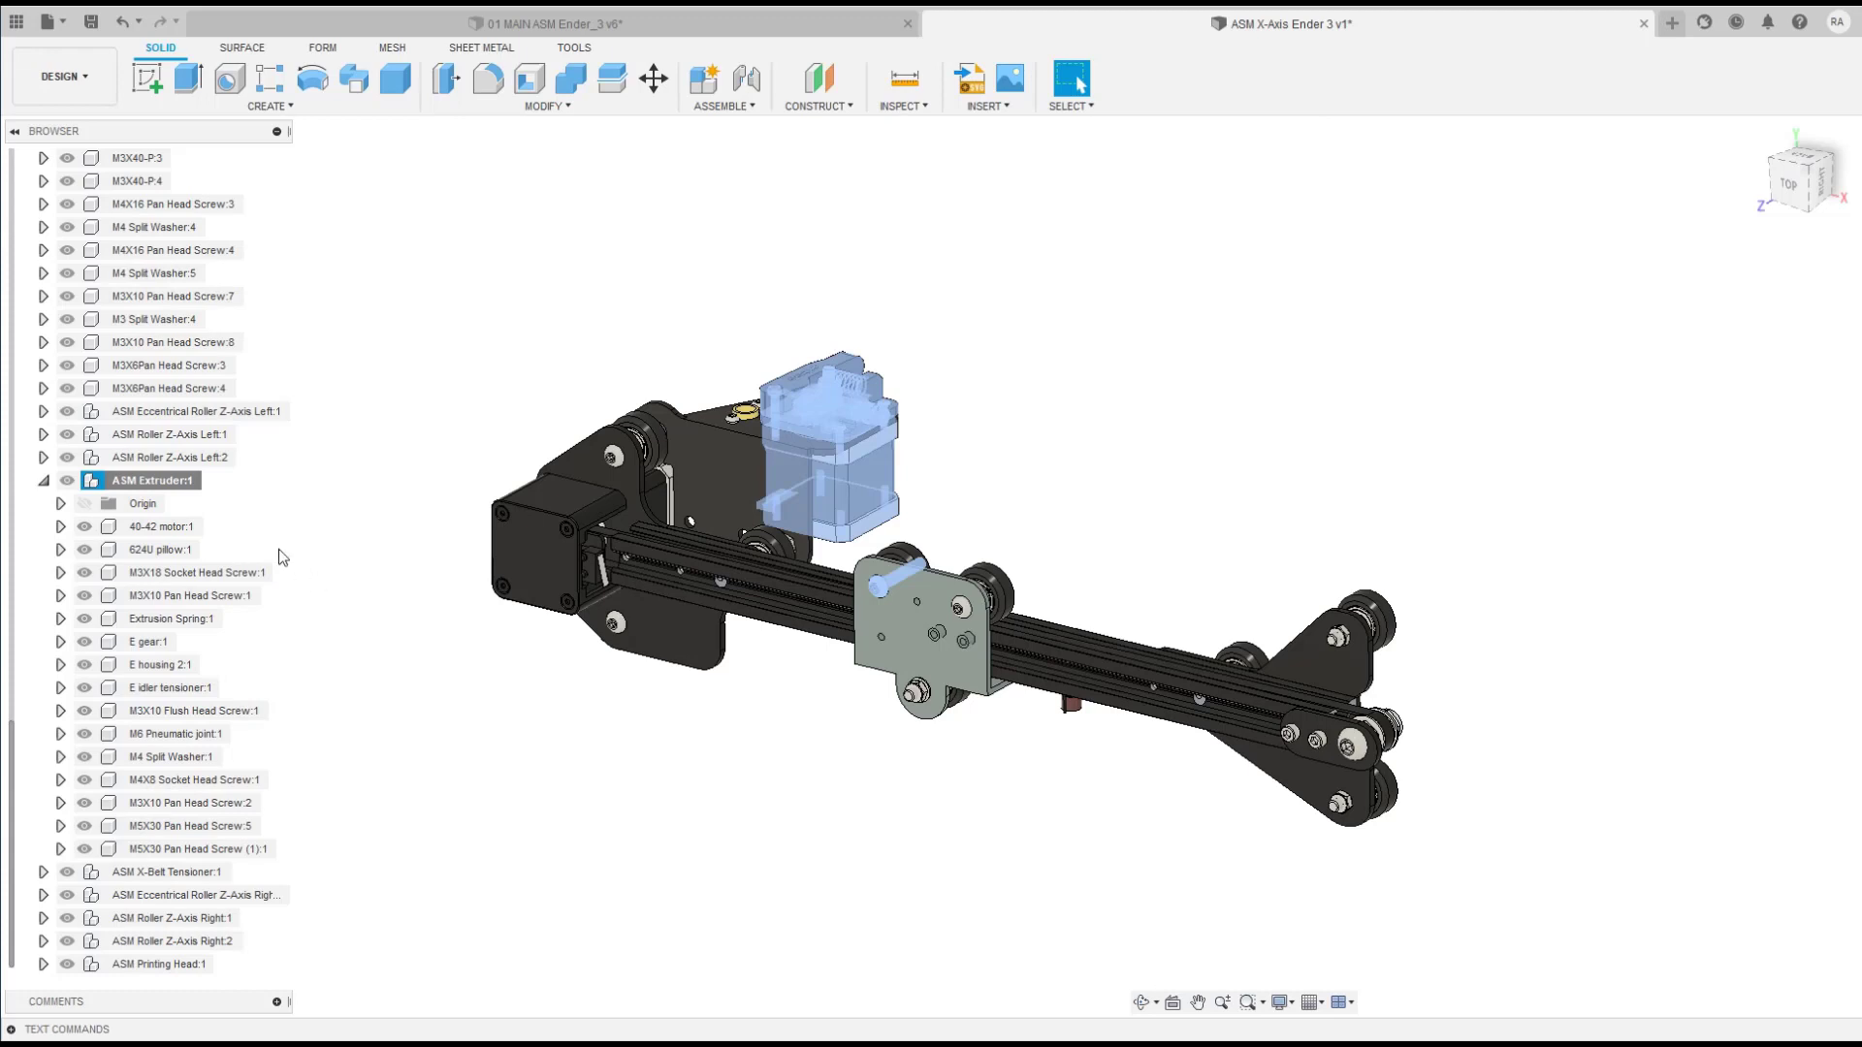
pyautogui.click(42, 480)
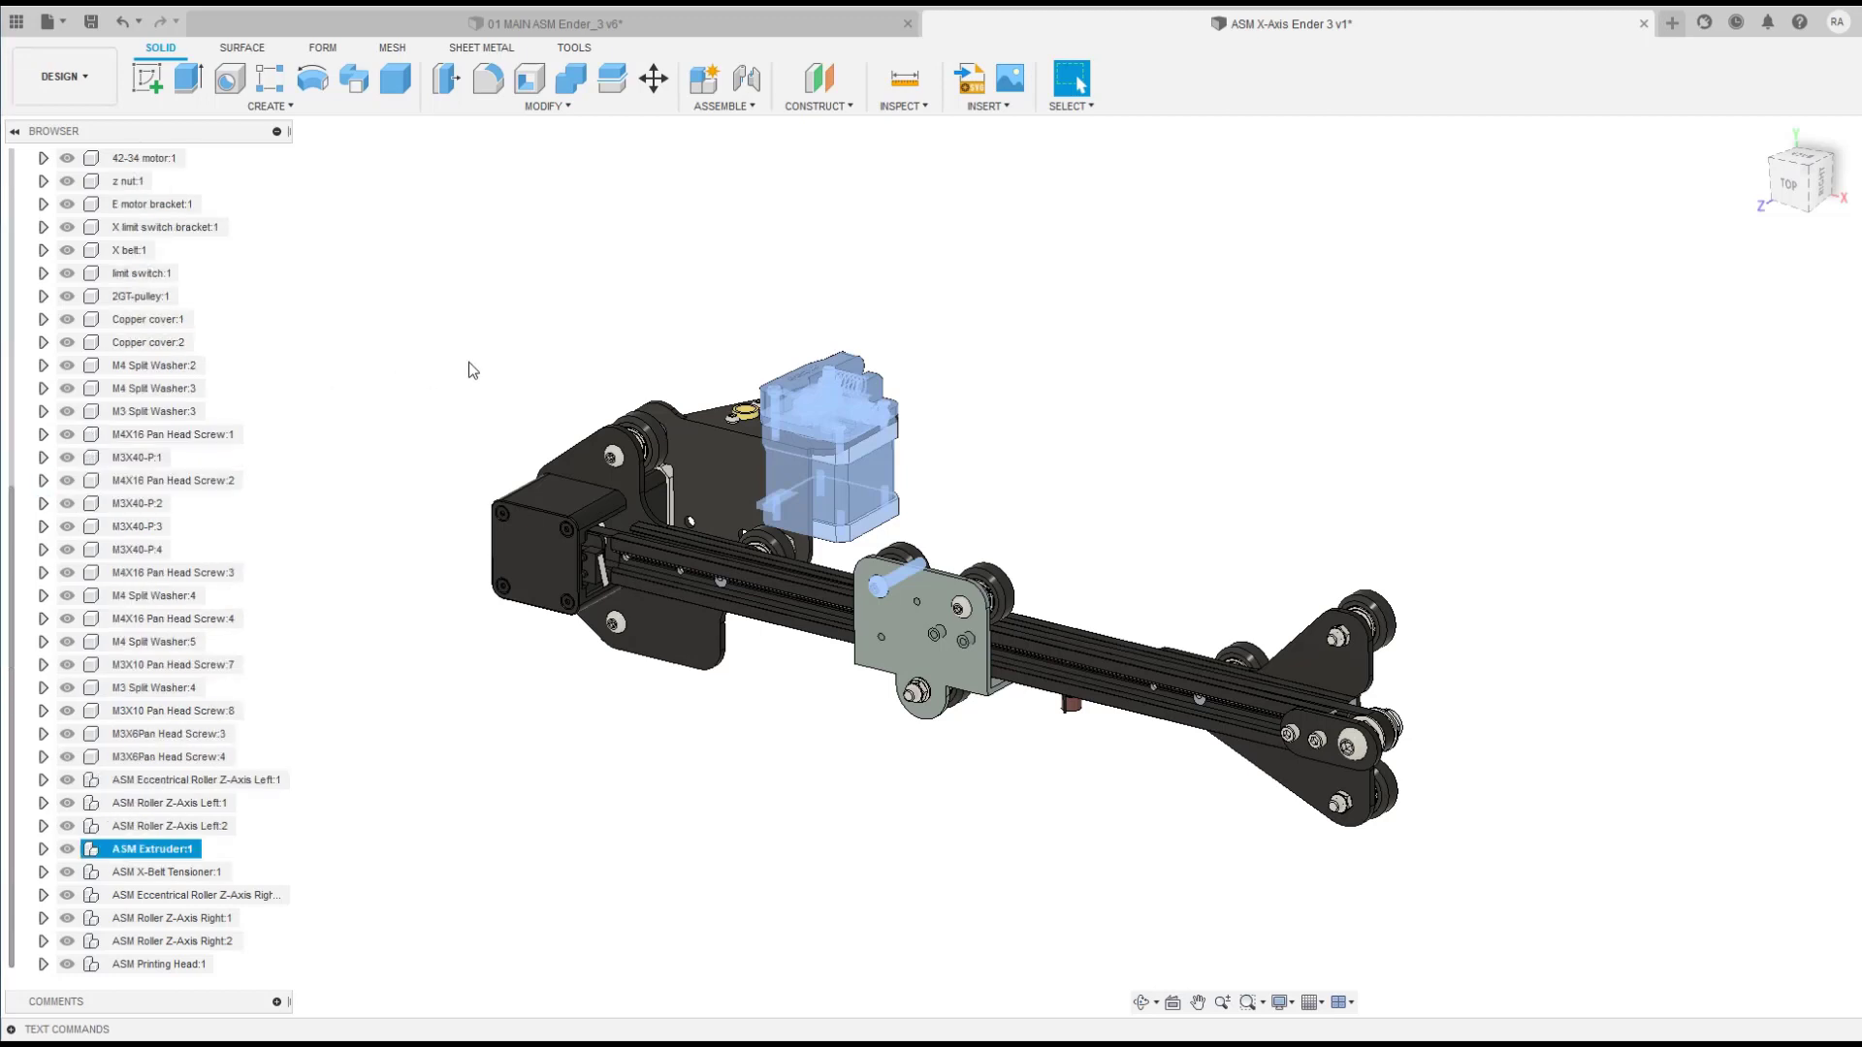
pyautogui.click(490, 334)
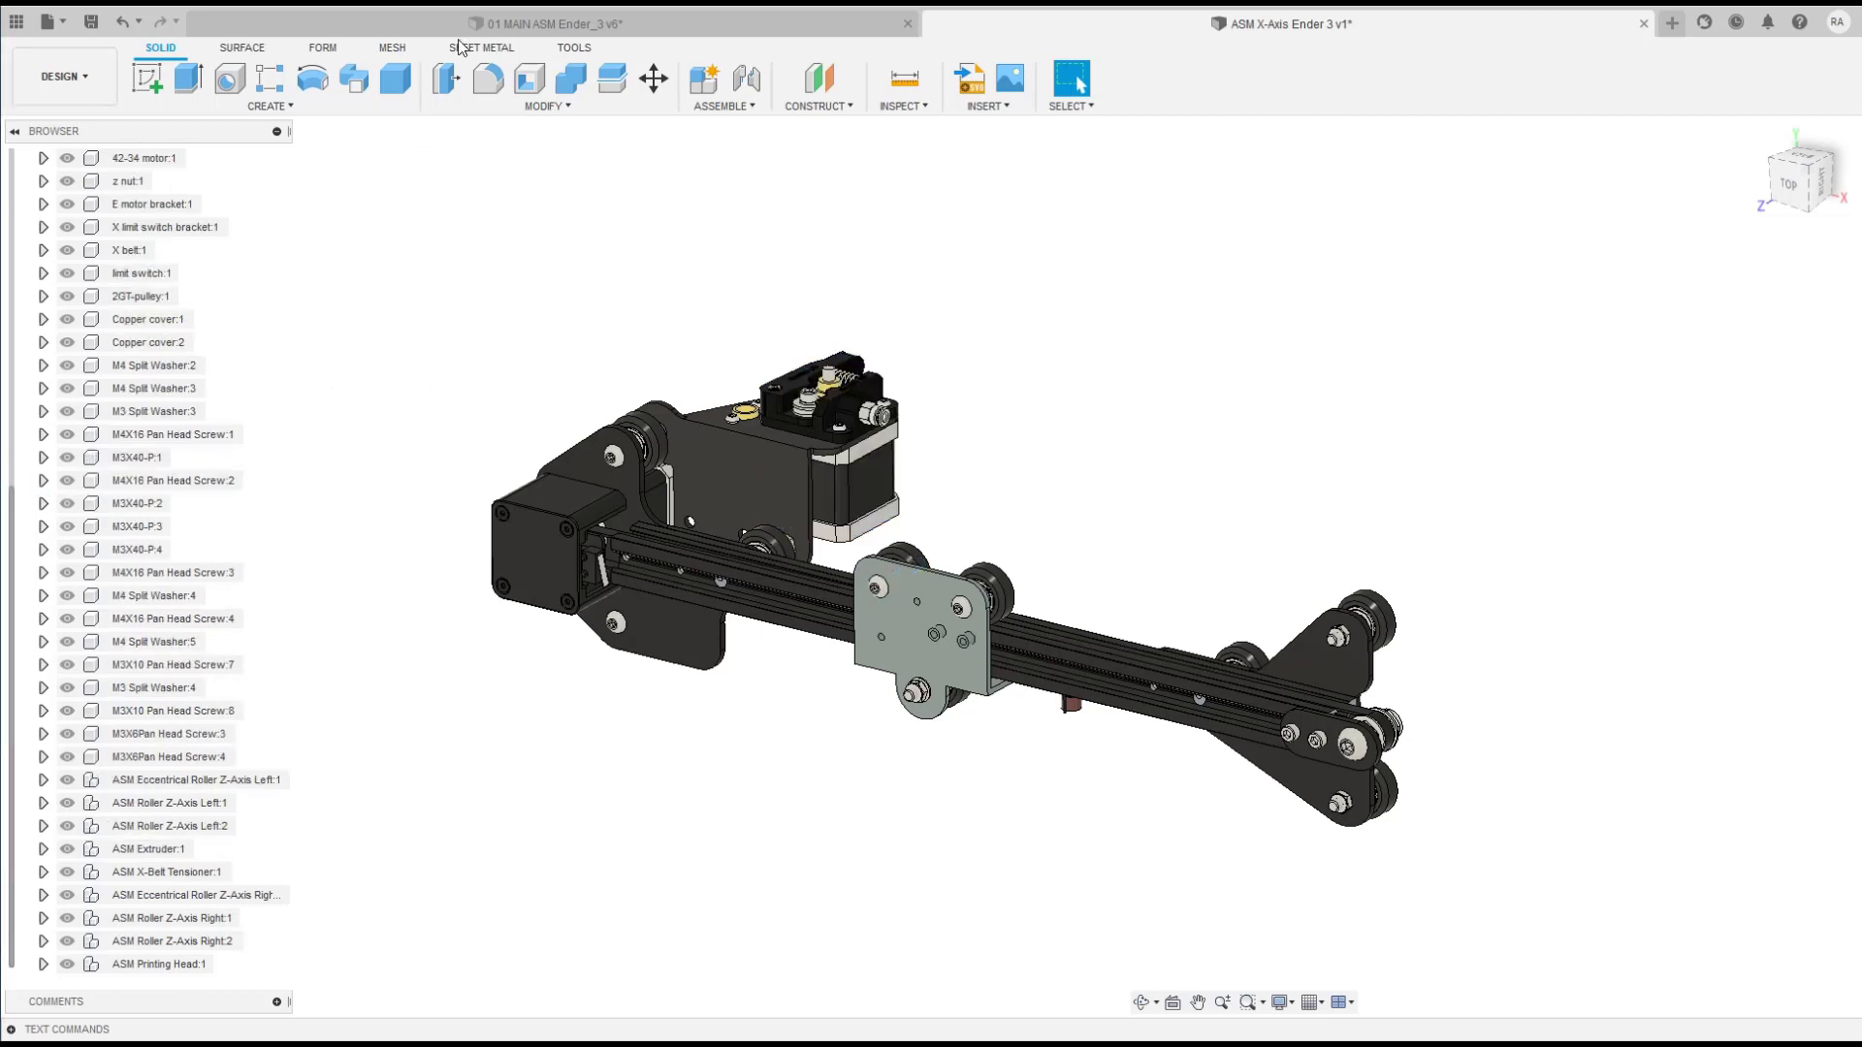
# Step: Switch to the 01 MAIN ASM Ender_3 document, select the bed surface, and expand ASM Y-Axis and ASM Bed to locate it
pyautogui.click(508, 28)
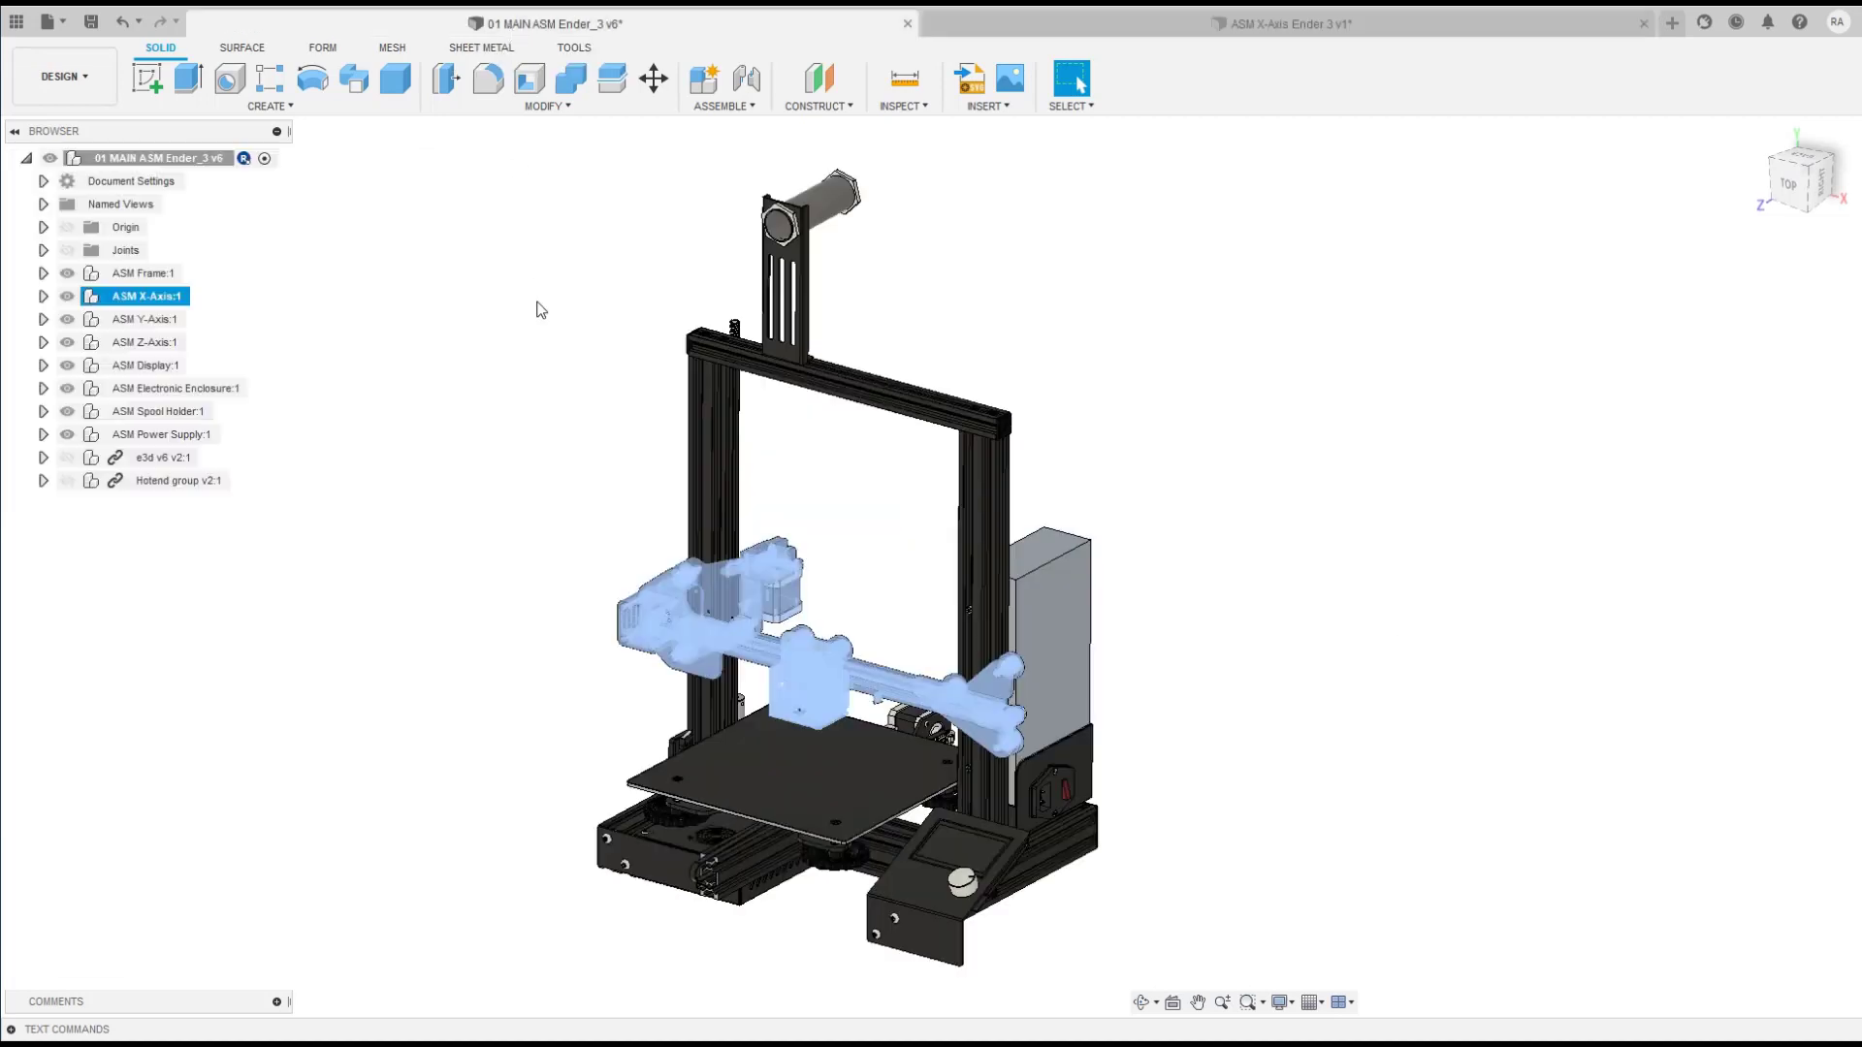
pyautogui.click(560, 458)
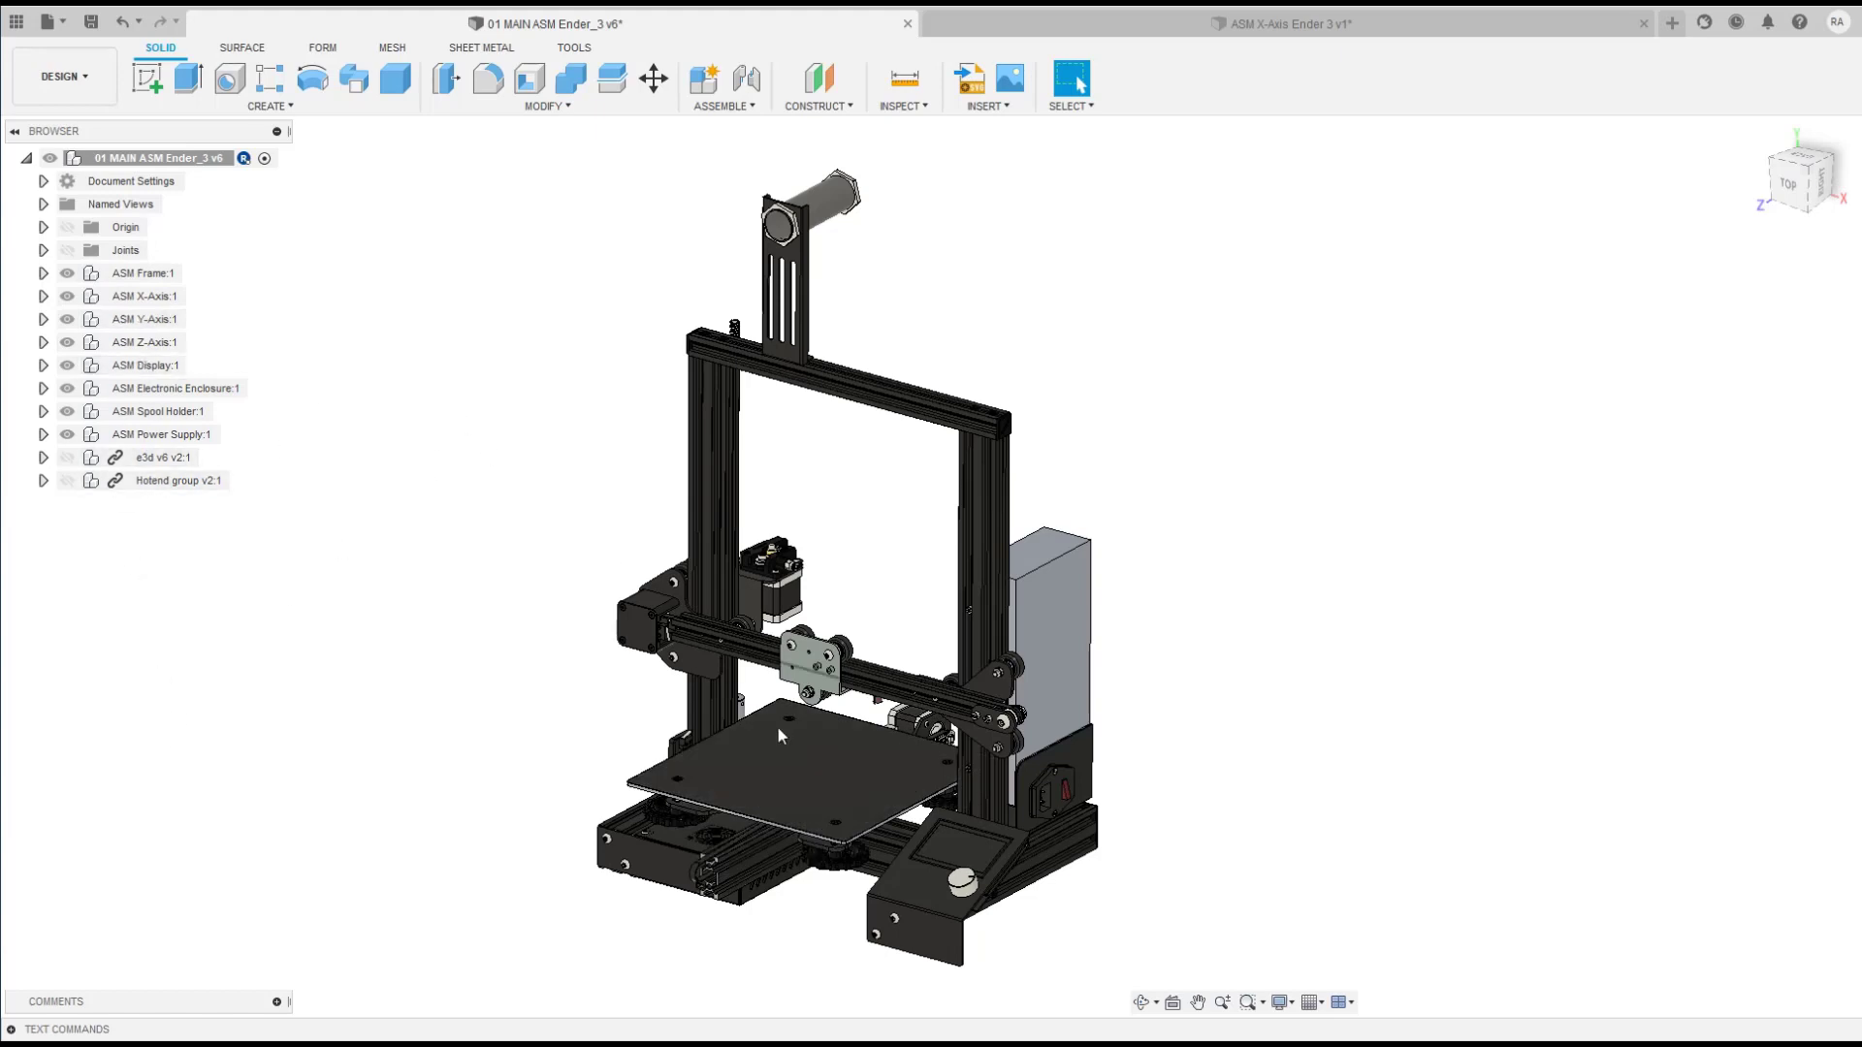
pyautogui.click(801, 736)
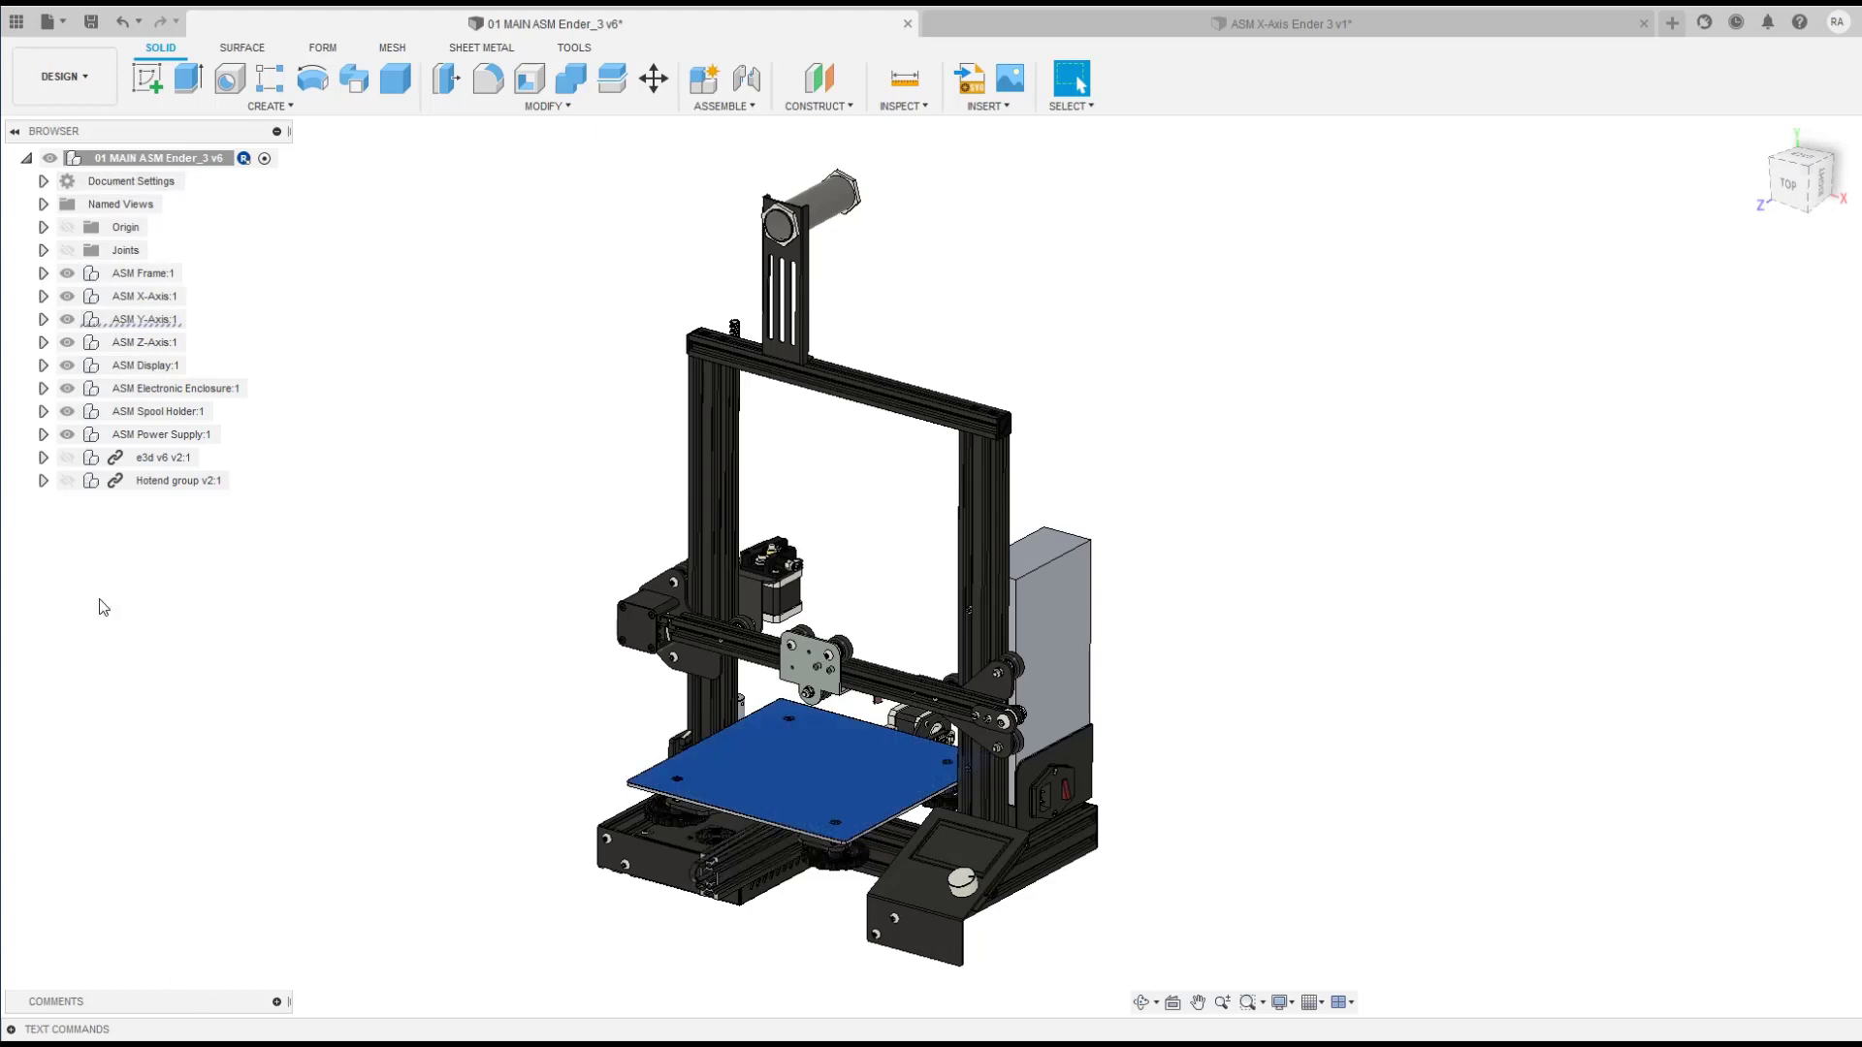
pyautogui.click(43, 319)
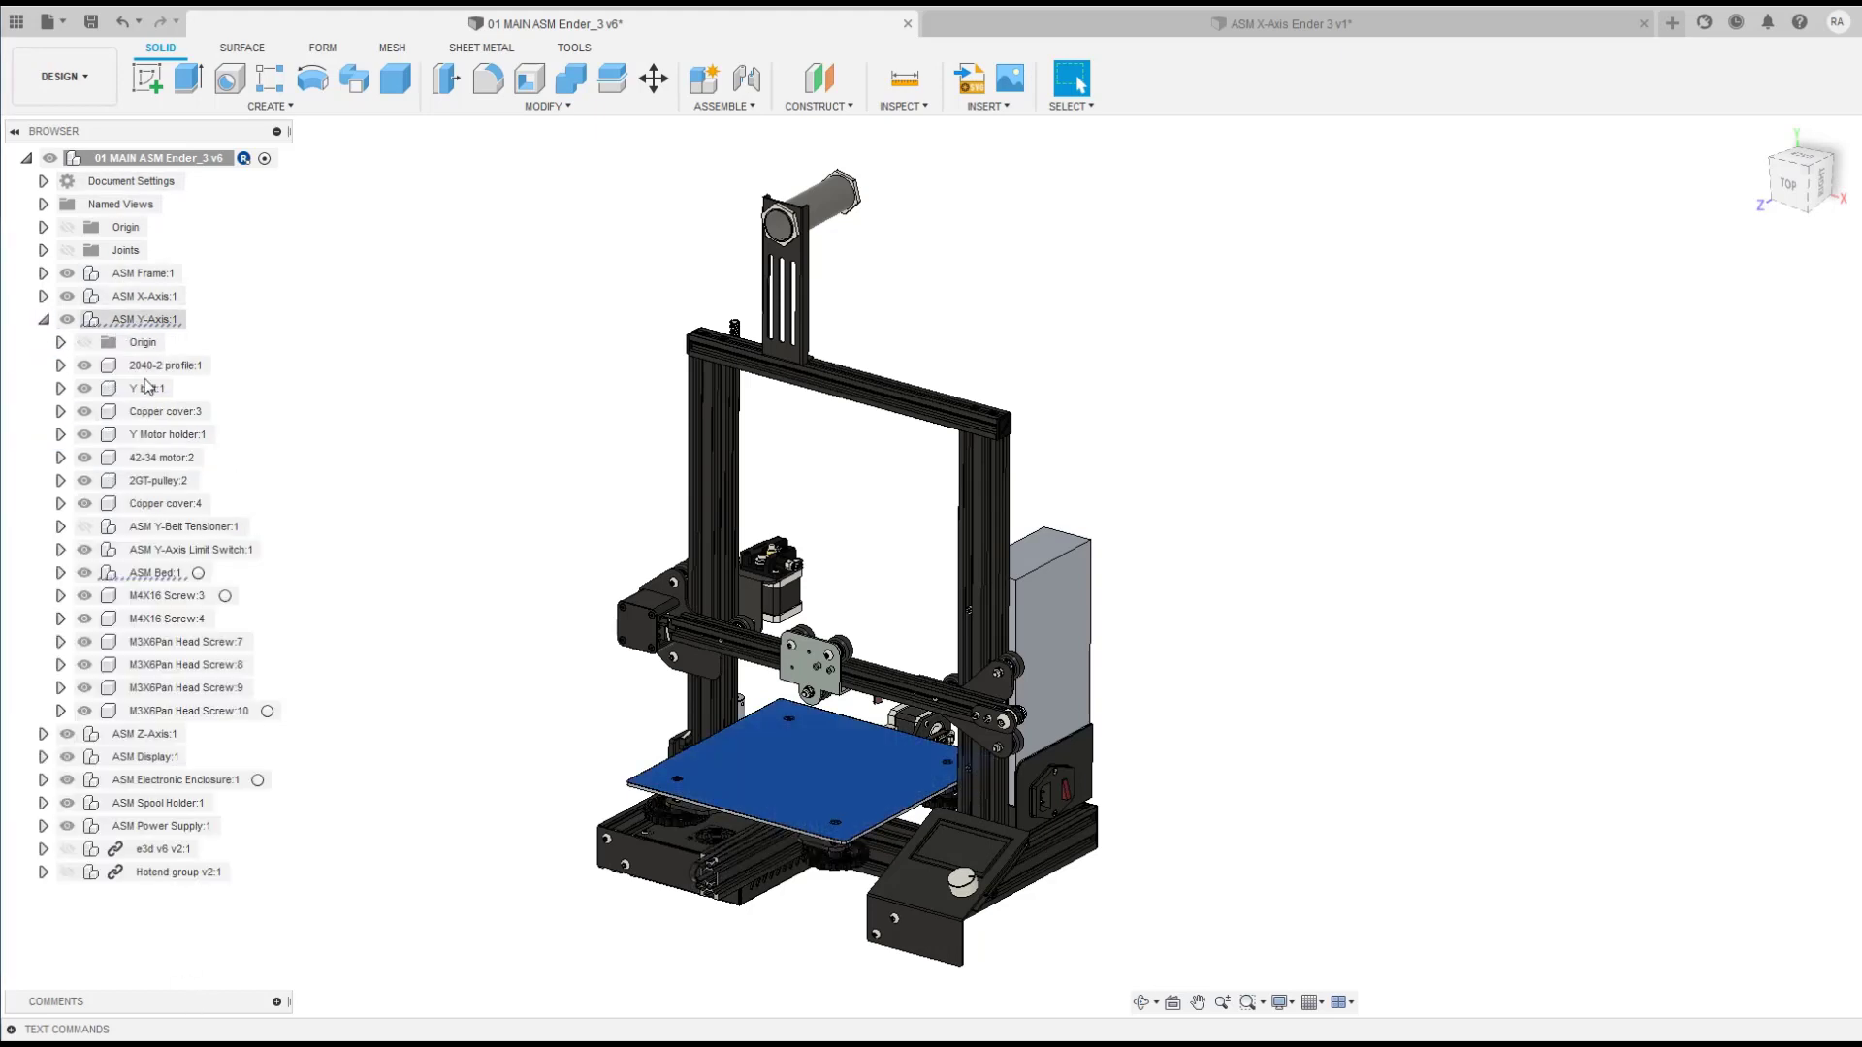
pyautogui.click(60, 573)
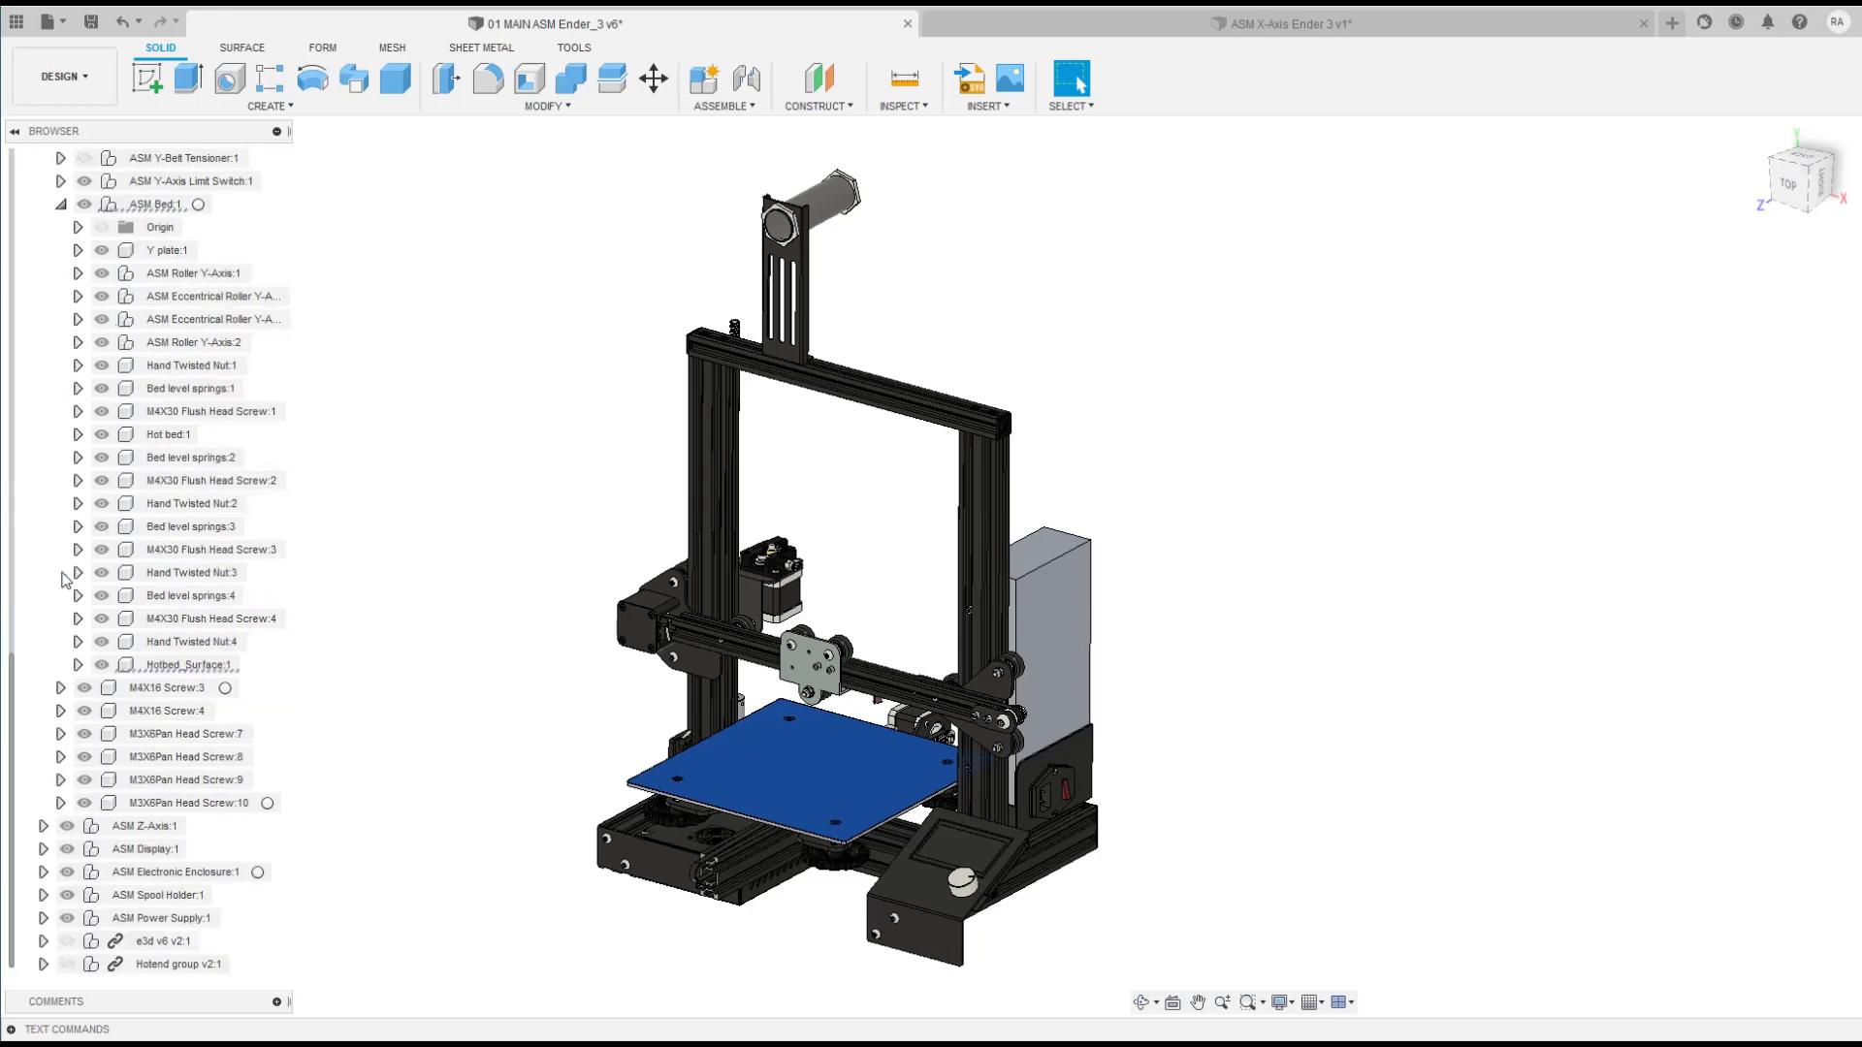
# Step: Hide and show Hotbed_Surface repeatedly to compare the bed with and without it, leave it shown, and collapse ASM Bed and ASM Y-Axis
pyautogui.click(126, 665)
pyautogui.click(102, 665)
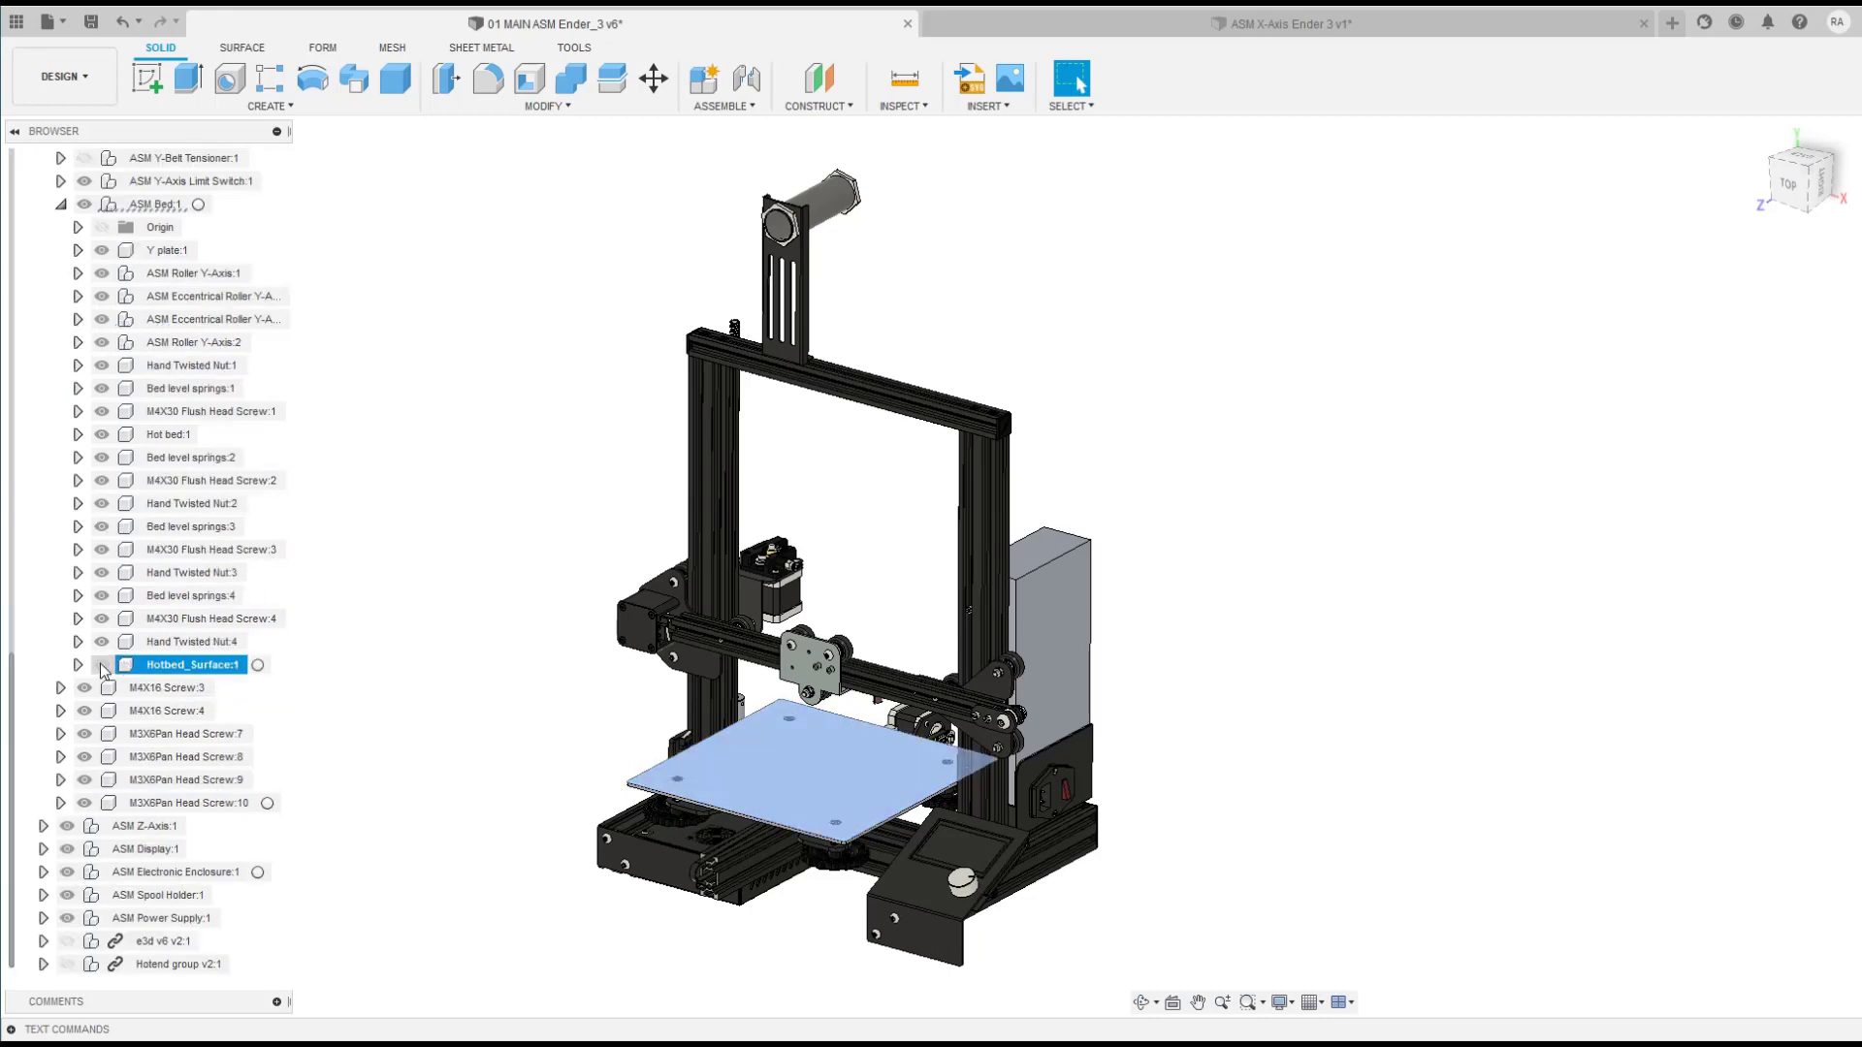
pyautogui.click(512, 648)
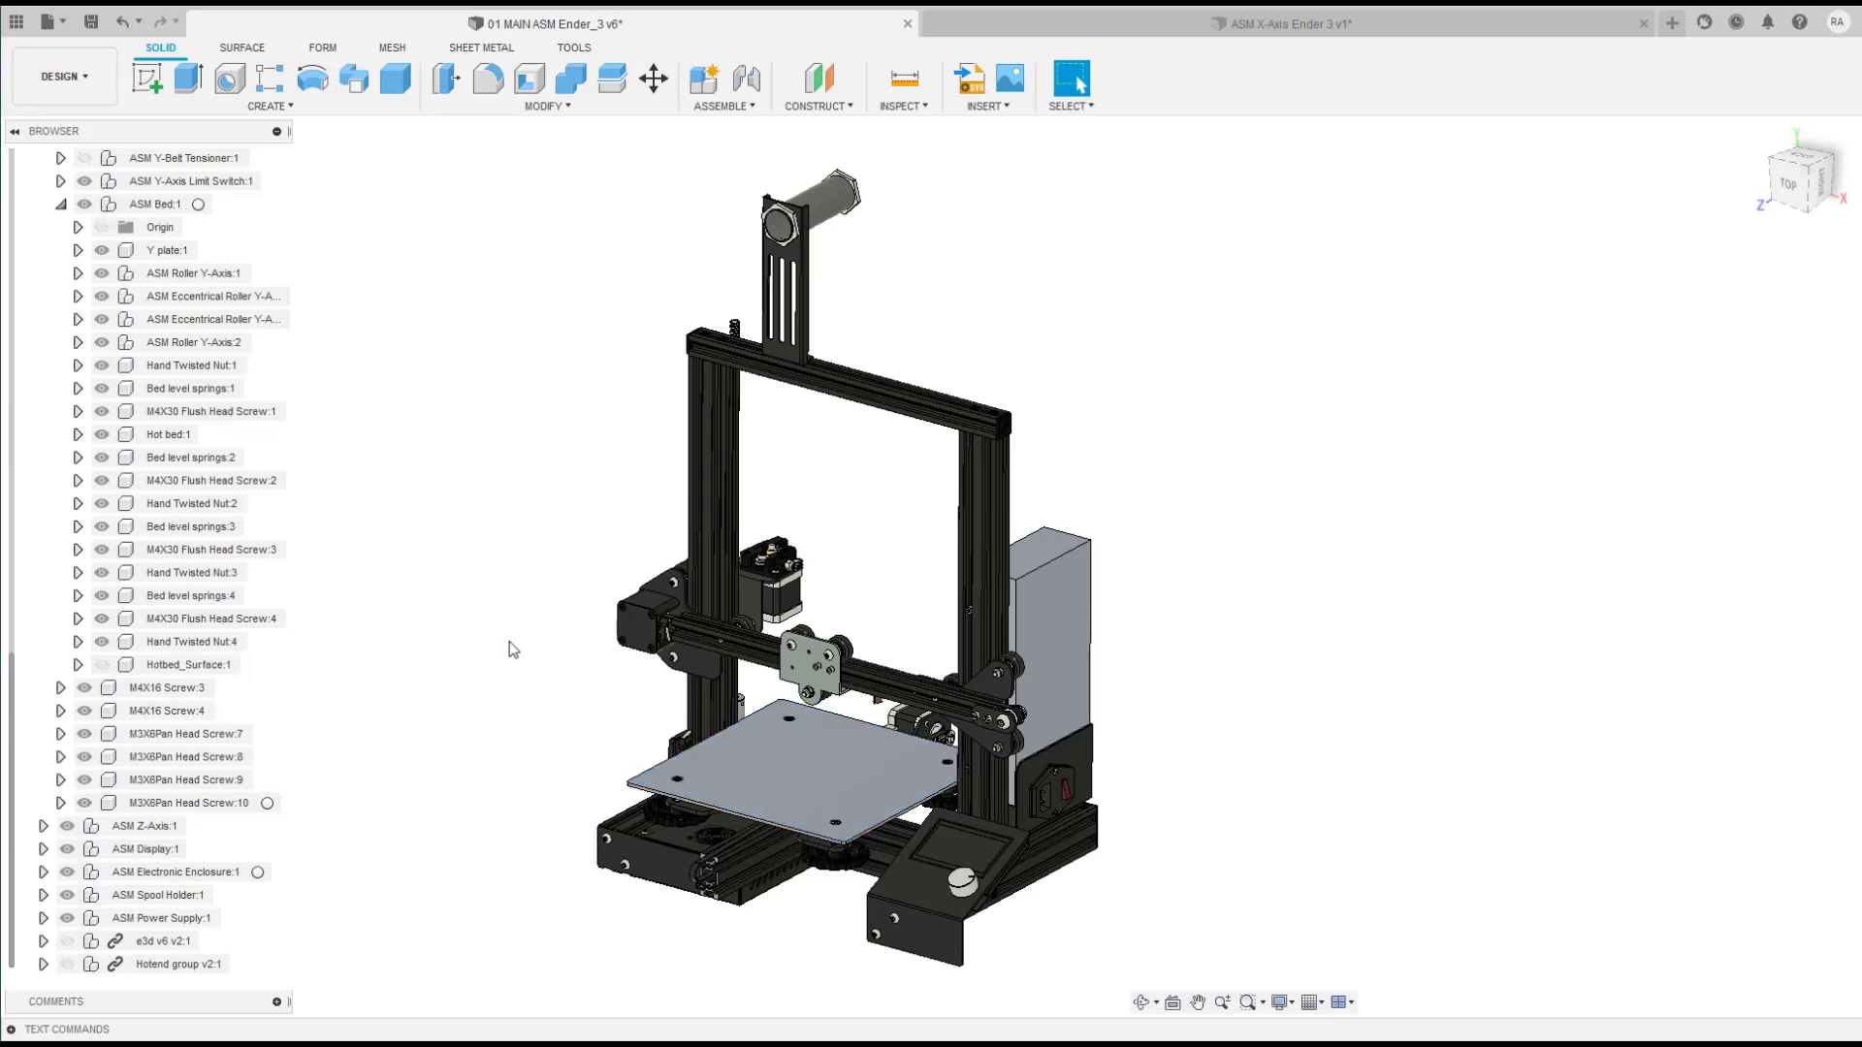
pyautogui.click(101, 665)
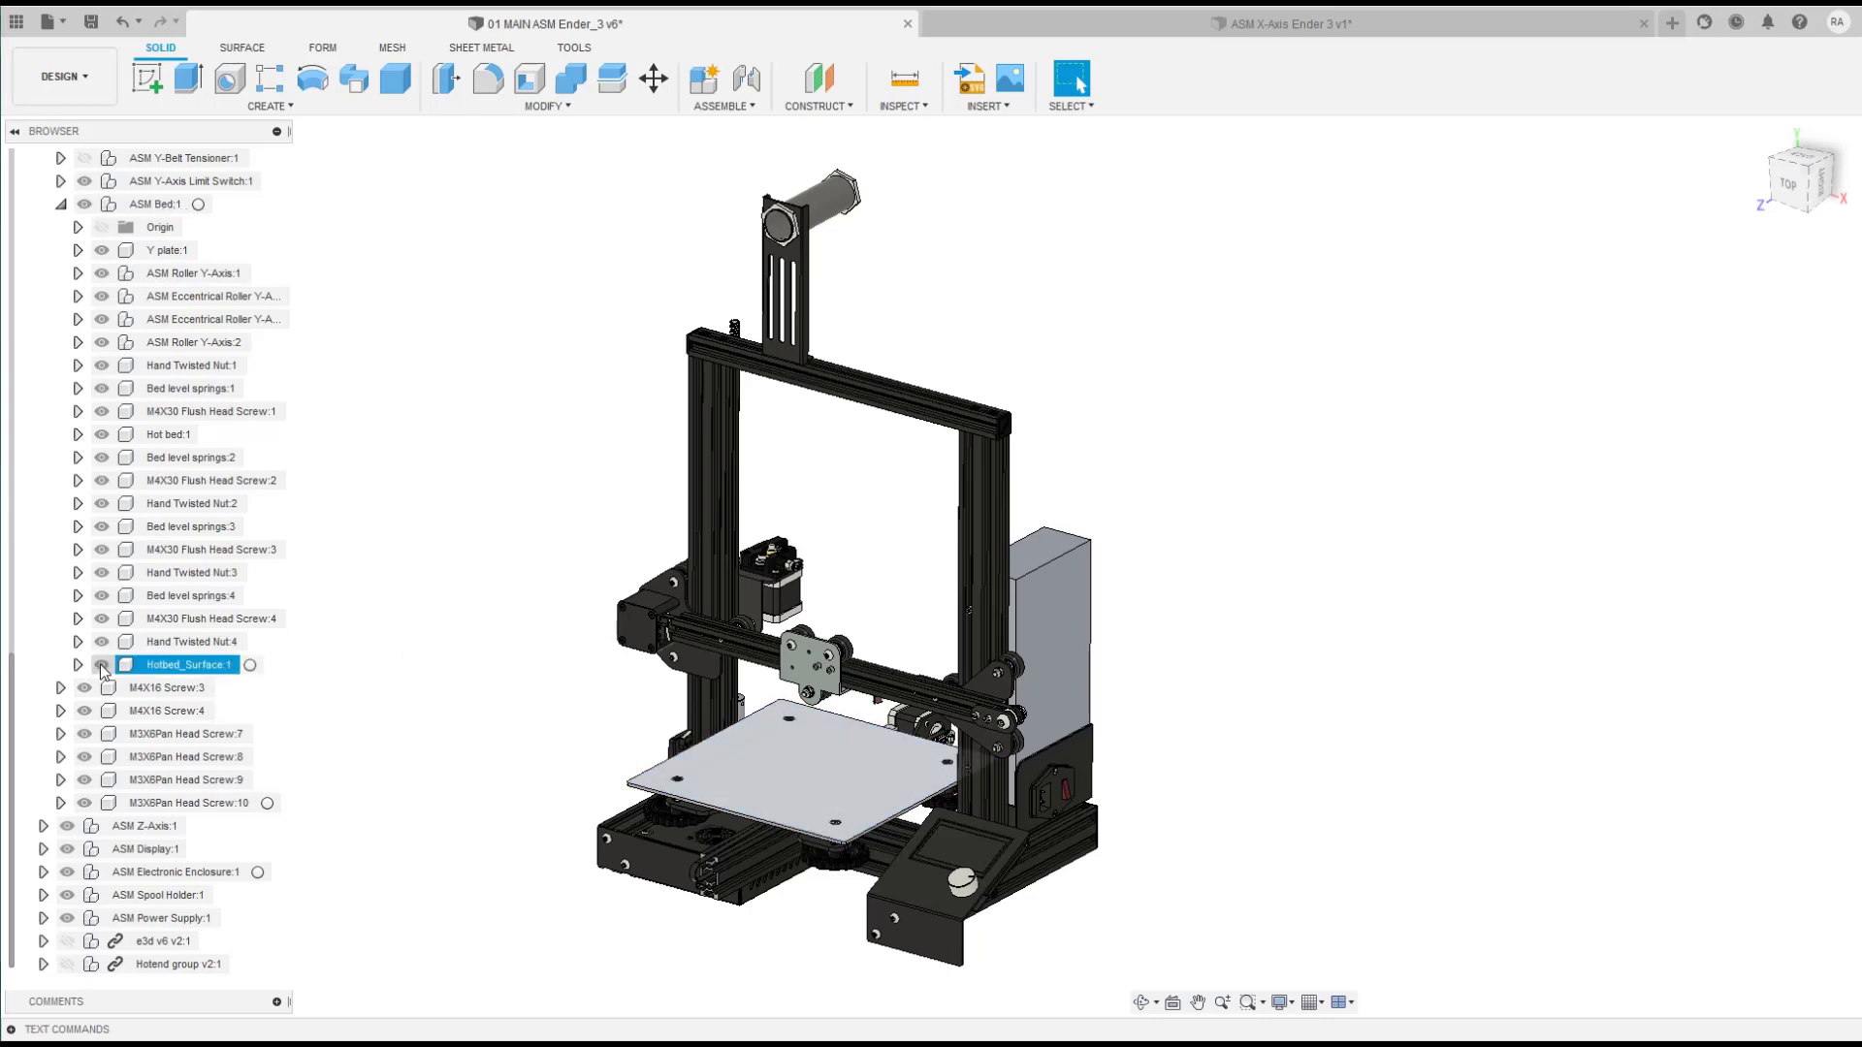
pyautogui.click(101, 665)
pyautogui.click(102, 665)
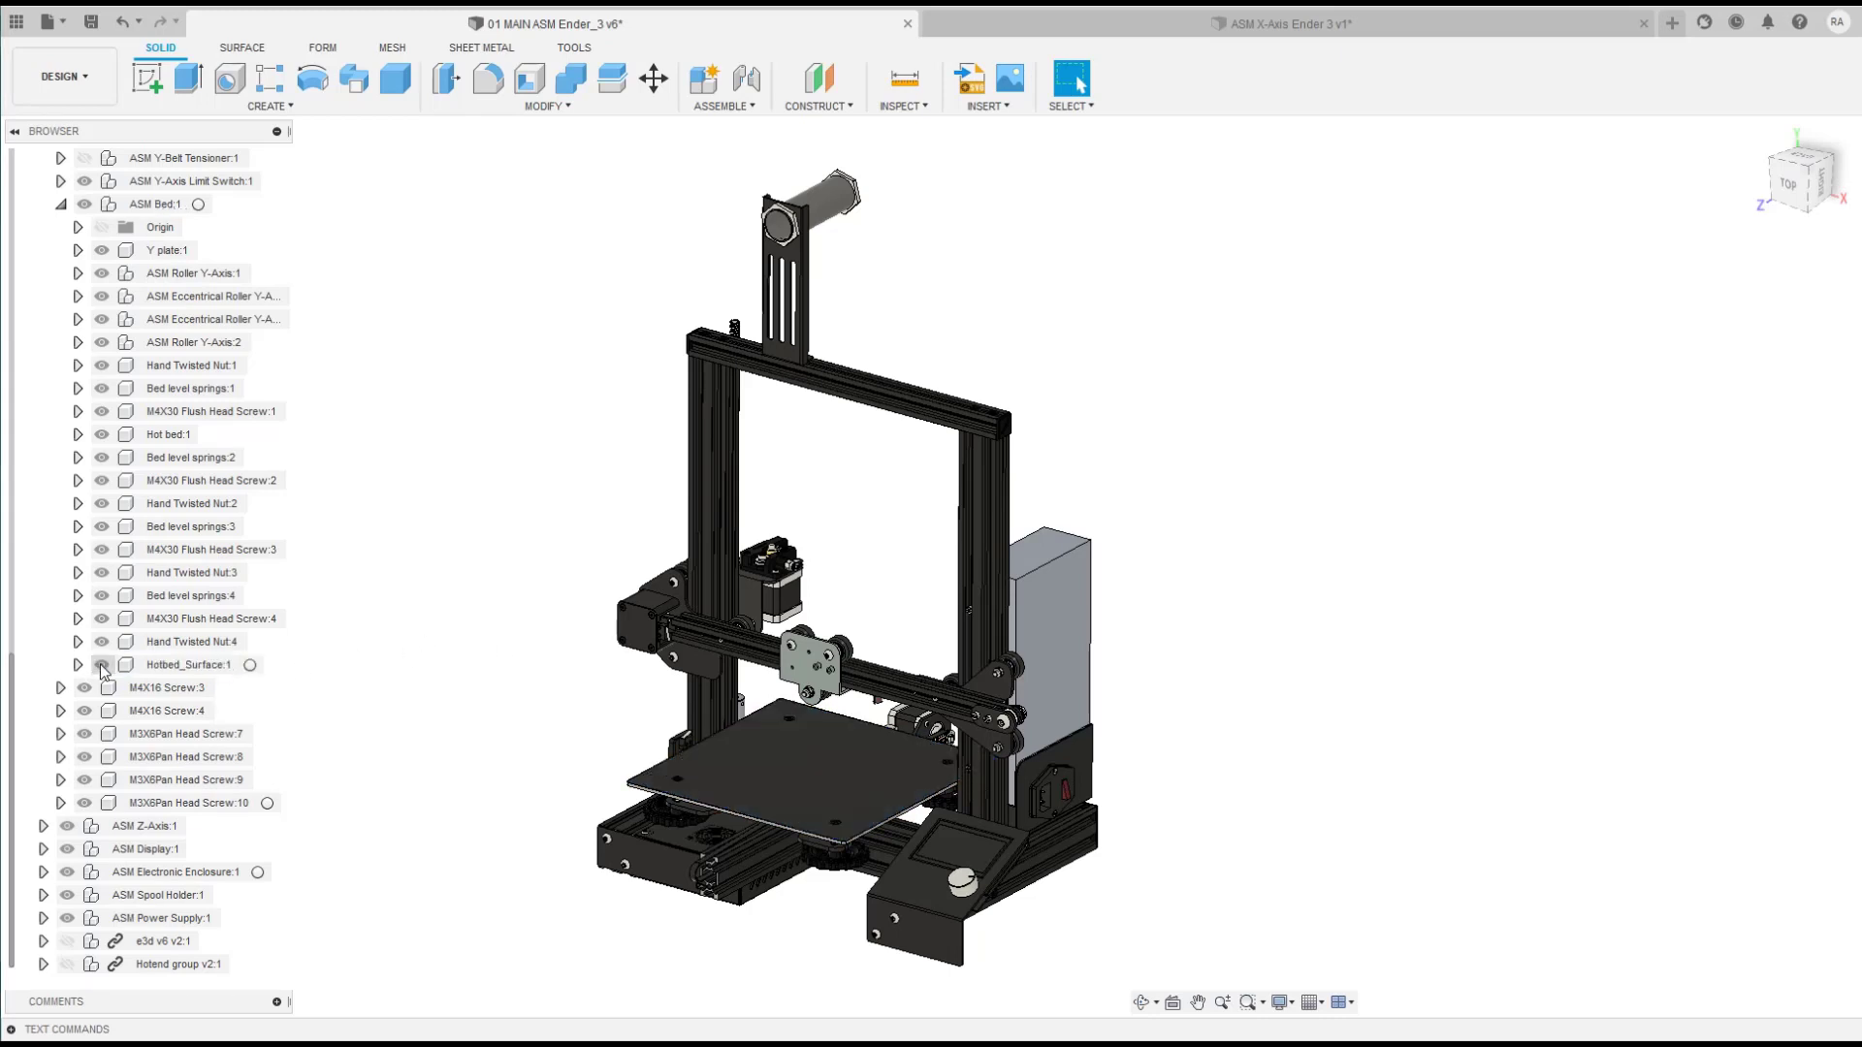
pyautogui.click(102, 666)
pyautogui.click(104, 667)
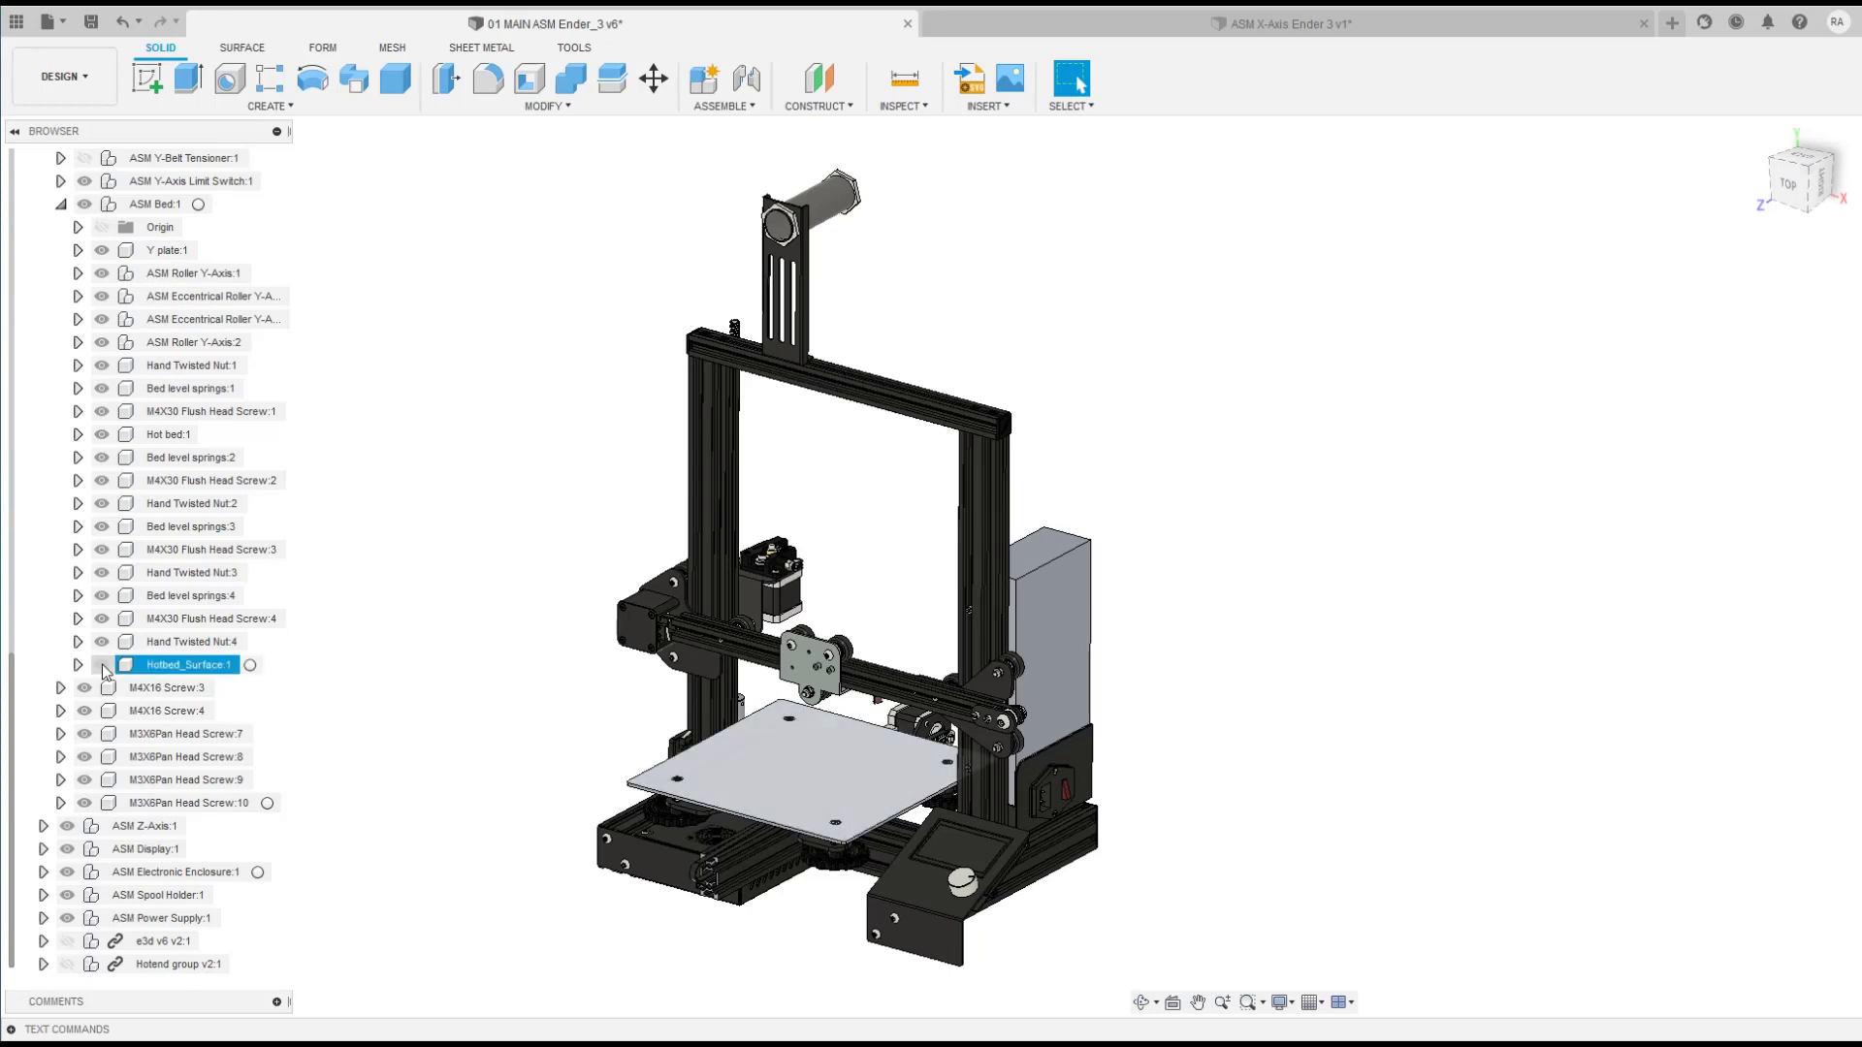
pyautogui.click(101, 666)
pyautogui.click(60, 203)
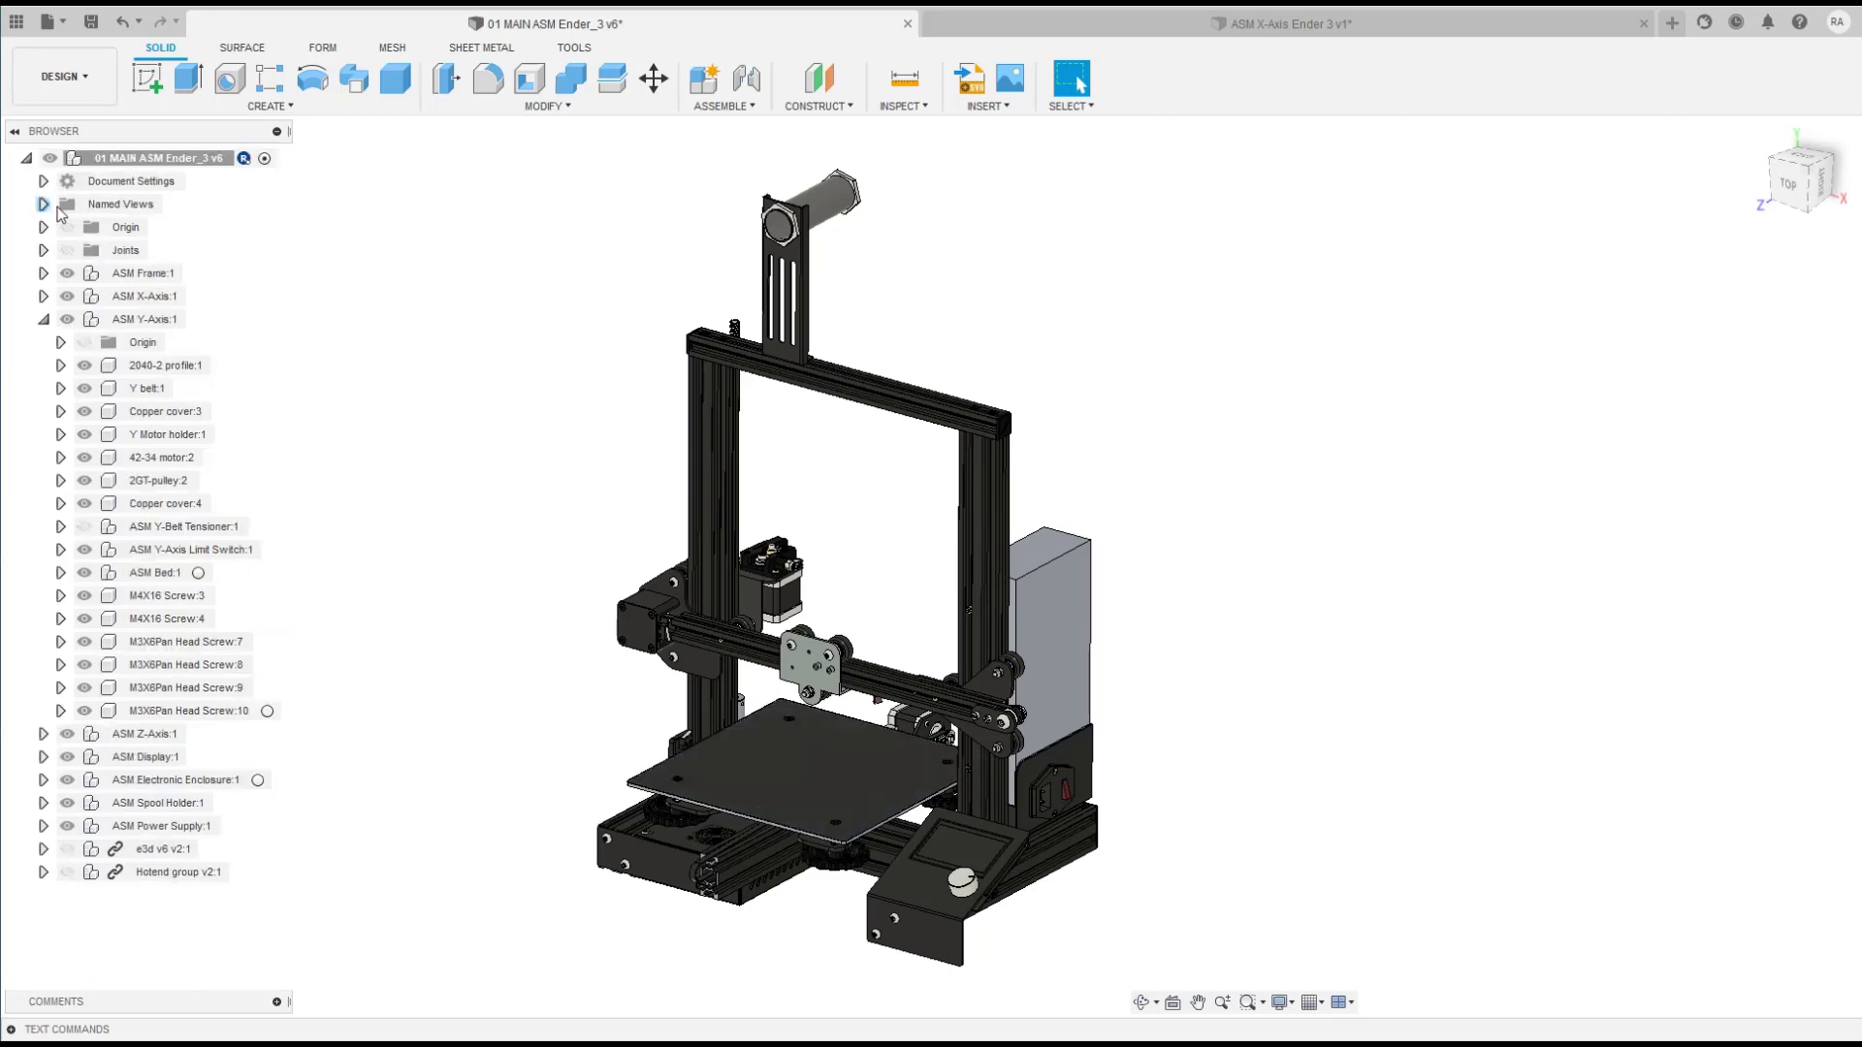
pyautogui.click(43, 319)
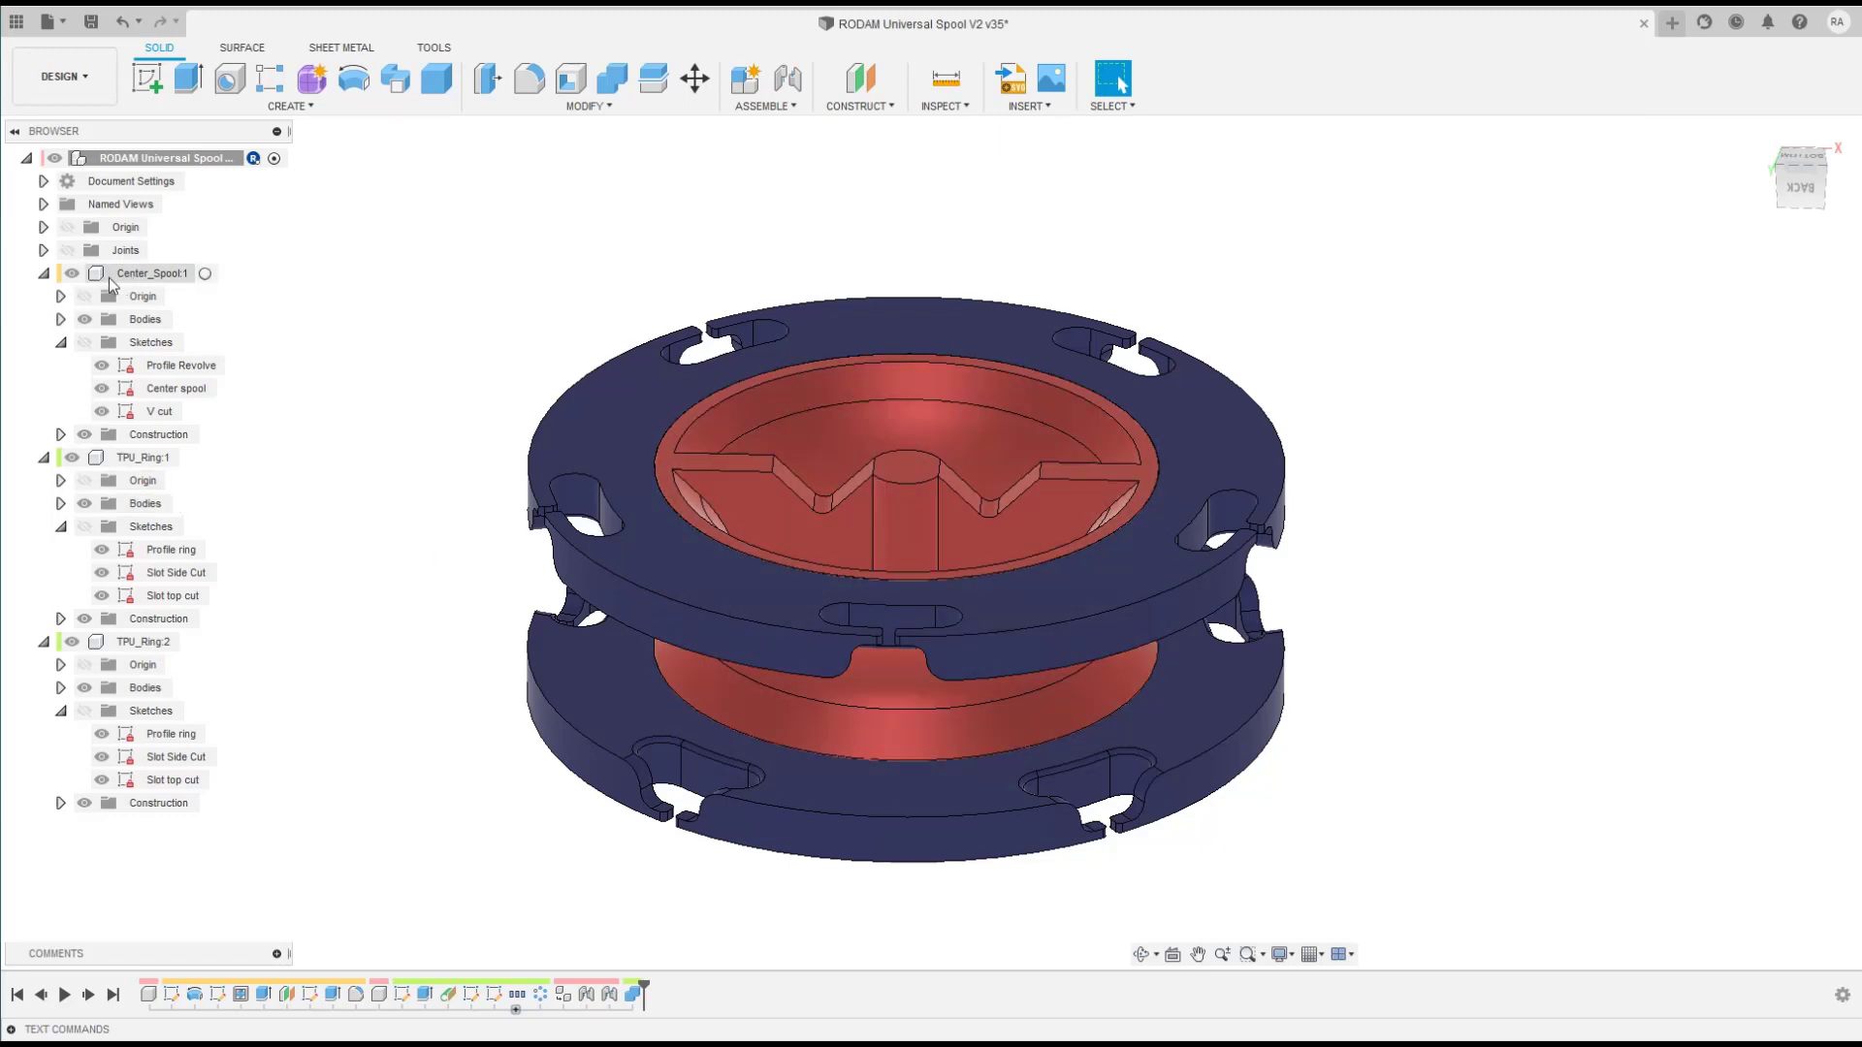
# Step: Collapse Center_Spool, TPU_Ring:1 and TPU_Ring:2 in the RODAM Universal Spool design and inspect the whole spool
pyautogui.click(44, 273)
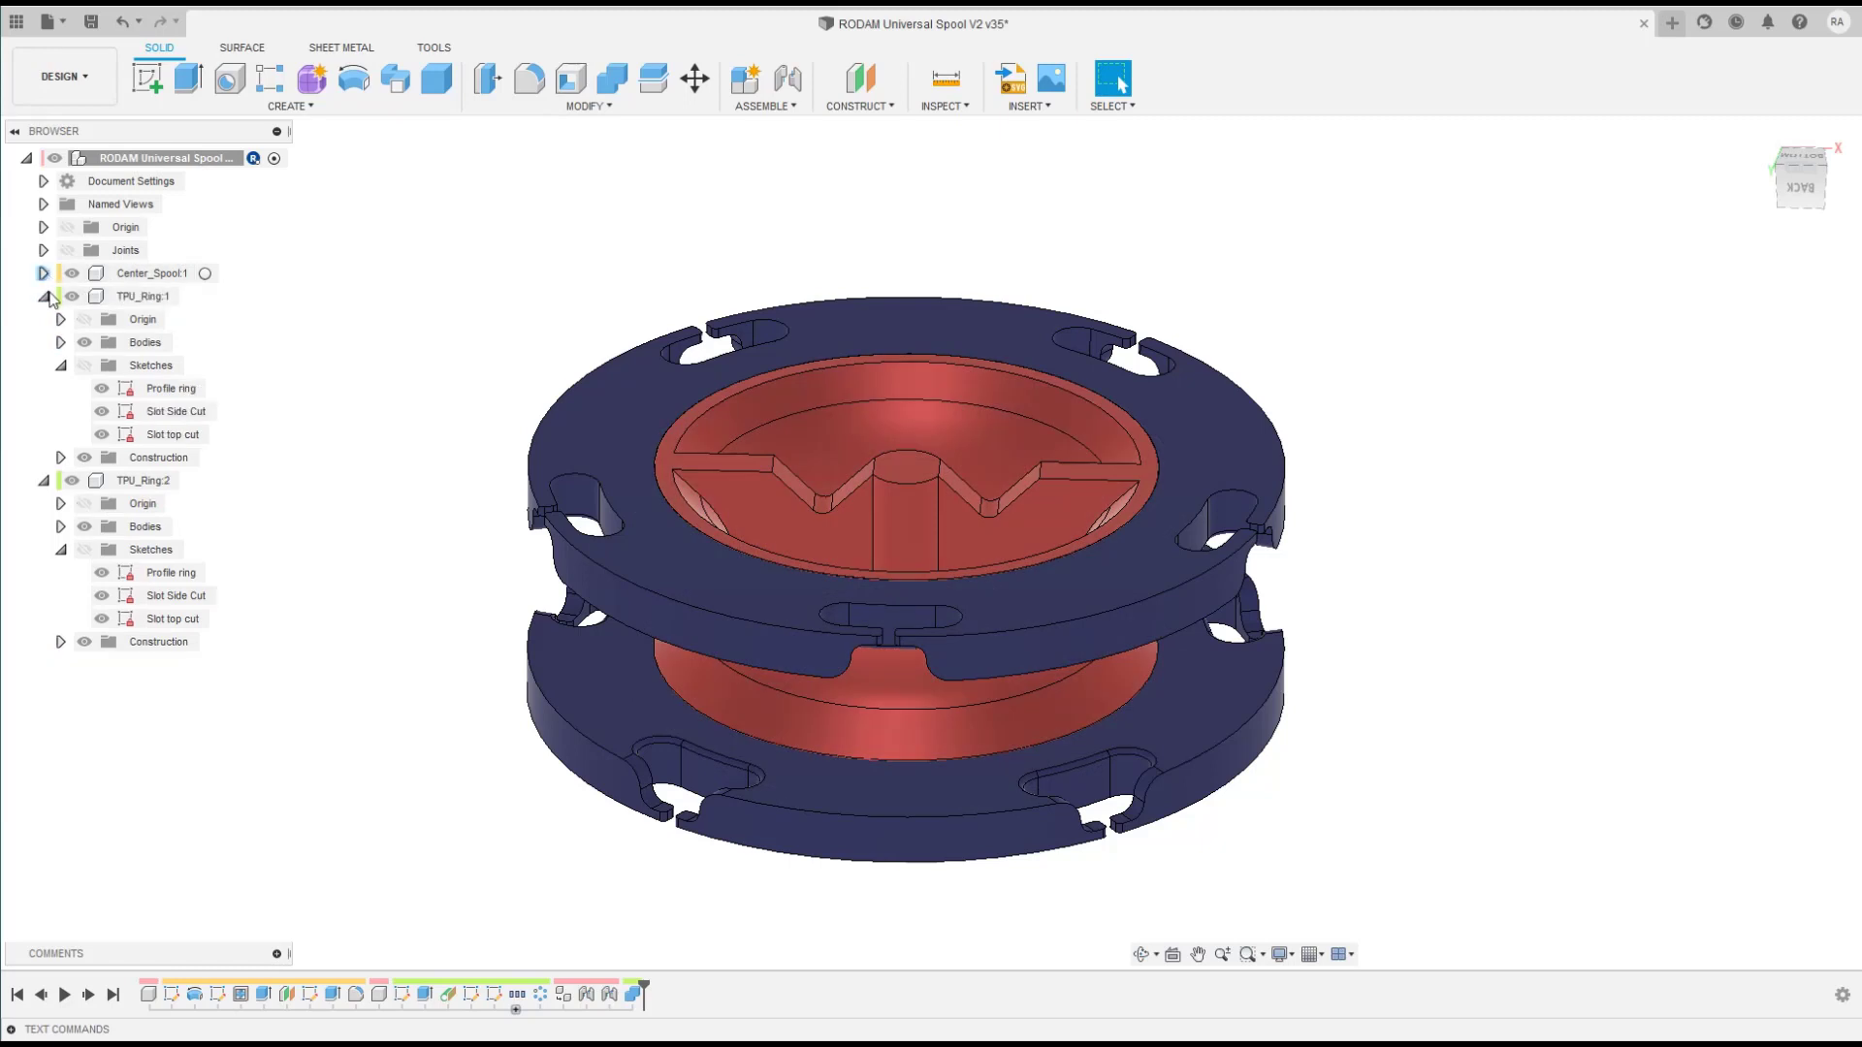
pyautogui.click(44, 296)
pyautogui.click(44, 319)
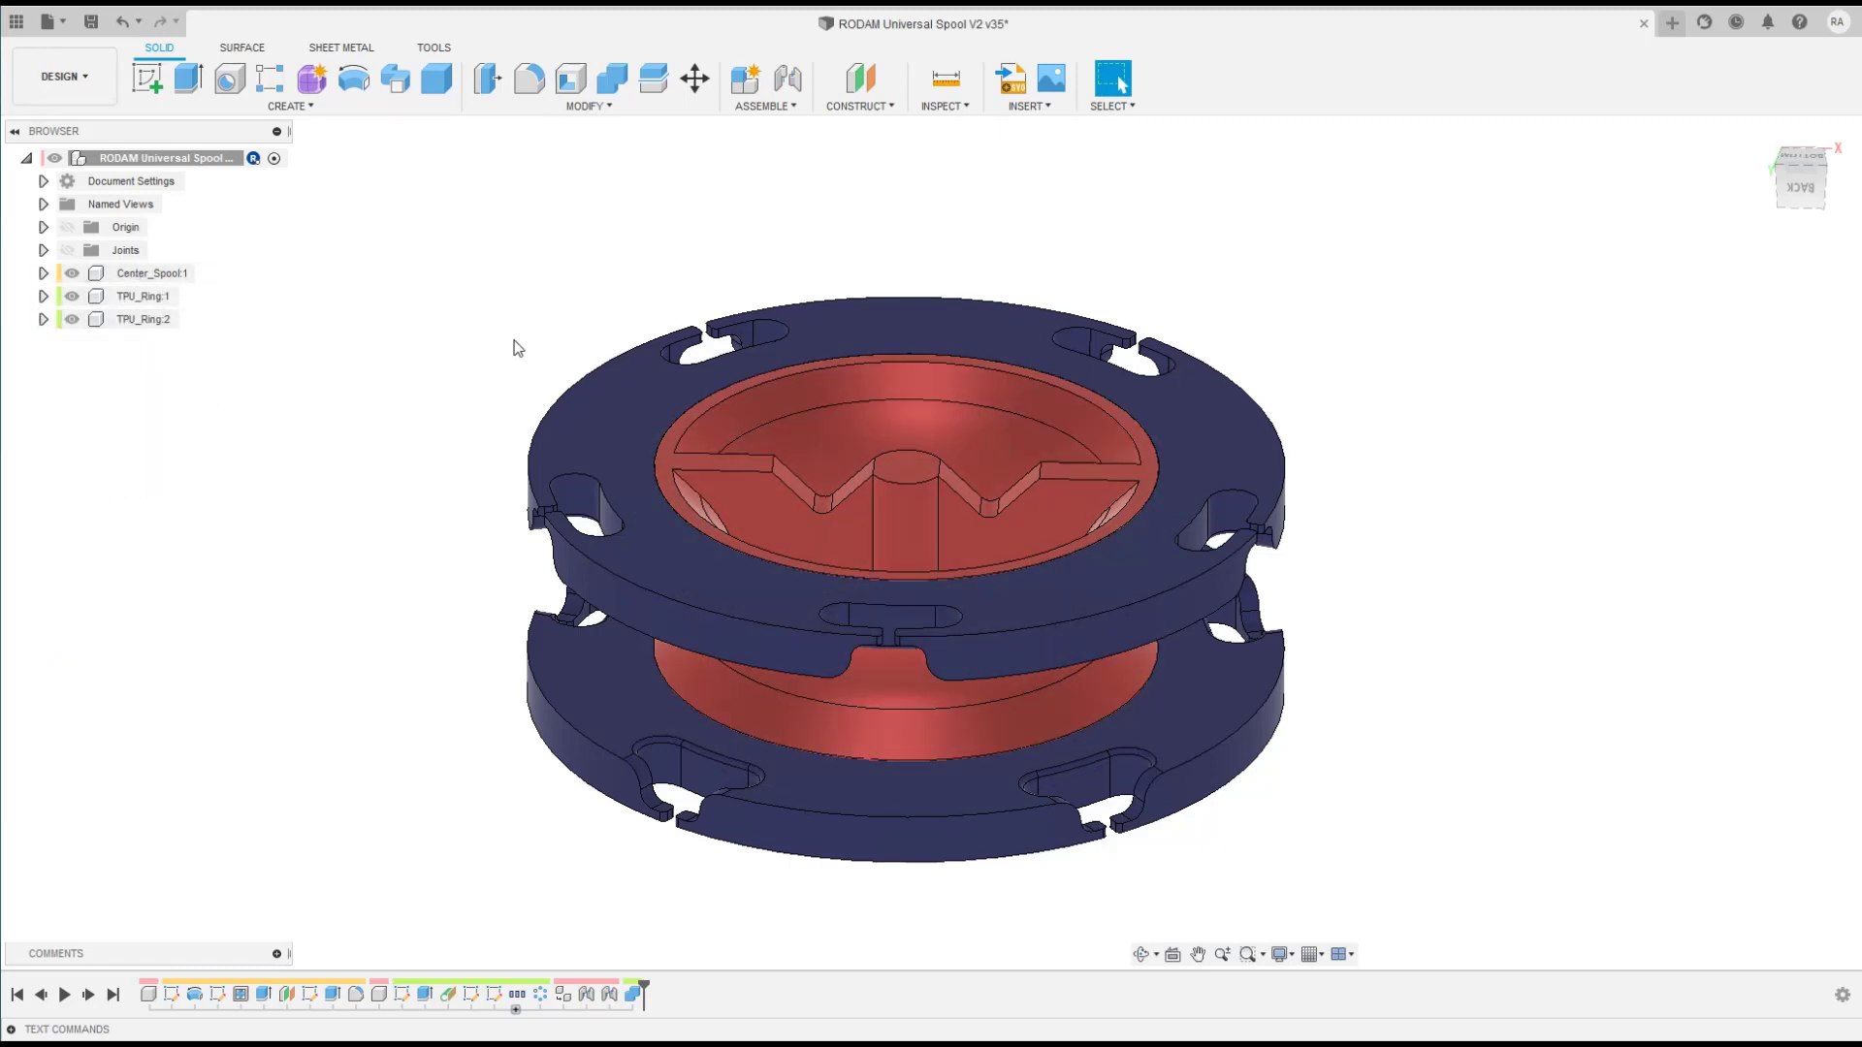
pyautogui.scroll(-2, 514, 342)
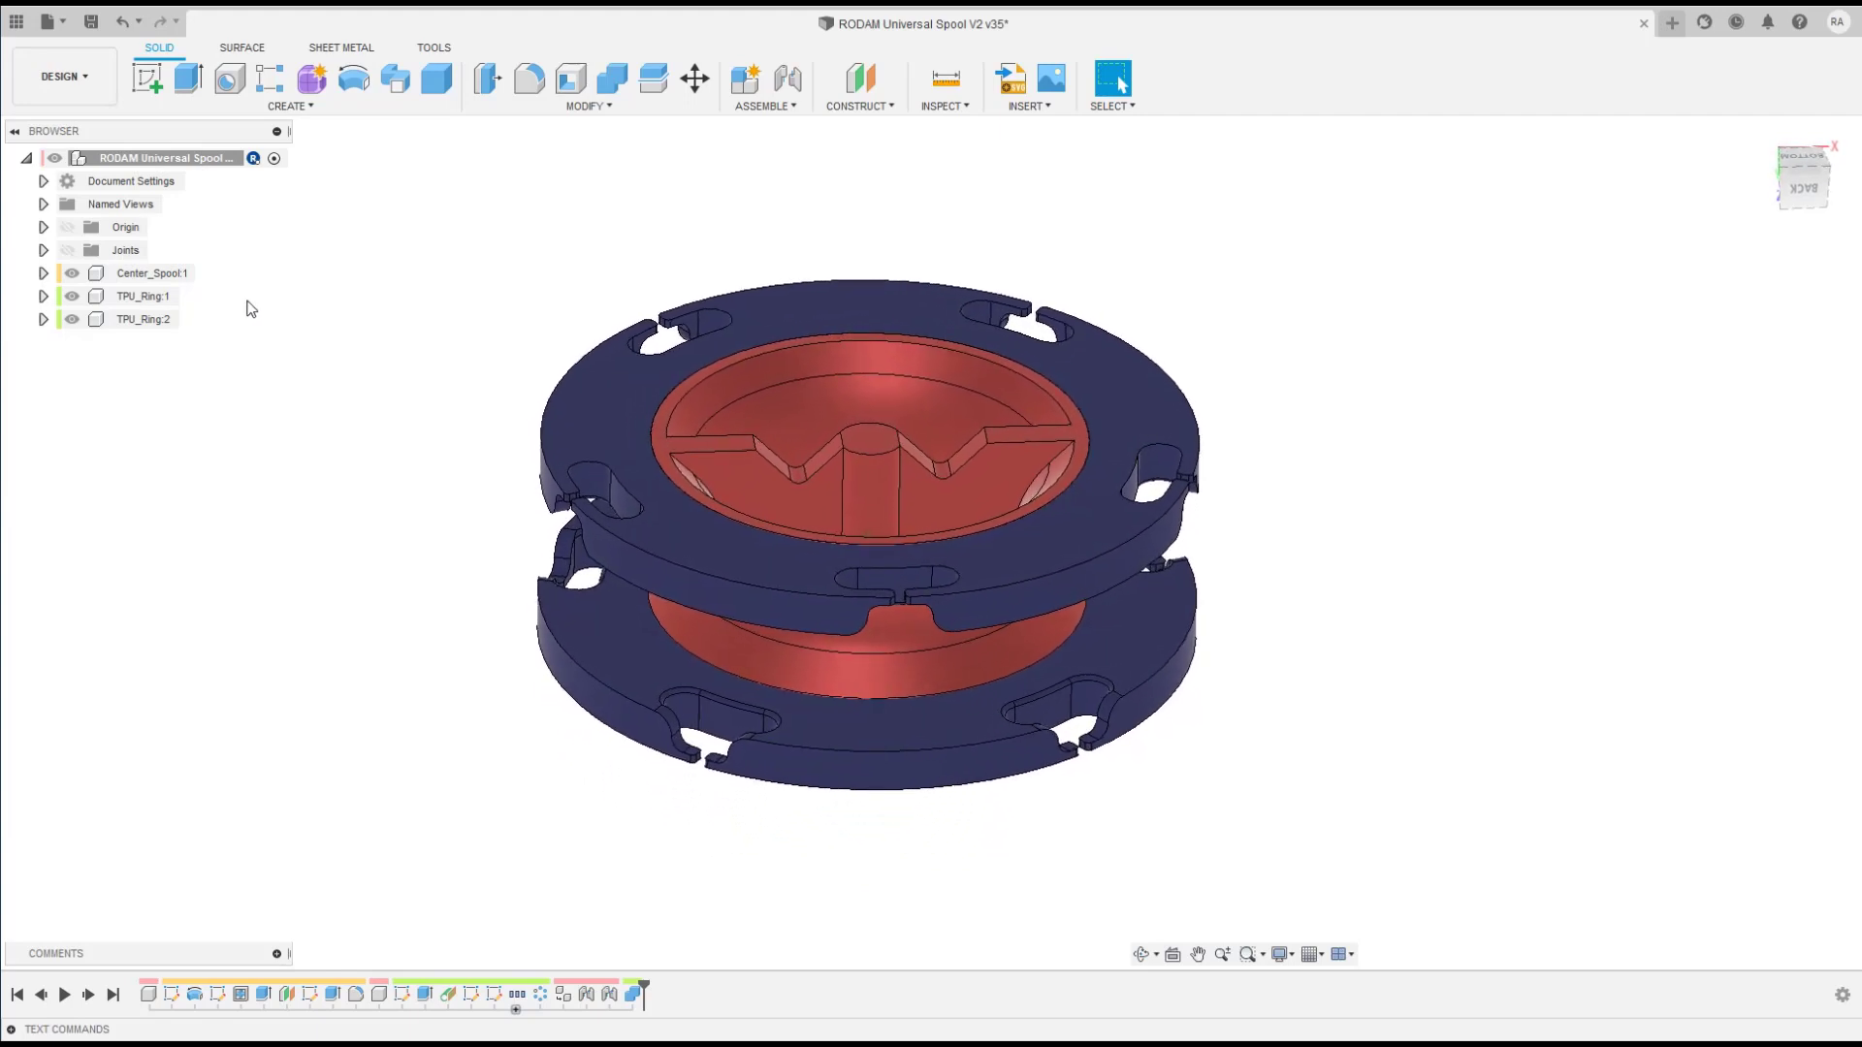
# Step: Expand Center_Spool and TPU_Ring:1 to review the named sketches of each component
pyautogui.click(44, 274)
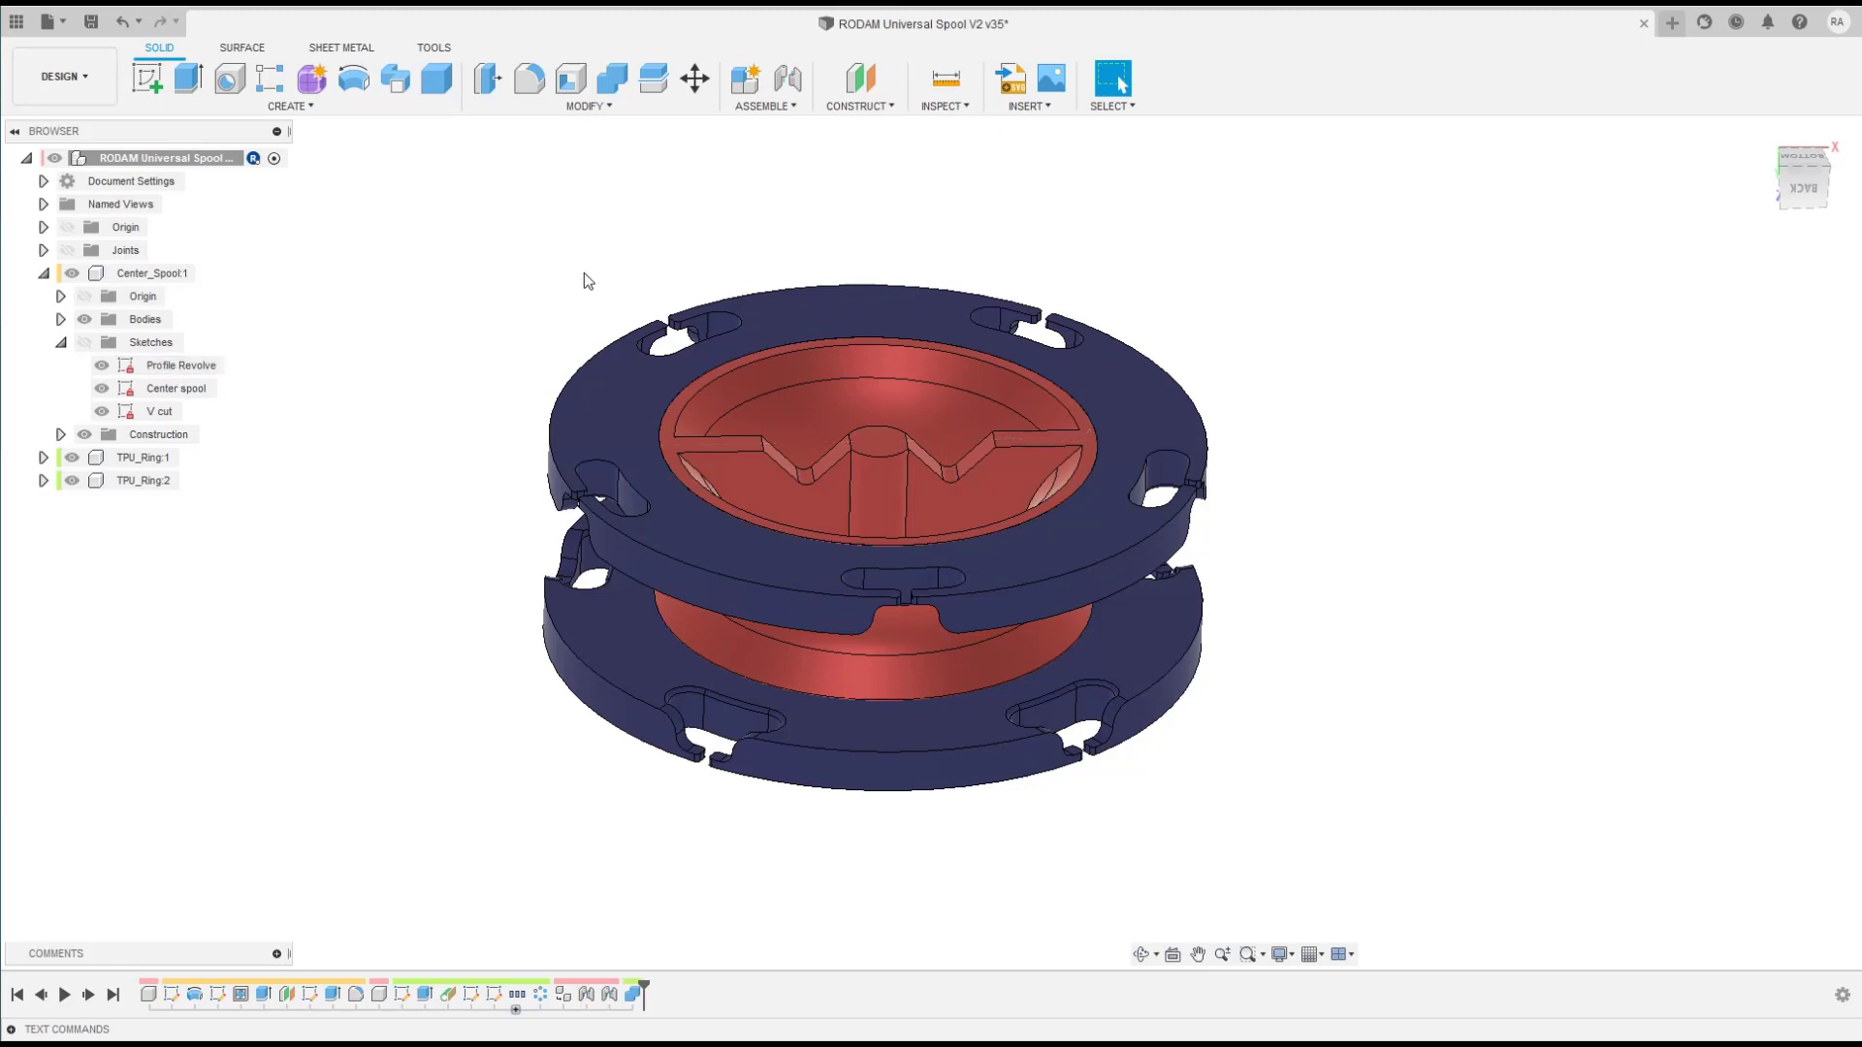
pyautogui.click(76, 462)
pyautogui.click(44, 458)
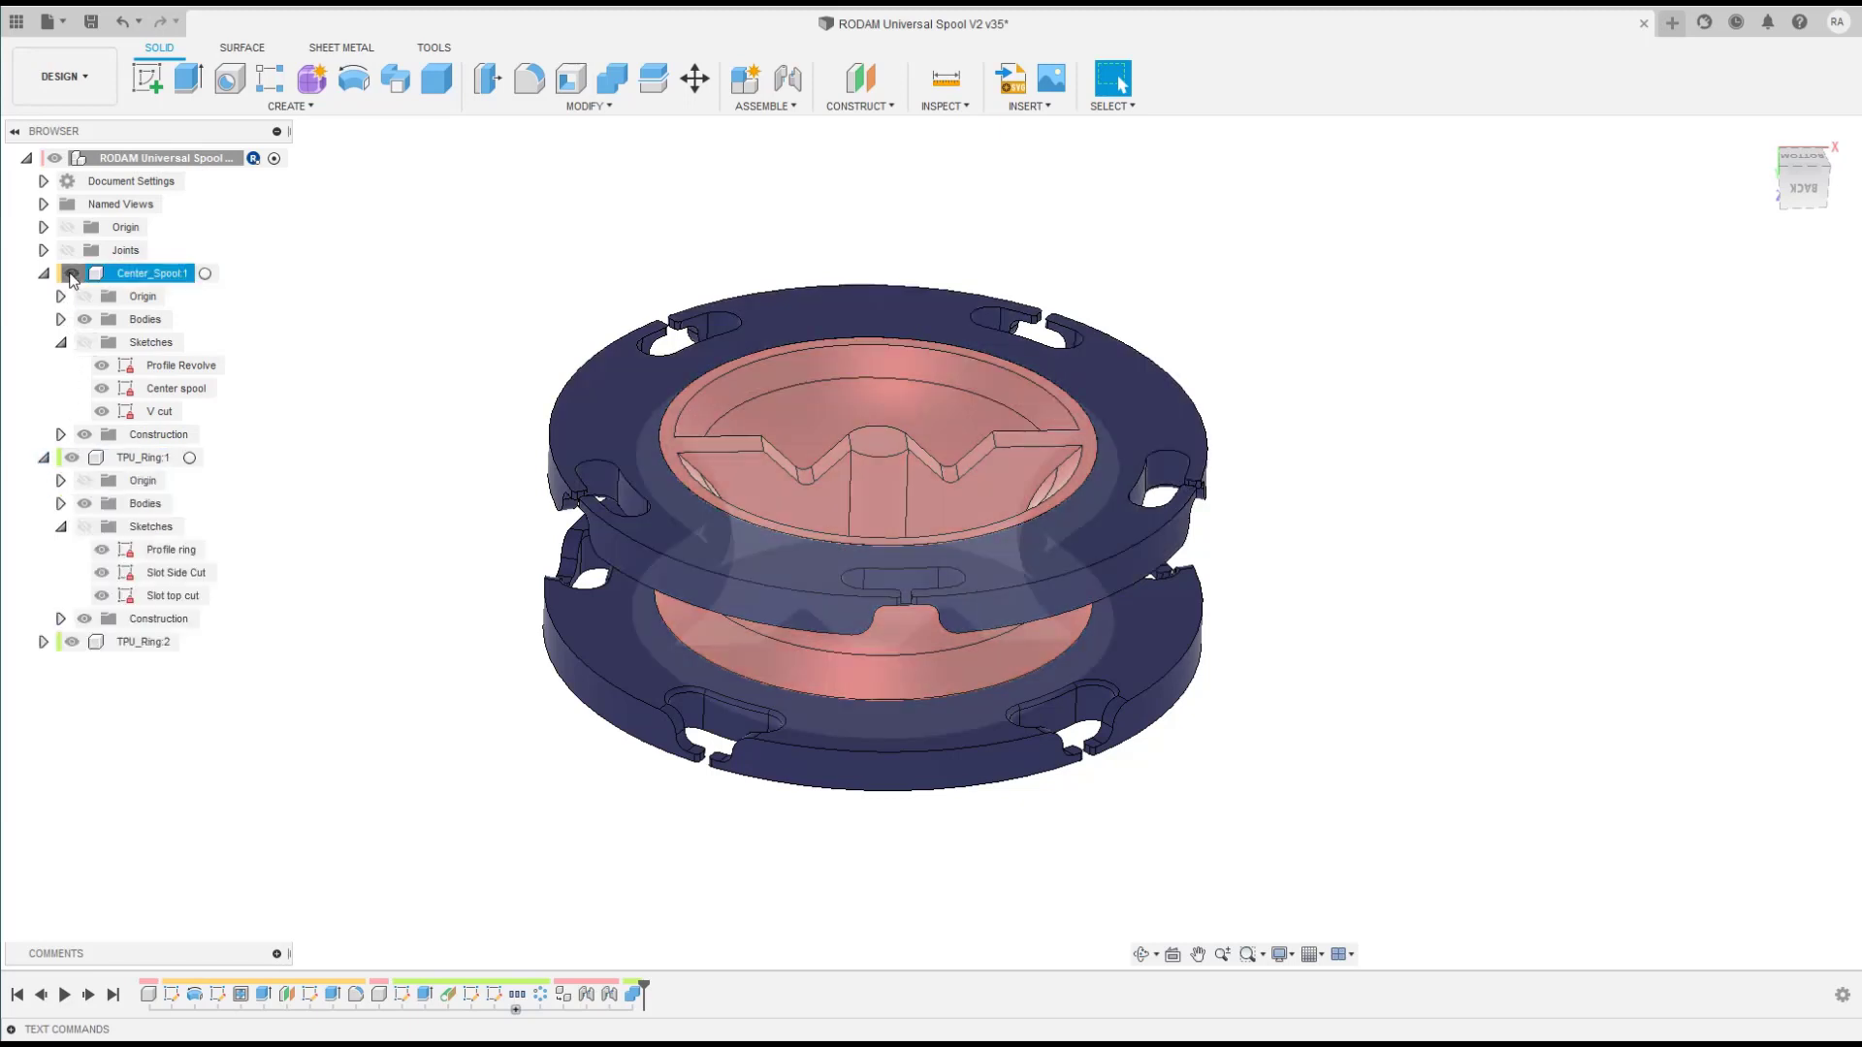
# Step: Hide Center_Spool and TPU_Ring:2 so that only TPU_Ring:1 is displayed
pyautogui.click(73, 274)
pyautogui.click(42, 275)
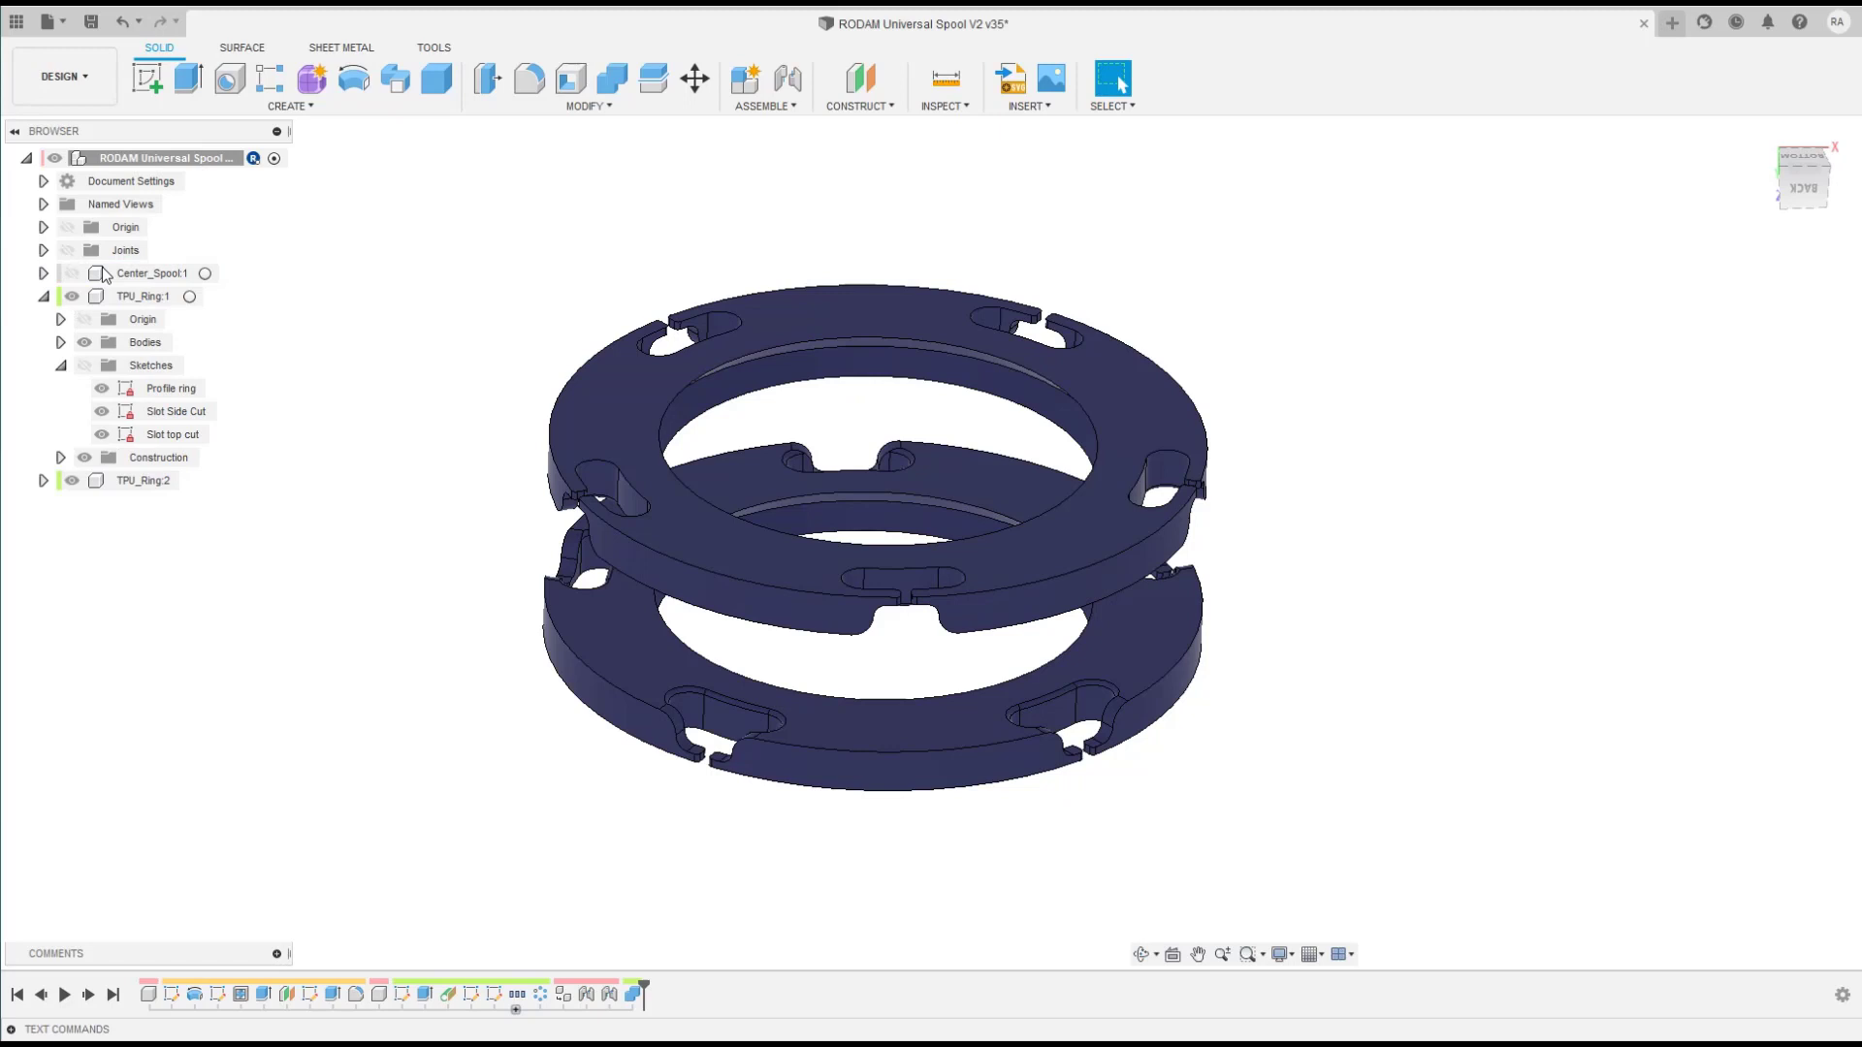
pyautogui.click(71, 480)
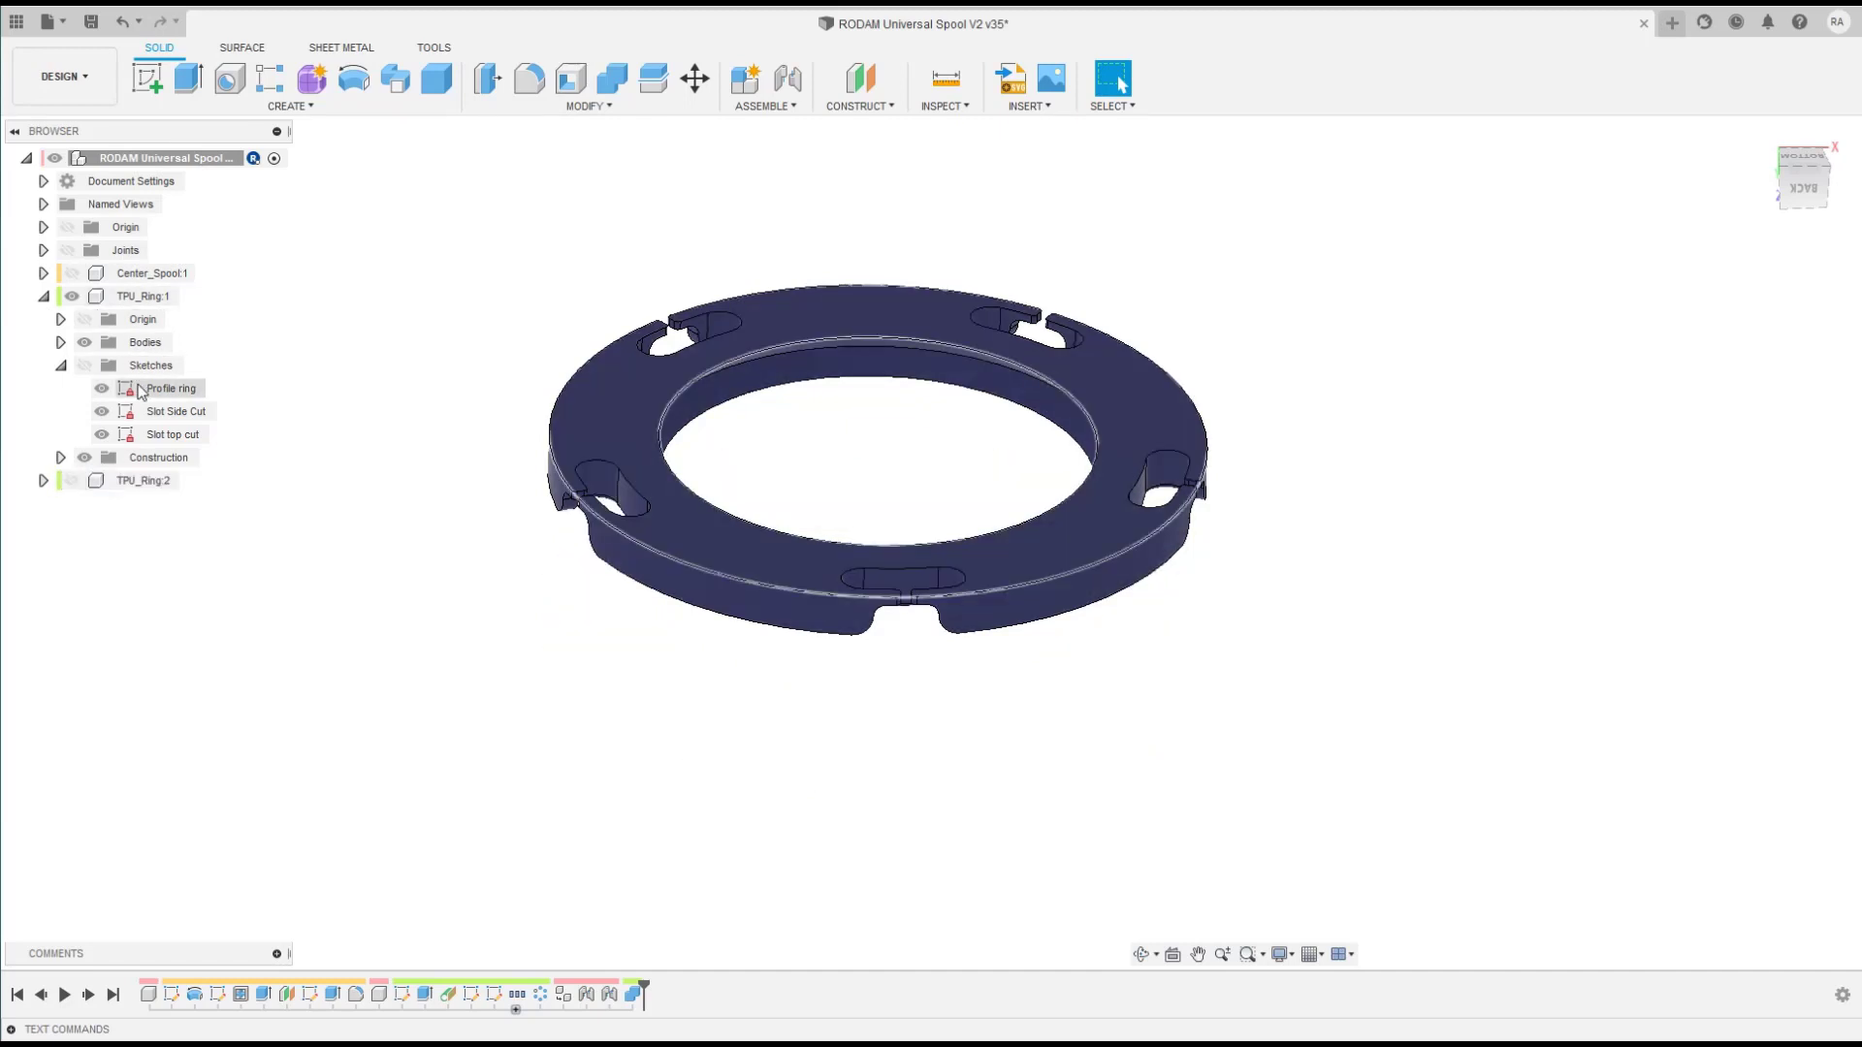
pyautogui.keyDown('shift'); pyautogui.moveTo(622, 451); pyautogui.dragTo(620, 452, button='middle'); pyautogui.keyUp('shift')
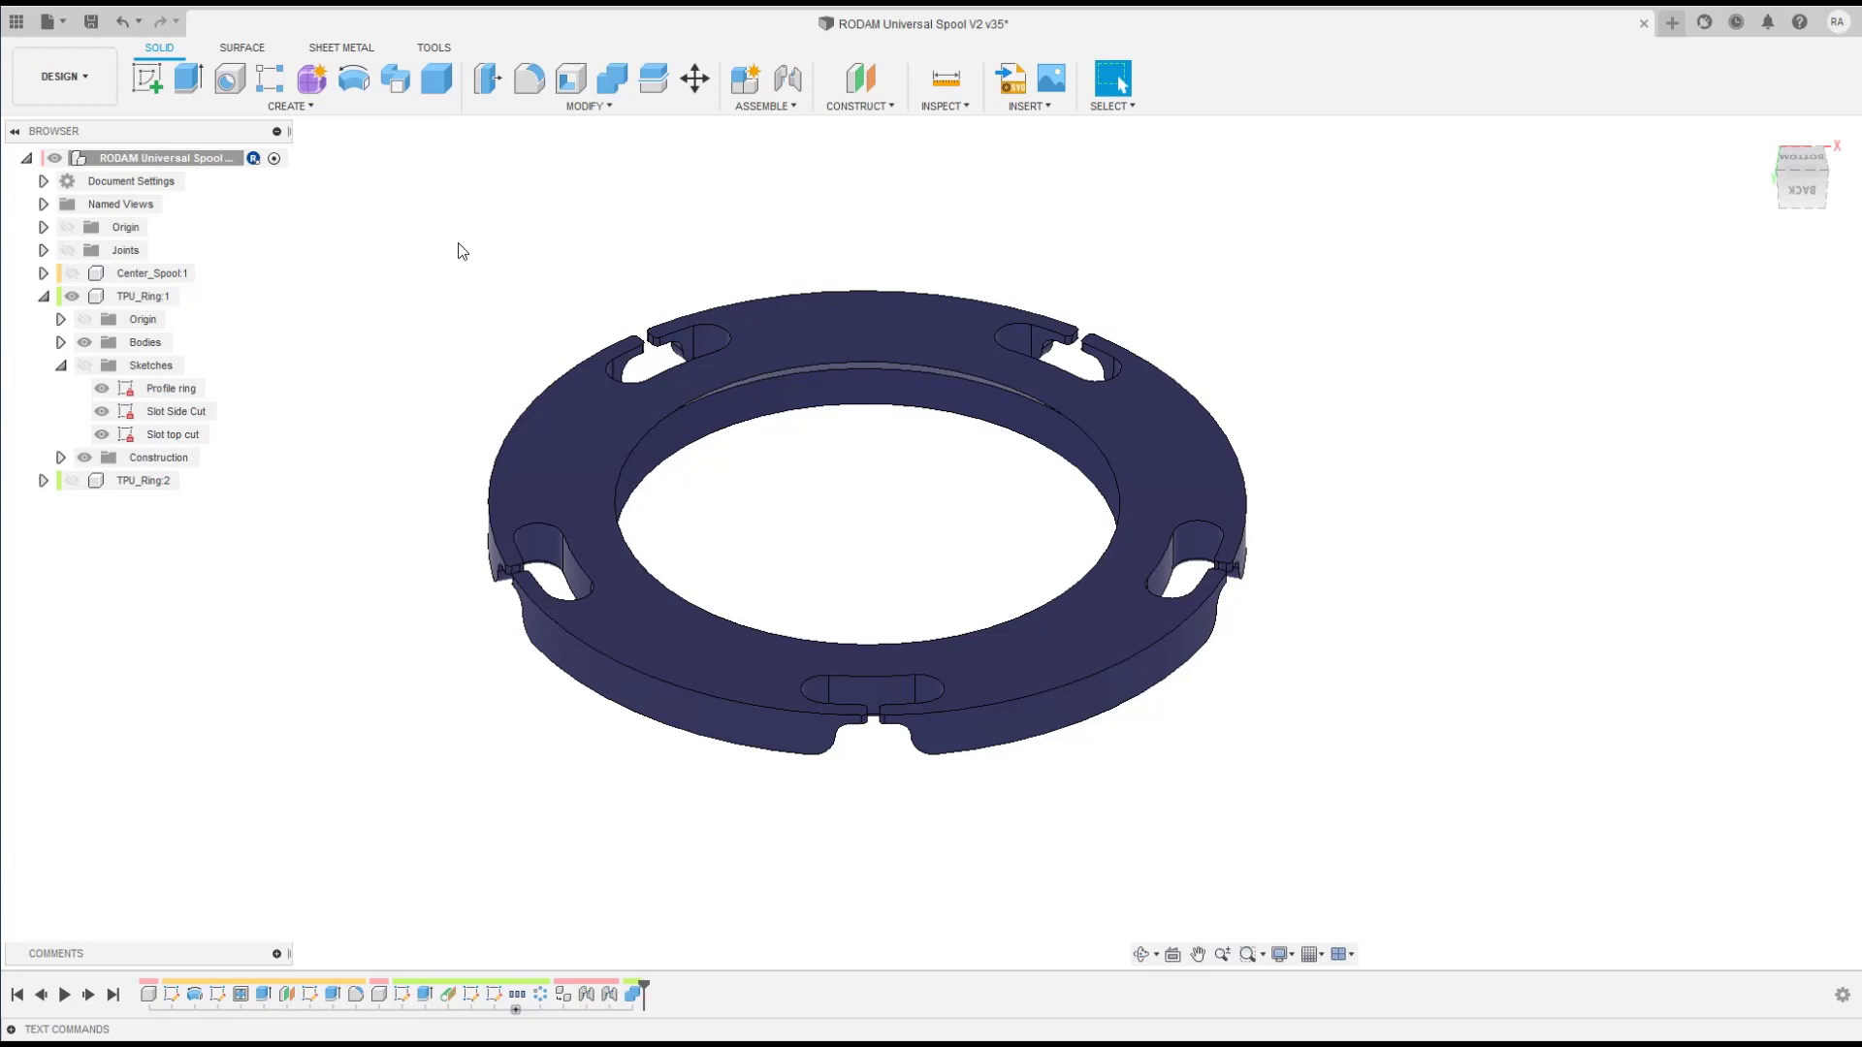
# Step: Open the Parameters dialog and review the model parameters of TPU_Ring grouped by named sketches and features, with Slot top cut collapsed
pyautogui.click(580, 108)
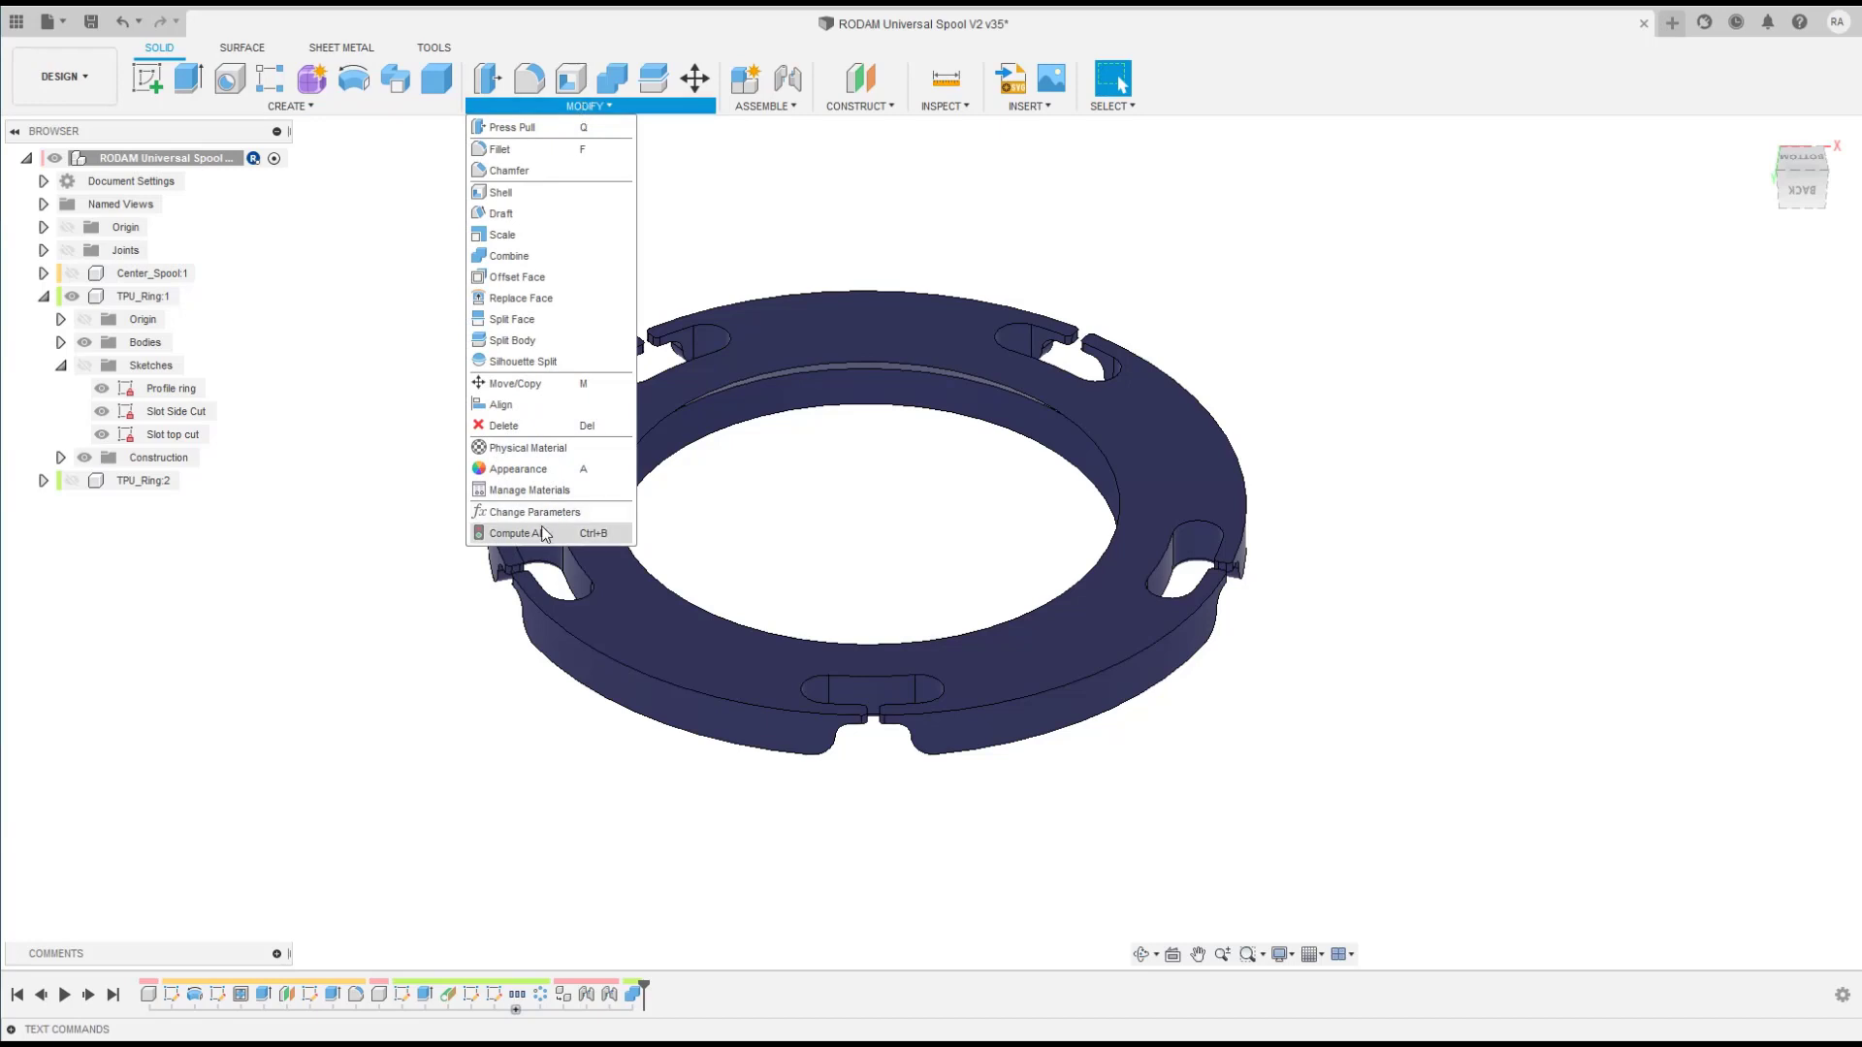
pyautogui.click(515, 512)
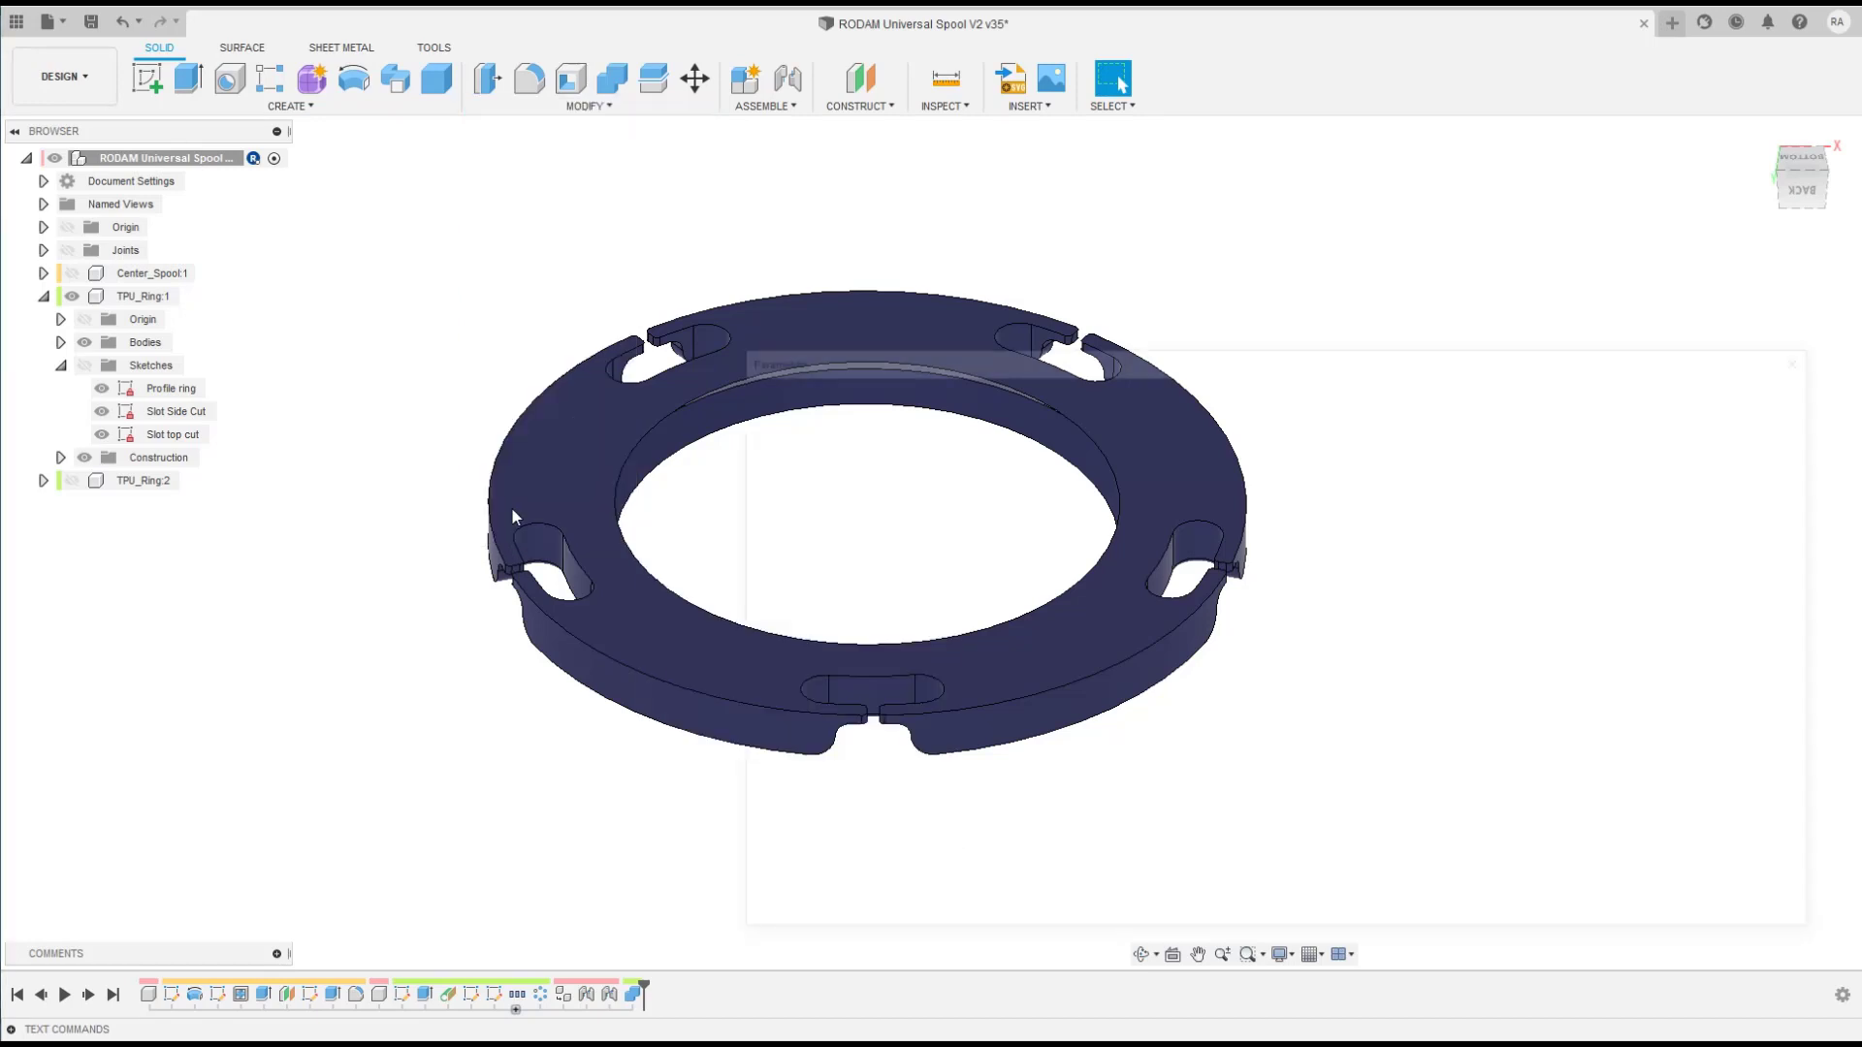
pyautogui.moveTo(1162, 333); pyautogui.dragTo(1179, 101)
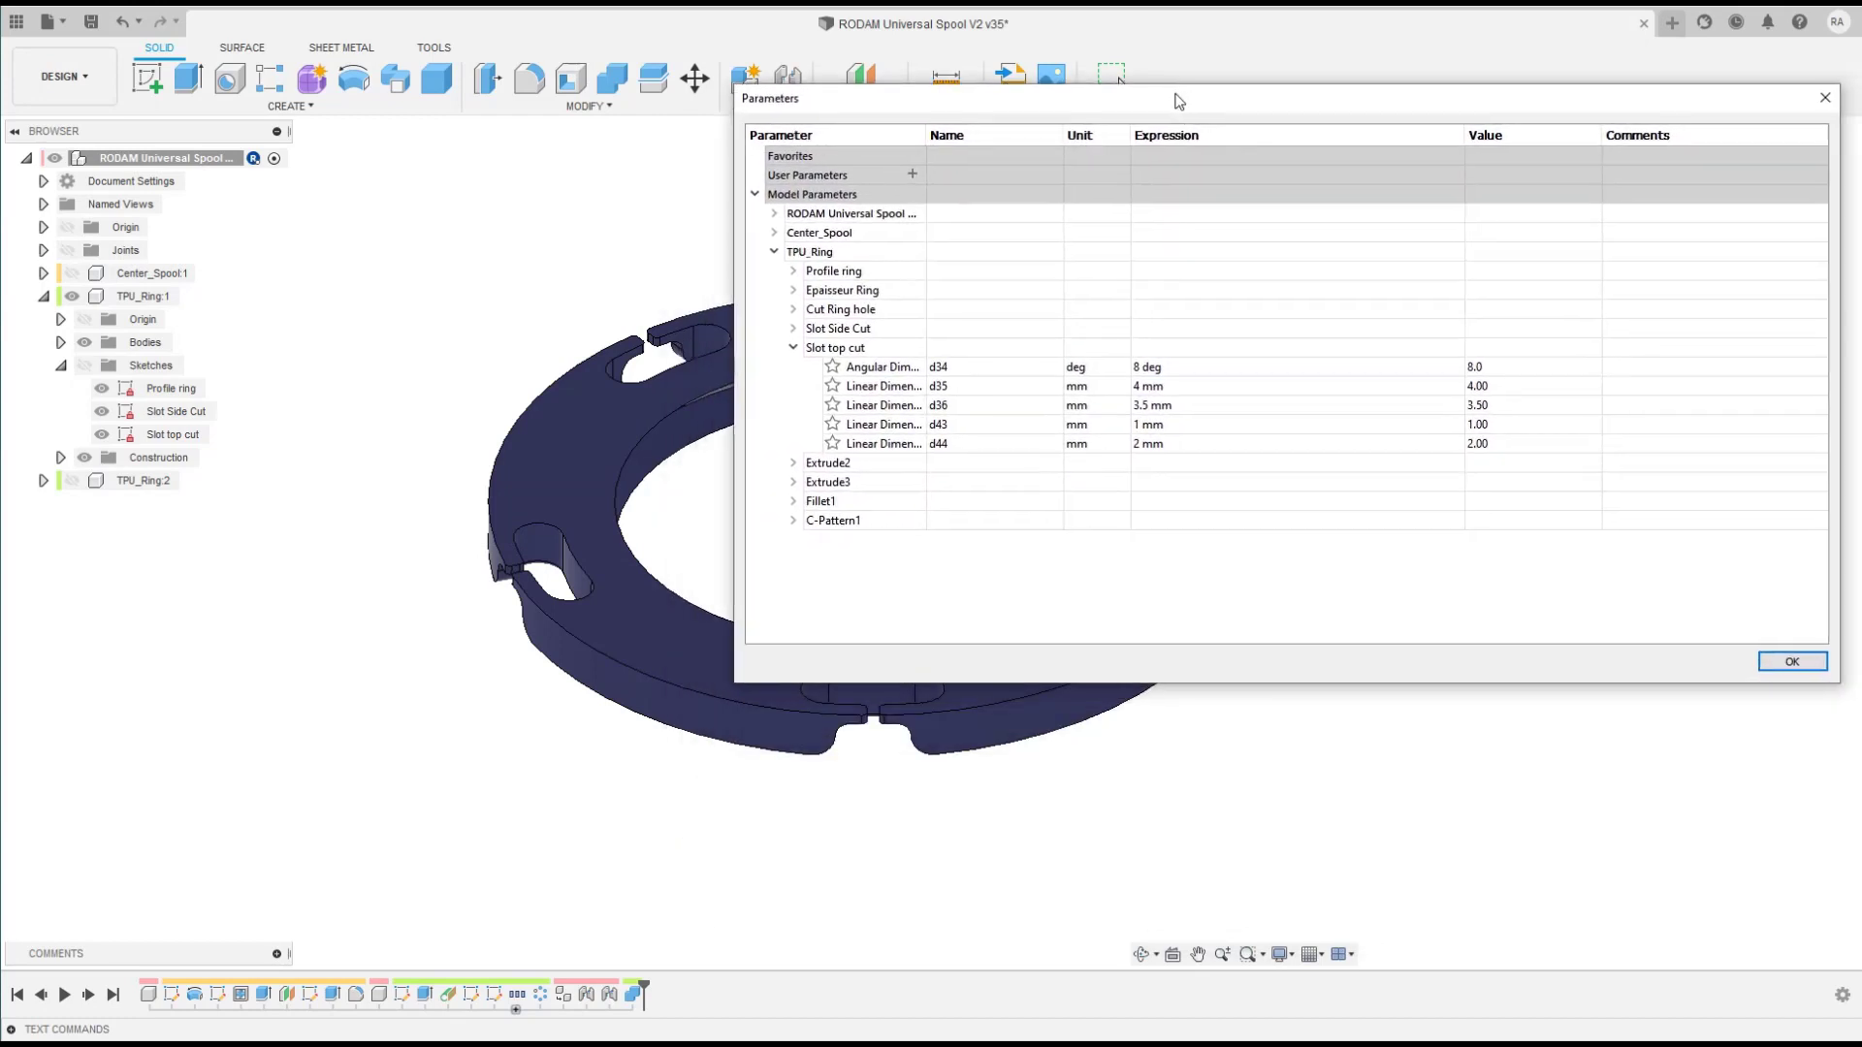
pyautogui.click(793, 347)
pyautogui.click(775, 252)
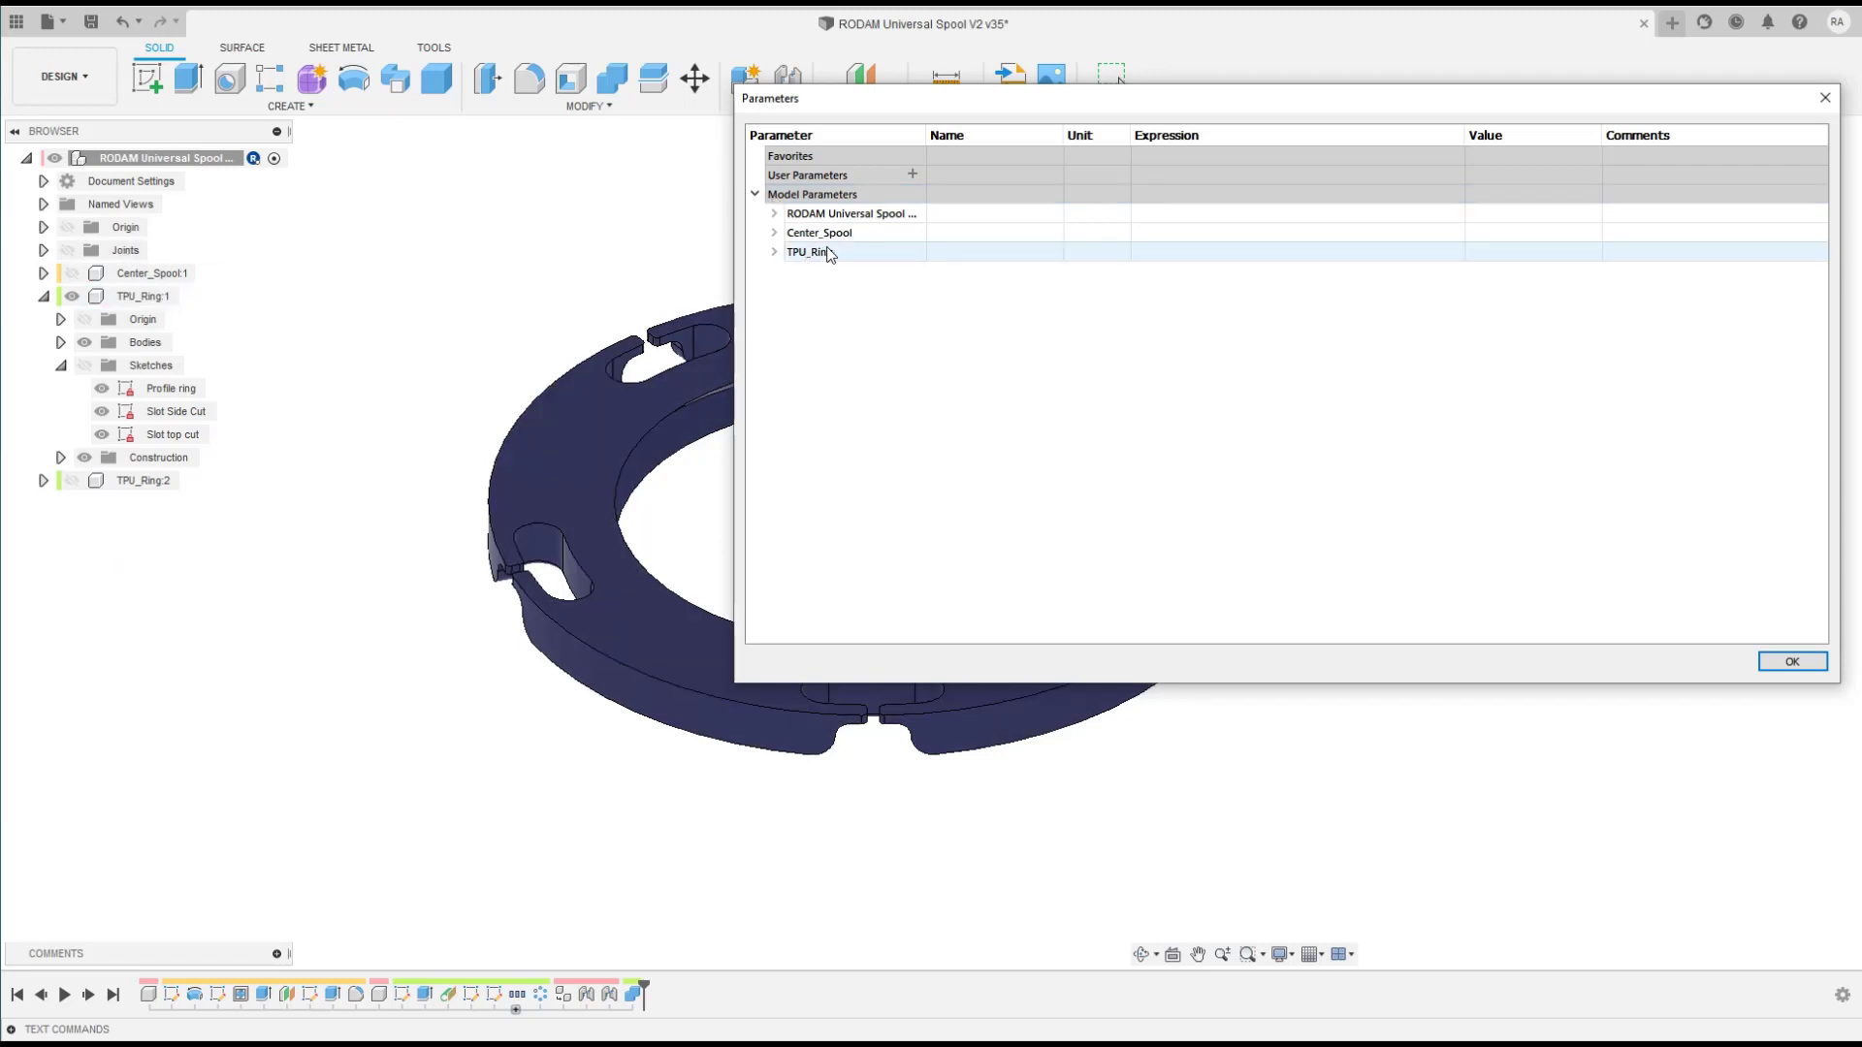
pyautogui.click(775, 252)
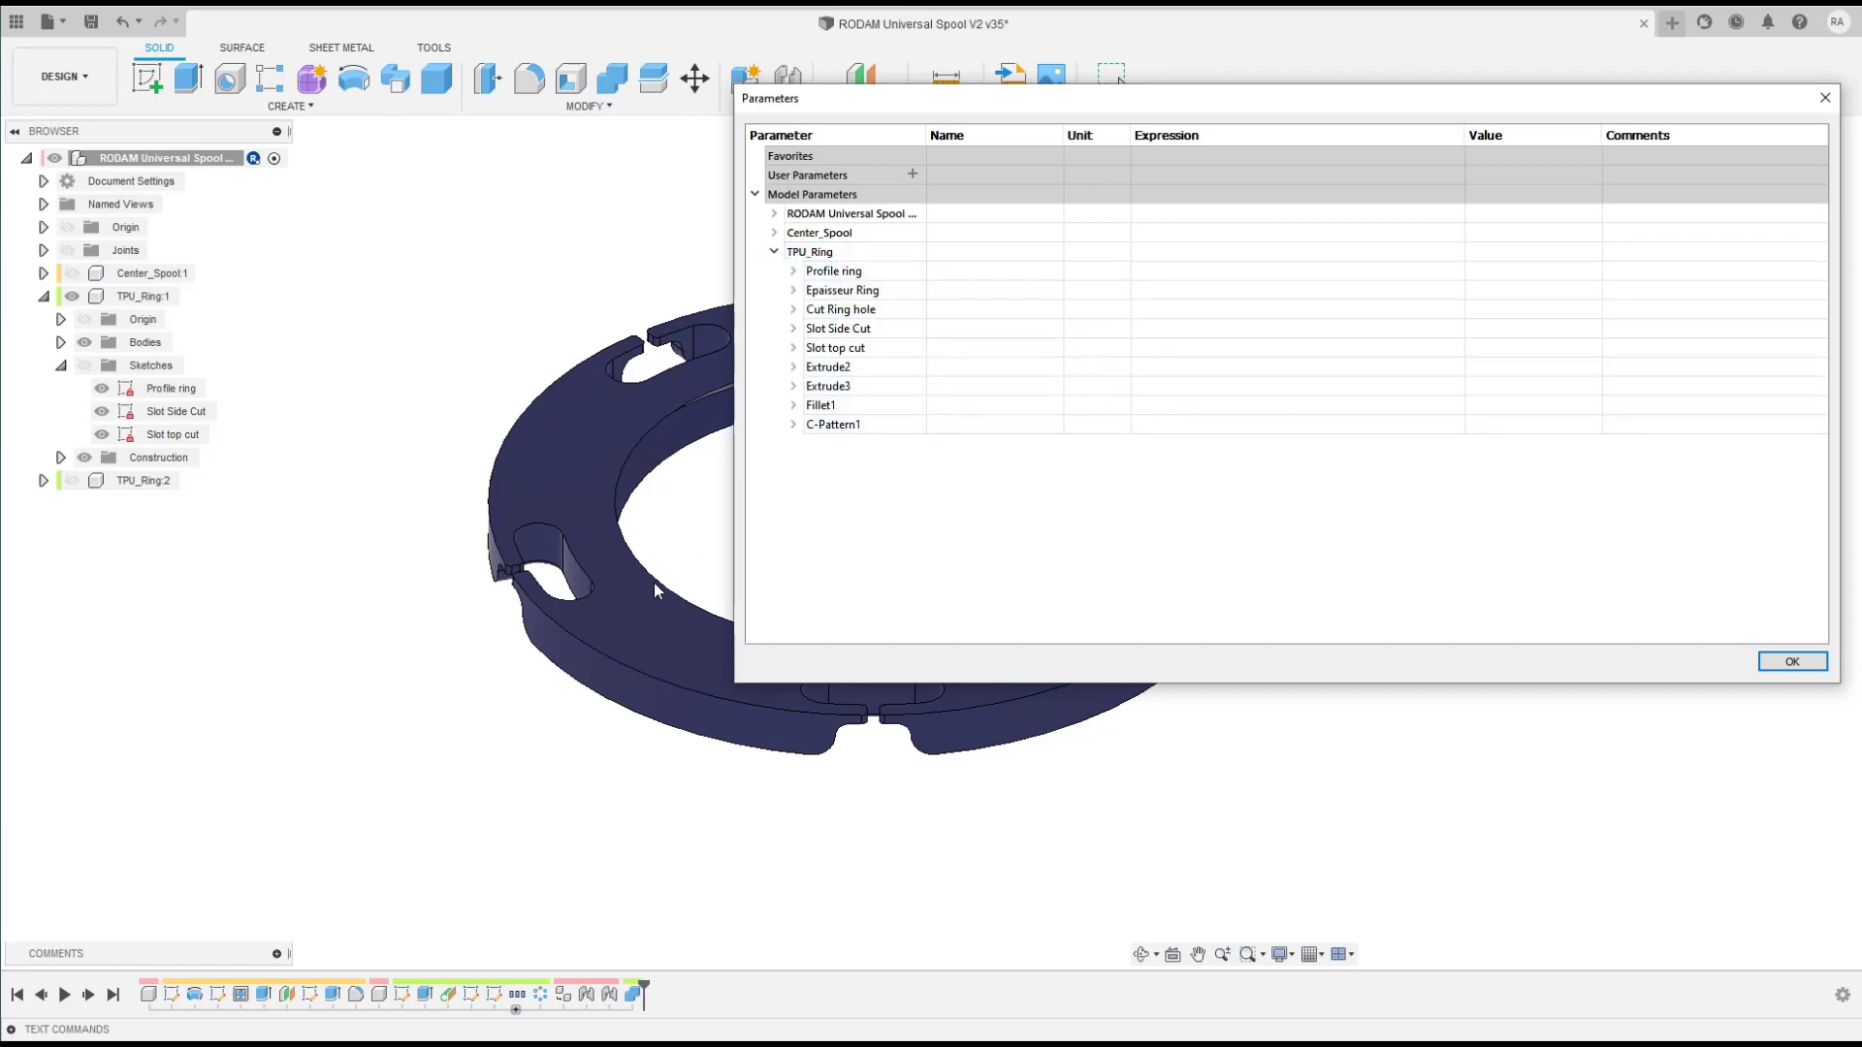
# Step: Activate the TPU_Ring:1 component and check its model parameters in the Parameters dialog, closing the dialog when done
pyautogui.click(146, 295)
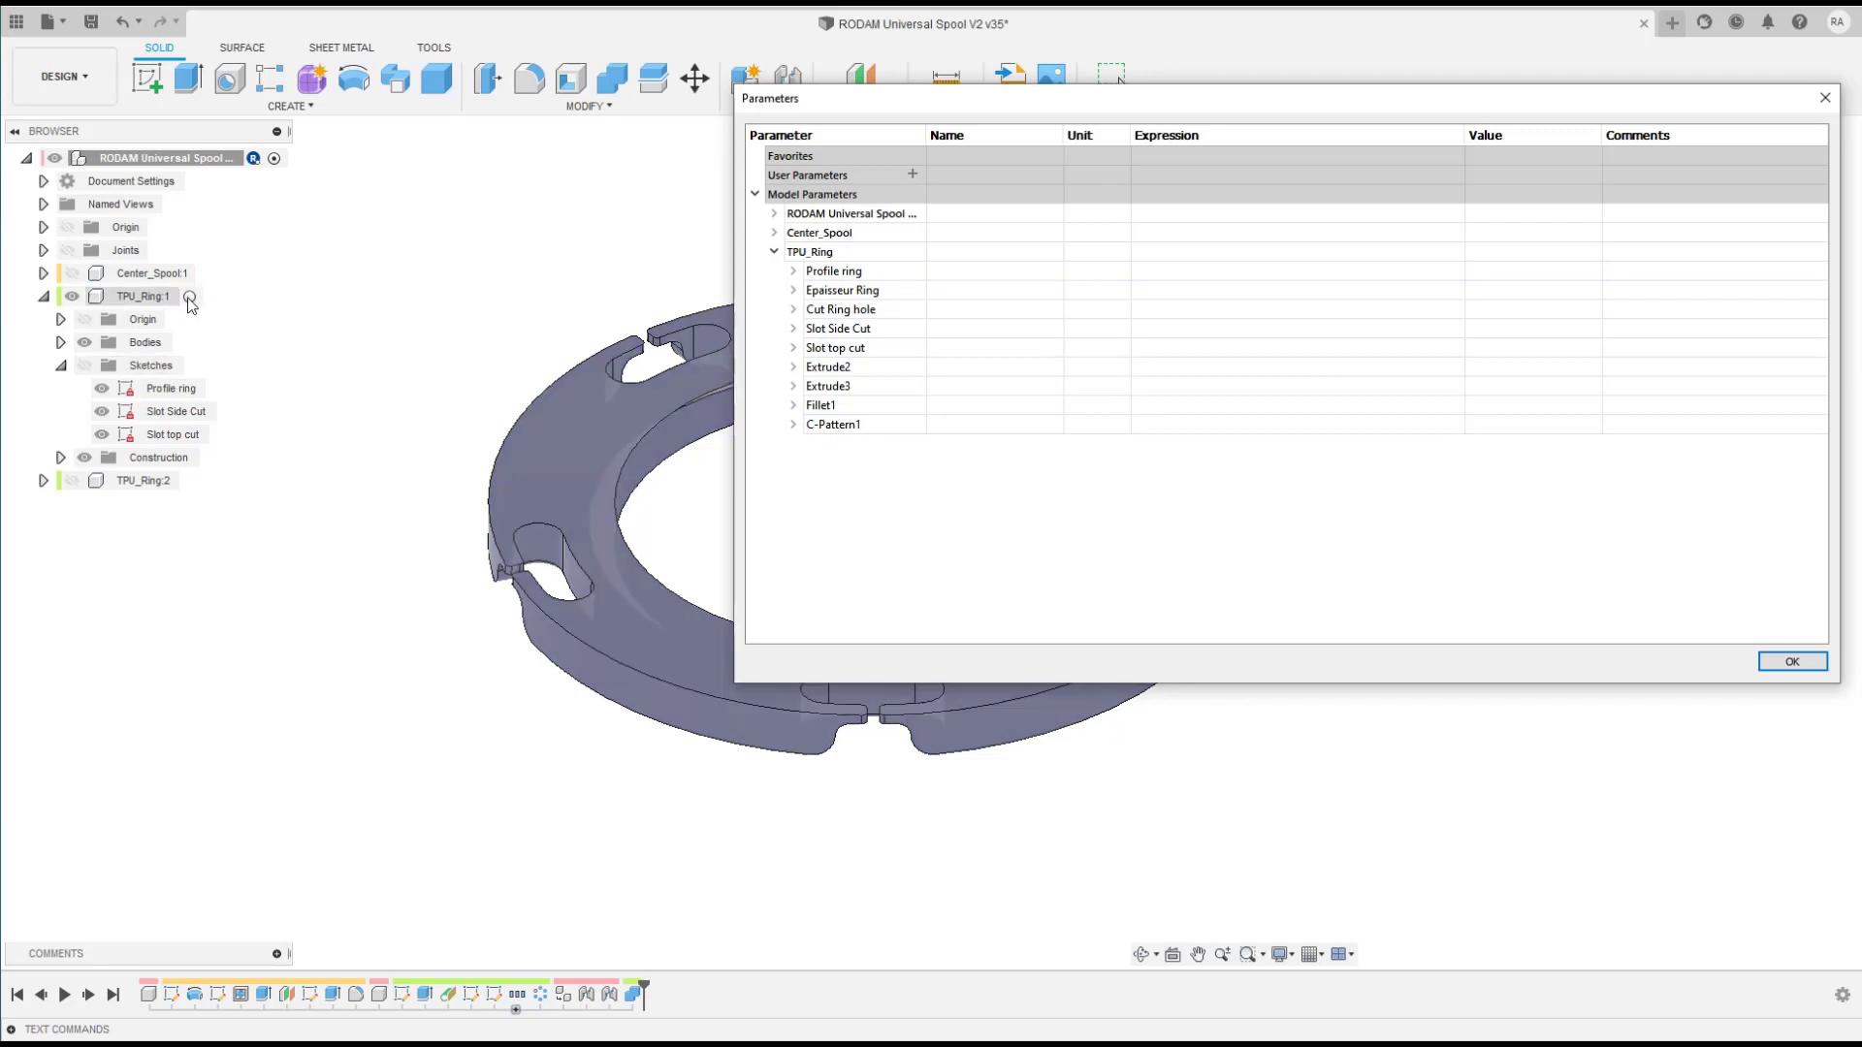
pyautogui.click(192, 297)
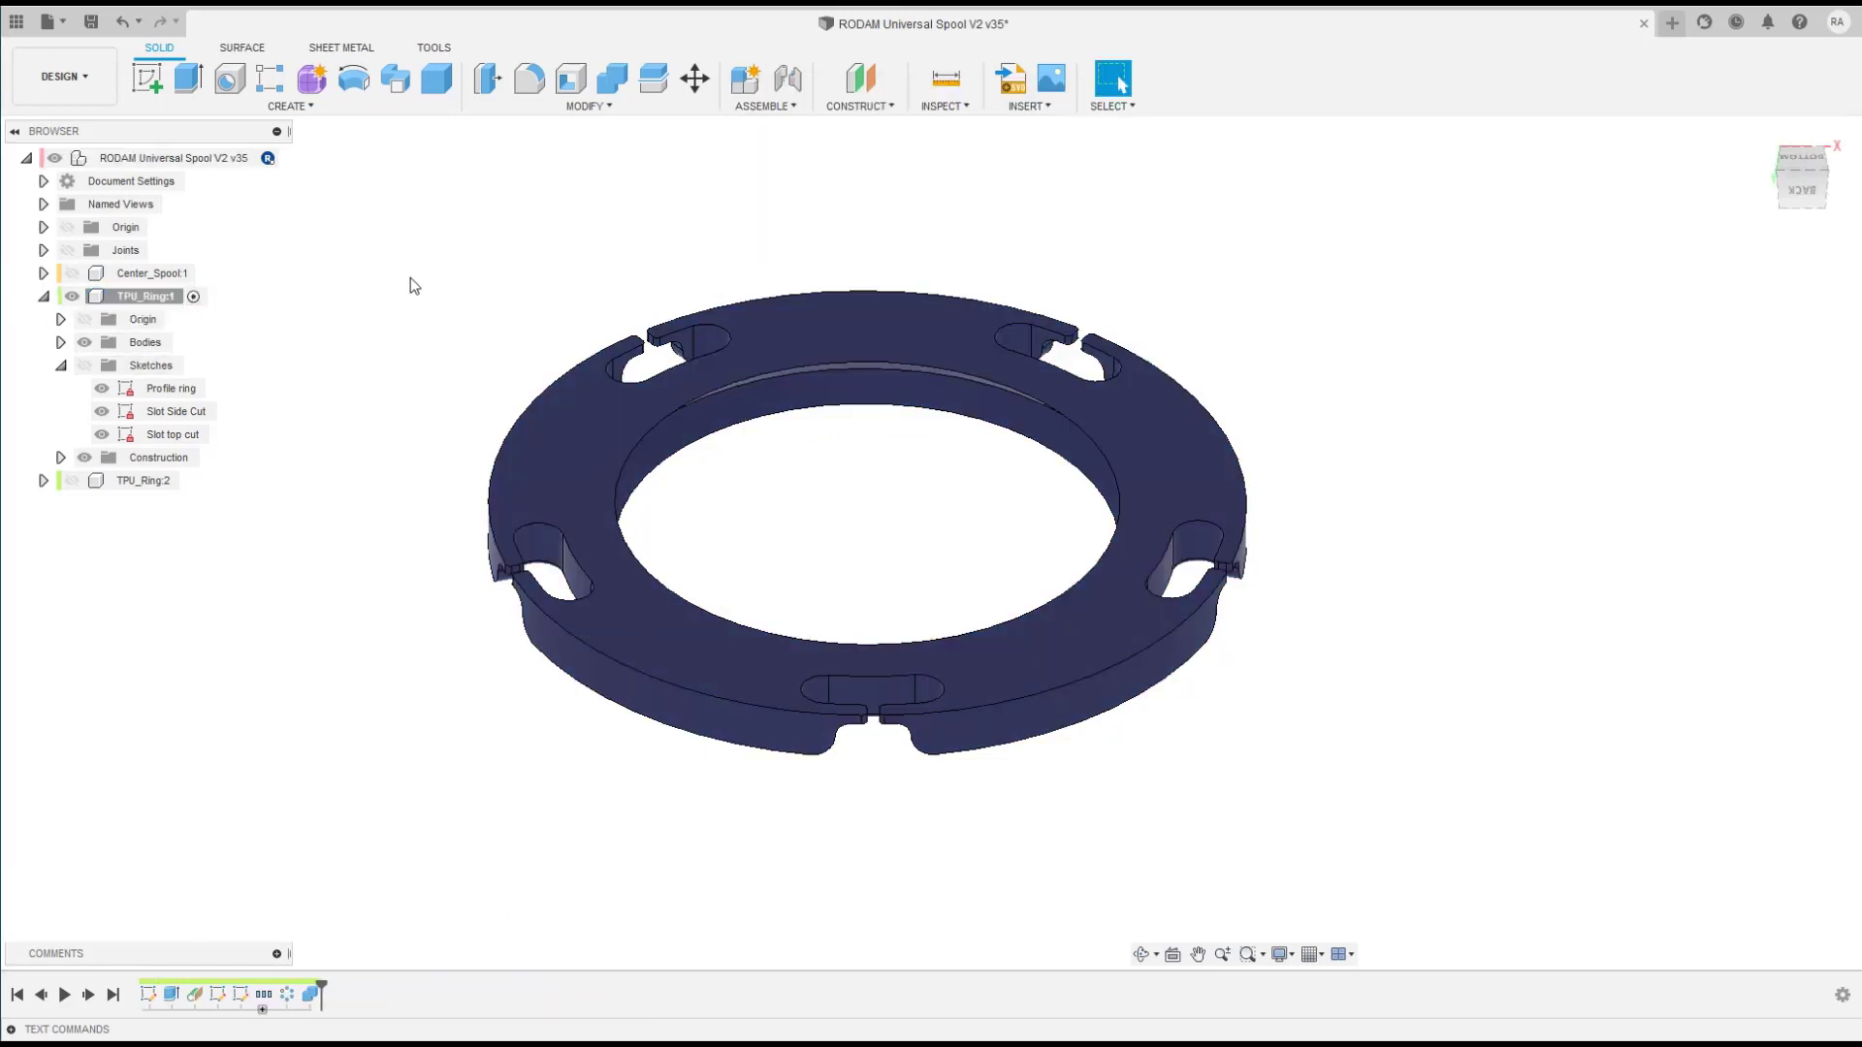
pyautogui.click(582, 105)
pyautogui.click(522, 512)
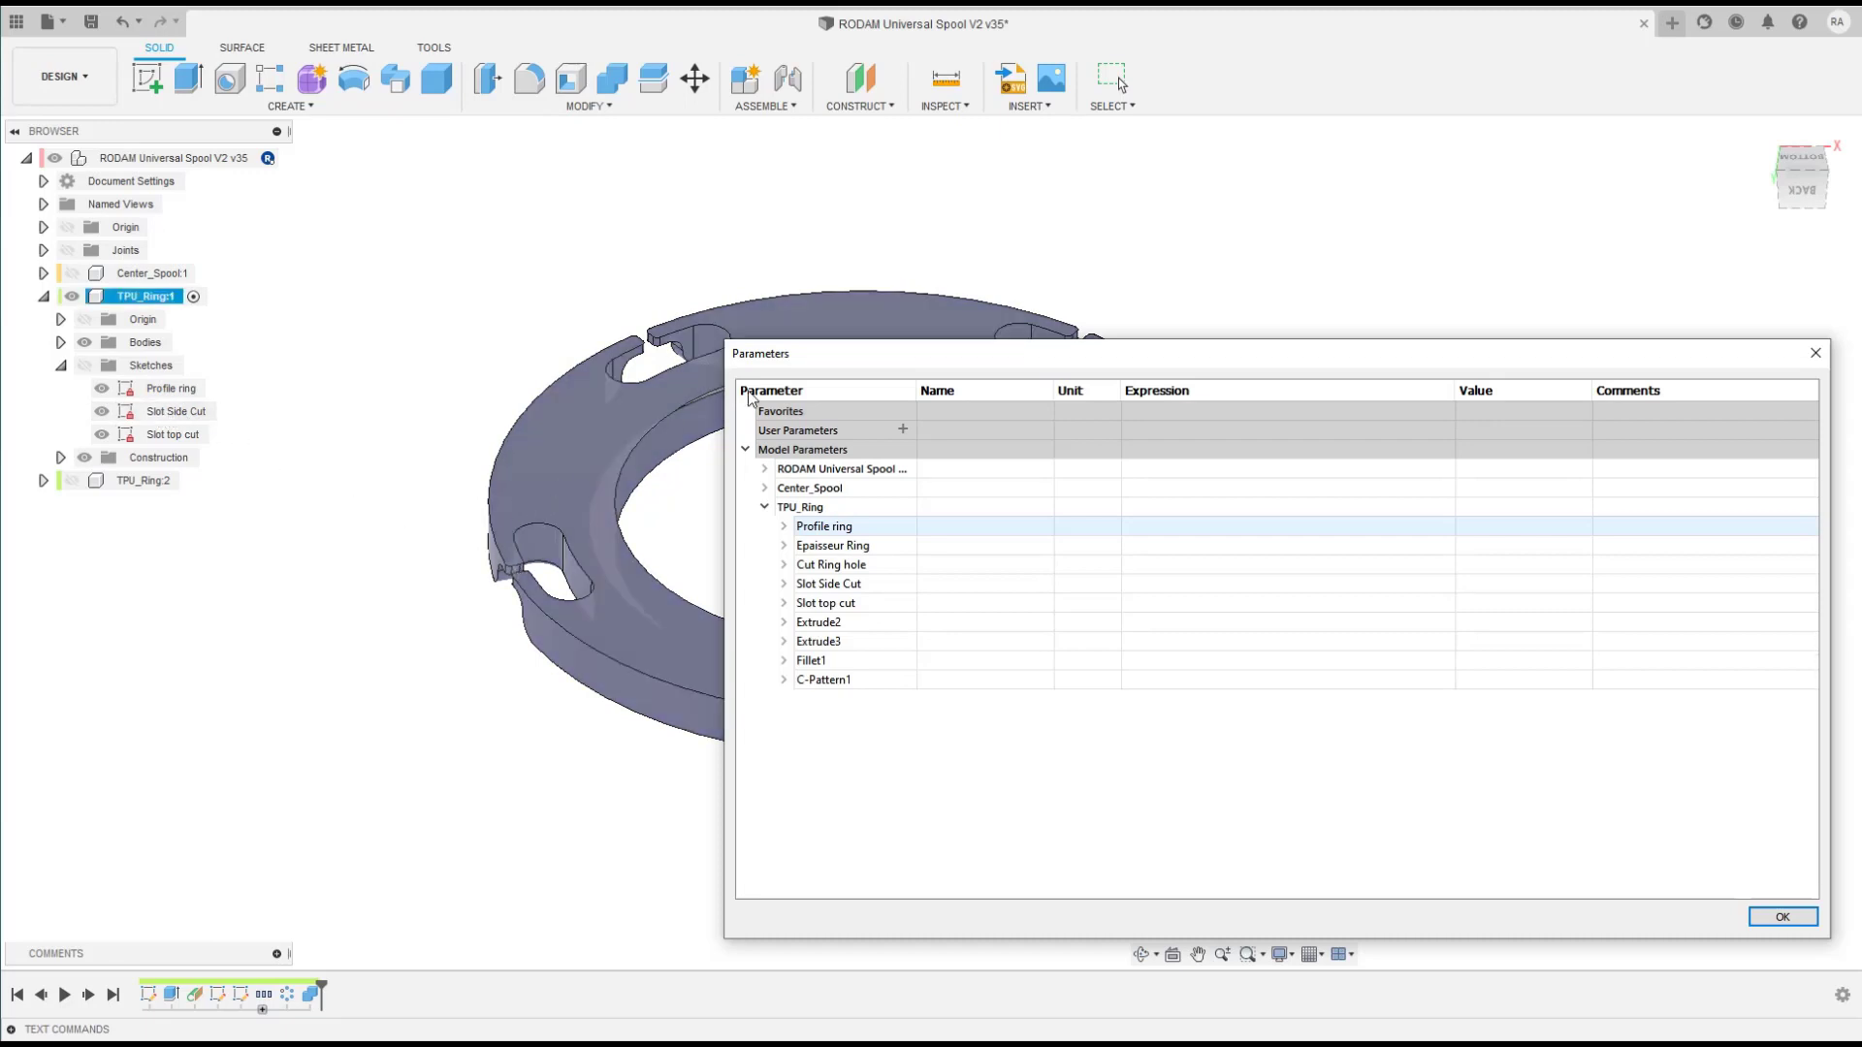
pyautogui.click(1775, 916)
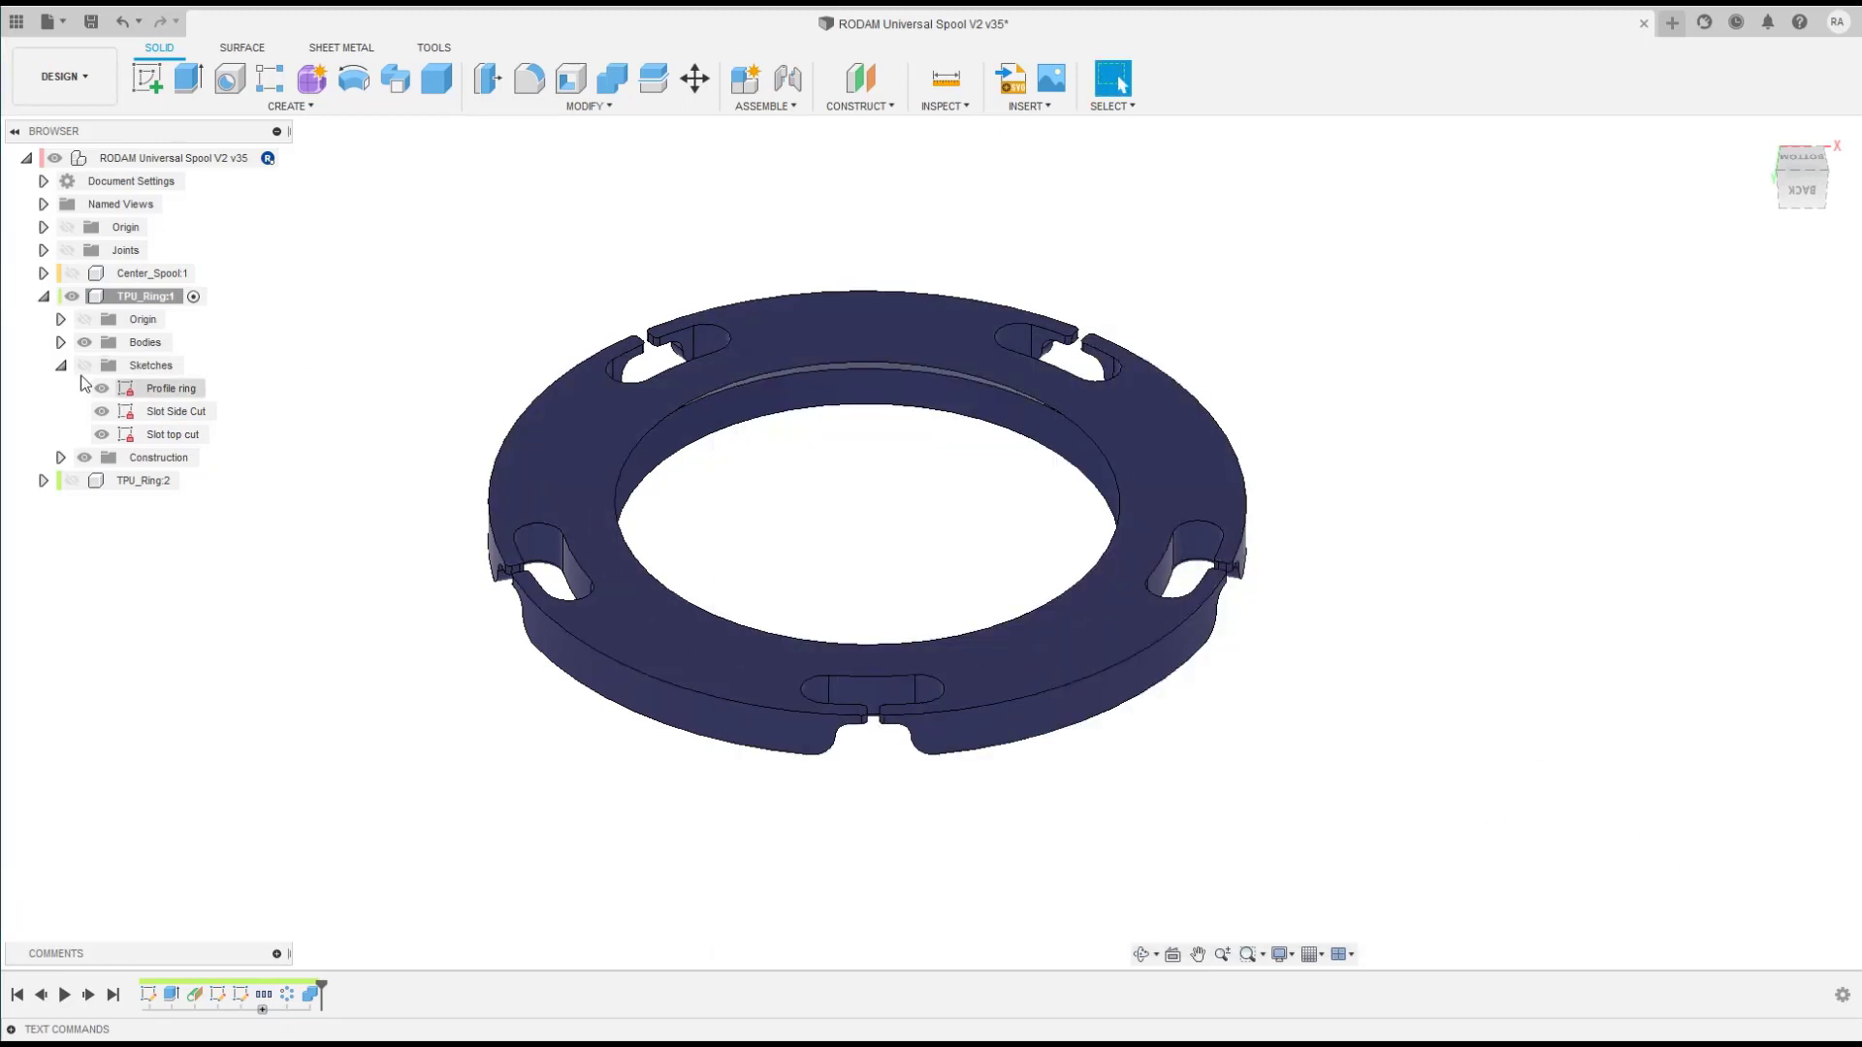
# Step: Highlight the Slot Side Cut sketch of TPU_Ring:1 and make the component's sketches visible on the ring
pyautogui.click(175, 411)
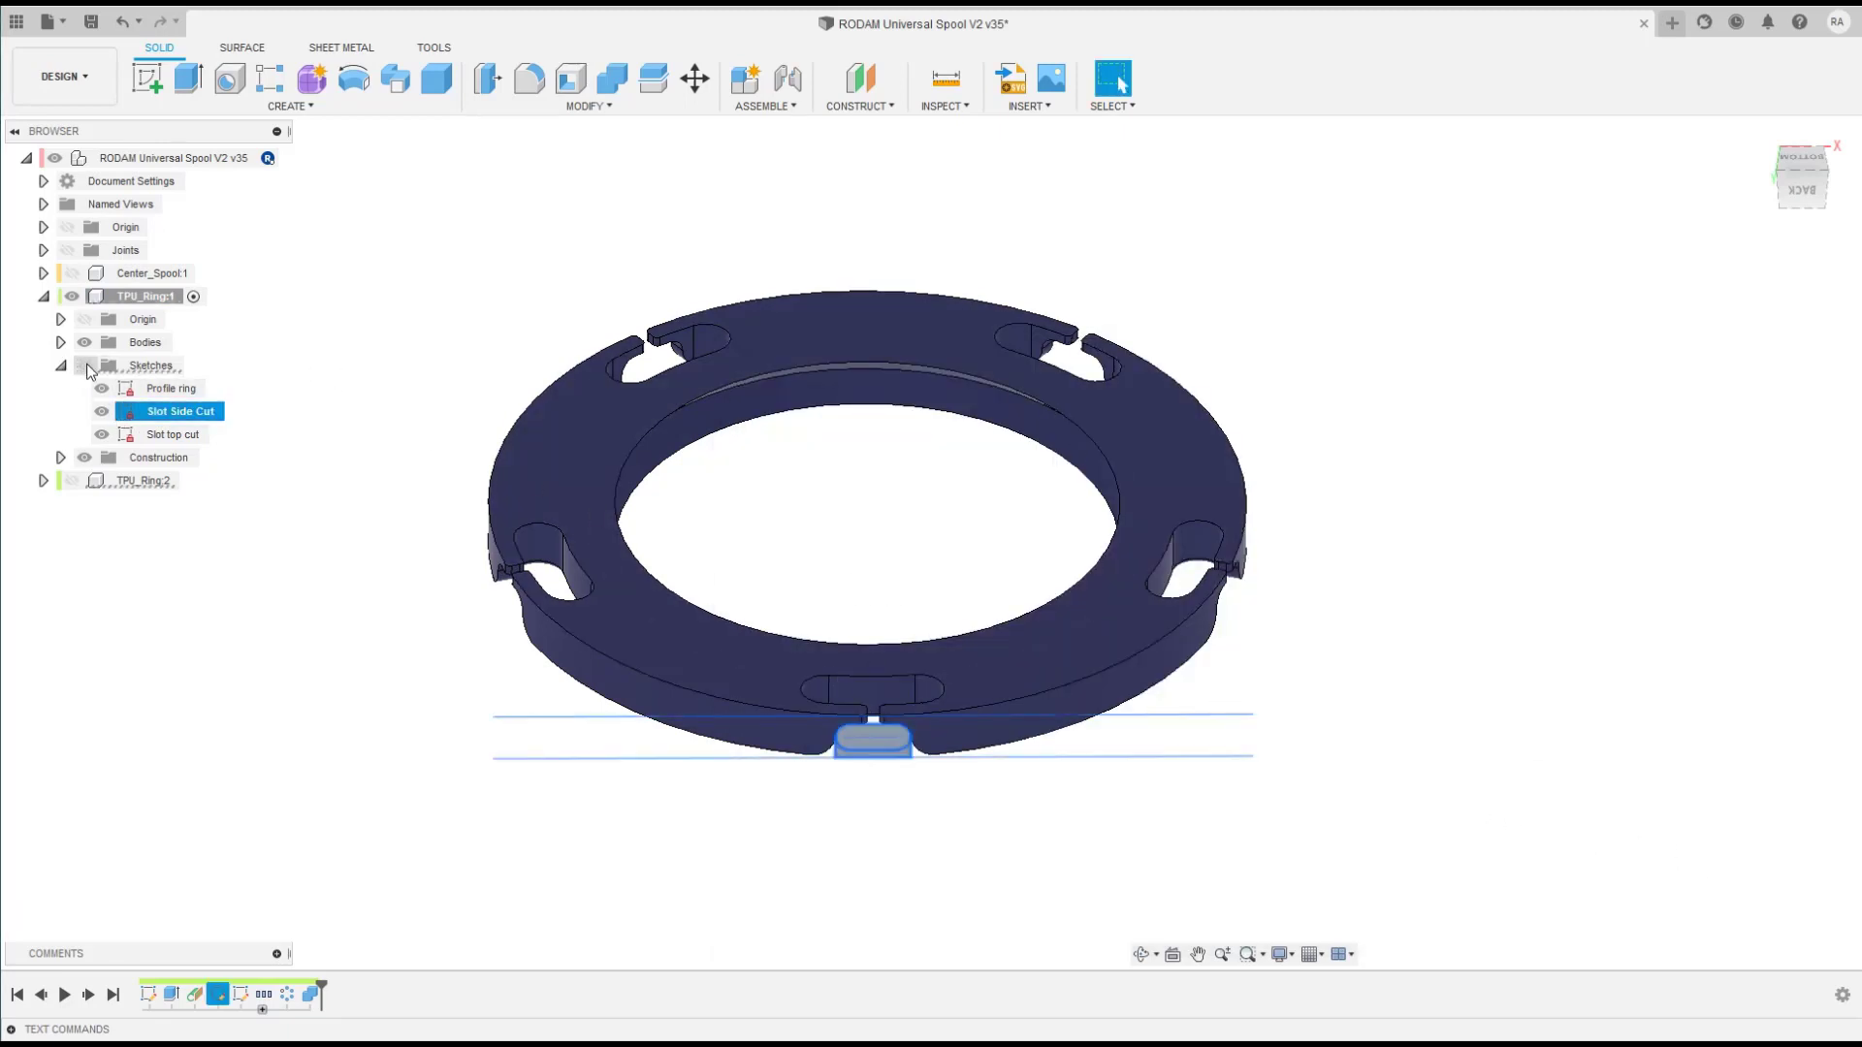
pyautogui.click(85, 366)
pyautogui.click(172, 672)
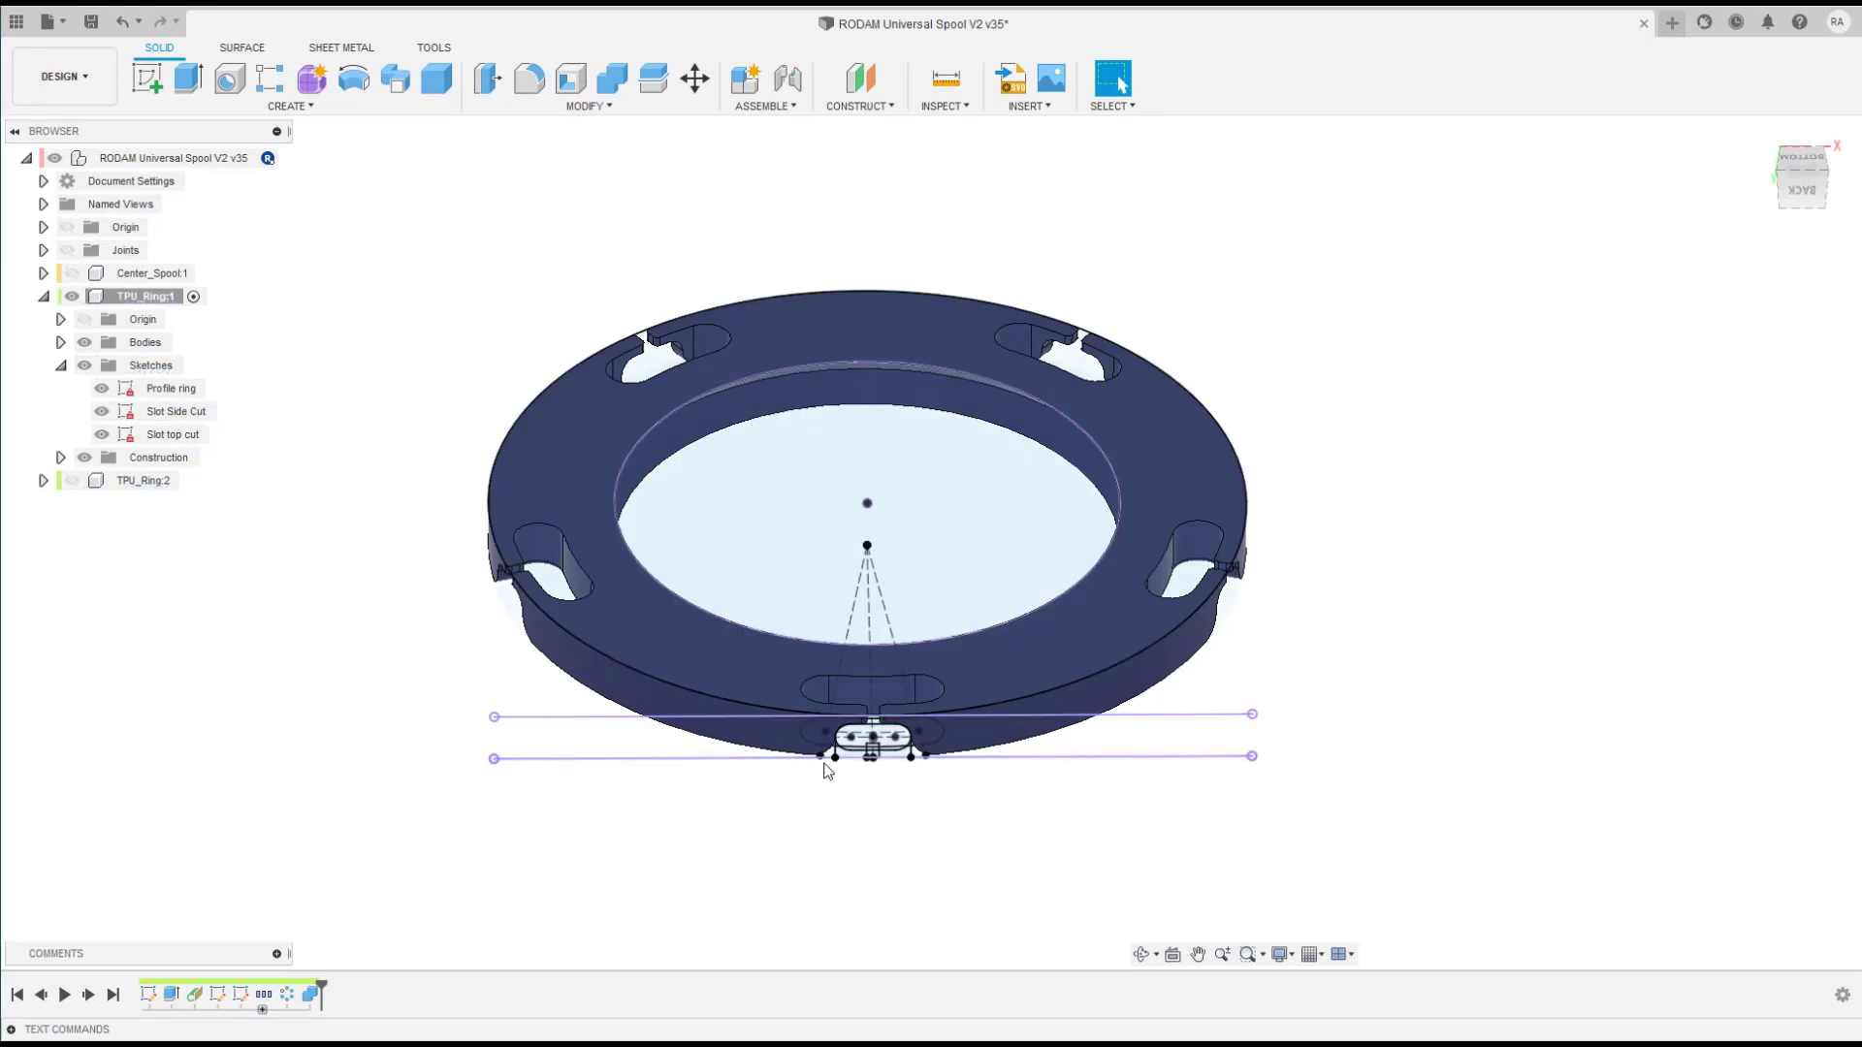
# Step: Highlight the Slot top cut sketch of TPU_Ring:1 and toggle its visibility to locate it on the ring
pyautogui.keyDown('shift'); pyautogui.moveTo(823, 769); pyautogui.dragTo(931, 679, button='middle'); pyautogui.keyUp('shift')
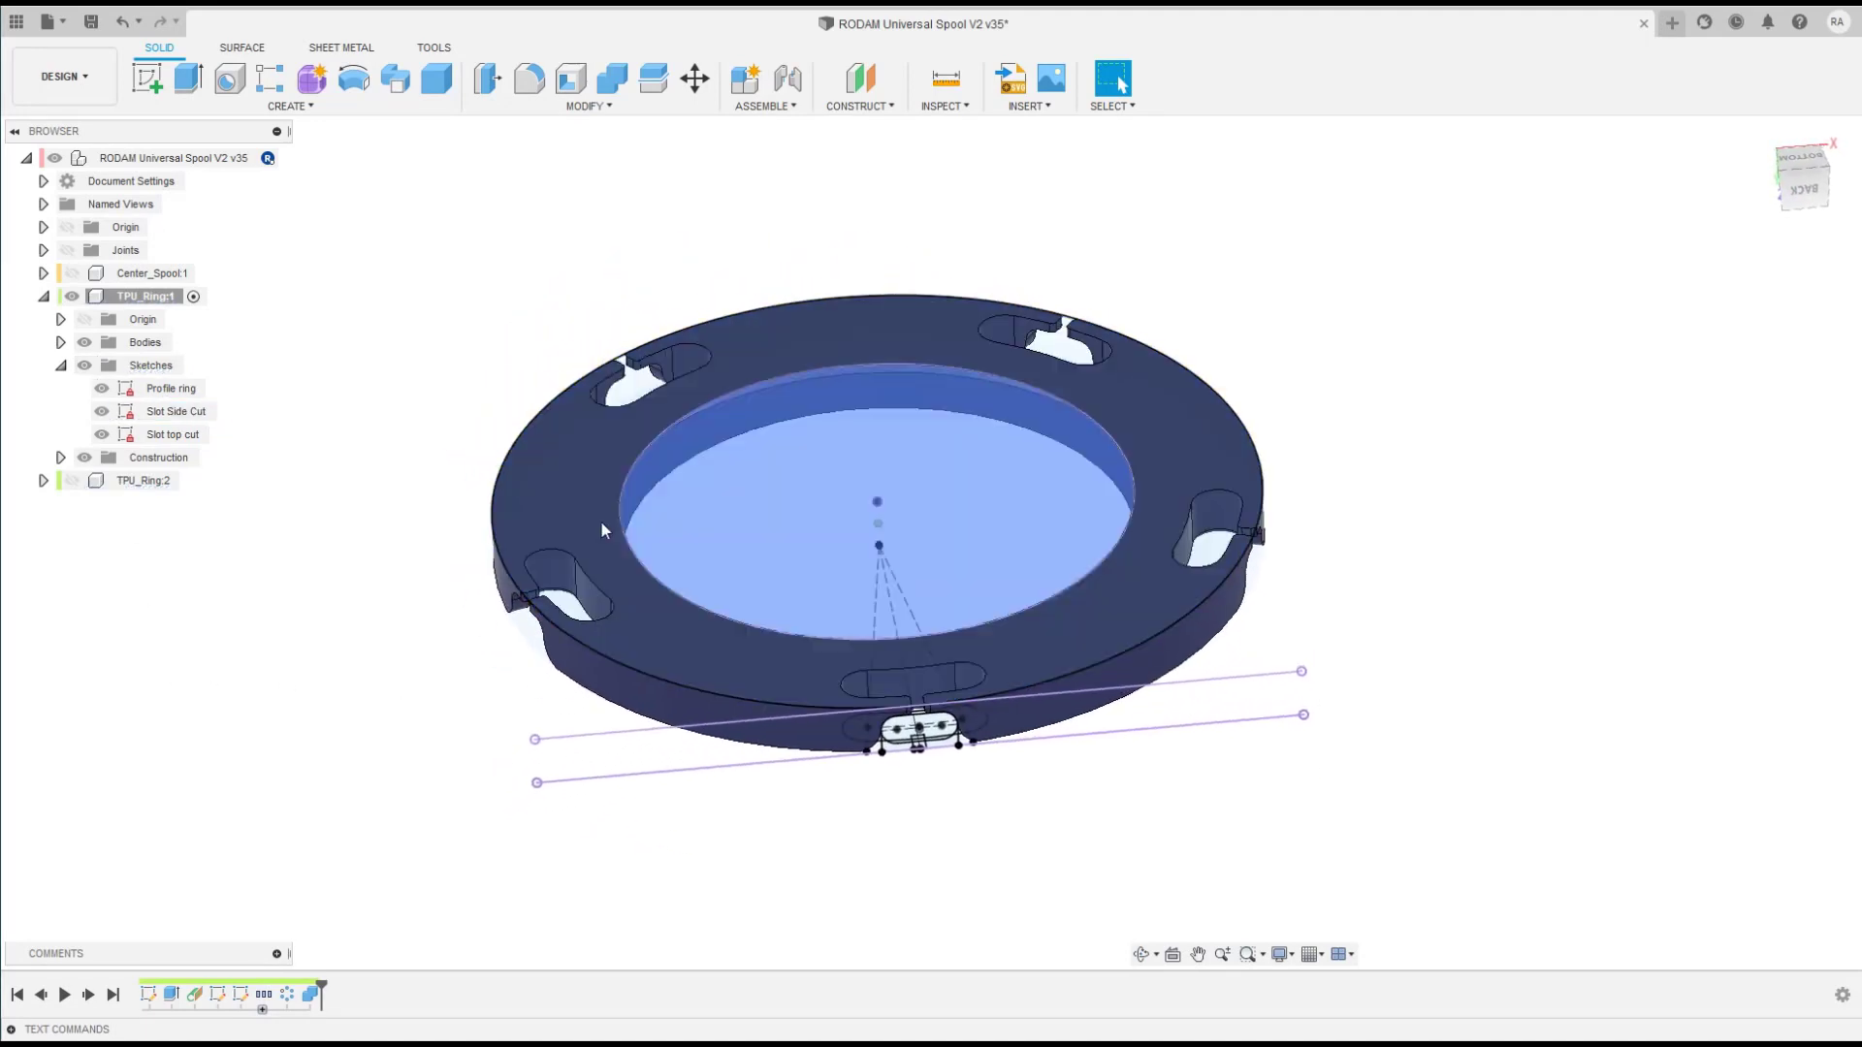
pyautogui.click(146, 434)
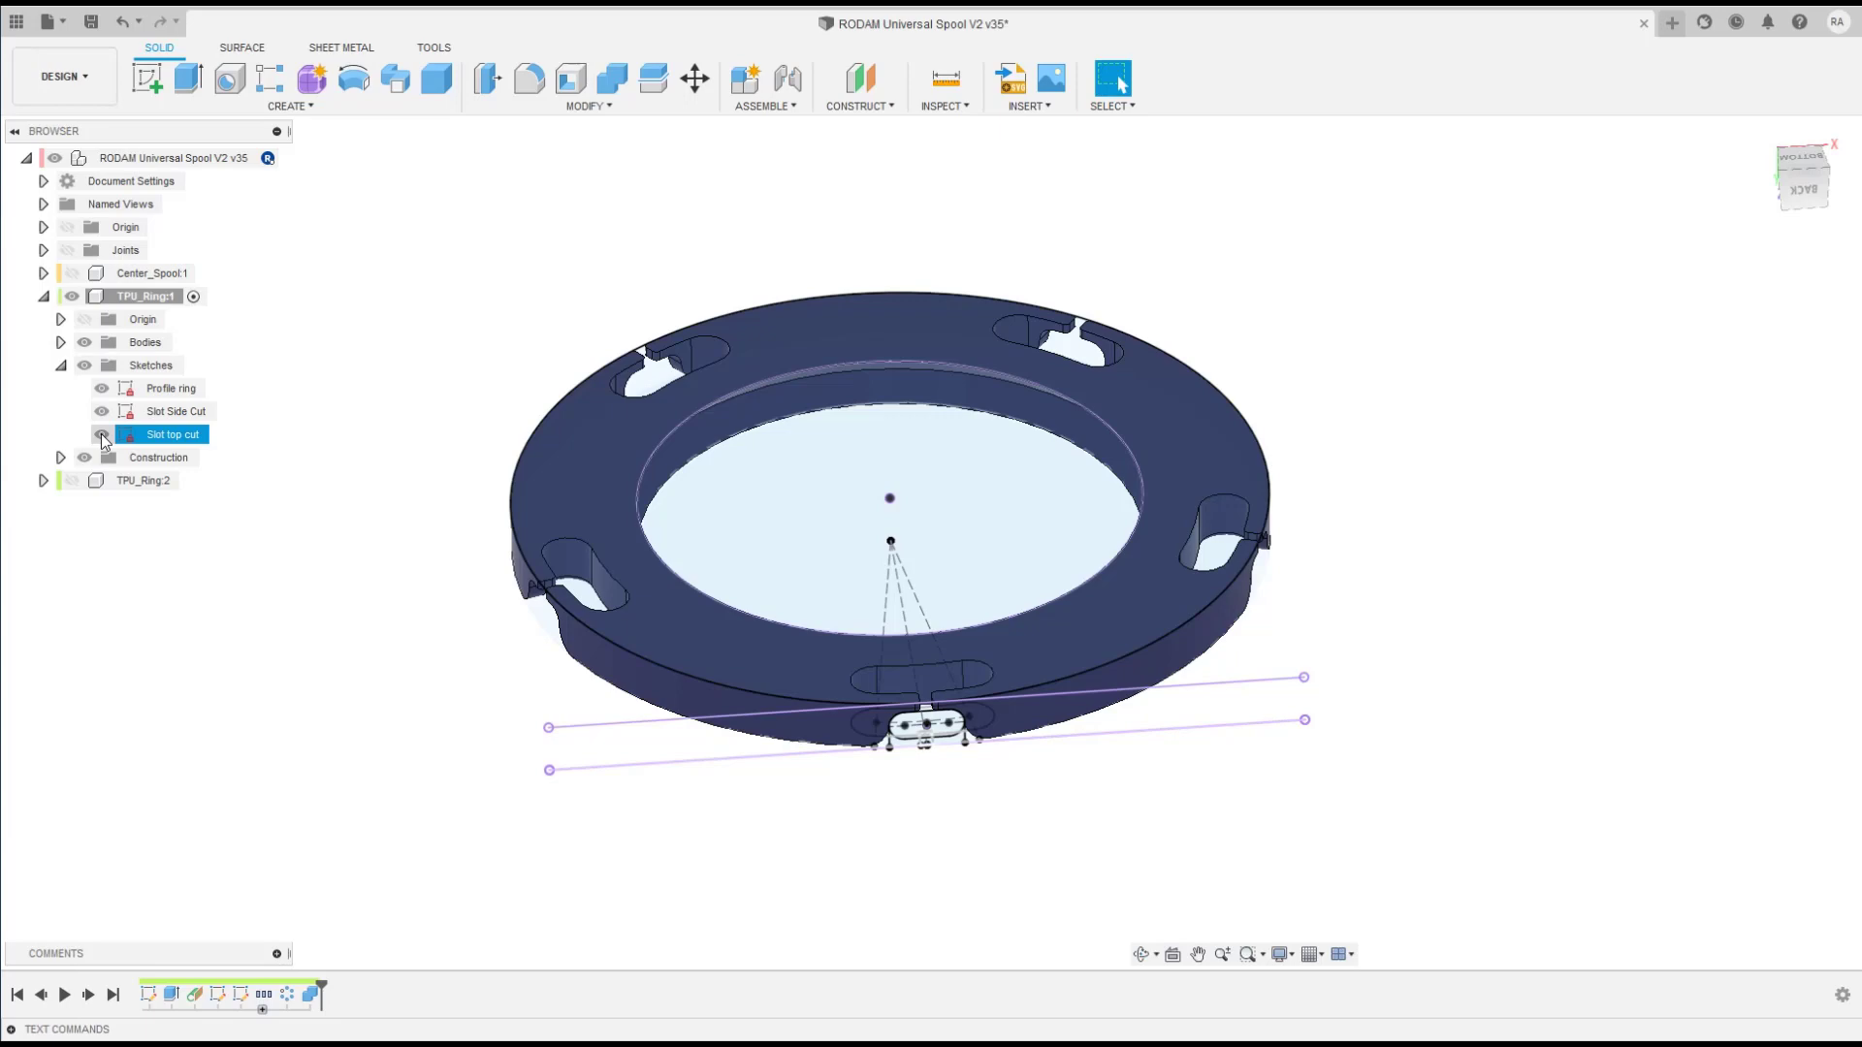
pyautogui.click(101, 435)
pyautogui.click(102, 436)
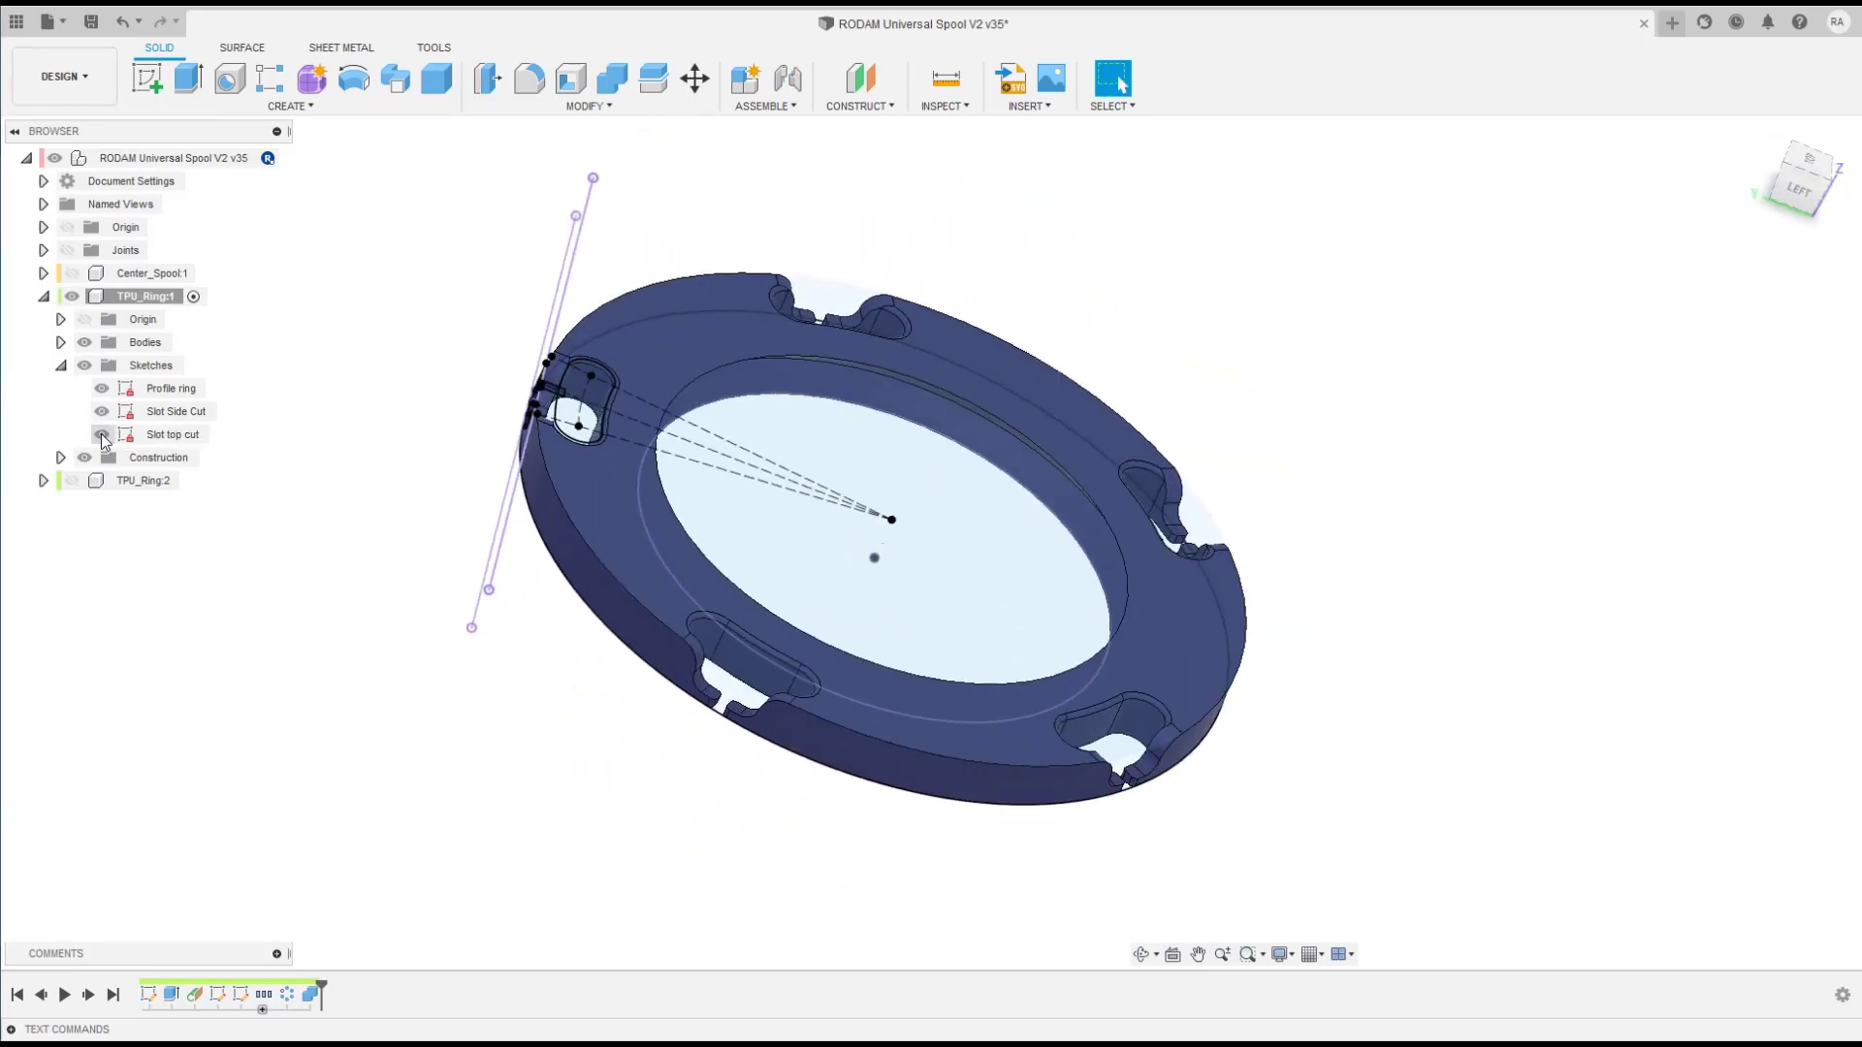
# Step: Open the Parameters dialog, expand Slot top cut, and arrange the dialog and its columns so parameter names are readable beside the ring
pyautogui.click(591, 107)
pyautogui.click(536, 514)
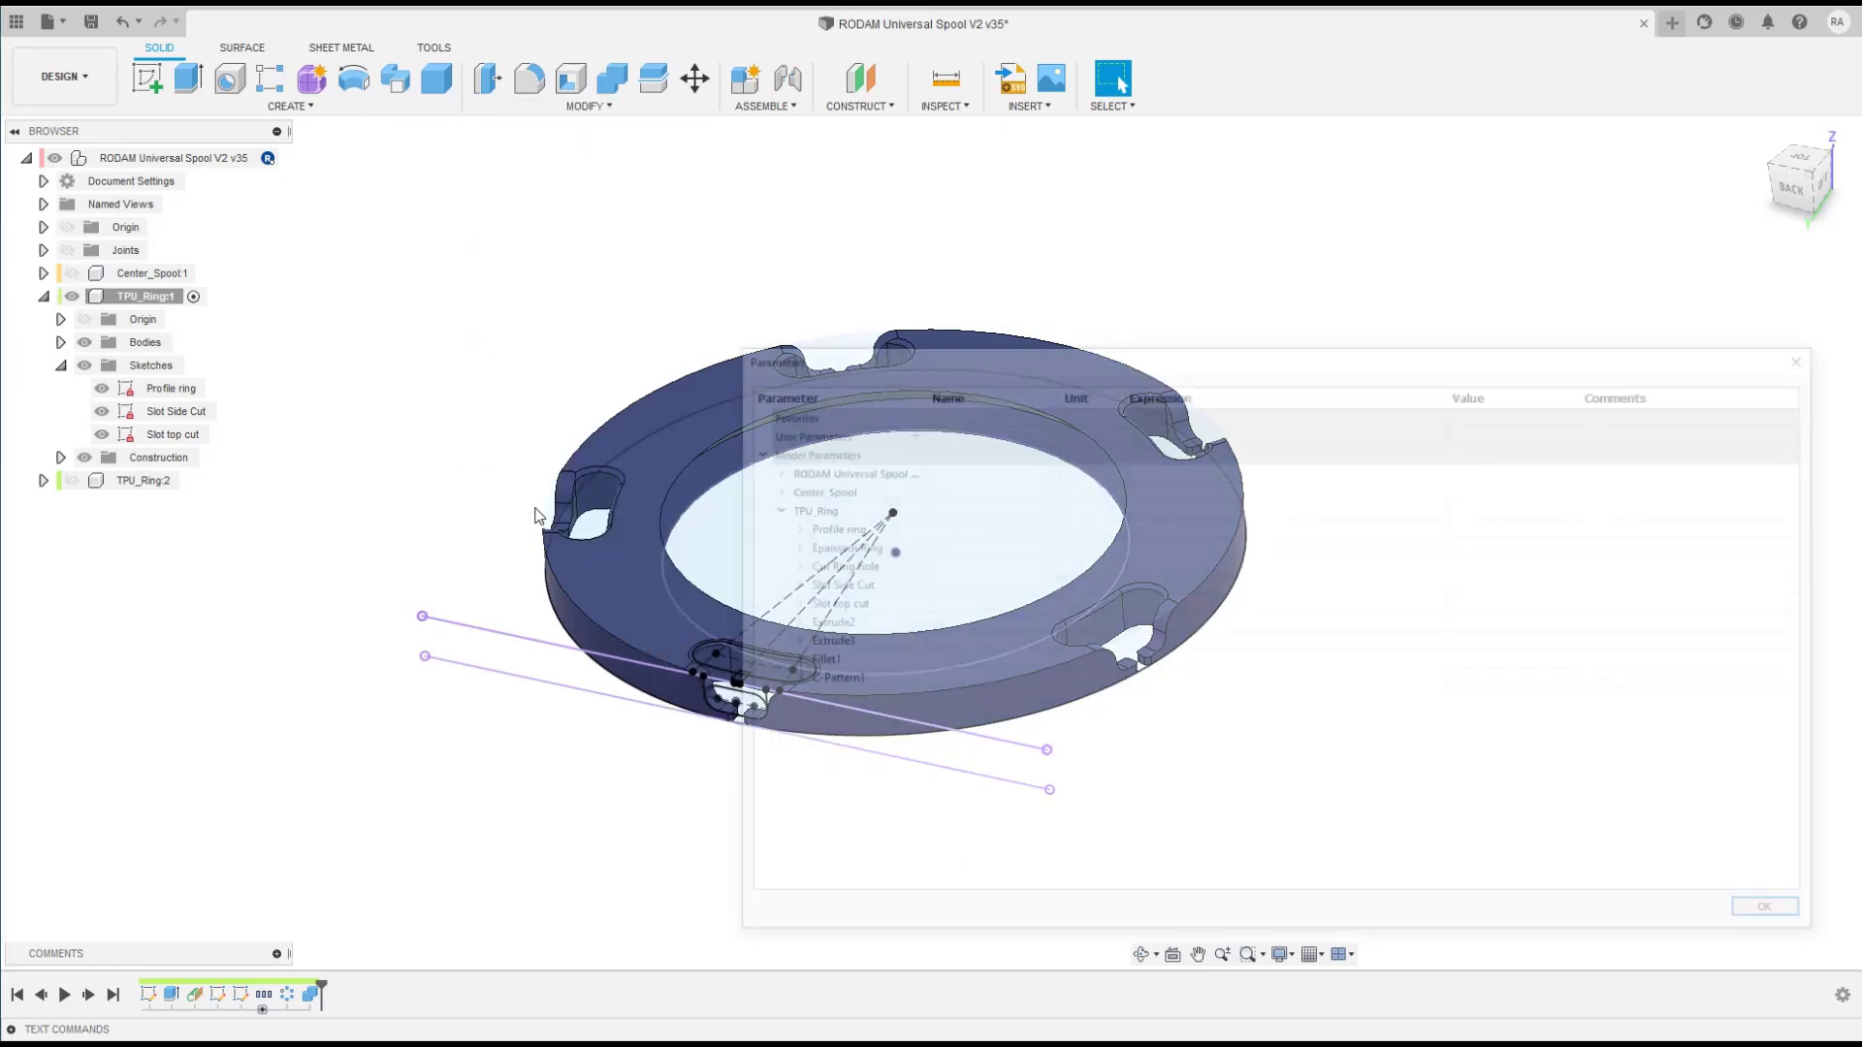
pyautogui.moveTo(1034, 352); pyautogui.dragTo(1016, 136)
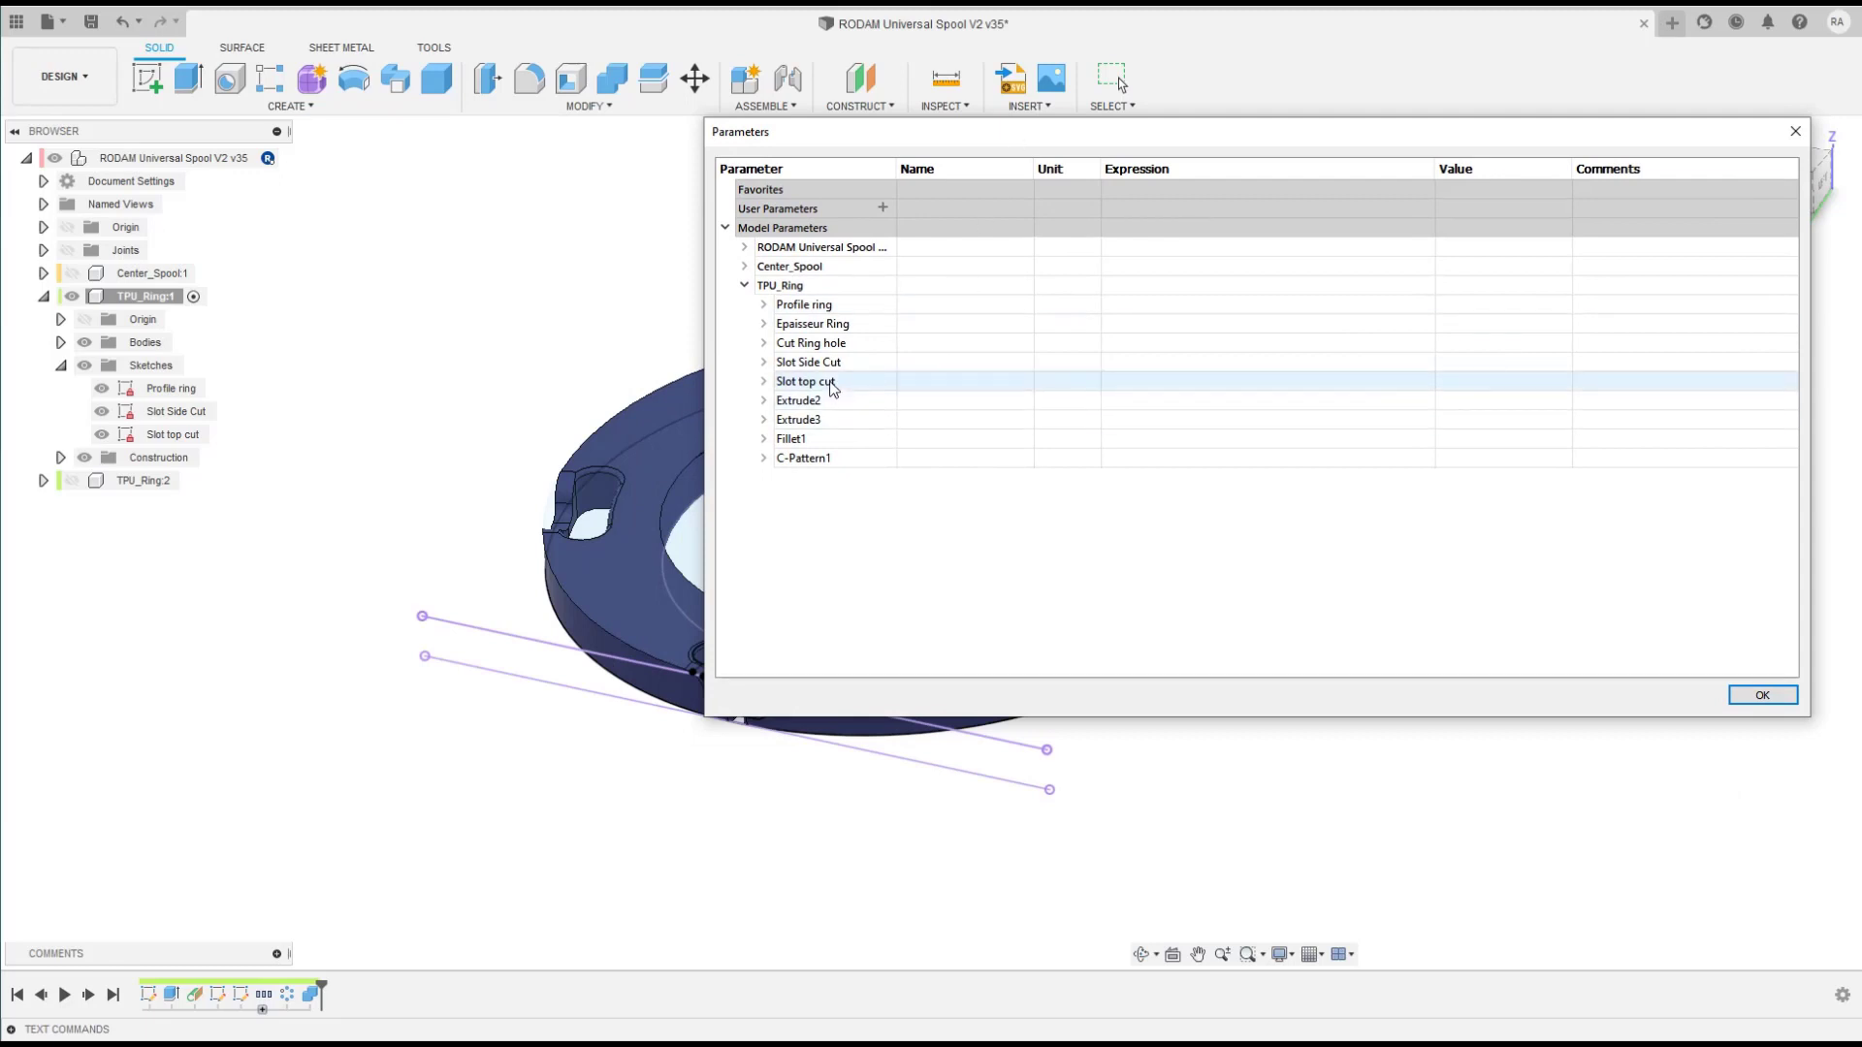
pyautogui.click(764, 383)
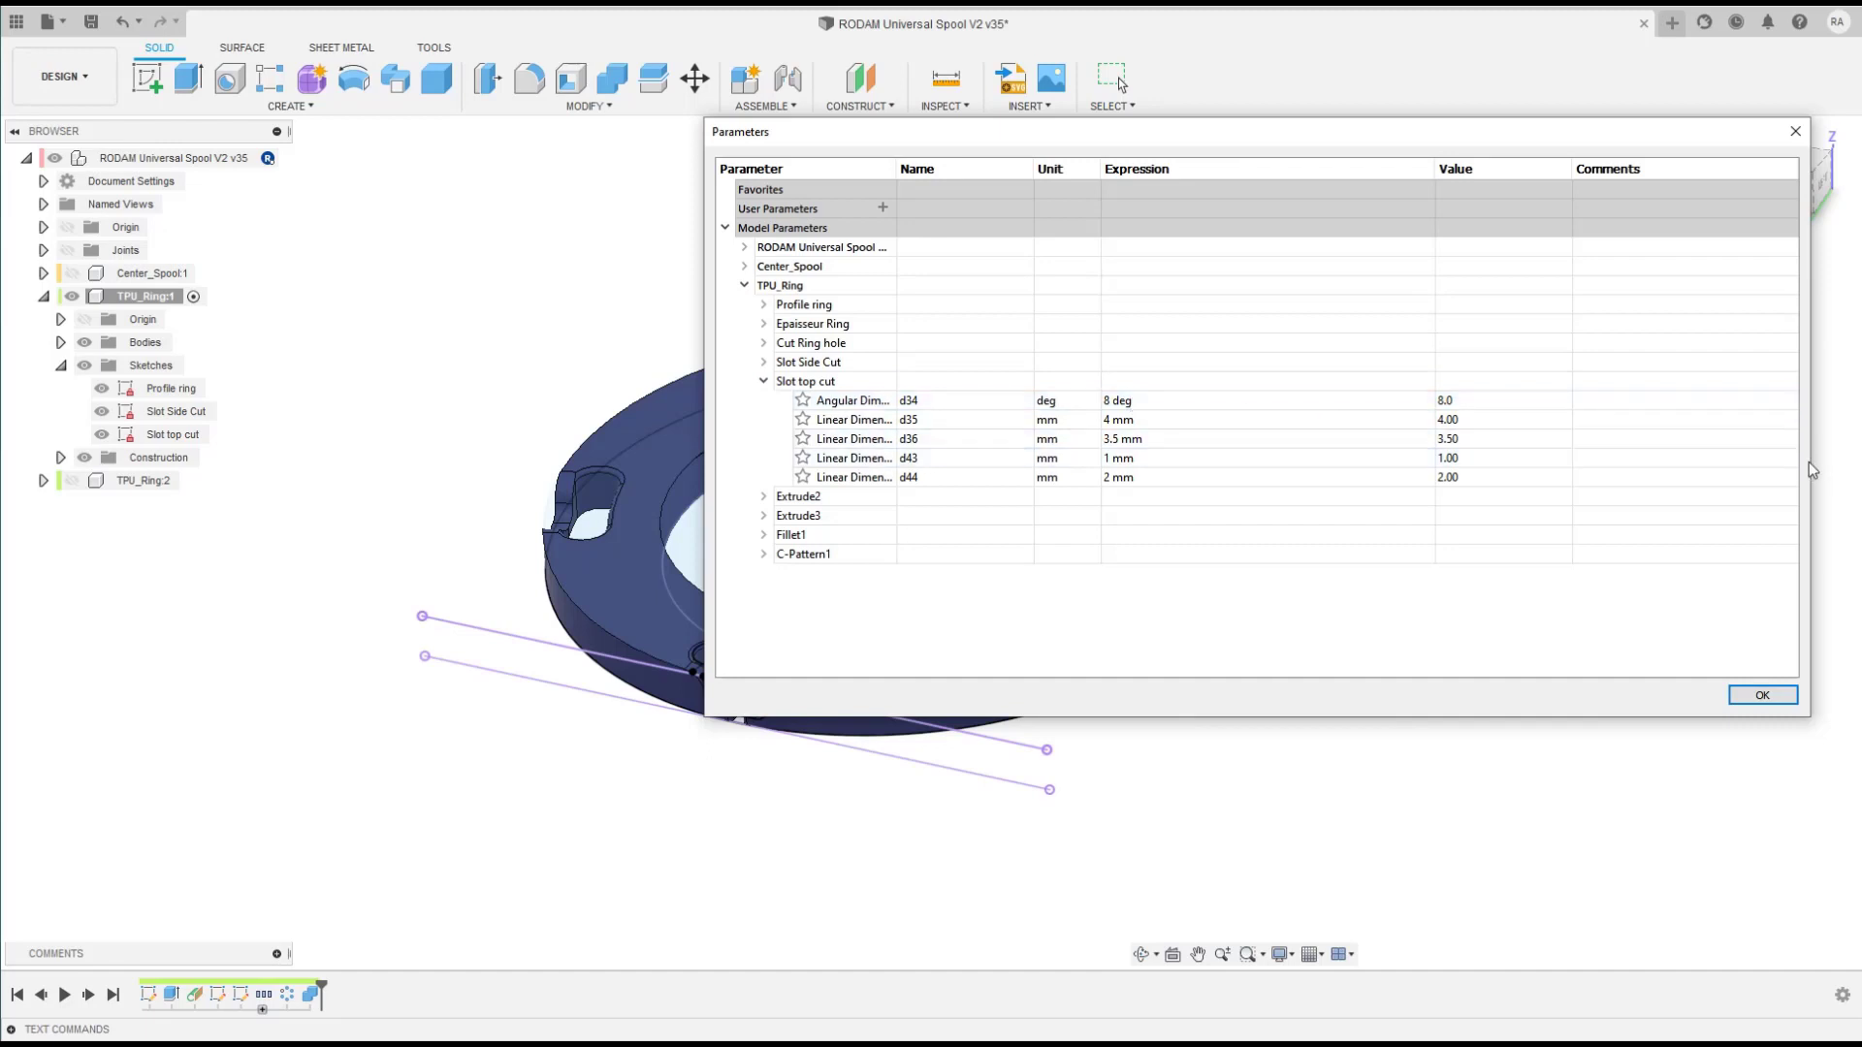
pyautogui.moveTo(1813, 470); pyautogui.dragTo(1410, 467)
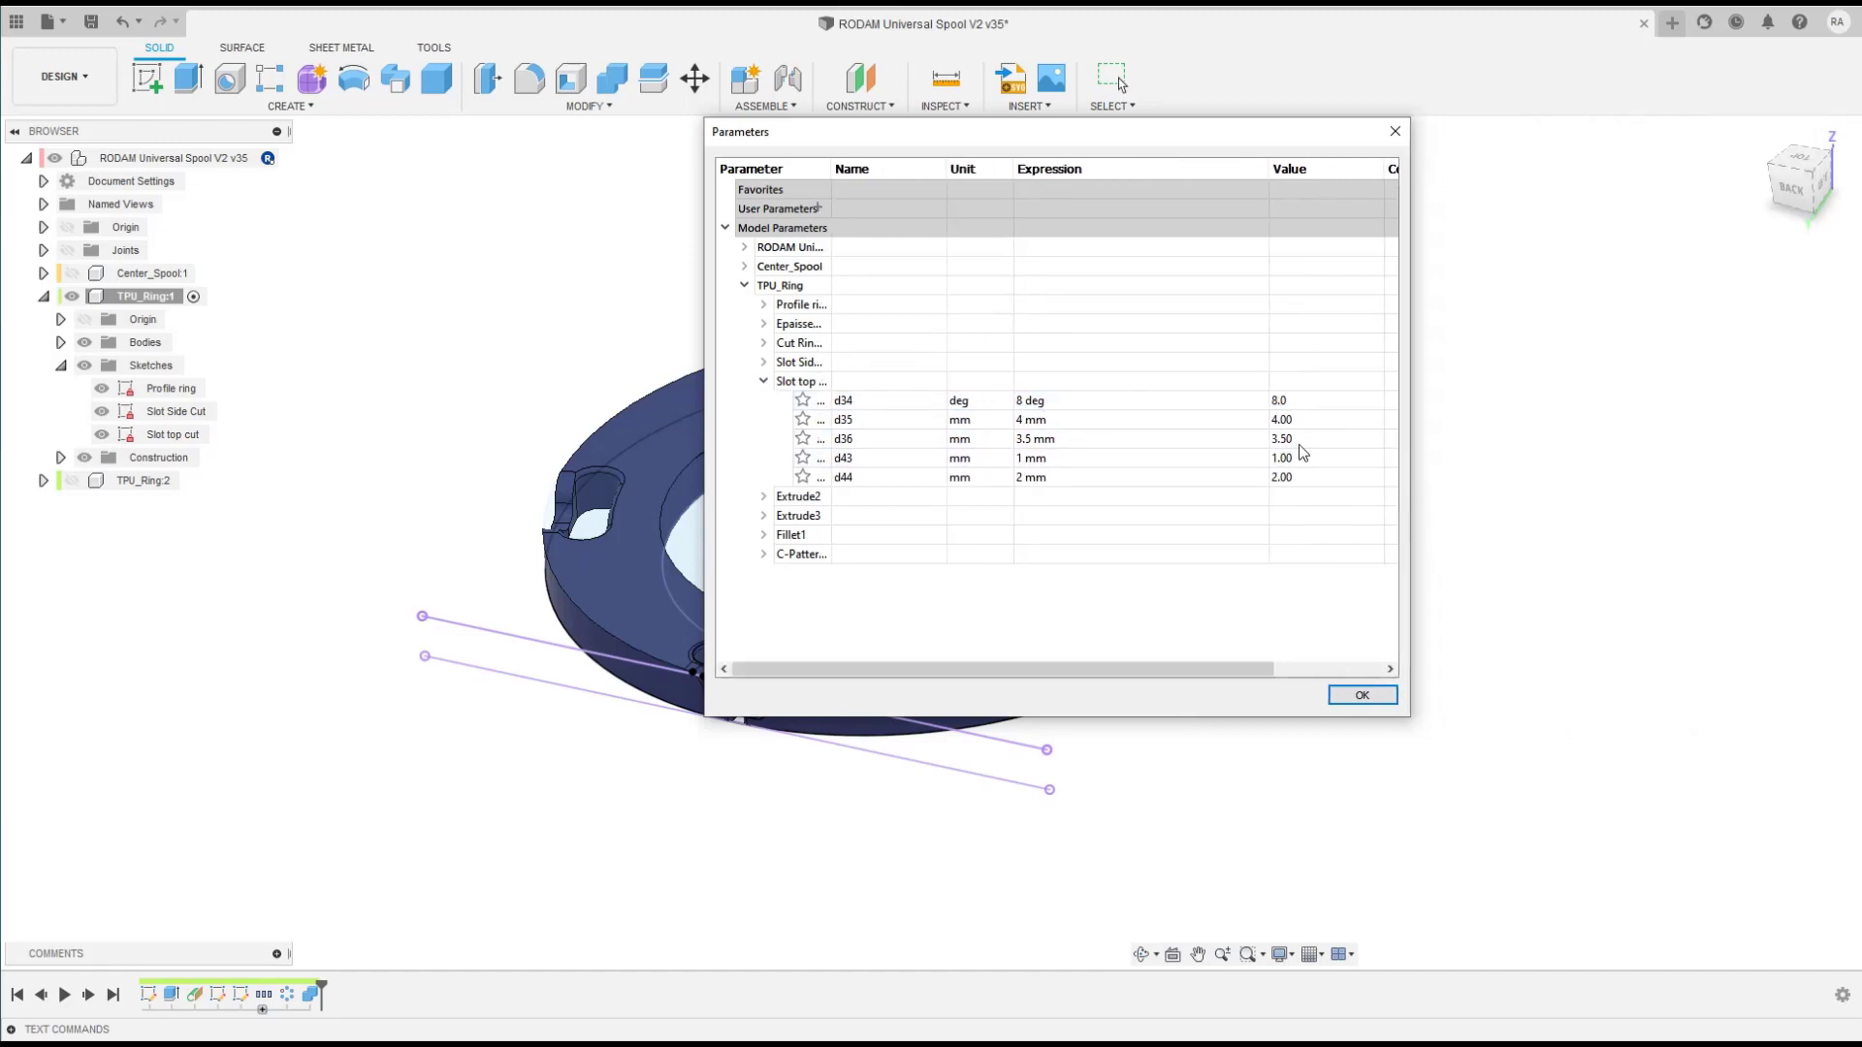
pyautogui.moveTo(831, 169); pyautogui.dragTo(985, 170)
pyautogui.moveTo(999, 133); pyautogui.dragTo(1418, 264)
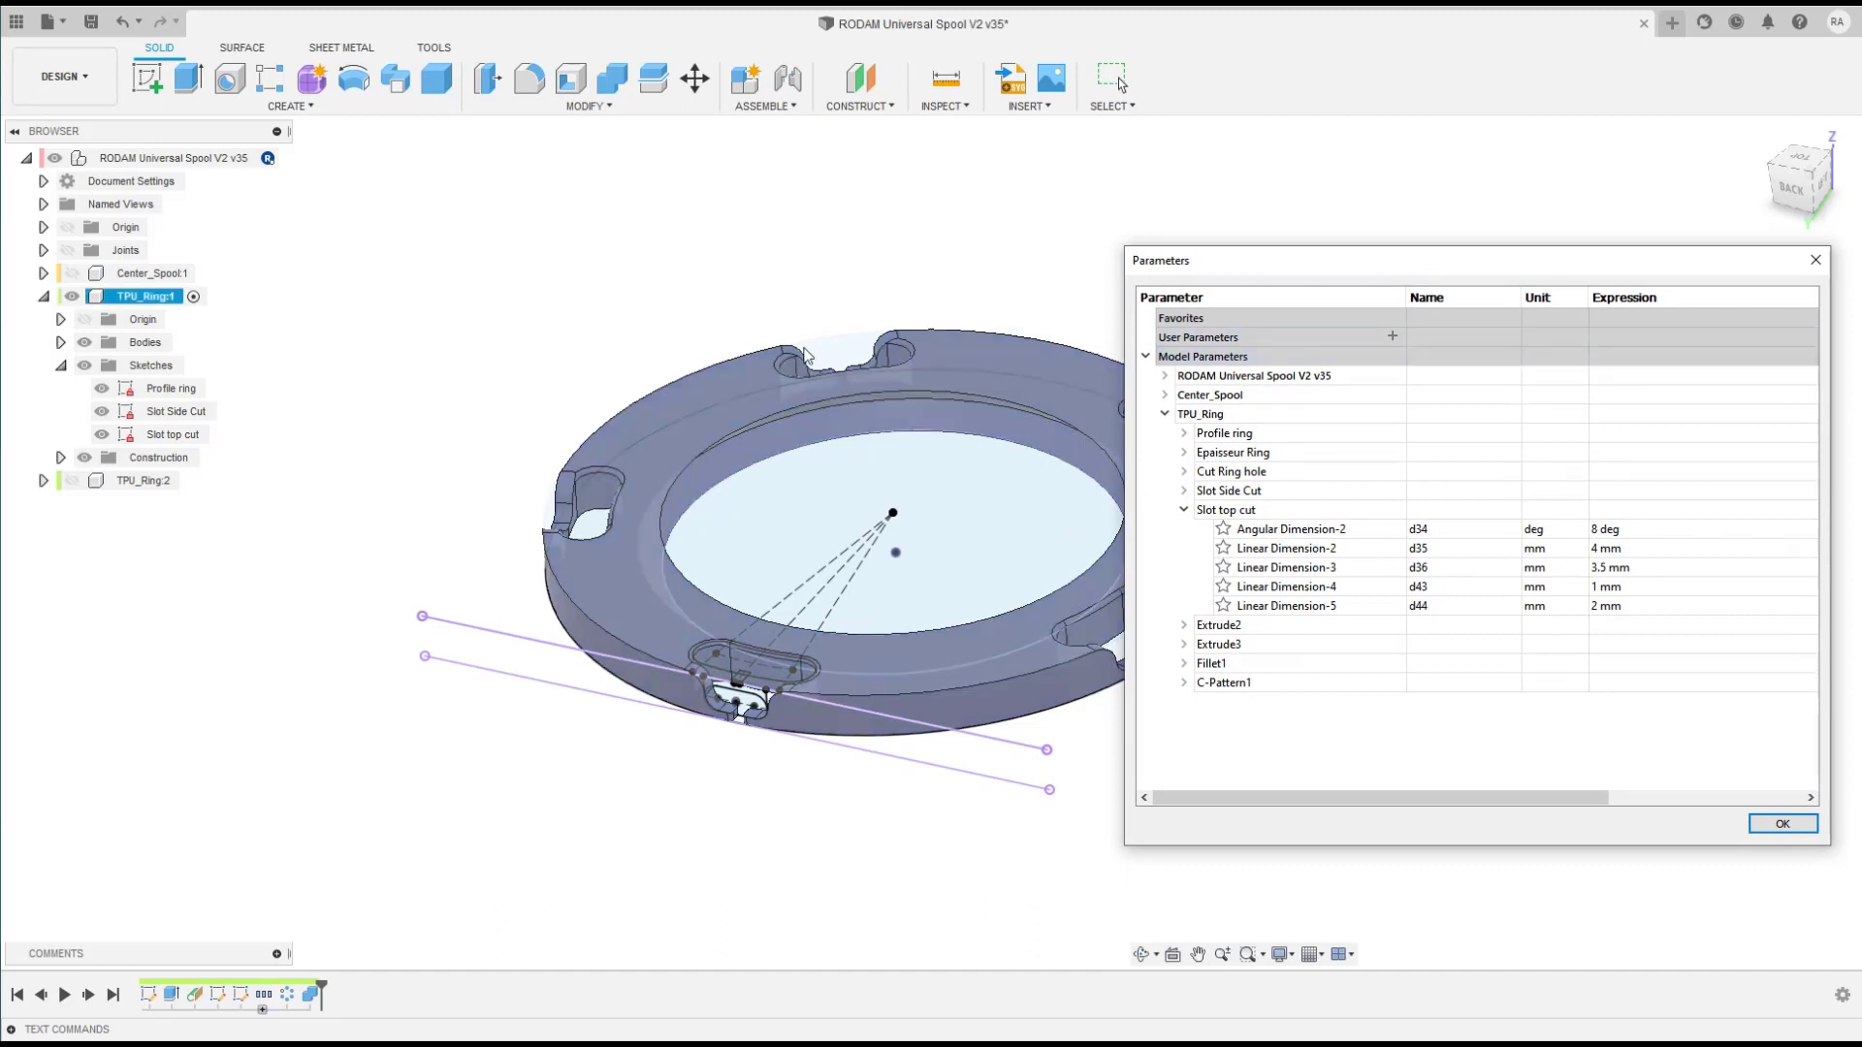
# Step: Examine the angular and linear dimensions of Slot top cut and their default parameter names, closing the Parameters dialog when done
pyautogui.click(162, 388)
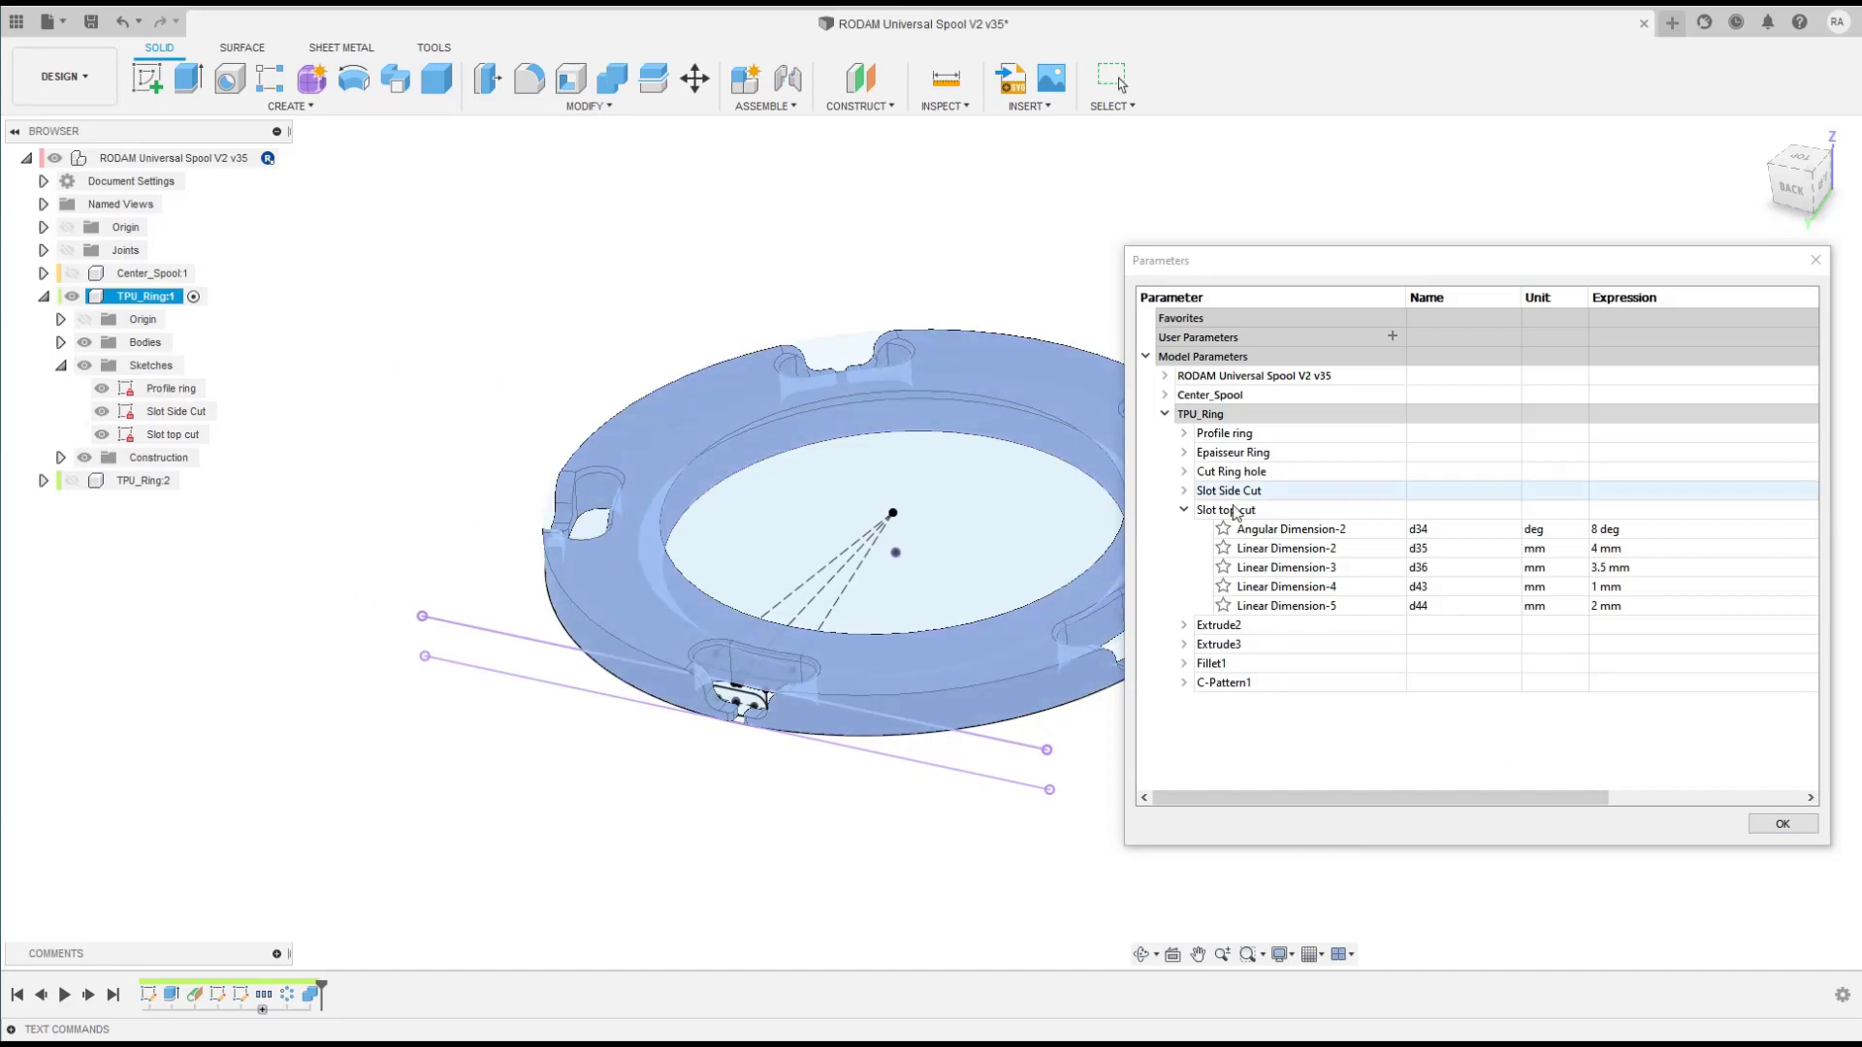
pyautogui.click(1416, 533)
pyautogui.click(1424, 532)
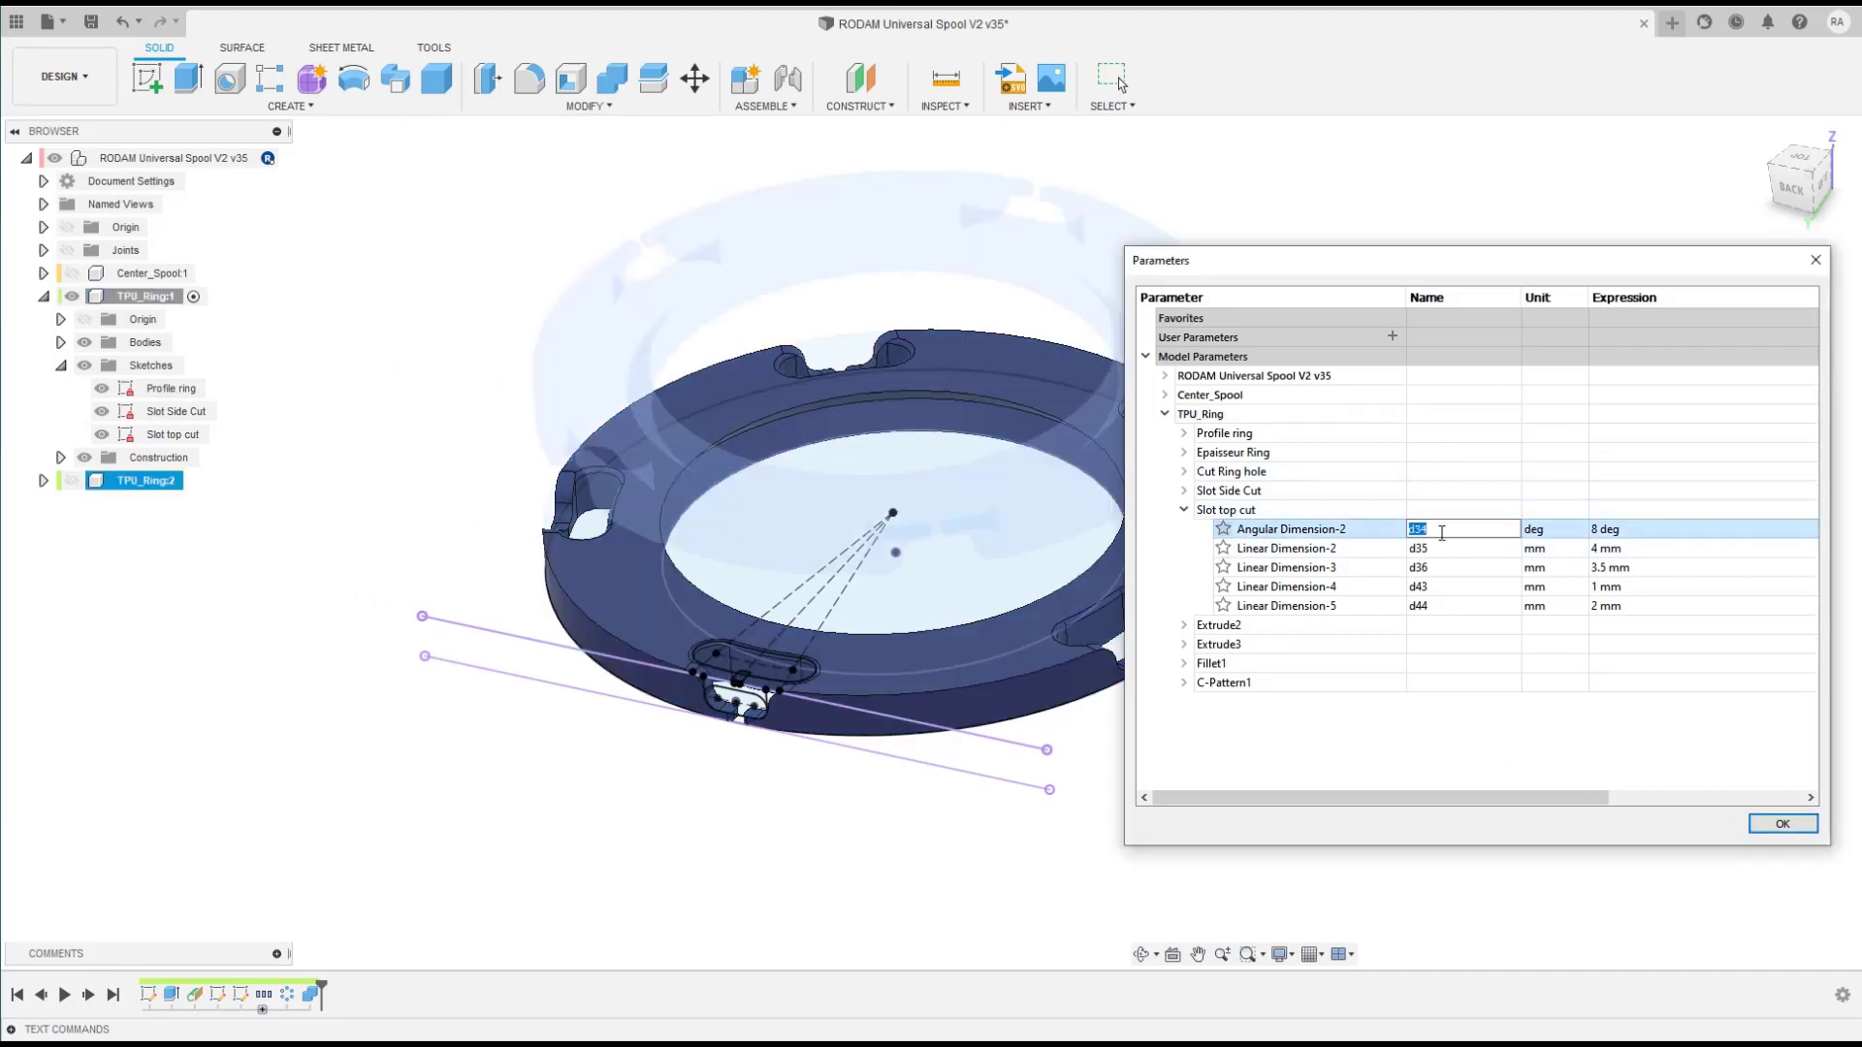
pyautogui.click(1439, 550)
pyautogui.click(1439, 551)
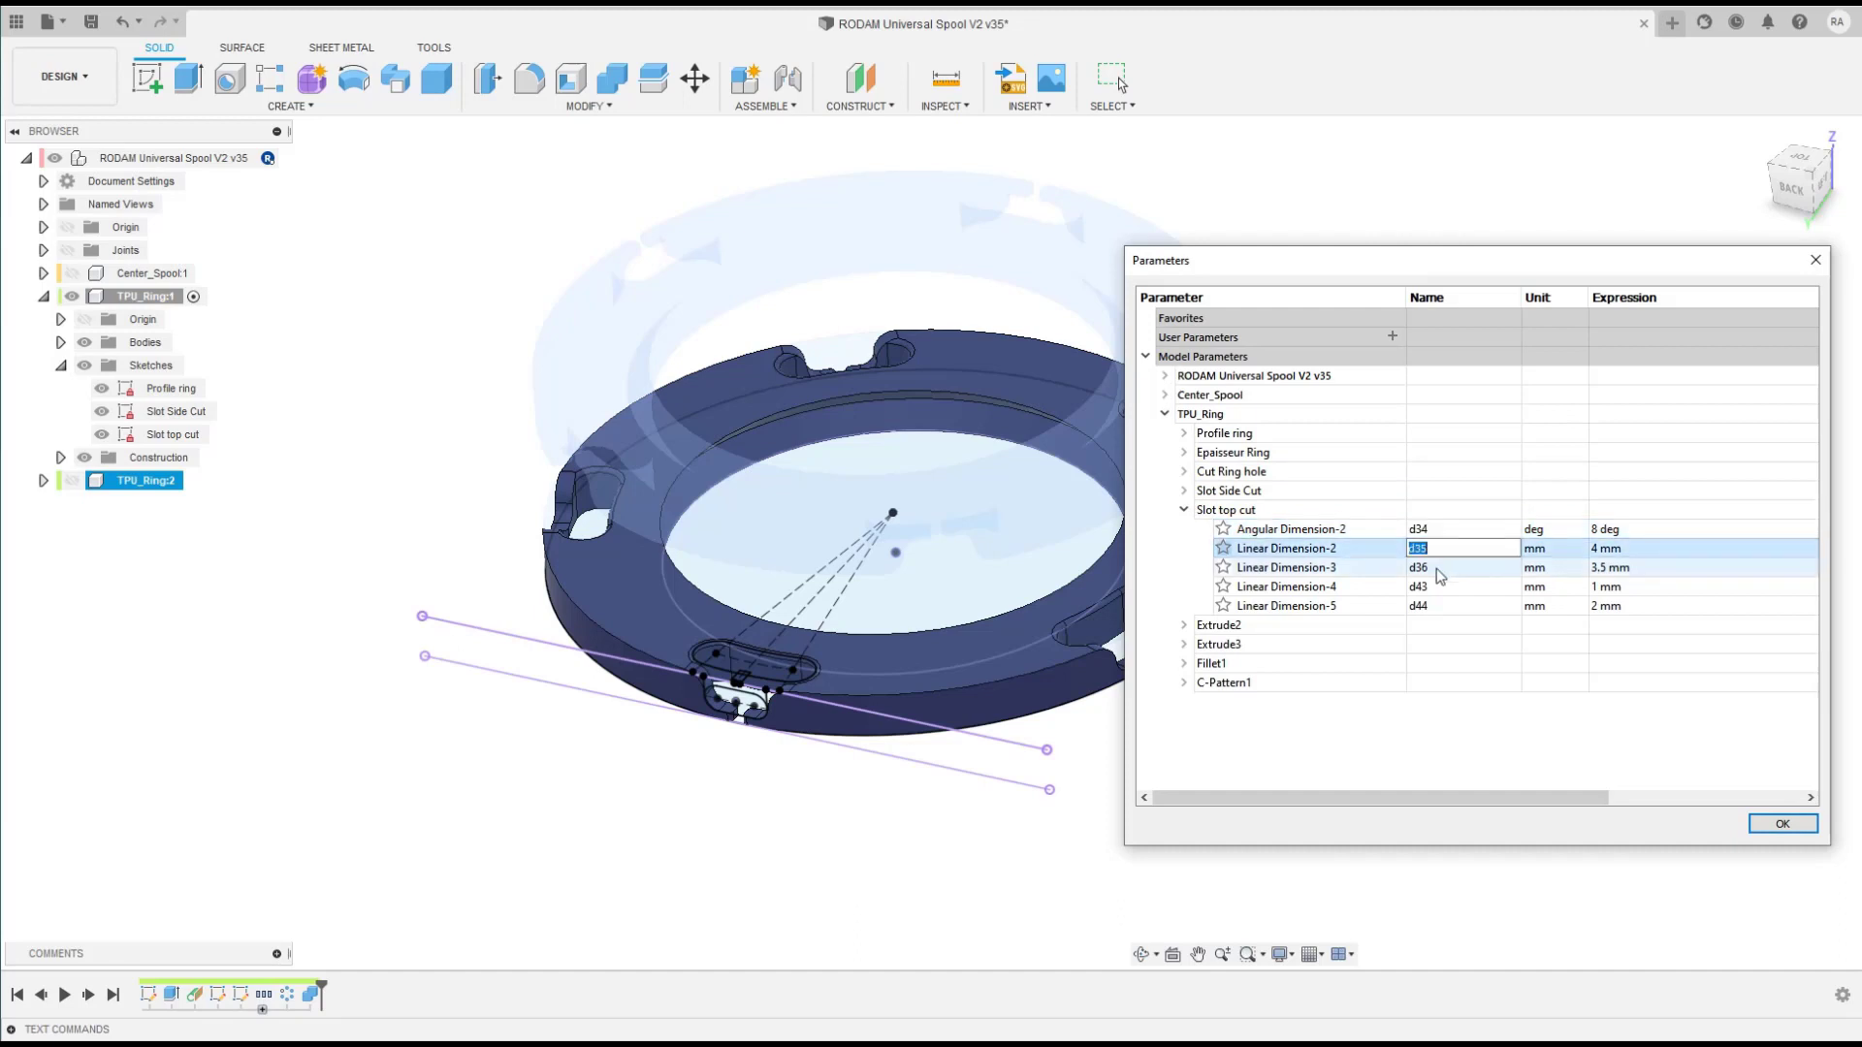
pyautogui.doubleClick(1435, 569)
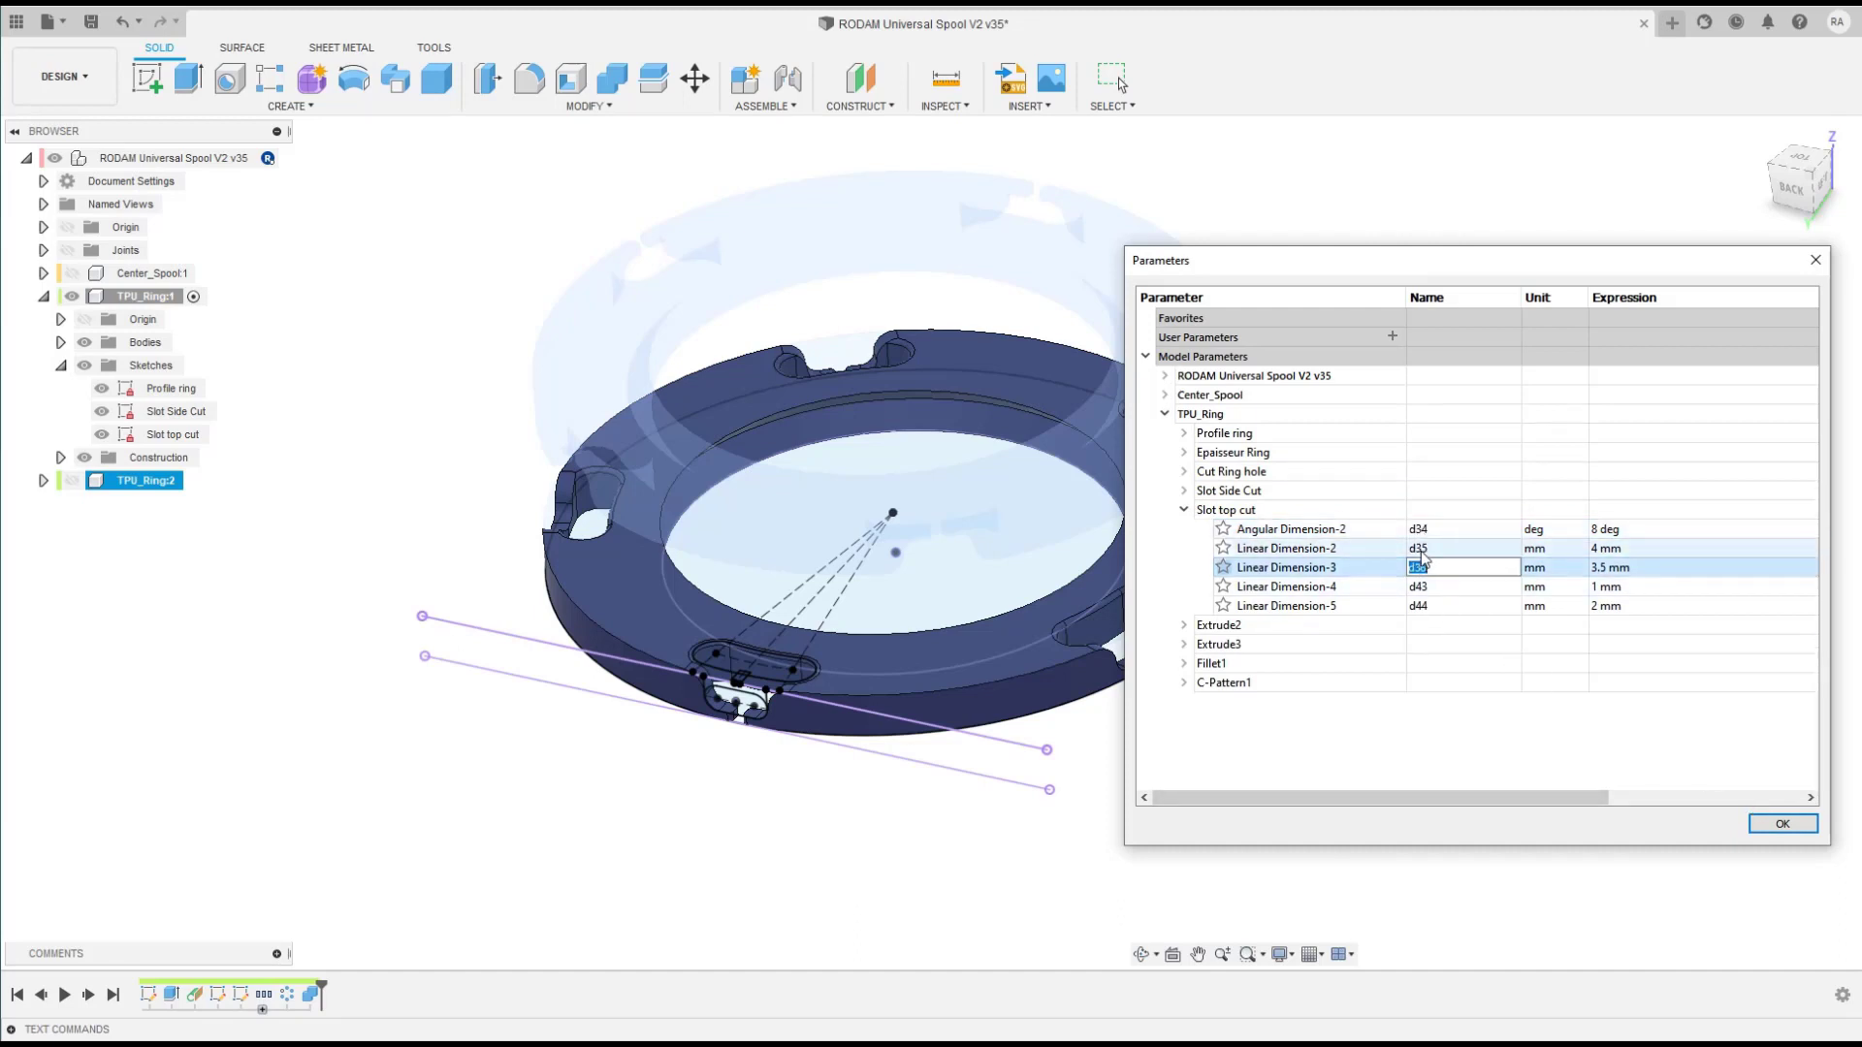
pyautogui.click(1421, 550)
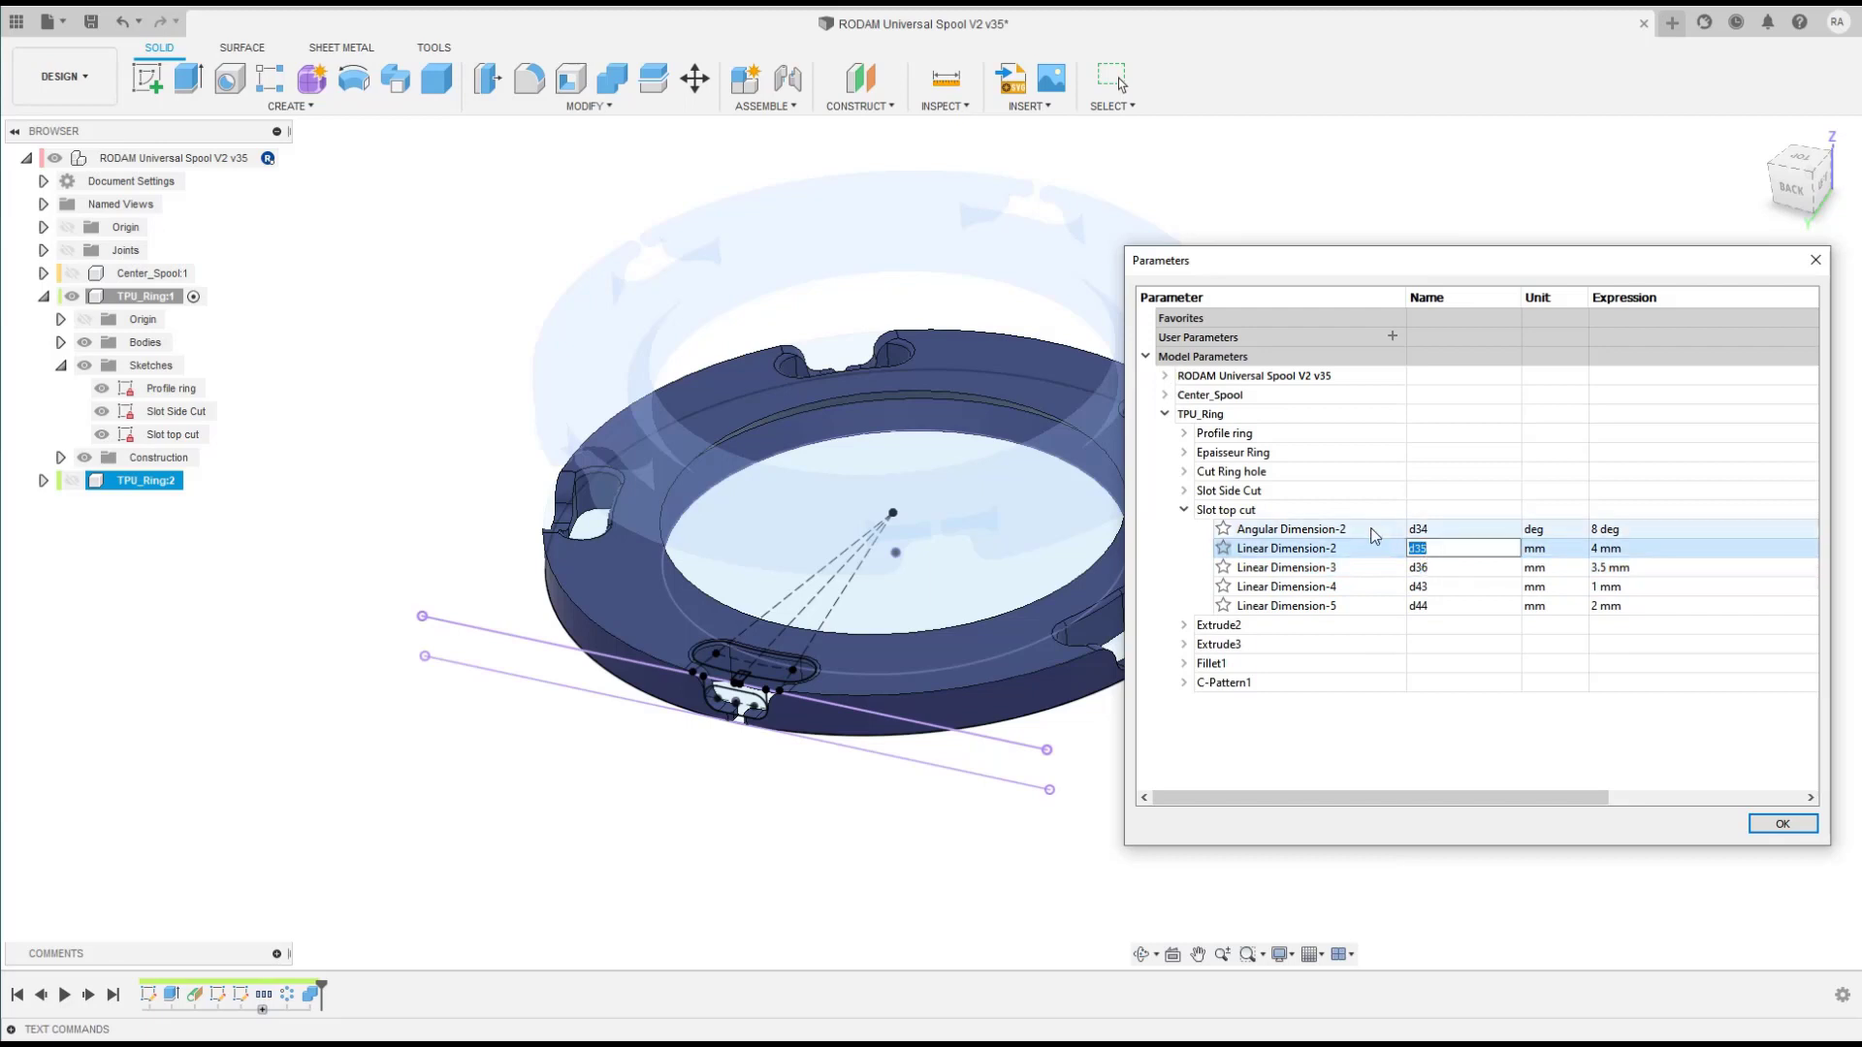
pyautogui.click(1261, 530)
pyautogui.click(1324, 553)
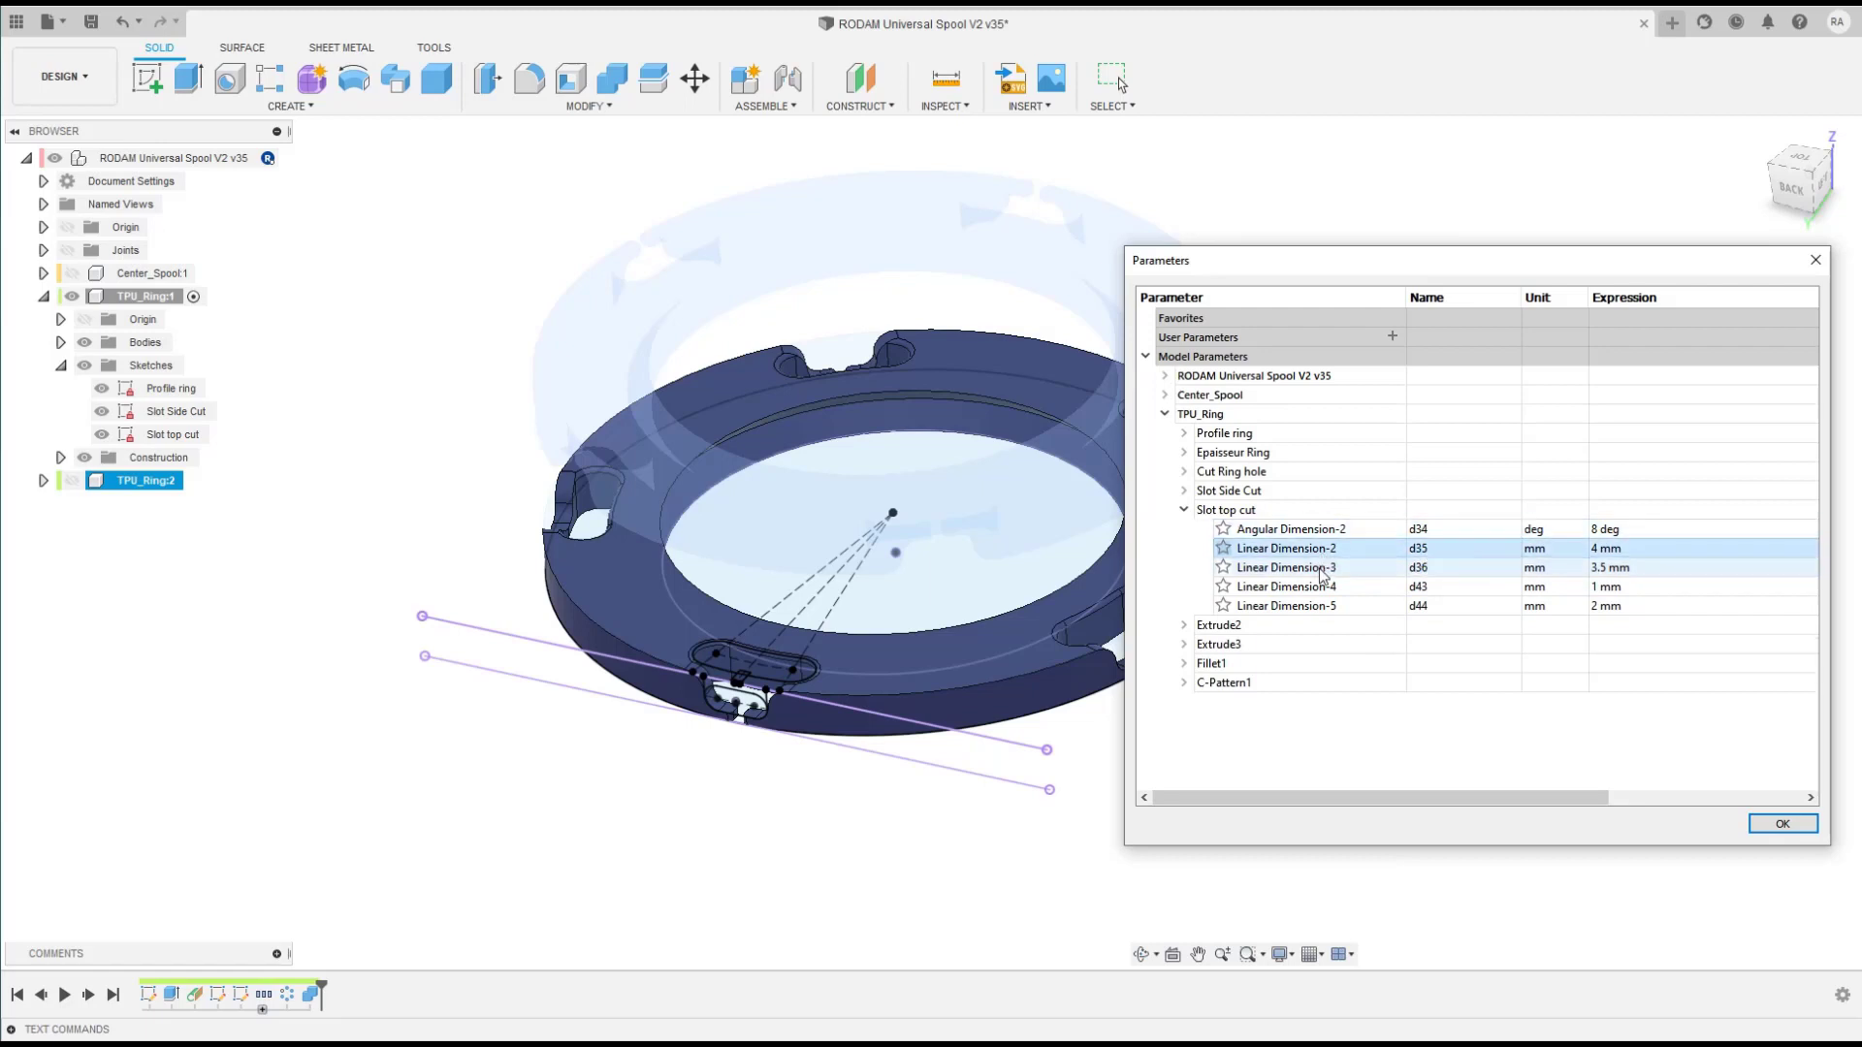
pyautogui.click(1318, 570)
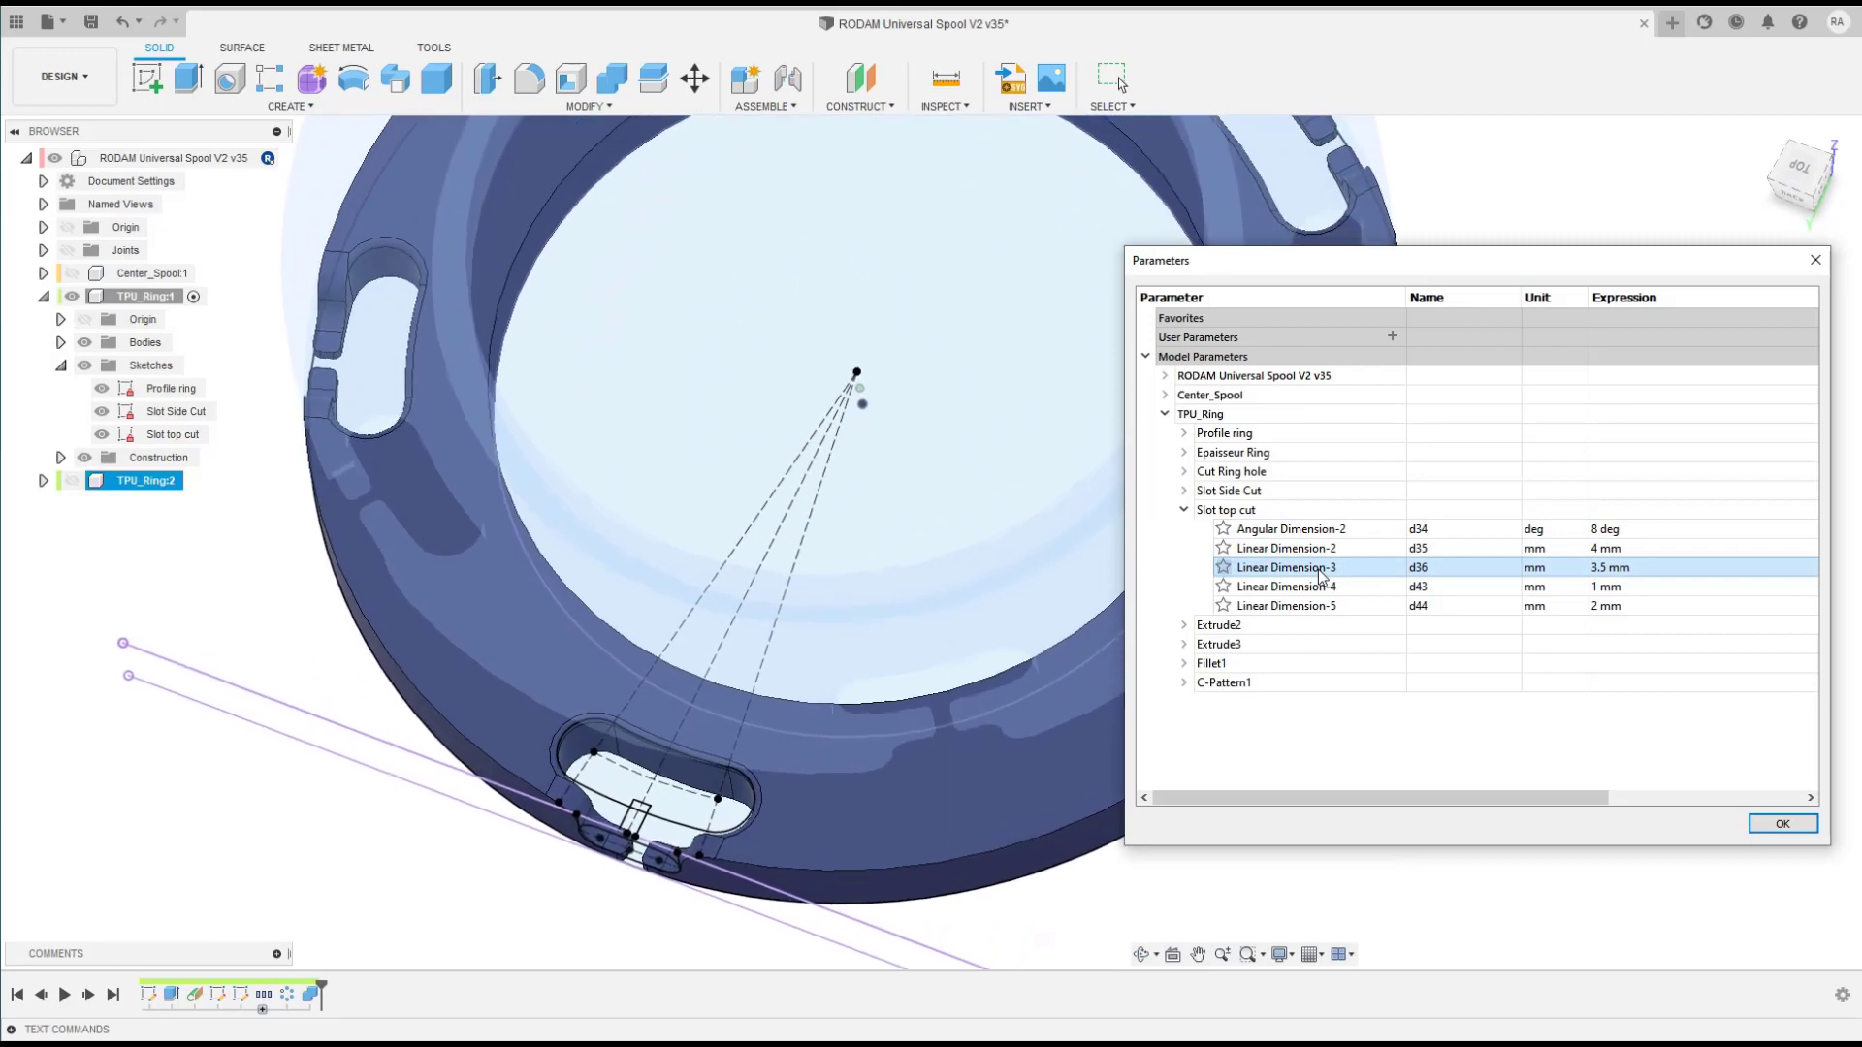
pyautogui.click(1314, 549)
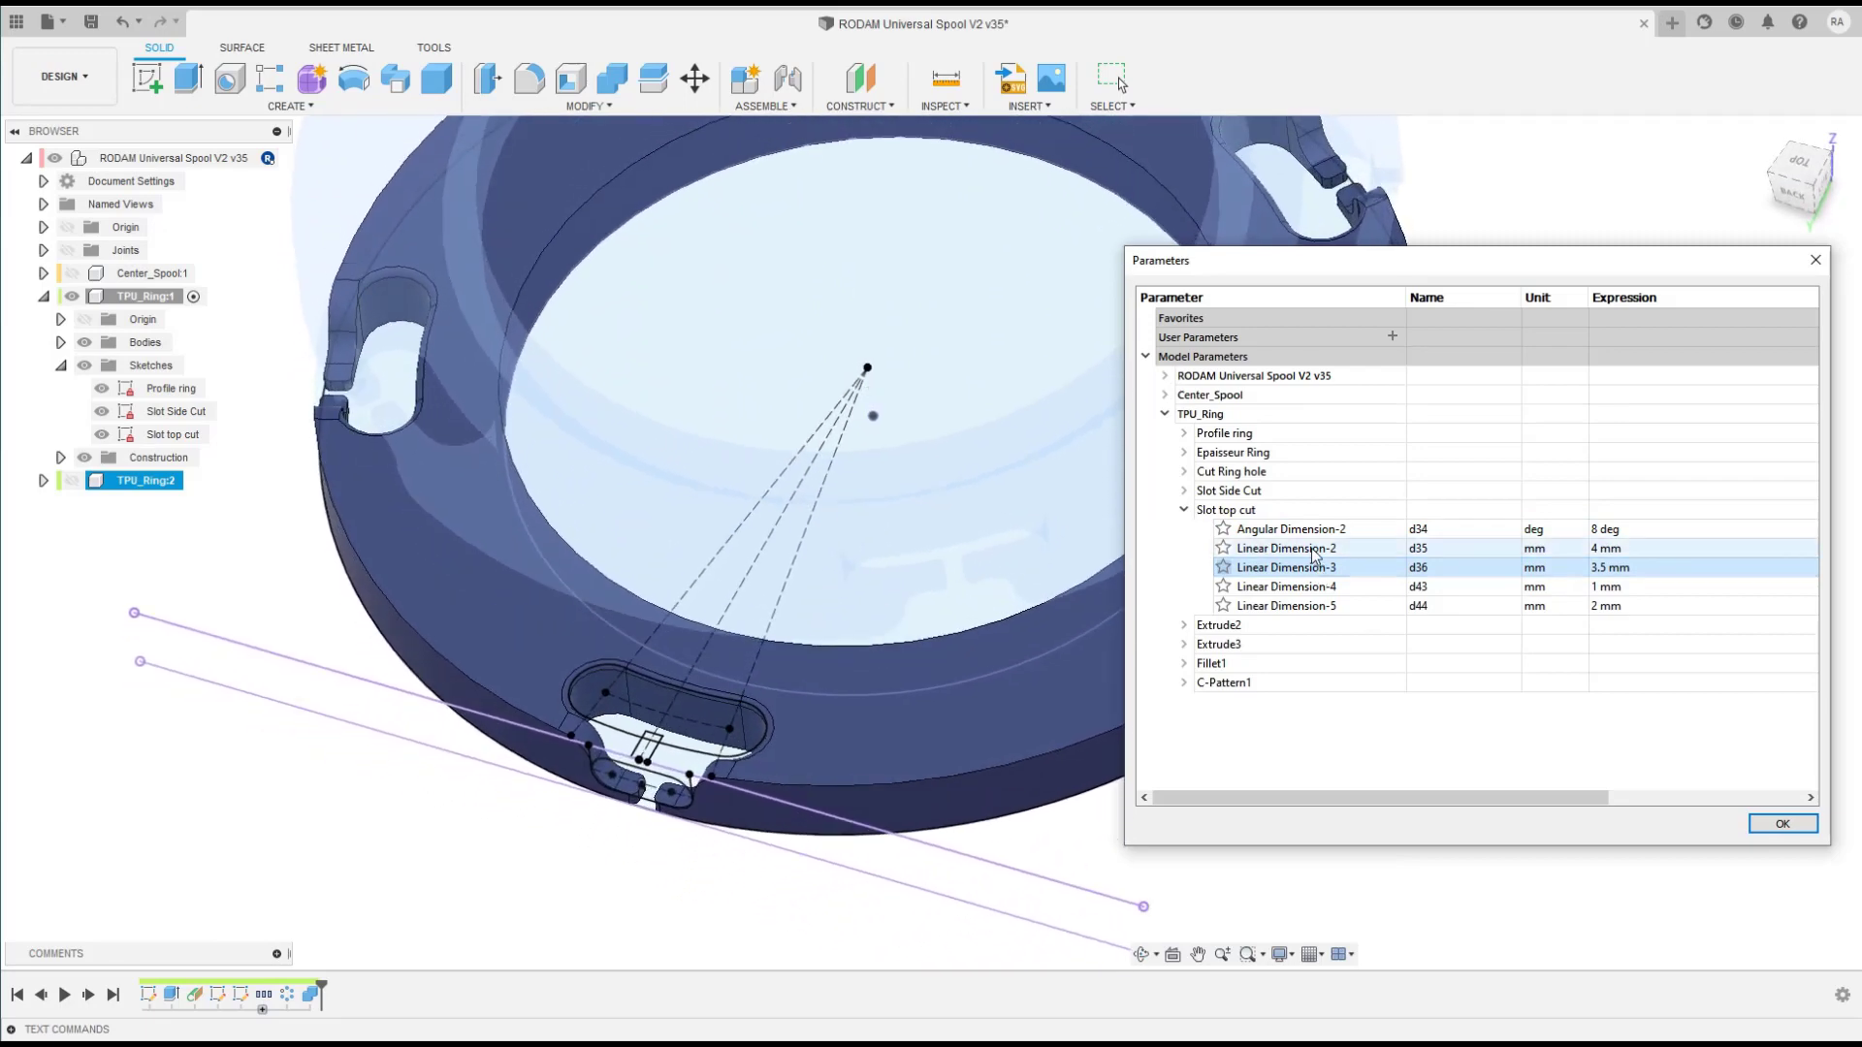
pyautogui.click(1310, 531)
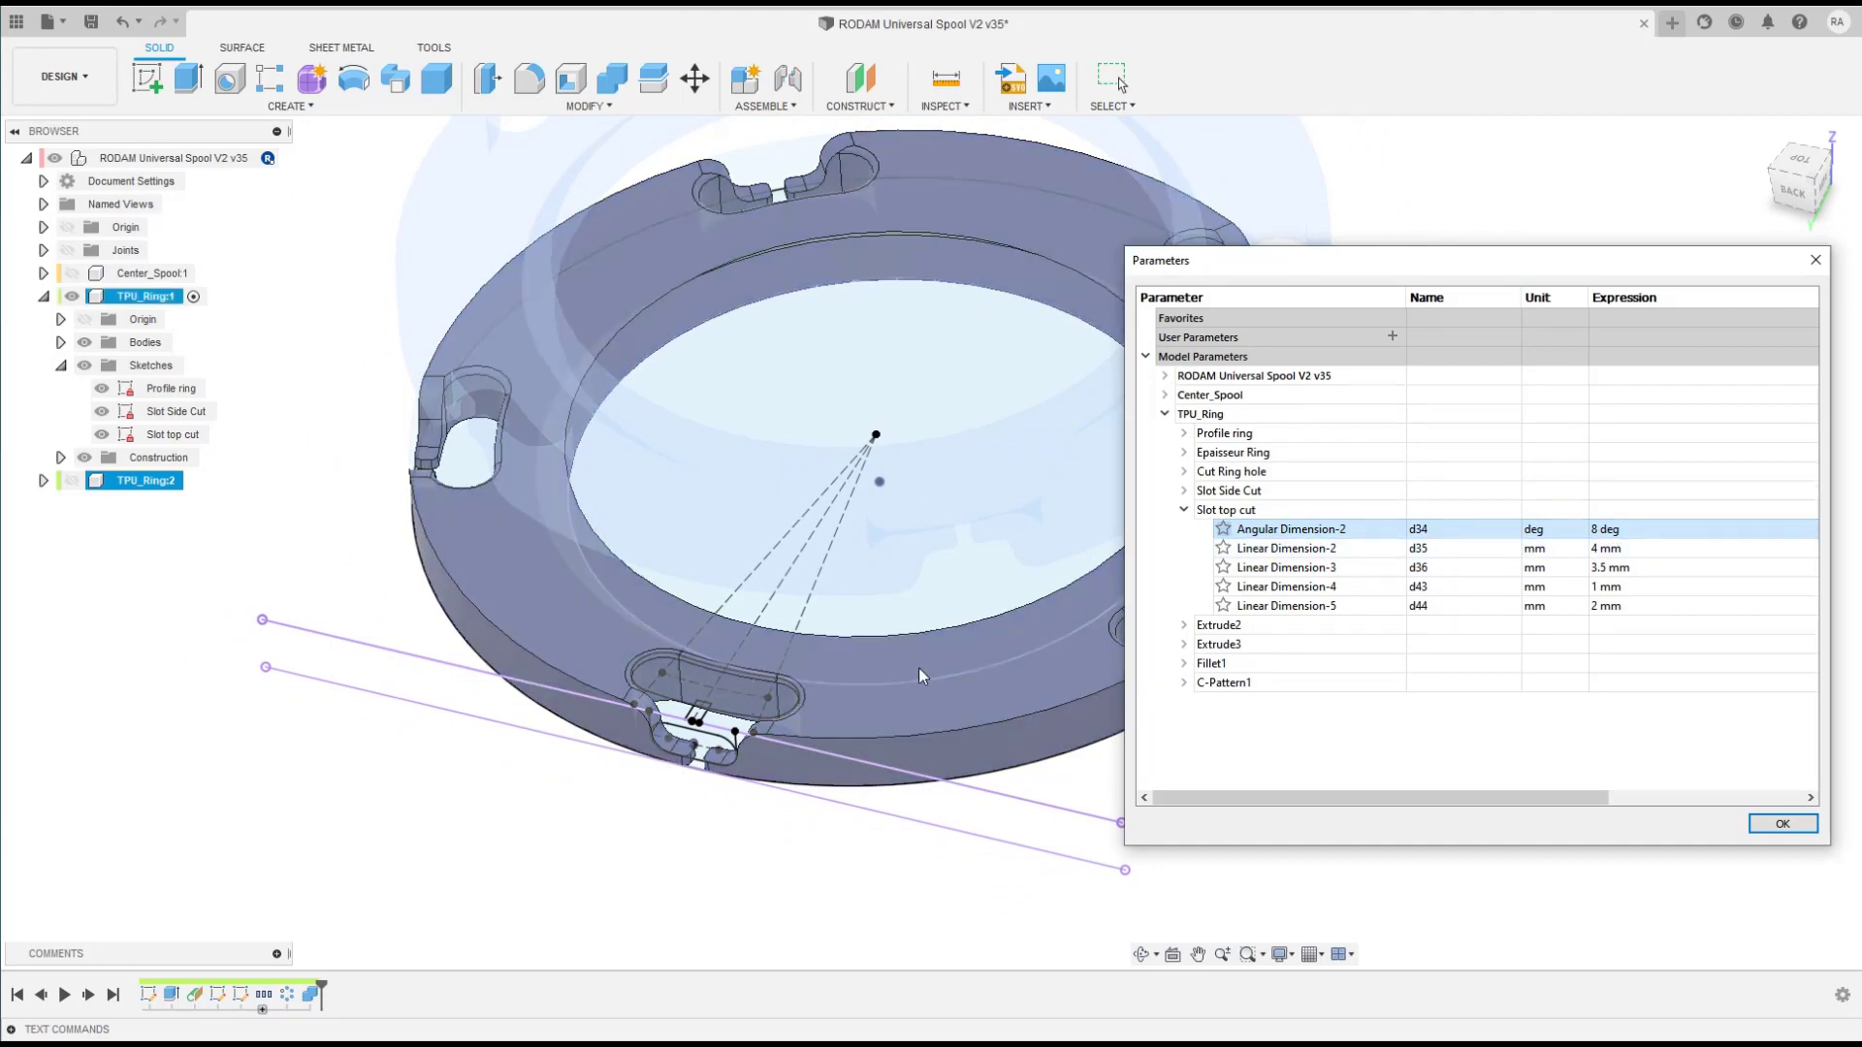
pyautogui.click(1780, 826)
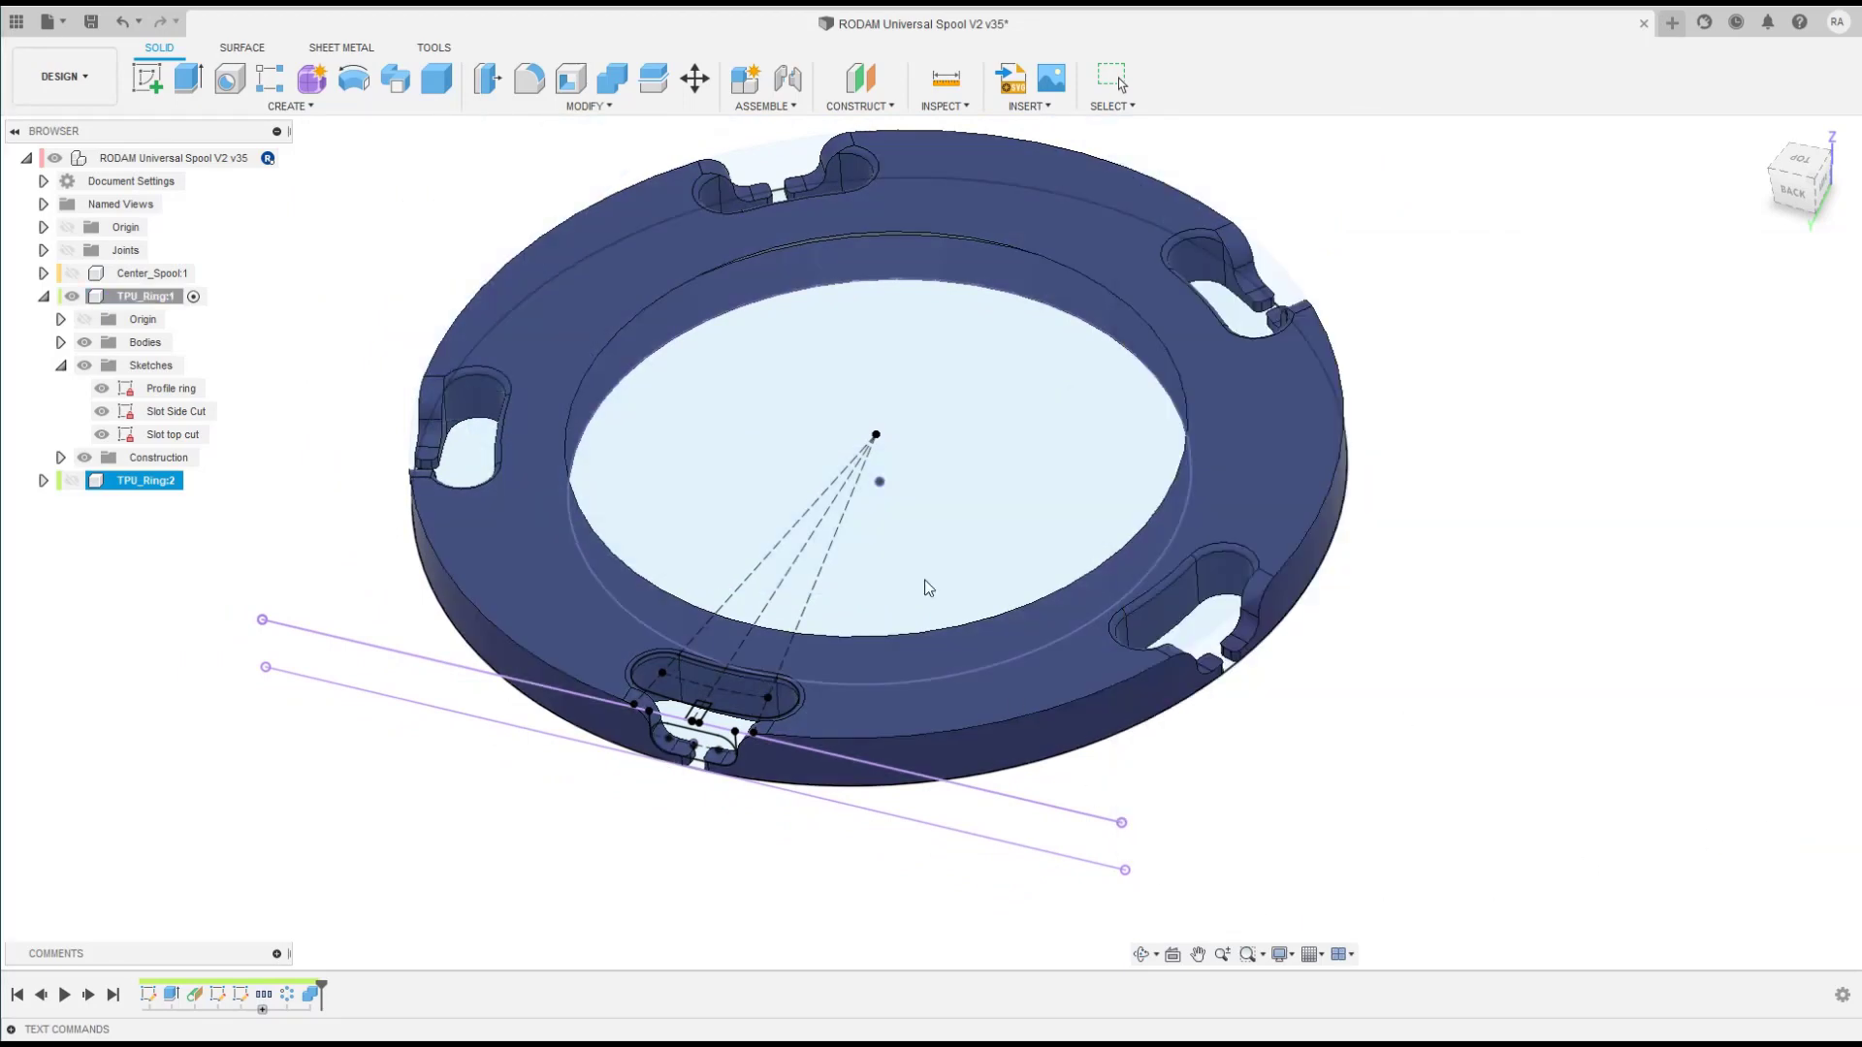
# Step: Open the Slot top cut sketch for editing and show its dimensions alongside the Parameters dialog
pyautogui.click(131, 439)
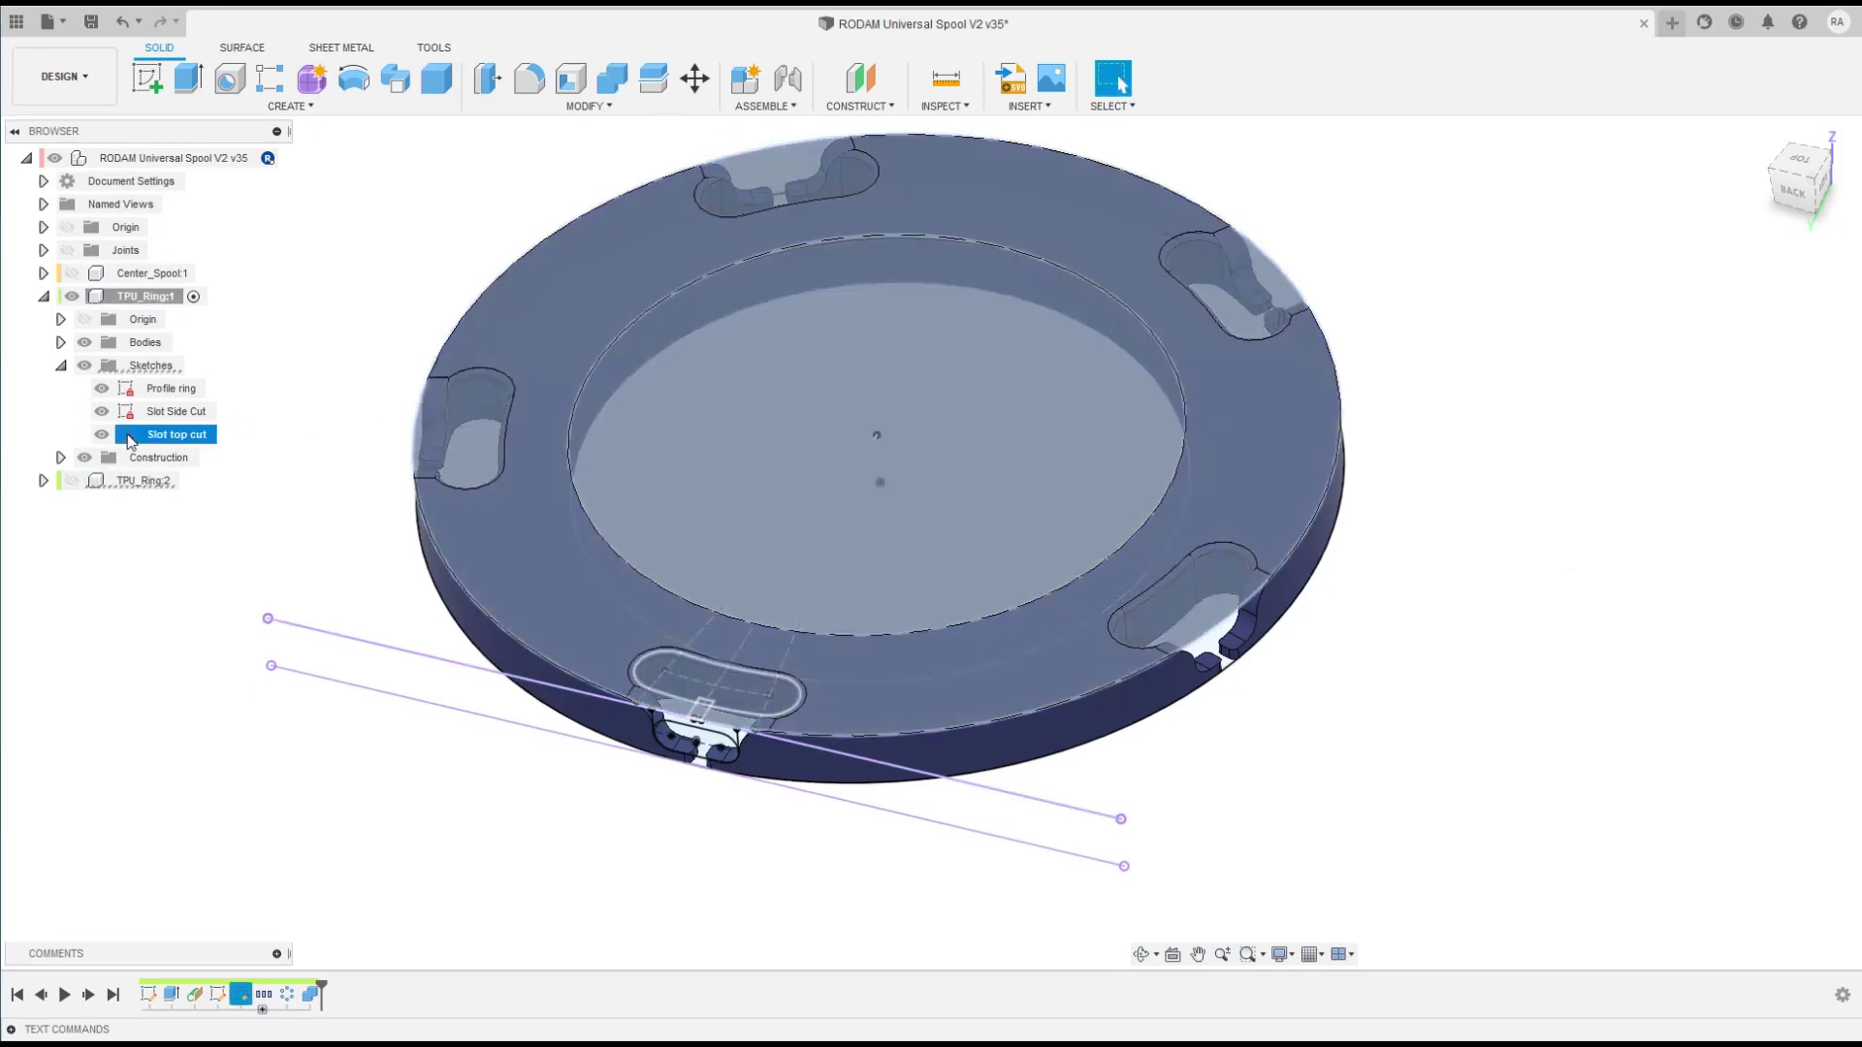
pyautogui.rightClick(130, 438)
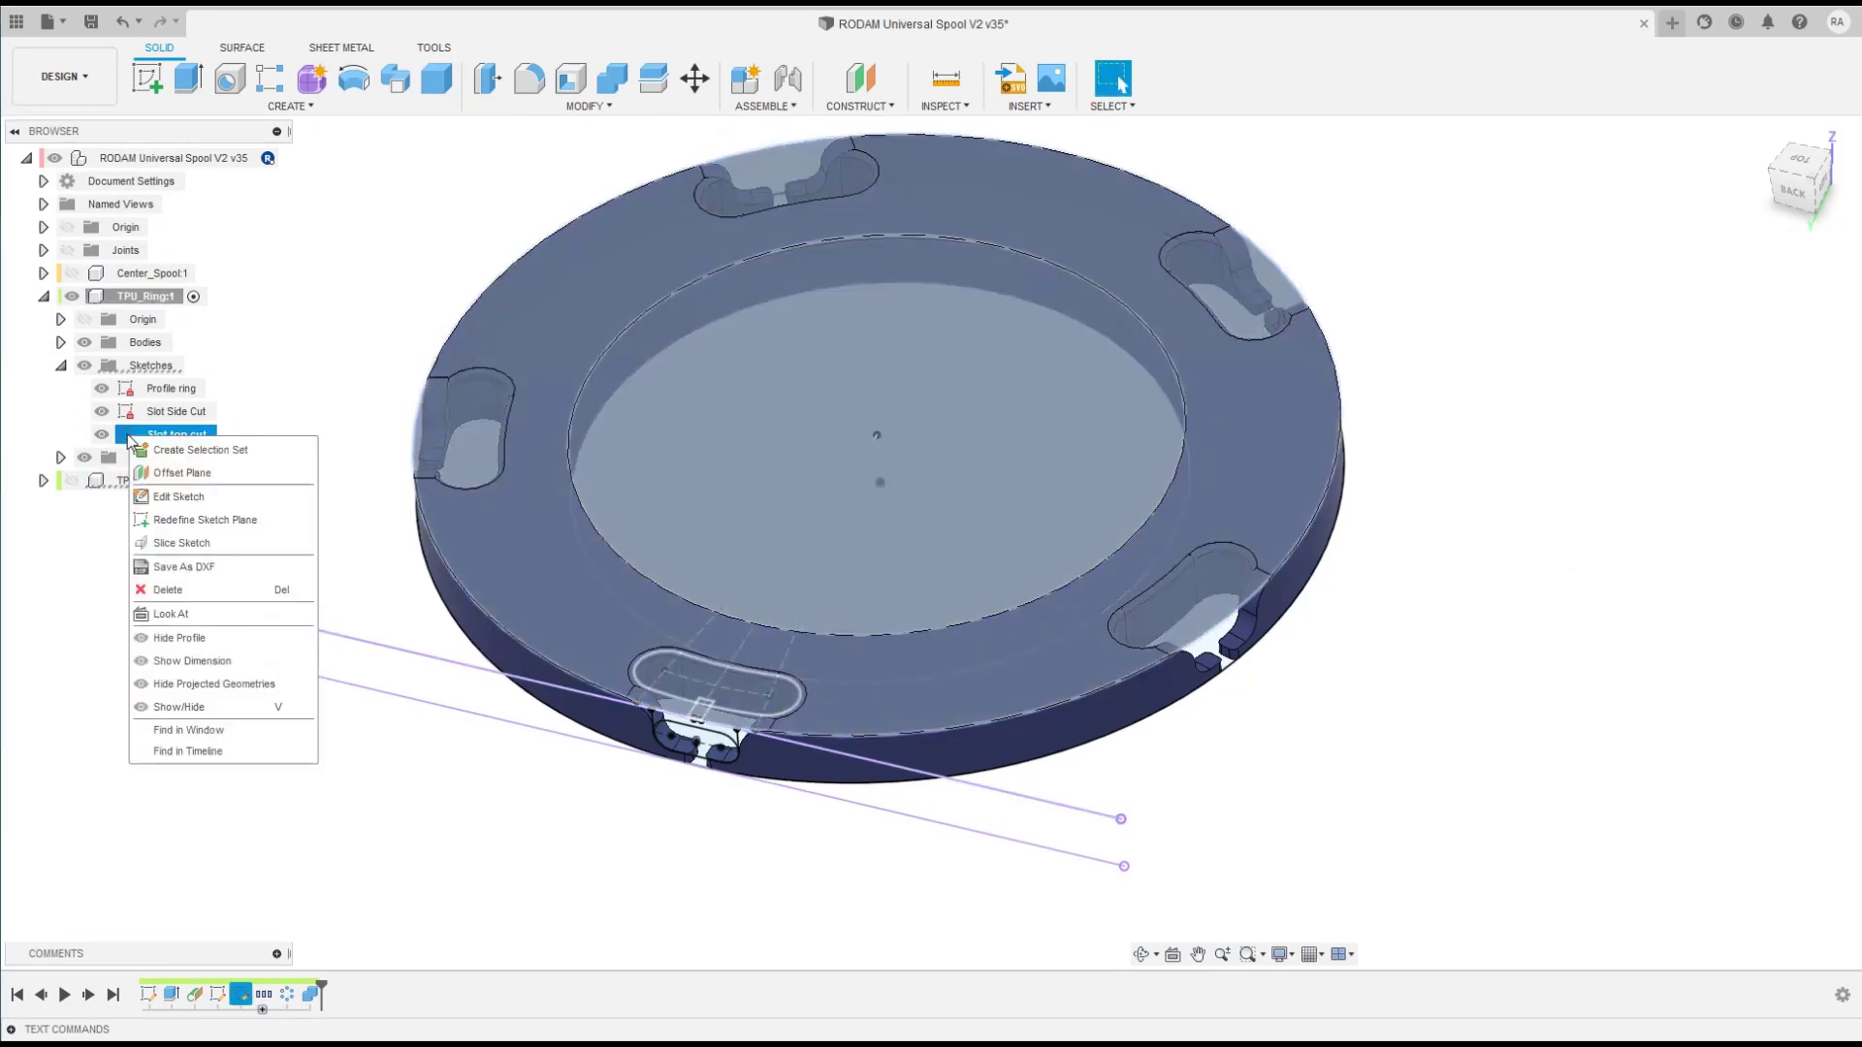
pyautogui.click(179, 496)
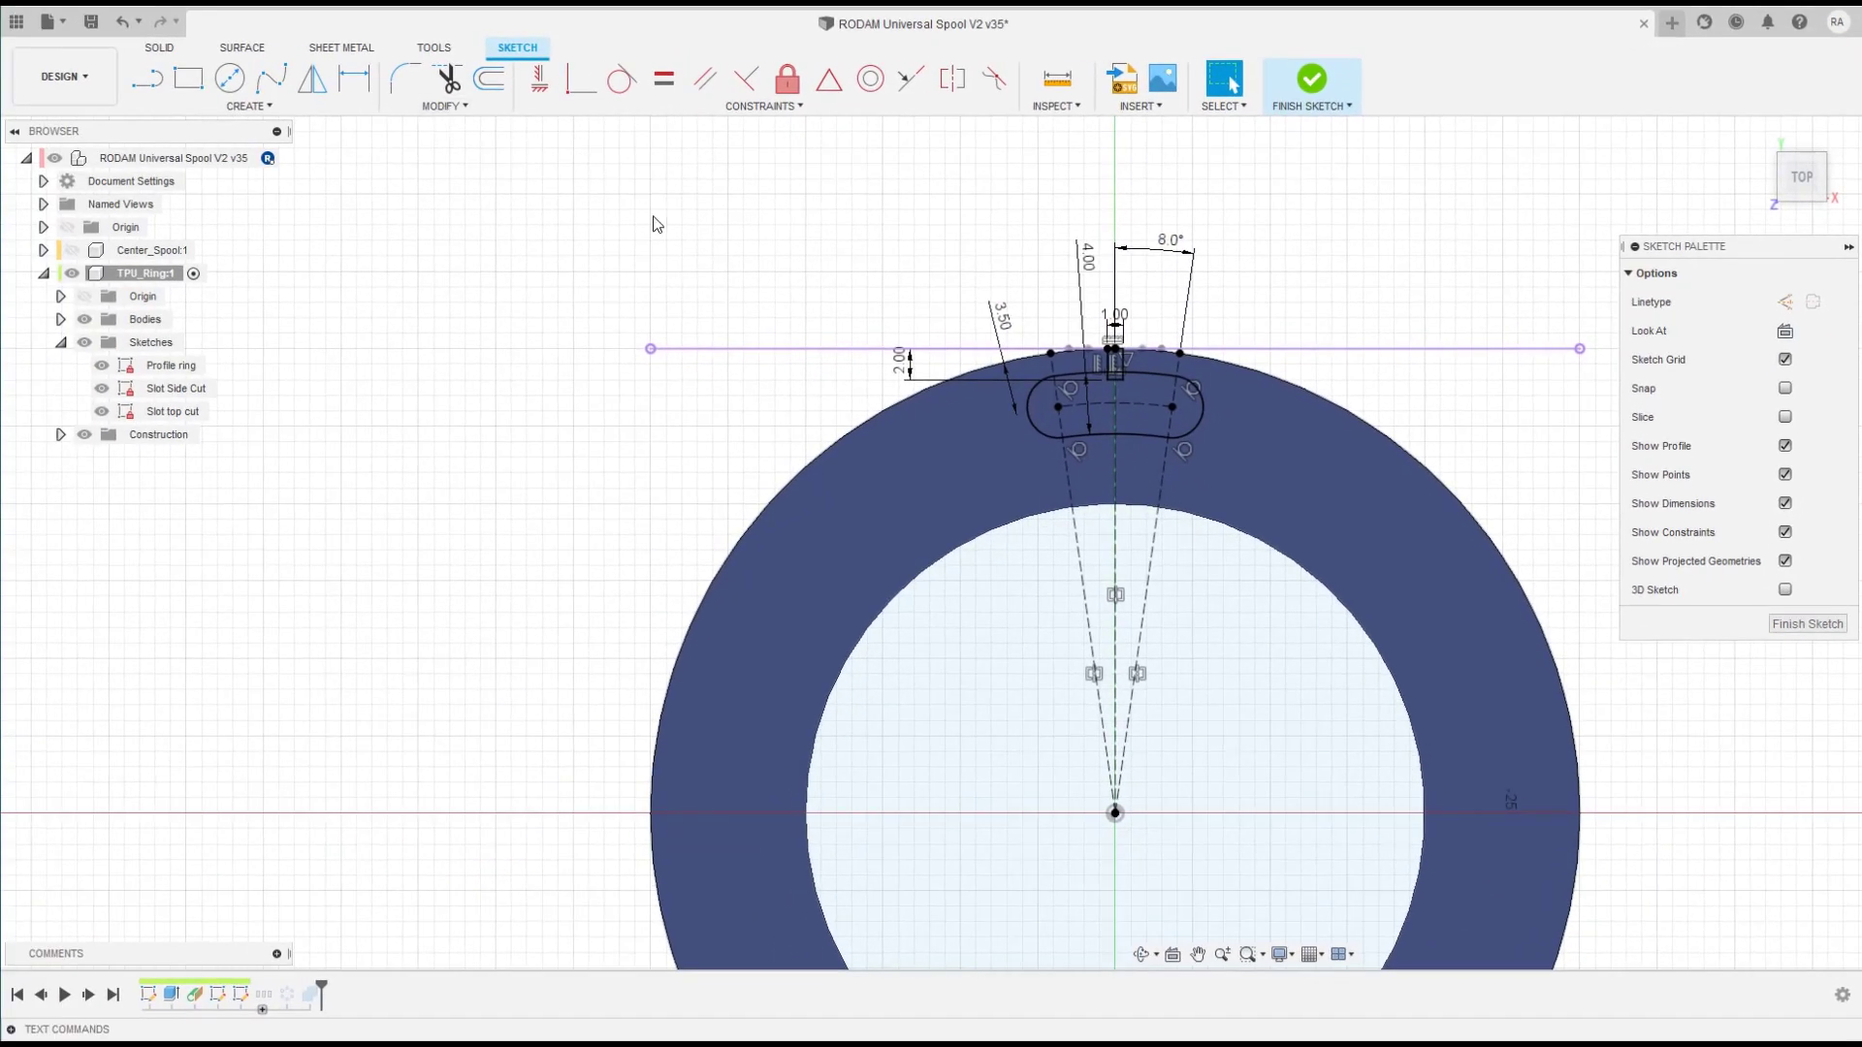
pyautogui.click(438, 106)
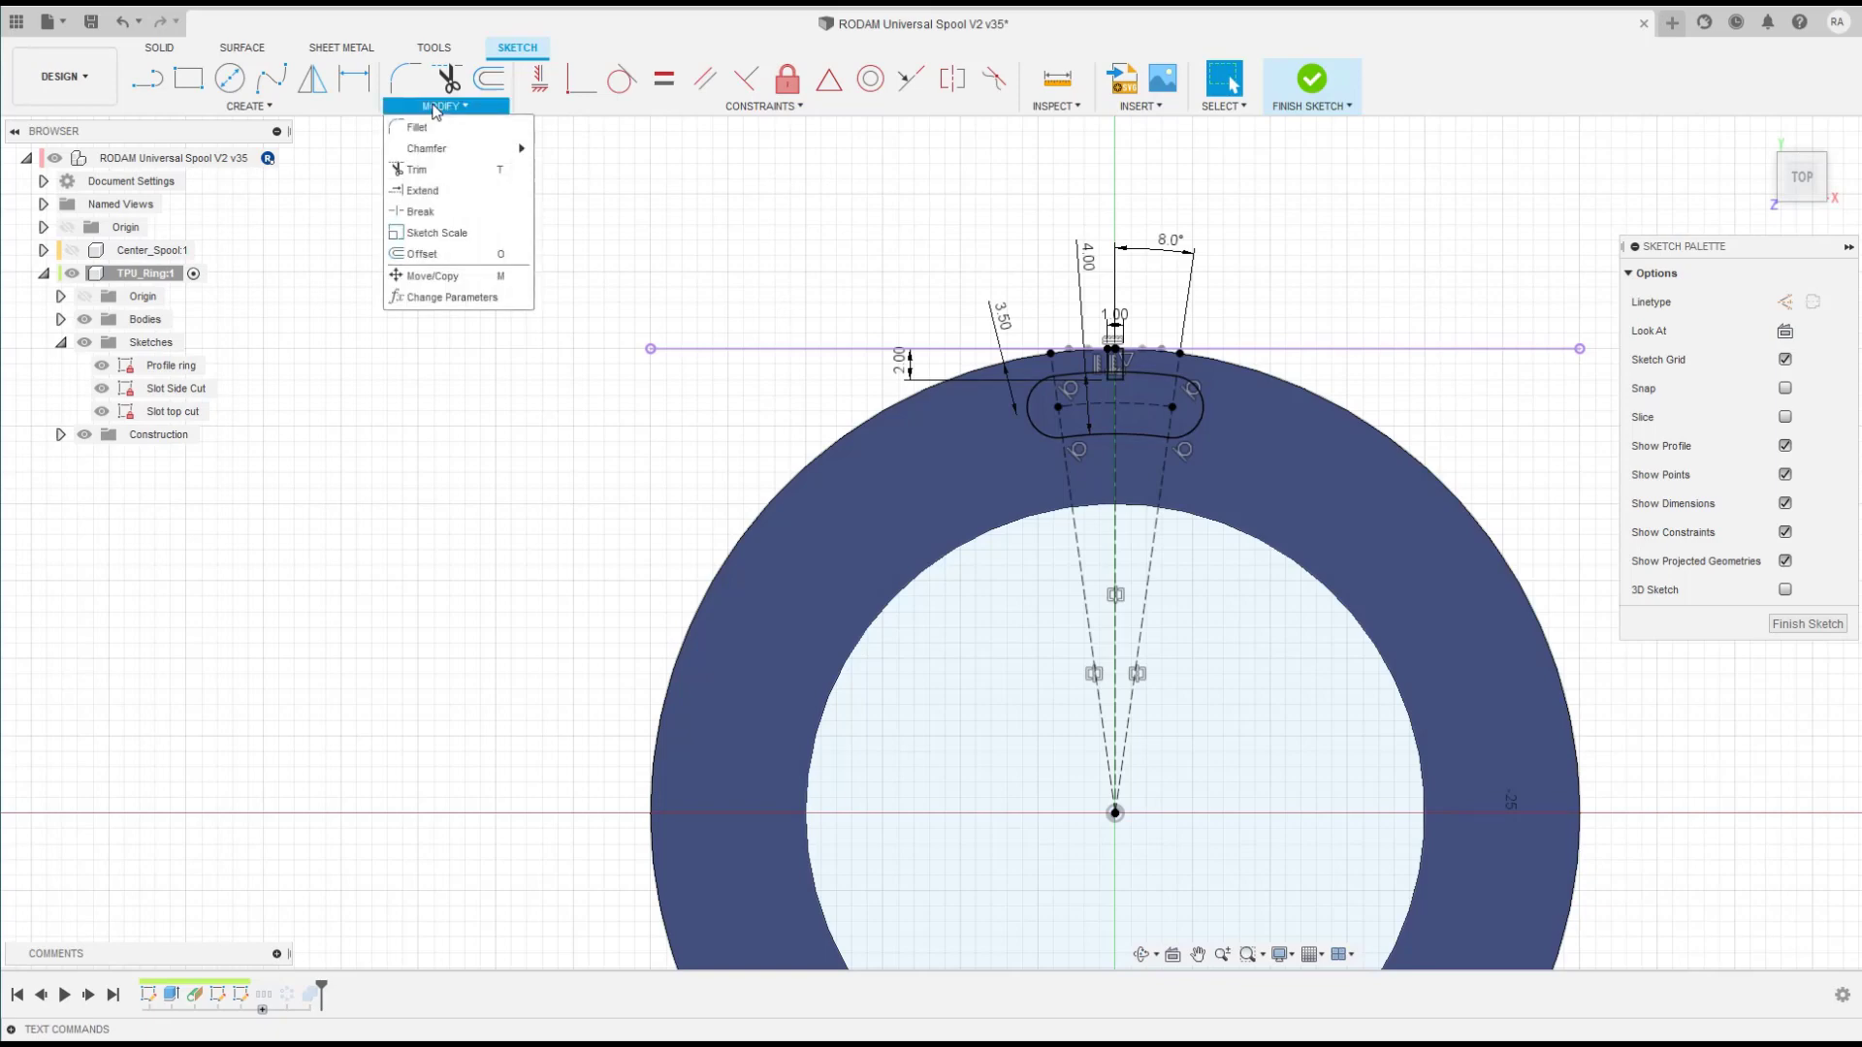
pyautogui.click(431, 299)
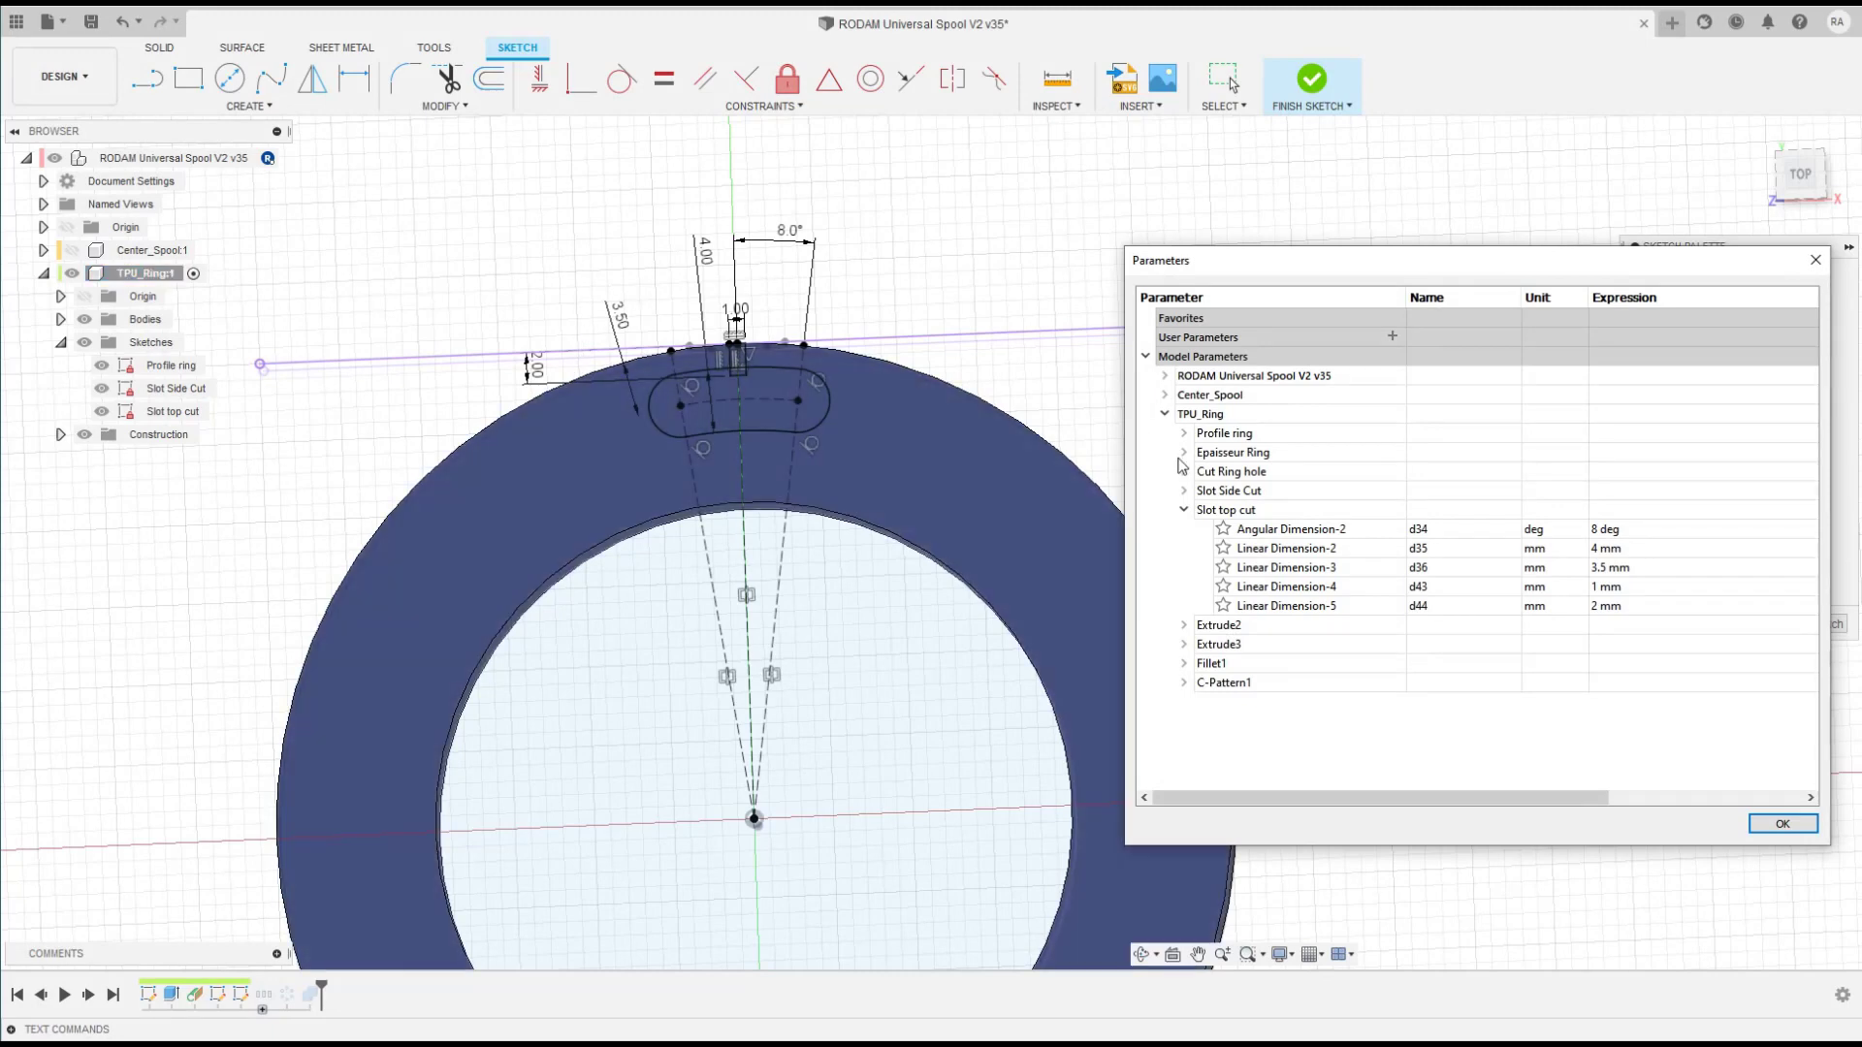
# Step: Rename the Slot top cut parameters Angular Dimension-2 to Angleouverture and Linear Dimension-2 to ouvertureSlot
pyautogui.doubleClick(1422, 529)
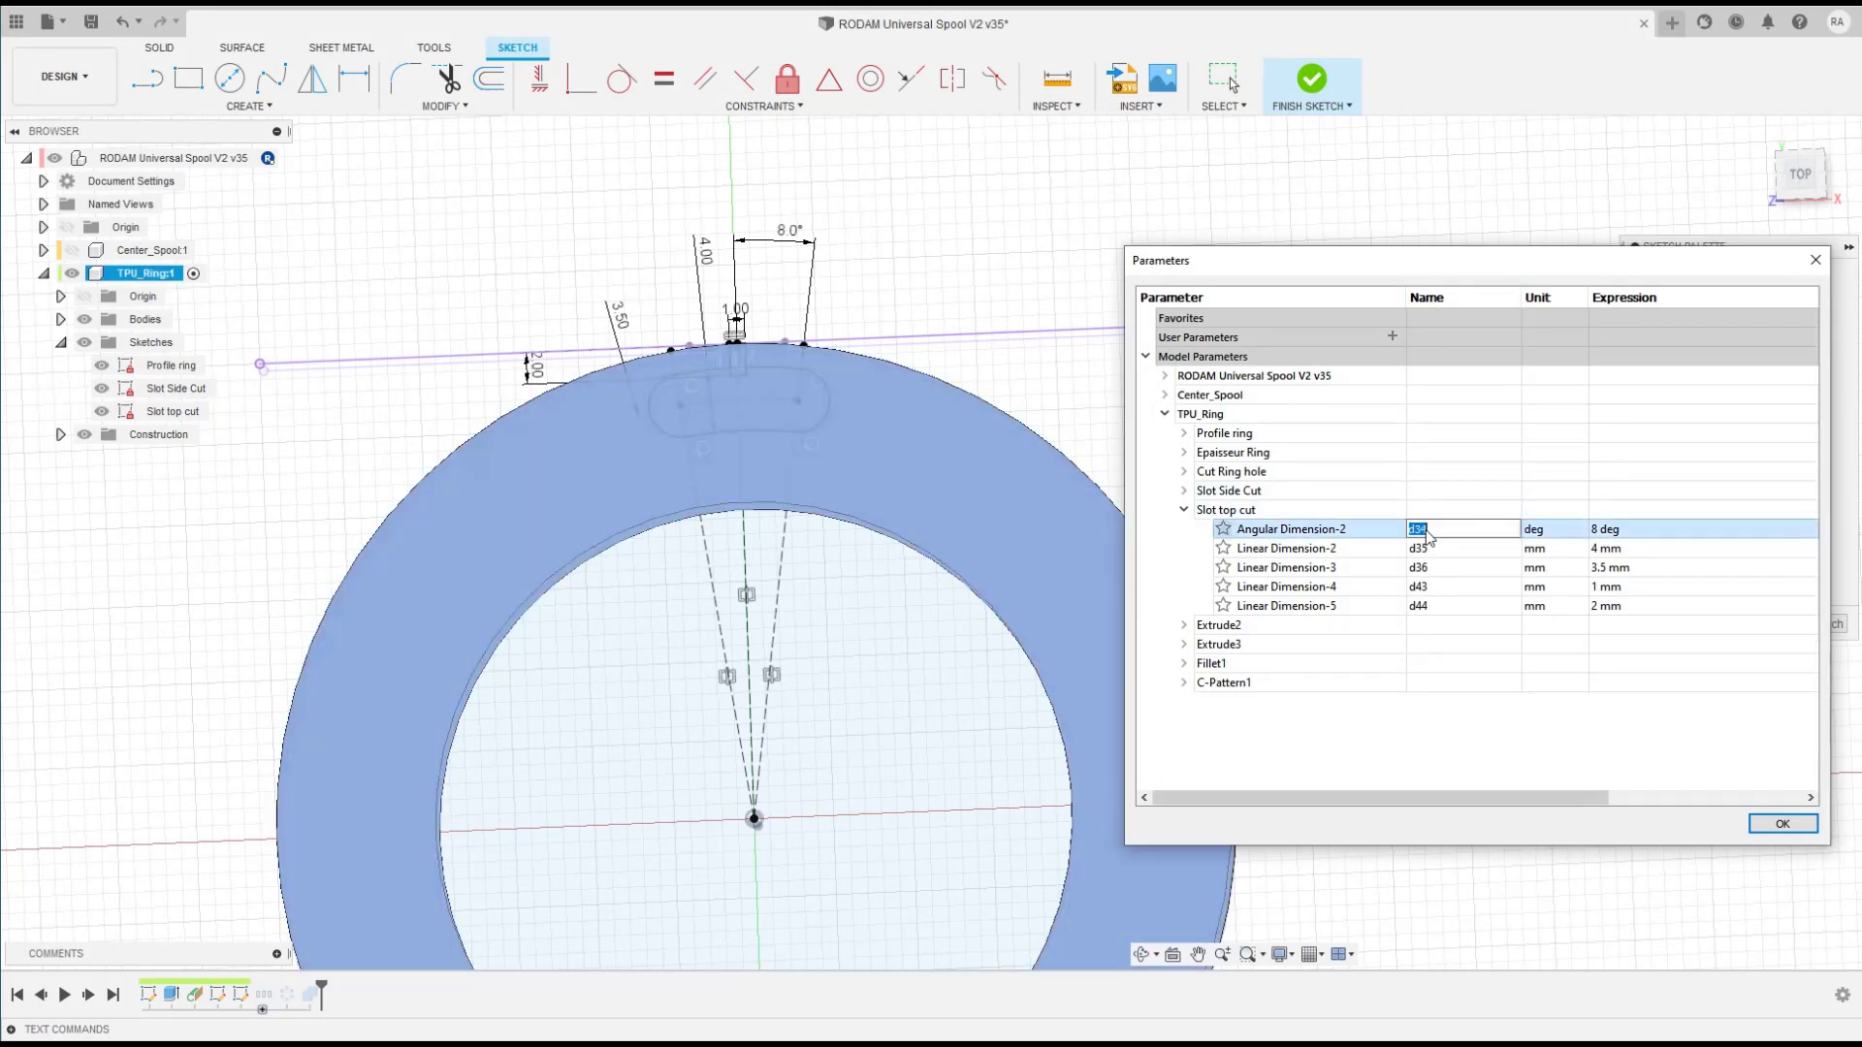
pyautogui.write('Angleouverture')
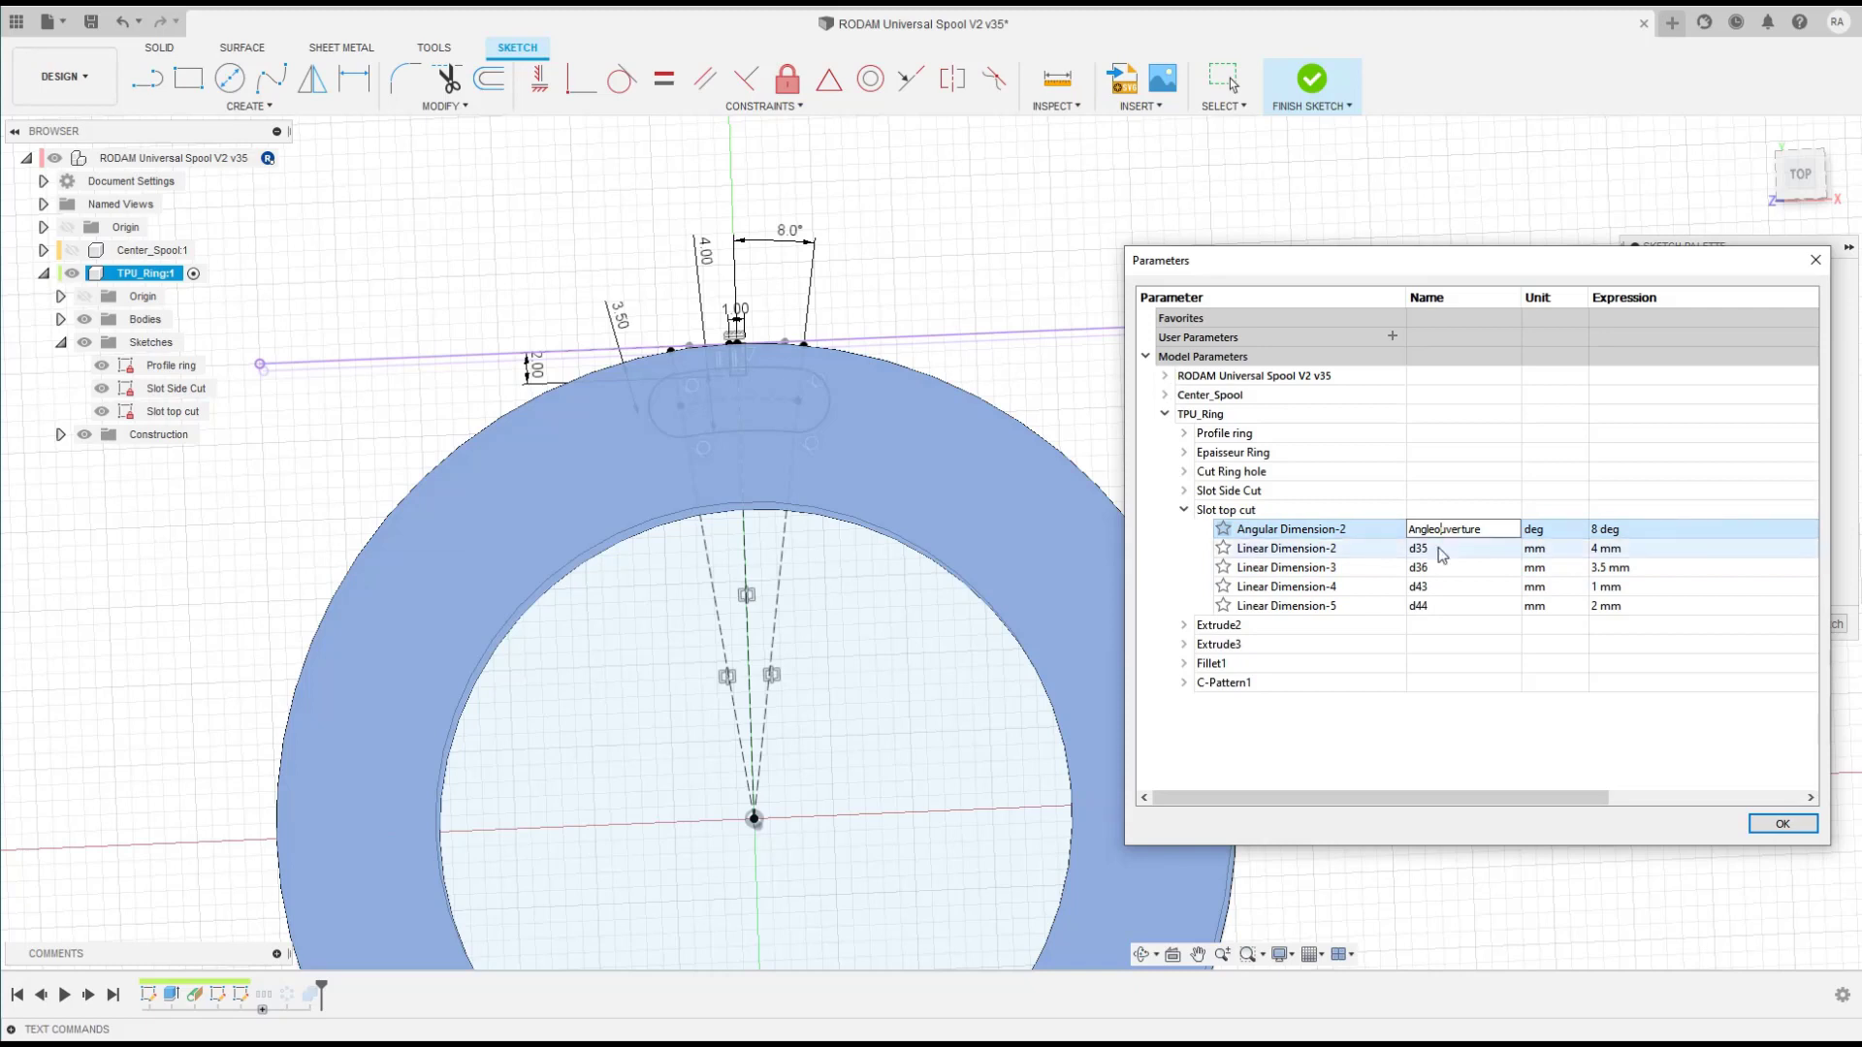
pyautogui.click(1442, 549)
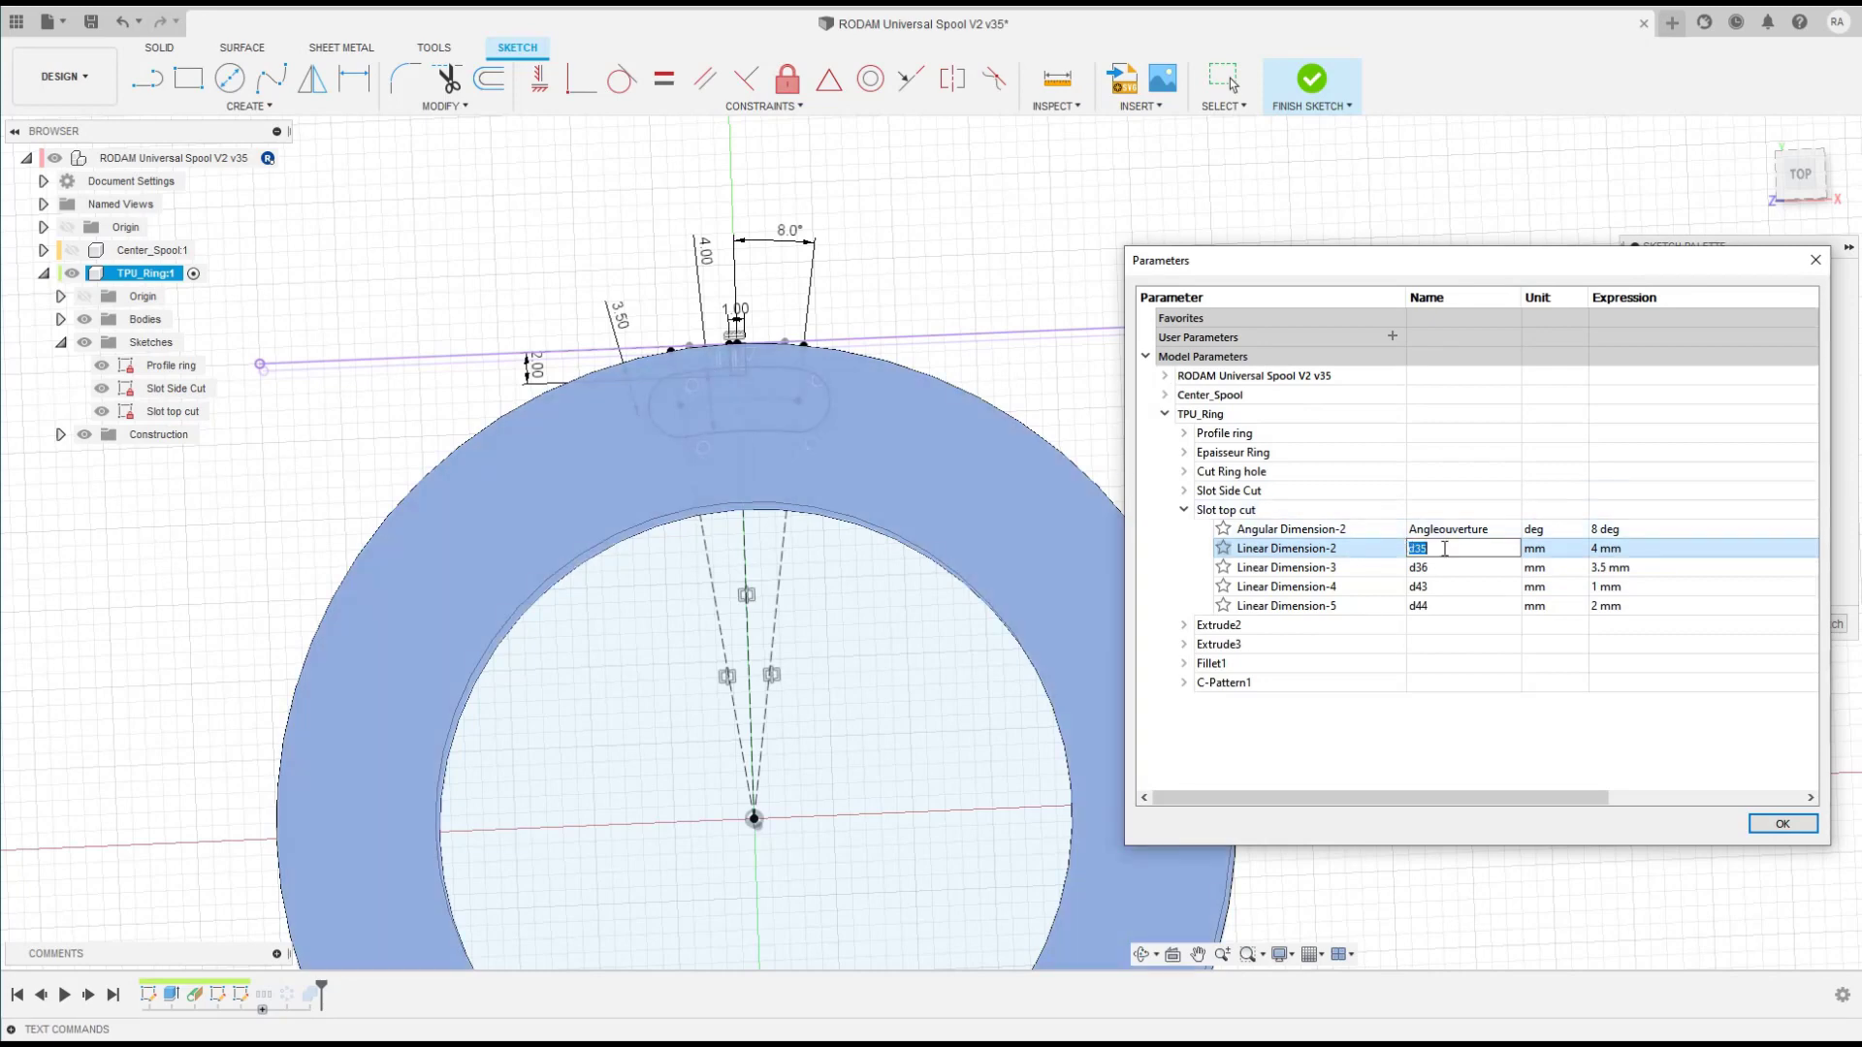
pyautogui.write('ouvertureSlot')
# Step: Rename the Linear Dimension-3 parameter of Slot top cut to Distancebord
pyautogui.click(1445, 570)
pyautogui.click(1446, 572)
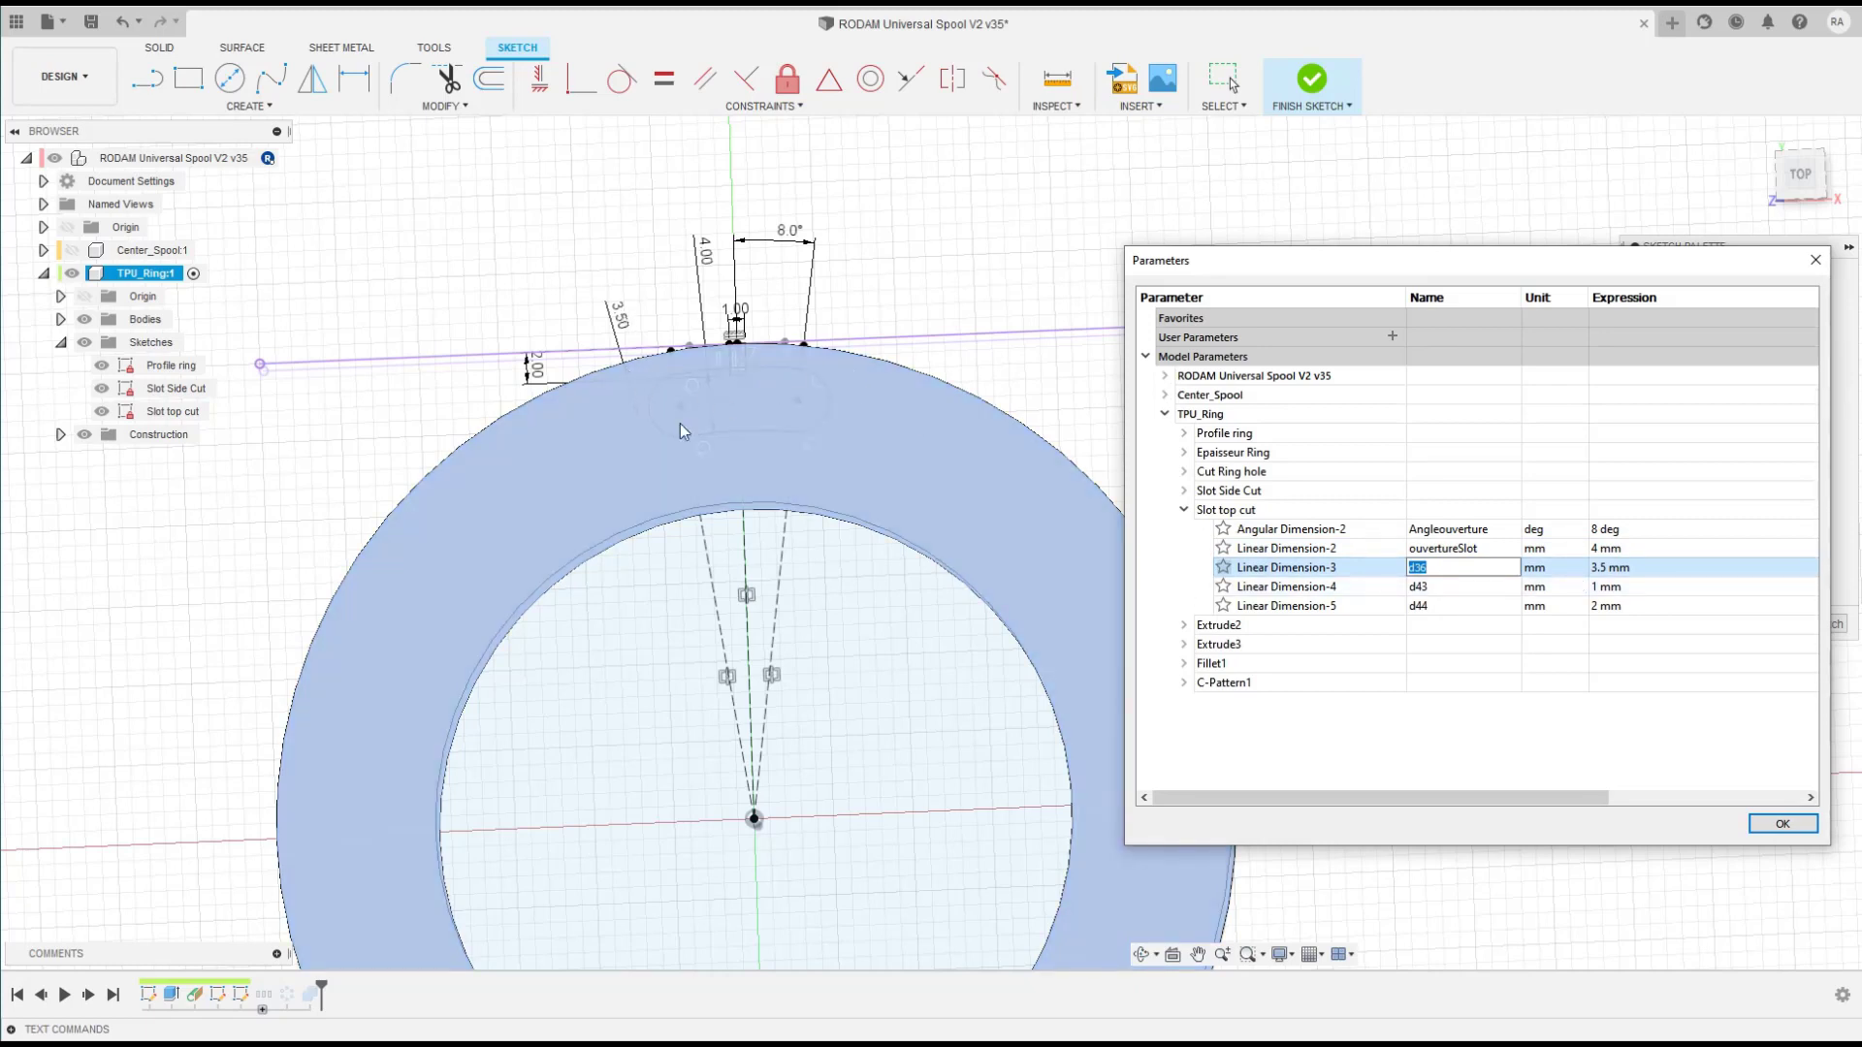
pyautogui.write('Distance')
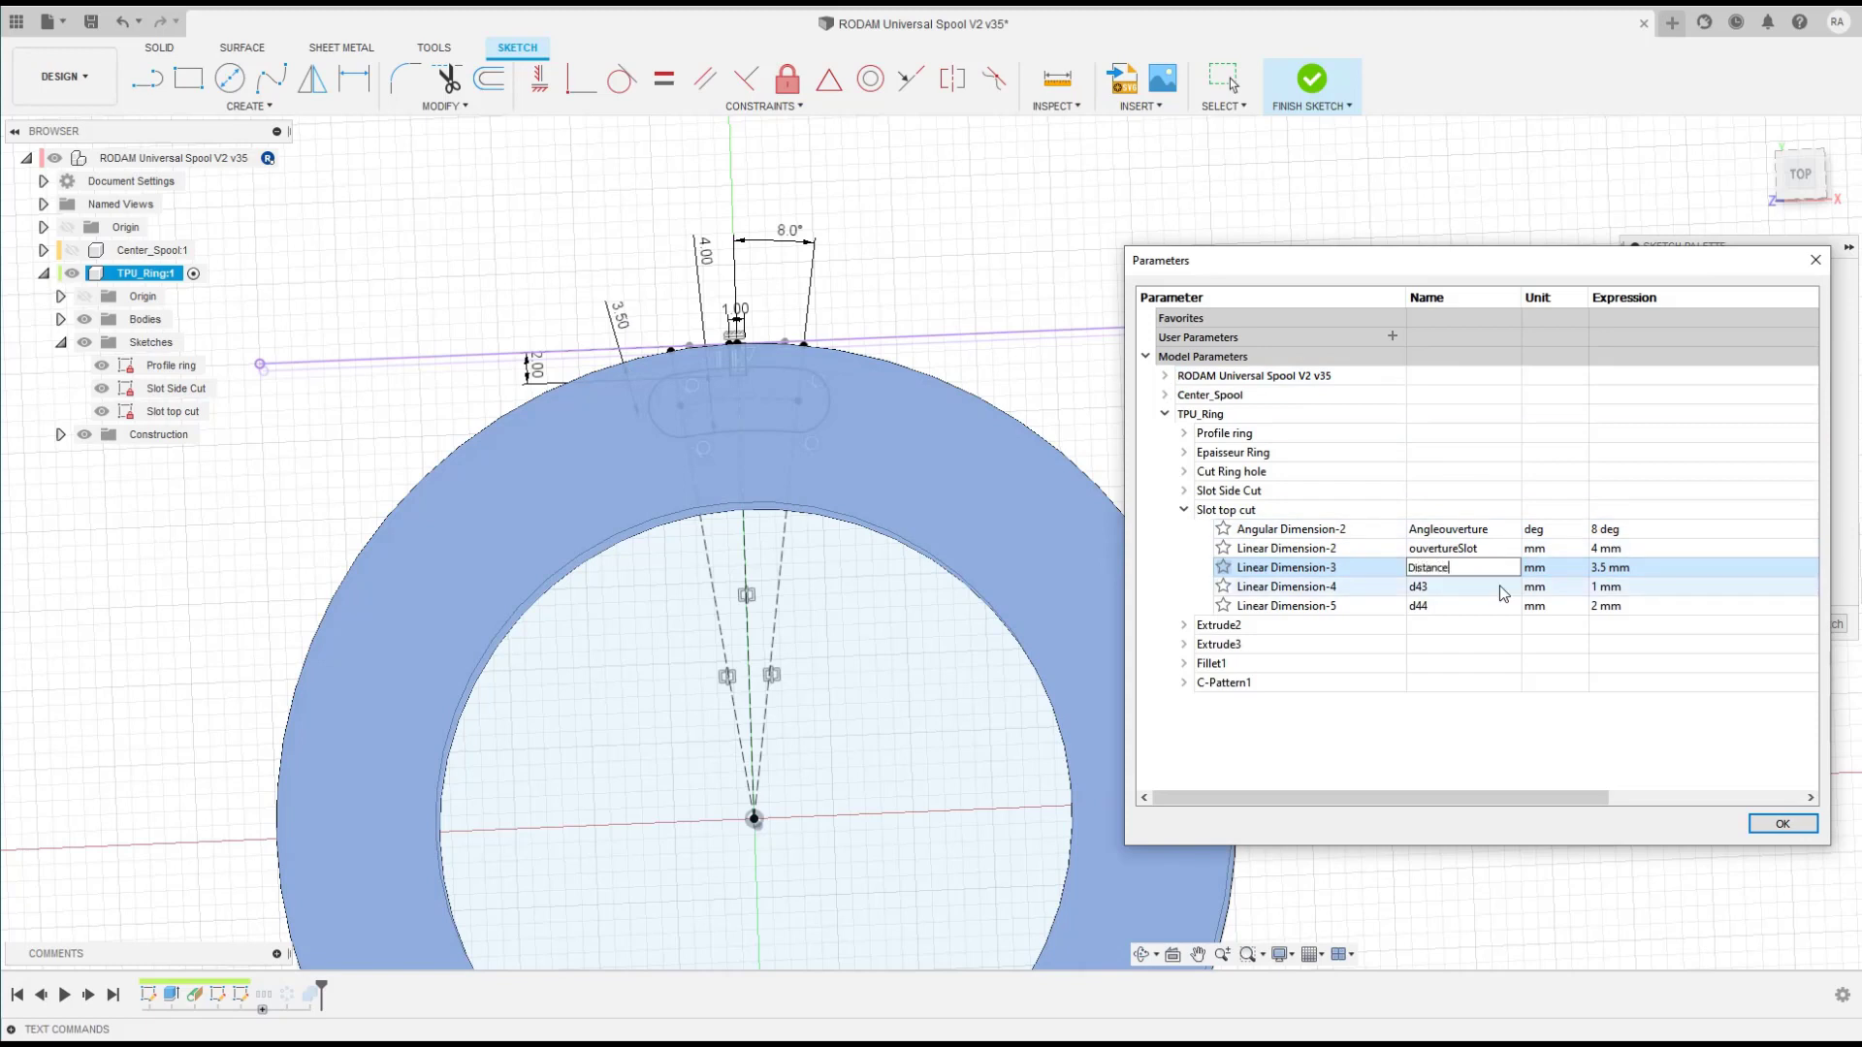
pyautogui.write('bord')
pyautogui.click(1472, 626)
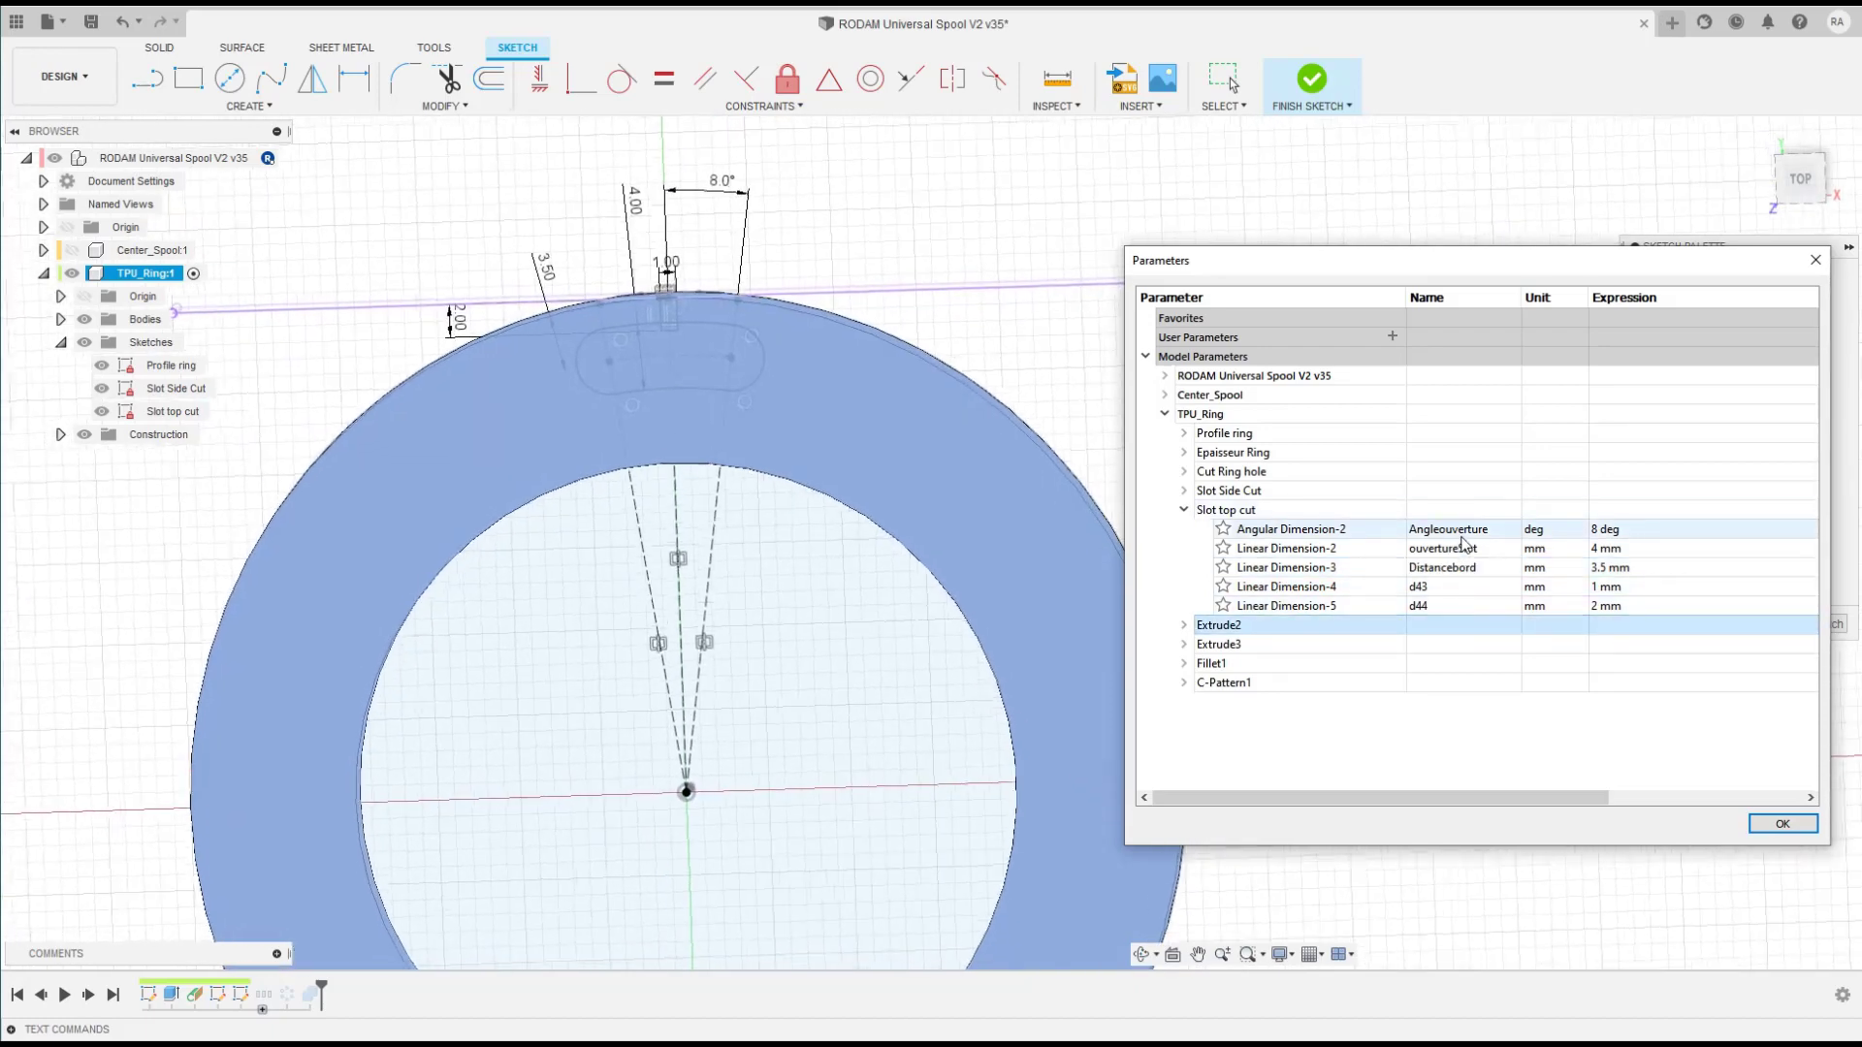
# Step: Set the Distancebord parameter to 4 mm and finish editing the Slot top cut sketch
pyautogui.doubleClick(1602, 576)
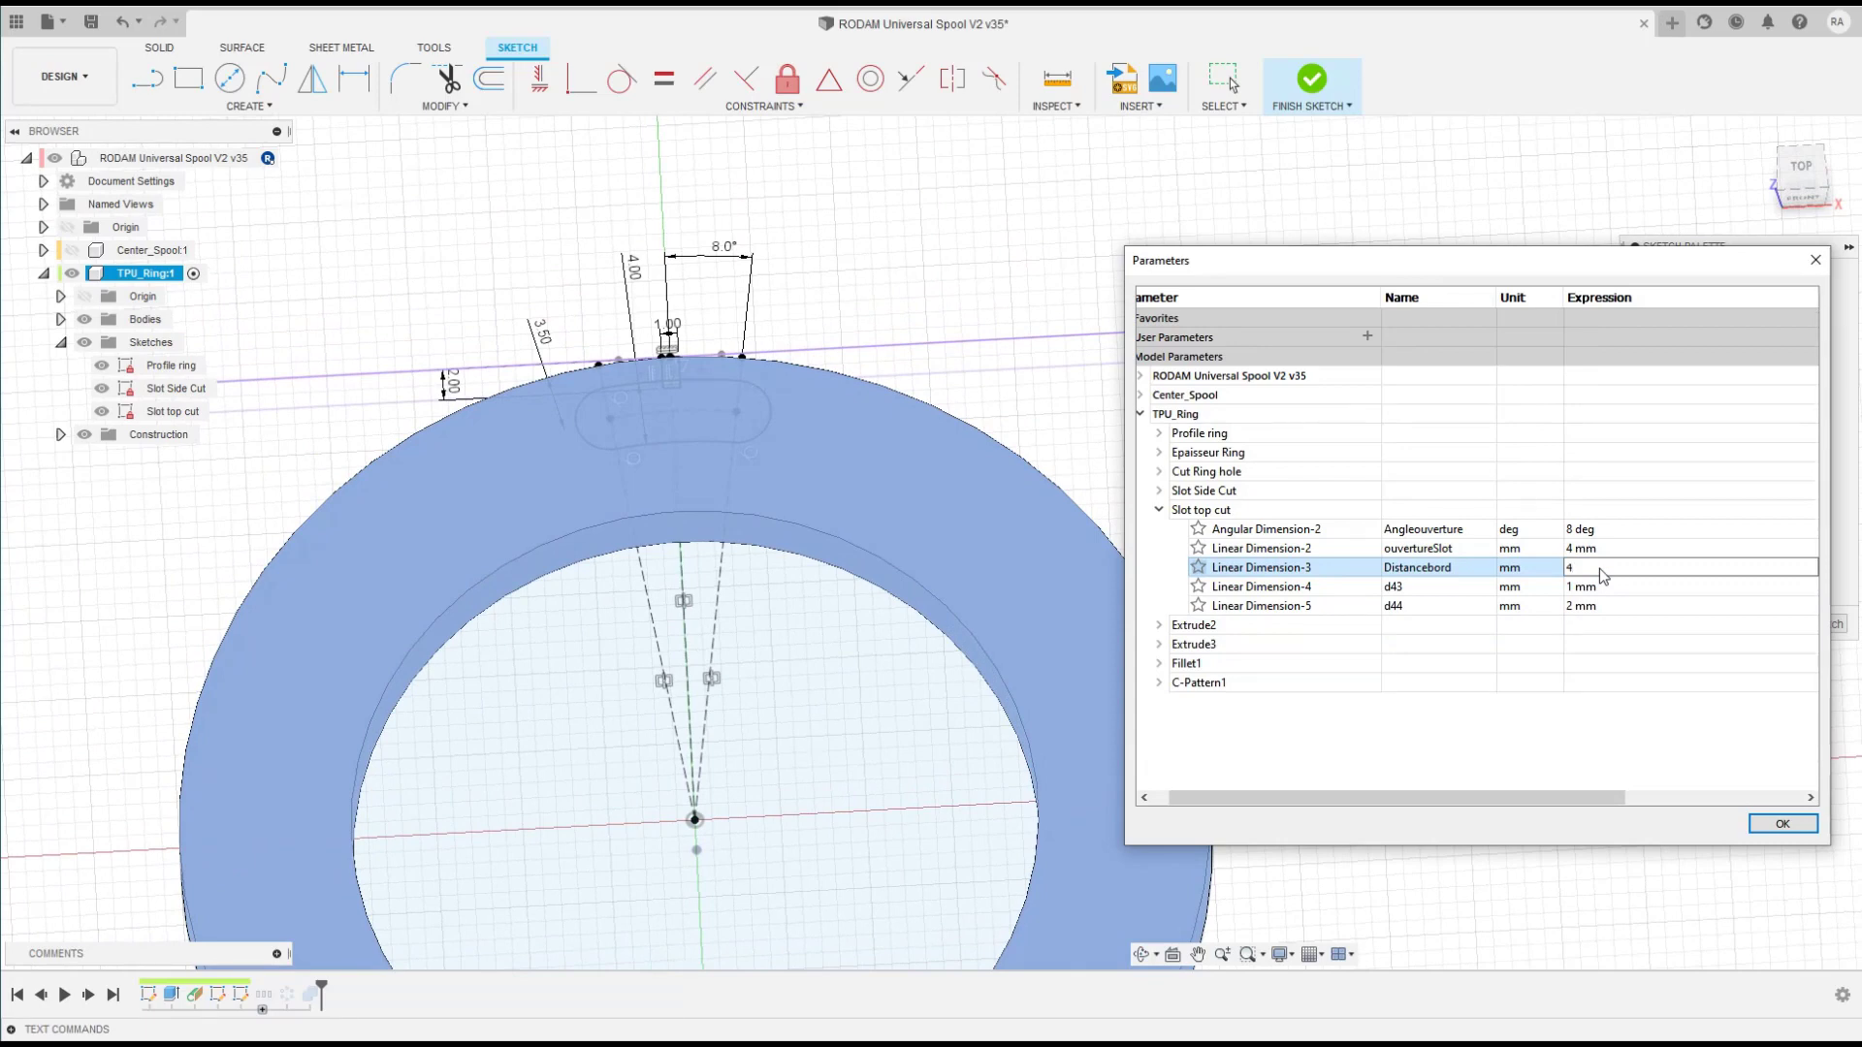
pyautogui.press('Return')
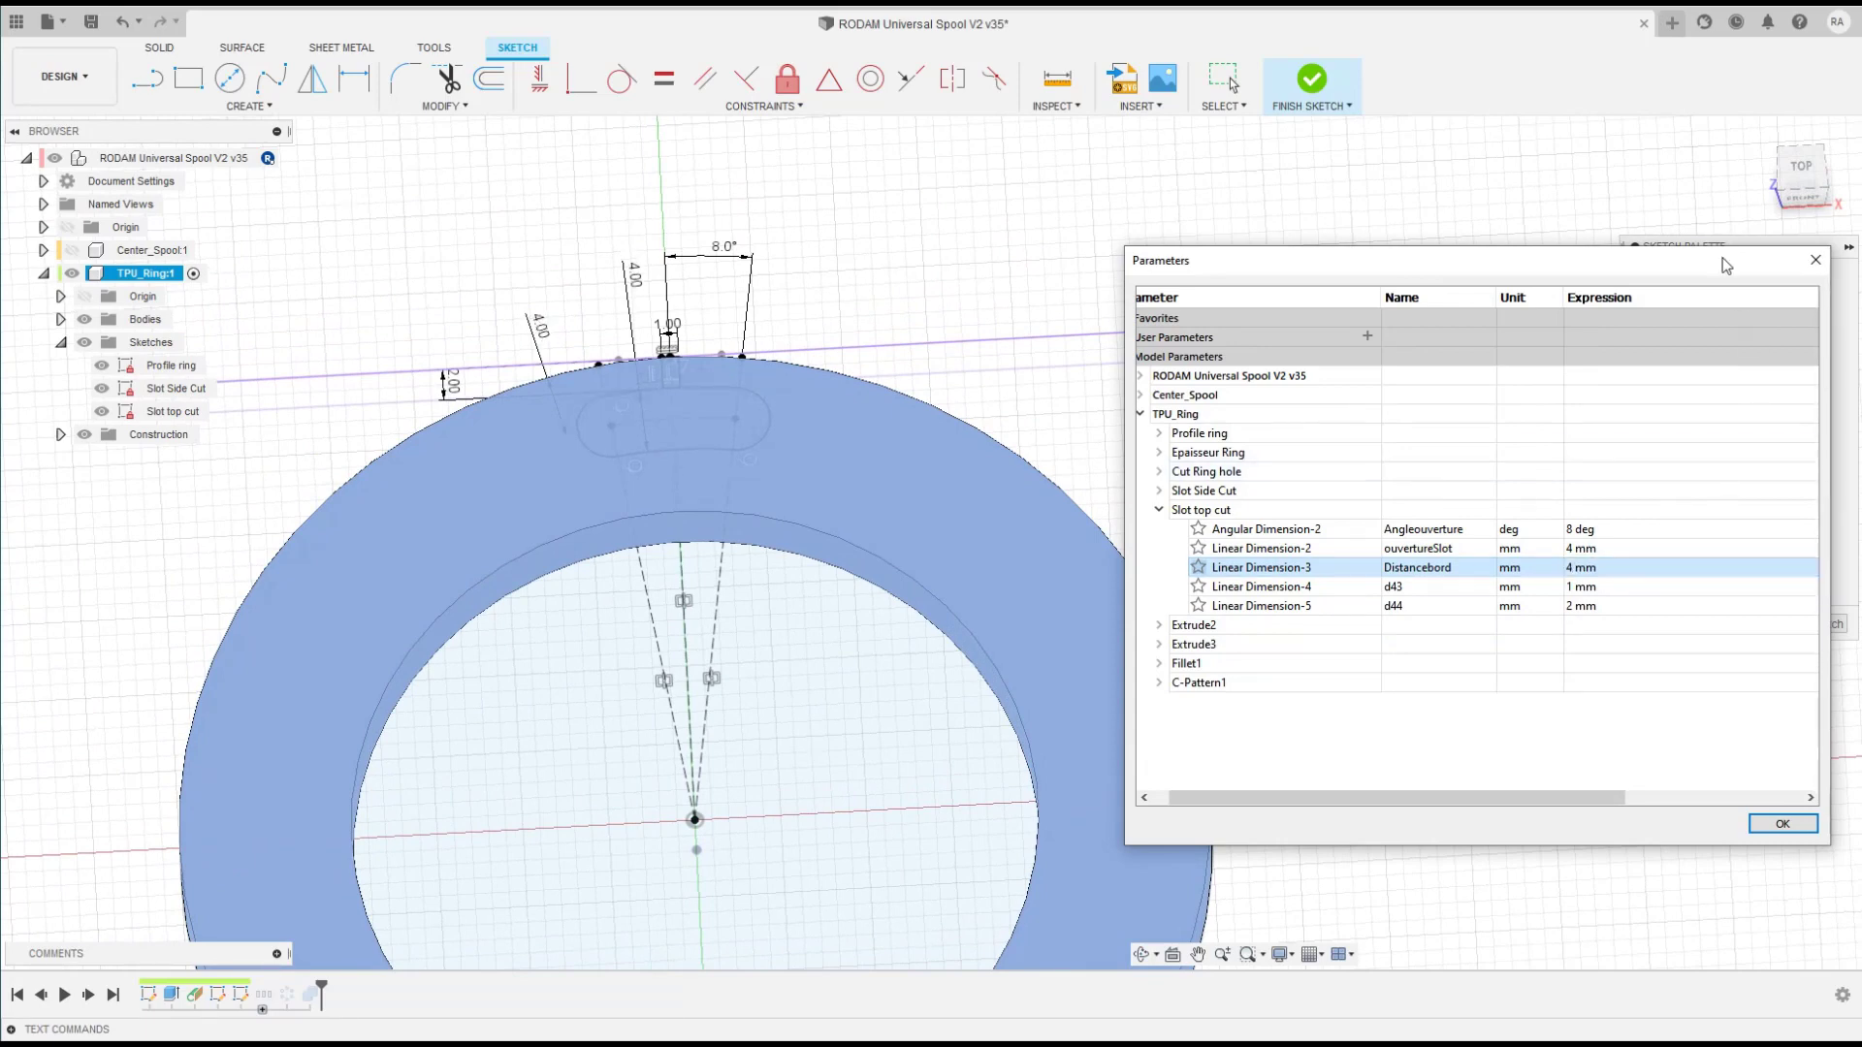
pyautogui.click(1312, 78)
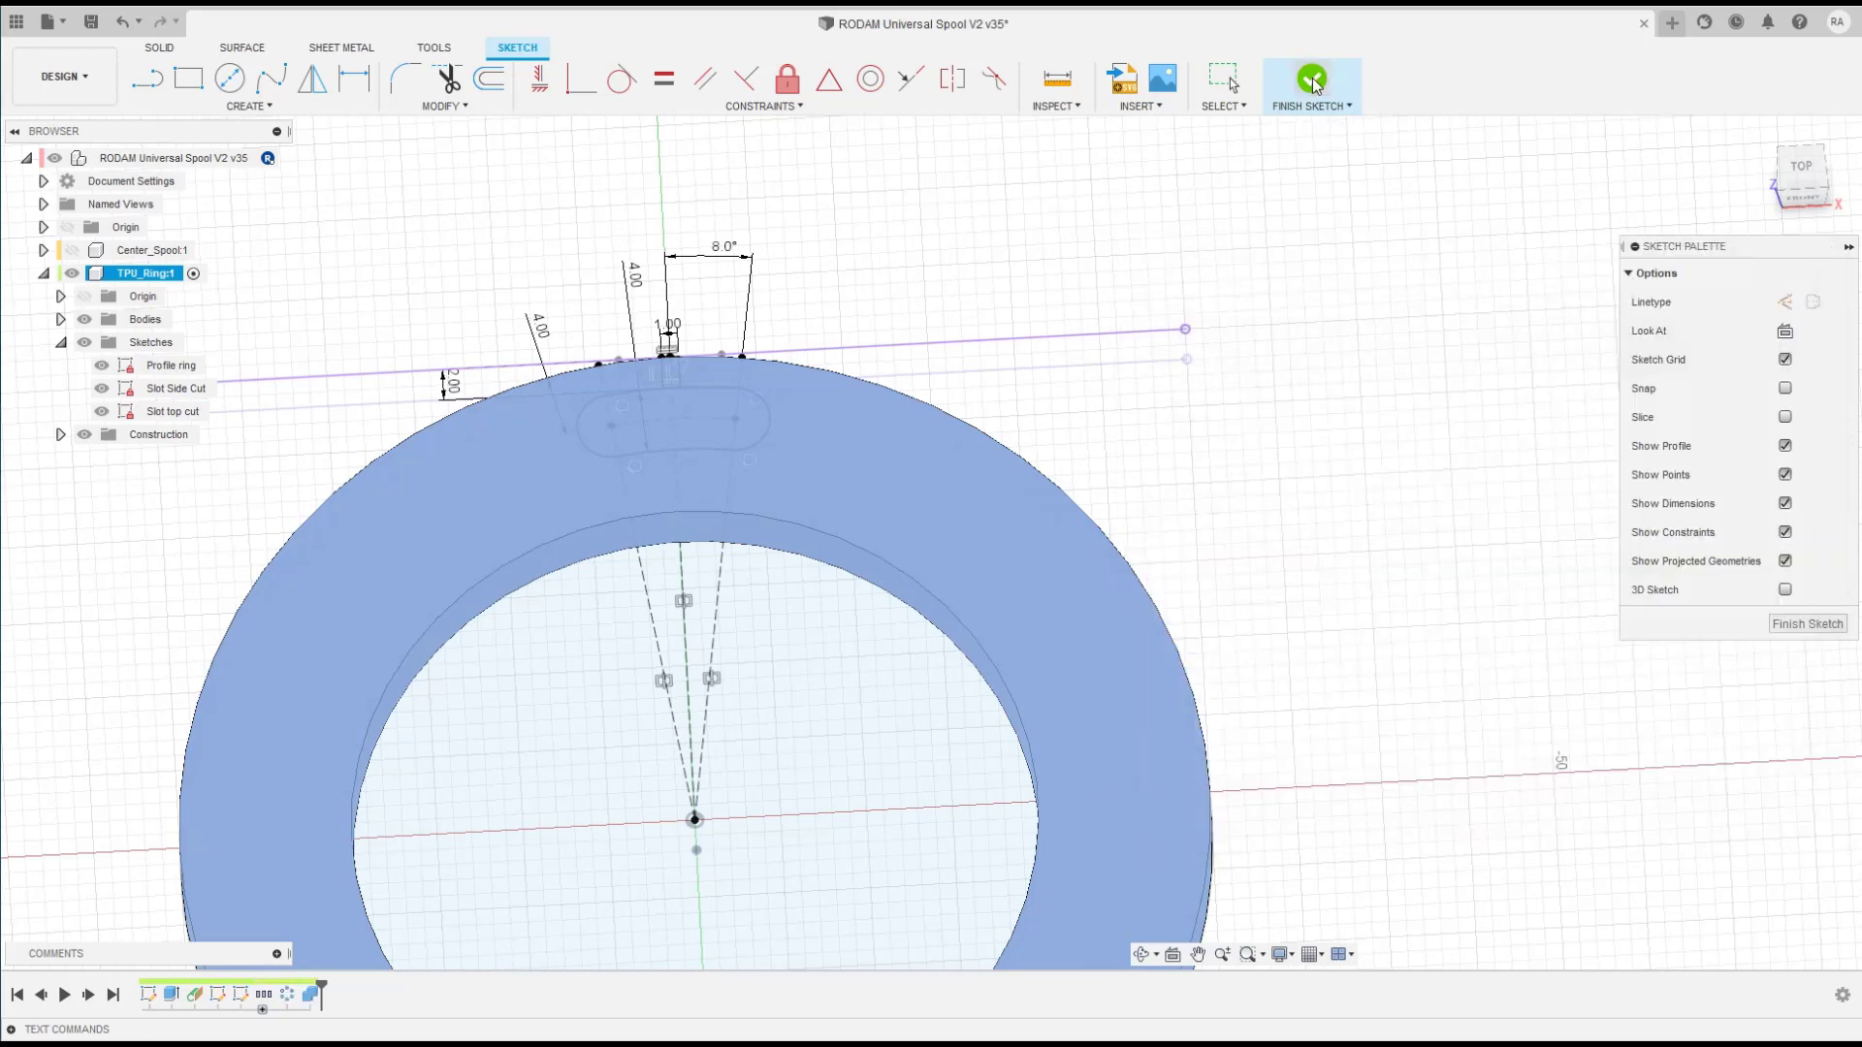
# Step: Hide the Sketches folder of TPU_Ring:1 so only the ring's solid body is displayed
pyautogui.click(1302, 436)
pyautogui.keyDown('shift'); pyautogui.moveTo(1302, 436); pyautogui.dragTo(1038, 458, button='middle'); pyautogui.keyUp('shift')
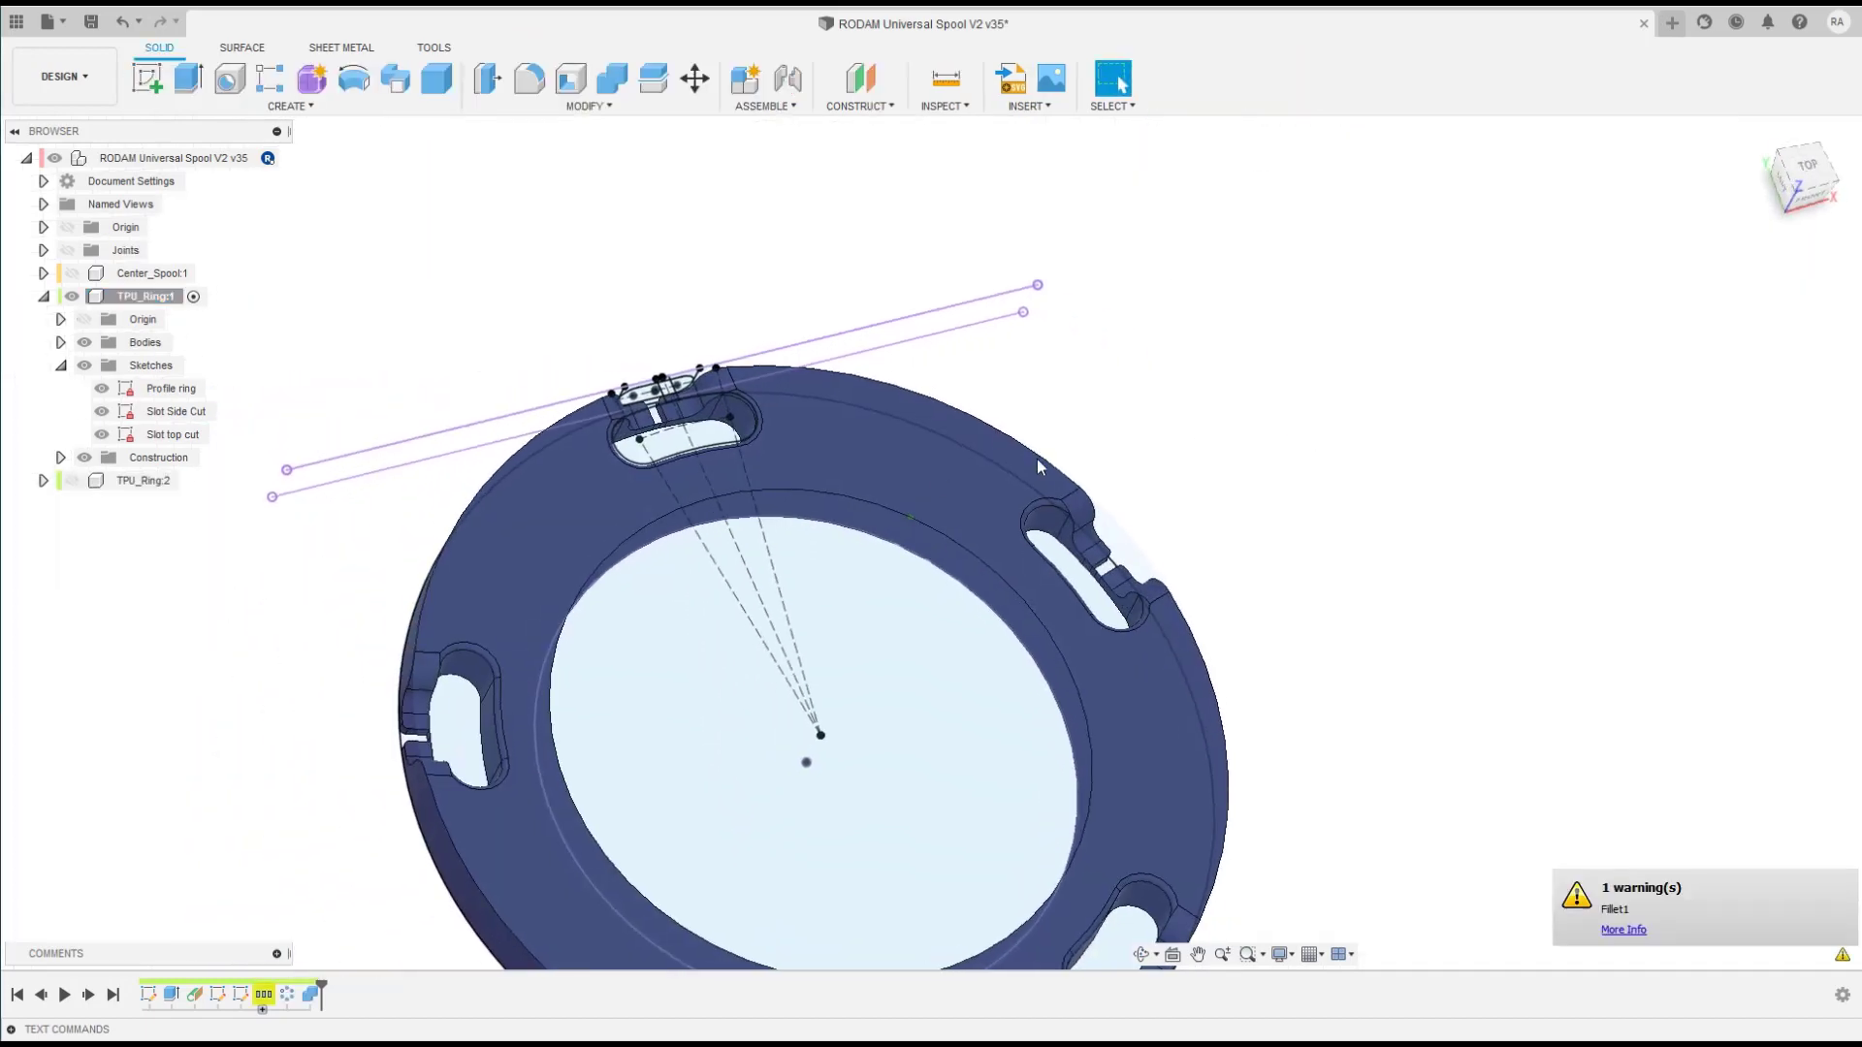
pyautogui.click(85, 366)
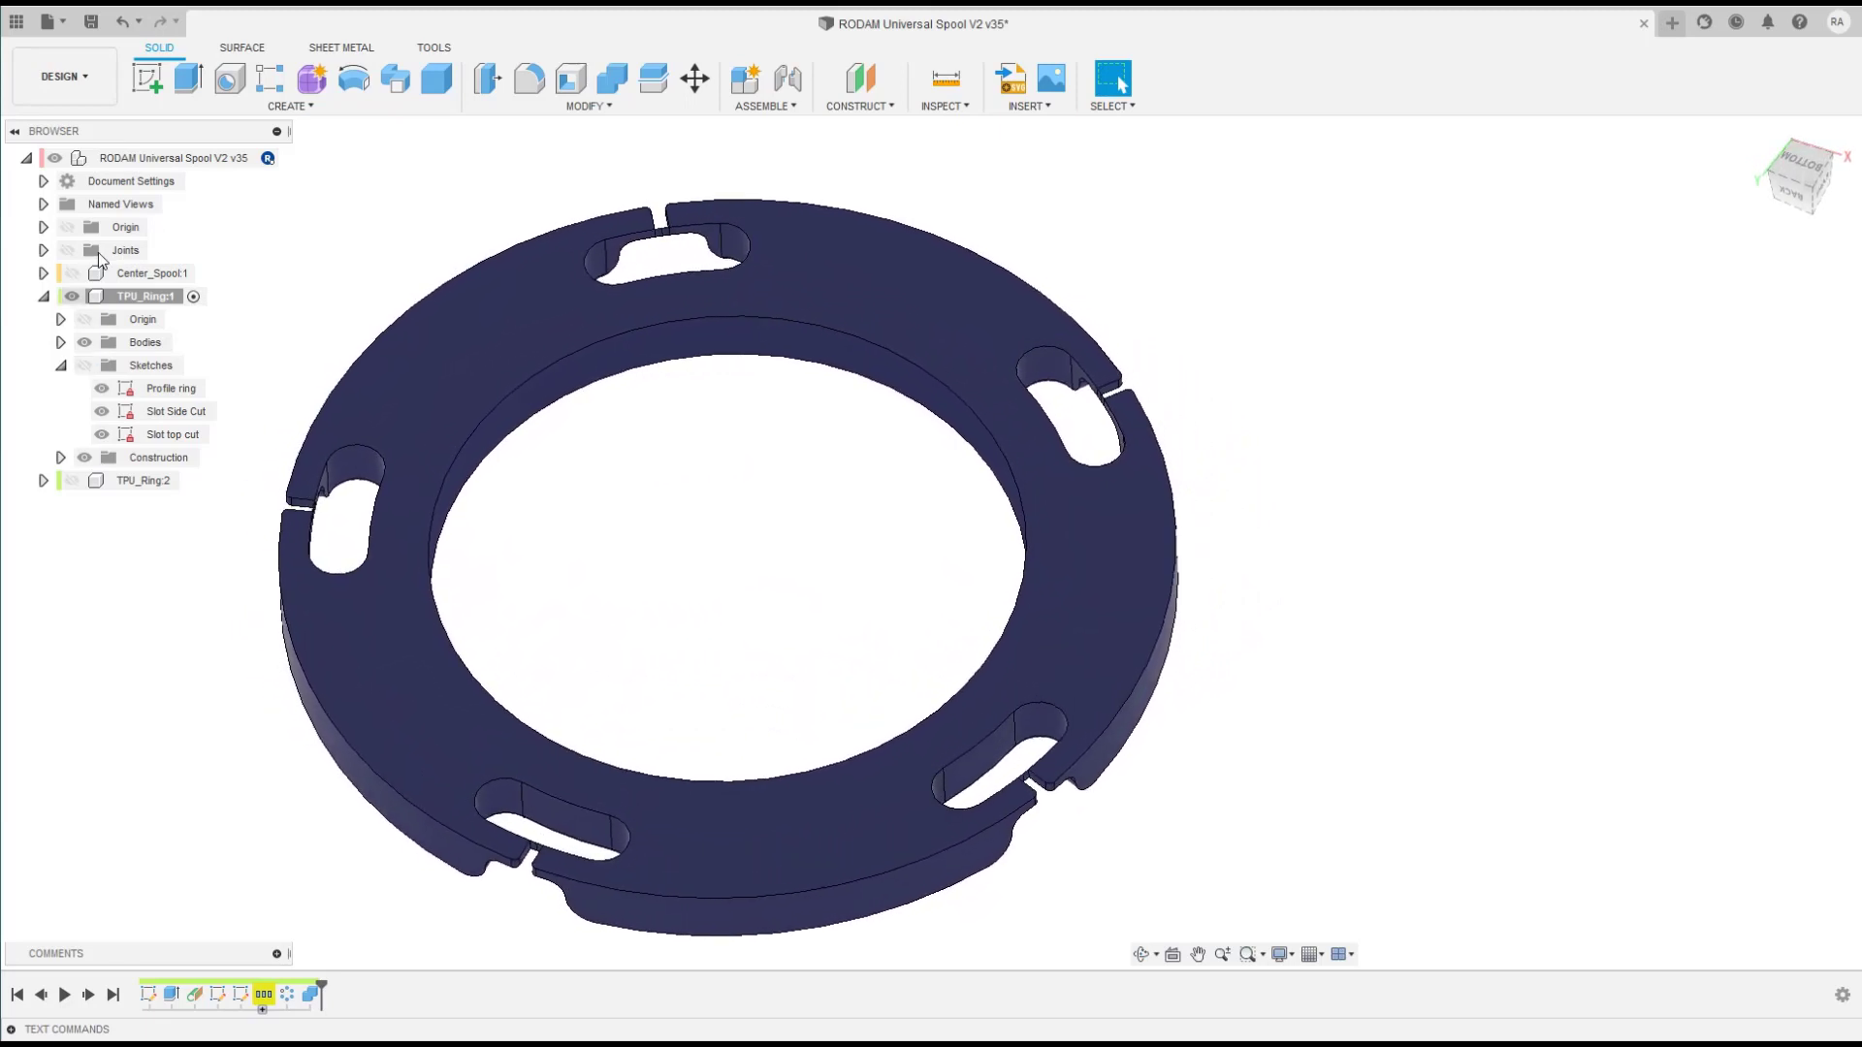
# Step: Set the Distancebord parameter of Slot top cut to 3.5 mm and show the Epaisseur Ring parameters before closing the parameter list
pyautogui.click(585, 105)
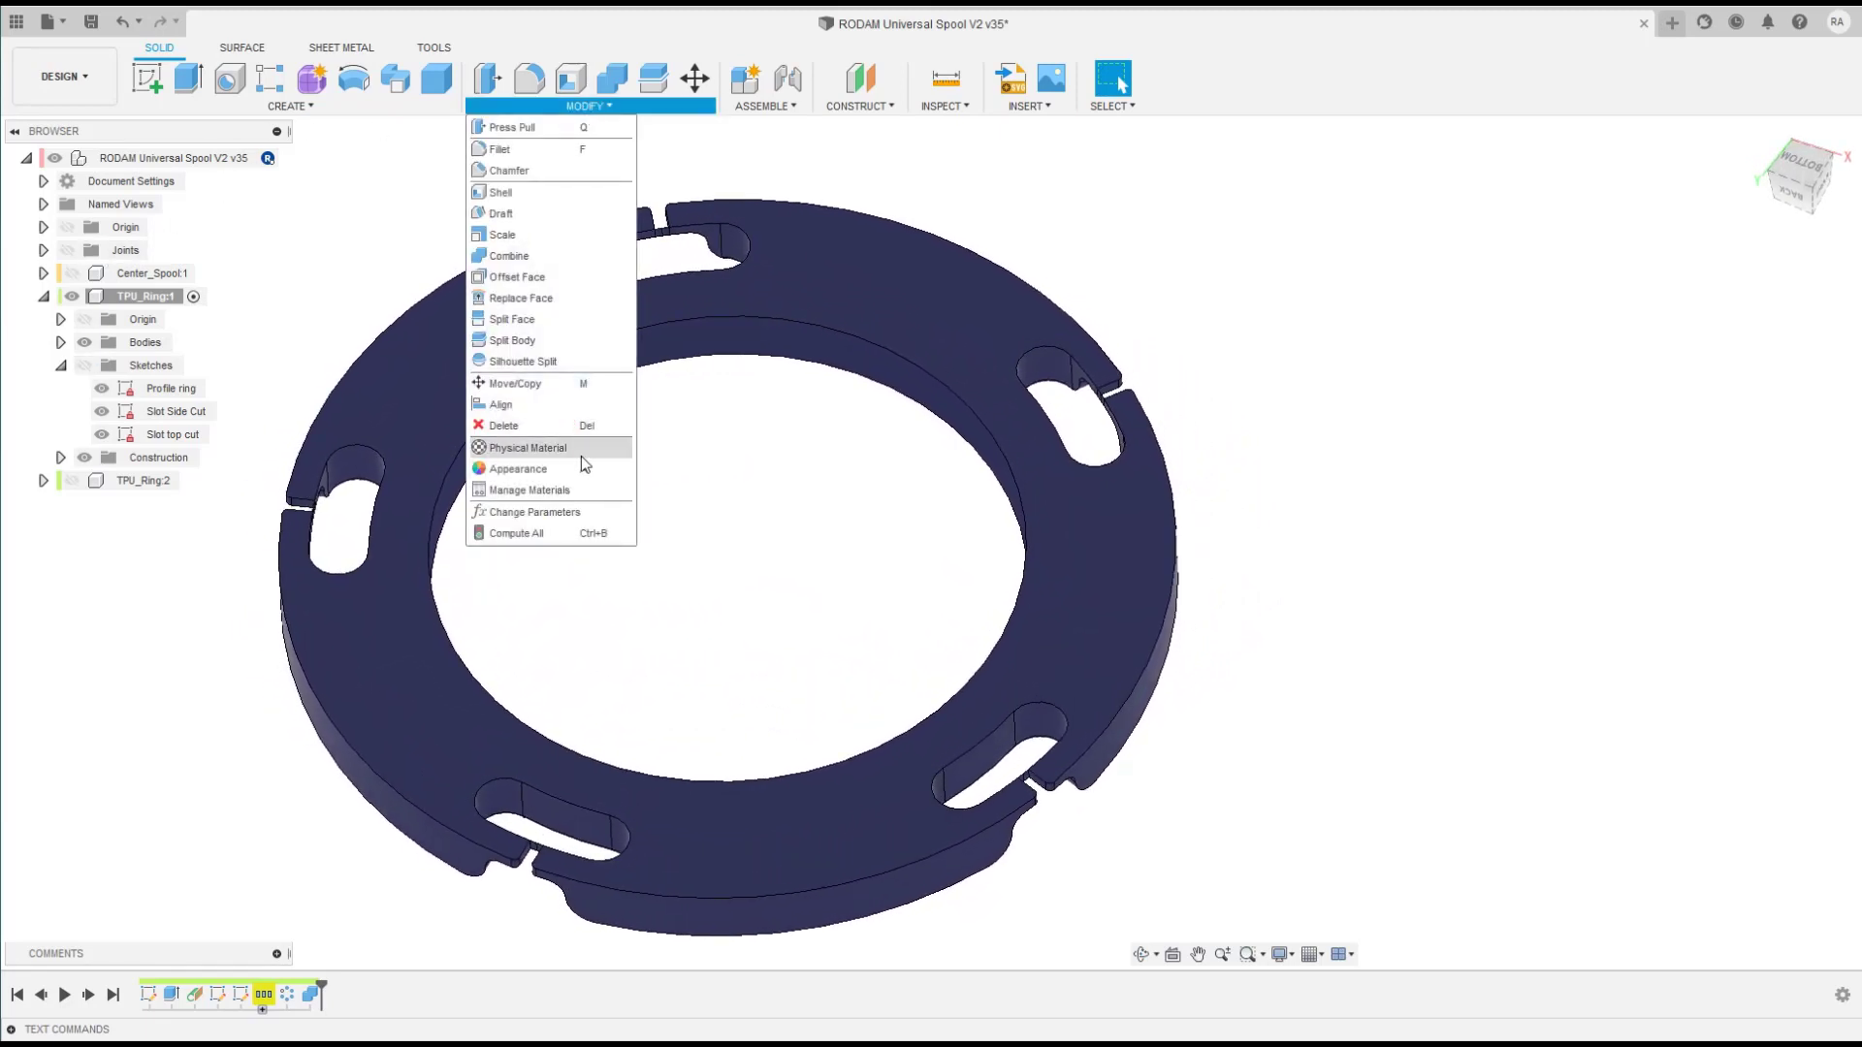
pyautogui.click(543, 513)
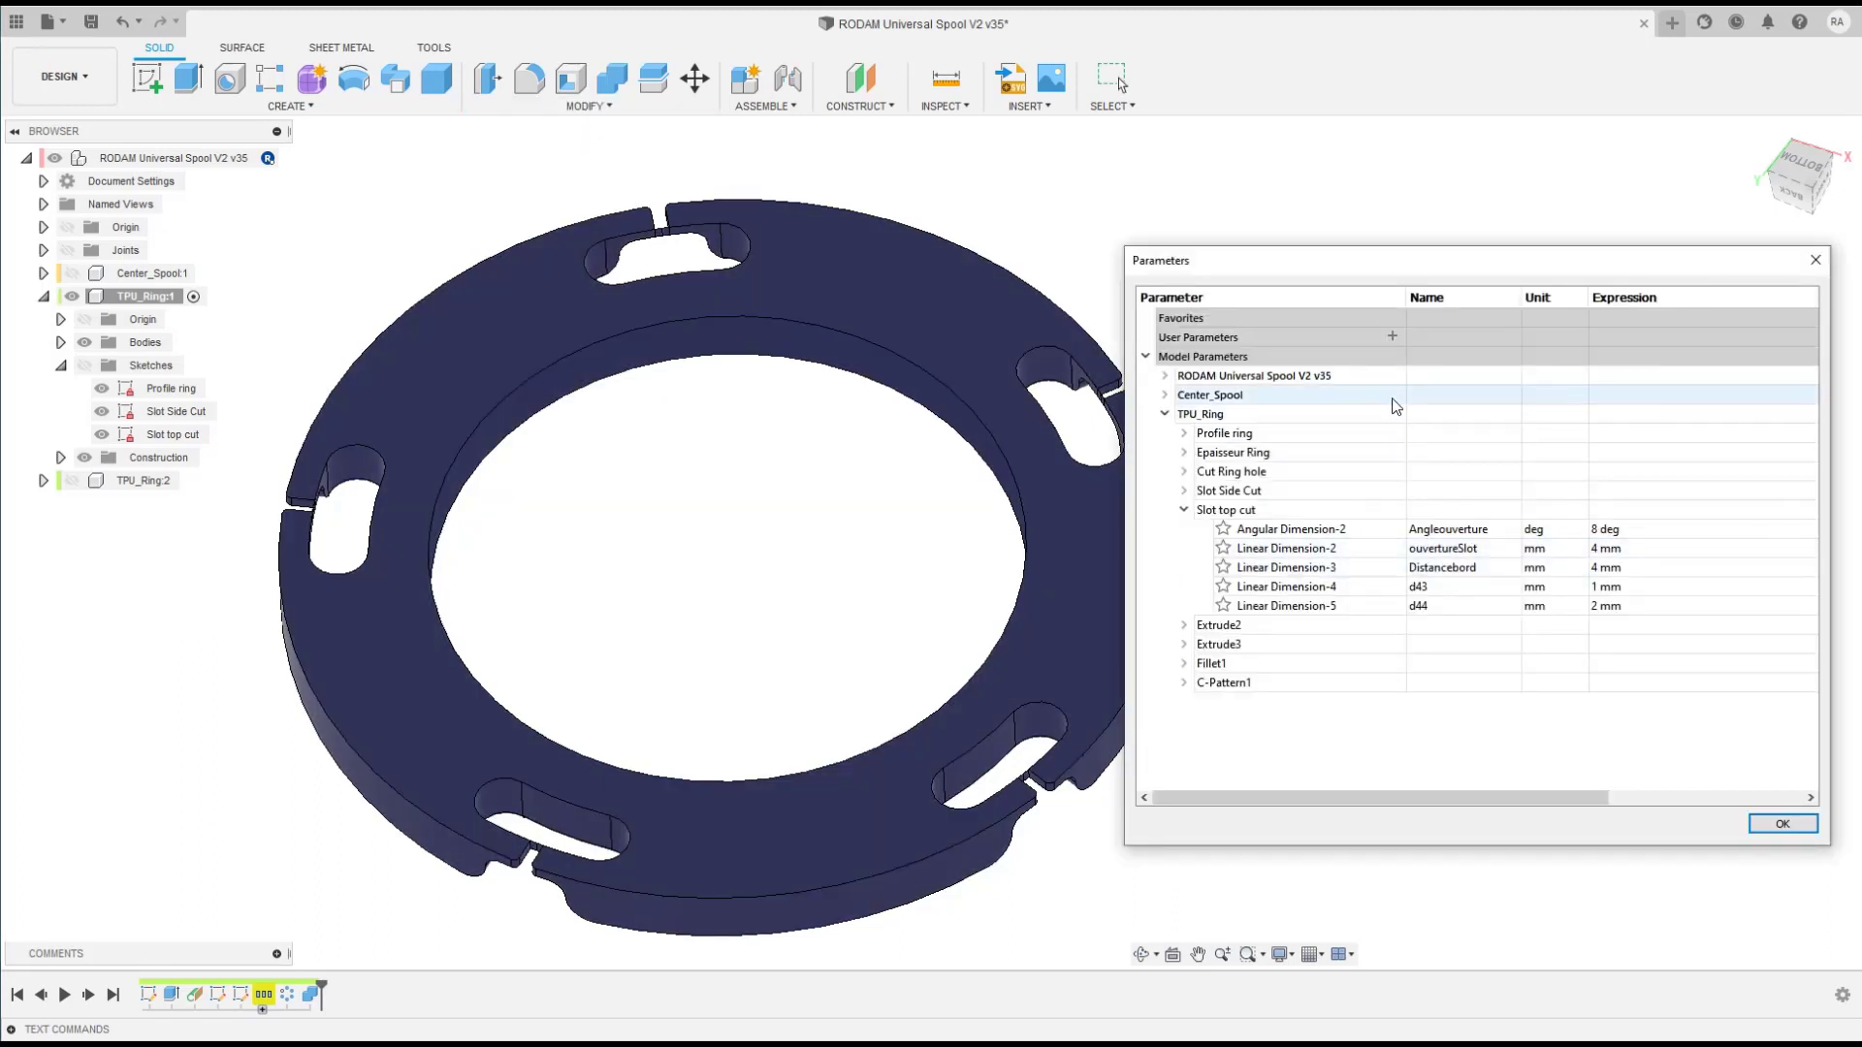
pyautogui.doubleClick(1599, 571)
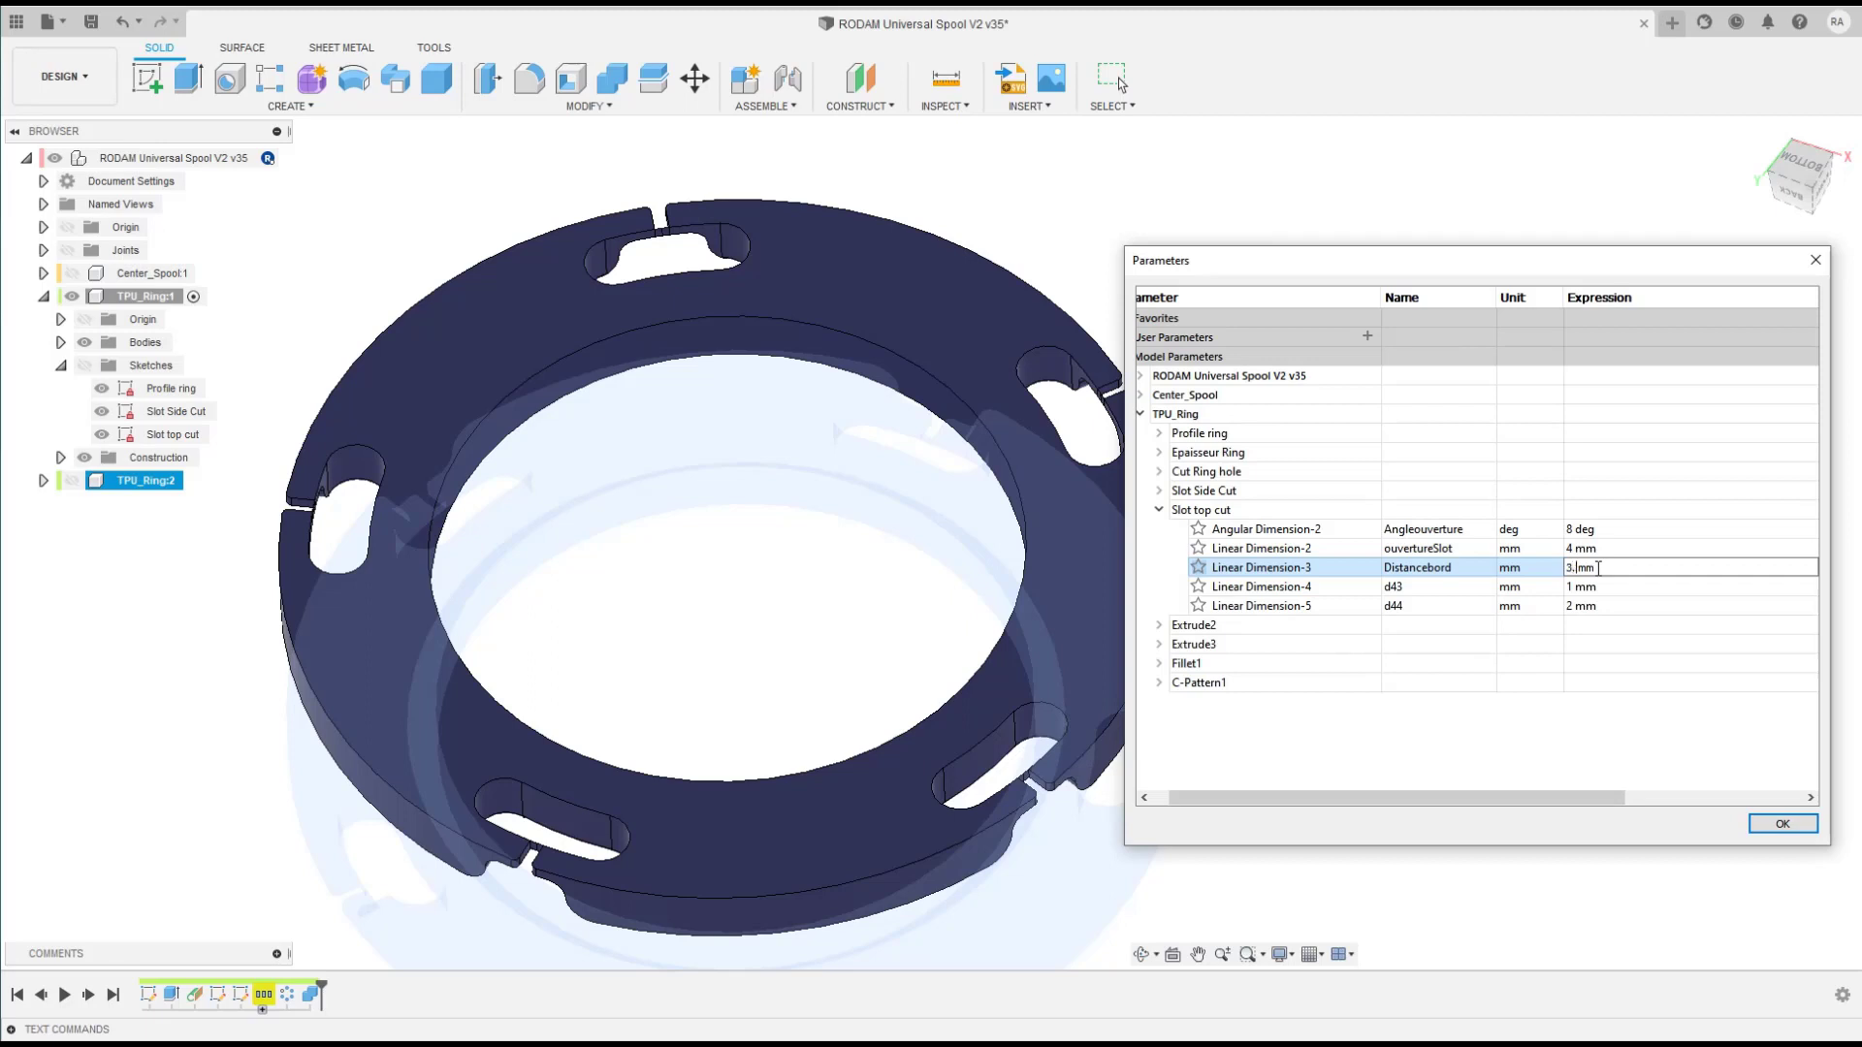
pyautogui.write('3.5')
pyautogui.press('Return')
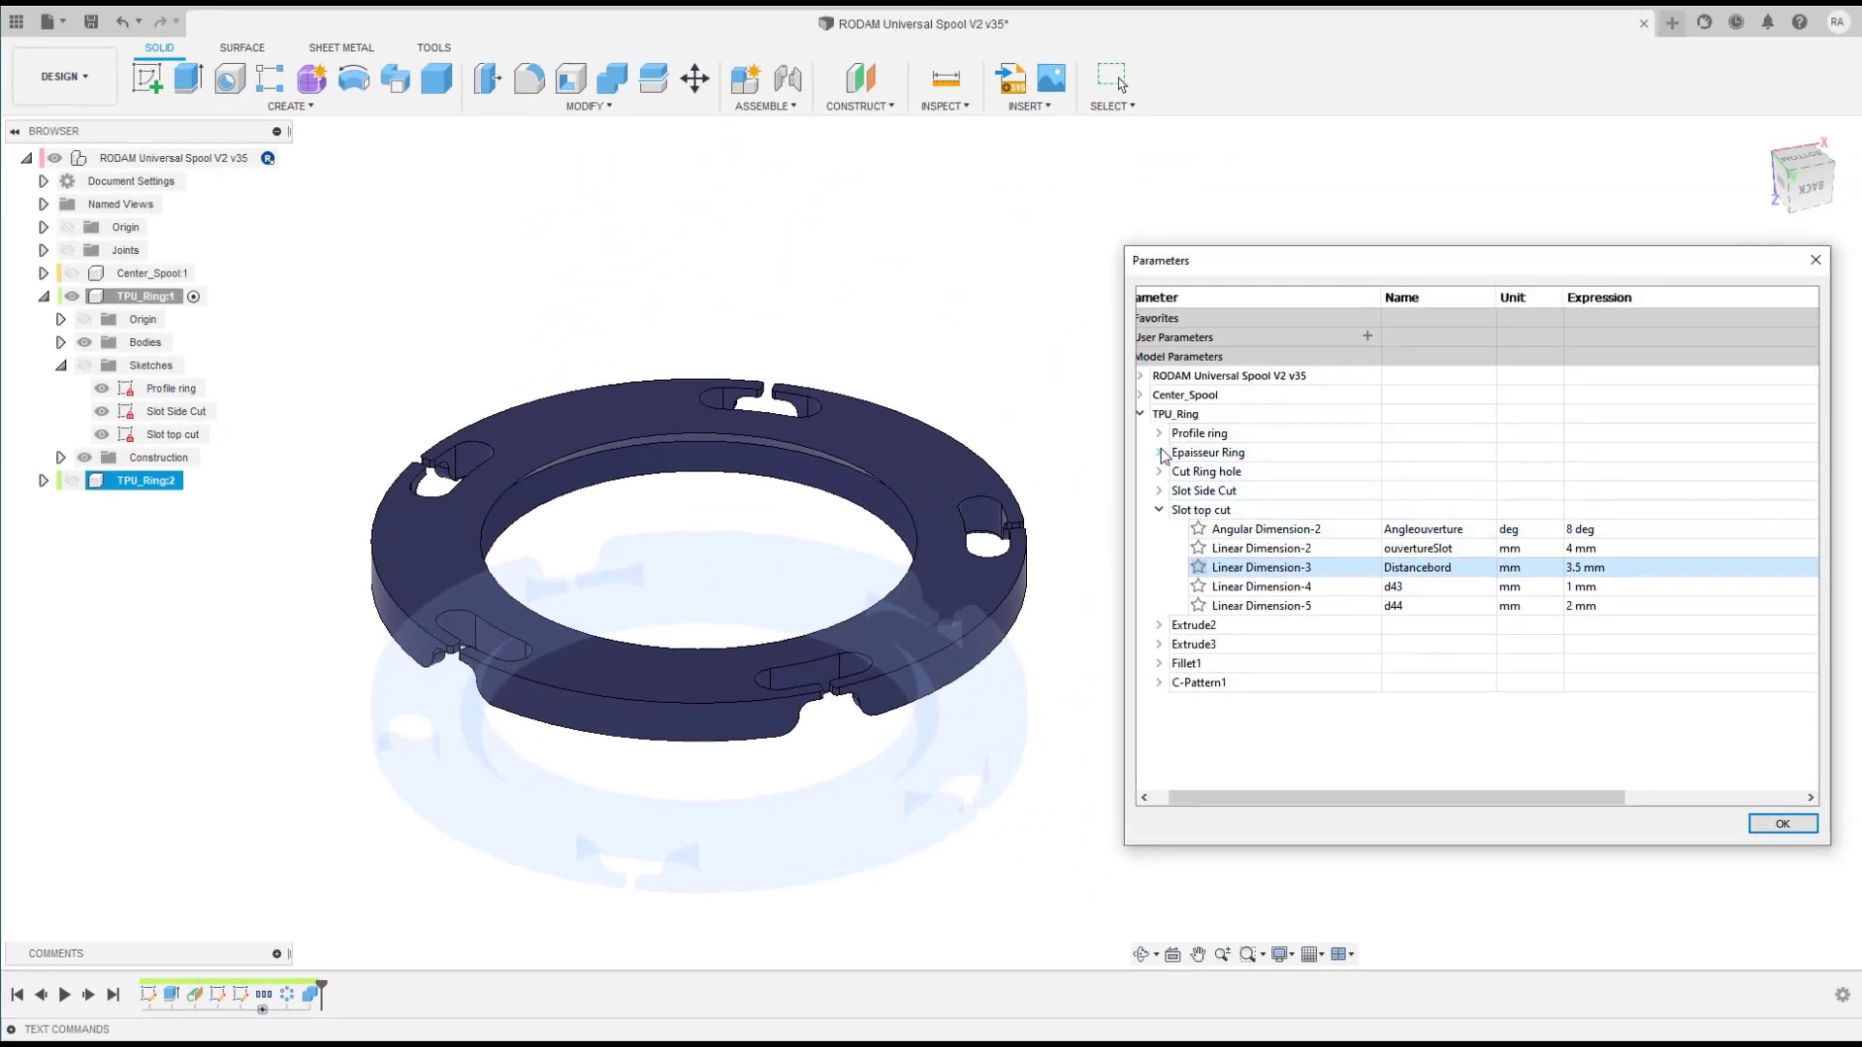
pyautogui.click(1160, 452)
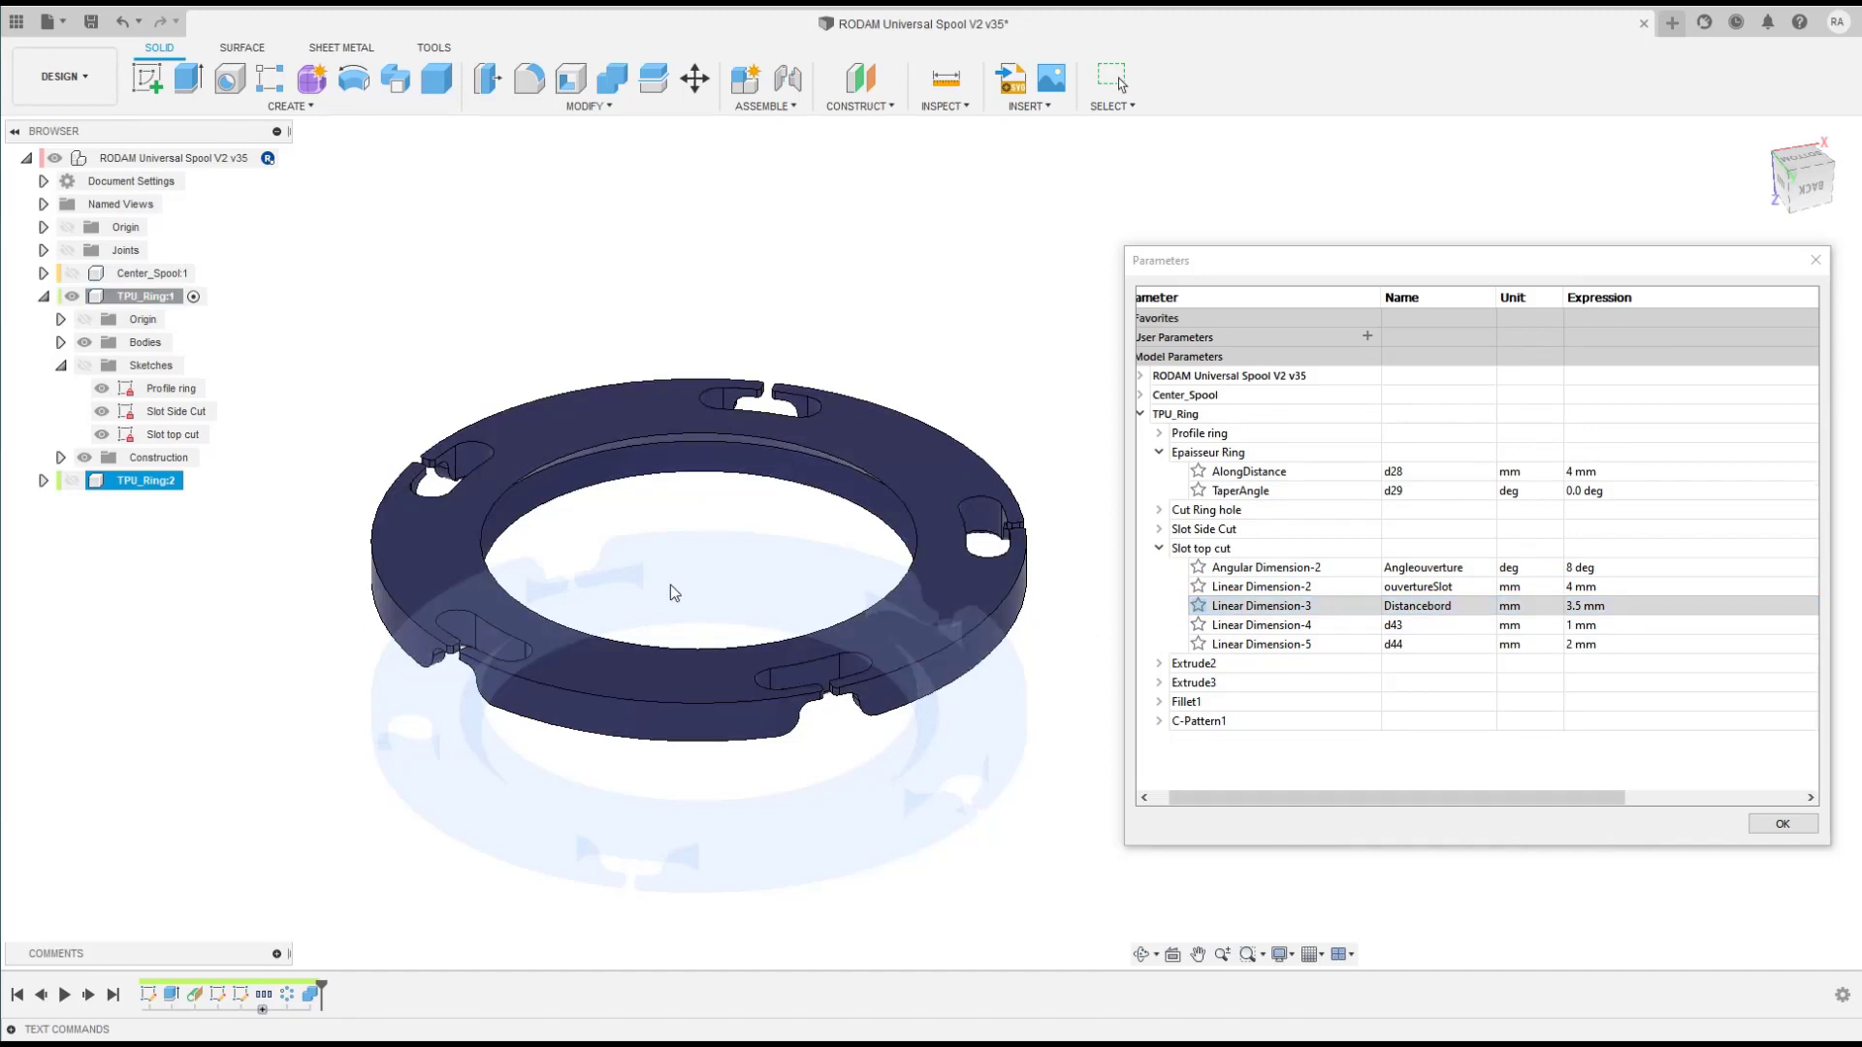
pyautogui.click(1783, 824)
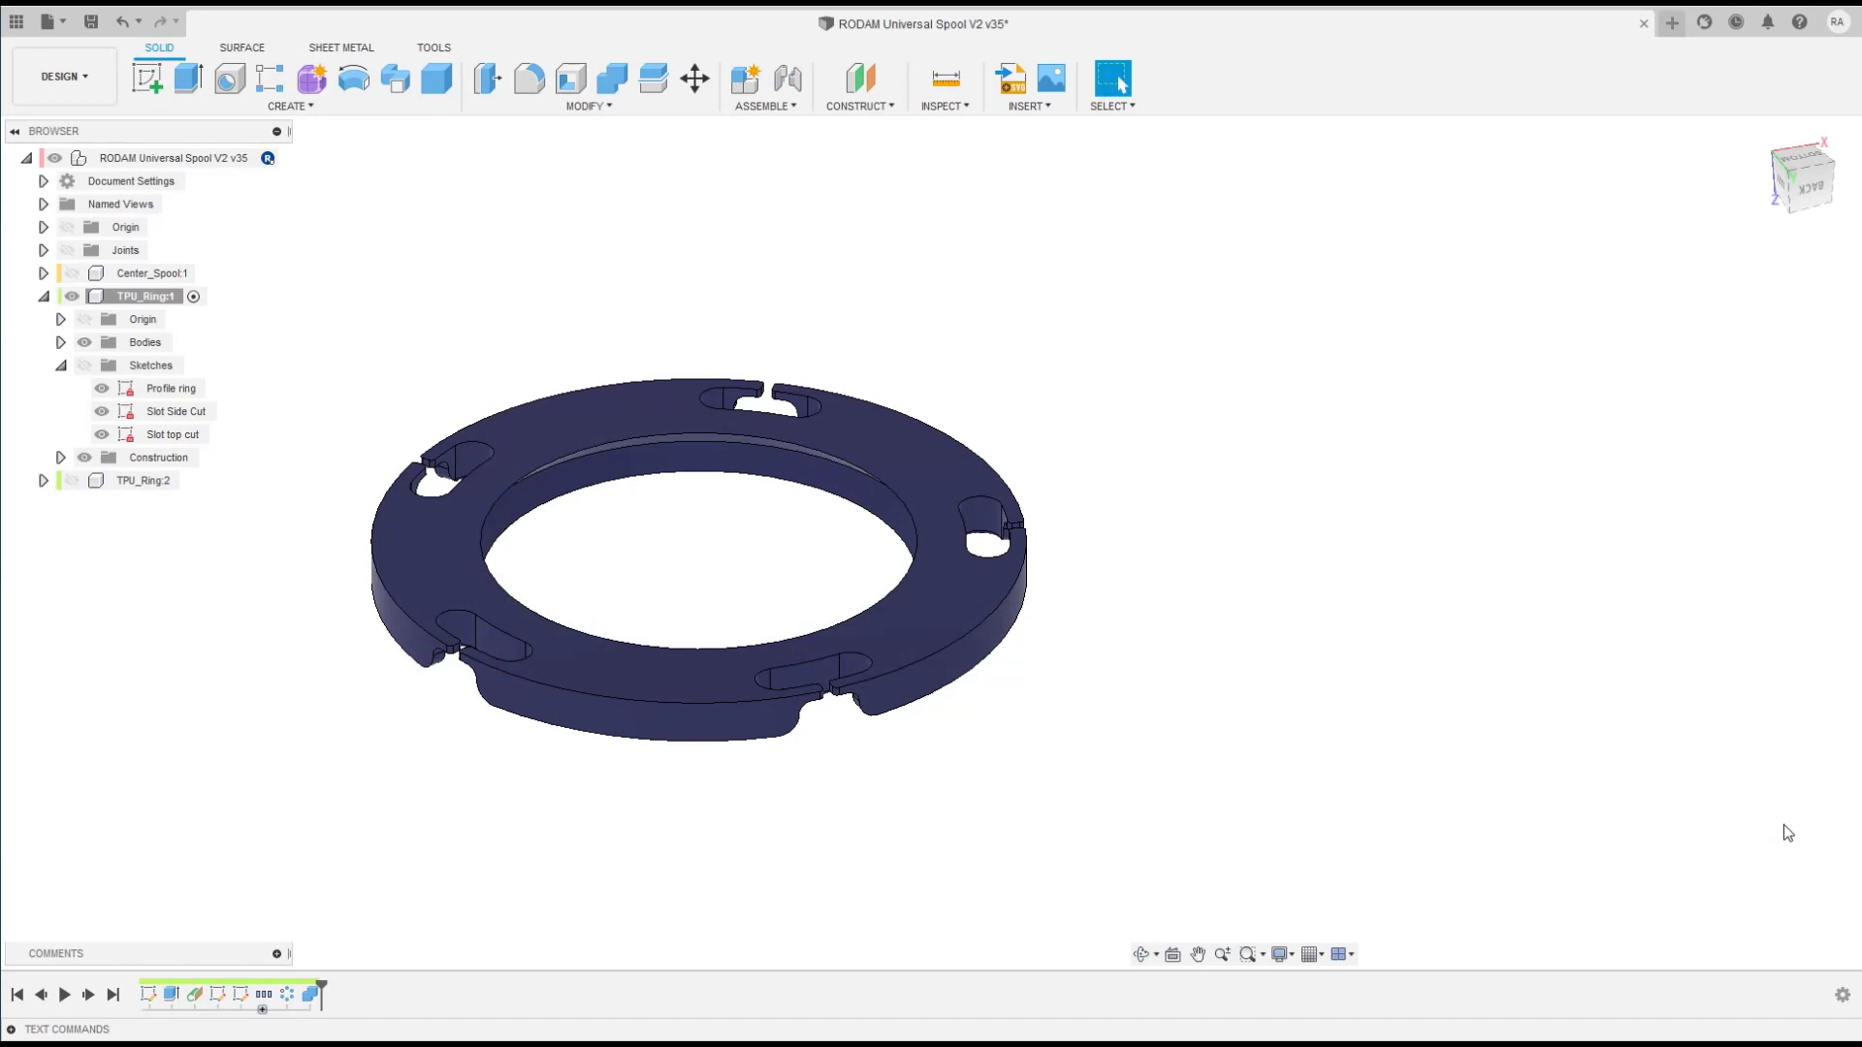
# Step: Examine the ring with its slots and the sketches organized under the TPU_Ring:1 component
pyautogui.press('F6')
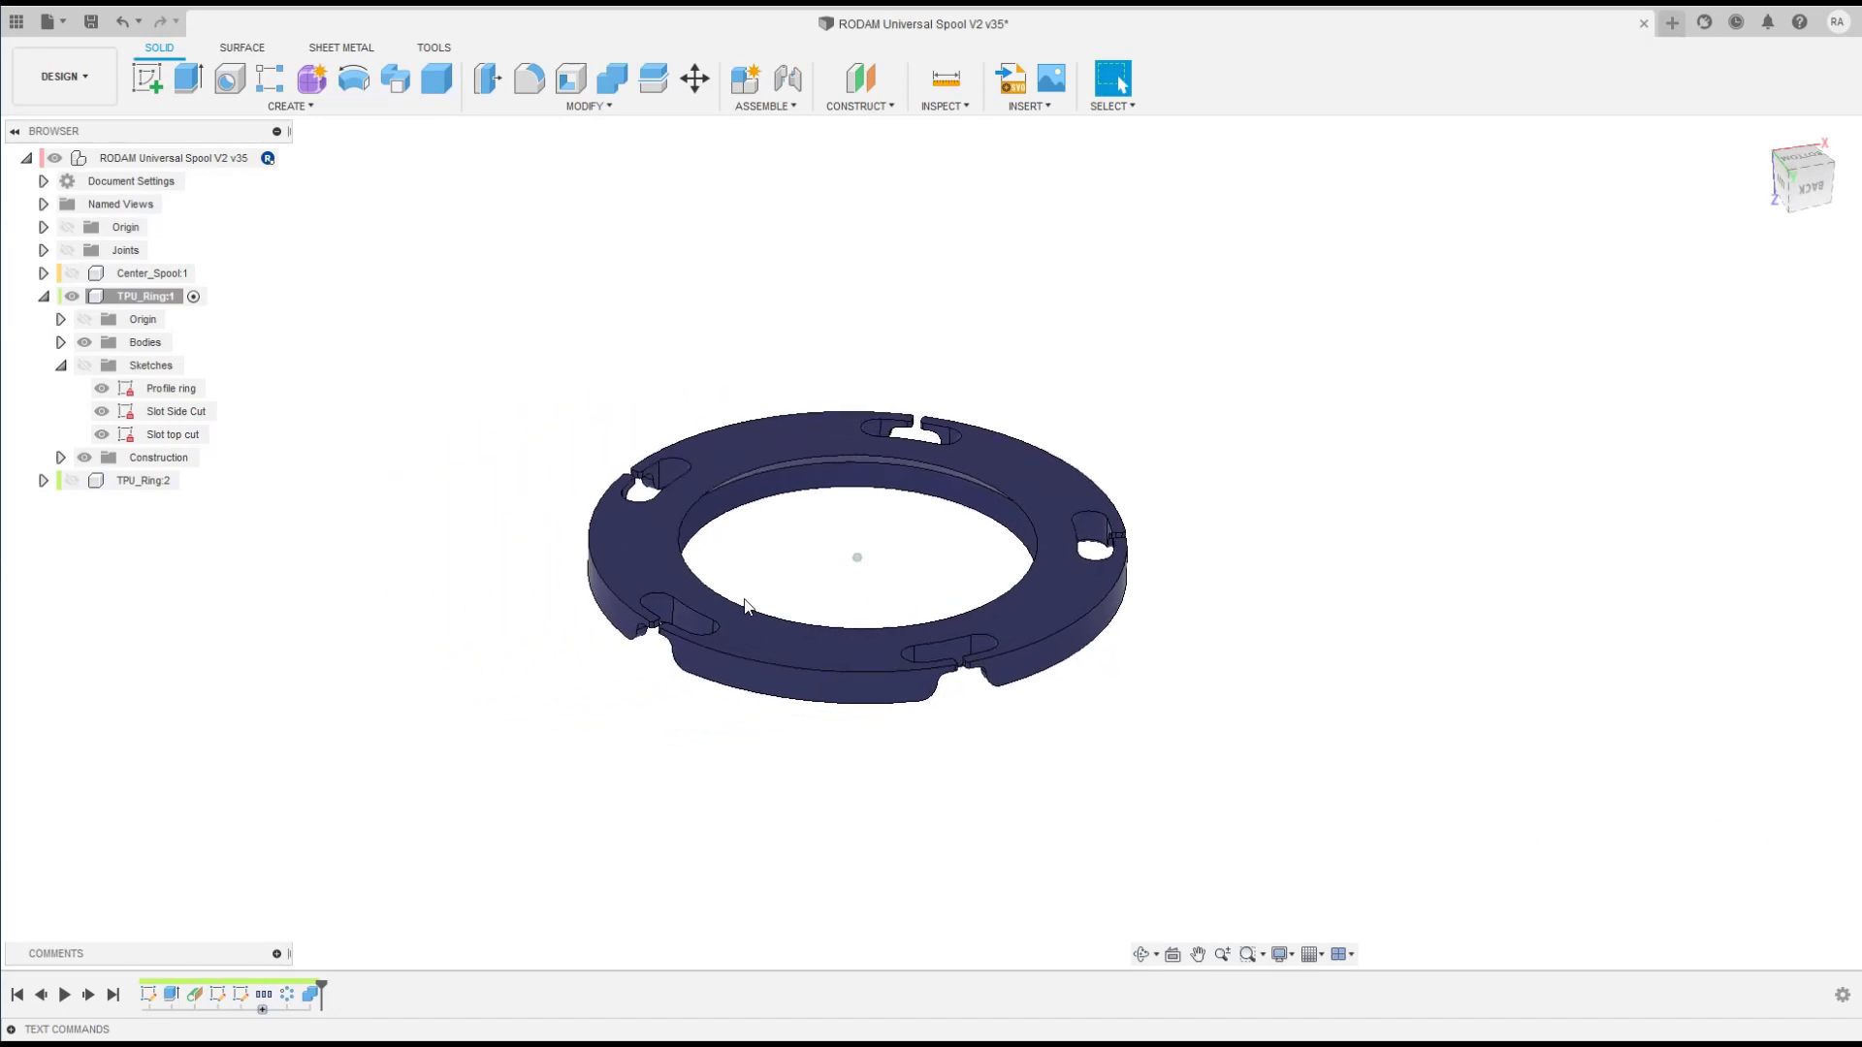
pyautogui.scroll(3, 745, 599)
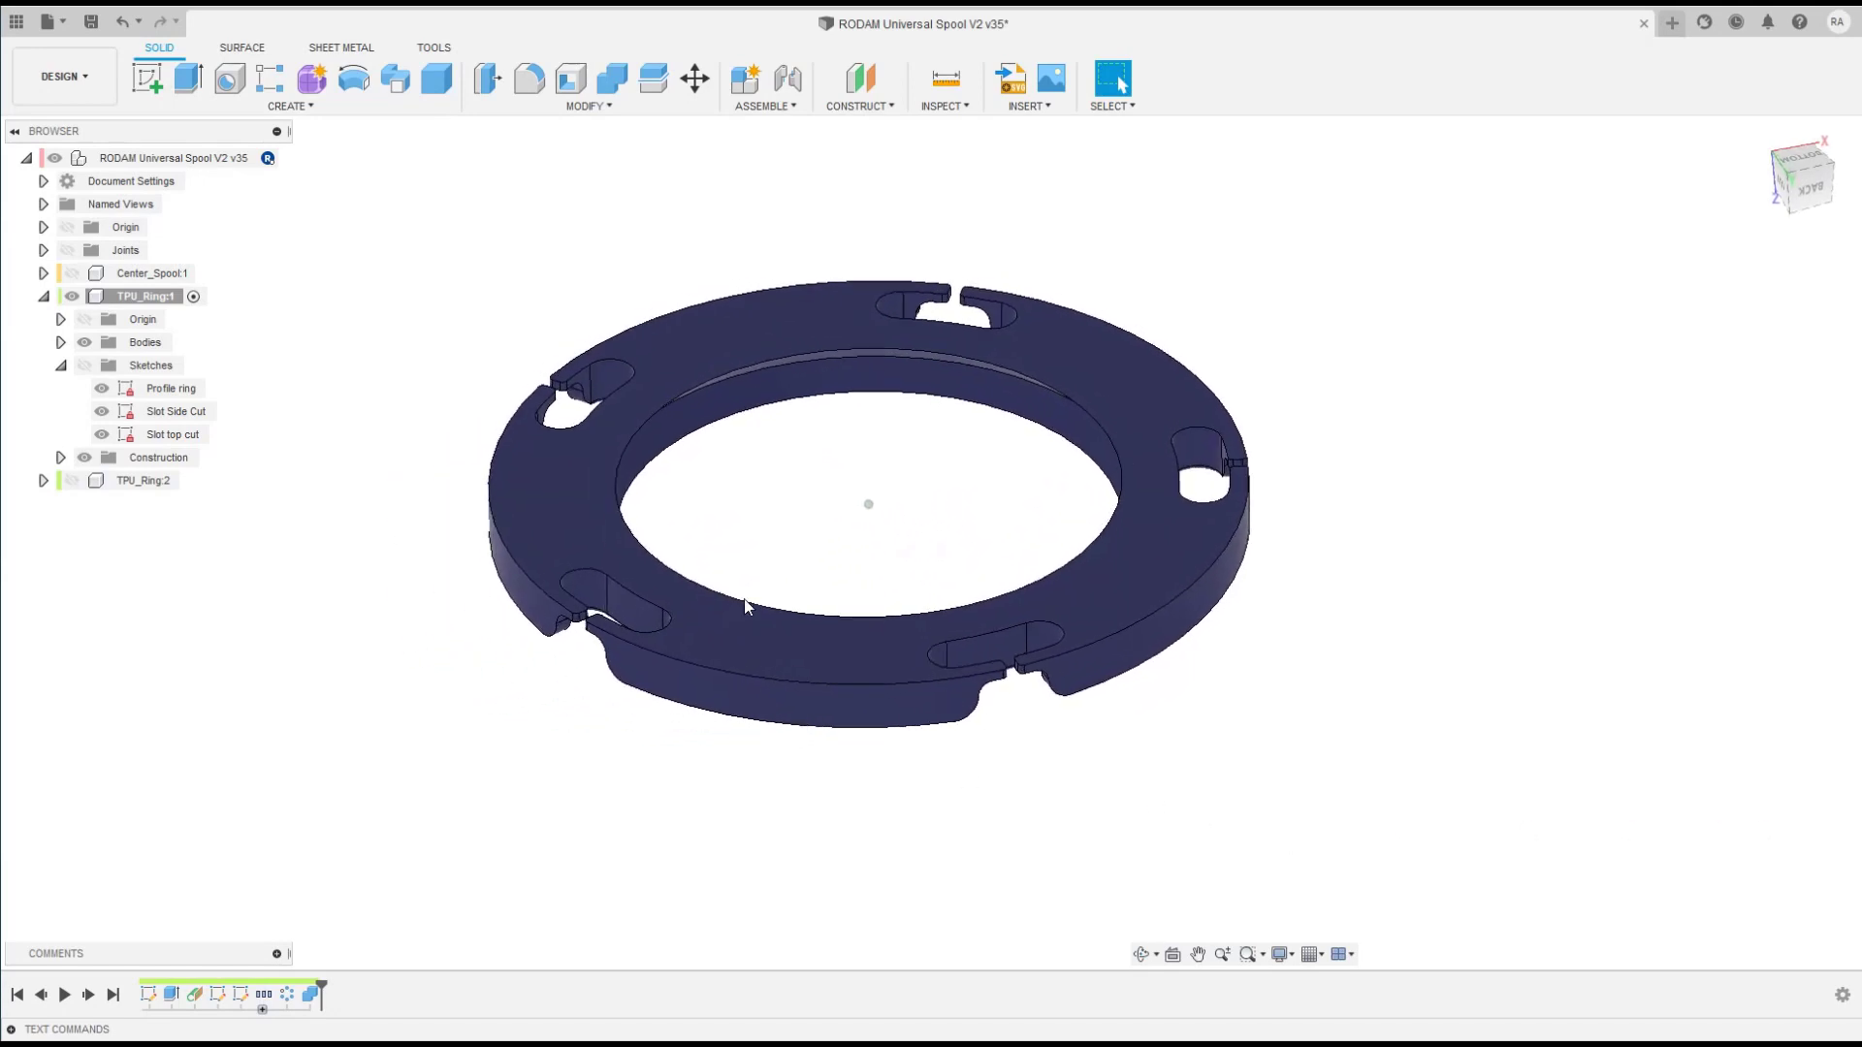
pyautogui.keyDown('shift'); pyautogui.moveTo(747, 607); pyautogui.dragTo(747, 607, button='middle'); pyautogui.keyUp('shift')
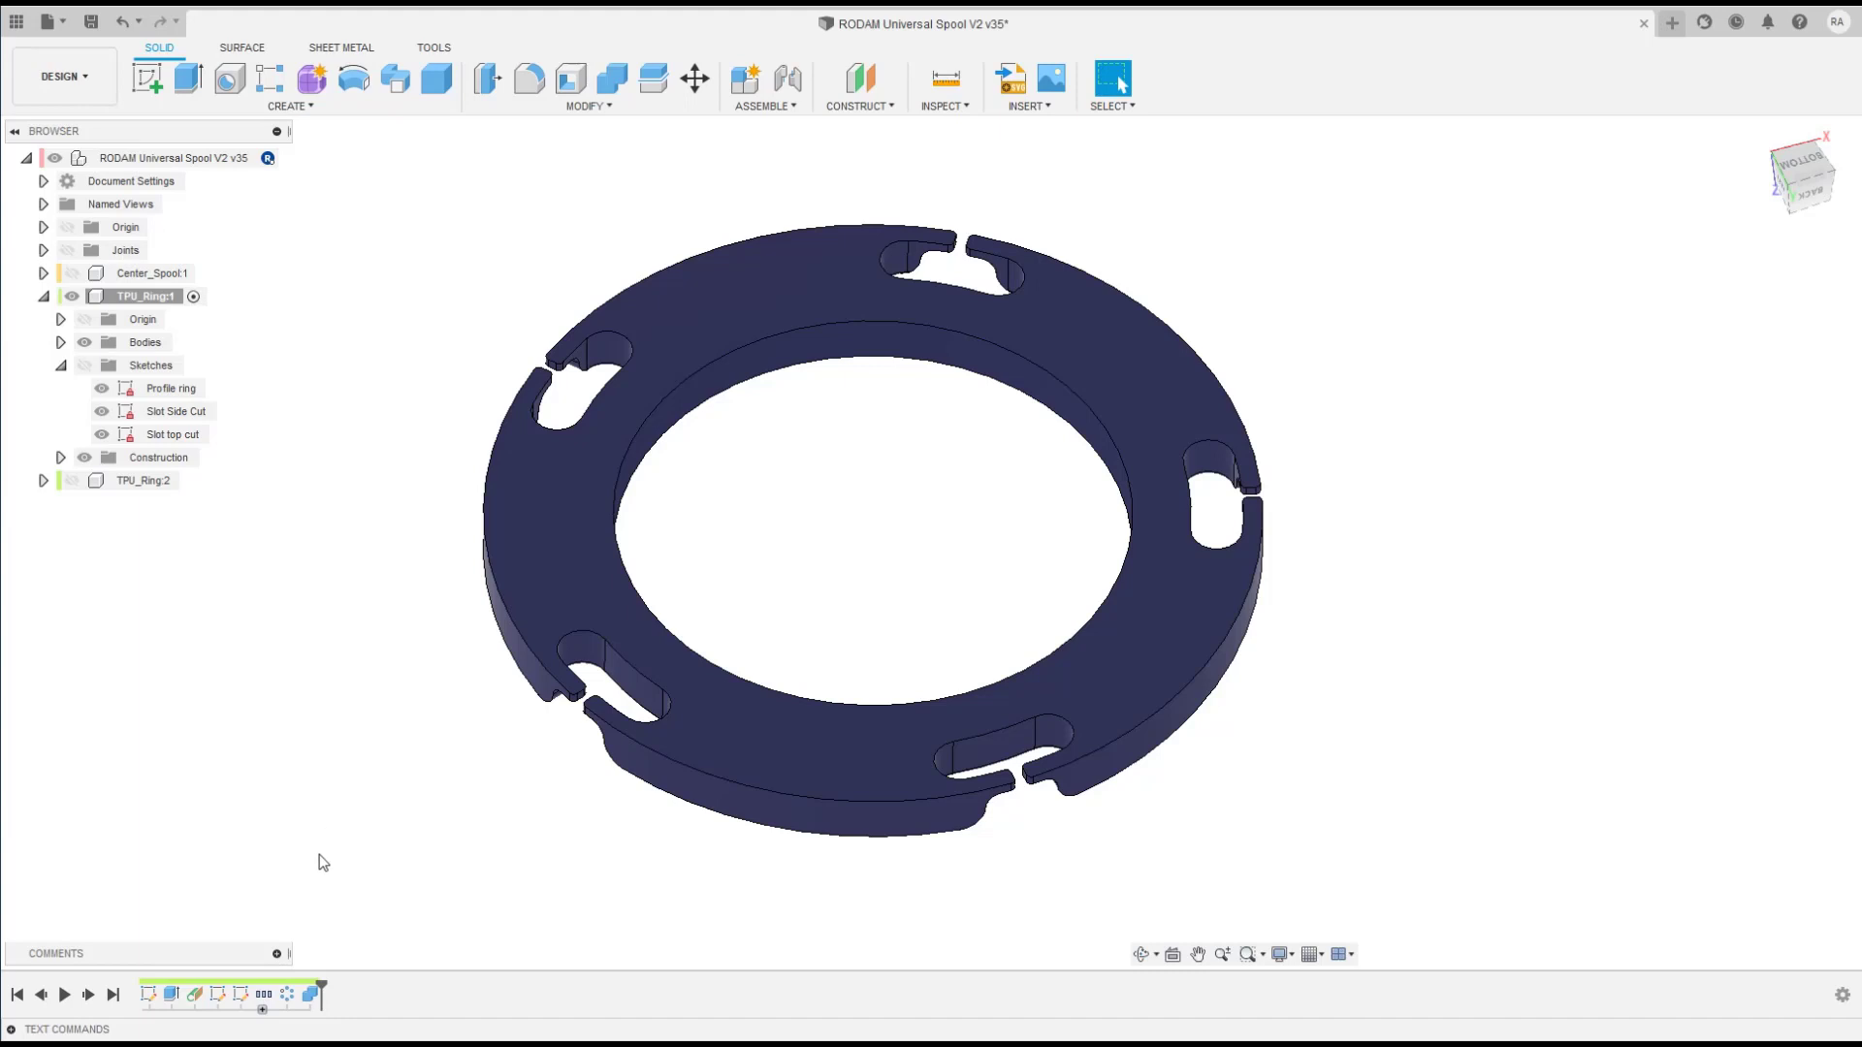
pyautogui.keyDown('shift'); pyautogui.moveTo(318, 854); pyautogui.dragTo(318, 854, button='middle'); pyautogui.keyUp('shift')
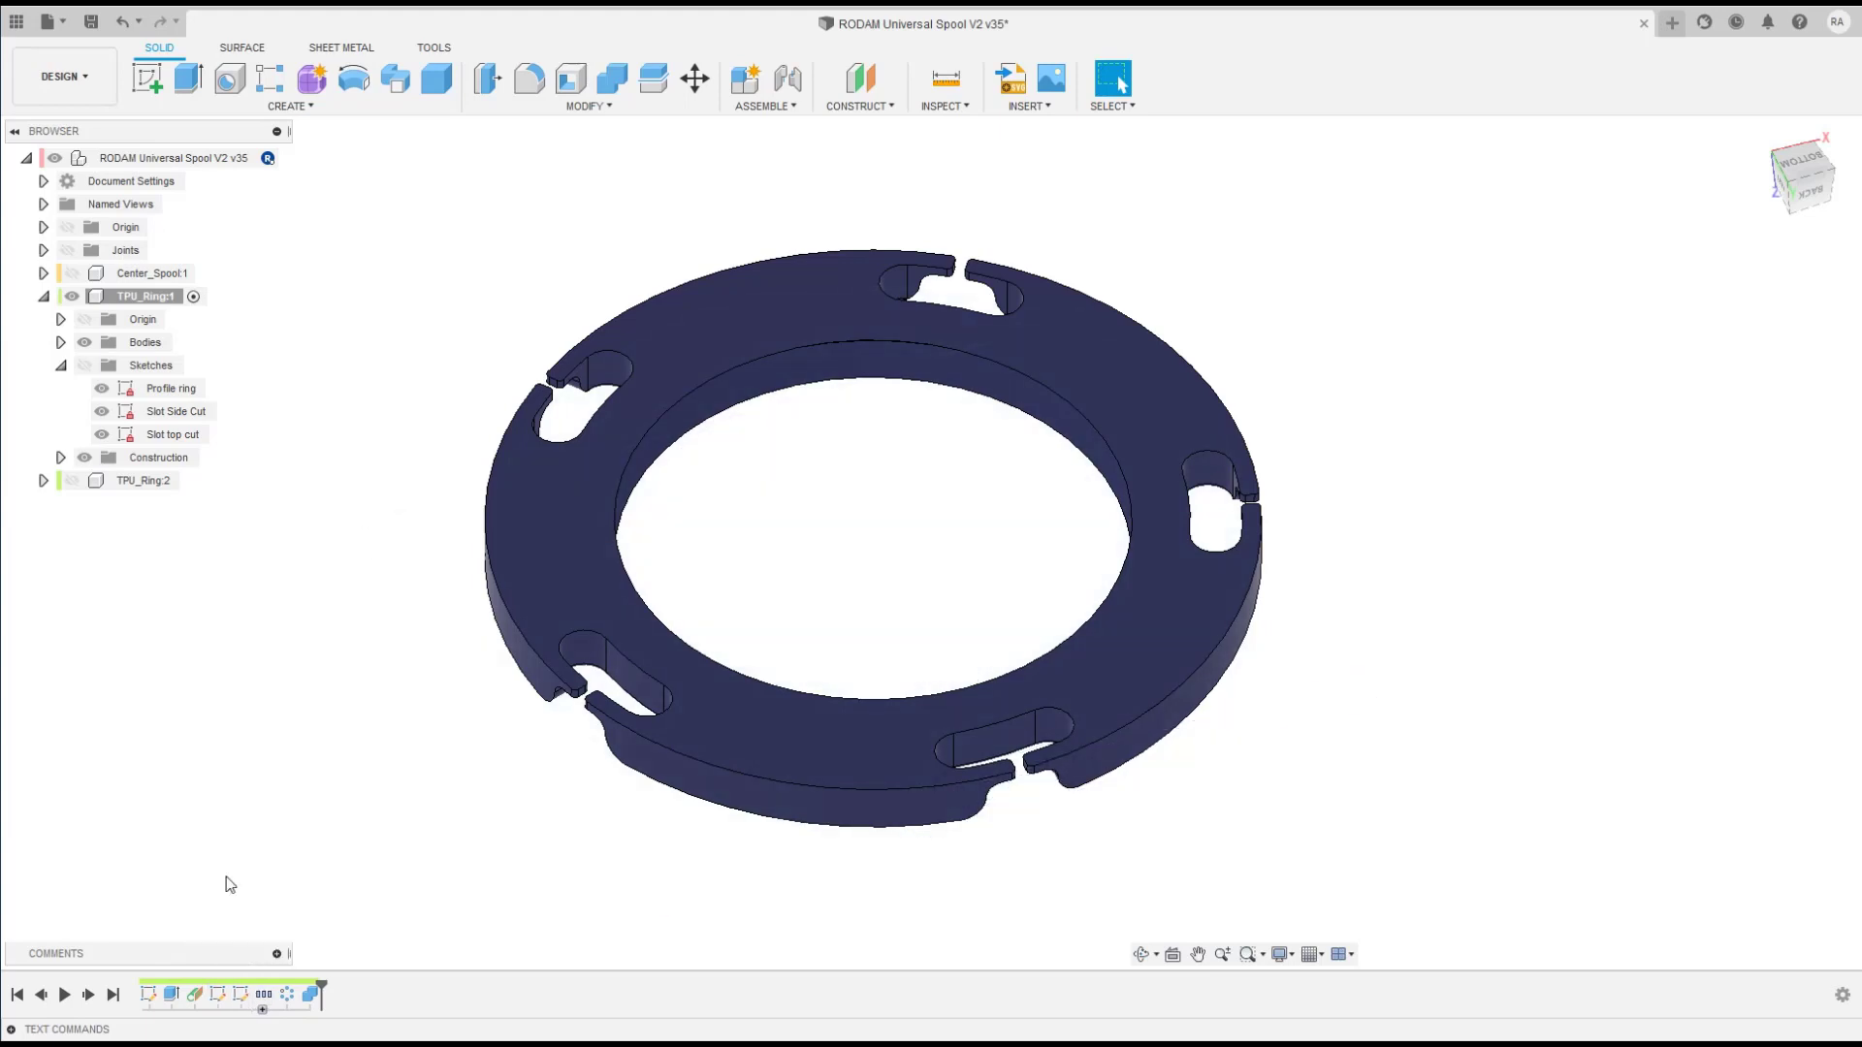
pyautogui.click(62, 366)
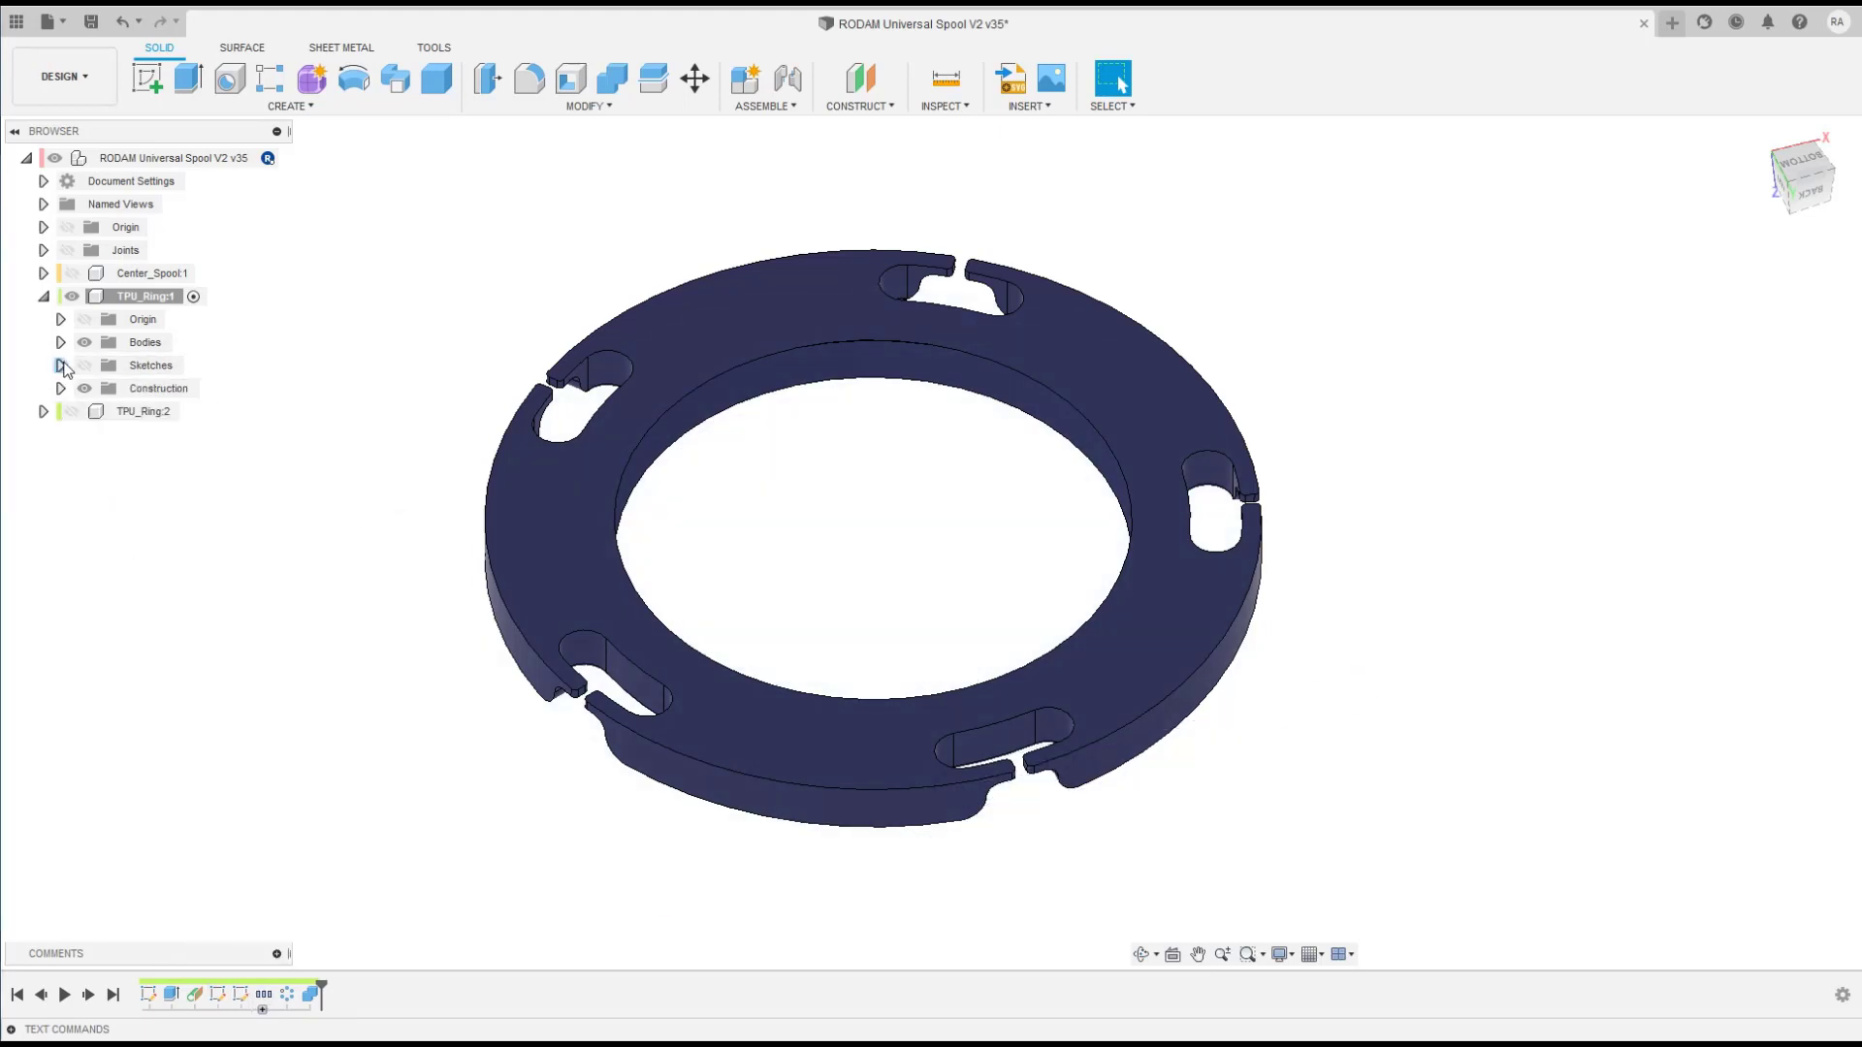
pyautogui.click(43, 296)
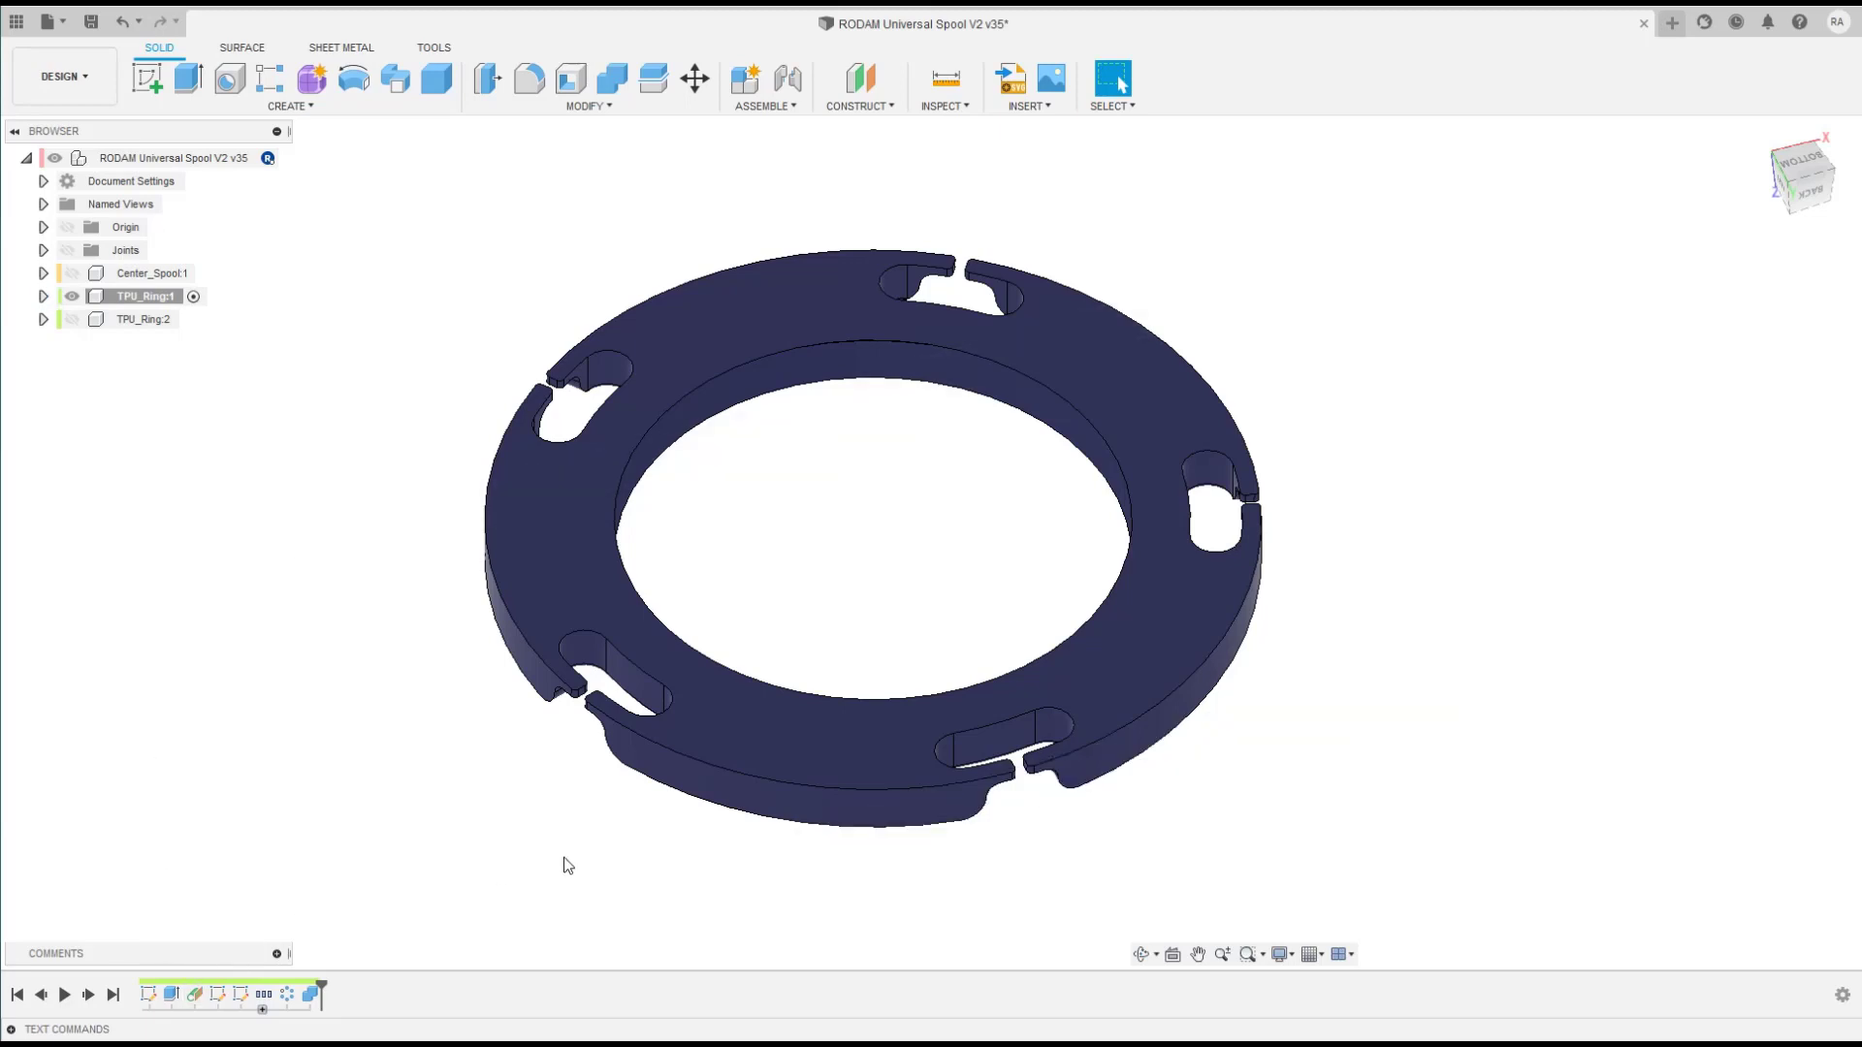
pyautogui.click(42, 296)
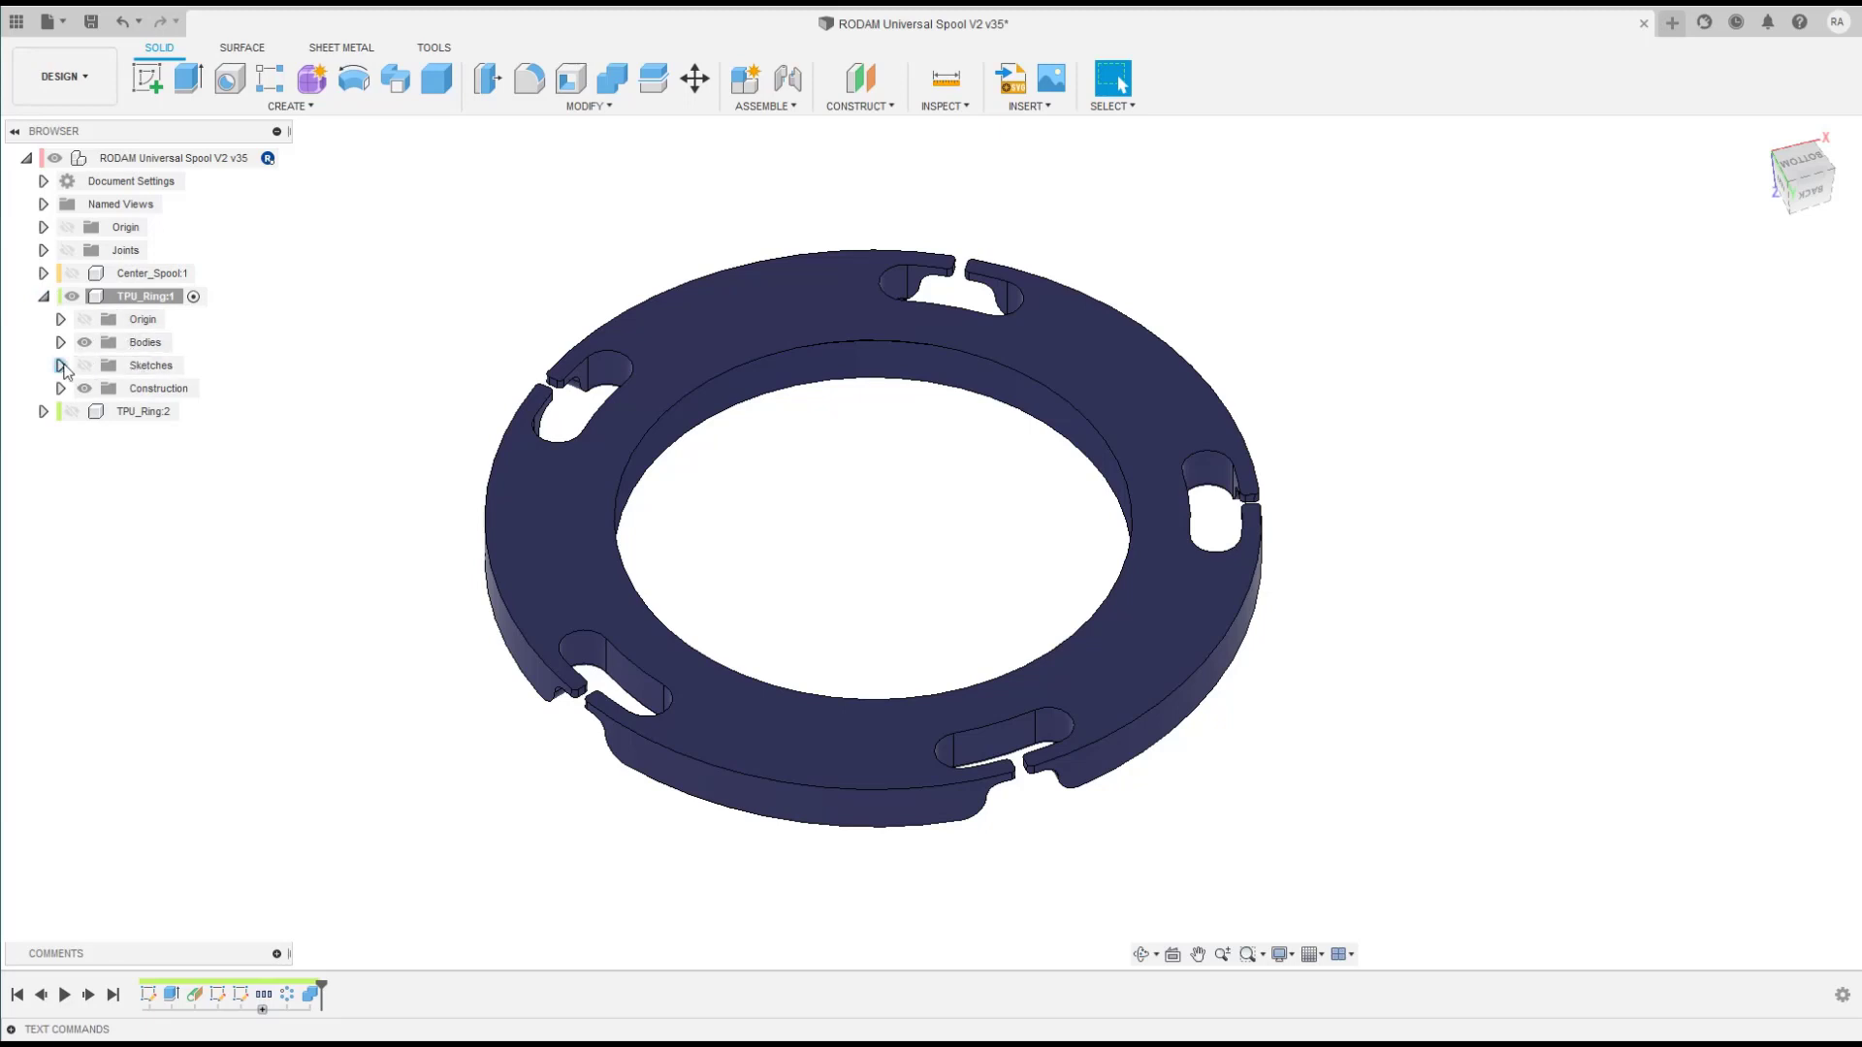
pyautogui.click(60, 366)
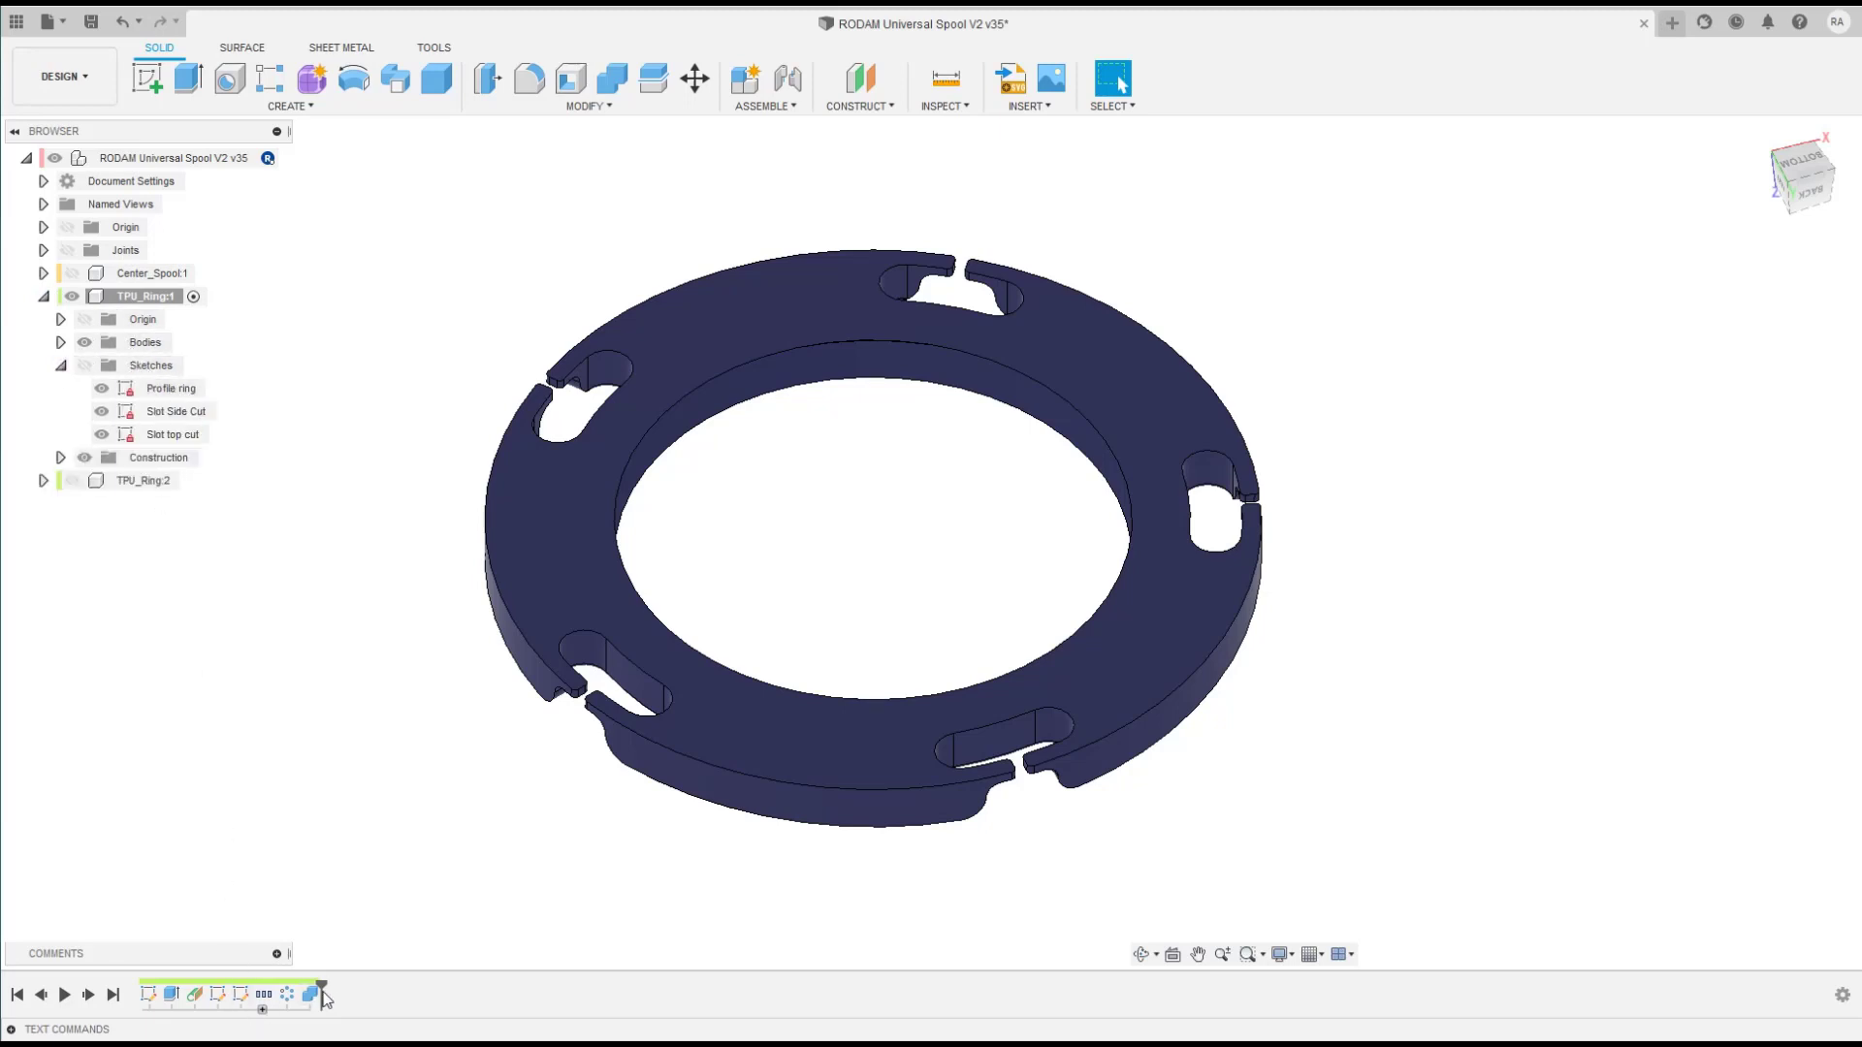
# Step: Open the Slot Side Cut sketch, examine its slot profile and dimensions, and finish the sketch without changes
pyautogui.doubleClick(218, 996)
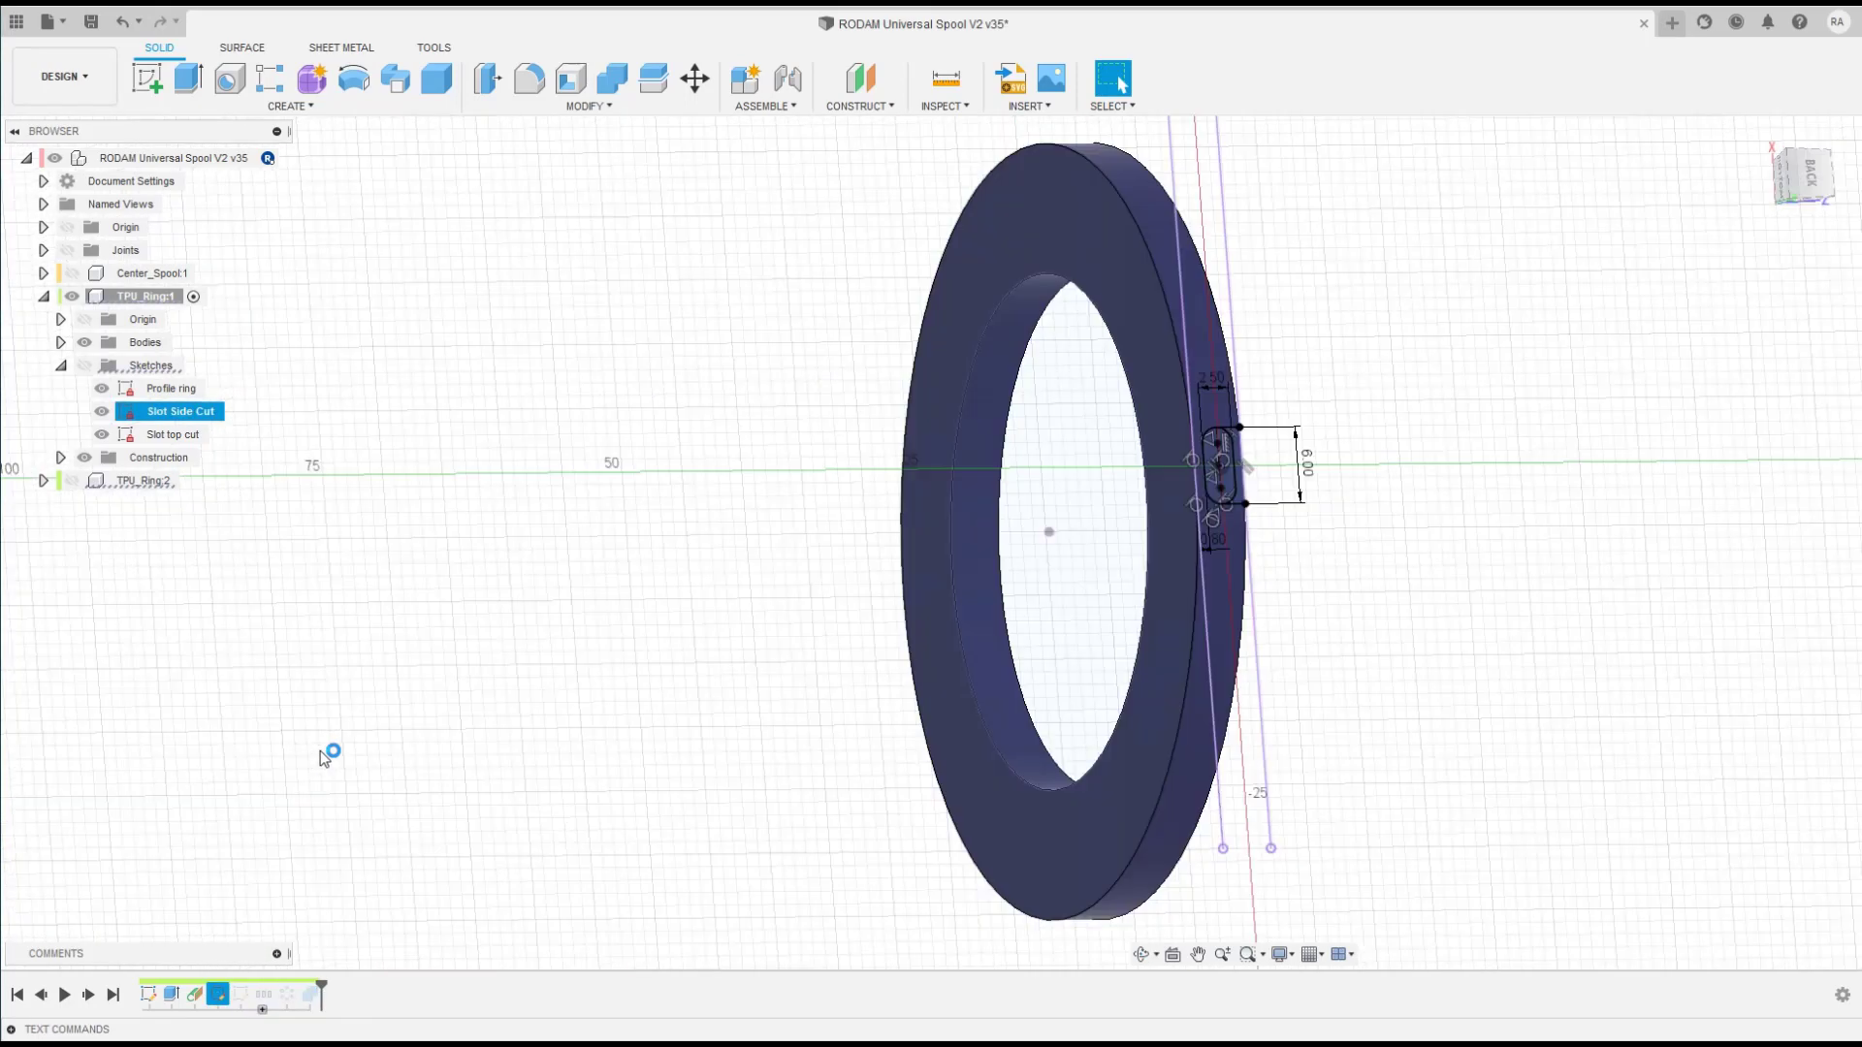
pyautogui.moveTo(891, 302)
pyautogui.mouseDown(button='middle')
pyautogui.moveTo(877, 544)
pyautogui.moveTo(948, 789)
pyautogui.mouseUp(button='middle')
pyautogui.scroll(-4, 878, 544)
pyautogui.scroll(8, 879, 544)
pyautogui.scroll(4, 883, 551)
pyautogui.scroll(-2, 882, 551)
pyautogui.click(1311, 80)
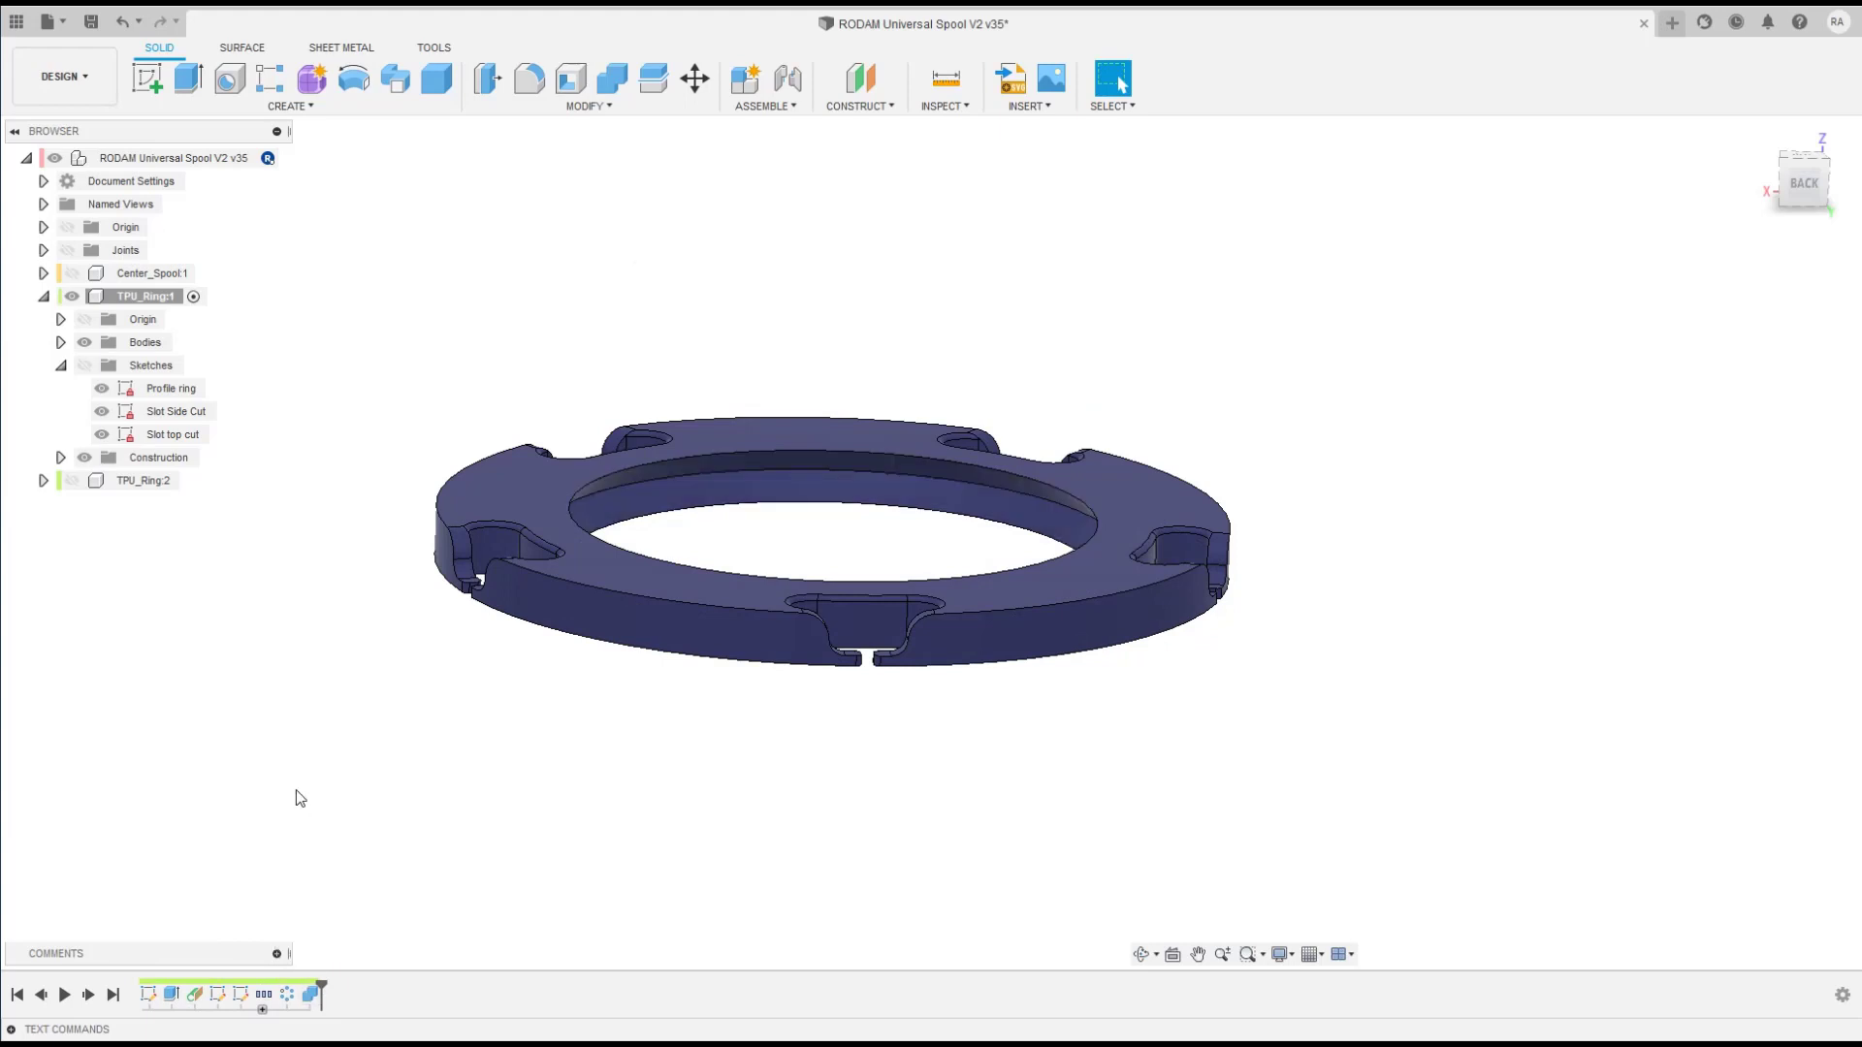
# Step: Expand the slot feature group in the timeline and examine the slot cuts around the ring
pyautogui.click(263, 1011)
pyautogui.keyDown('shift'); pyautogui.moveTo(615, 739); pyautogui.dragTo(614, 736, button='middle'); pyautogui.keyUp('shift')
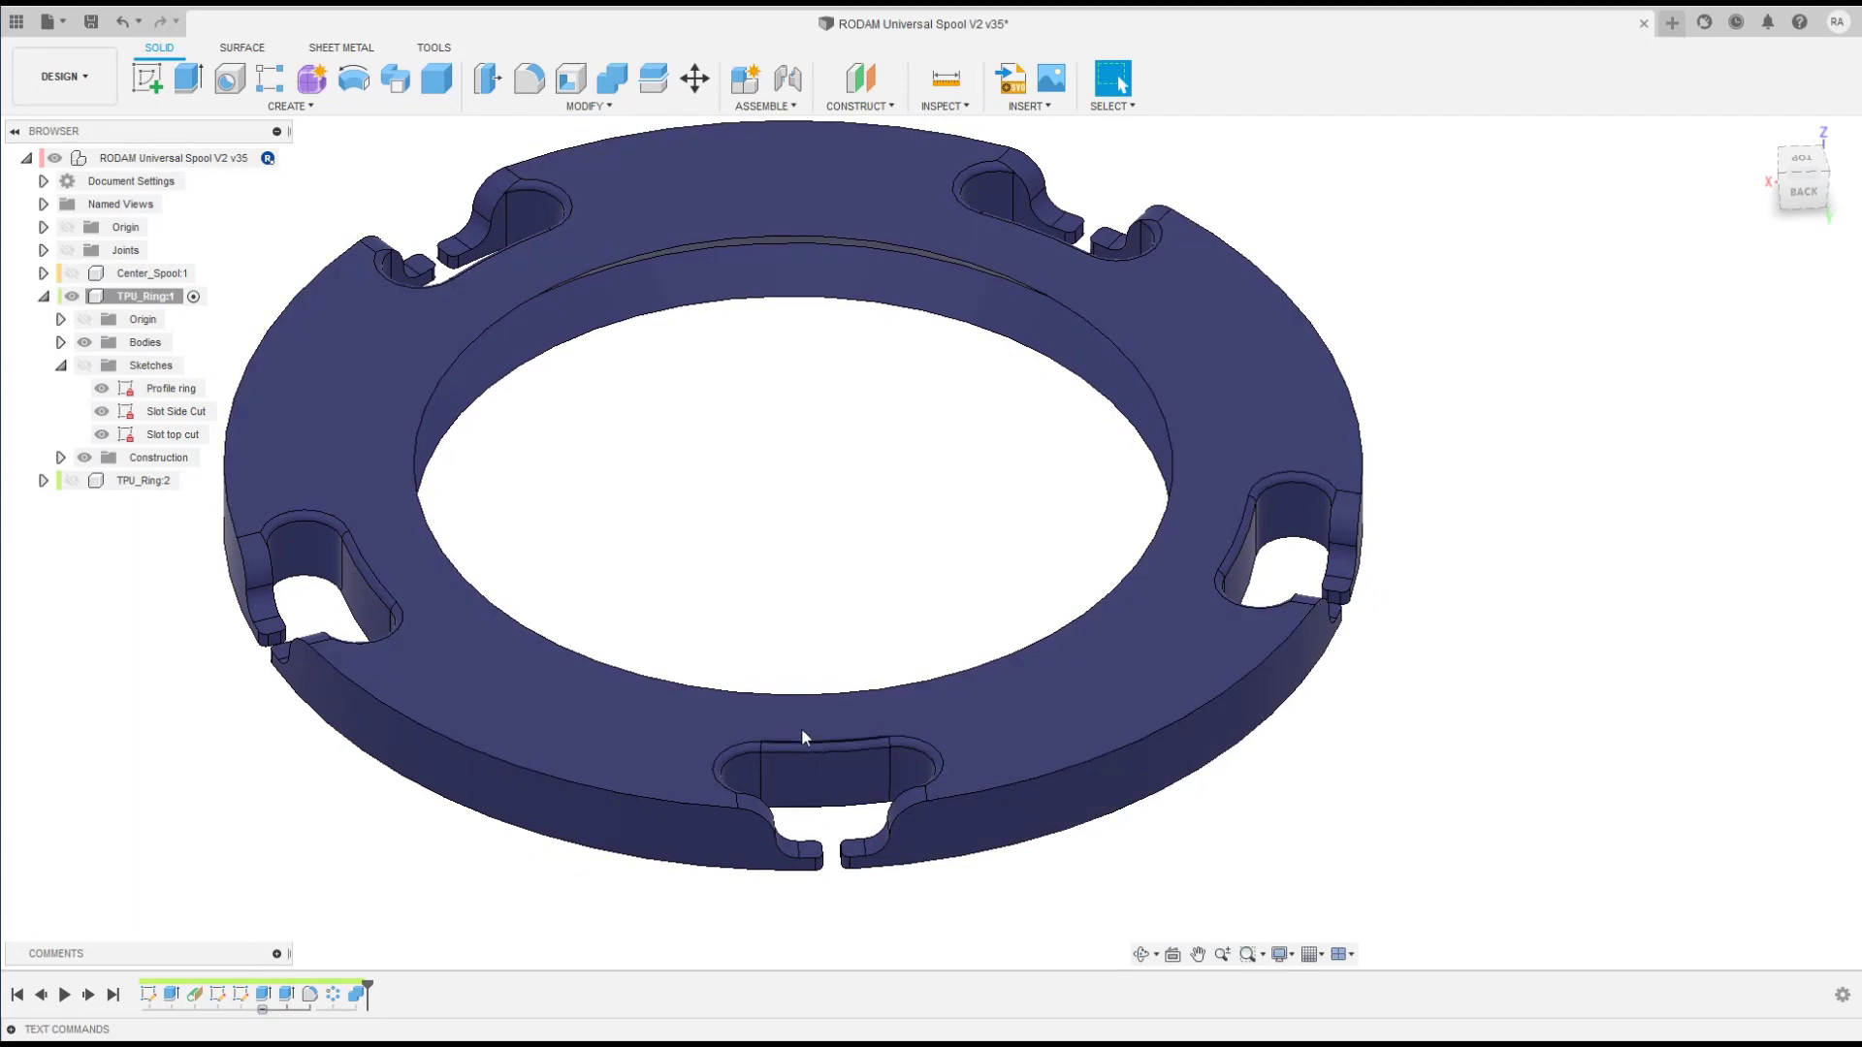
pyautogui.keyDown('shift'); pyautogui.moveTo(838, 847); pyautogui.dragTo(829, 723, button='middle'); pyautogui.keyUp('shift')
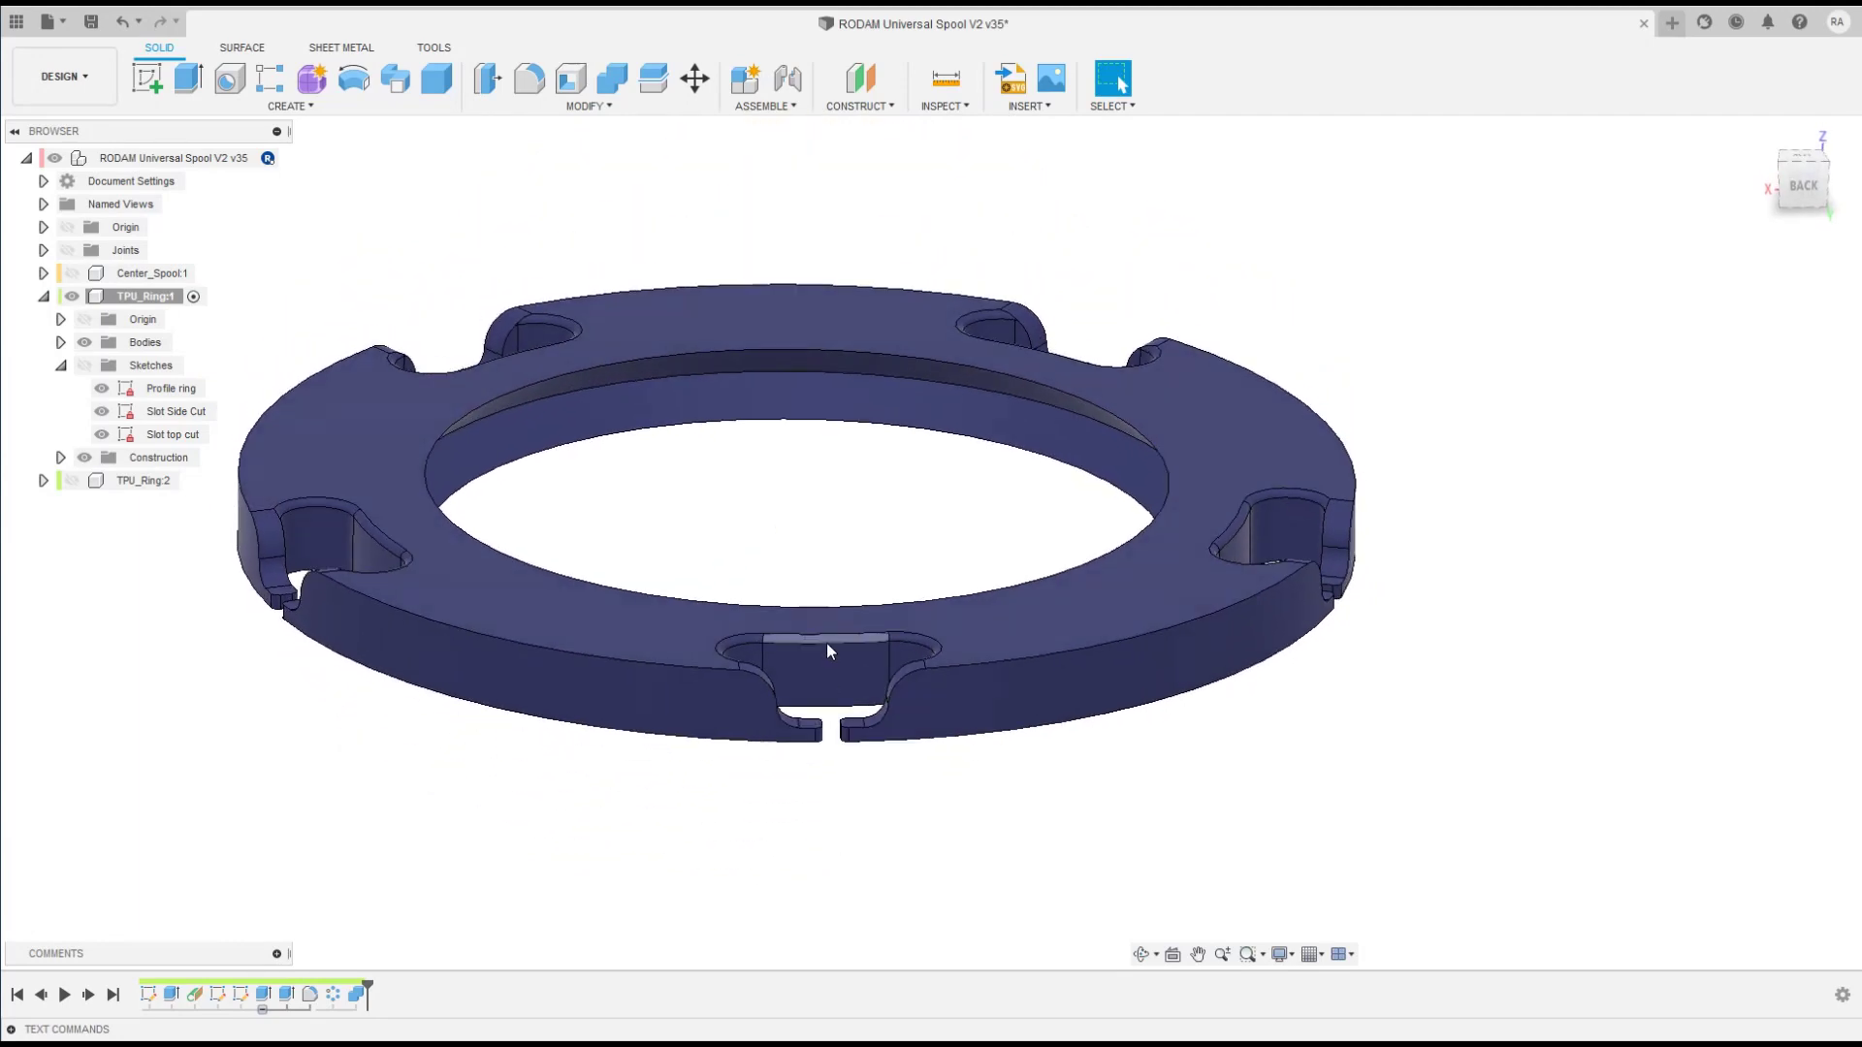
pyautogui.keyDown('shift'); pyautogui.moveTo(826, 642); pyautogui.dragTo(795, 756, button='middle'); pyautogui.keyUp('shift')
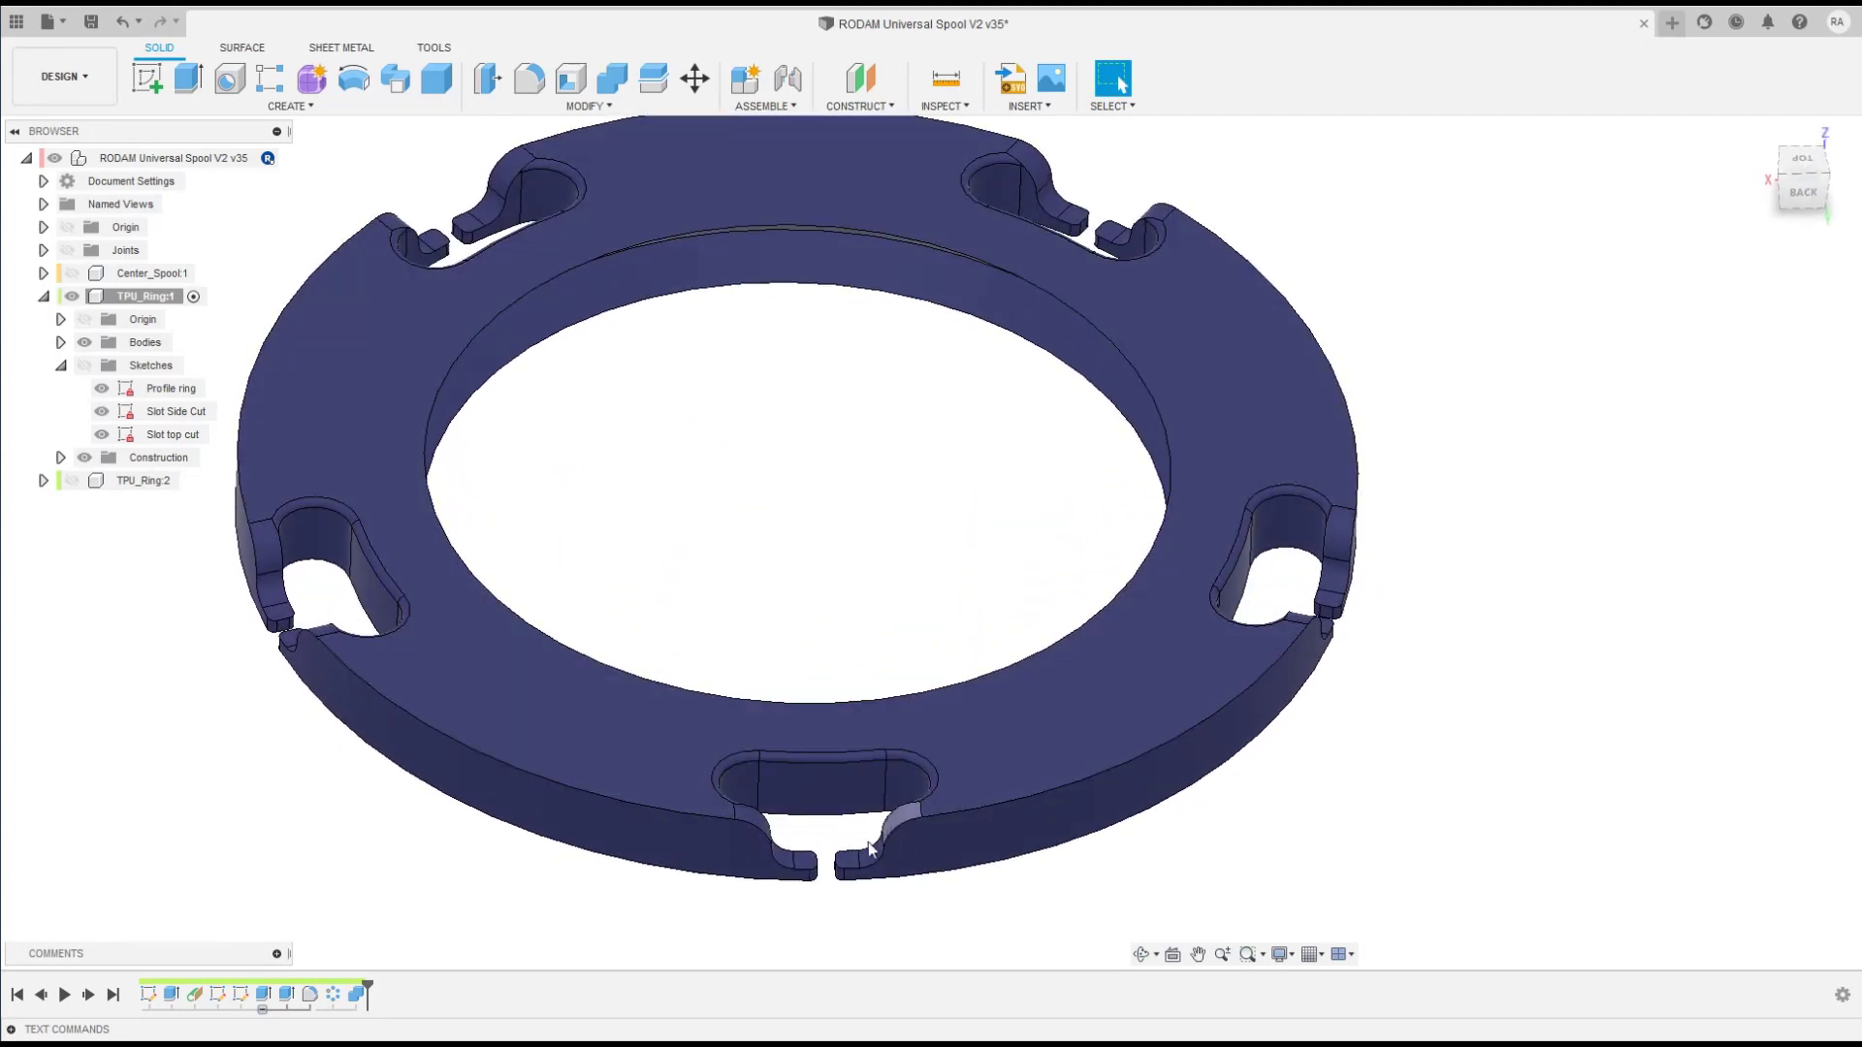
pyautogui.scroll(-2, 801, 844)
pyautogui.keyDown('shift'); pyautogui.moveTo(801, 844); pyautogui.dragTo(804, 840, button='middle'); pyautogui.keyUp('shift')
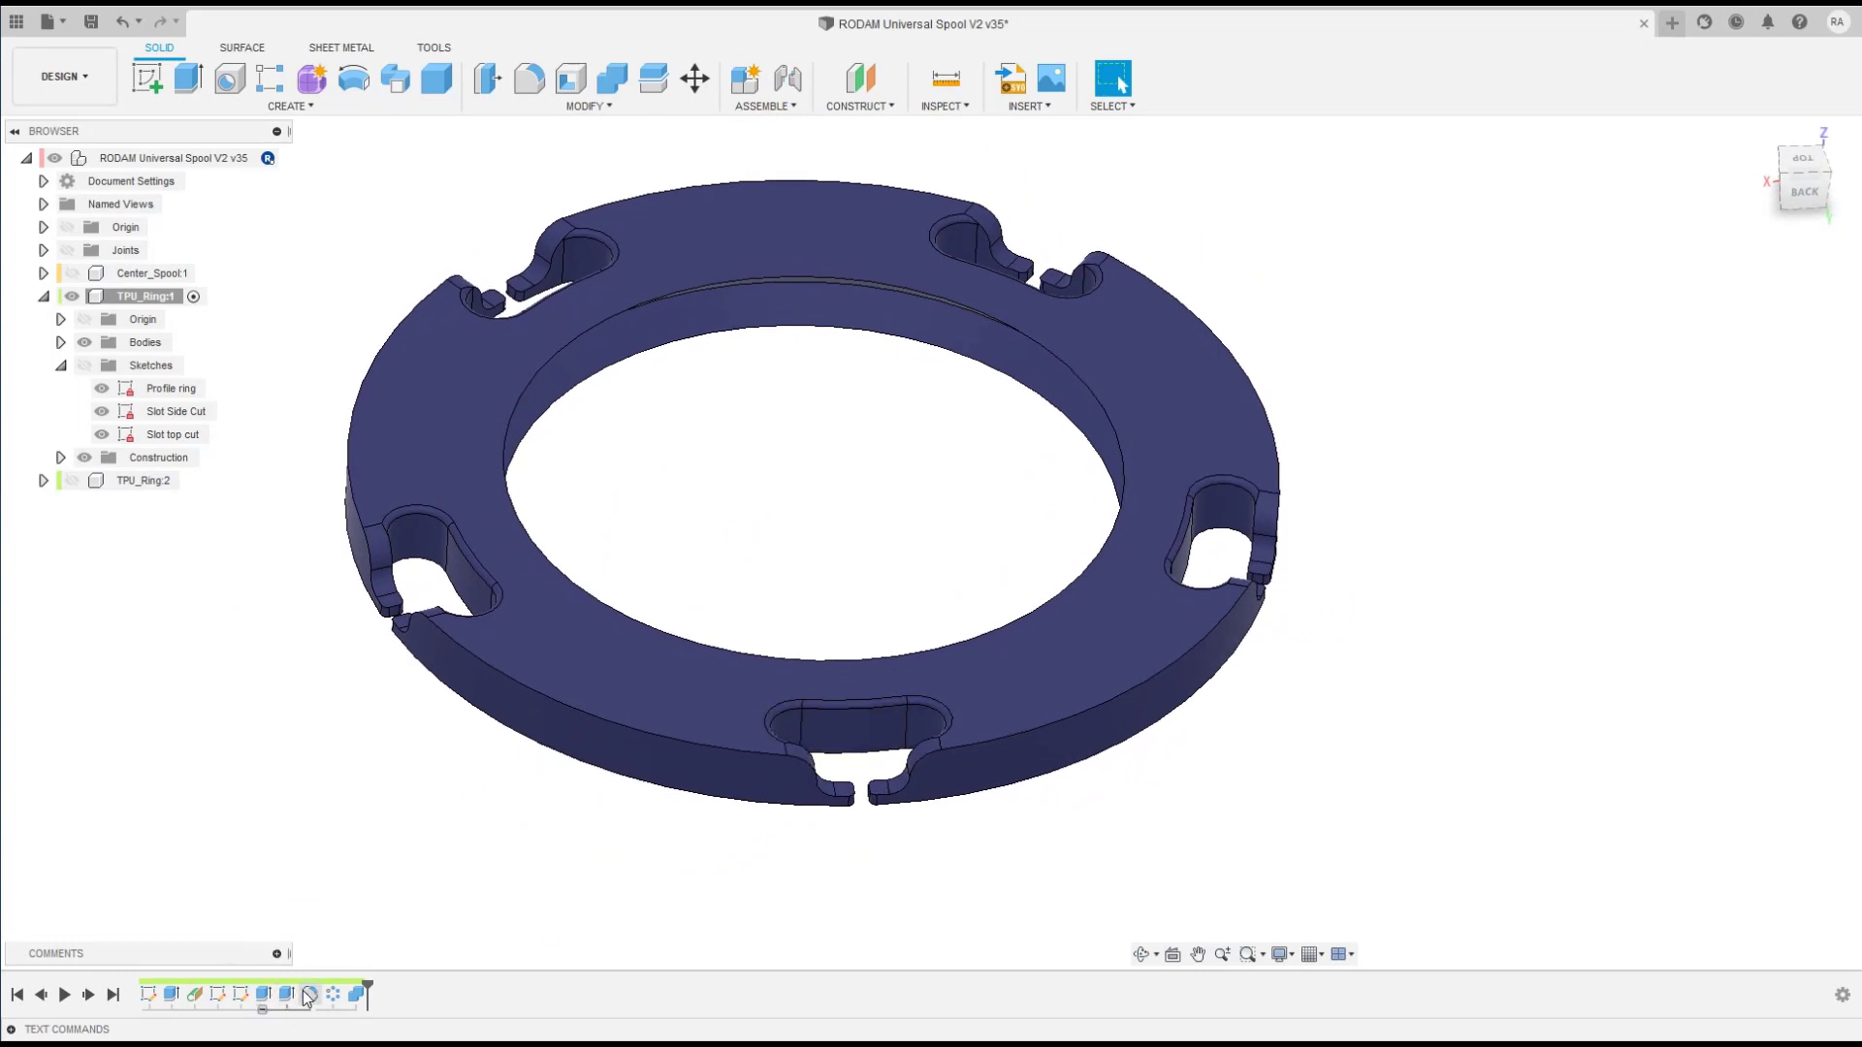
# Step: Select the slot group's extrusions and Fillet1 in the timeline to highlight them on the ring, and collapse the group
pyautogui.click(266, 994)
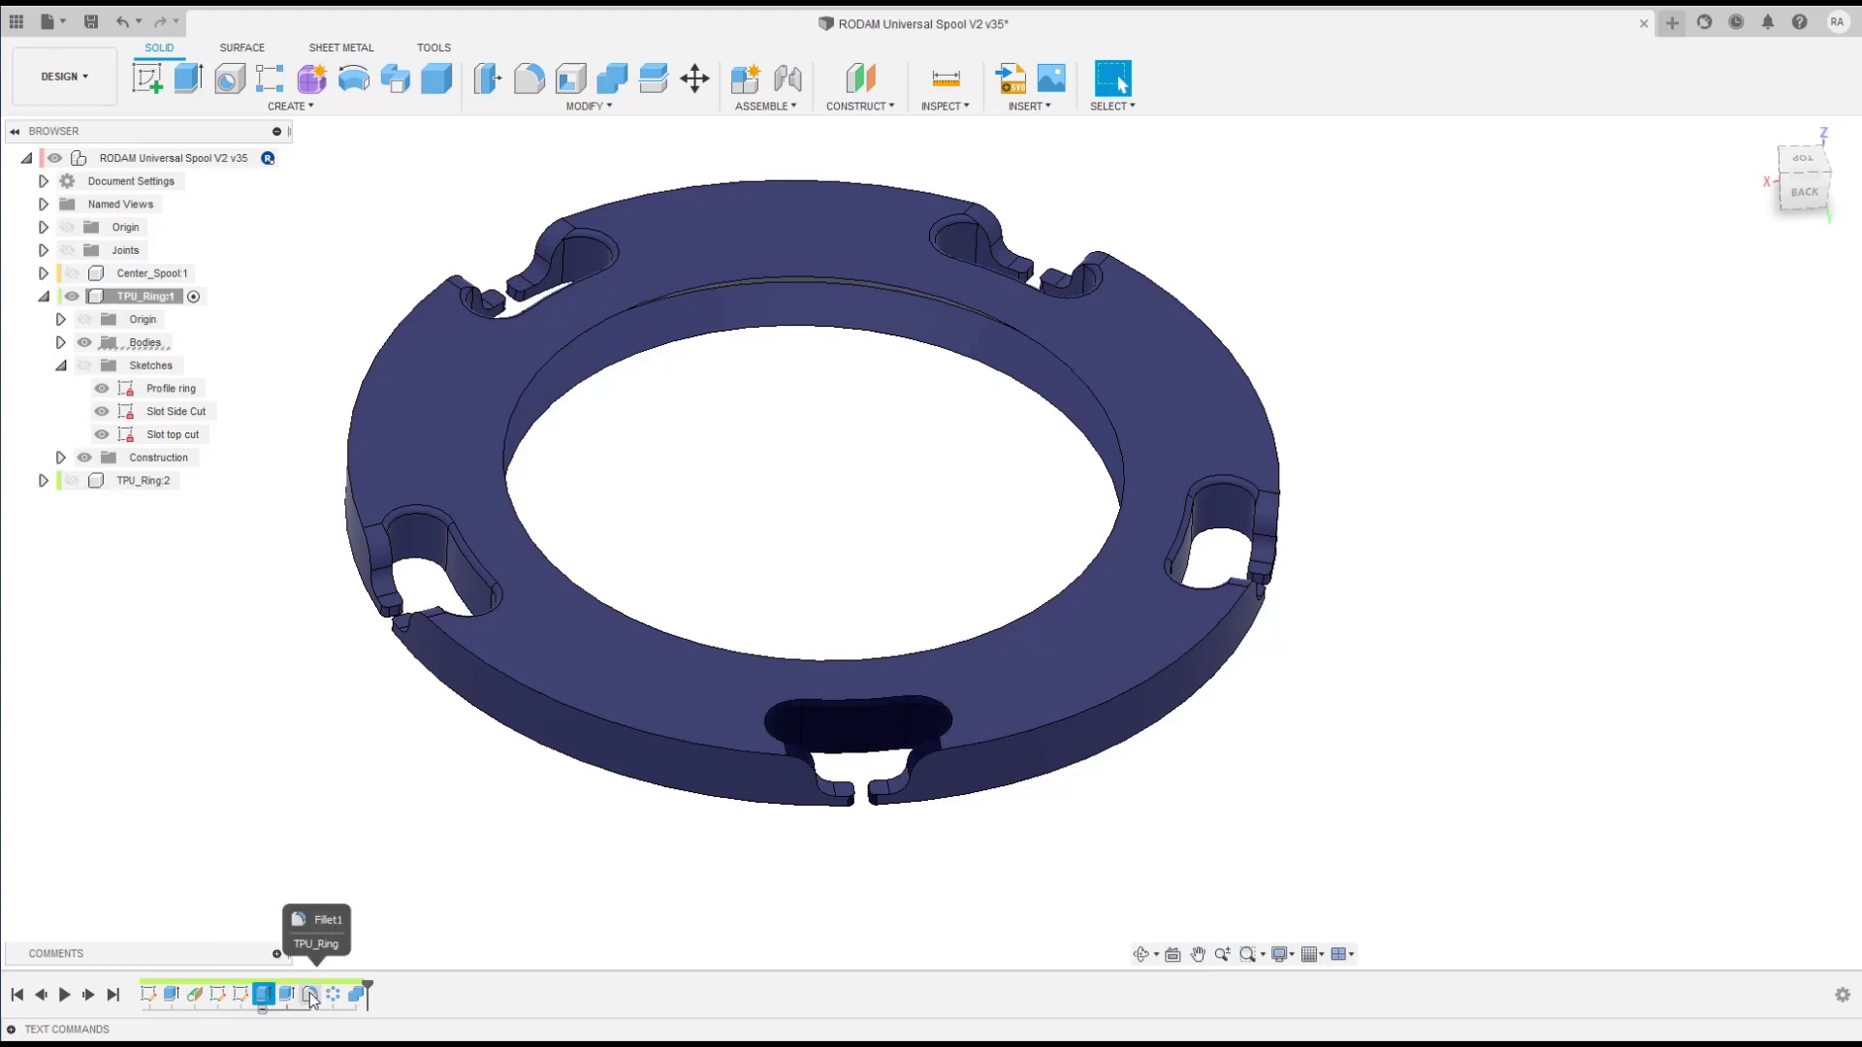
pyautogui.keyDown('shift'); pyautogui.click(310, 994); pyautogui.keyUp('shift')
pyautogui.rightClick(312, 999)
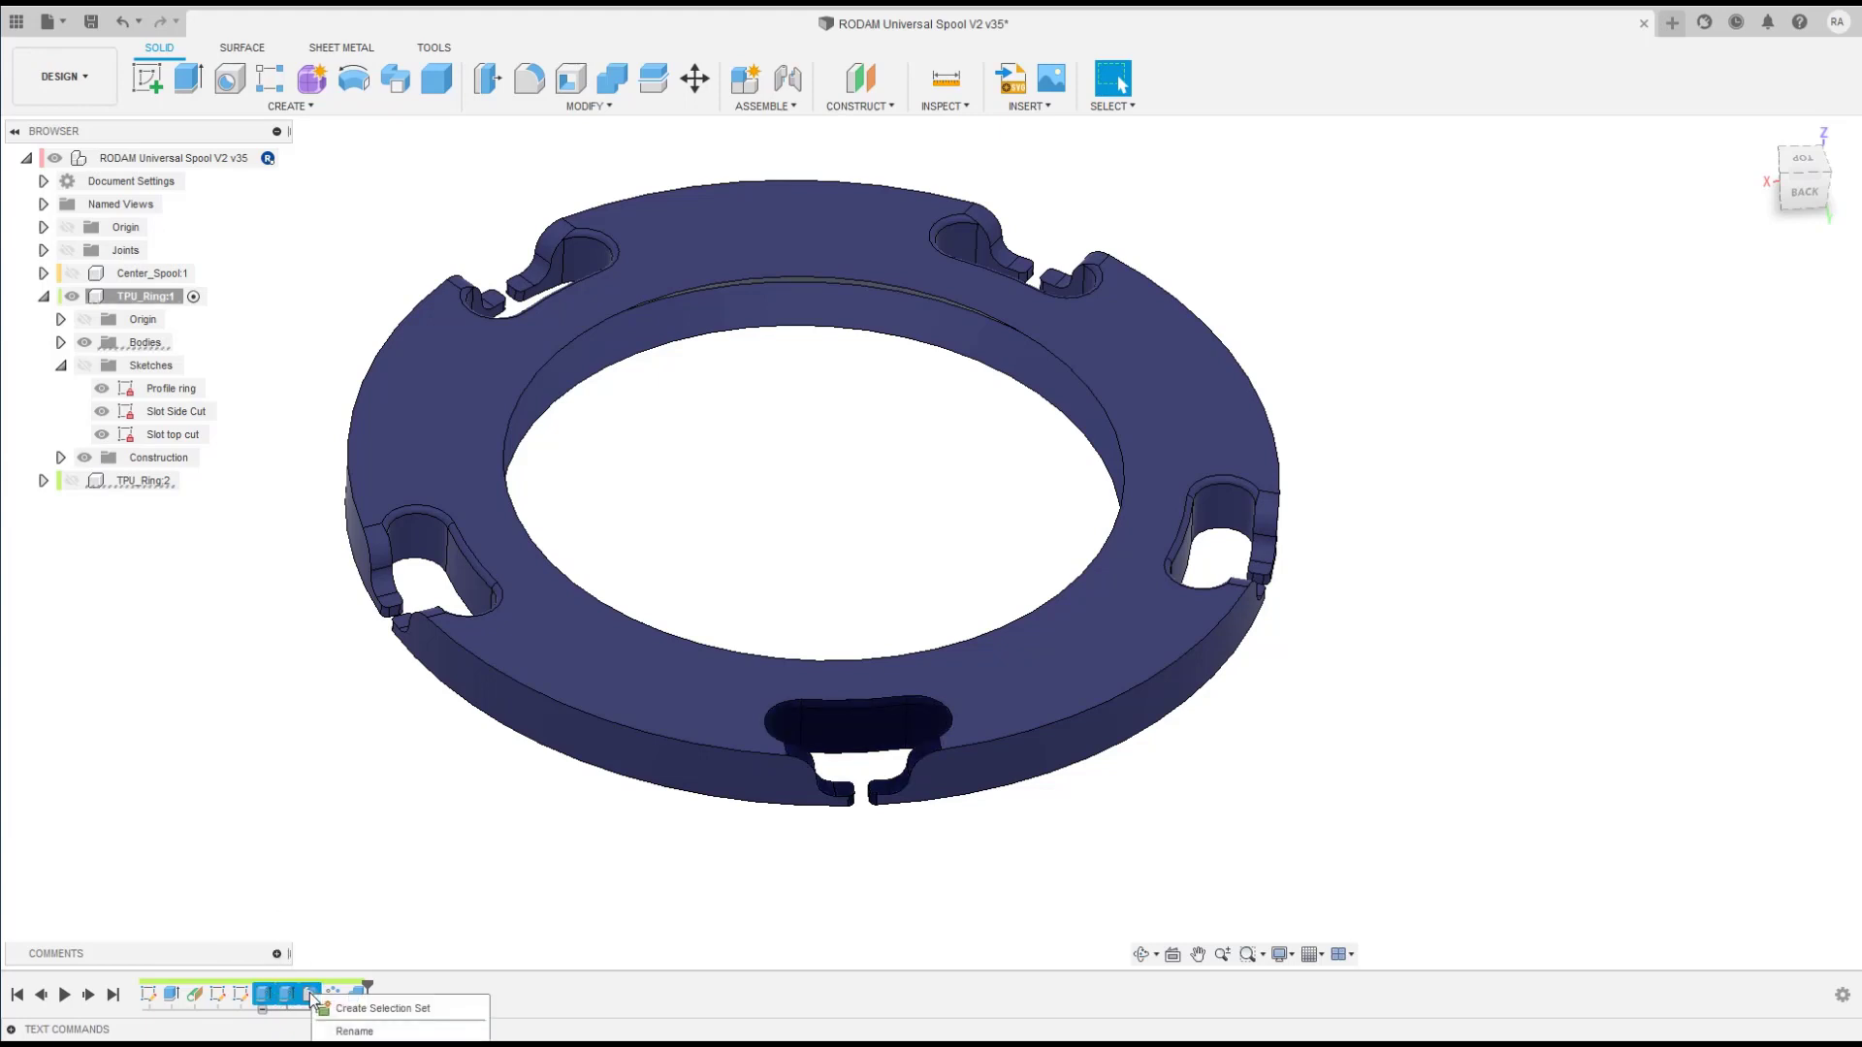
pyautogui.click(310, 825)
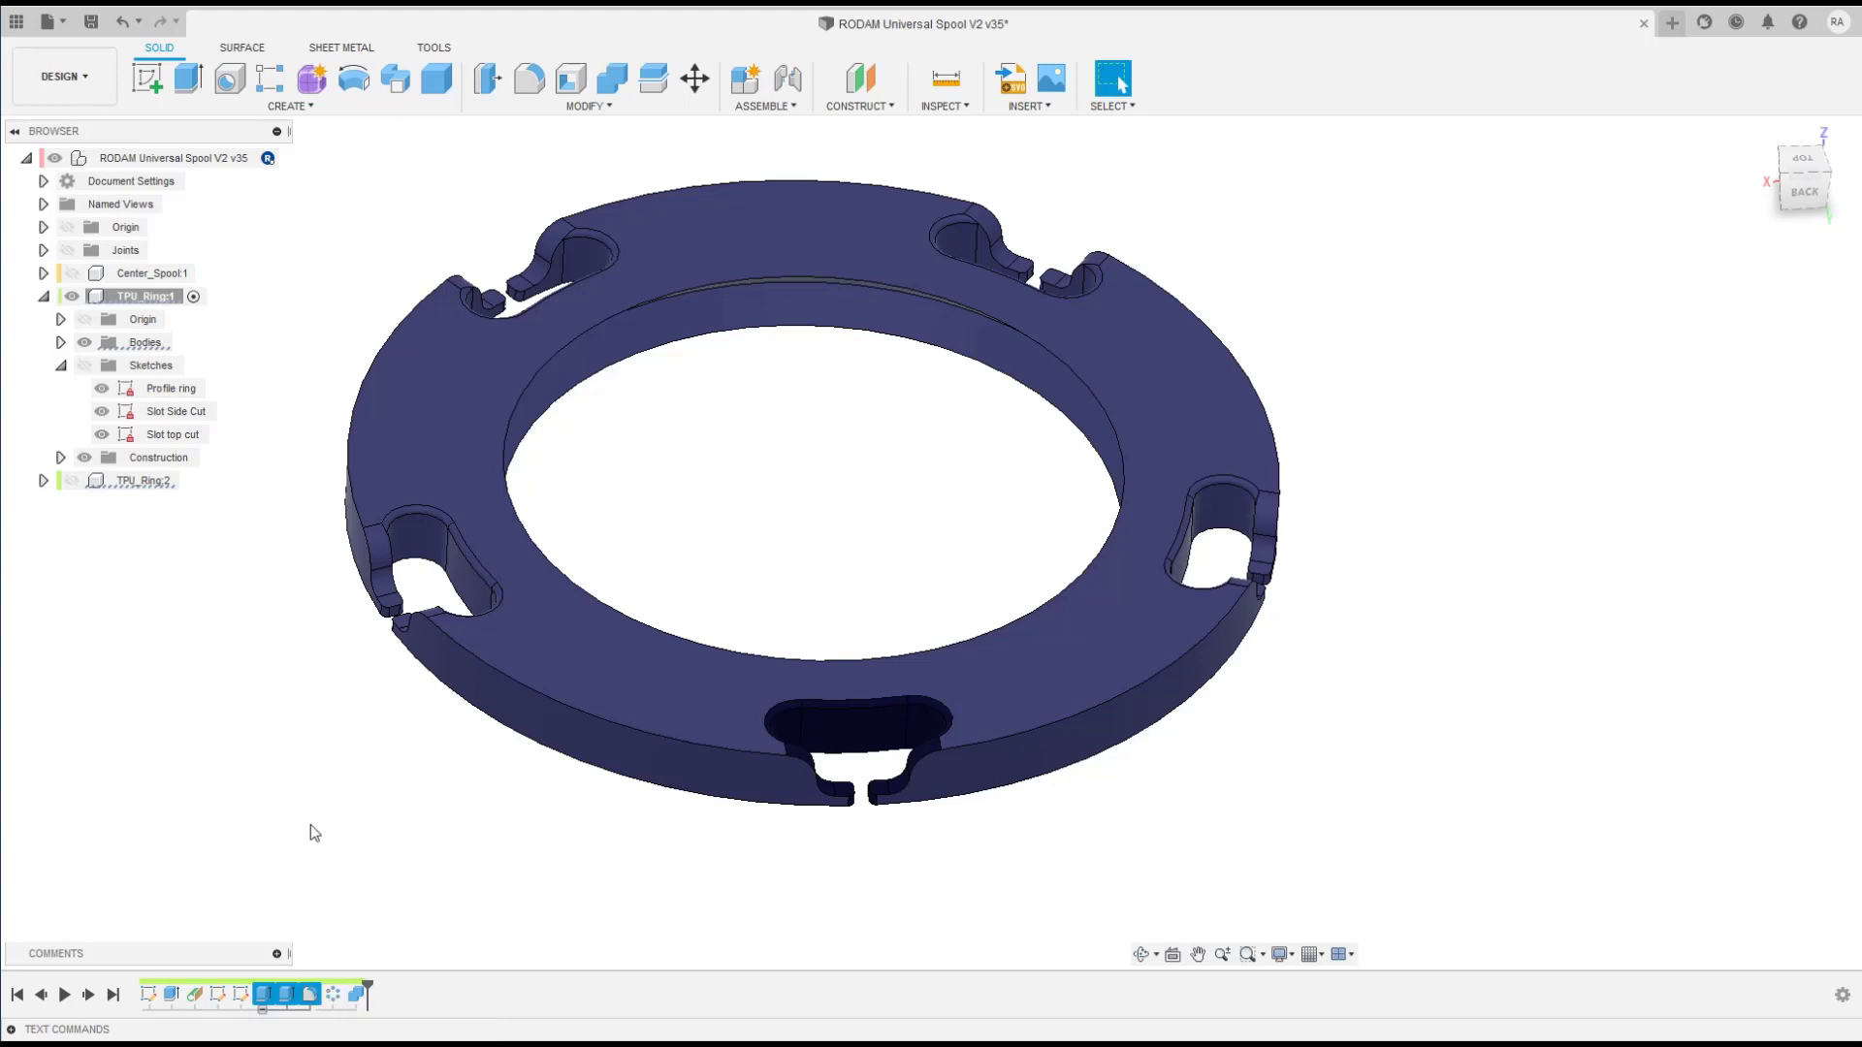
pyautogui.click(262, 1010)
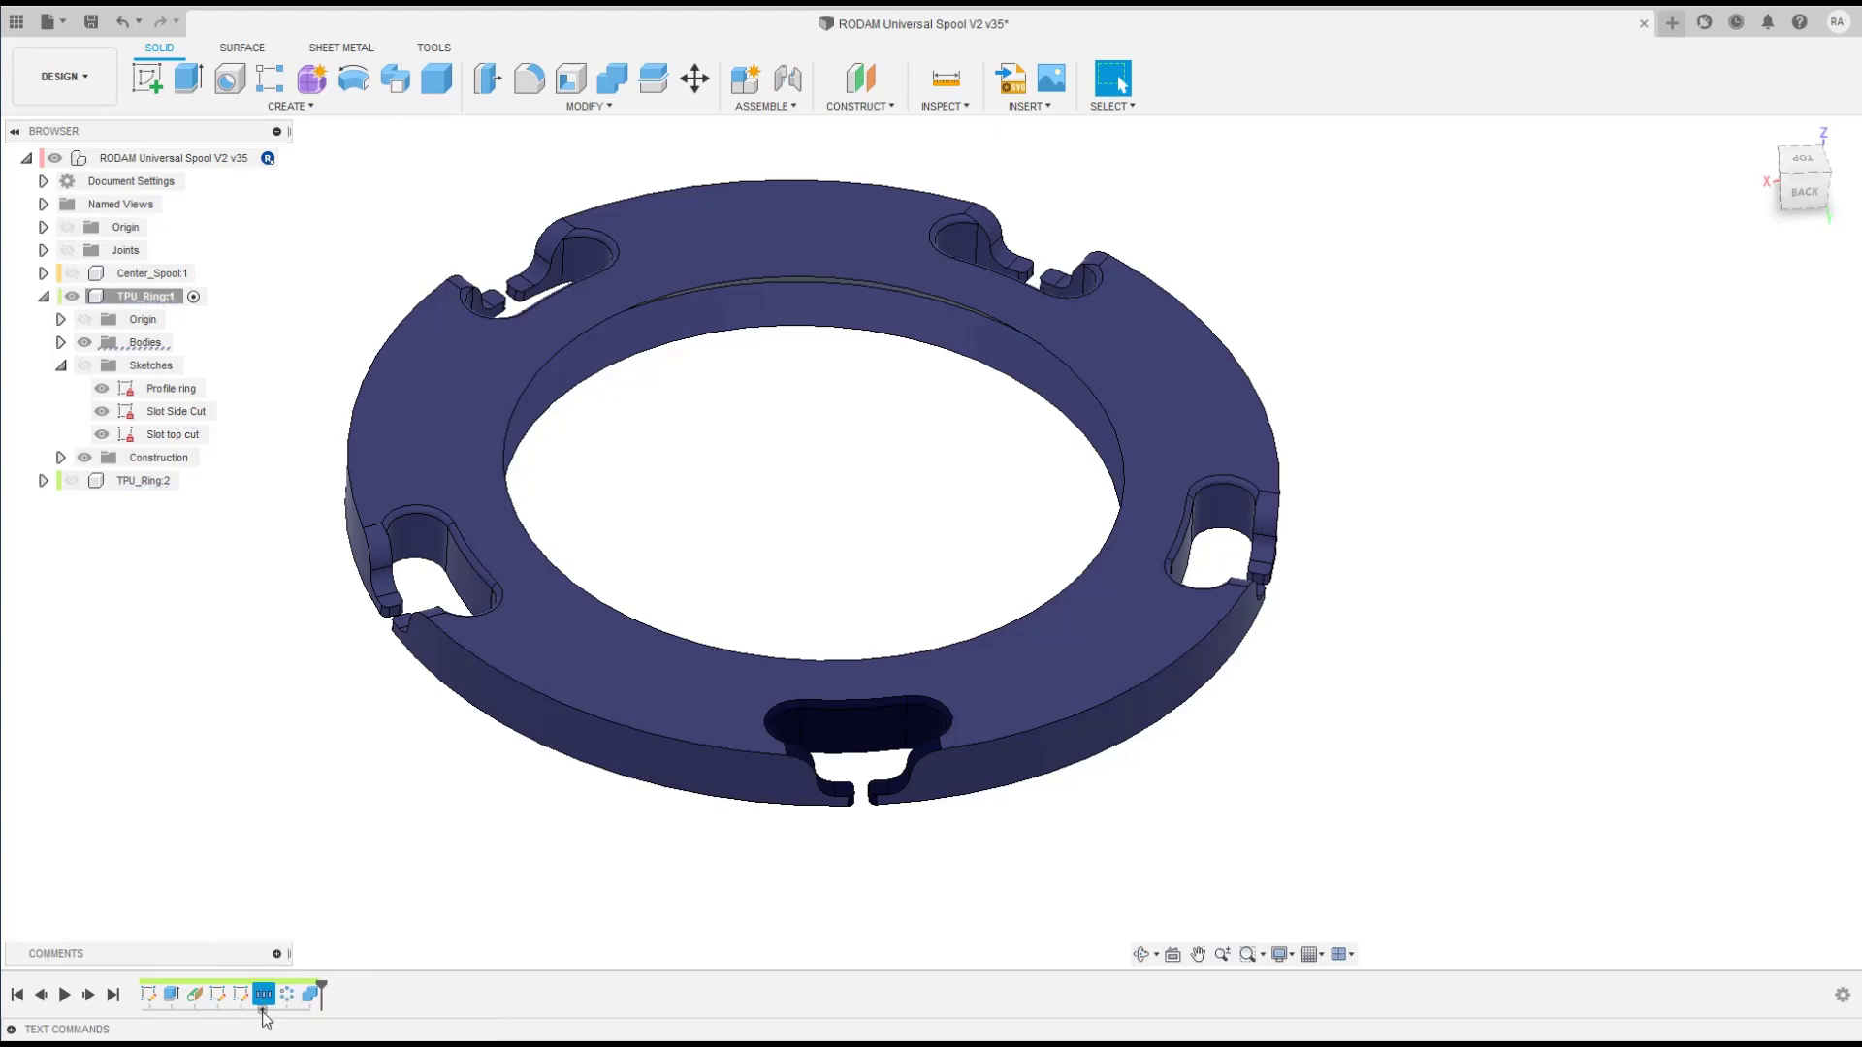
pyautogui.click(267, 883)
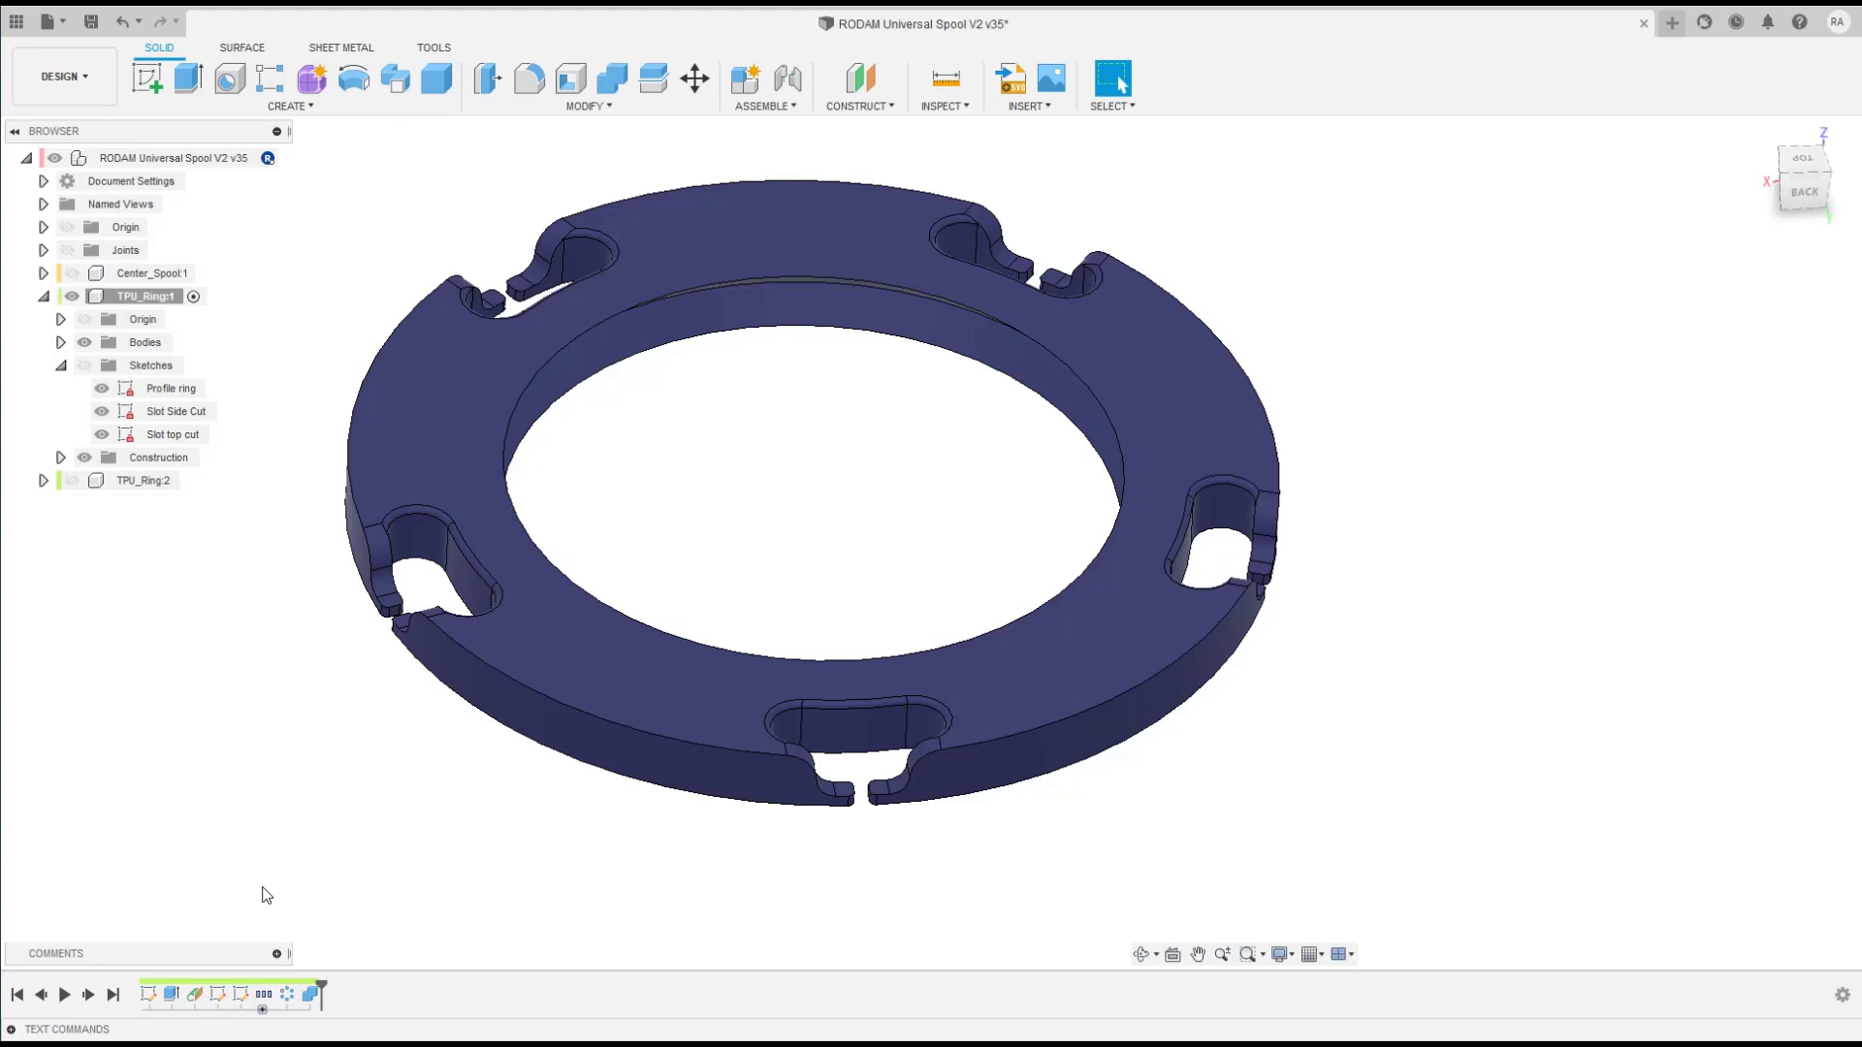
# Step: Open the timeline group's name for editing and keep it as Slot Features Fillet
pyautogui.rightClick(260, 999)
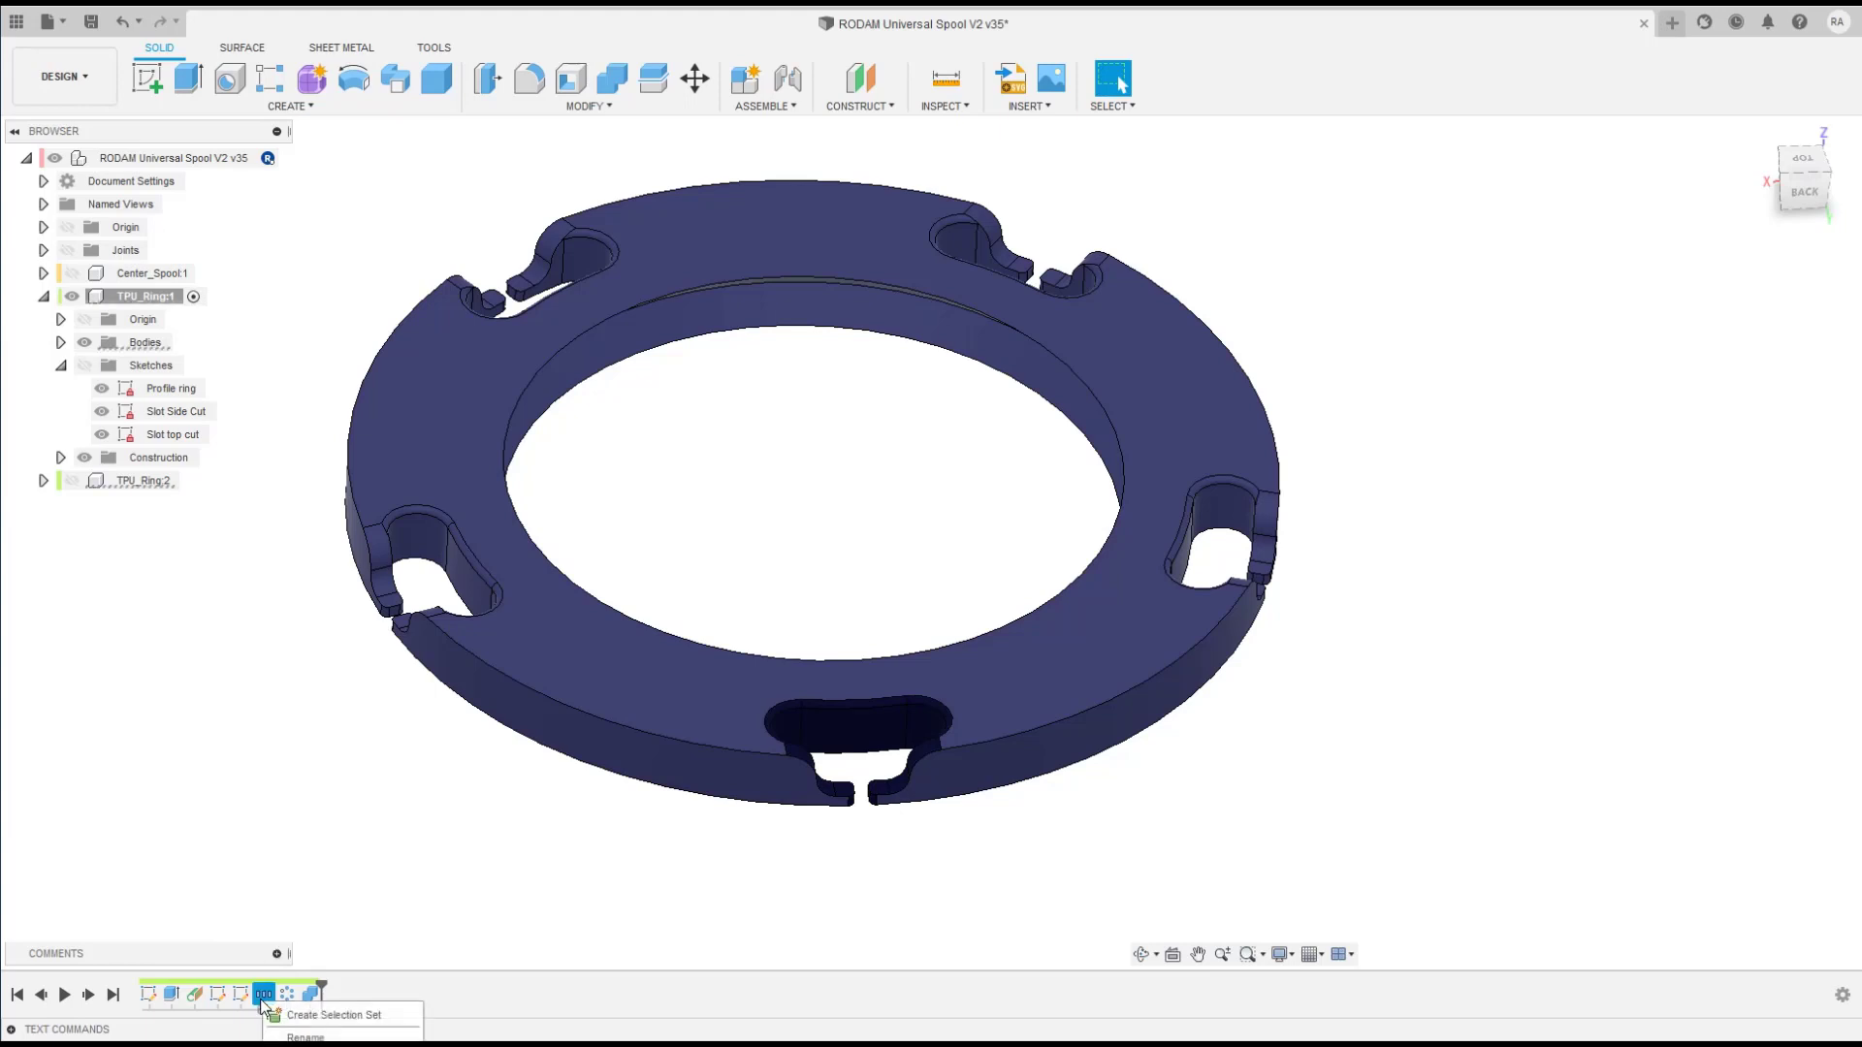
pyautogui.click(296, 1037)
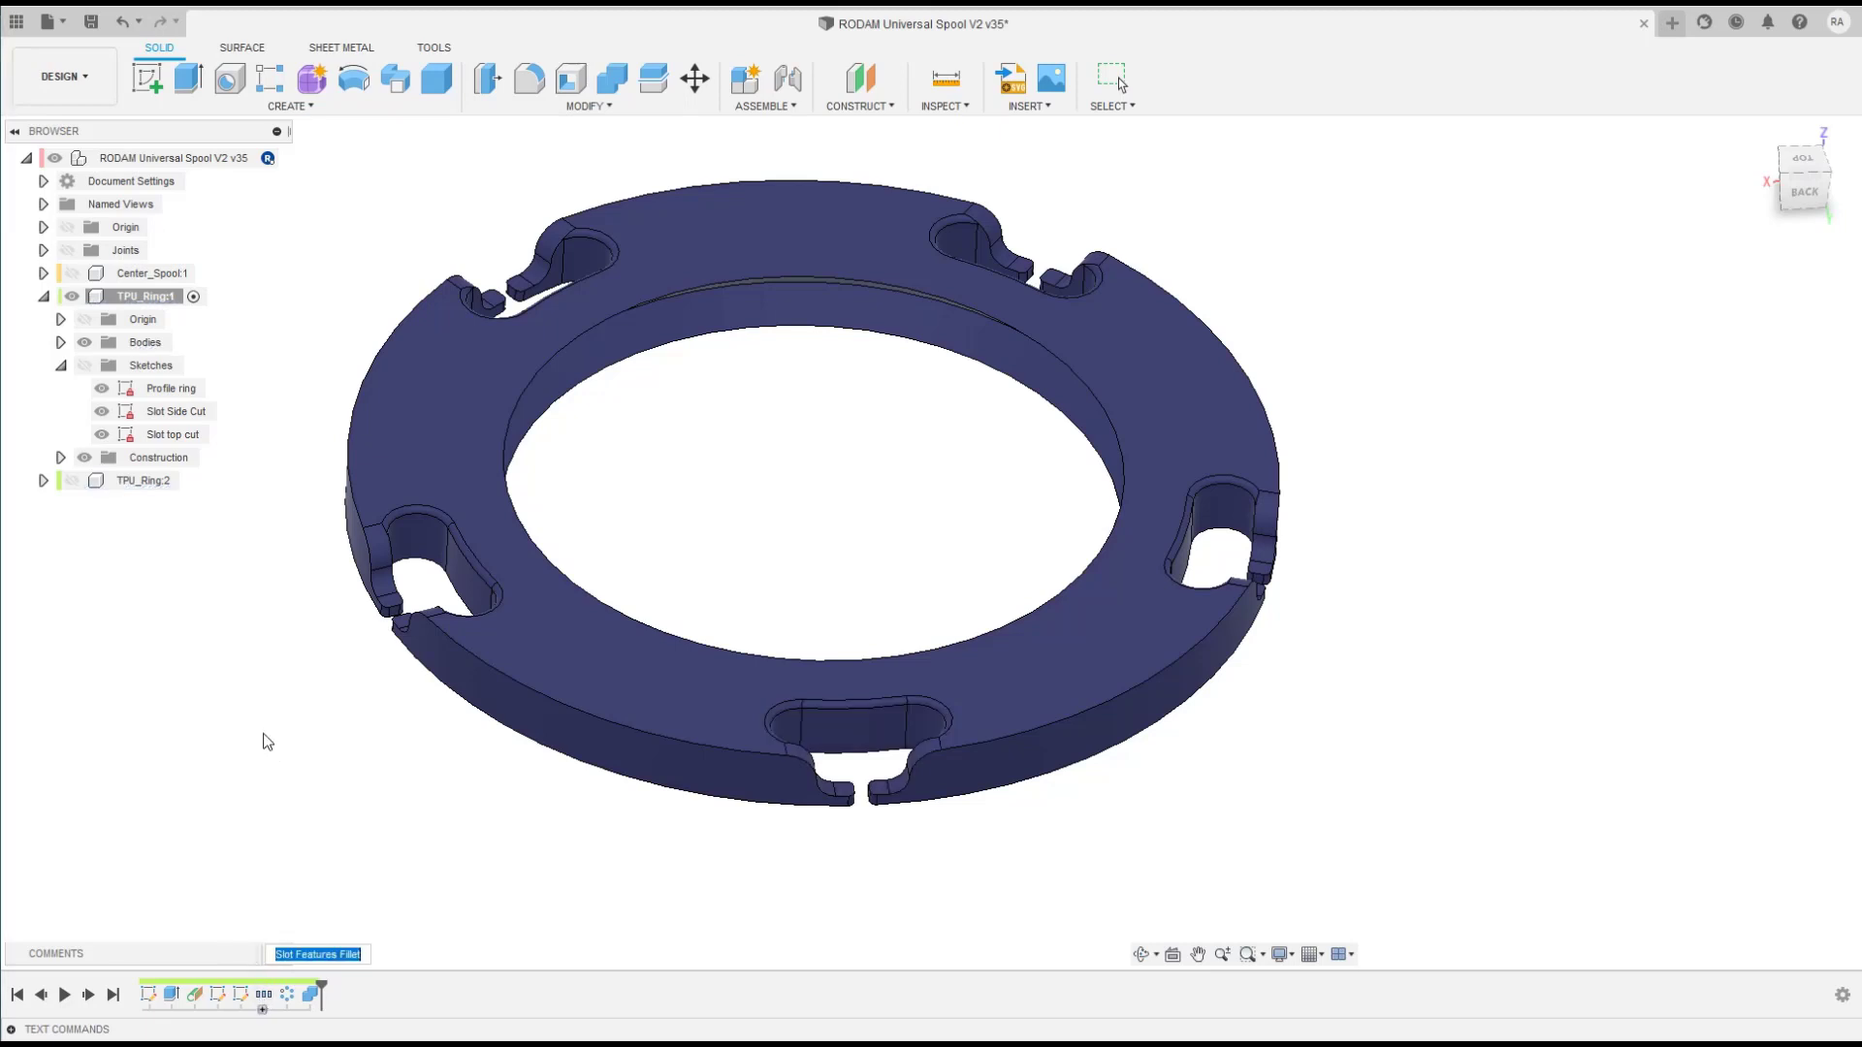
pyautogui.press('Return')
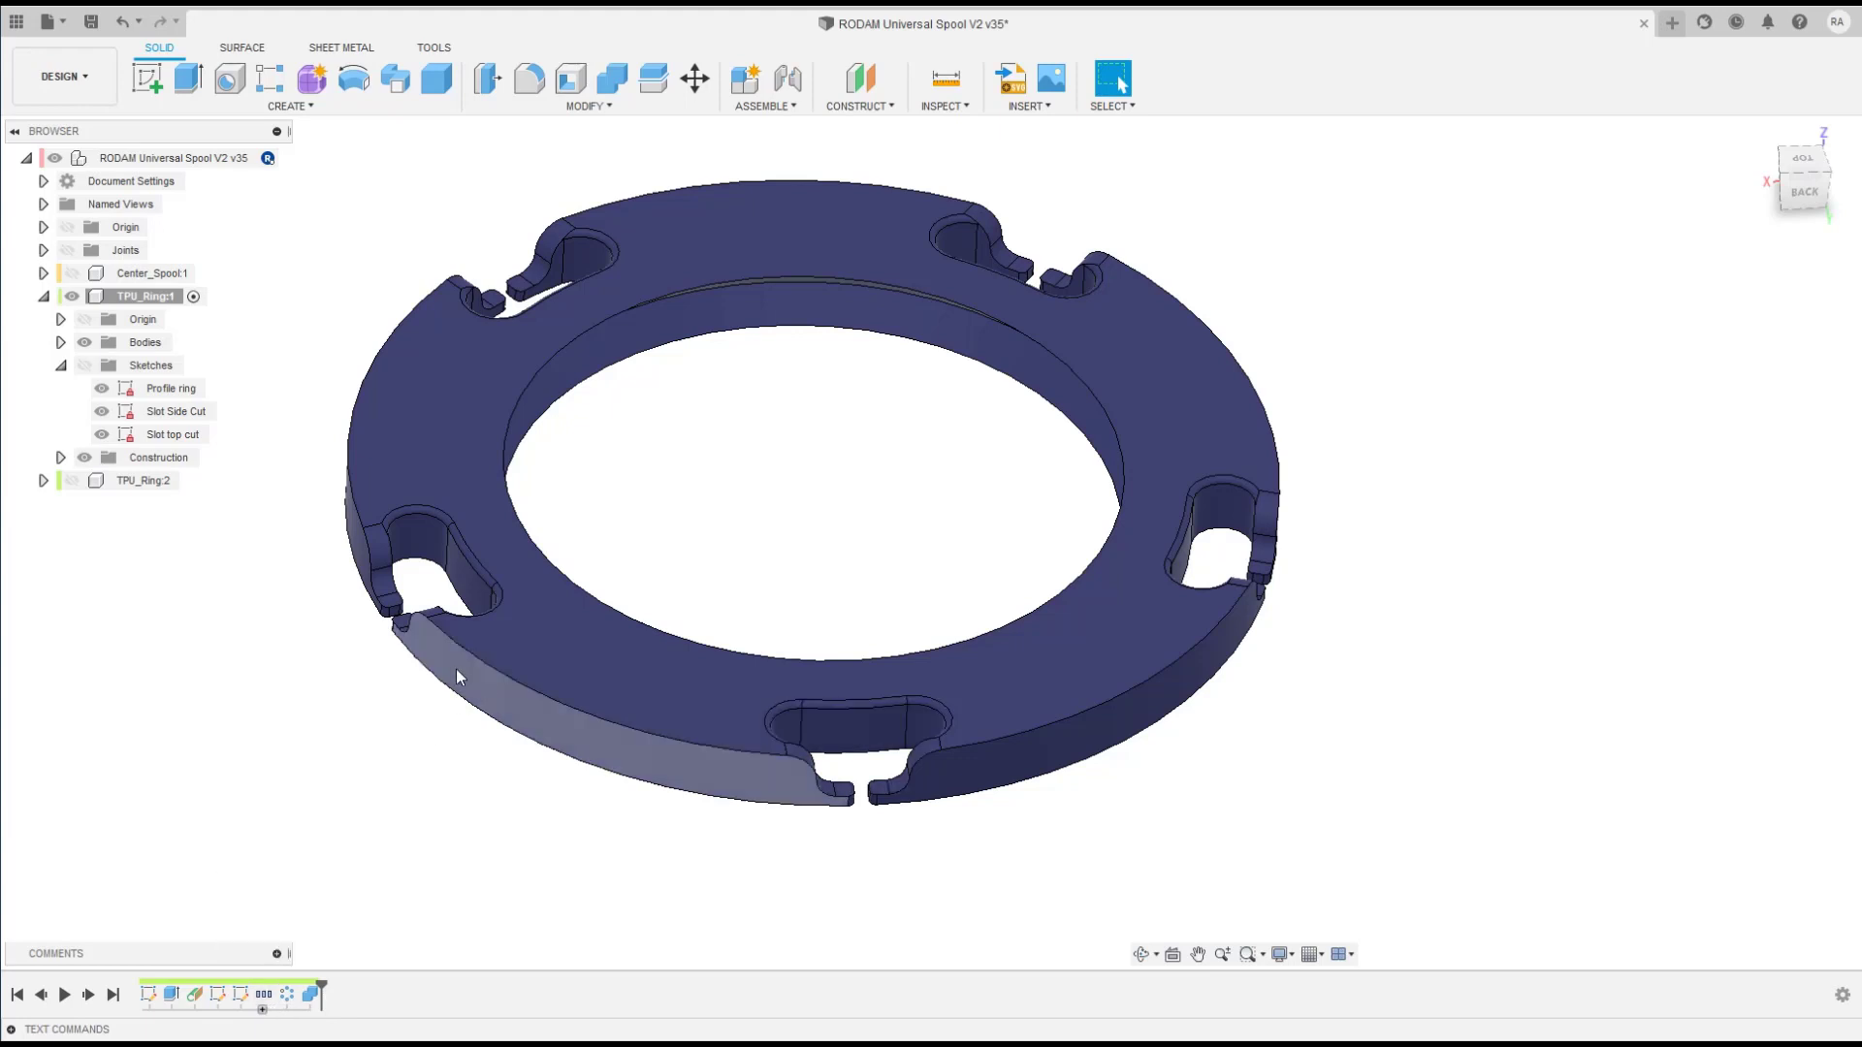
# Step: Open the slots' circular pattern for editing, check which grouped features it repeats, and cancel the edit
pyautogui.rightClick(287, 996)
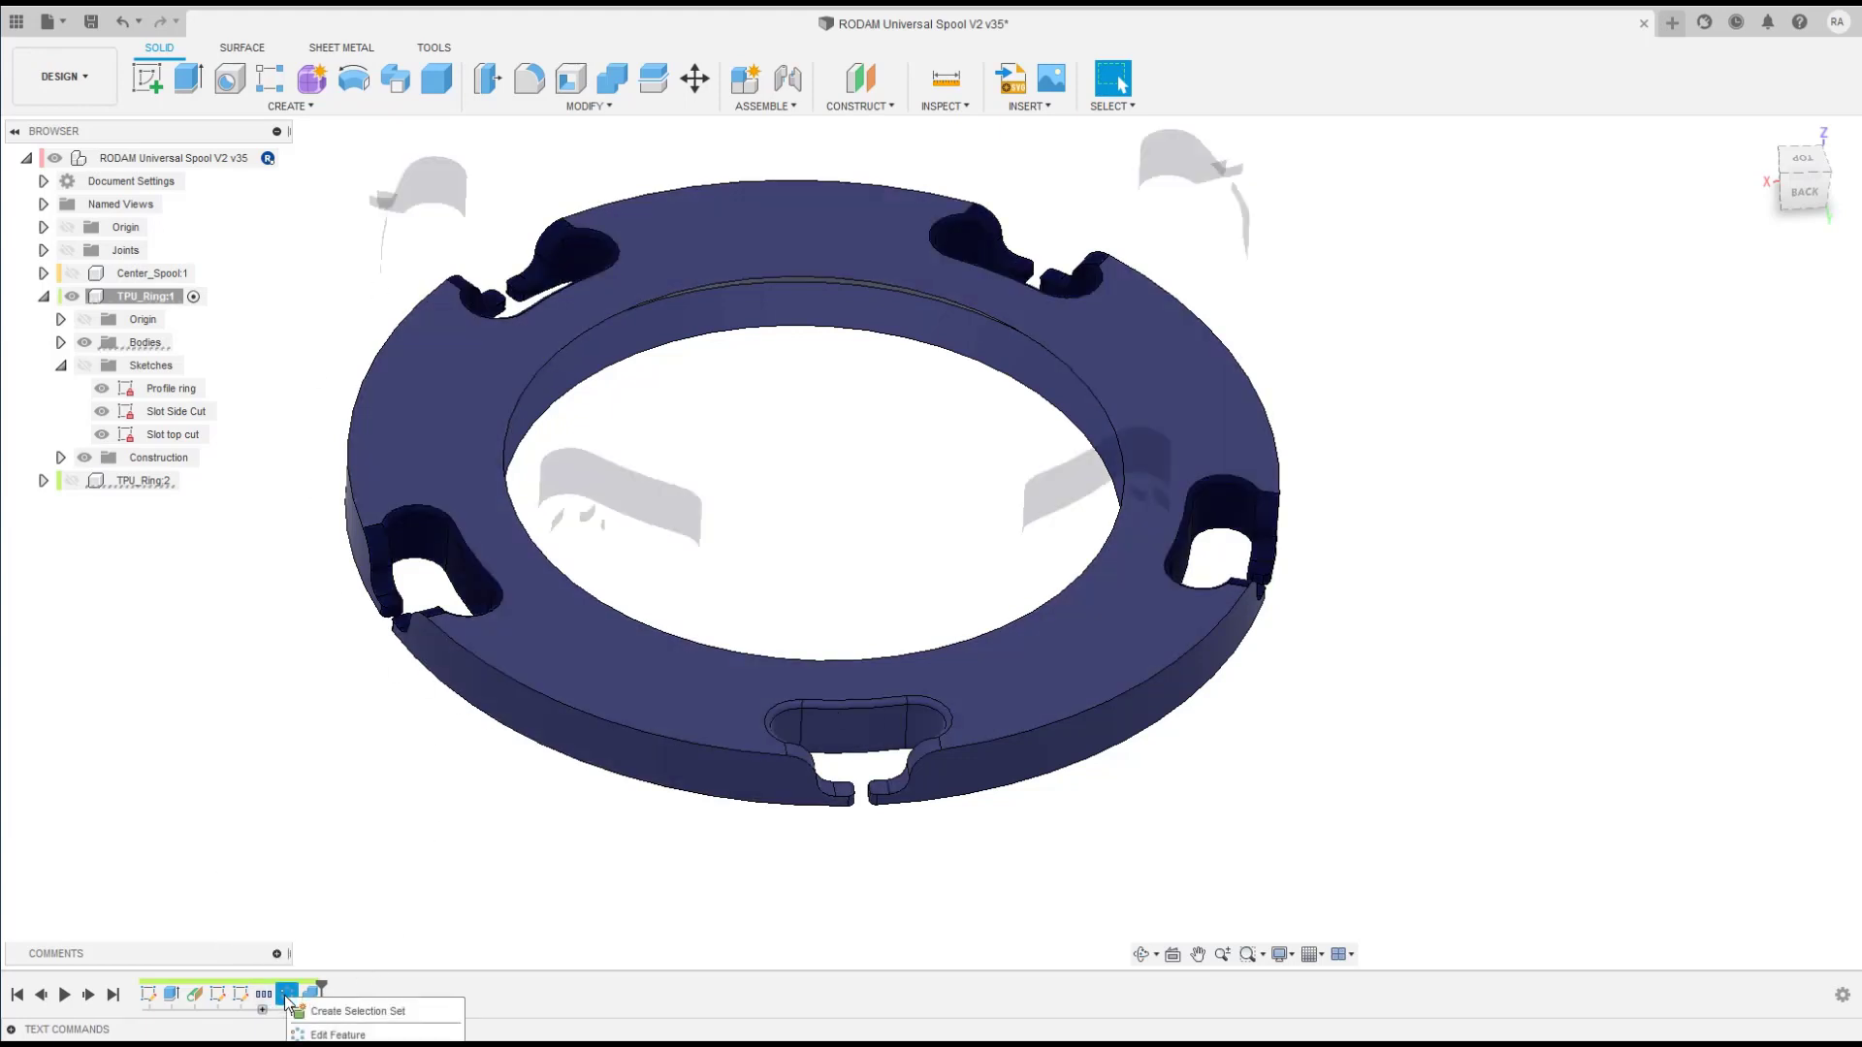
pyautogui.click(338, 1035)
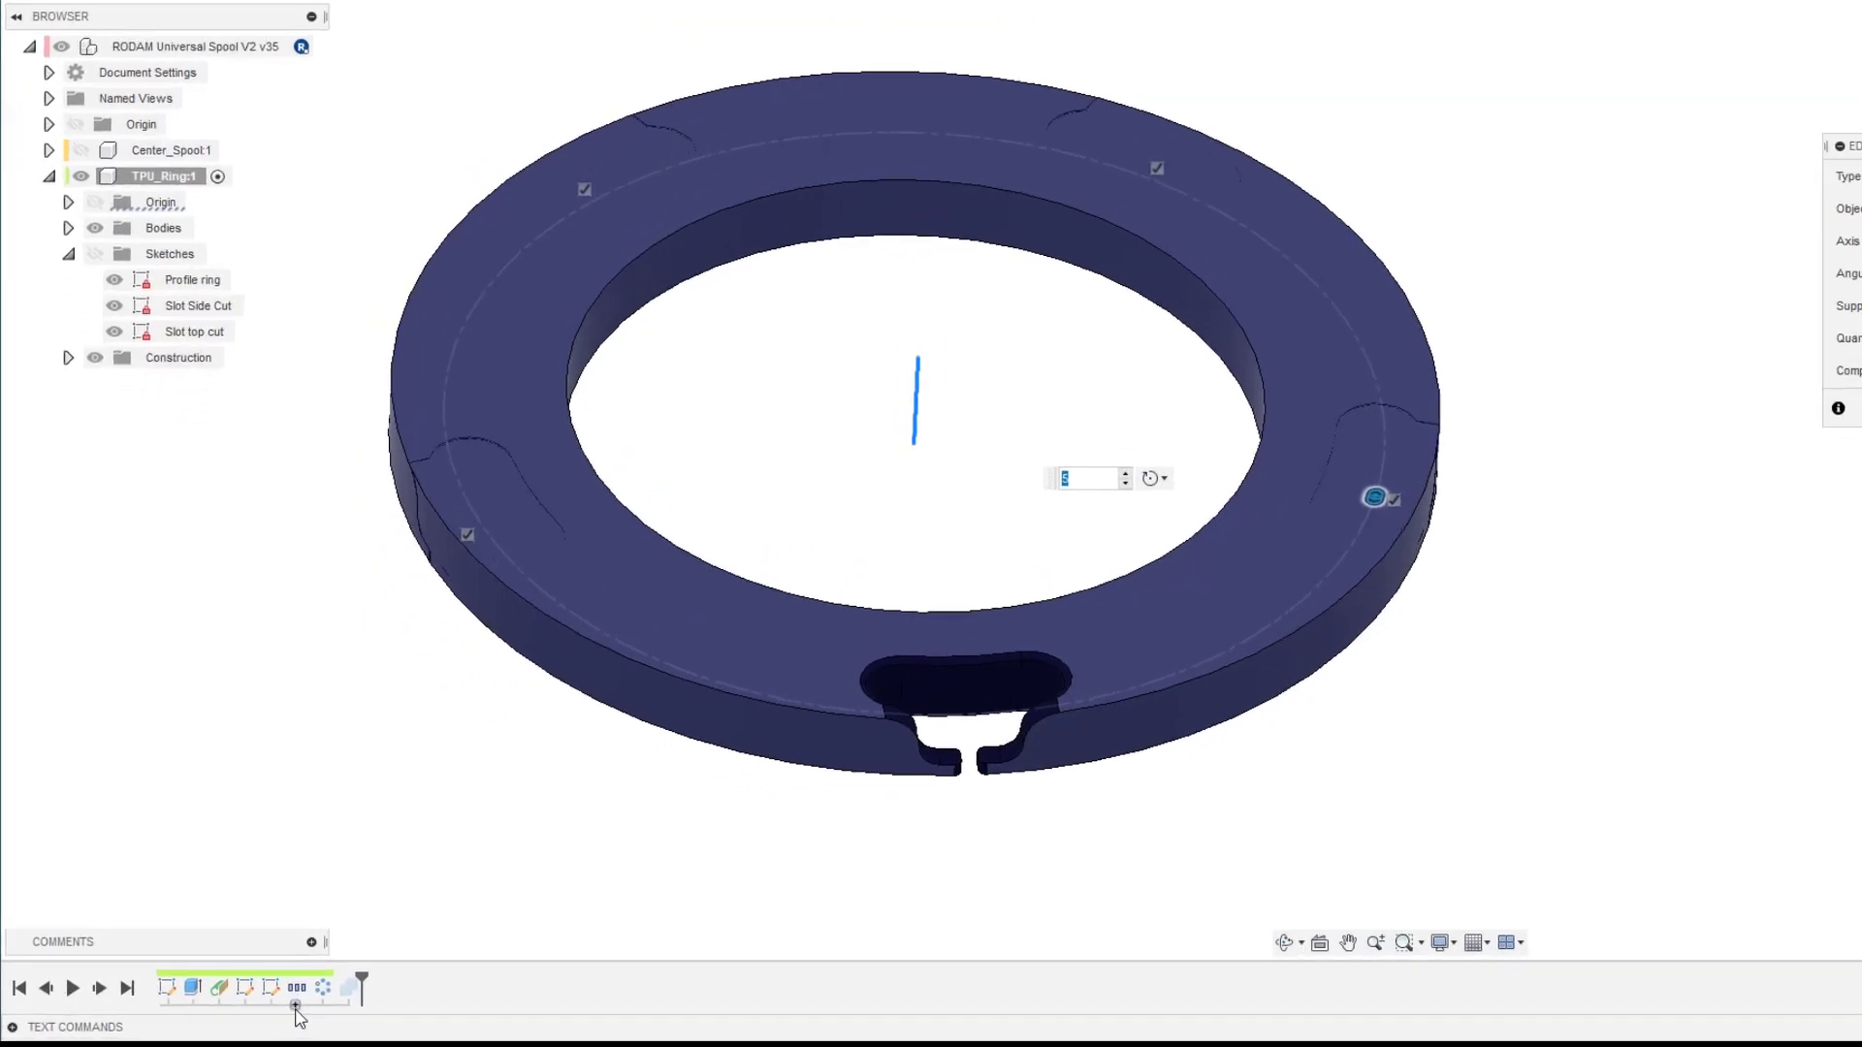
pyautogui.click(296, 988)
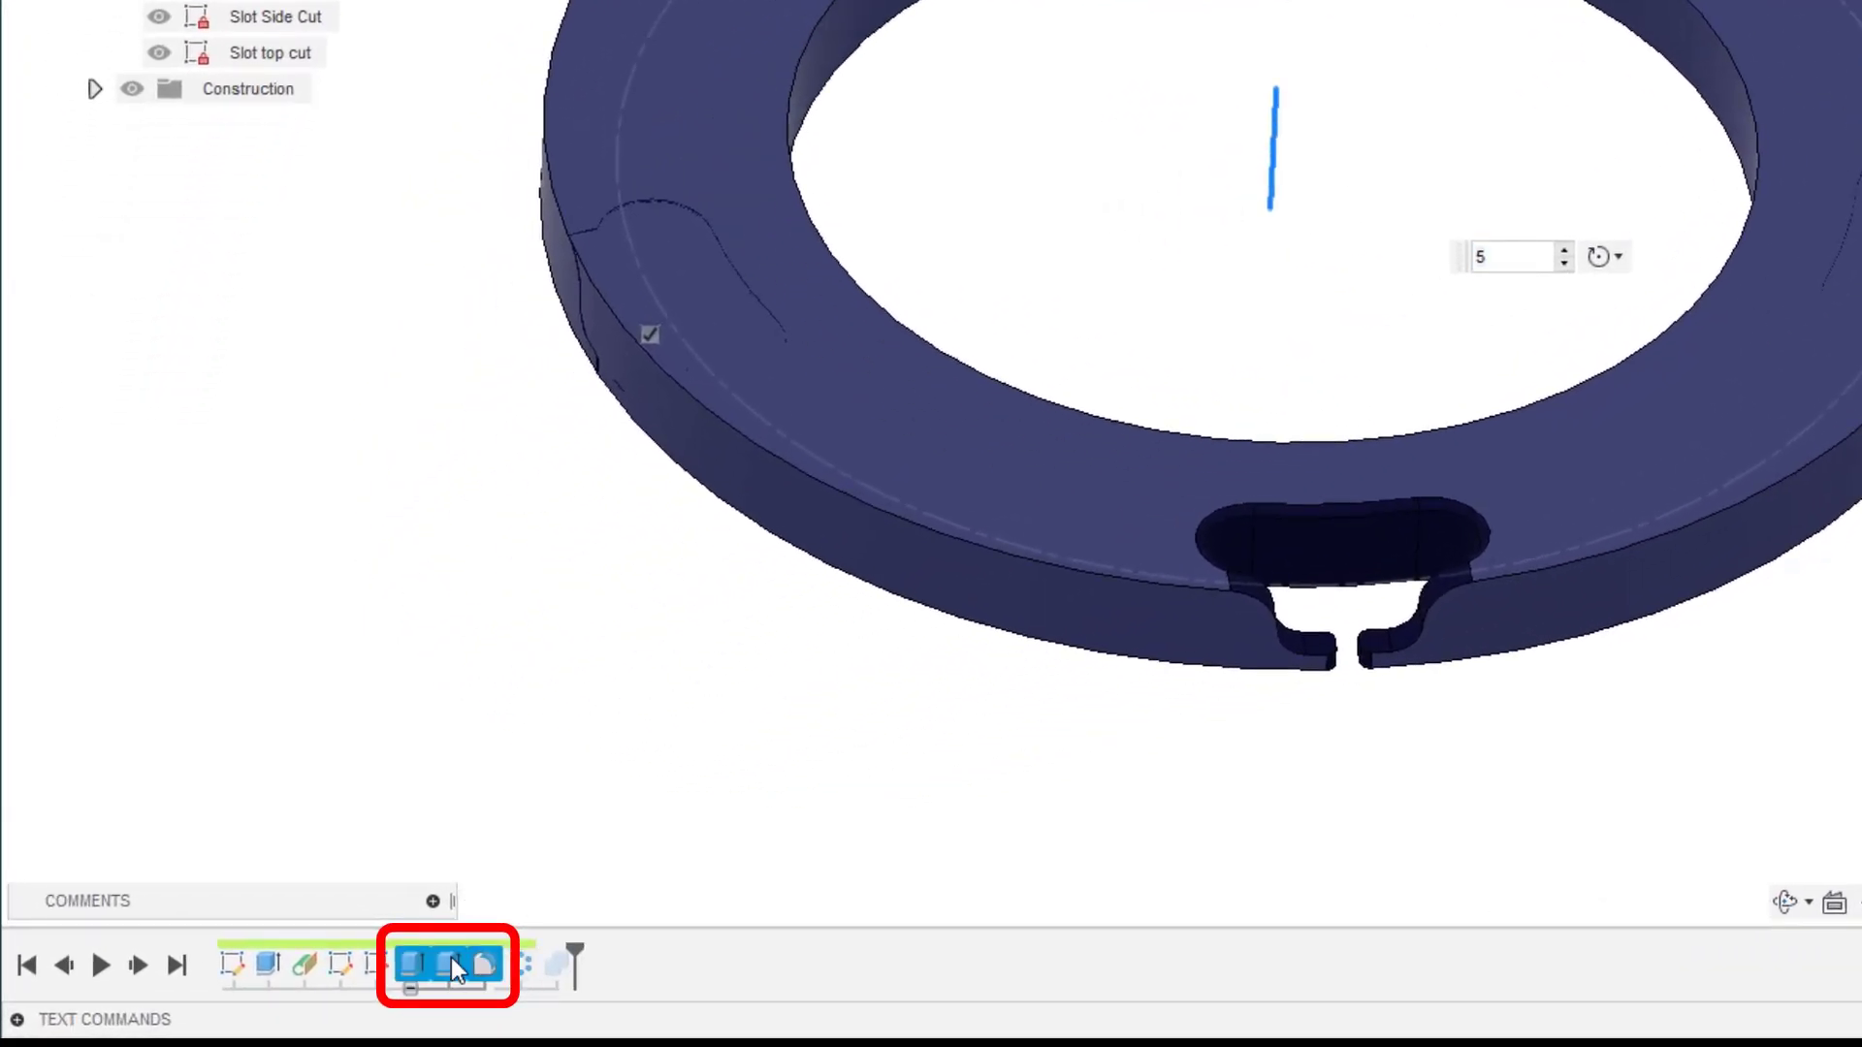
pyautogui.click(411, 988)
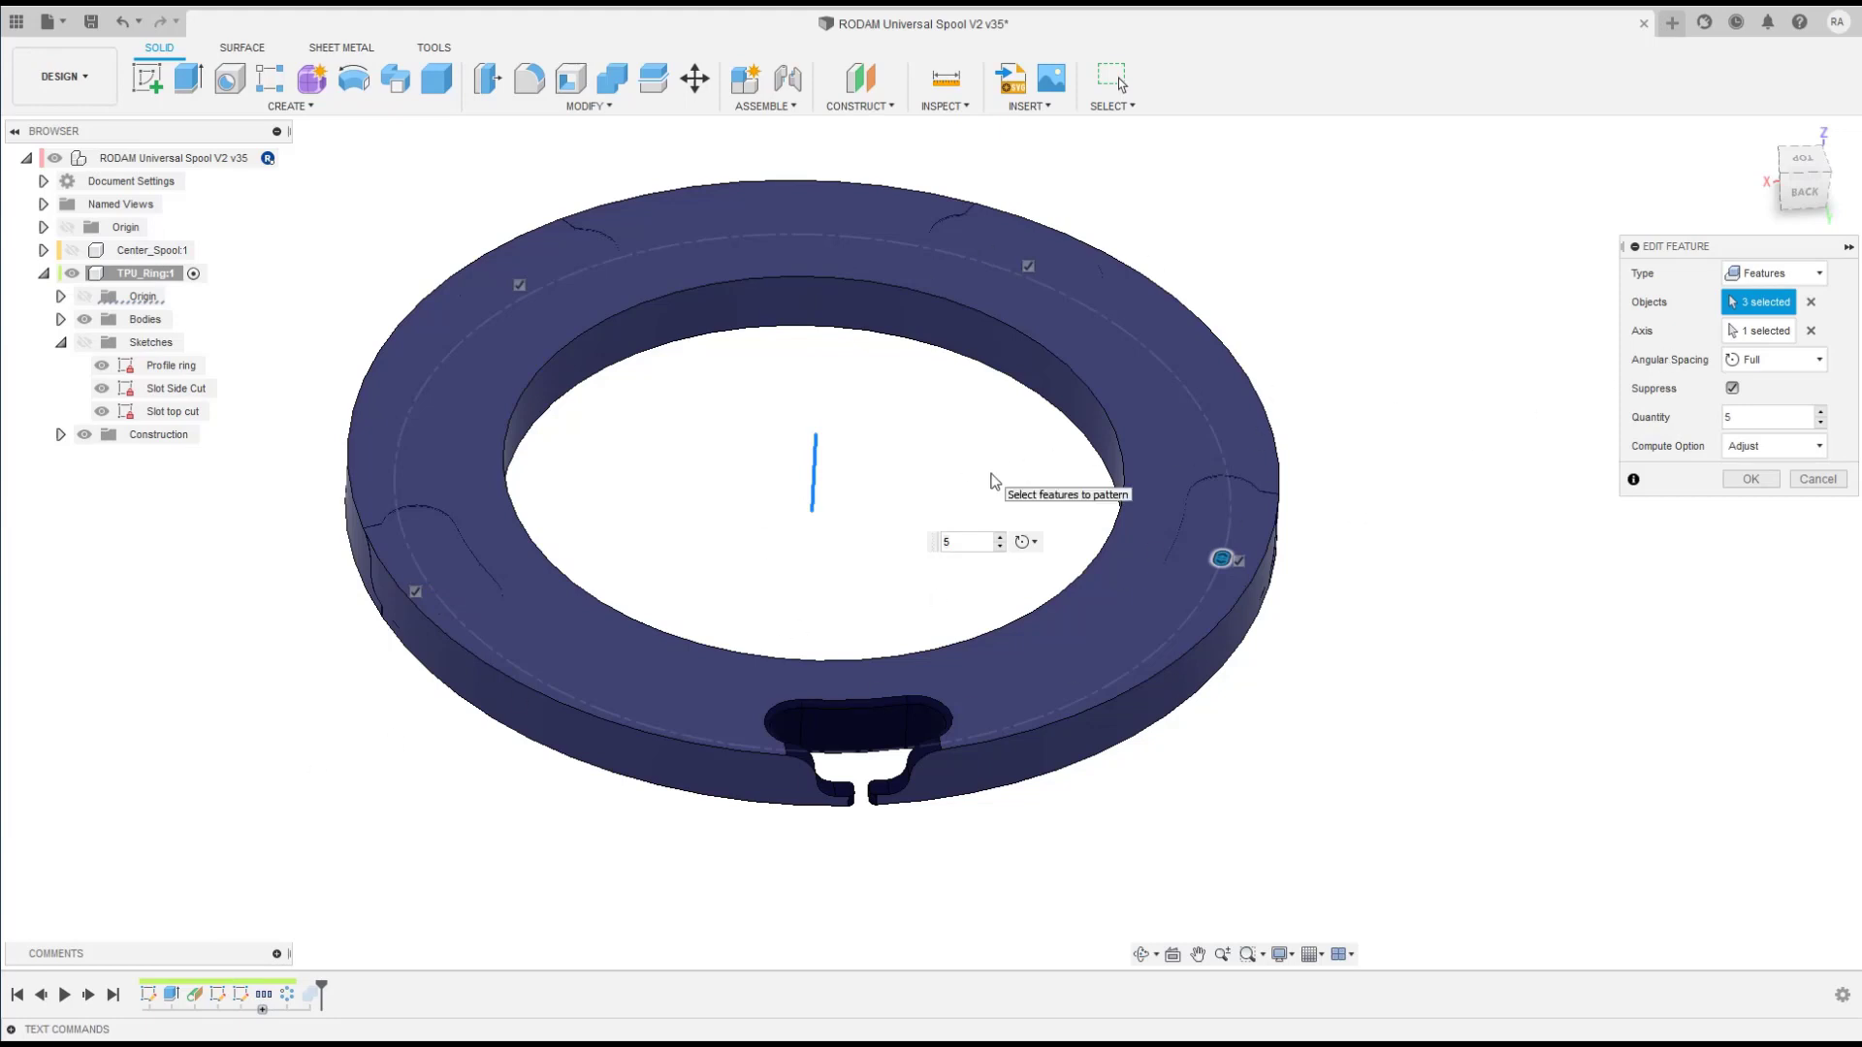
pyautogui.click(1815, 479)
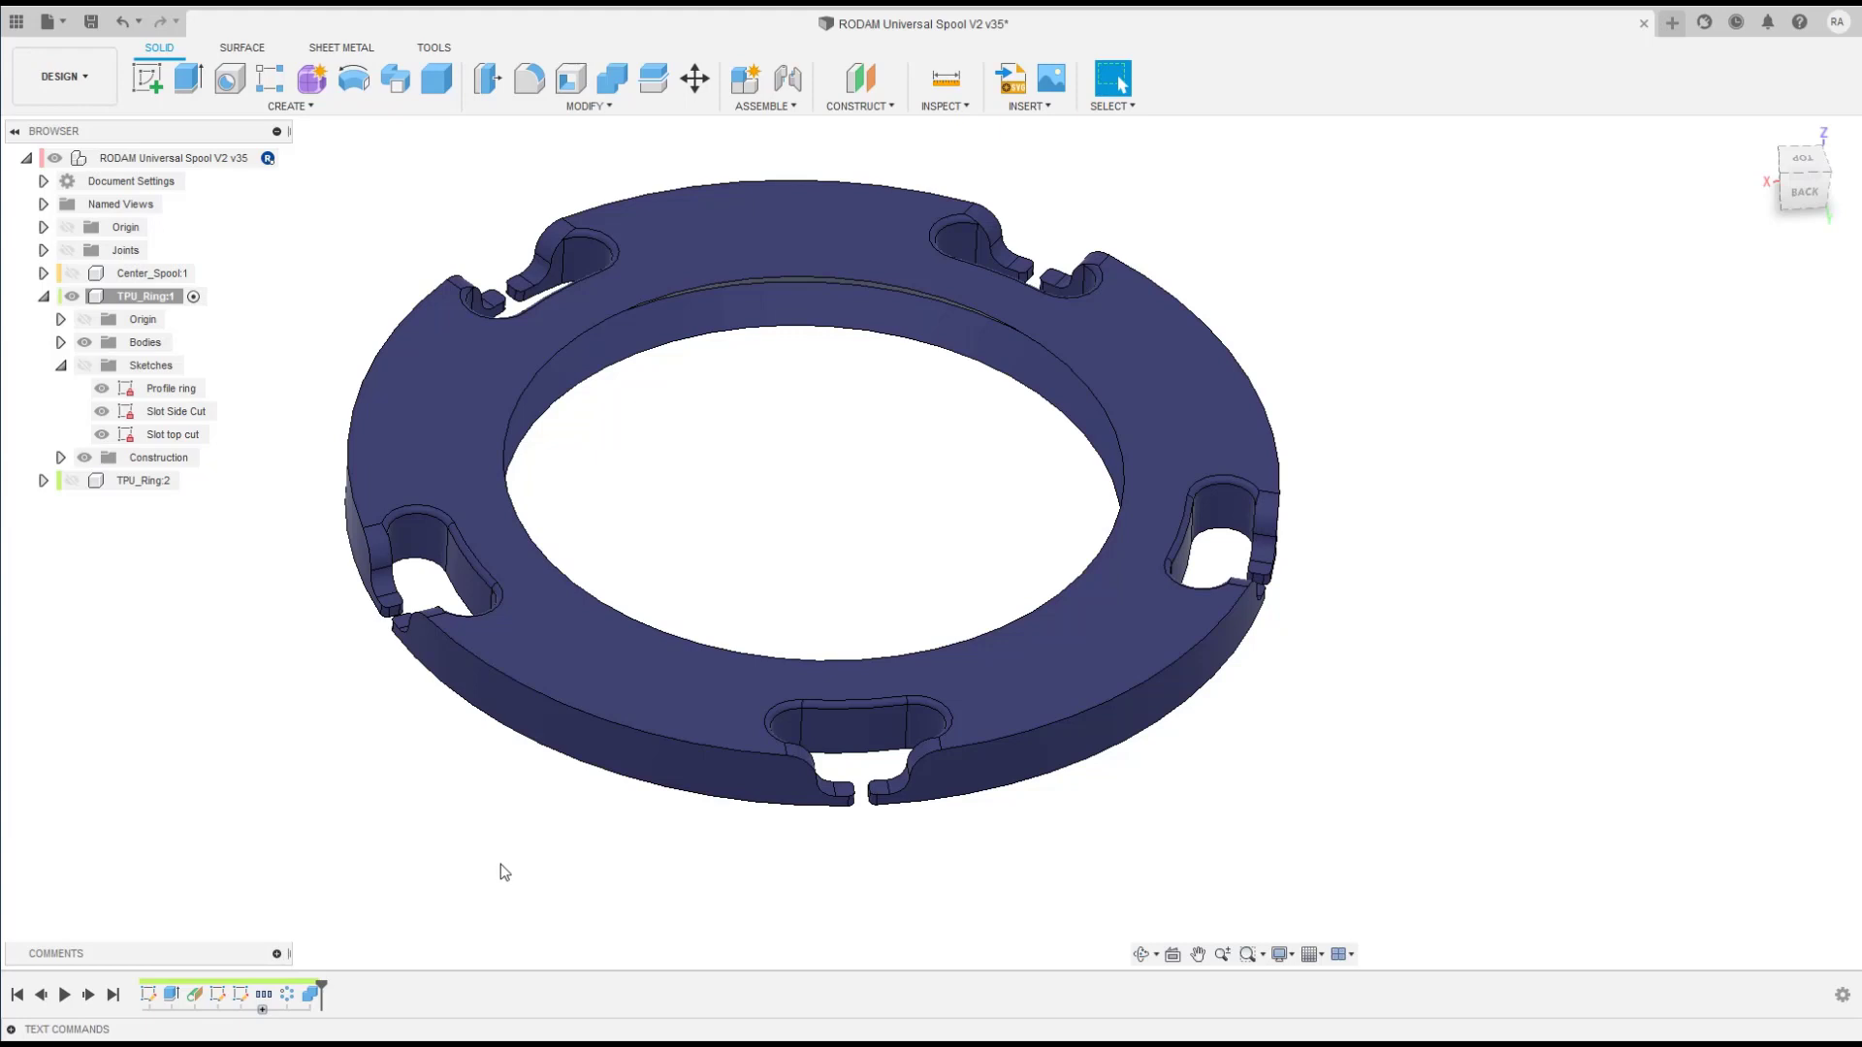
# Step: Start a 3D Print export of the ring body, check the STL file name it proposes, and cancel the save
pyautogui.scroll(-2, 240, 739)
pyautogui.scroll(2, 242, 745)
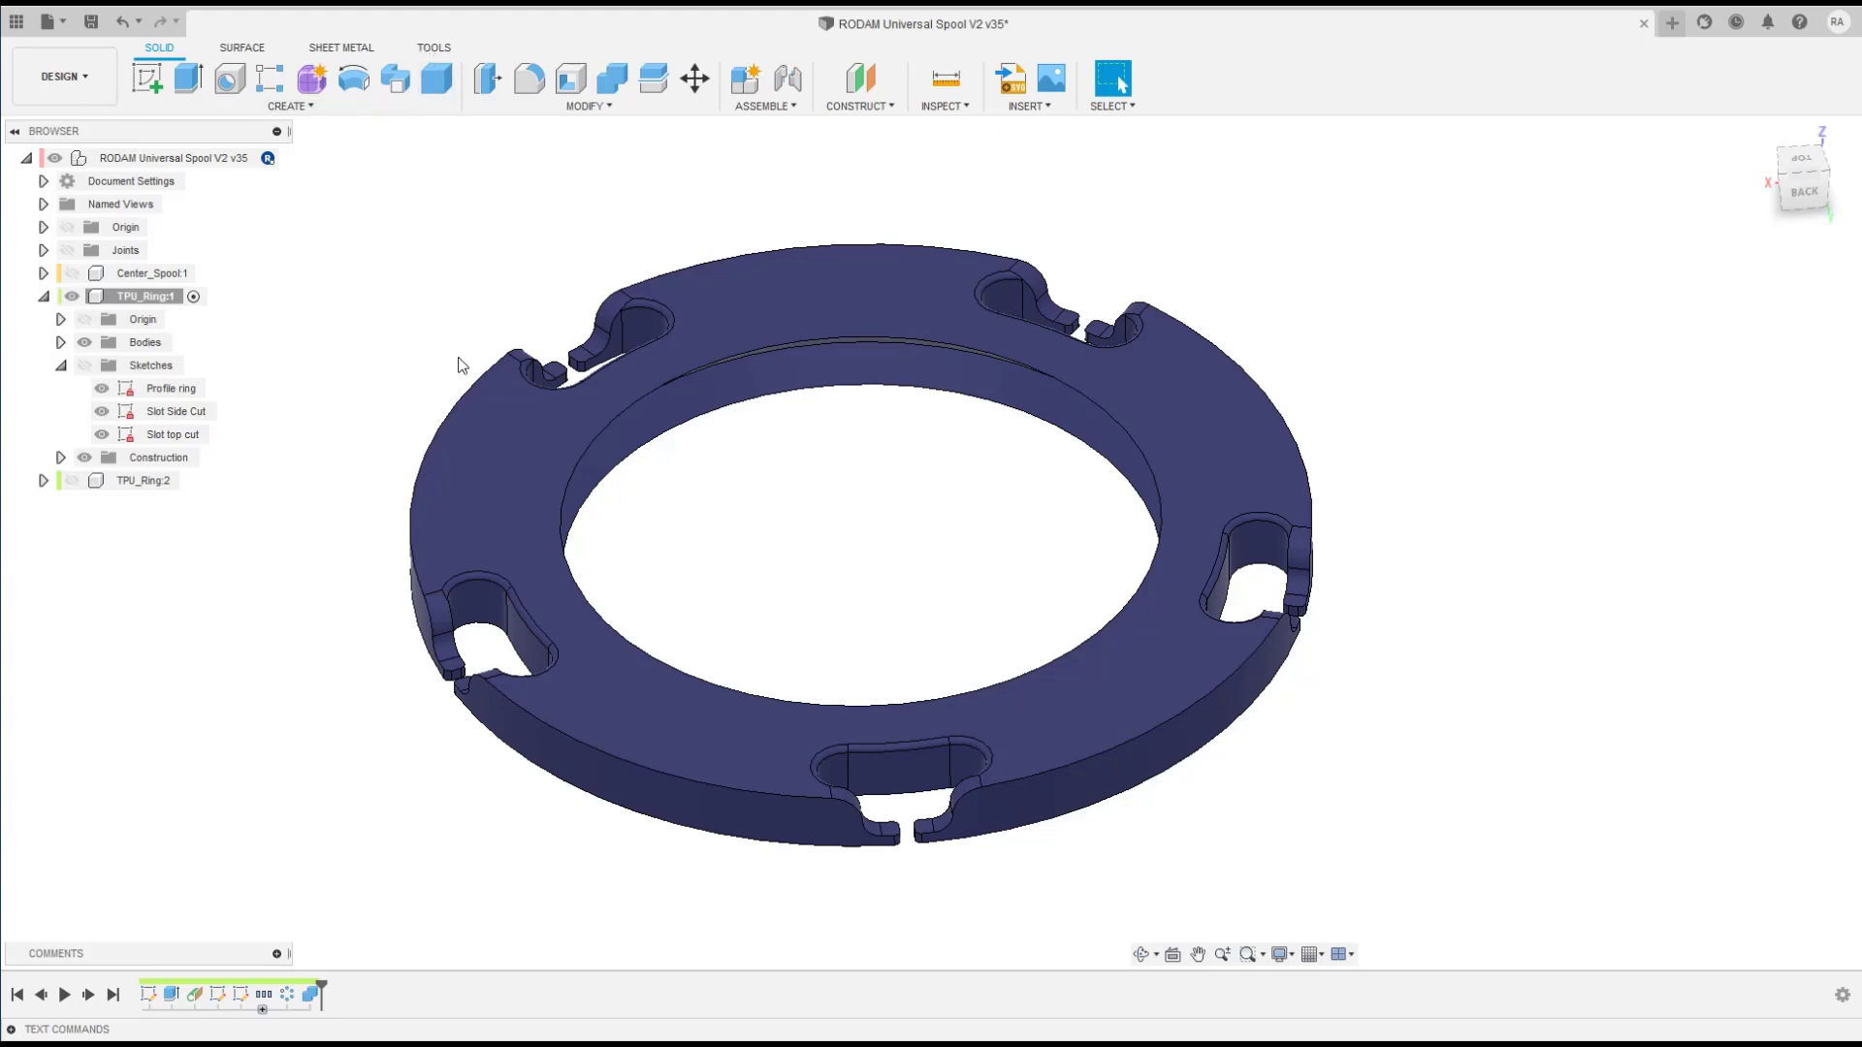
pyautogui.press('s')
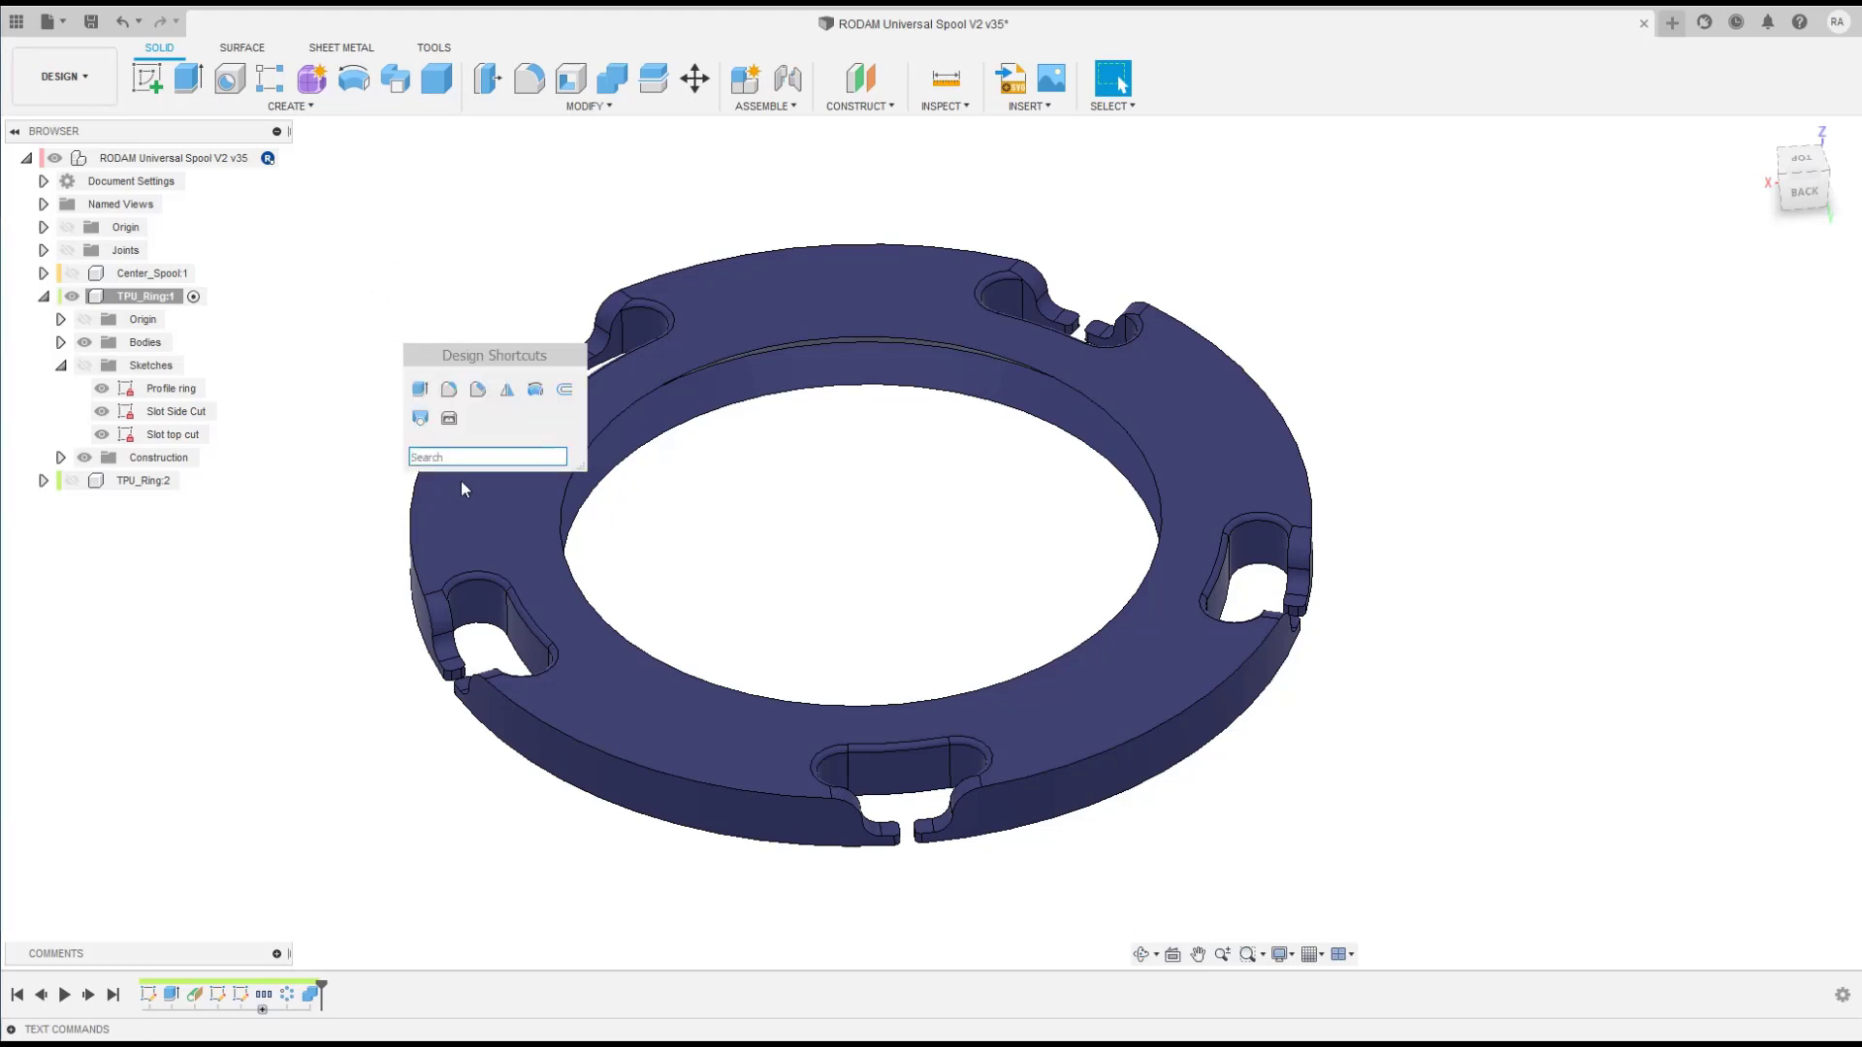
pyautogui.click(449, 419)
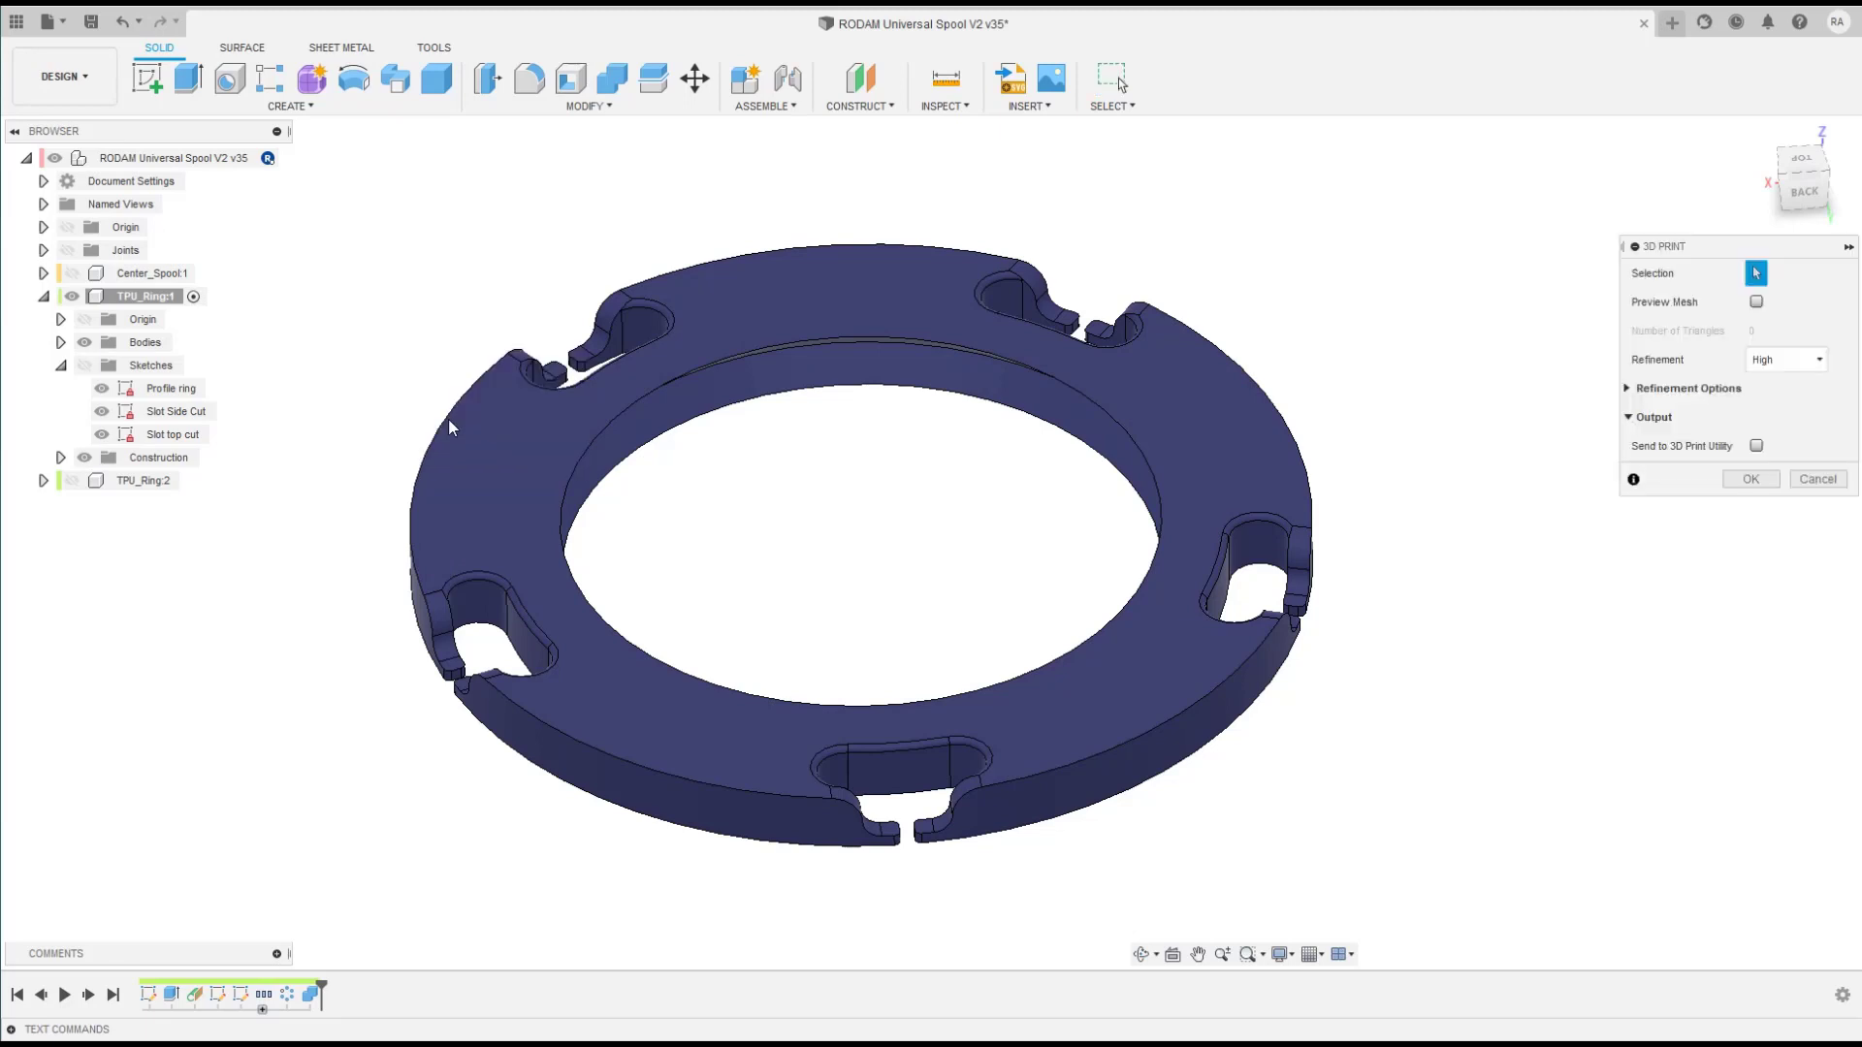
pyautogui.click(495, 493)
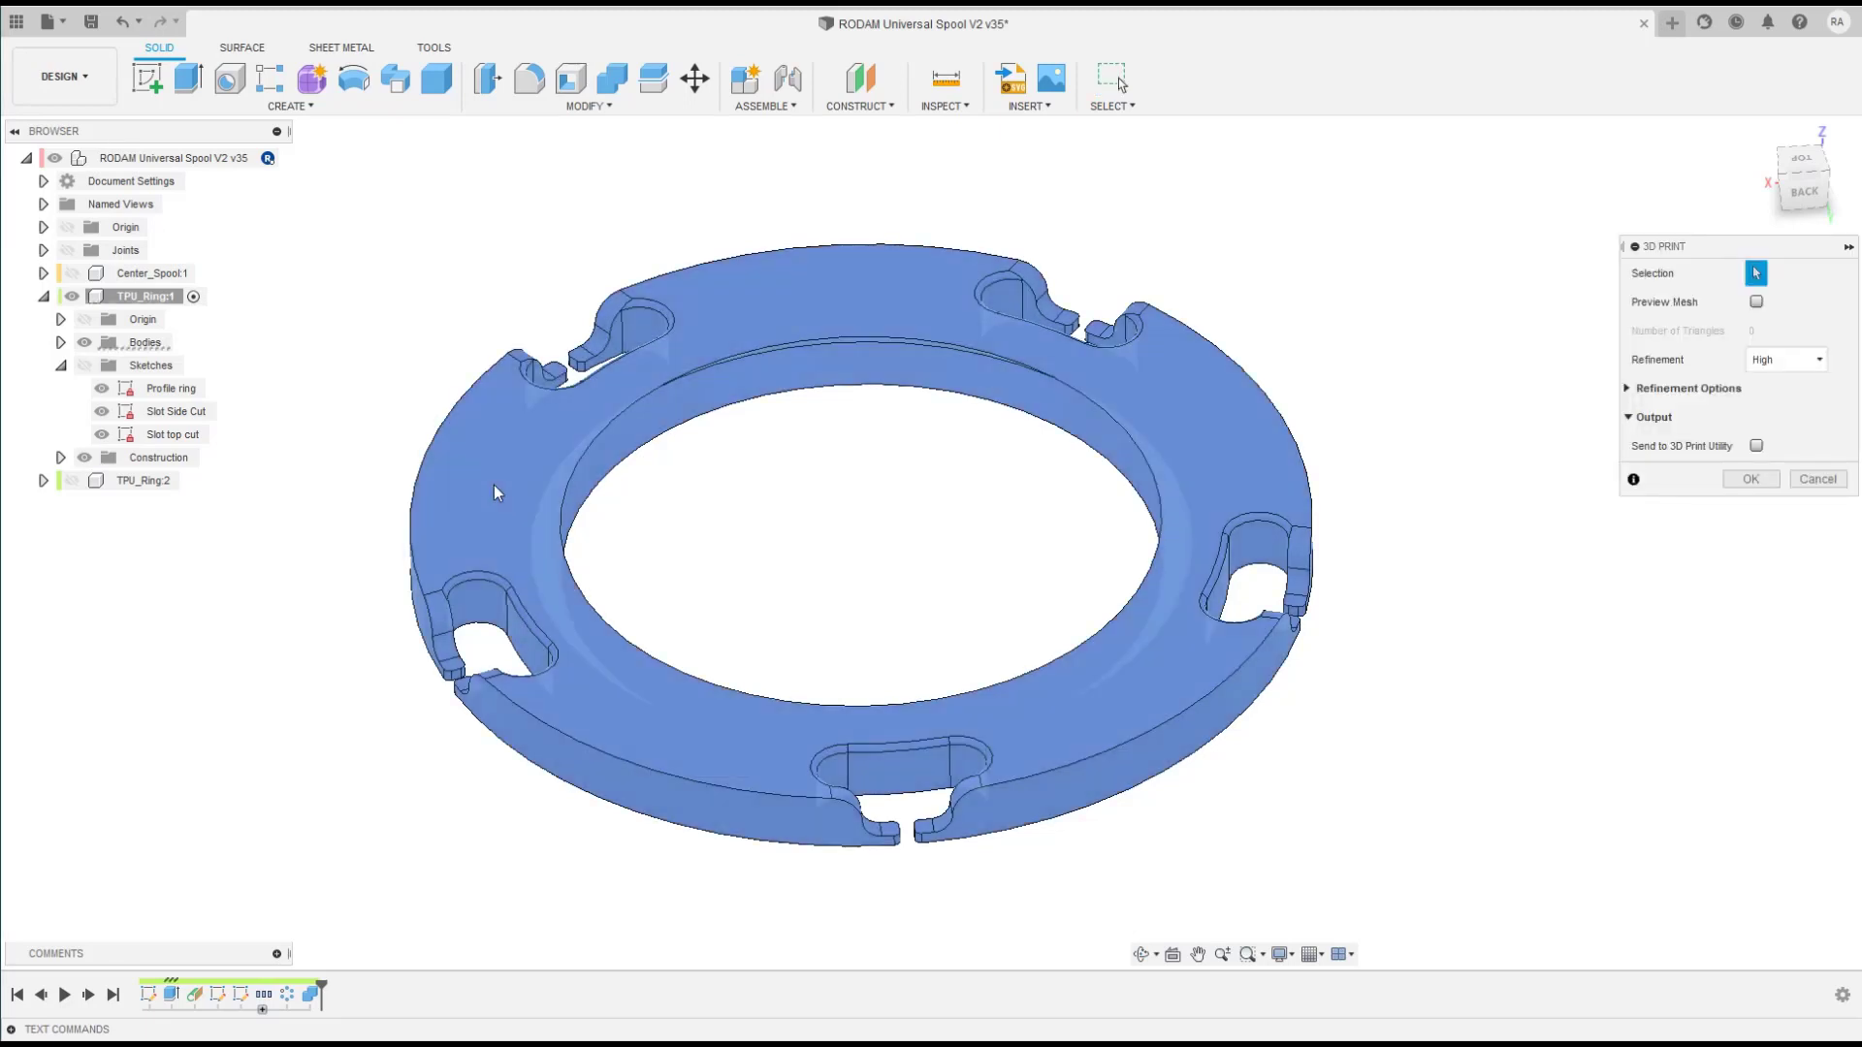
pyautogui.click(1750, 480)
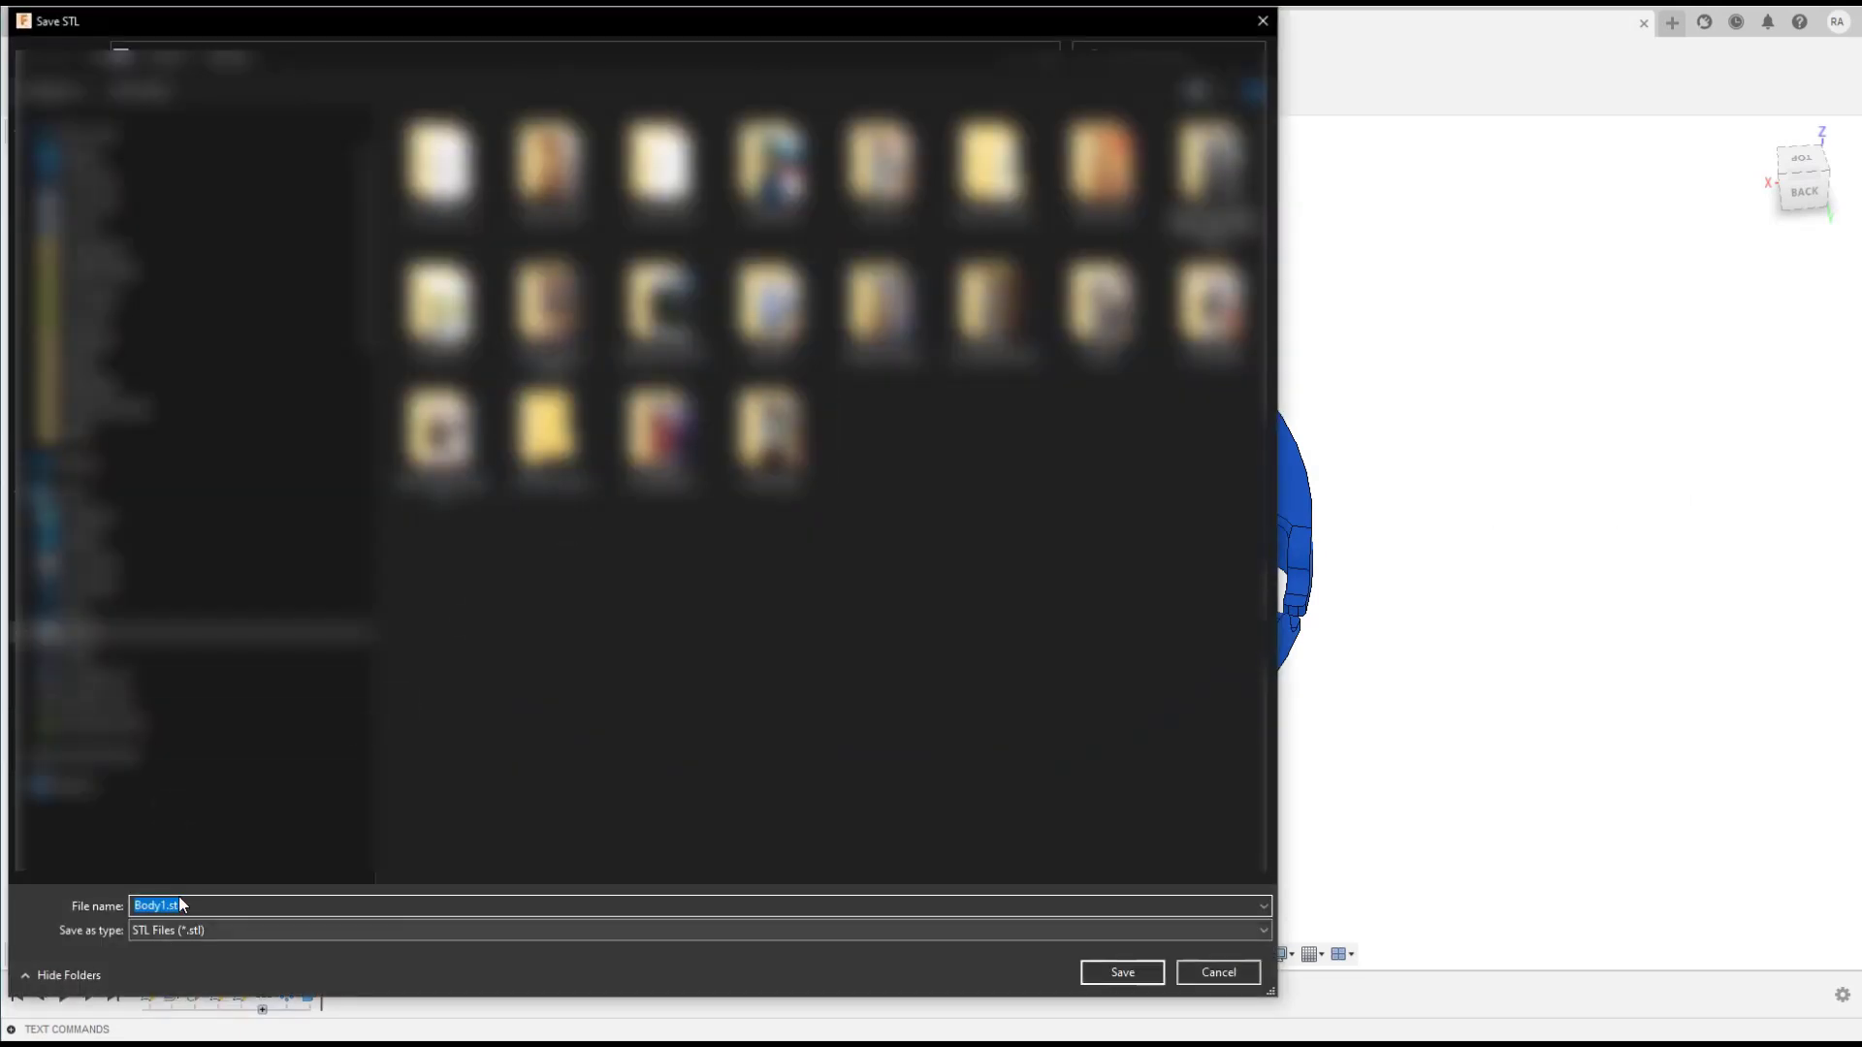
pyautogui.click(1219, 973)
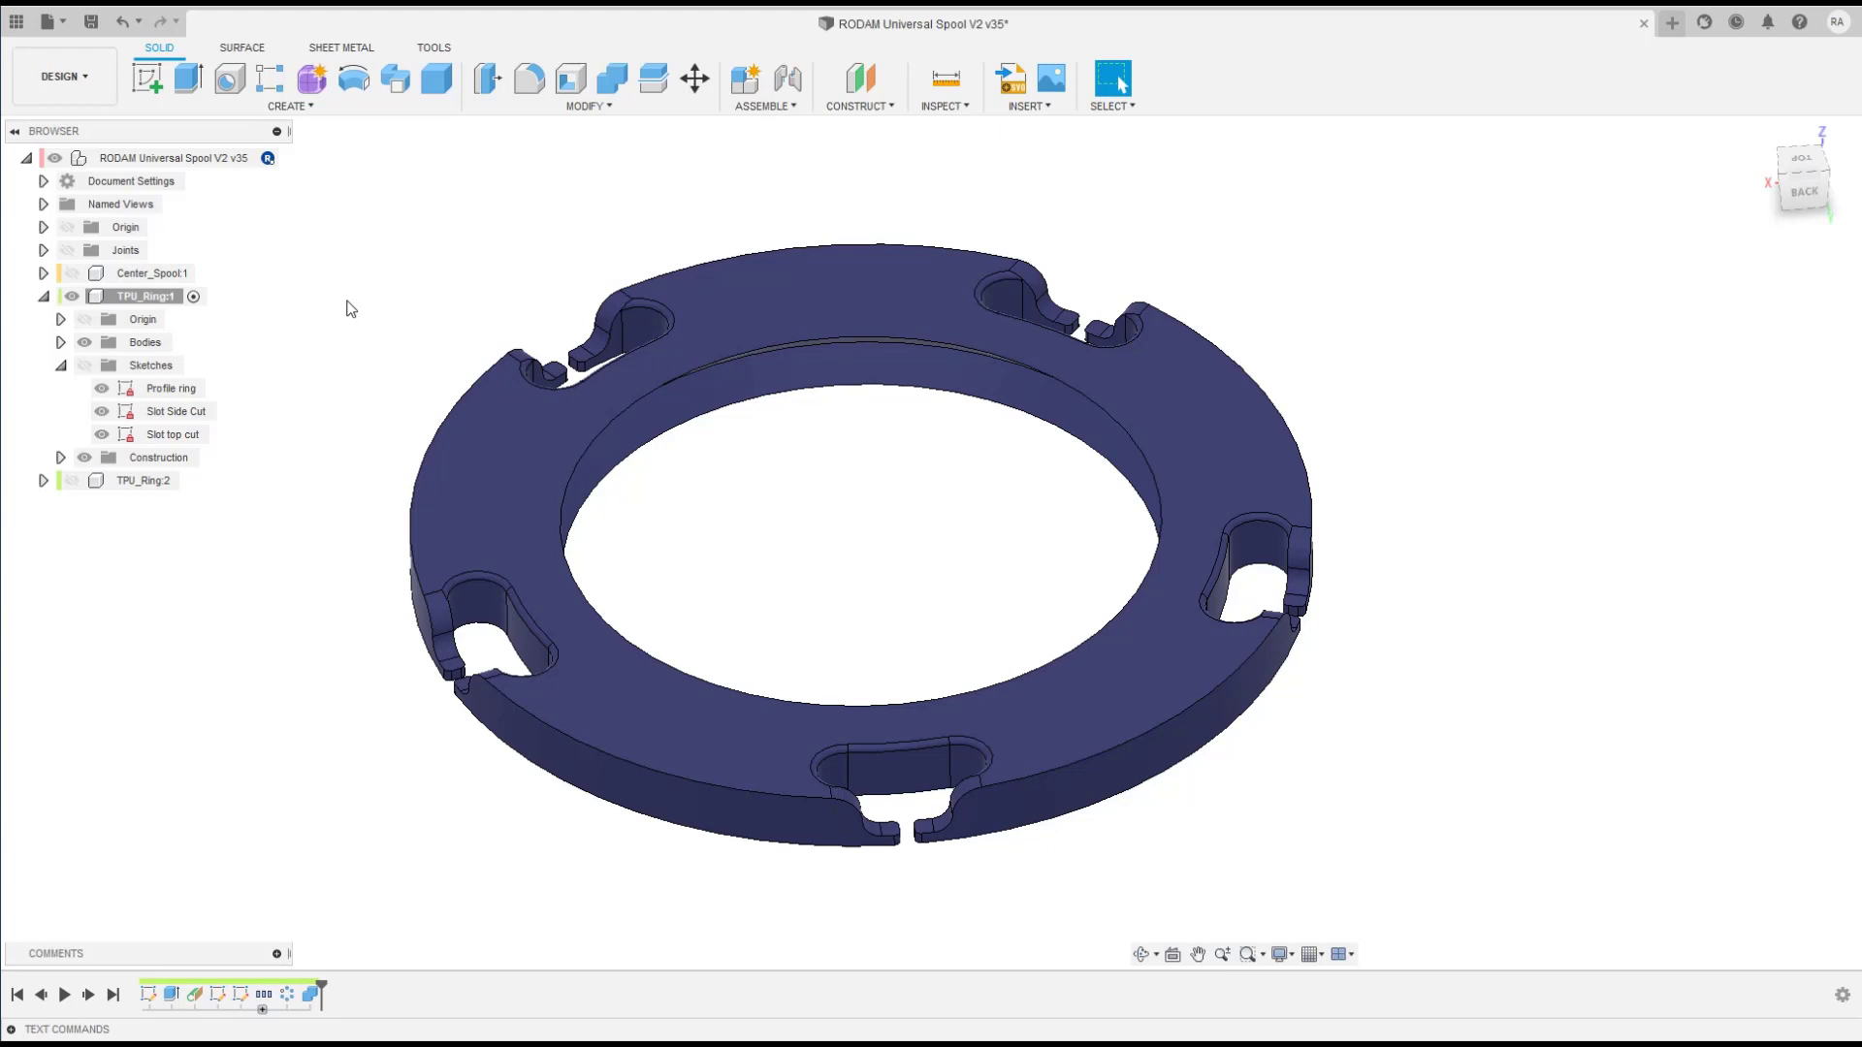
# Step: Rename the TPU_Ring:1 component's body from Body1 to TPU_Ring so it matches the component name
pyautogui.click(60, 344)
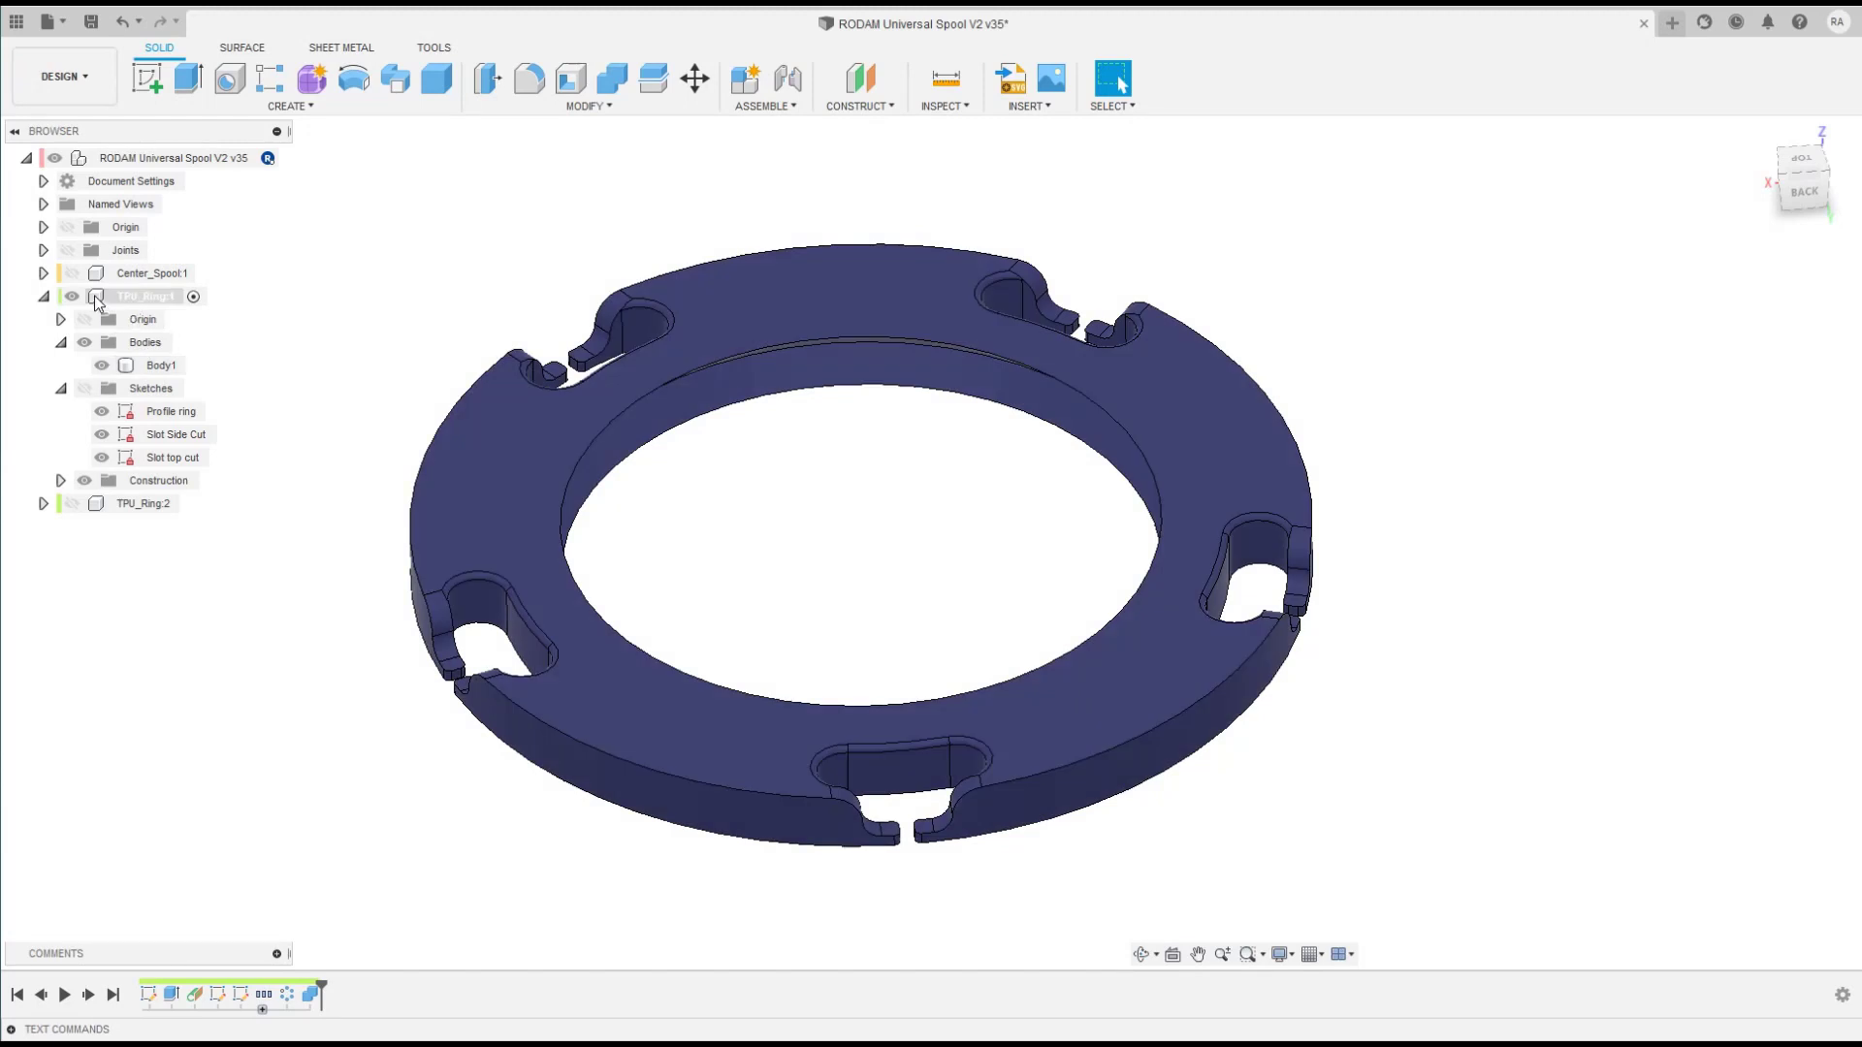
pyautogui.click(101, 299)
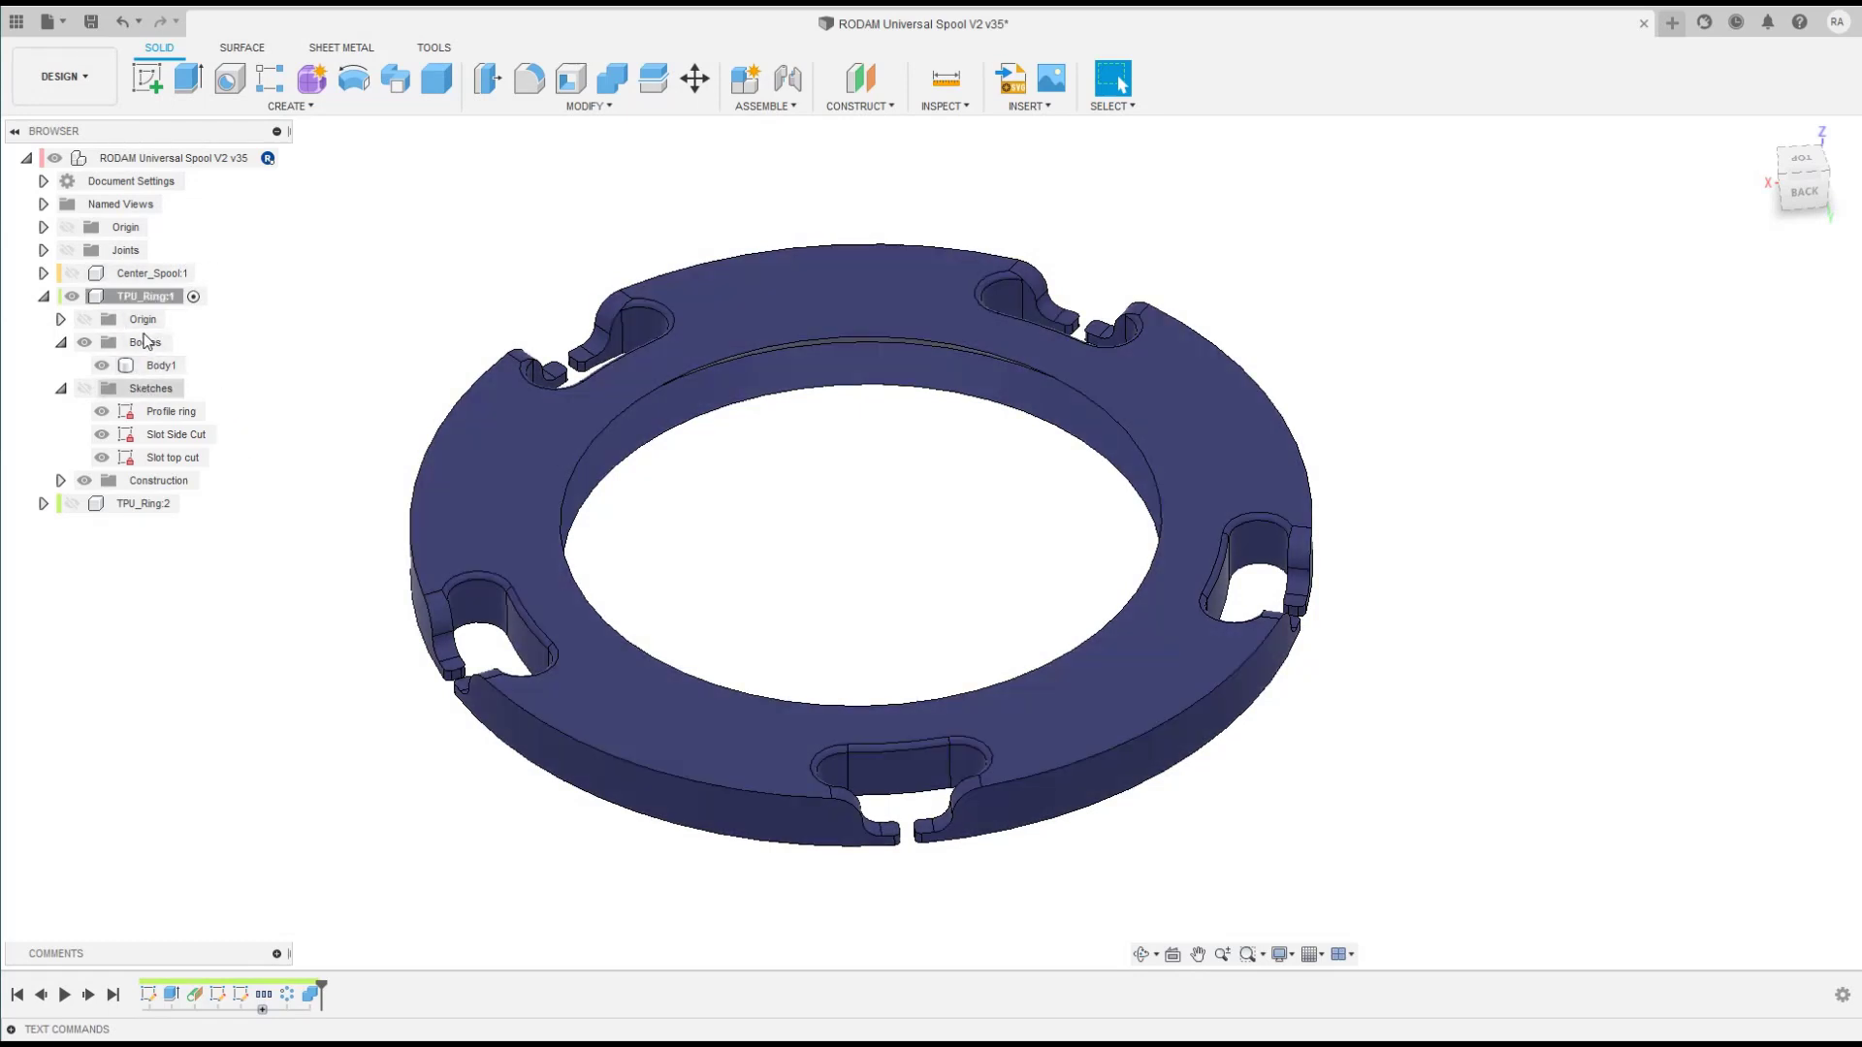
pyautogui.click(127, 299)
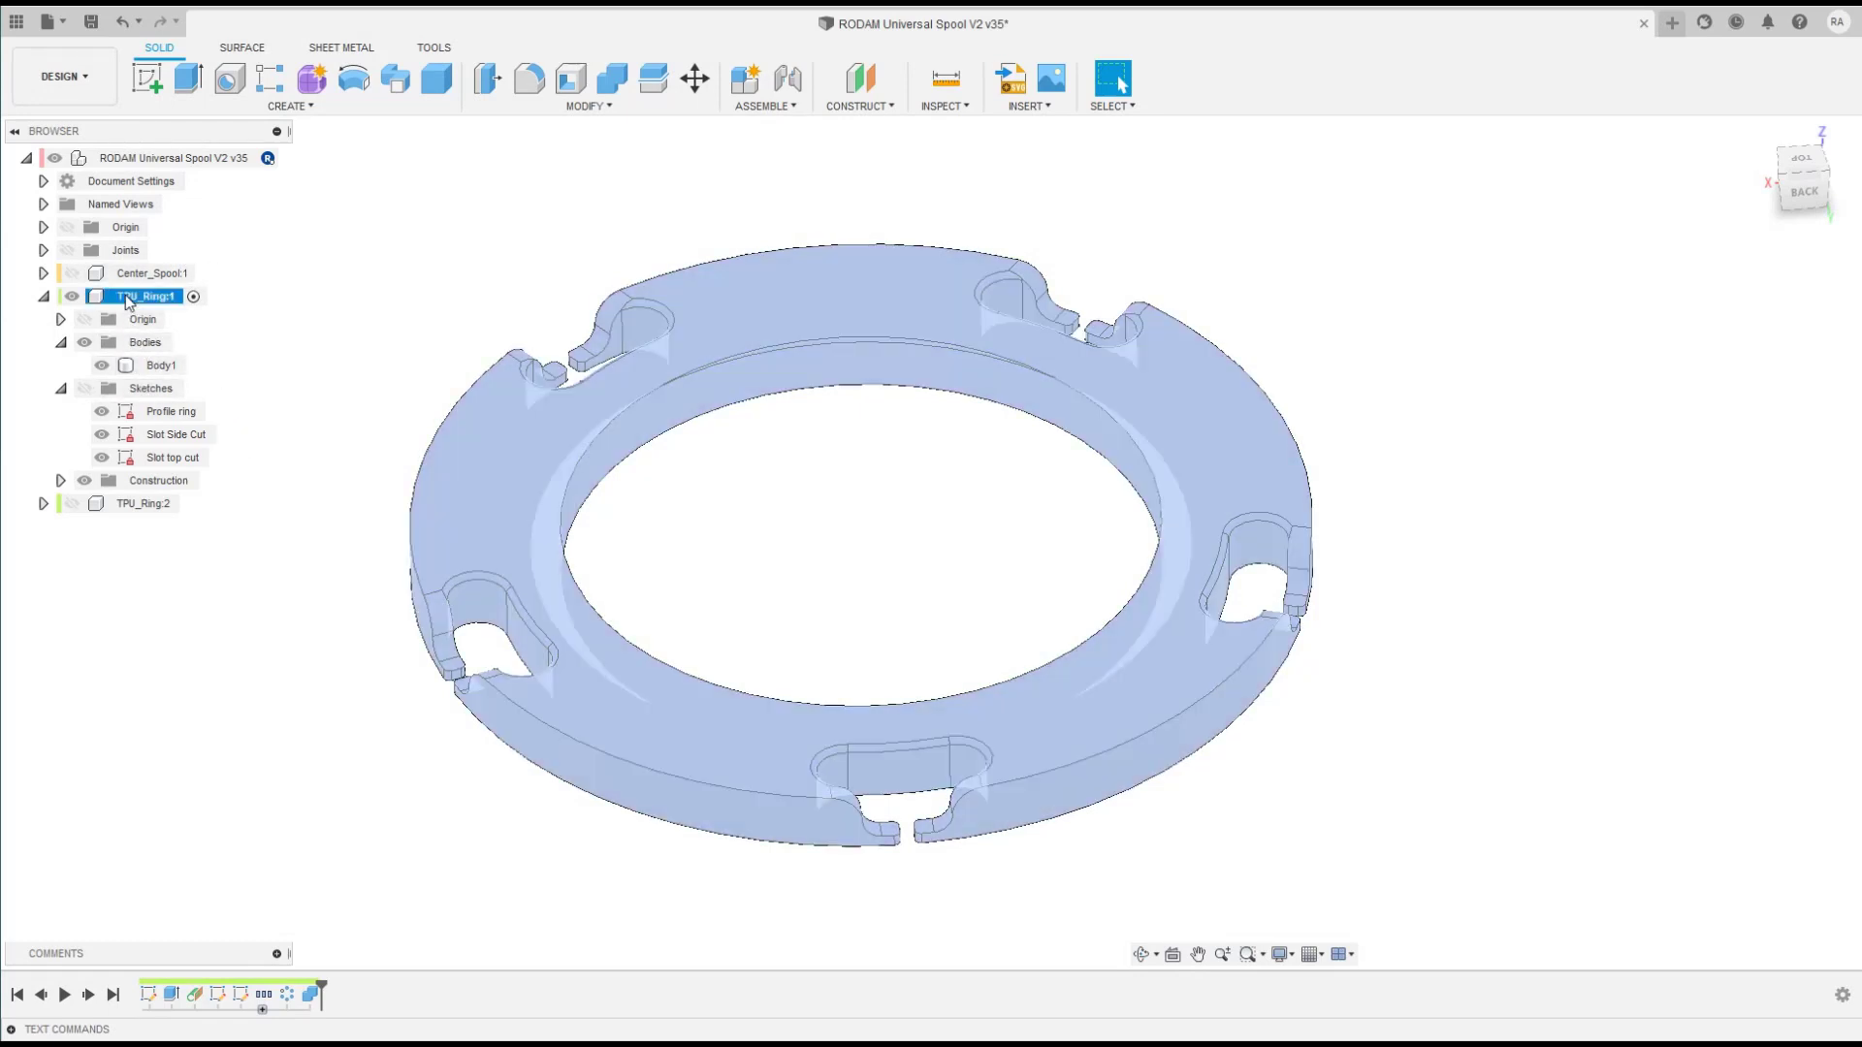
pyautogui.click(127, 299)
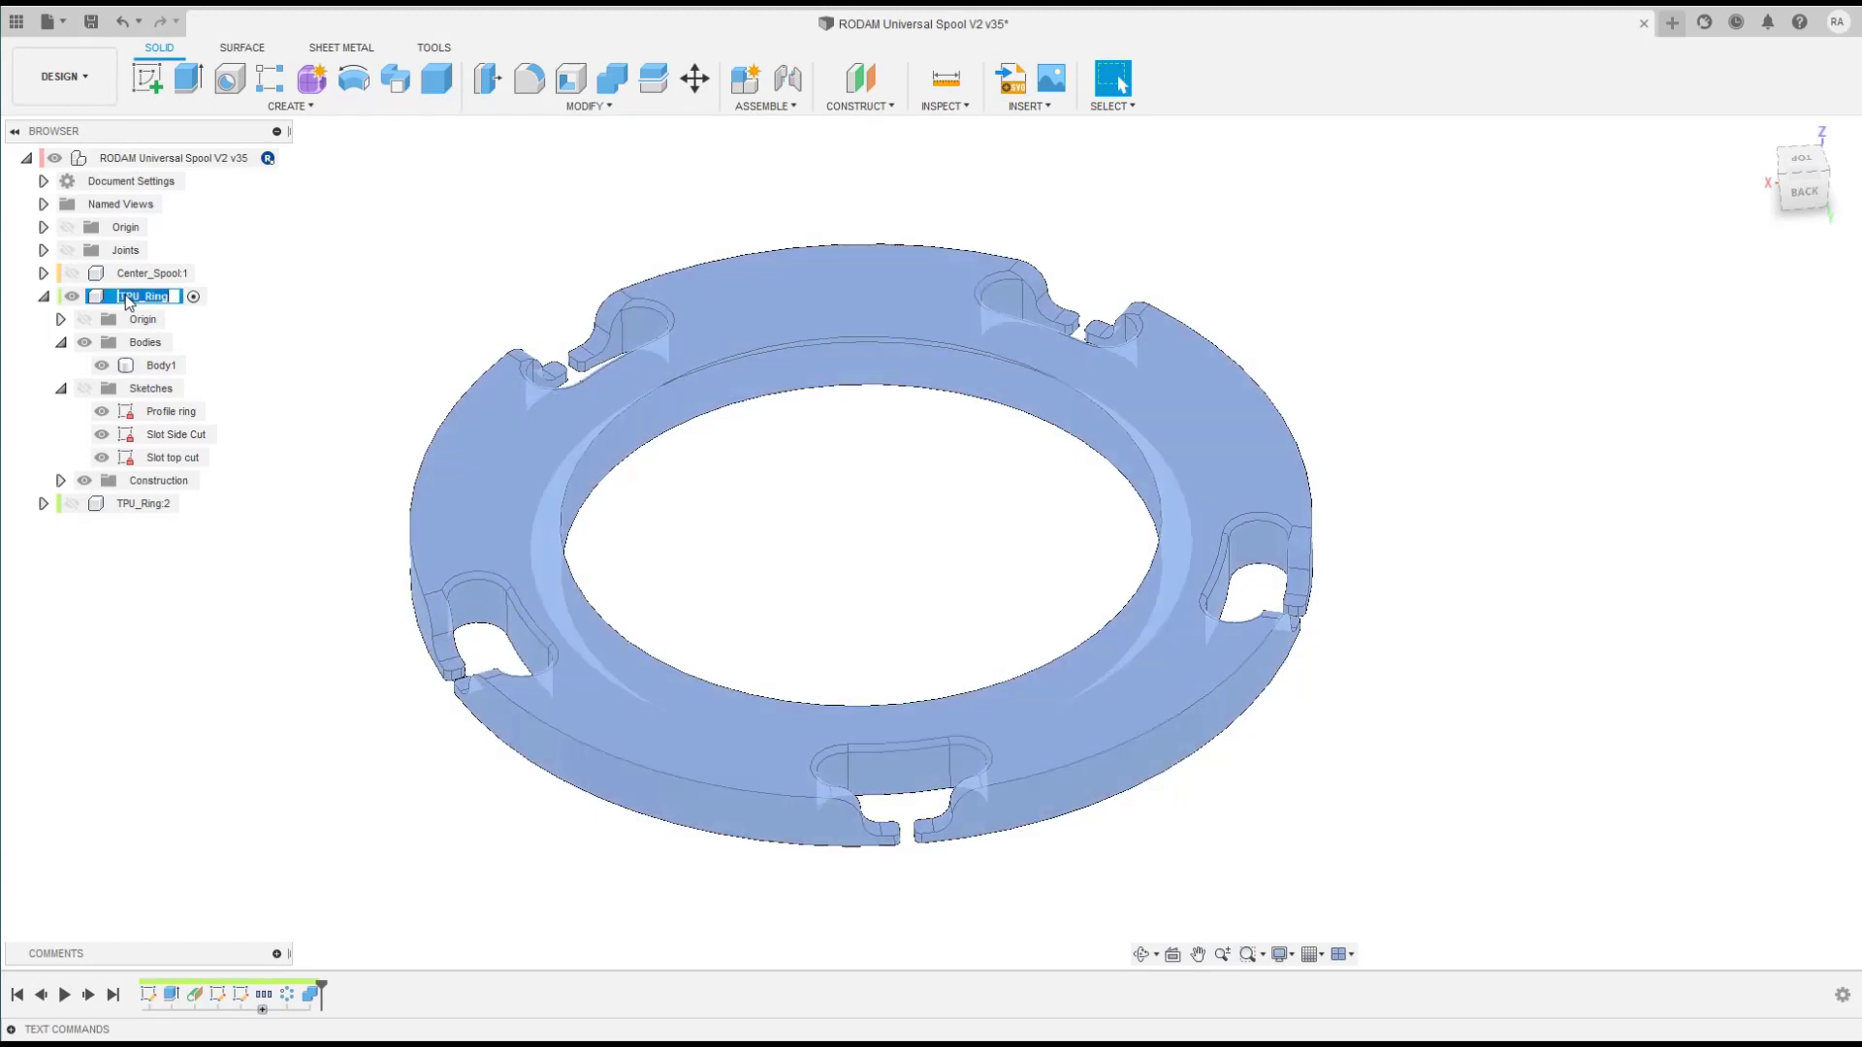
pyautogui.click(165, 369)
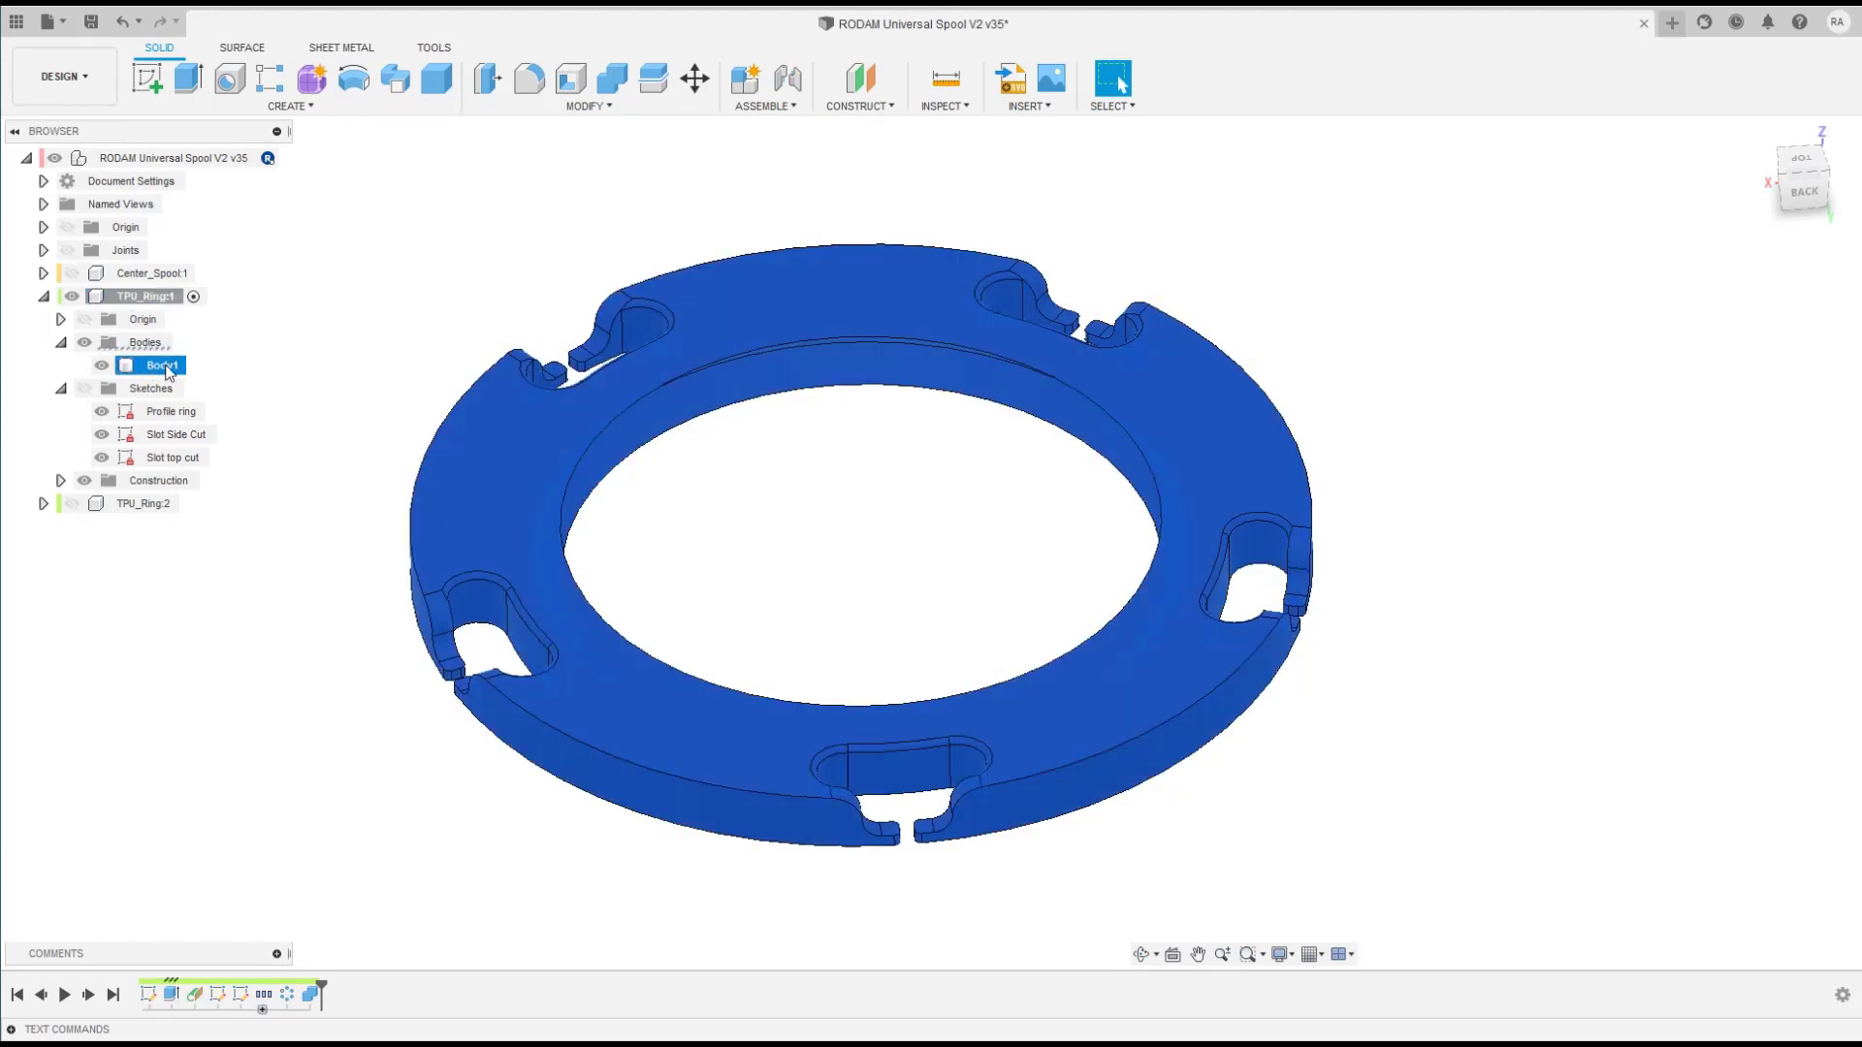
pyautogui.click(165, 367)
pyautogui.write('TPU_Ring')
pyautogui.press('Return')
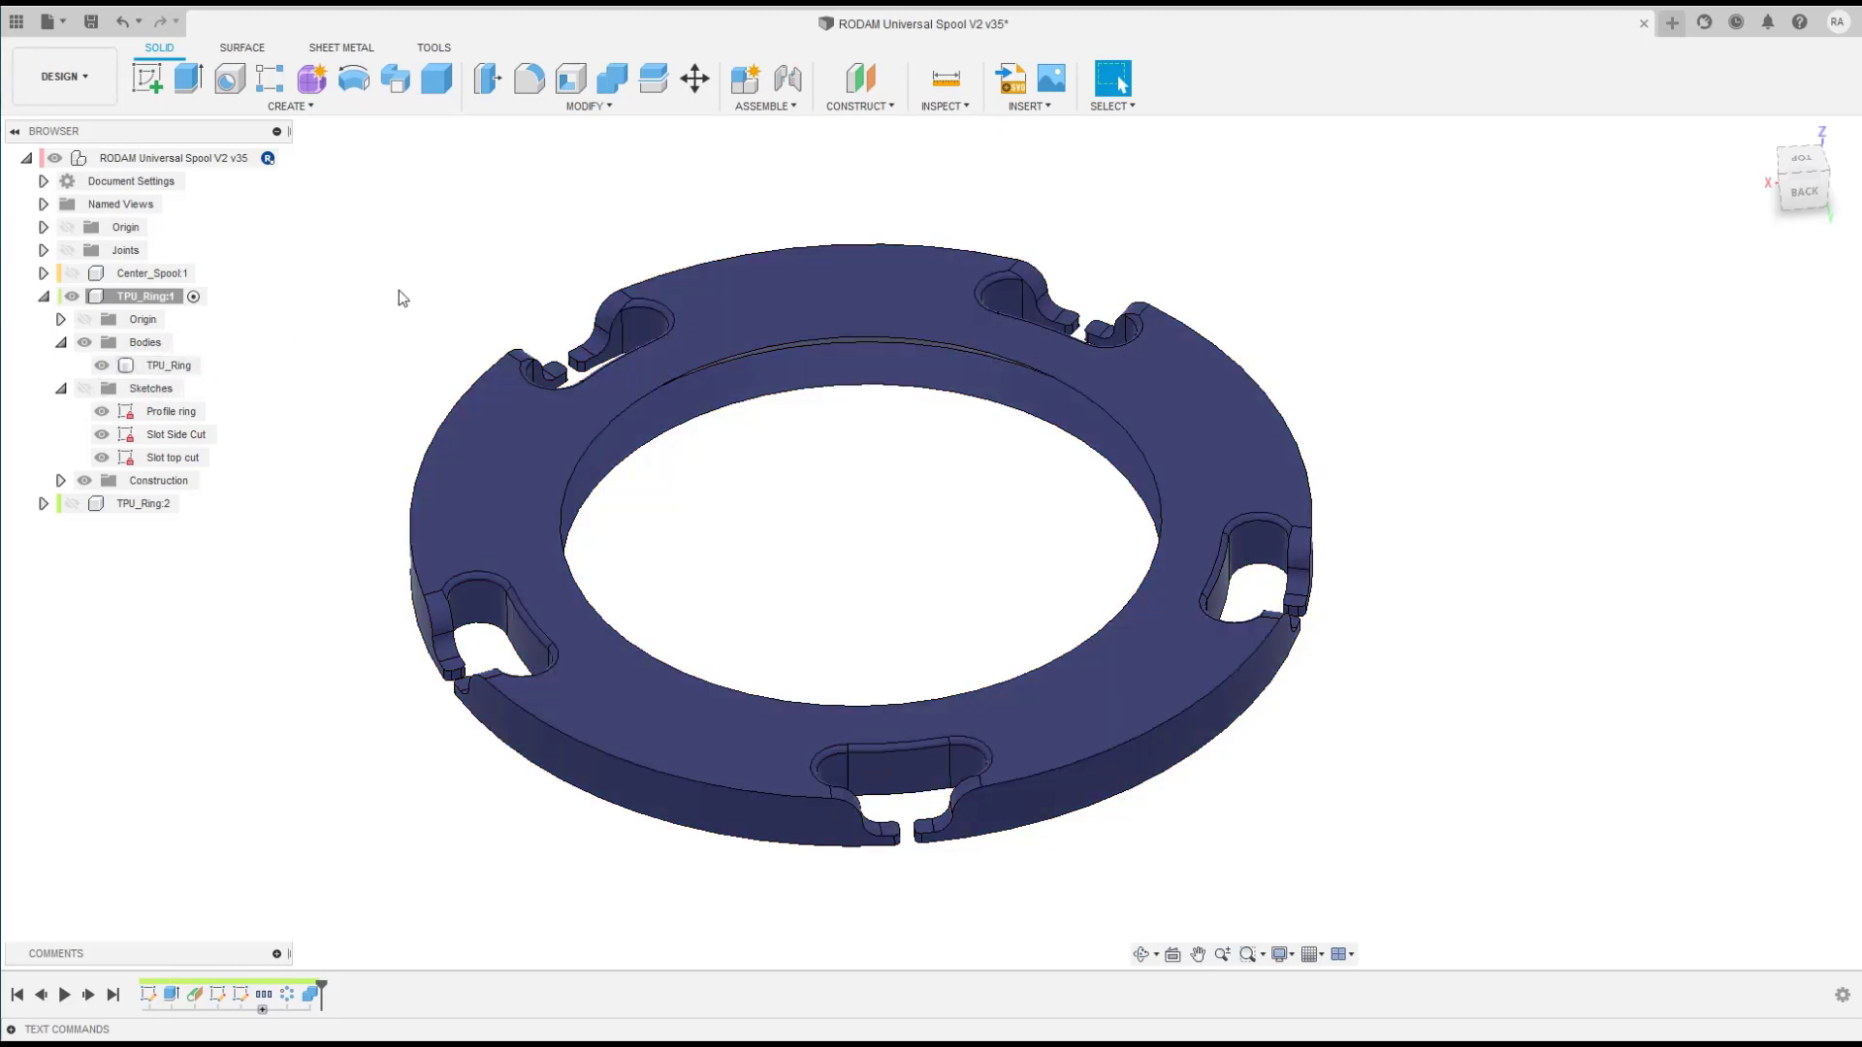
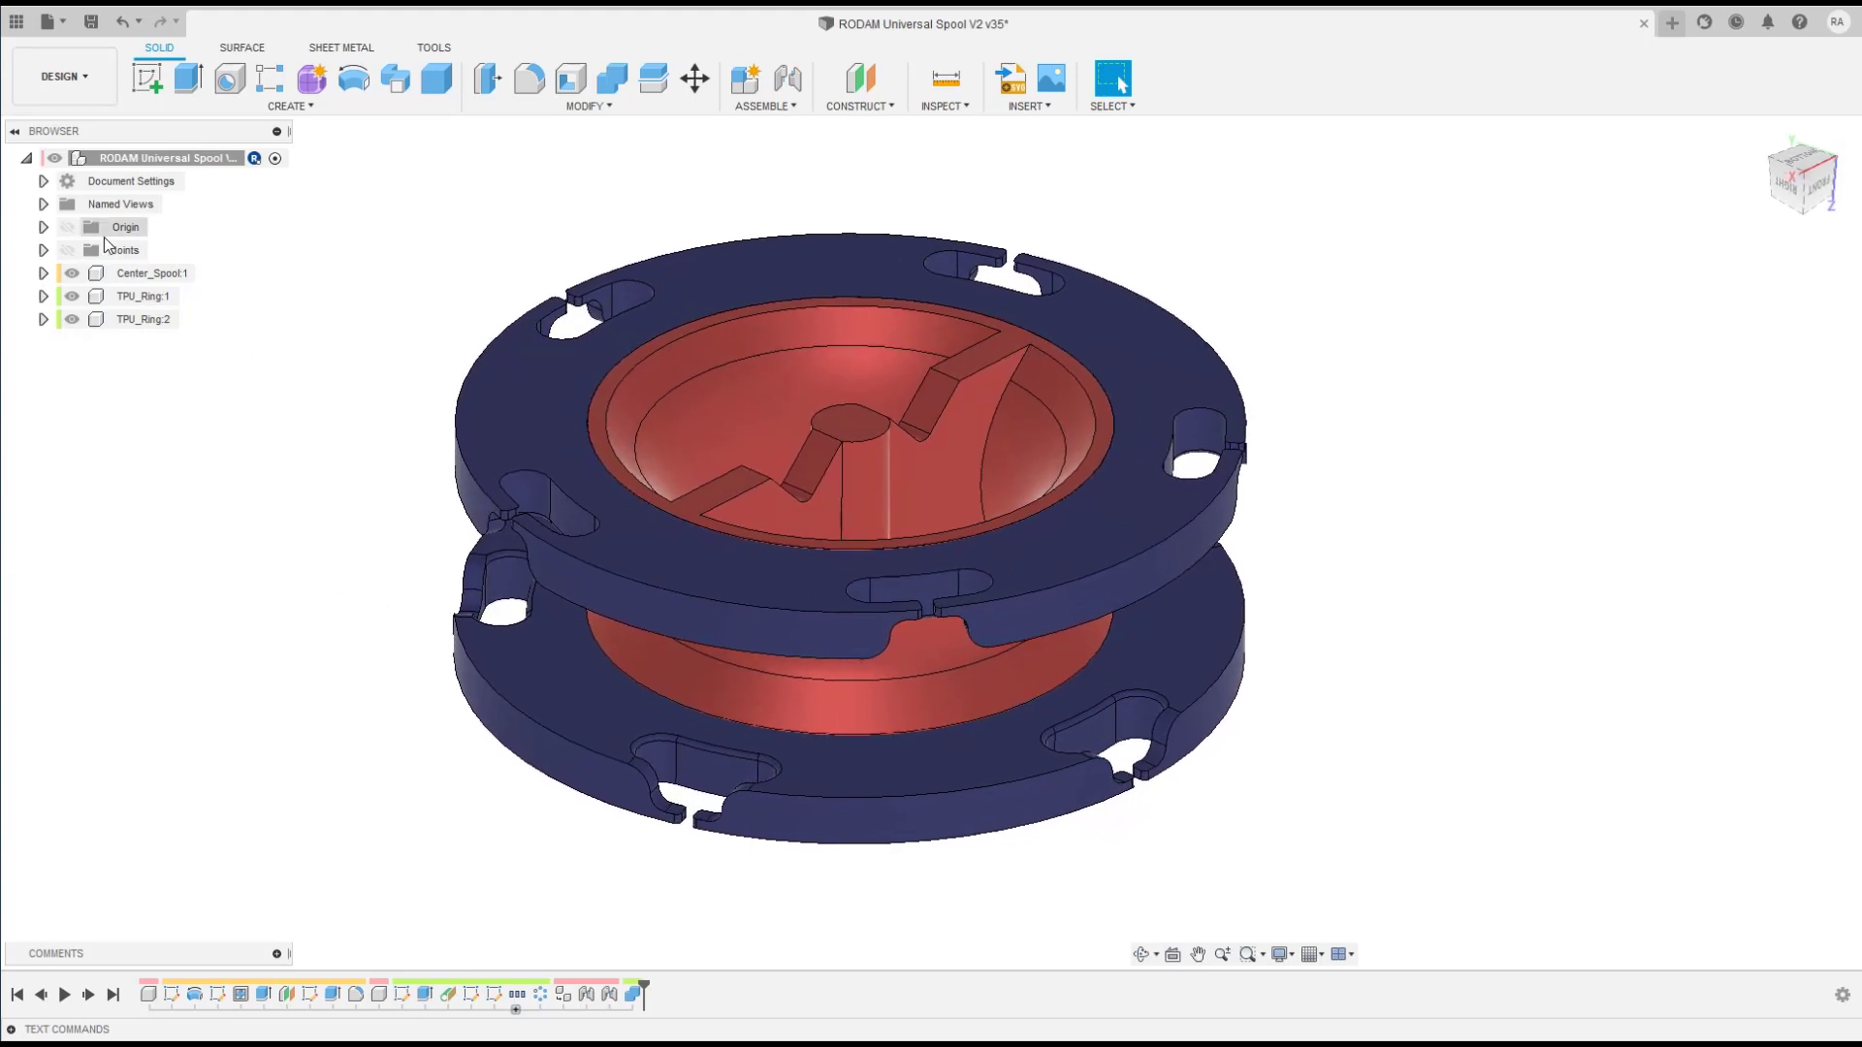
# Step: Activate the TPU_Ring:1 component in the full spool assembly
pyautogui.click(142, 296)
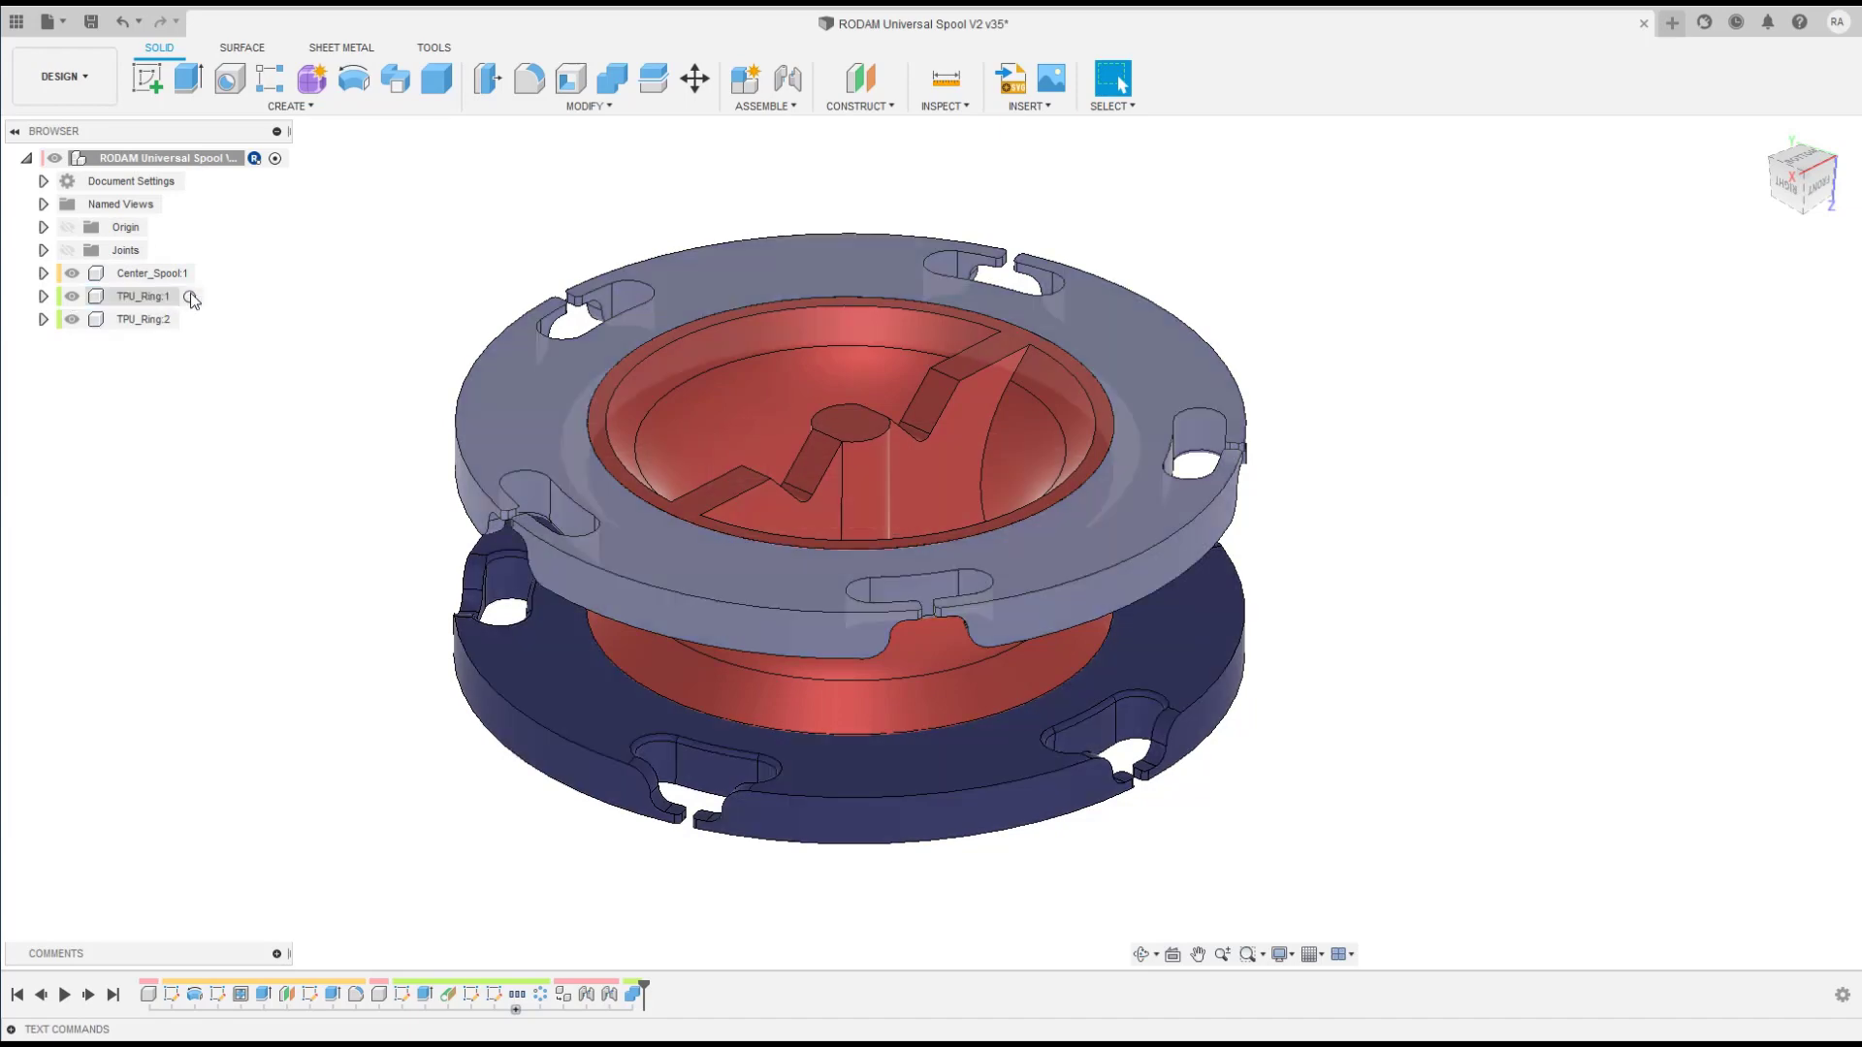
pyautogui.click(192, 296)
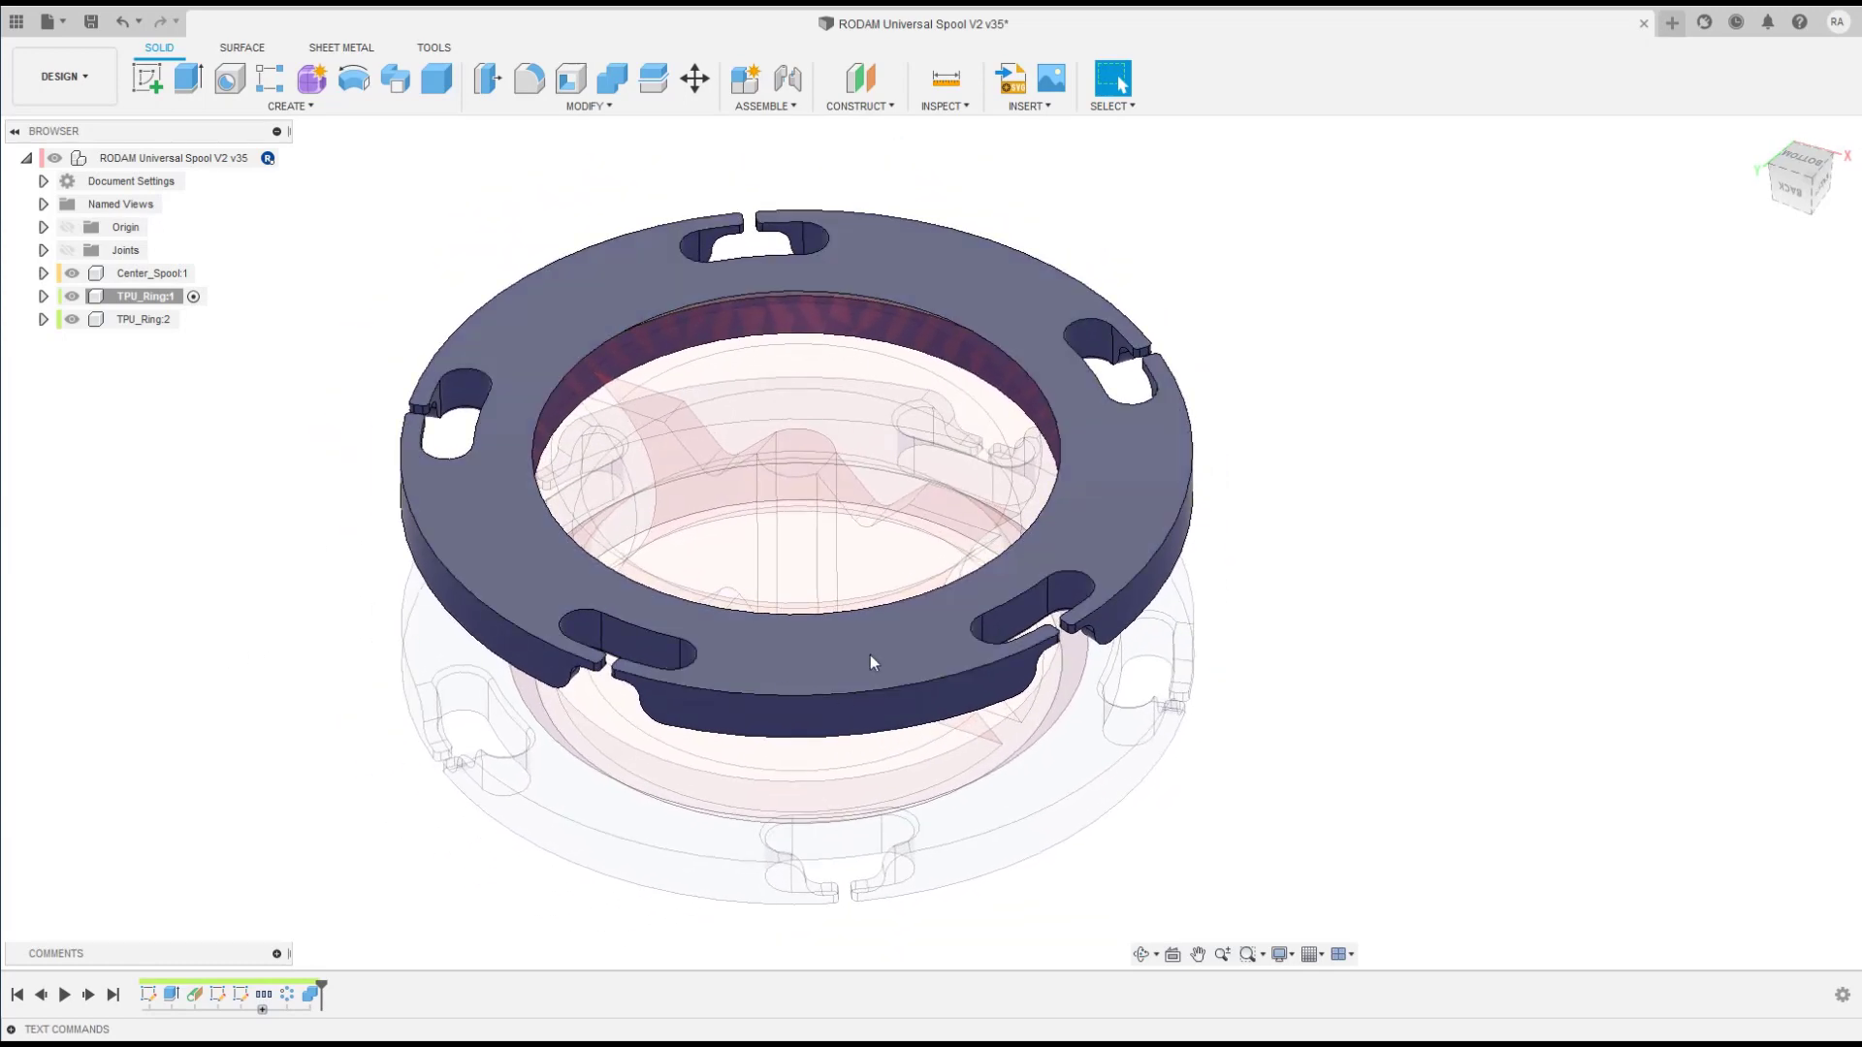
# Step: Start a new sketch on the ring's flat outer face, draw a circle between two neighbouring slots, and reposition it
pyautogui.click(870, 655)
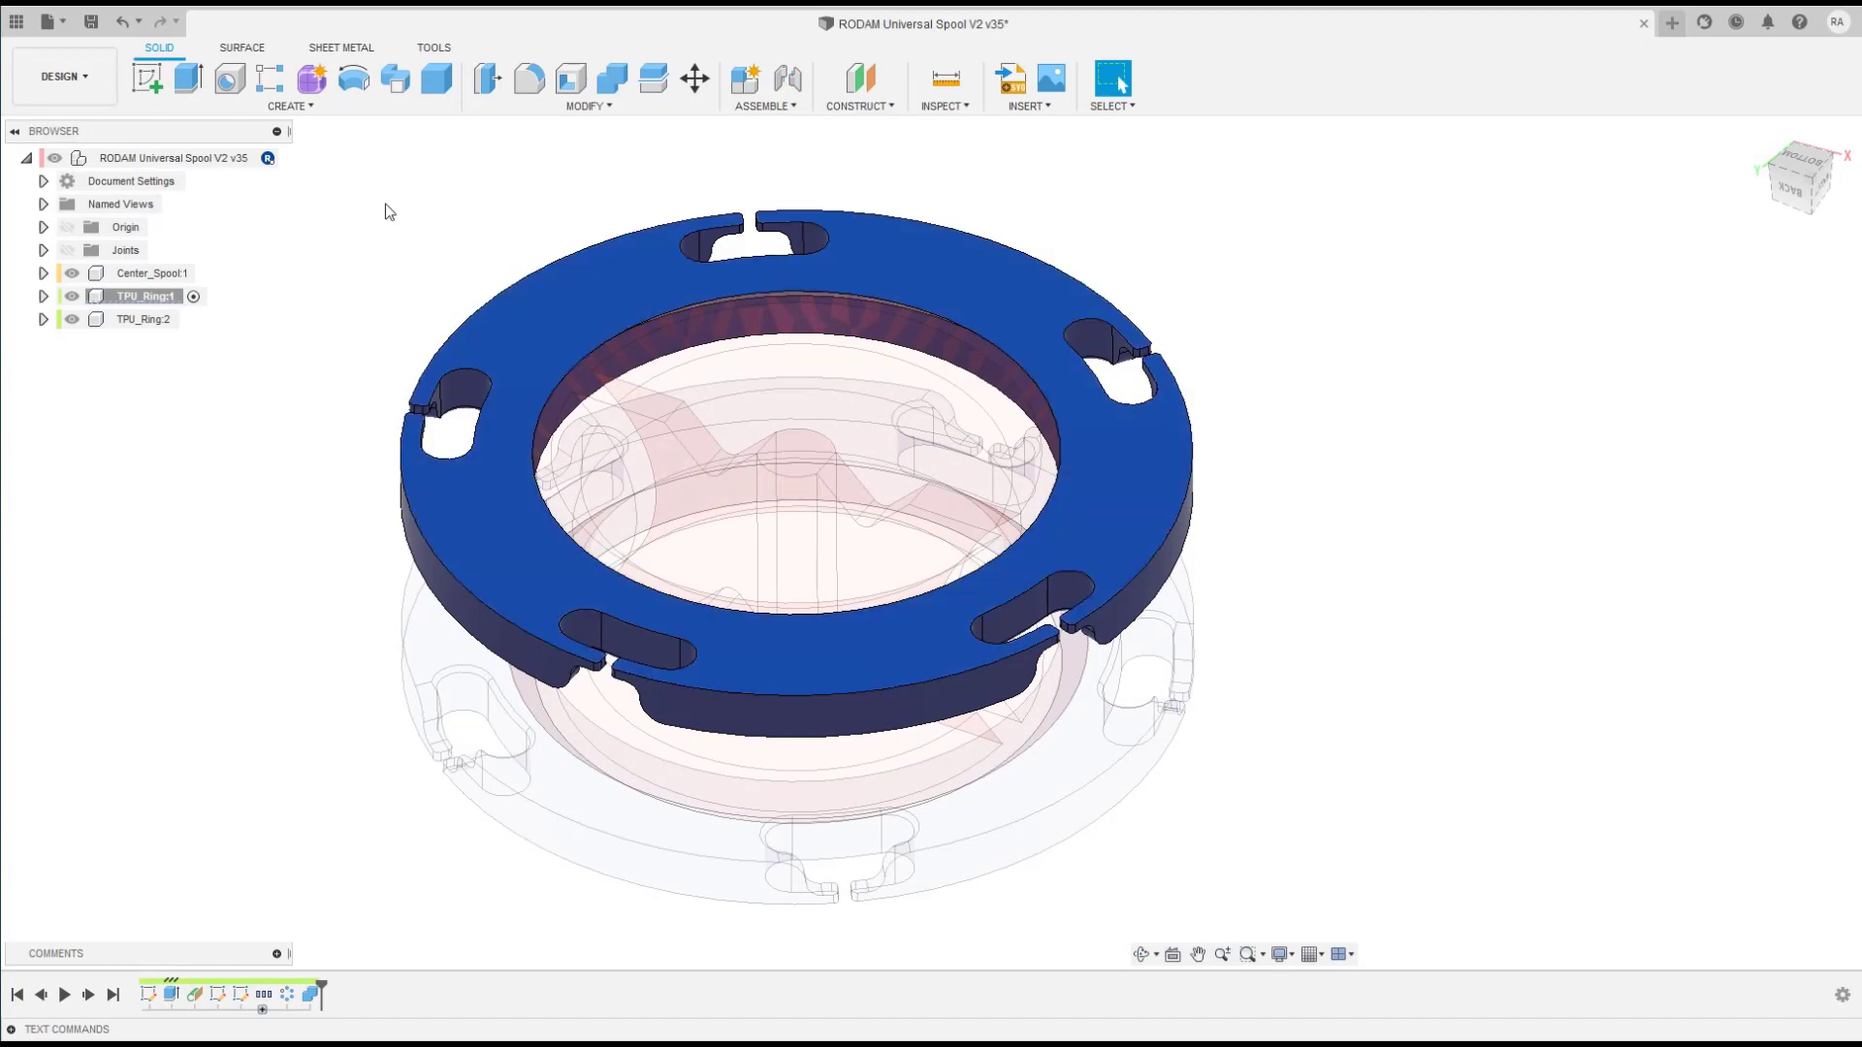
pyautogui.click(147, 80)
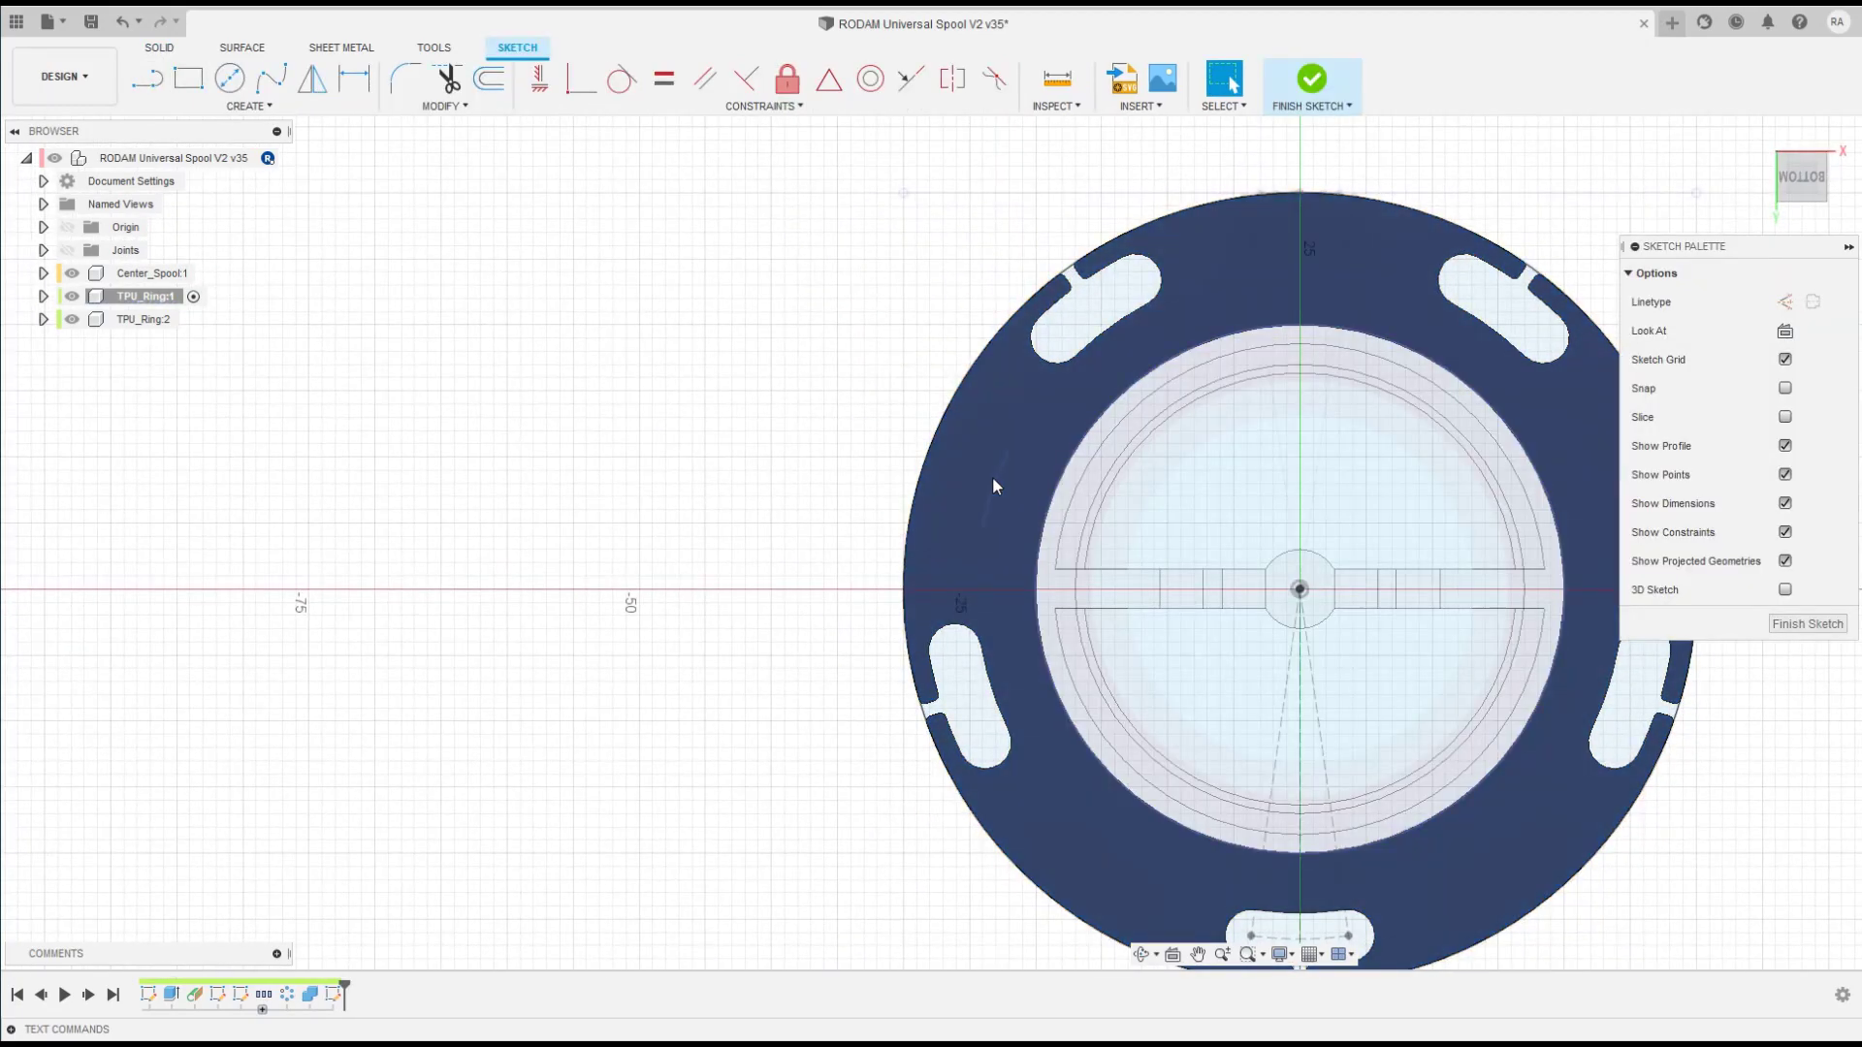
pyautogui.press('c')
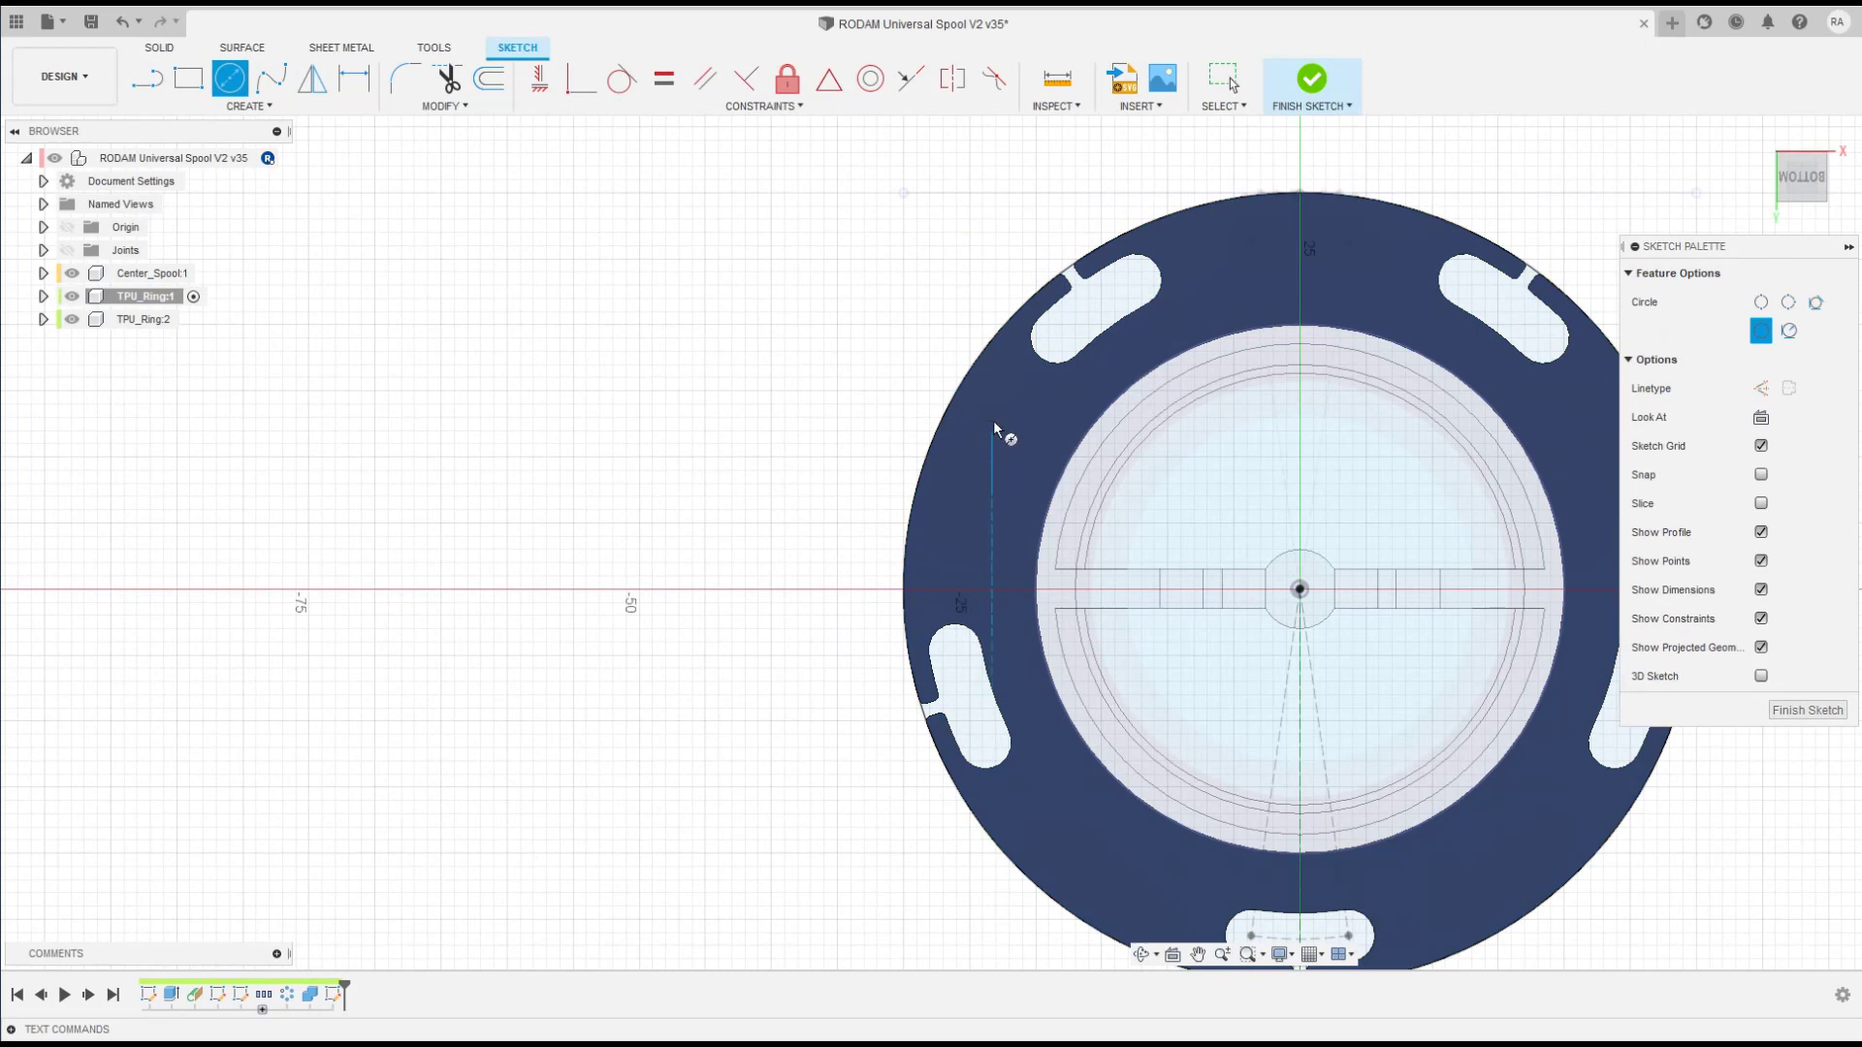
pyautogui.click(992, 423)
pyautogui.click(1027, 452)
pyautogui.click(992, 424)
pyautogui.press('Escape')
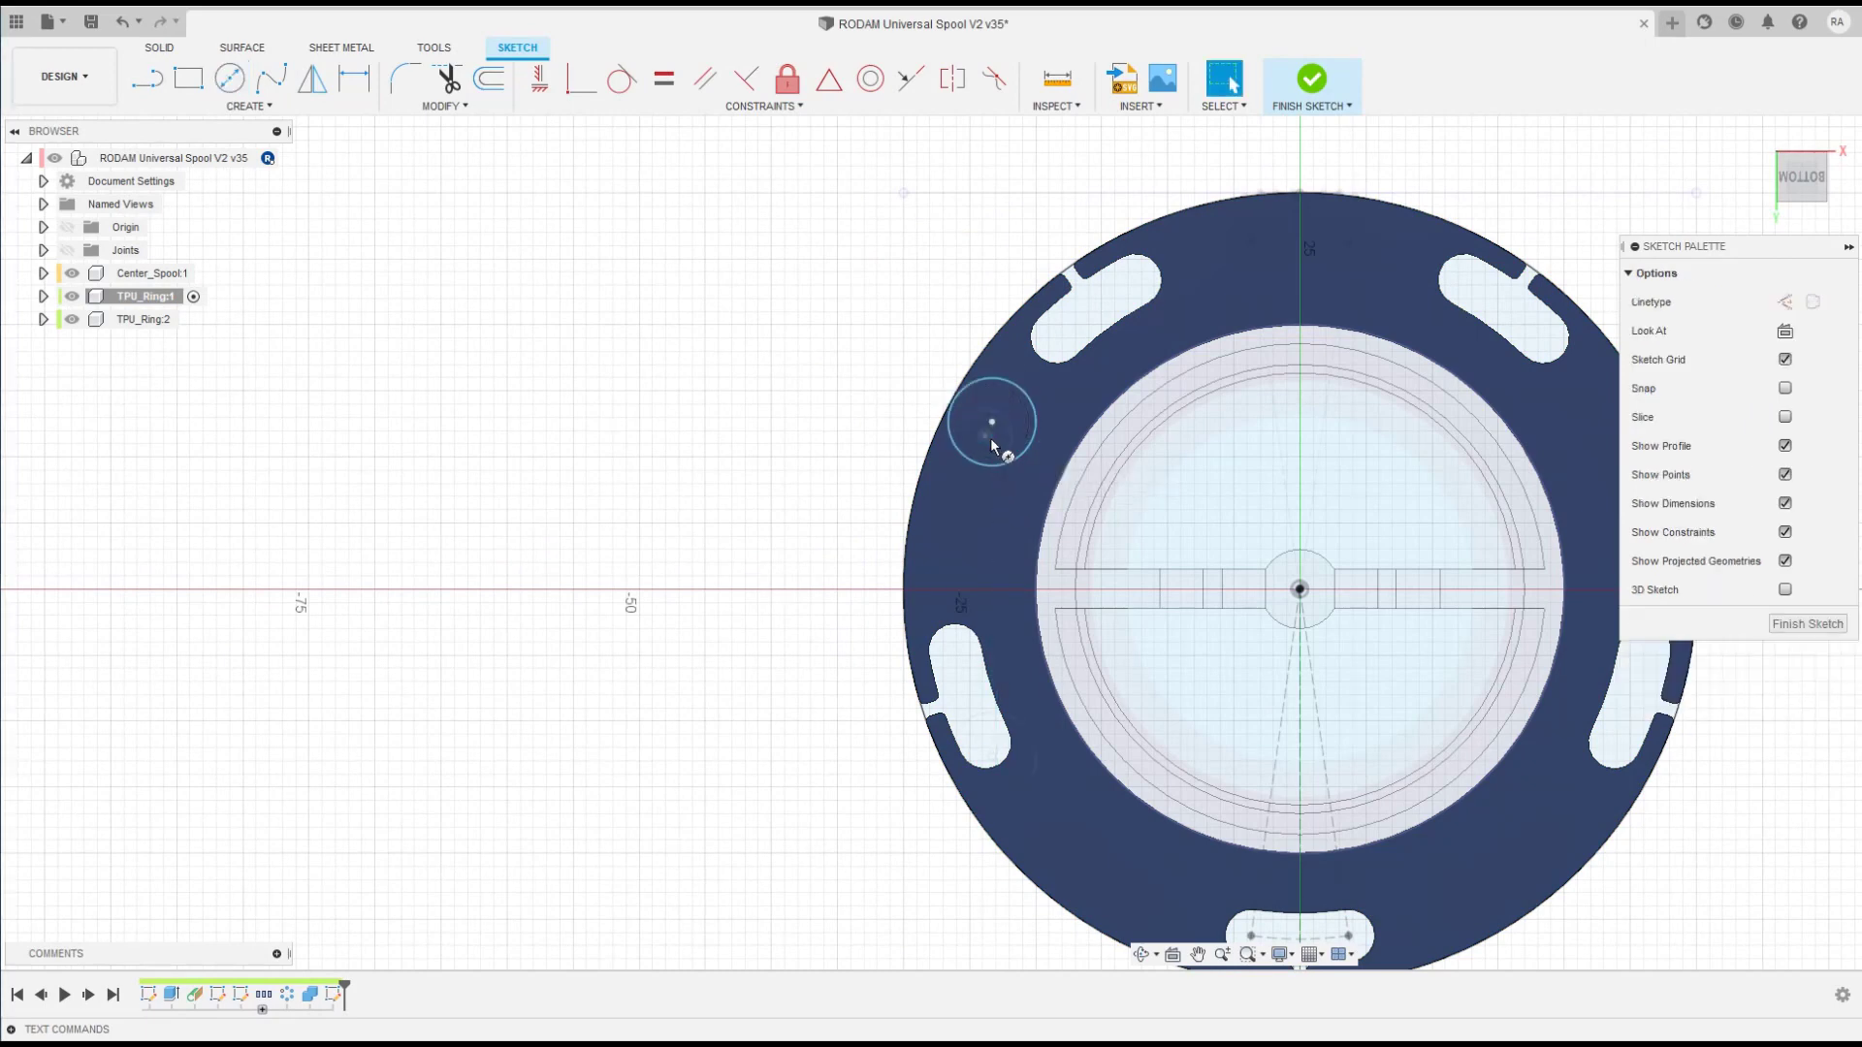
pyautogui.moveTo(993, 424)
pyautogui.mouseDown()
pyautogui.moveTo(991, 476)
pyautogui.moveTo(1110, 544)
pyautogui.moveTo(1293, 586)
pyautogui.moveTo(1006, 499)
pyautogui.moveTo(986, 472)
pyautogui.mouseUp()
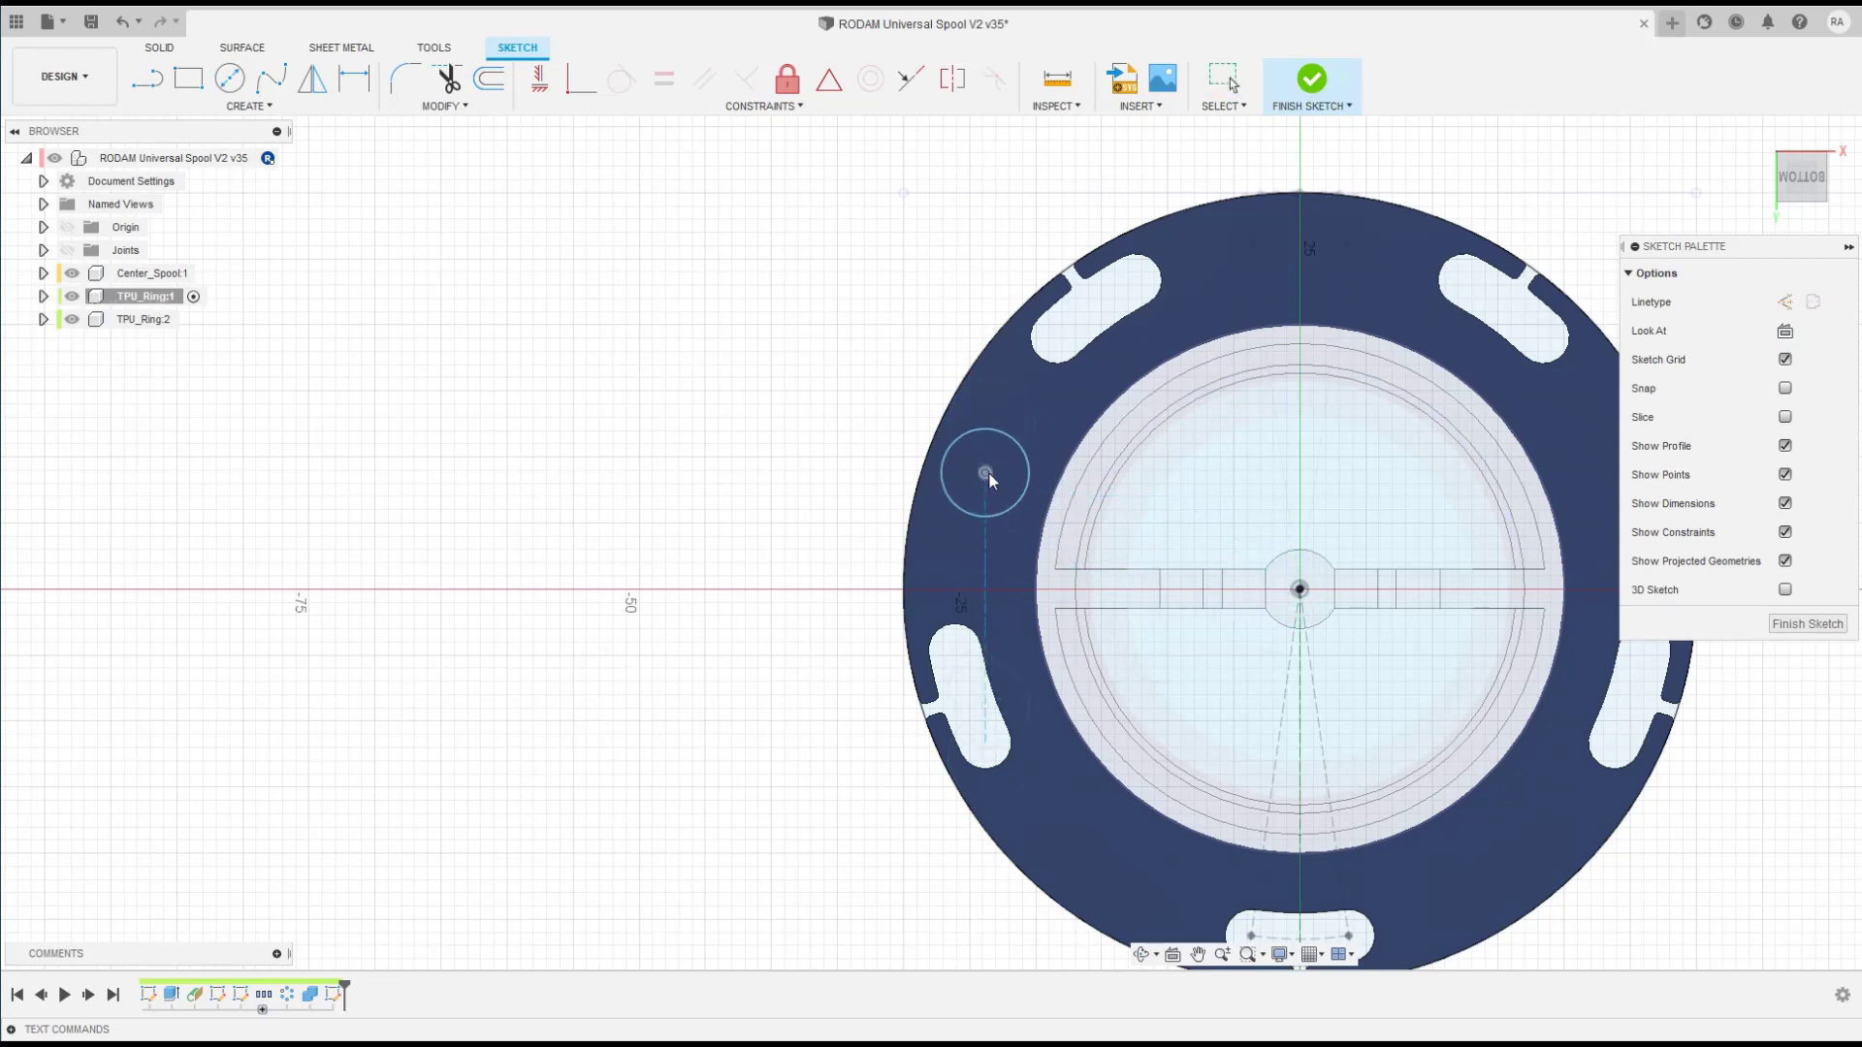
# Step: Select the new circle's profile, finish the sketch, and undo the sketch
pyautogui.moveTo(981, 487)
pyautogui.keyDown('shift'); pyautogui.mouseDown(button='middle')
pyautogui.moveTo(969, 451)
pyautogui.moveTo(859, 602)
pyautogui.mouseUp(button='middle'); pyautogui.keyUp('shift')
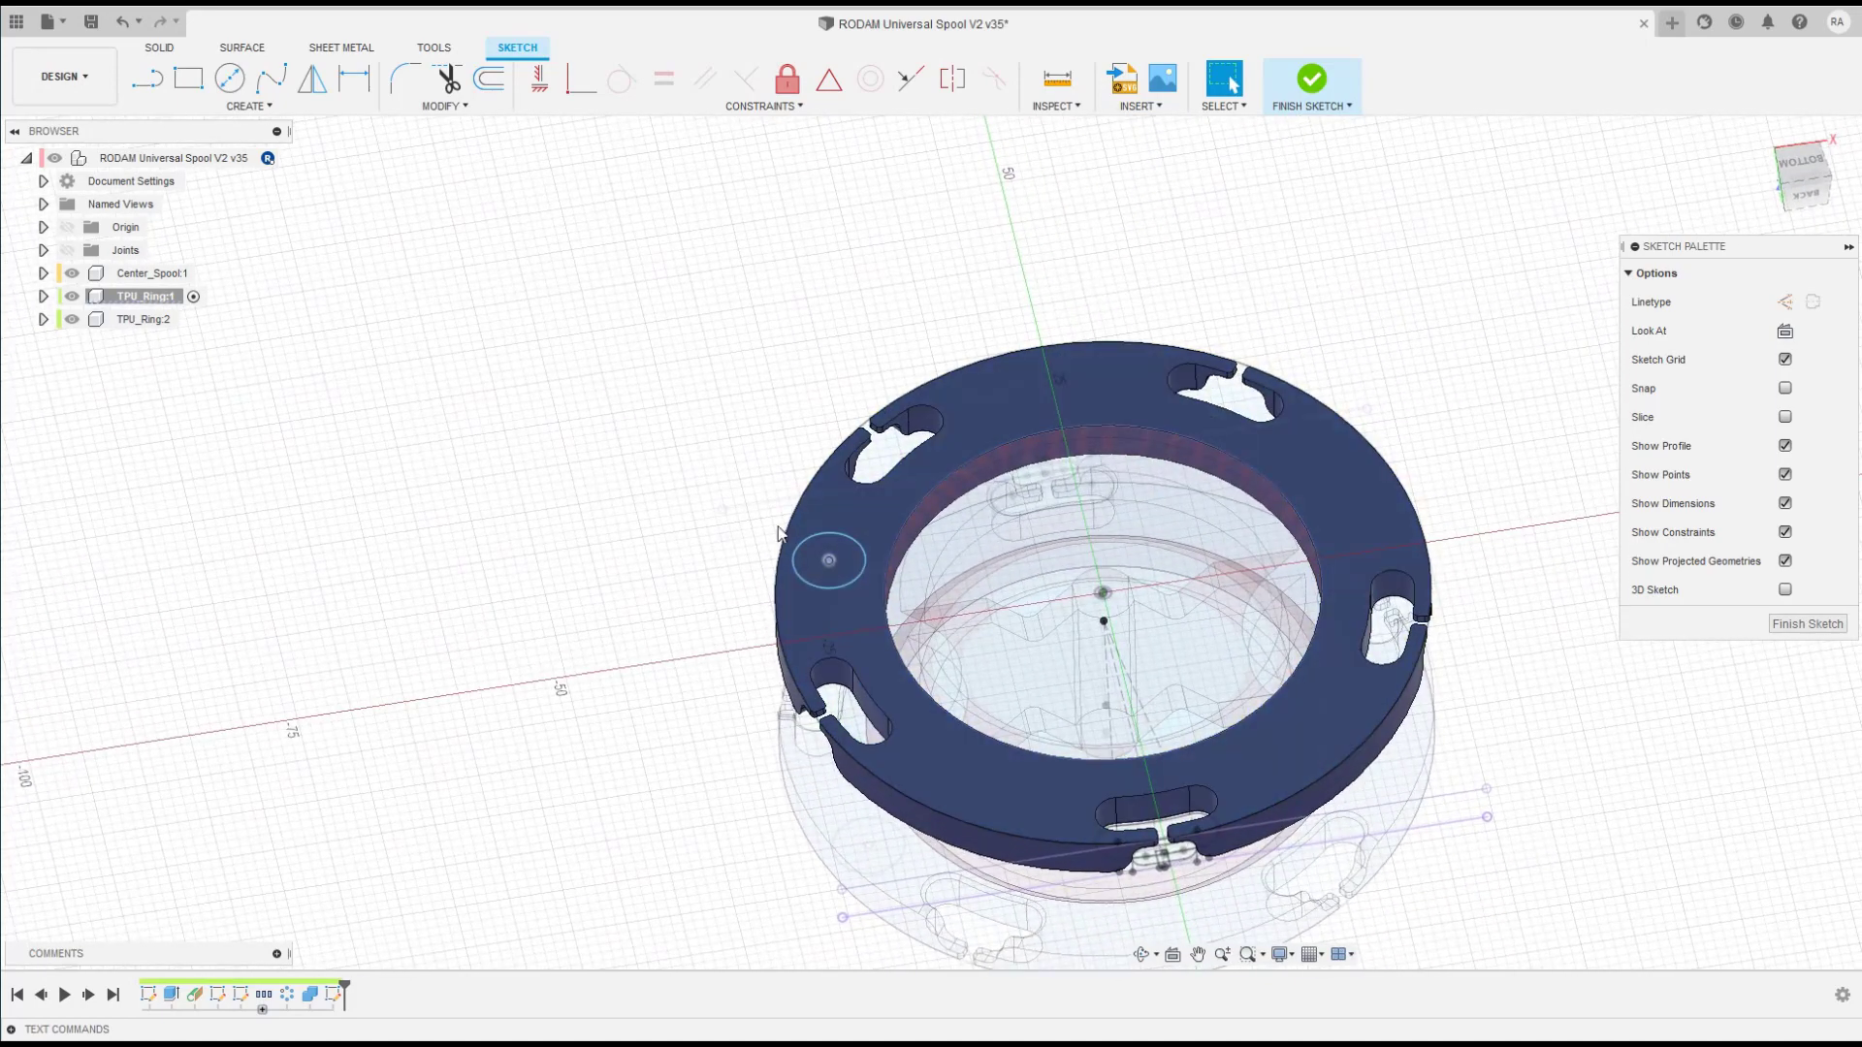
pyautogui.click(810, 564)
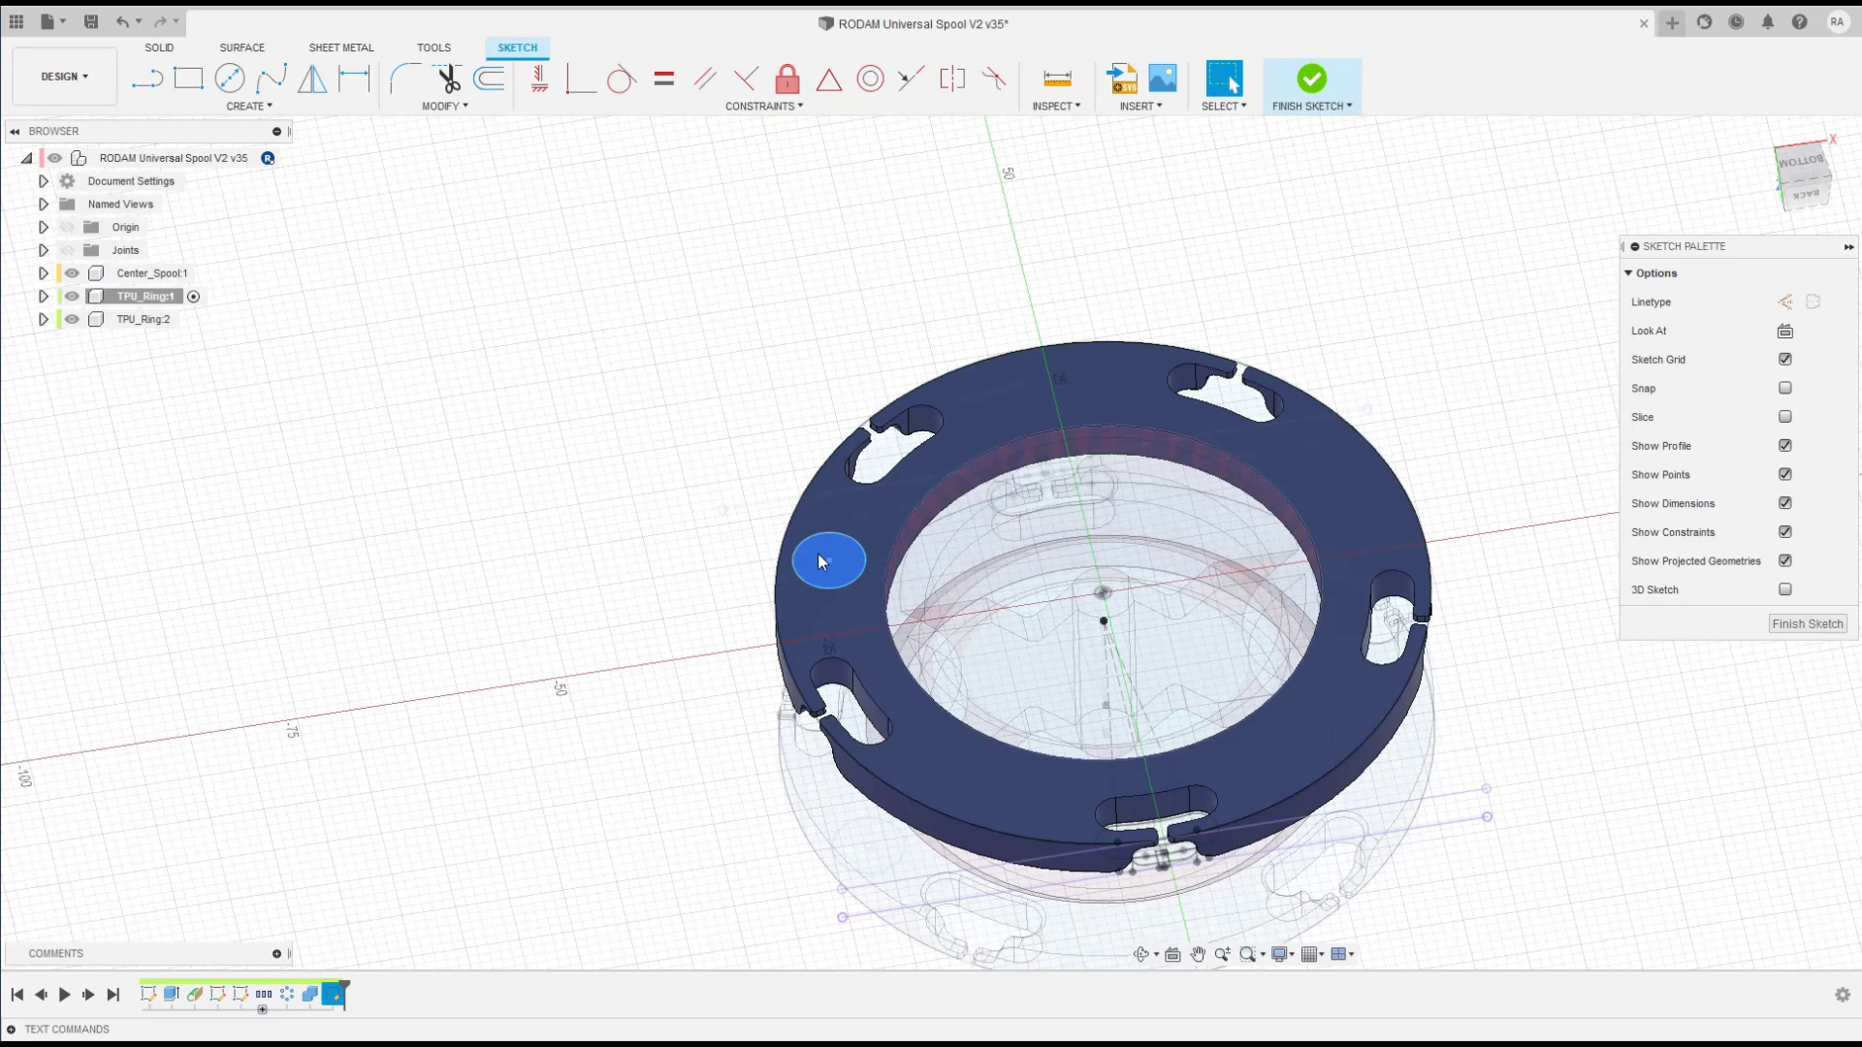
pyautogui.click(1311, 80)
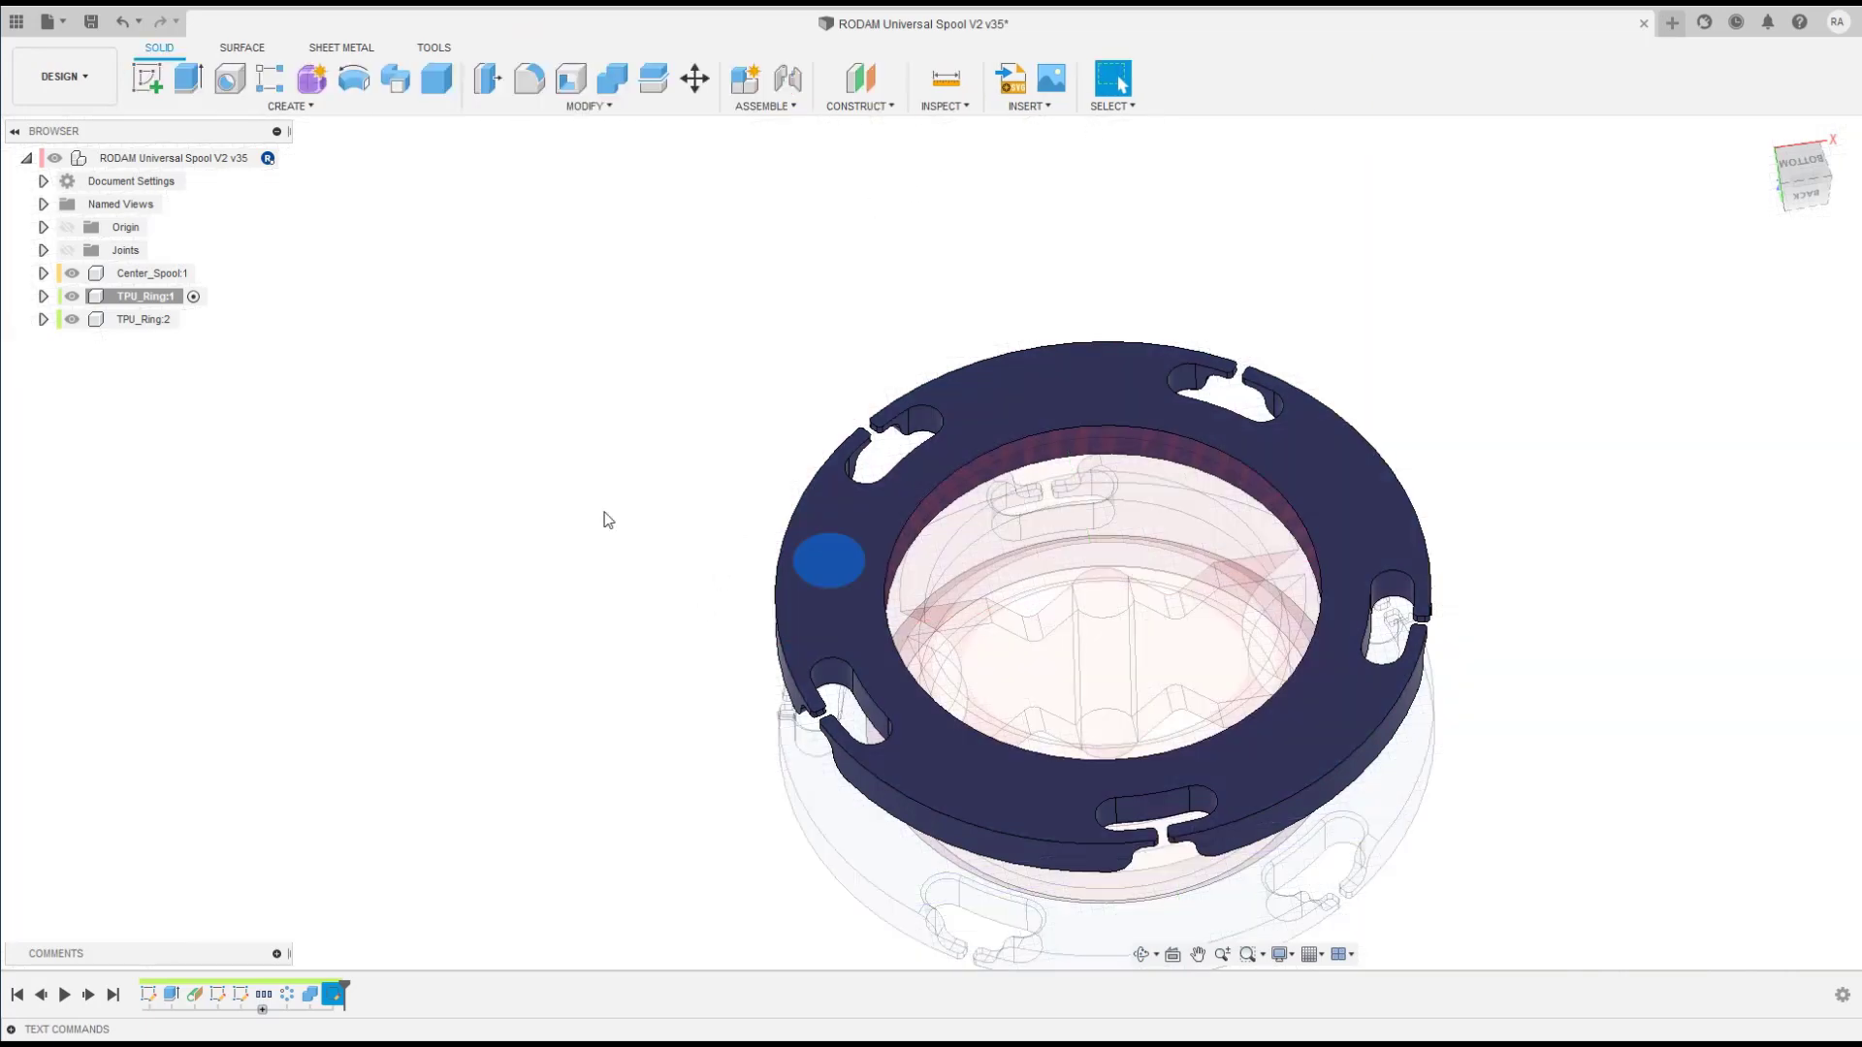
pyautogui.click(586, 481)
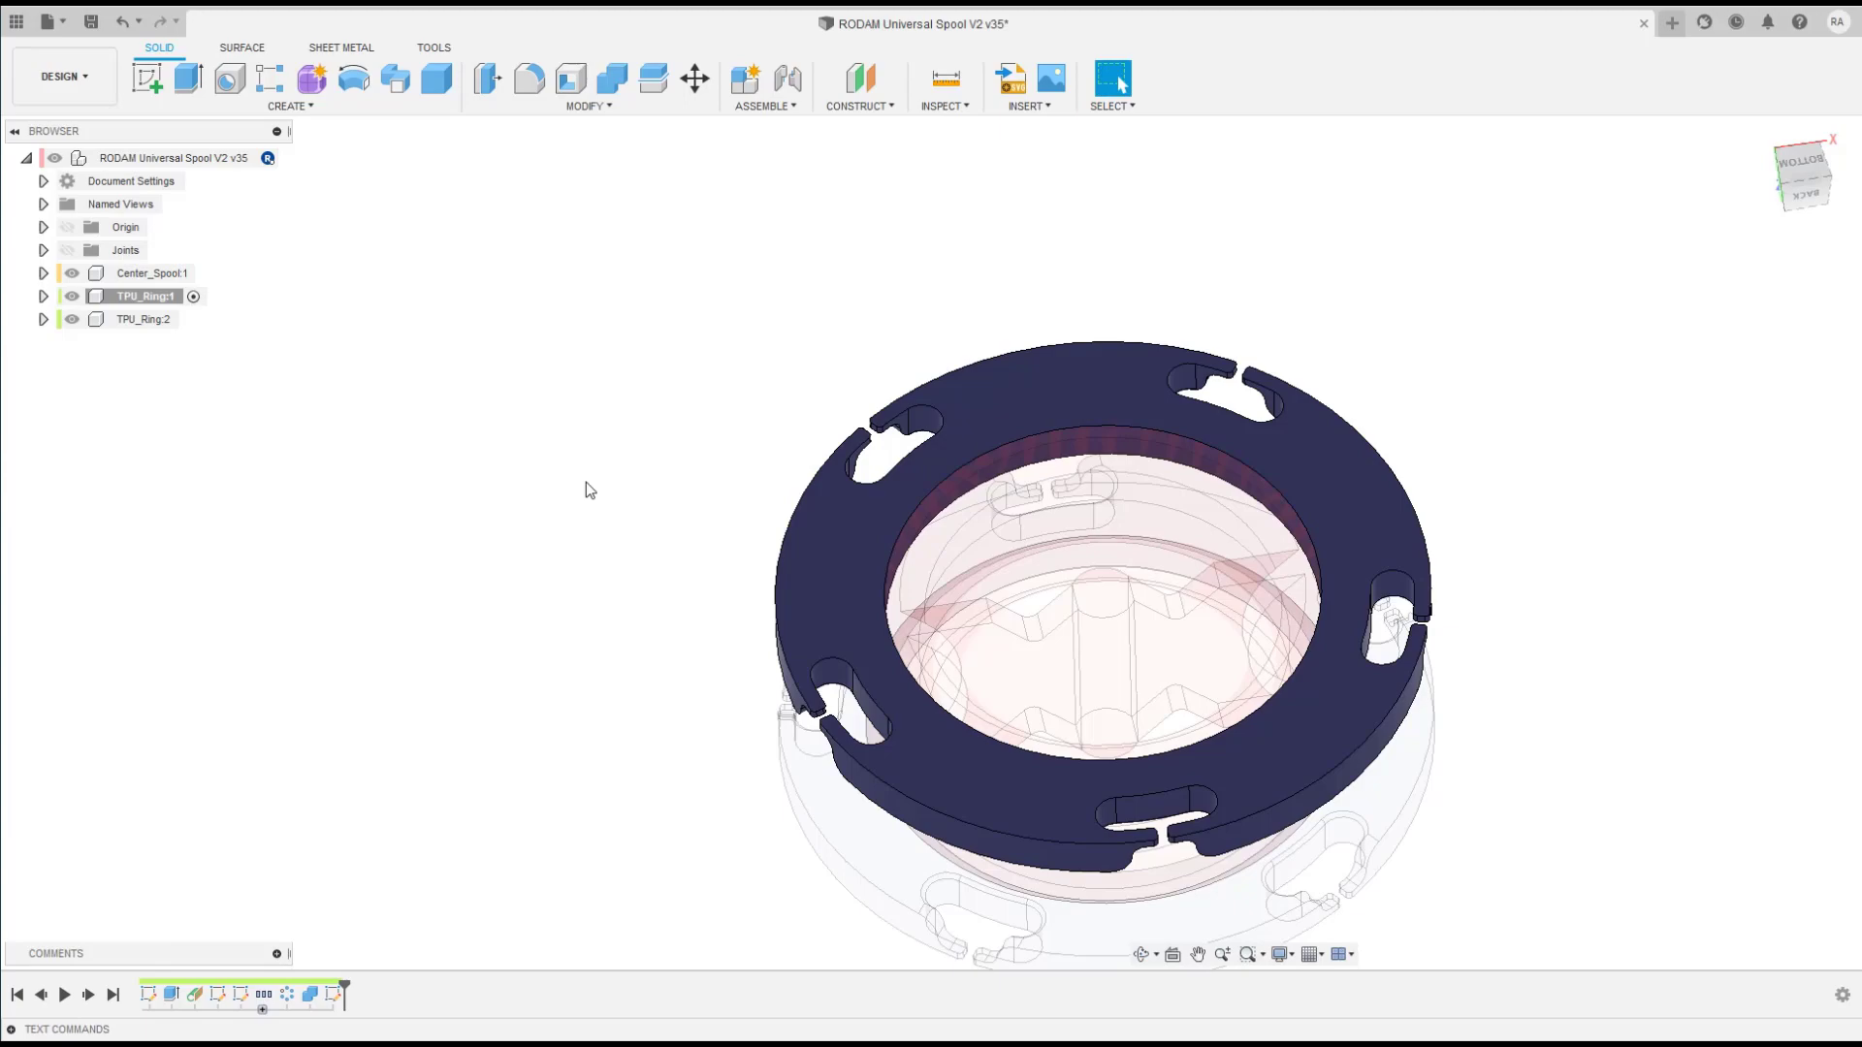
pyautogui.hotkey('ctrl', 'z')
pyautogui.hotkey('ctrl', 'z')
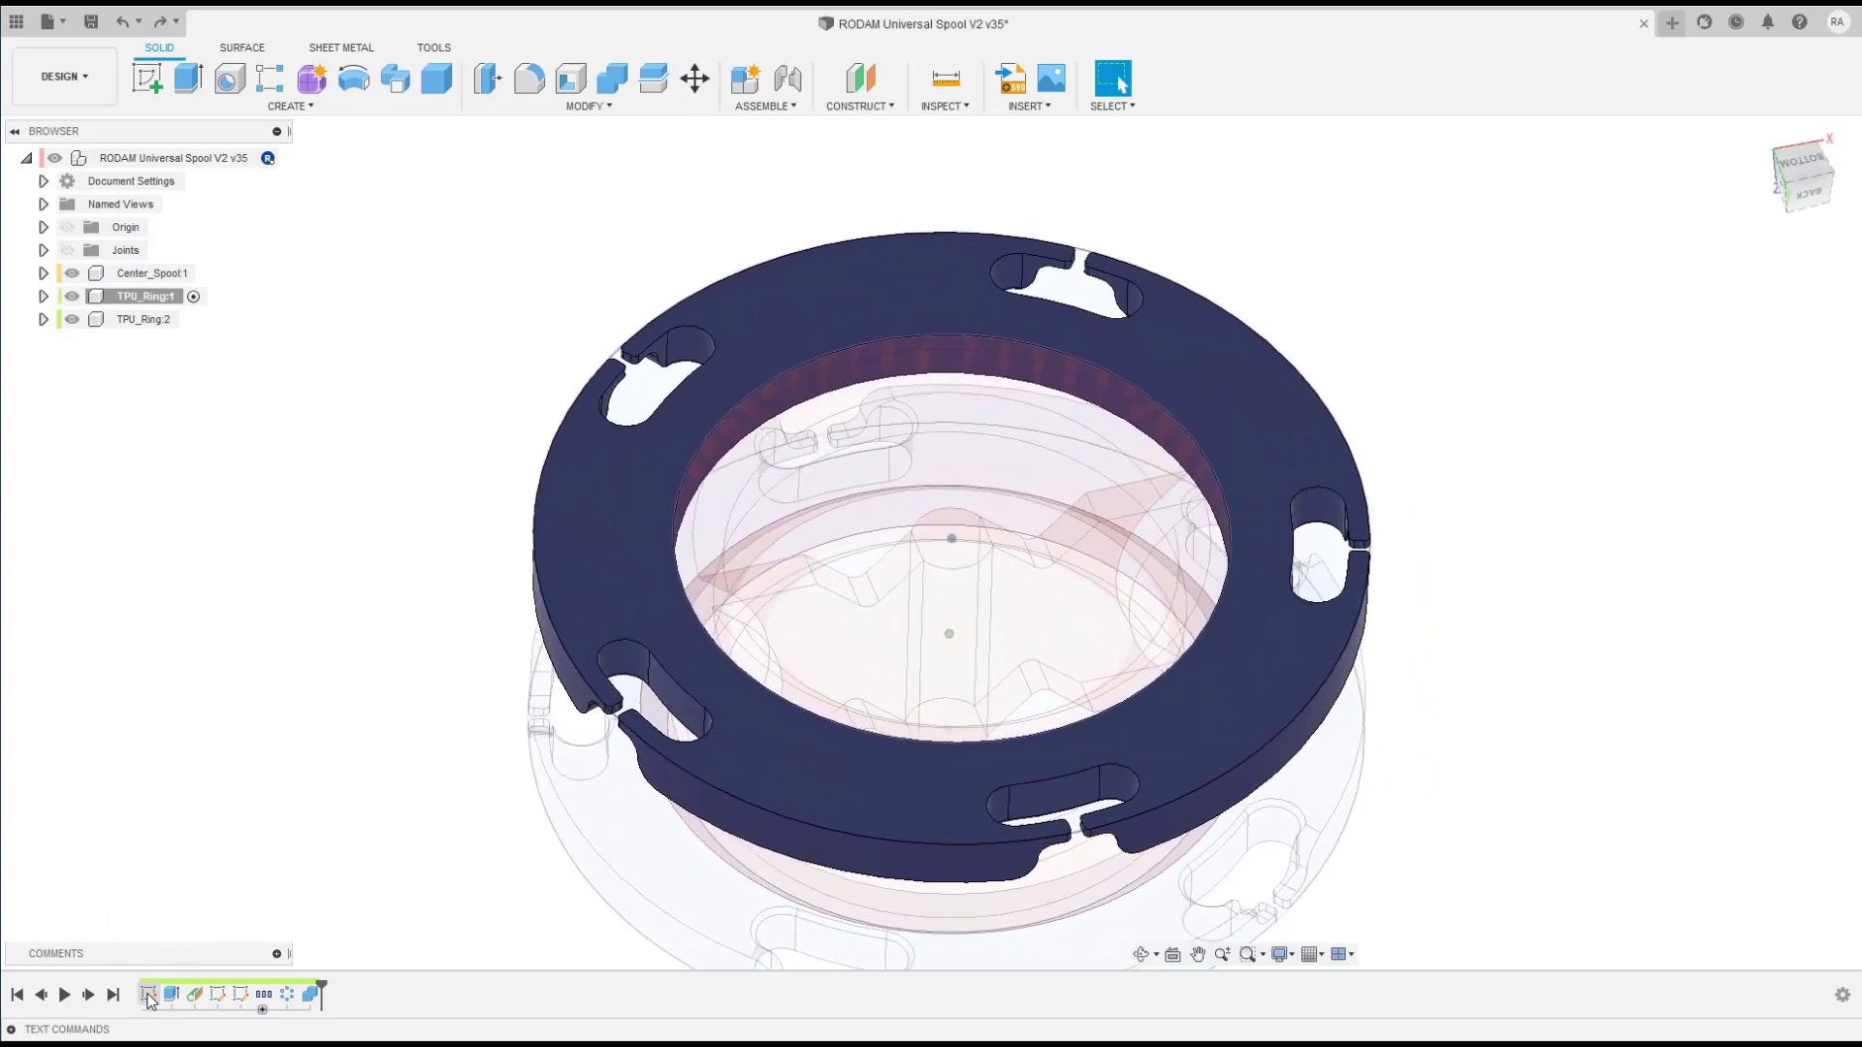
# Step: Edit the Profile ring sketch to add a circle about 5.2 mm in diameter inside the ring band, and finish the sketch
pyautogui.rightClick(149, 995)
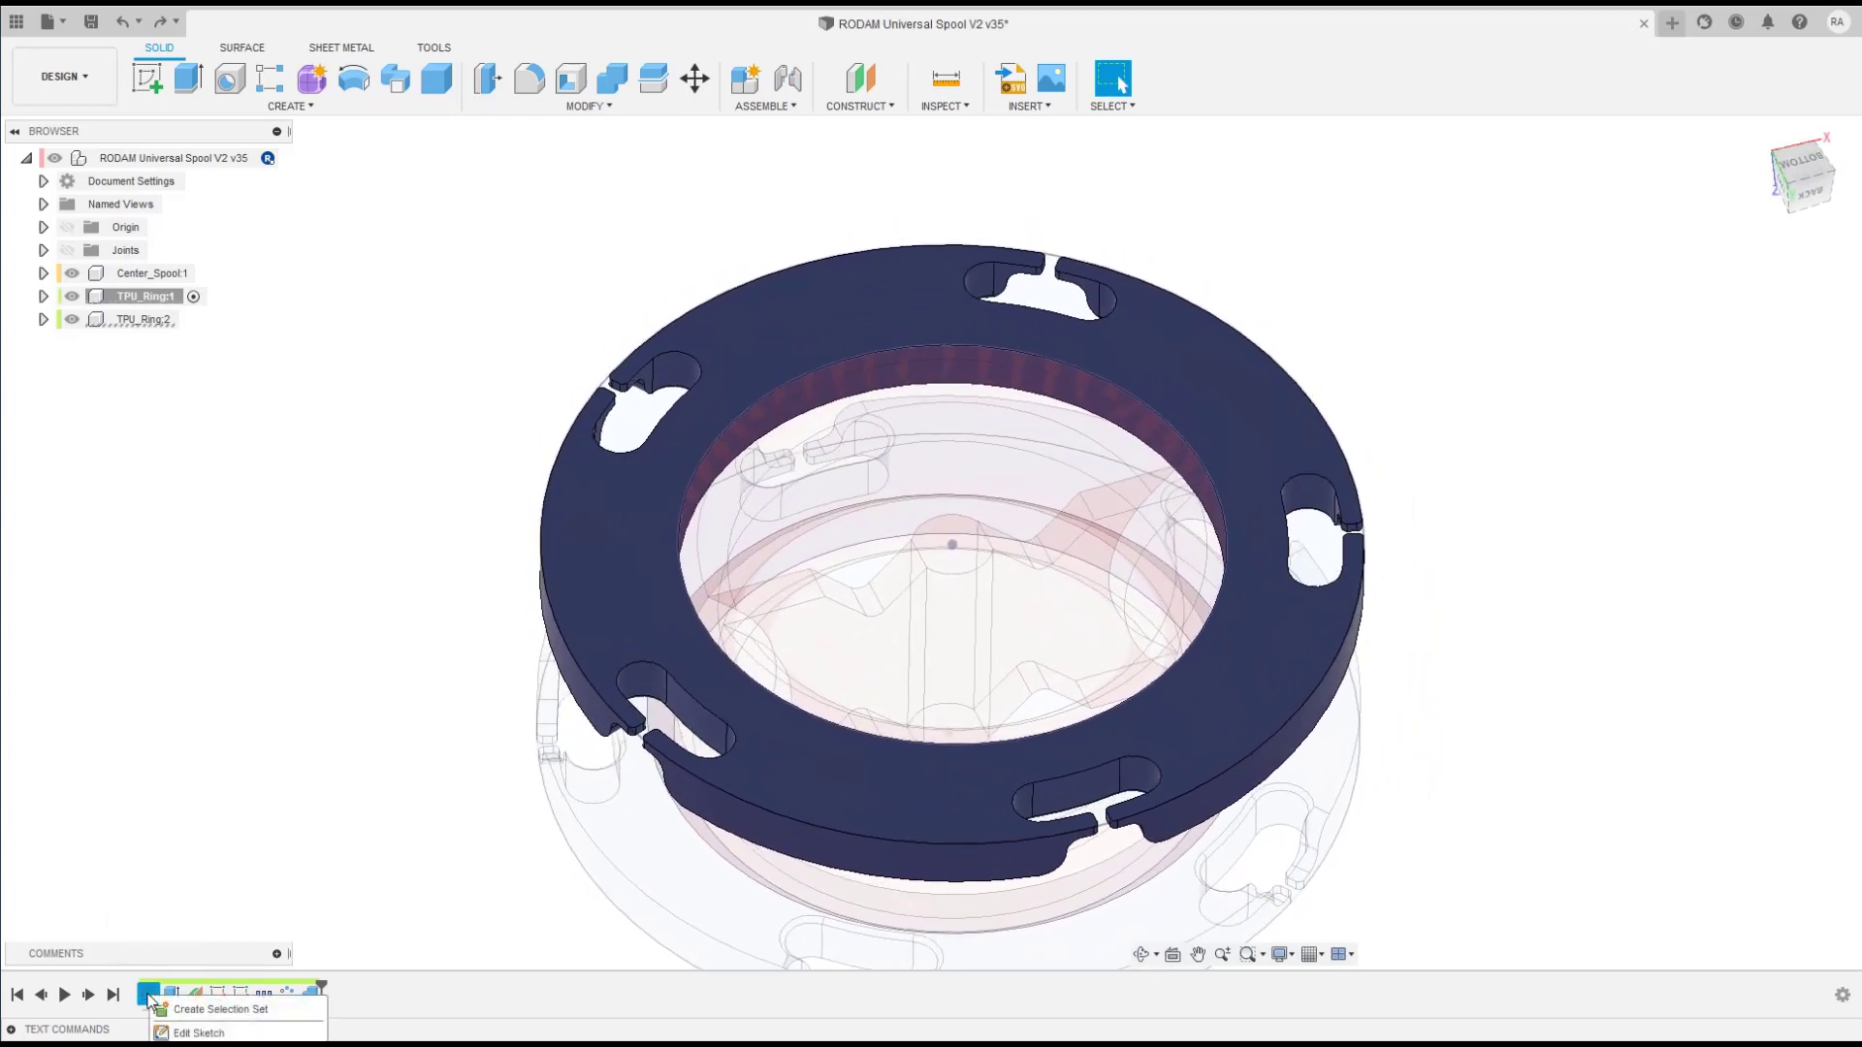
pyautogui.click(199, 1033)
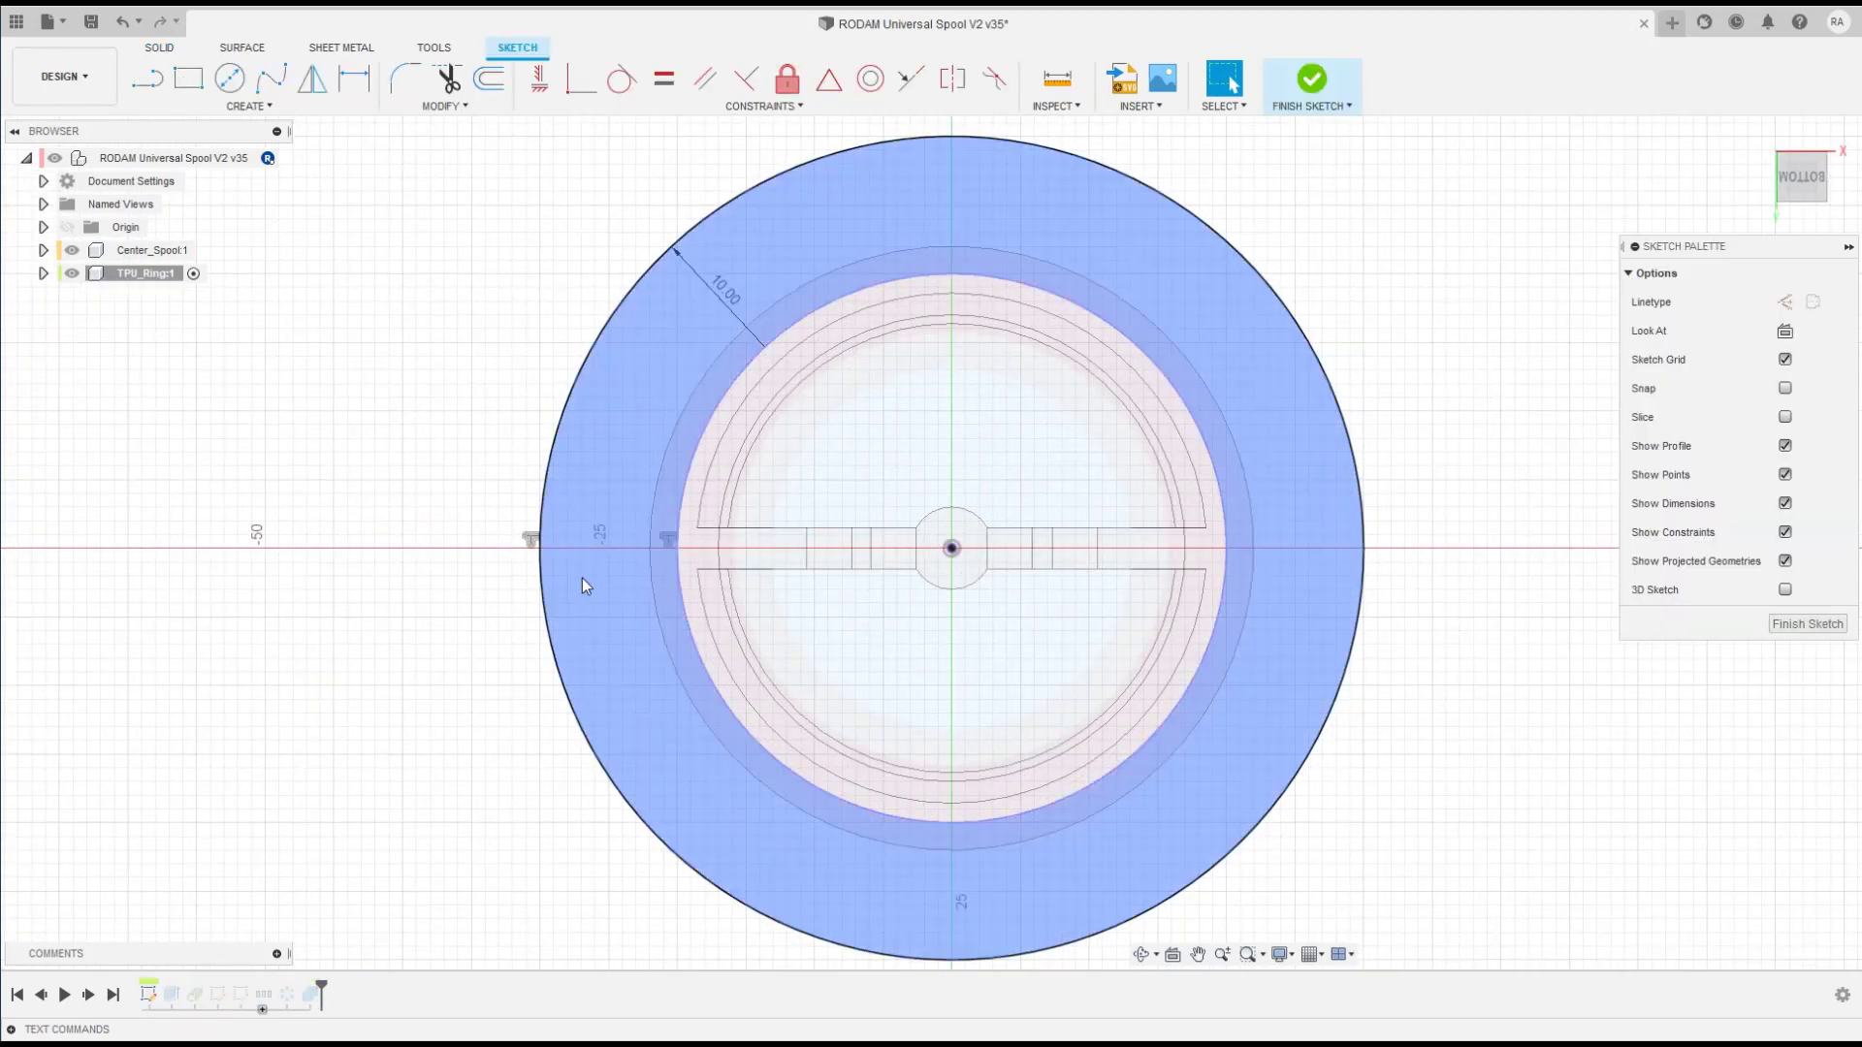
pyautogui.press('c')
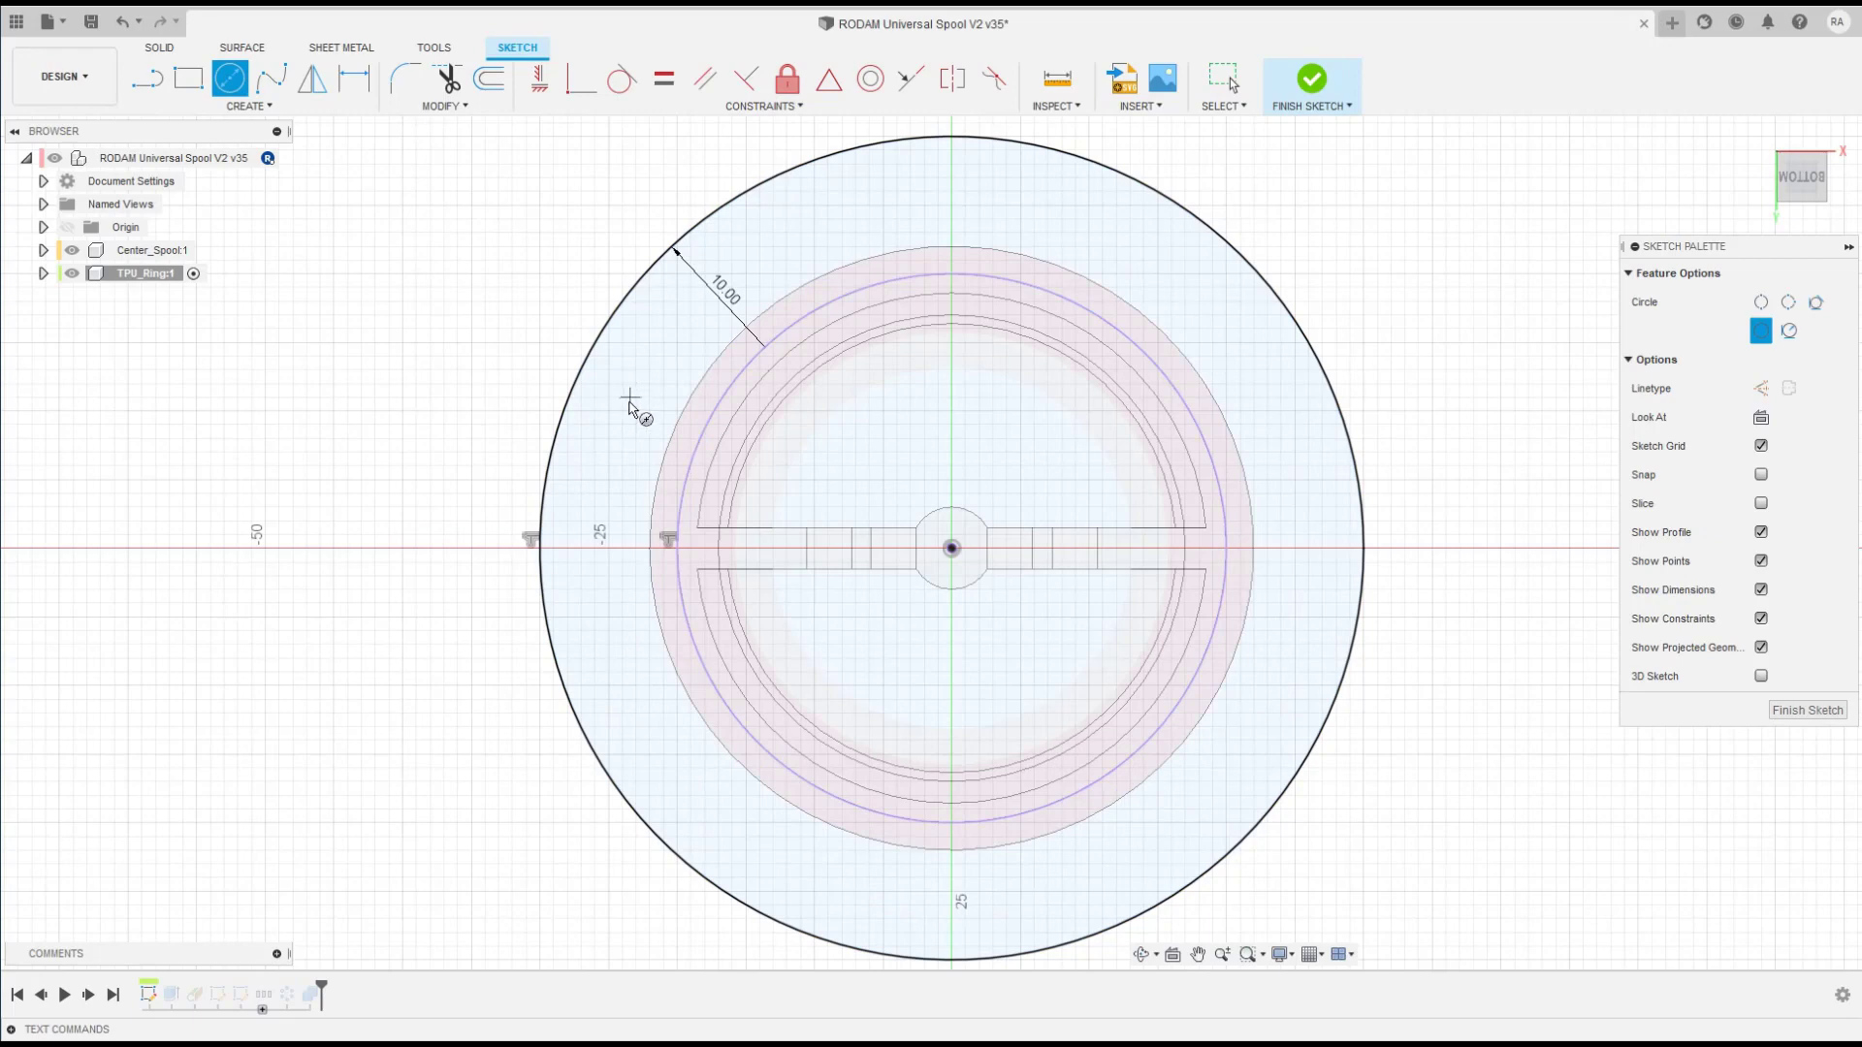
pyautogui.click(623, 408)
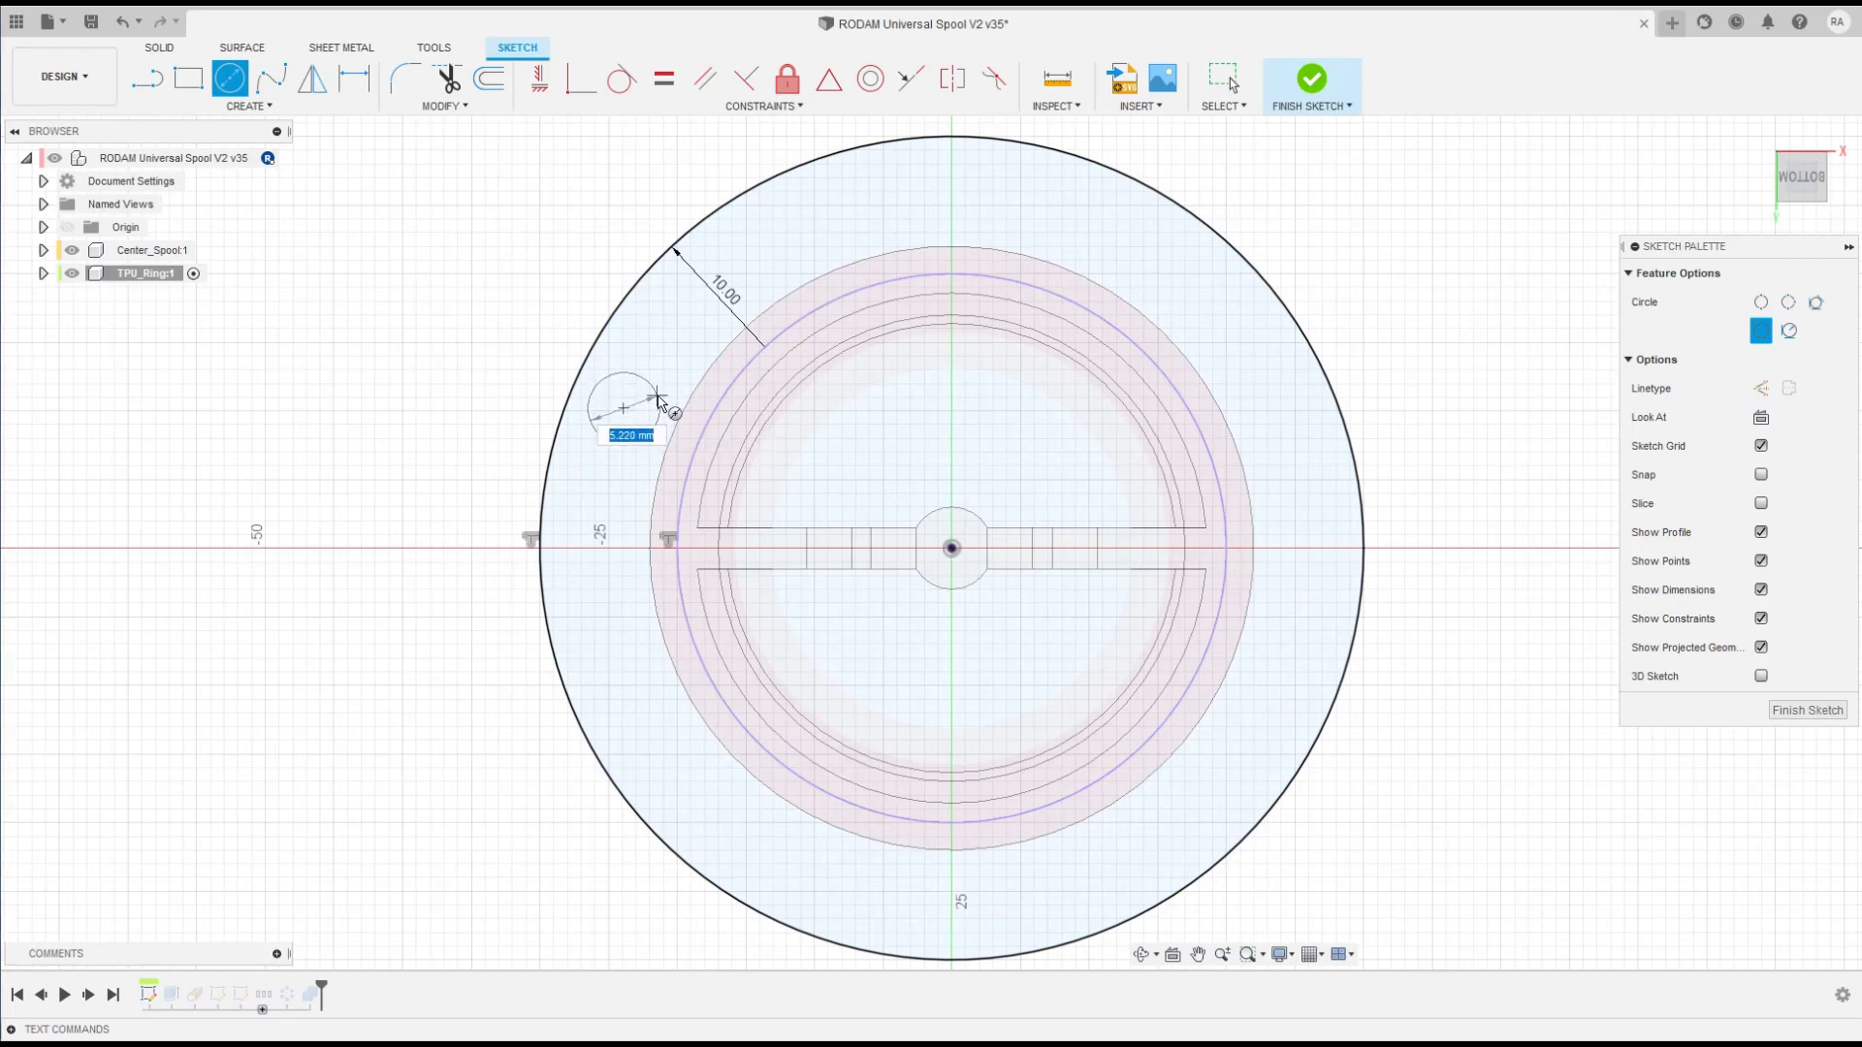
pyautogui.press('Escape')
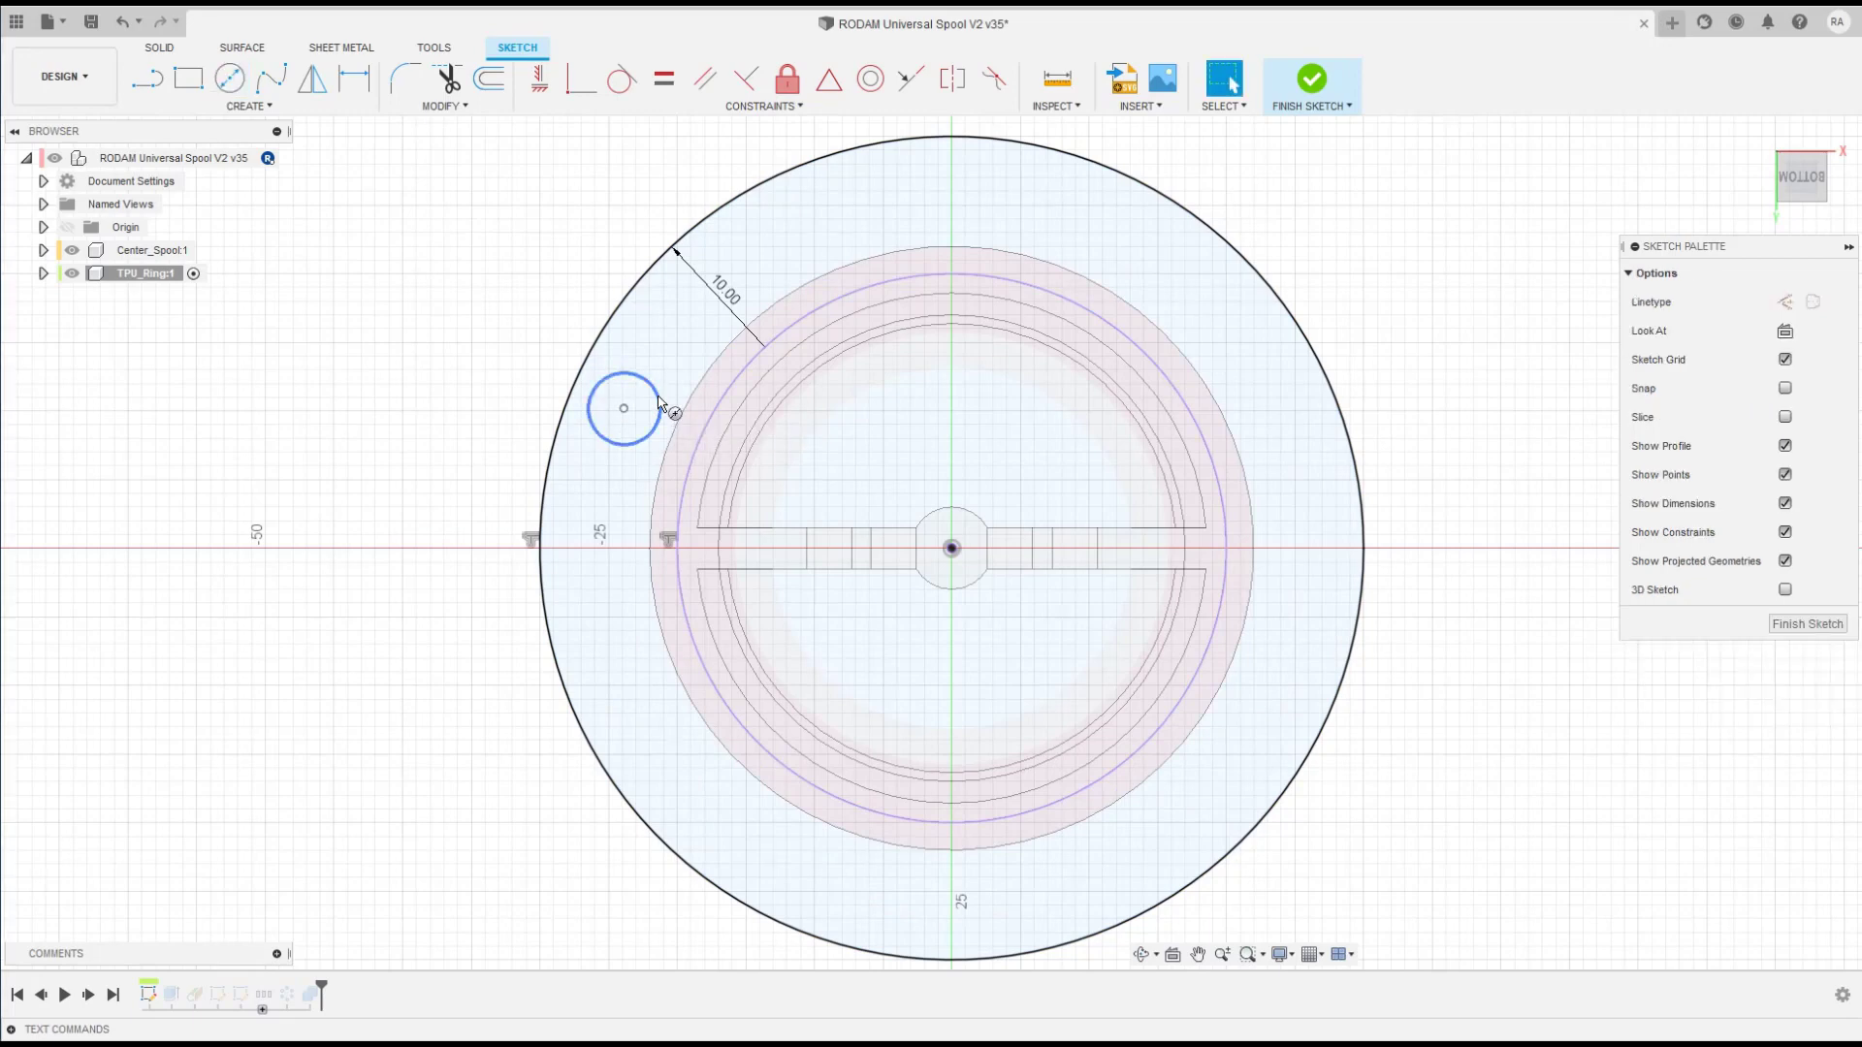
pyautogui.click(1313, 80)
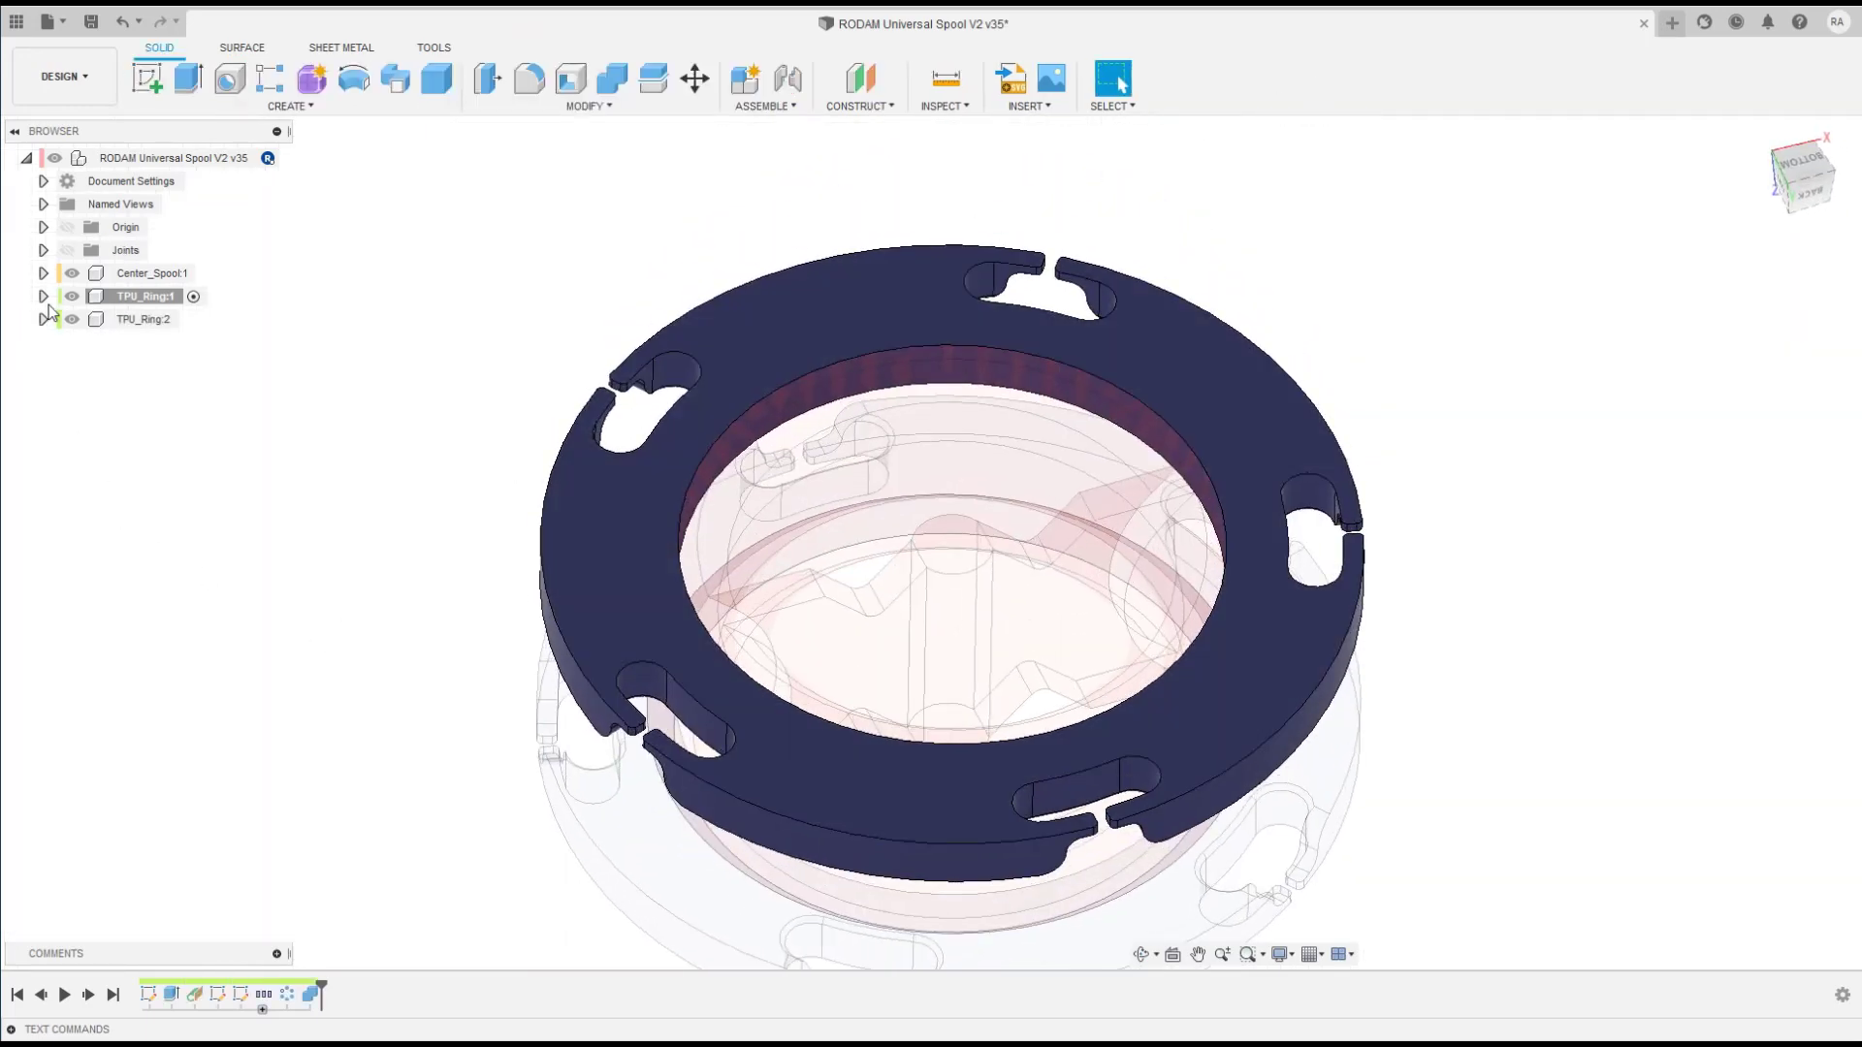
# Step: Show the ring component's sketches, hide Slot Side Cut and Slot top cut, and select the small circle profile in Profile ring
pyautogui.click(43, 296)
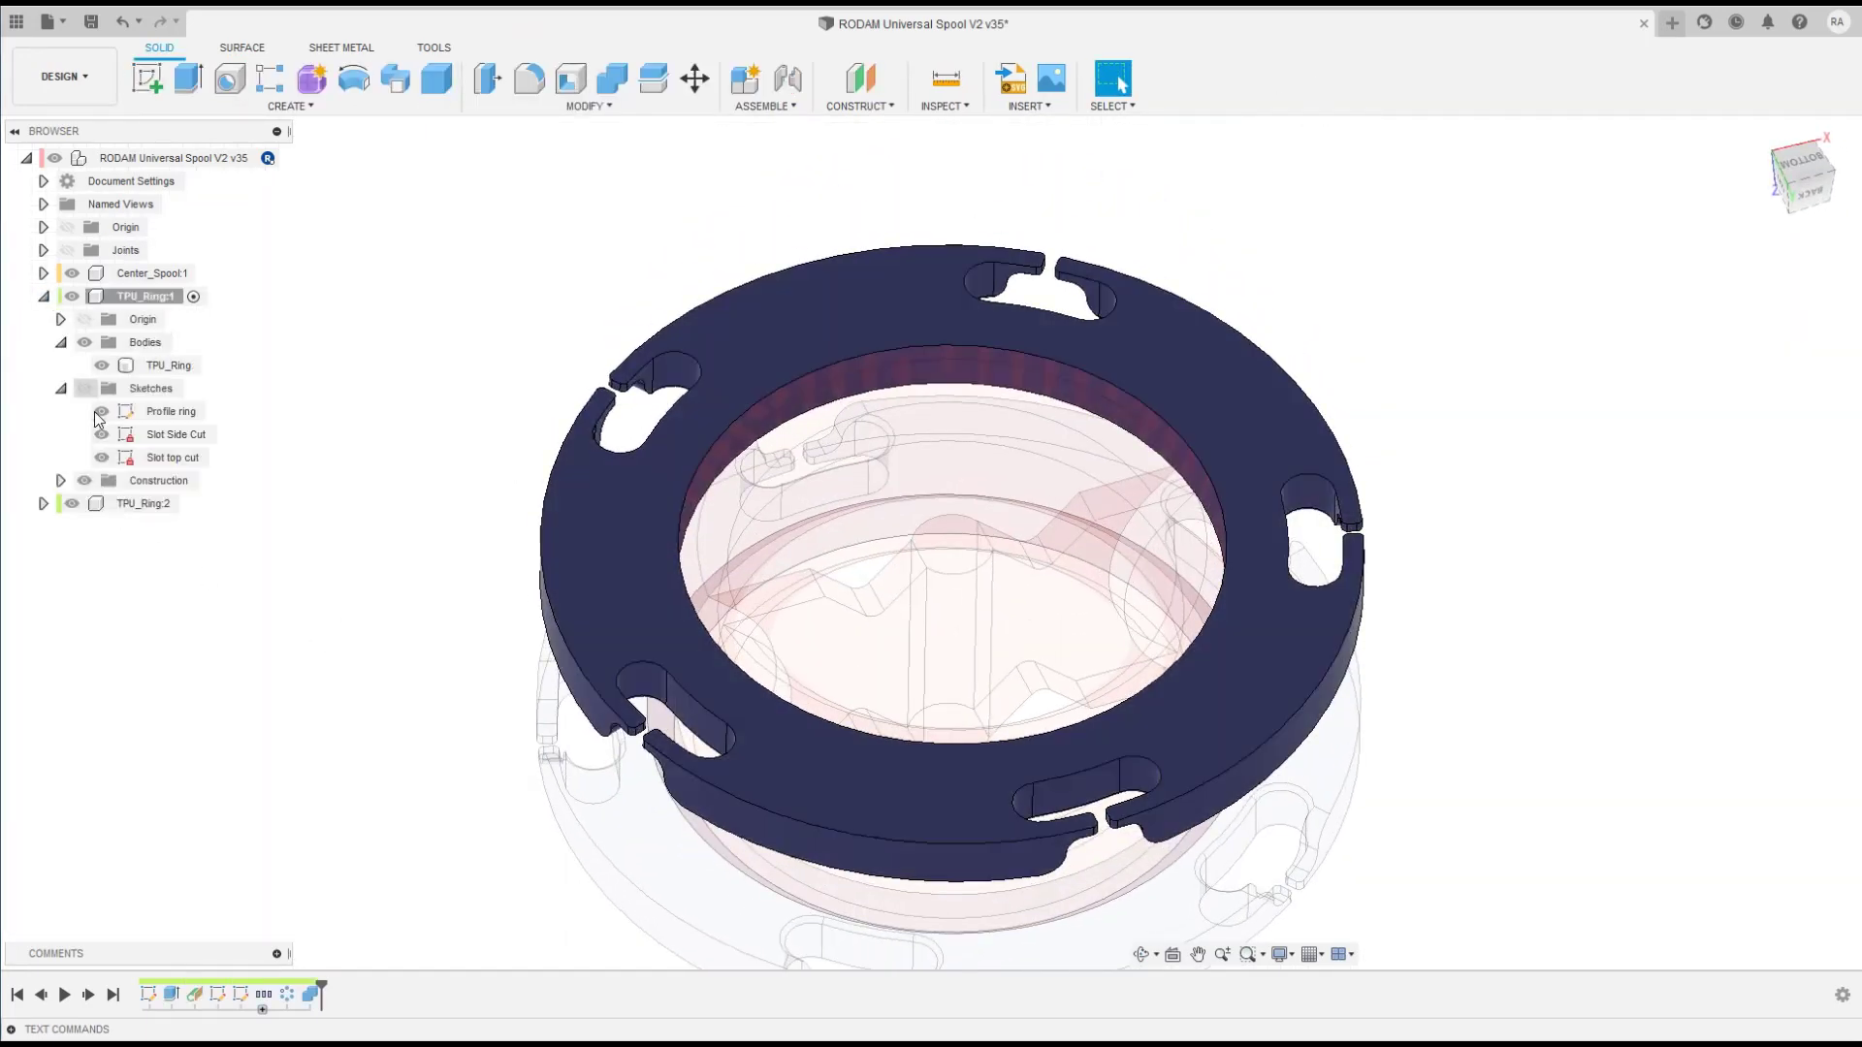
pyautogui.click(84, 388)
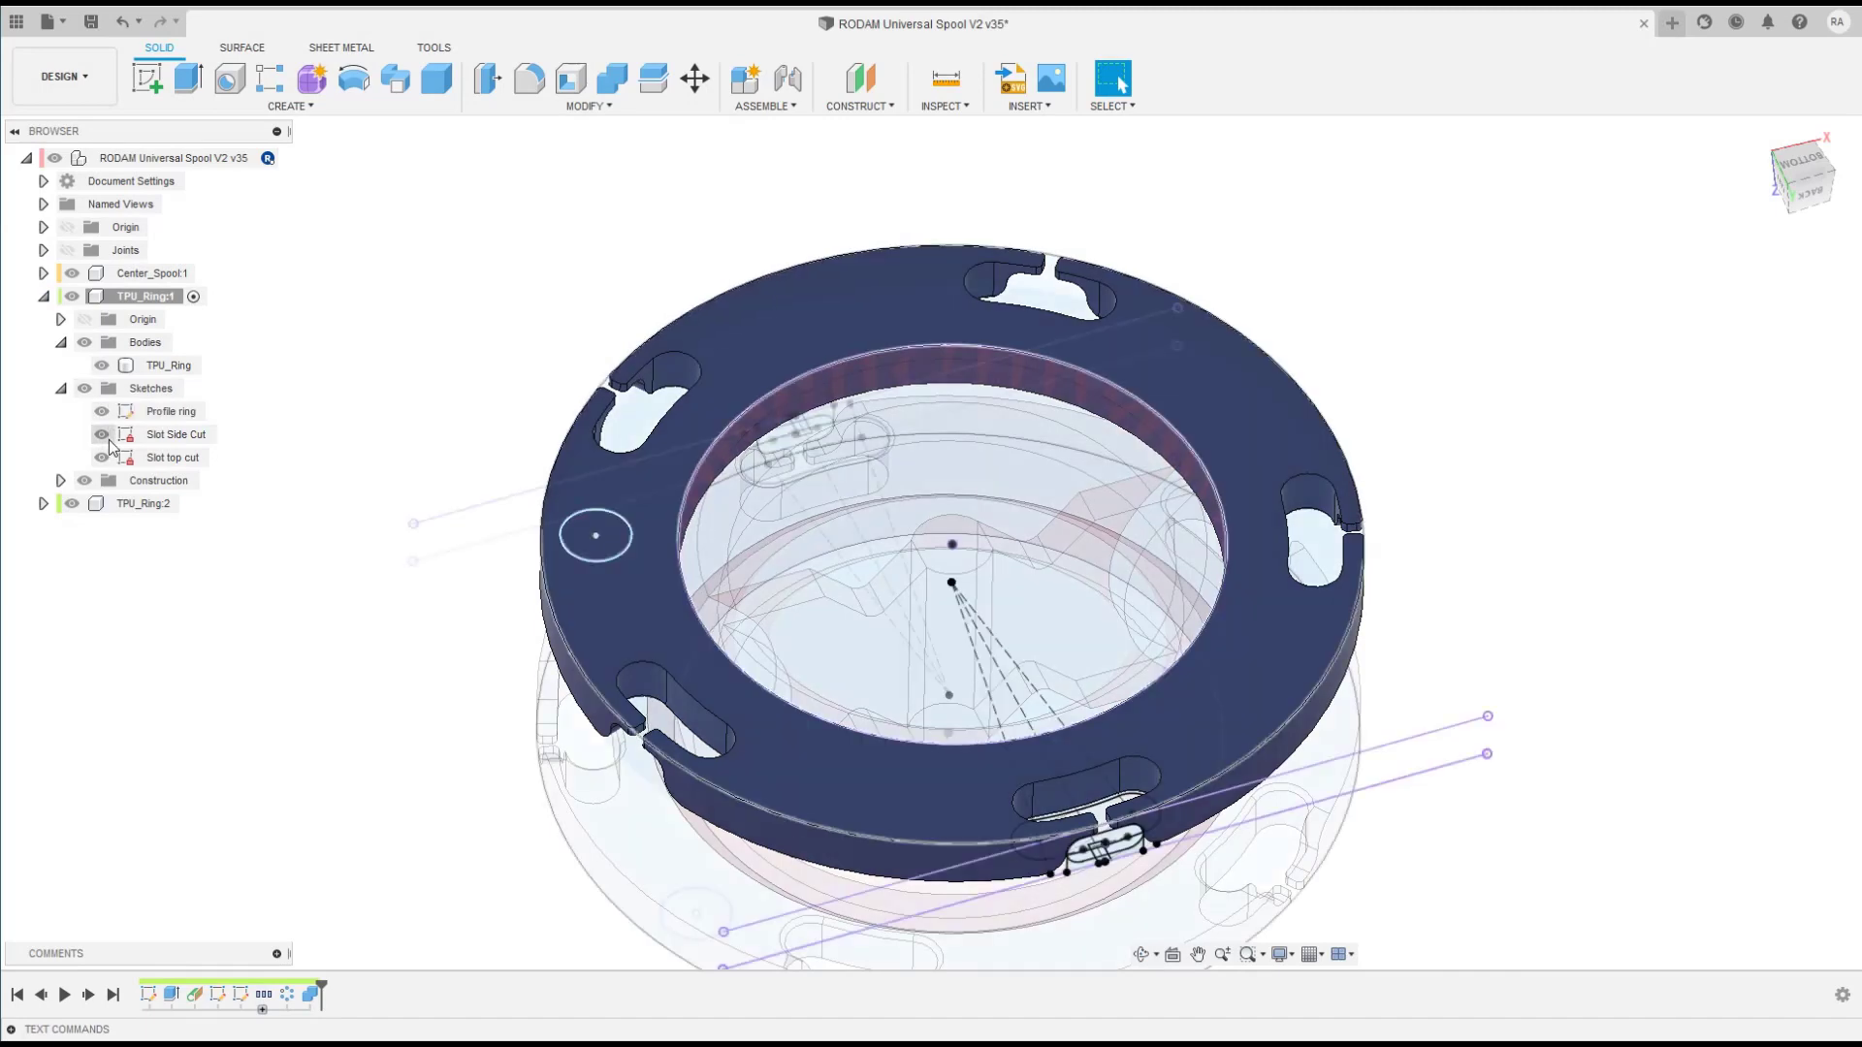
pyautogui.click(102, 434)
pyautogui.click(102, 458)
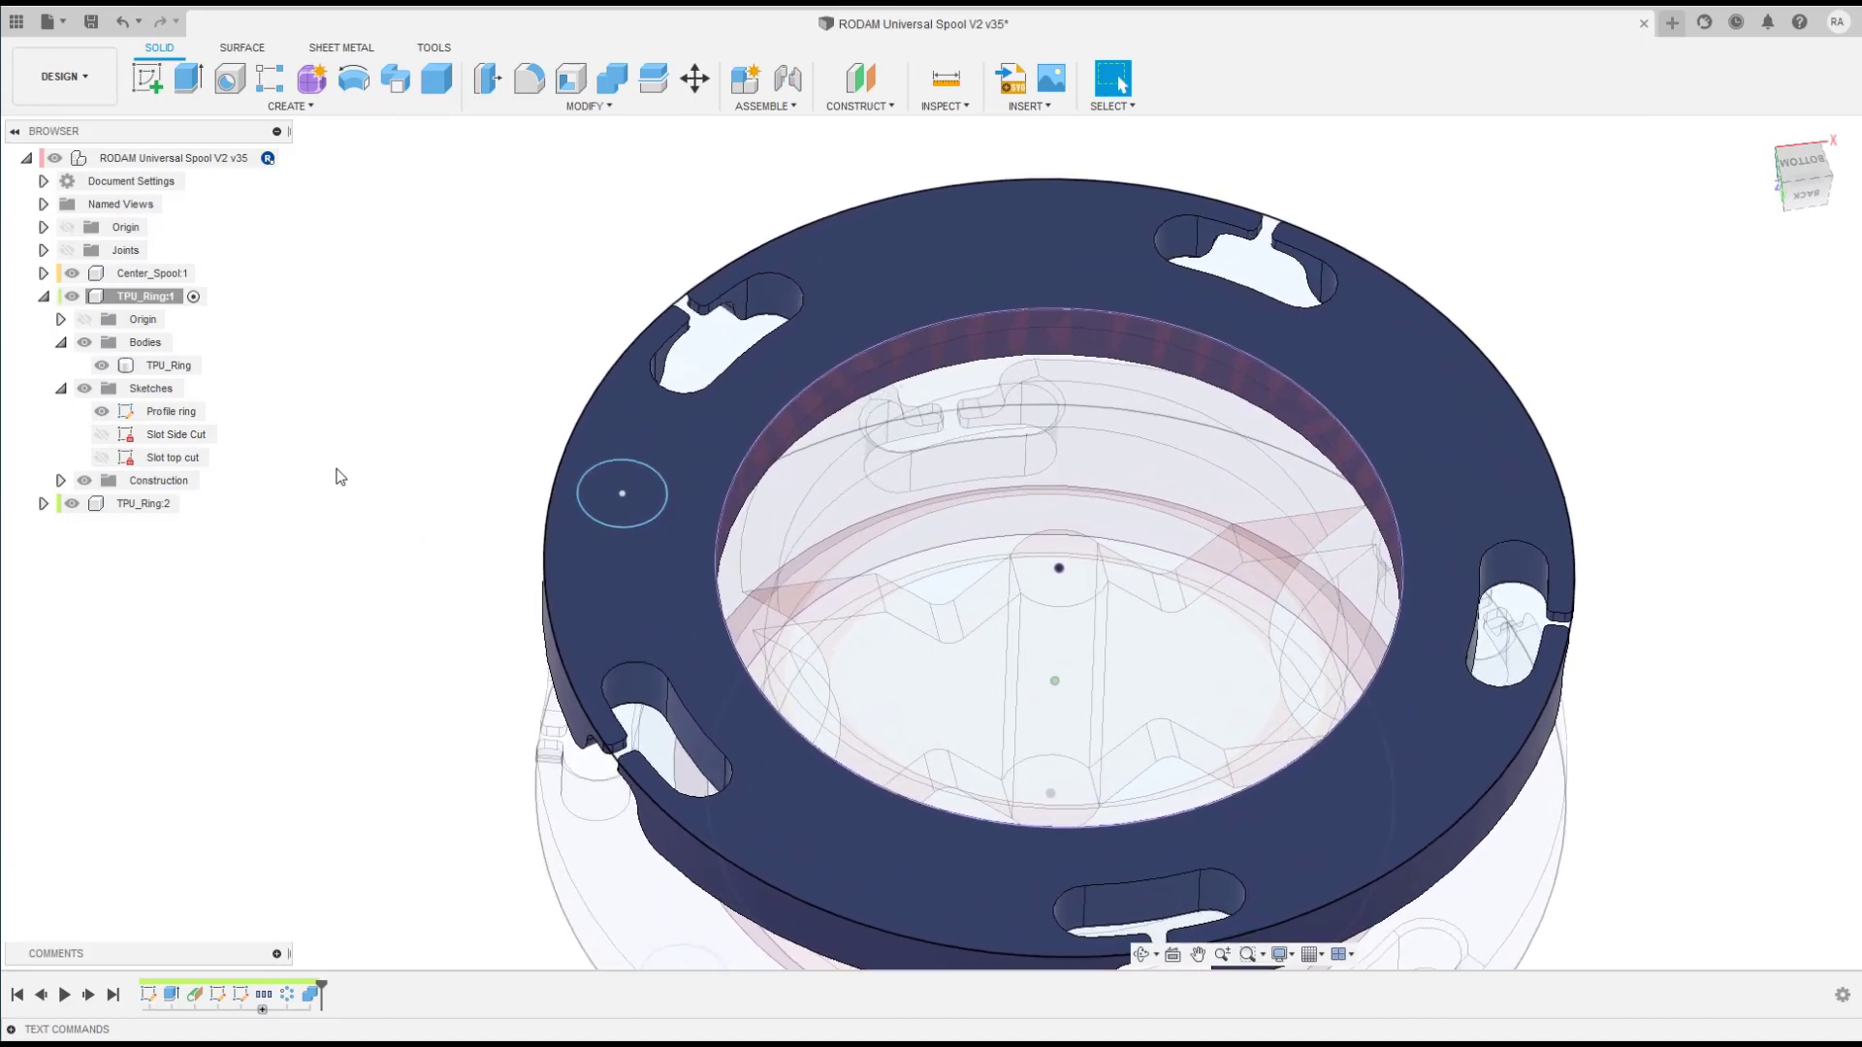
pyautogui.click(603, 505)
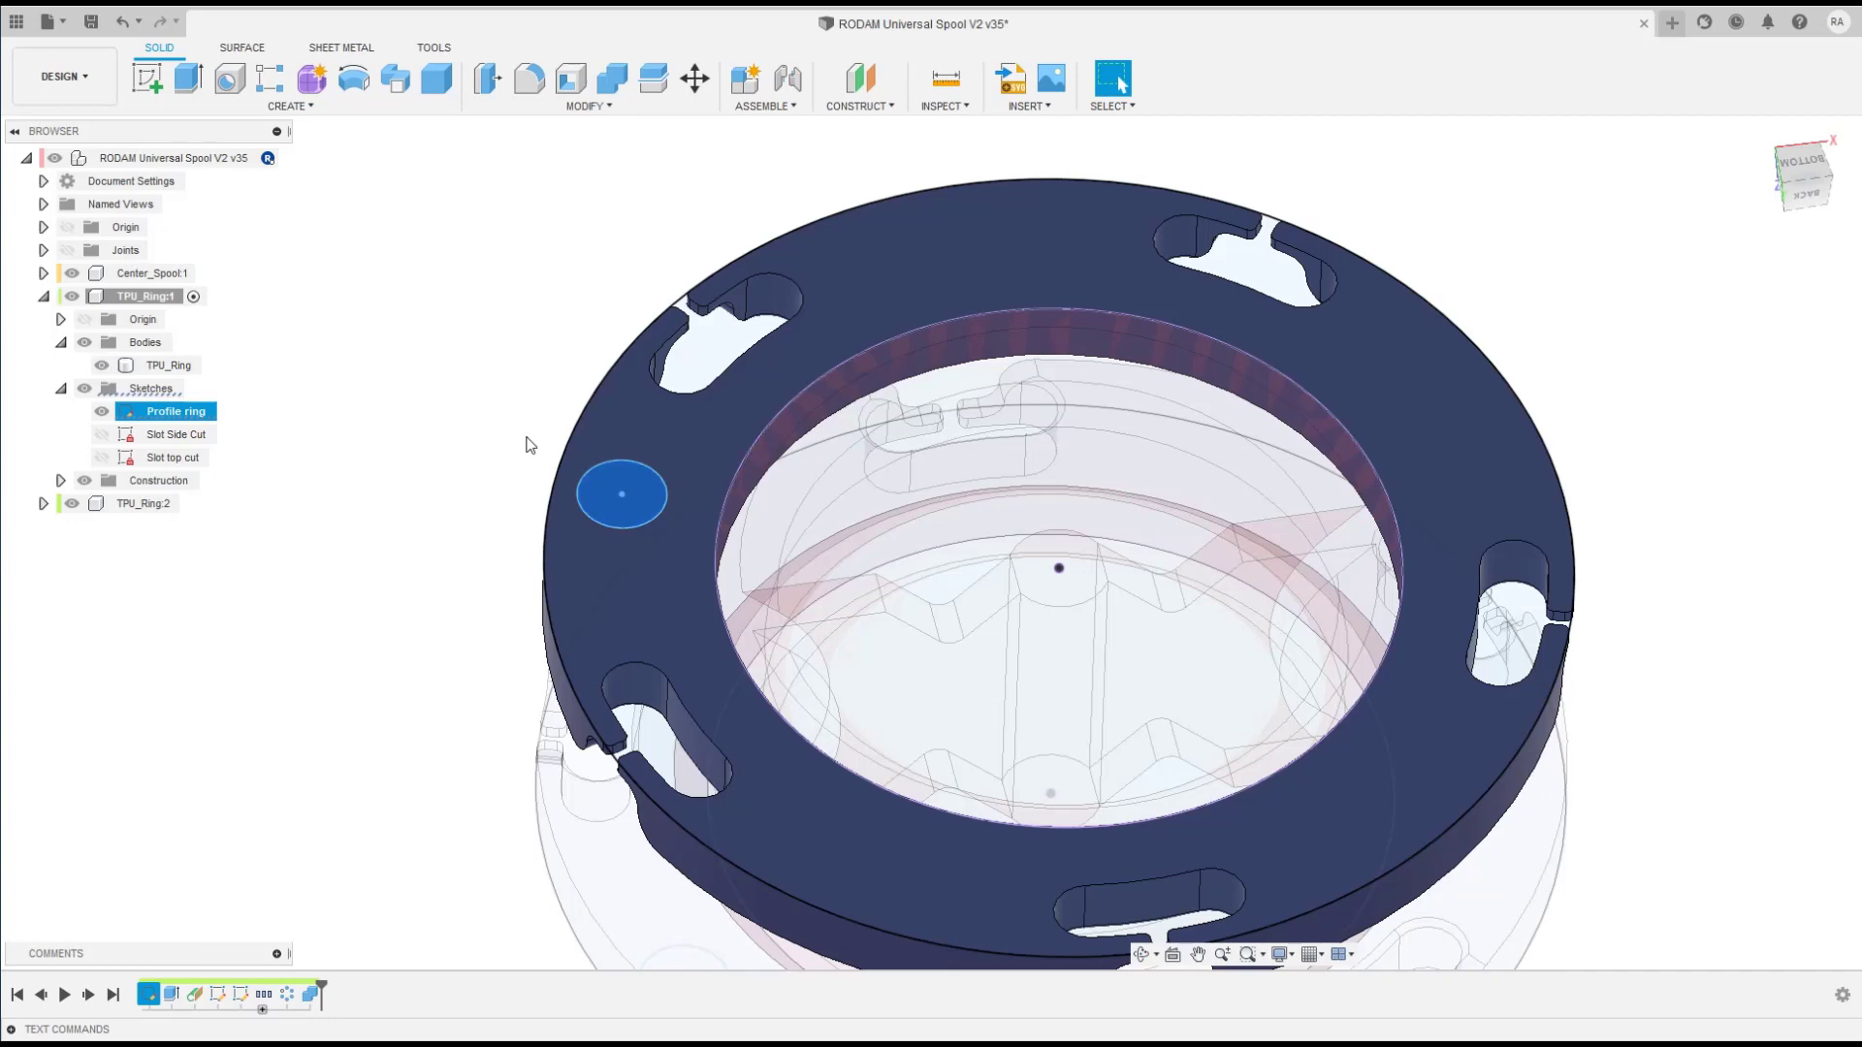
# Step: Edit the ring's extrusion to remove the small circle from its profiles, and reactivate the top-level assembly
pyautogui.click(334, 785)
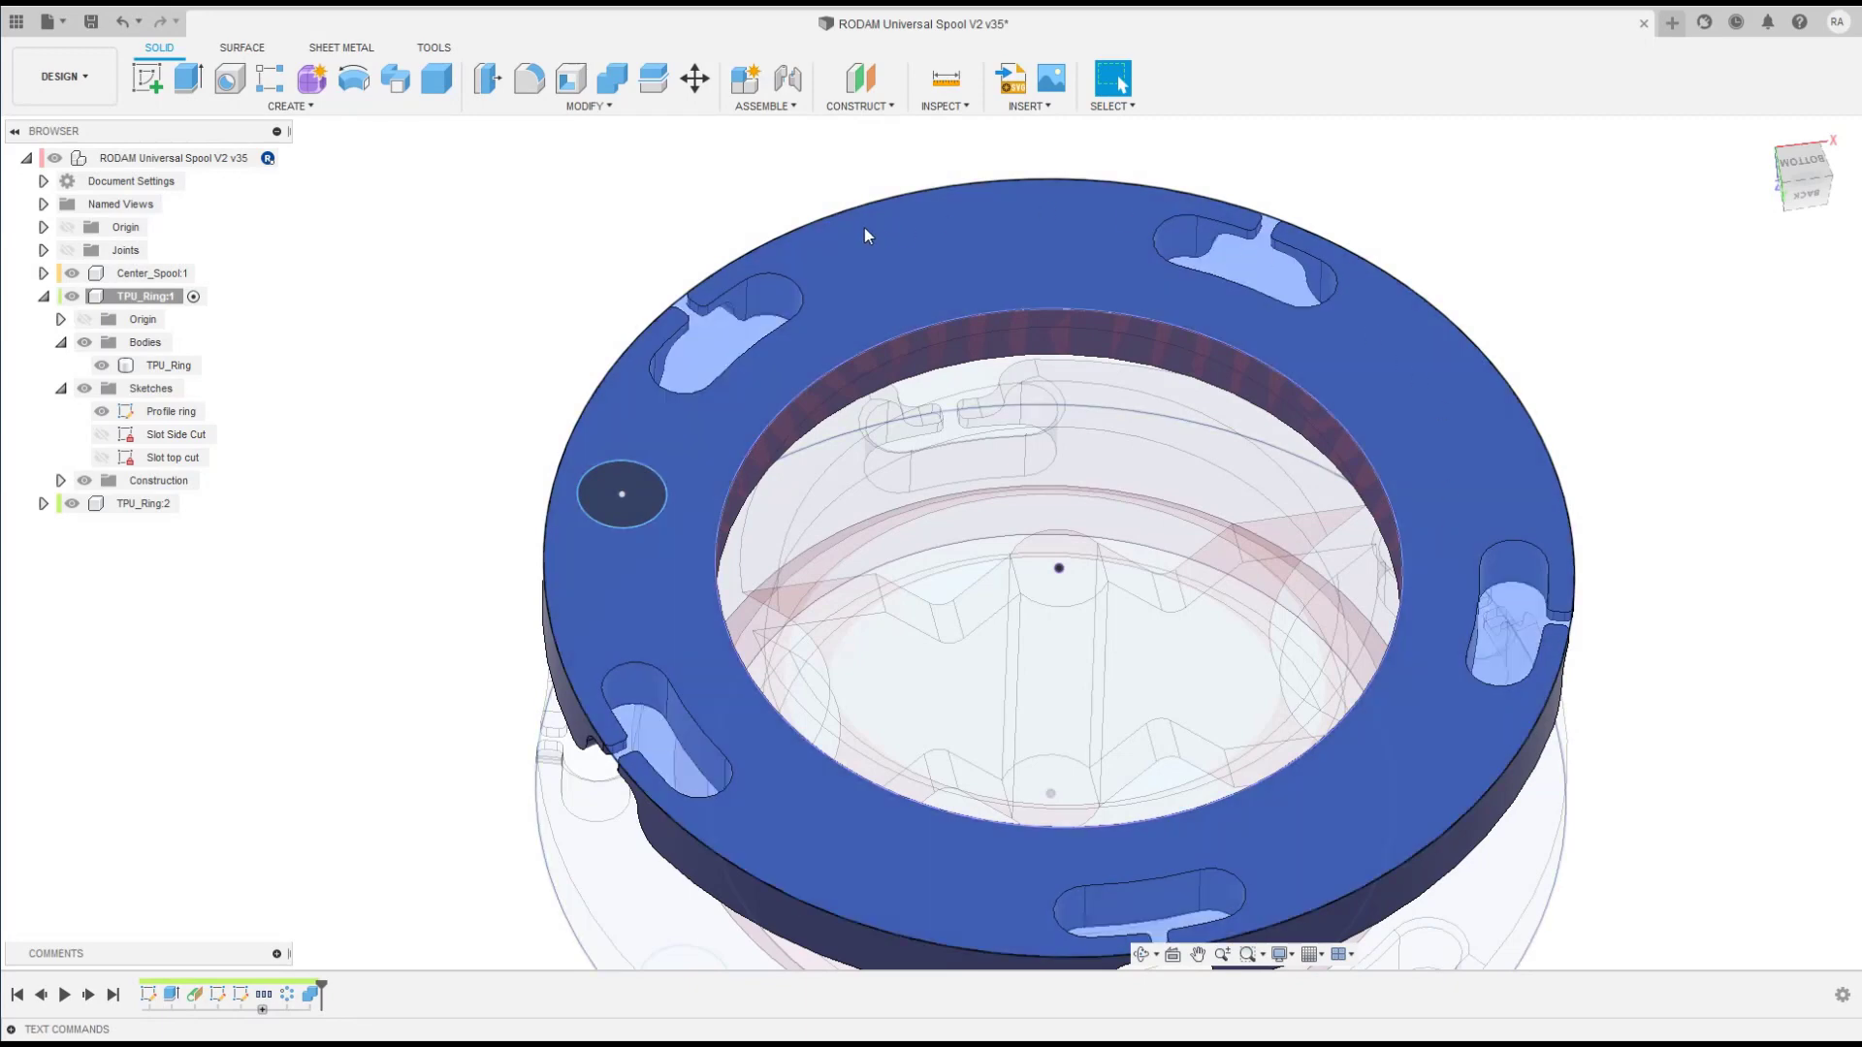
pyautogui.click(171, 998)
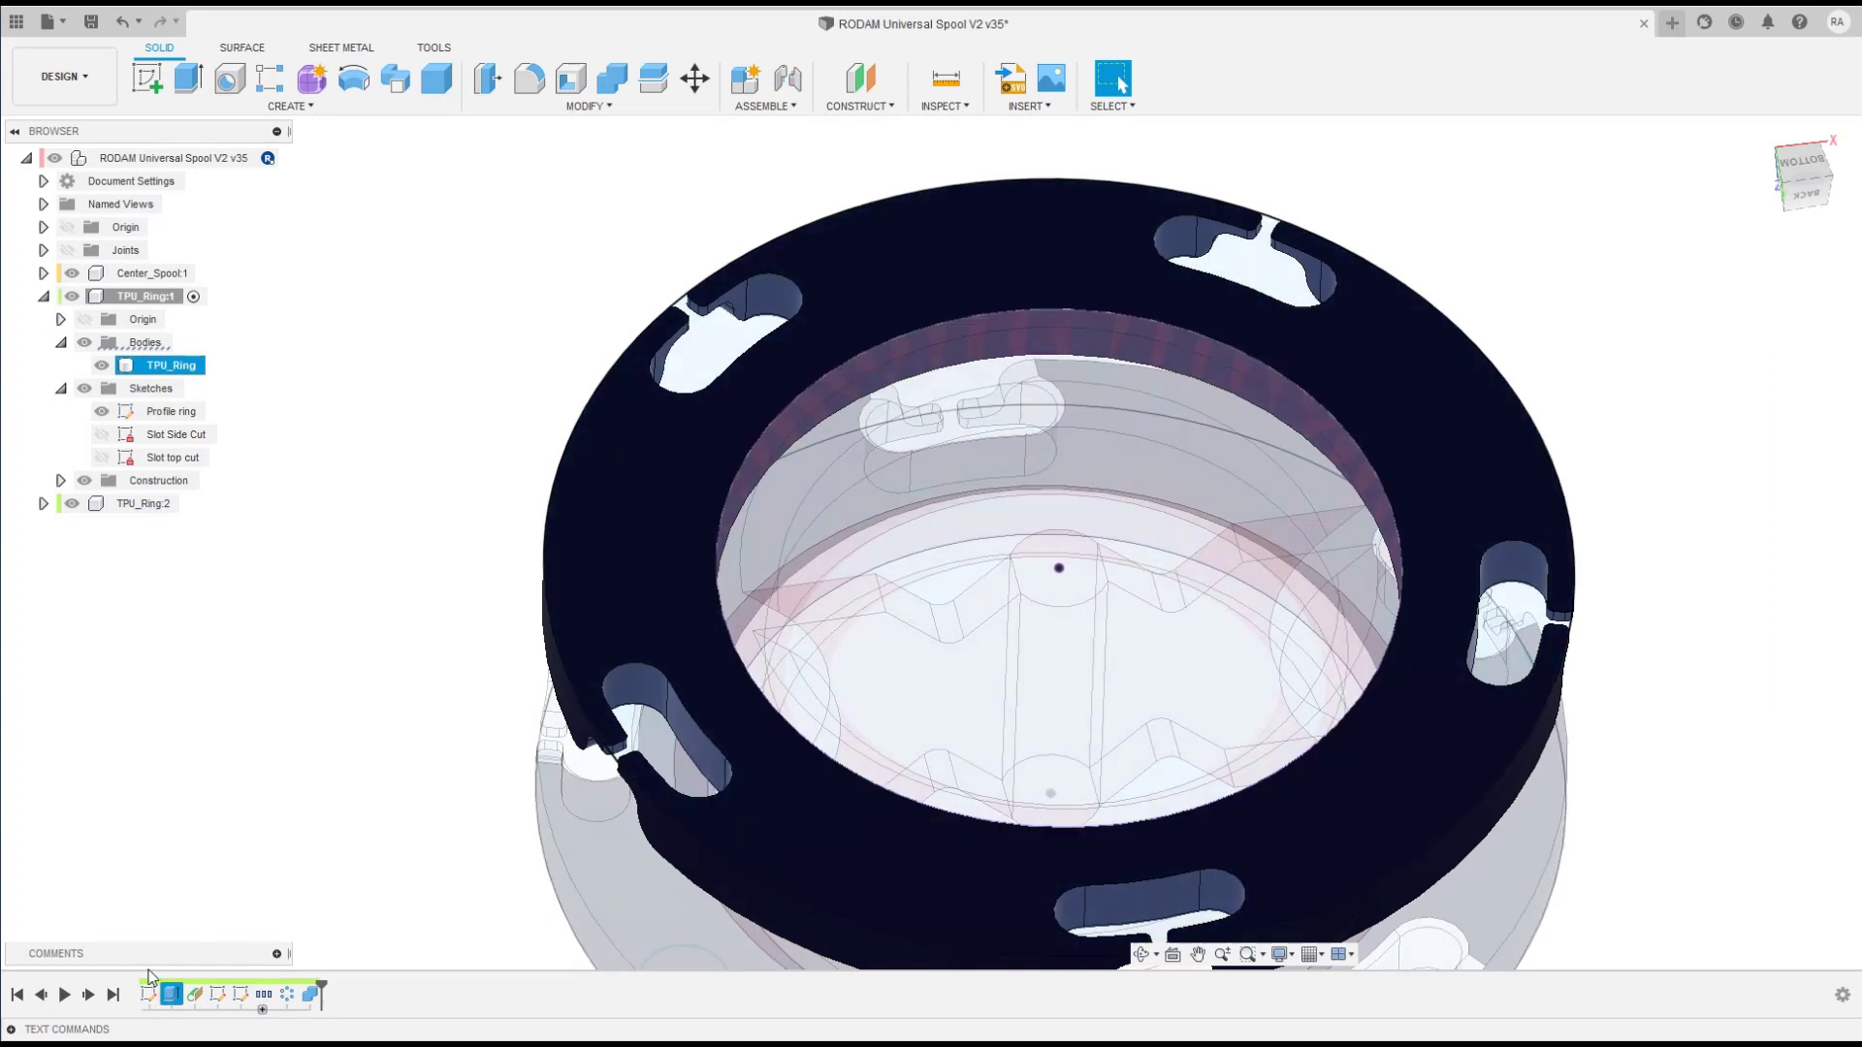
pyautogui.doubleClick(173, 999)
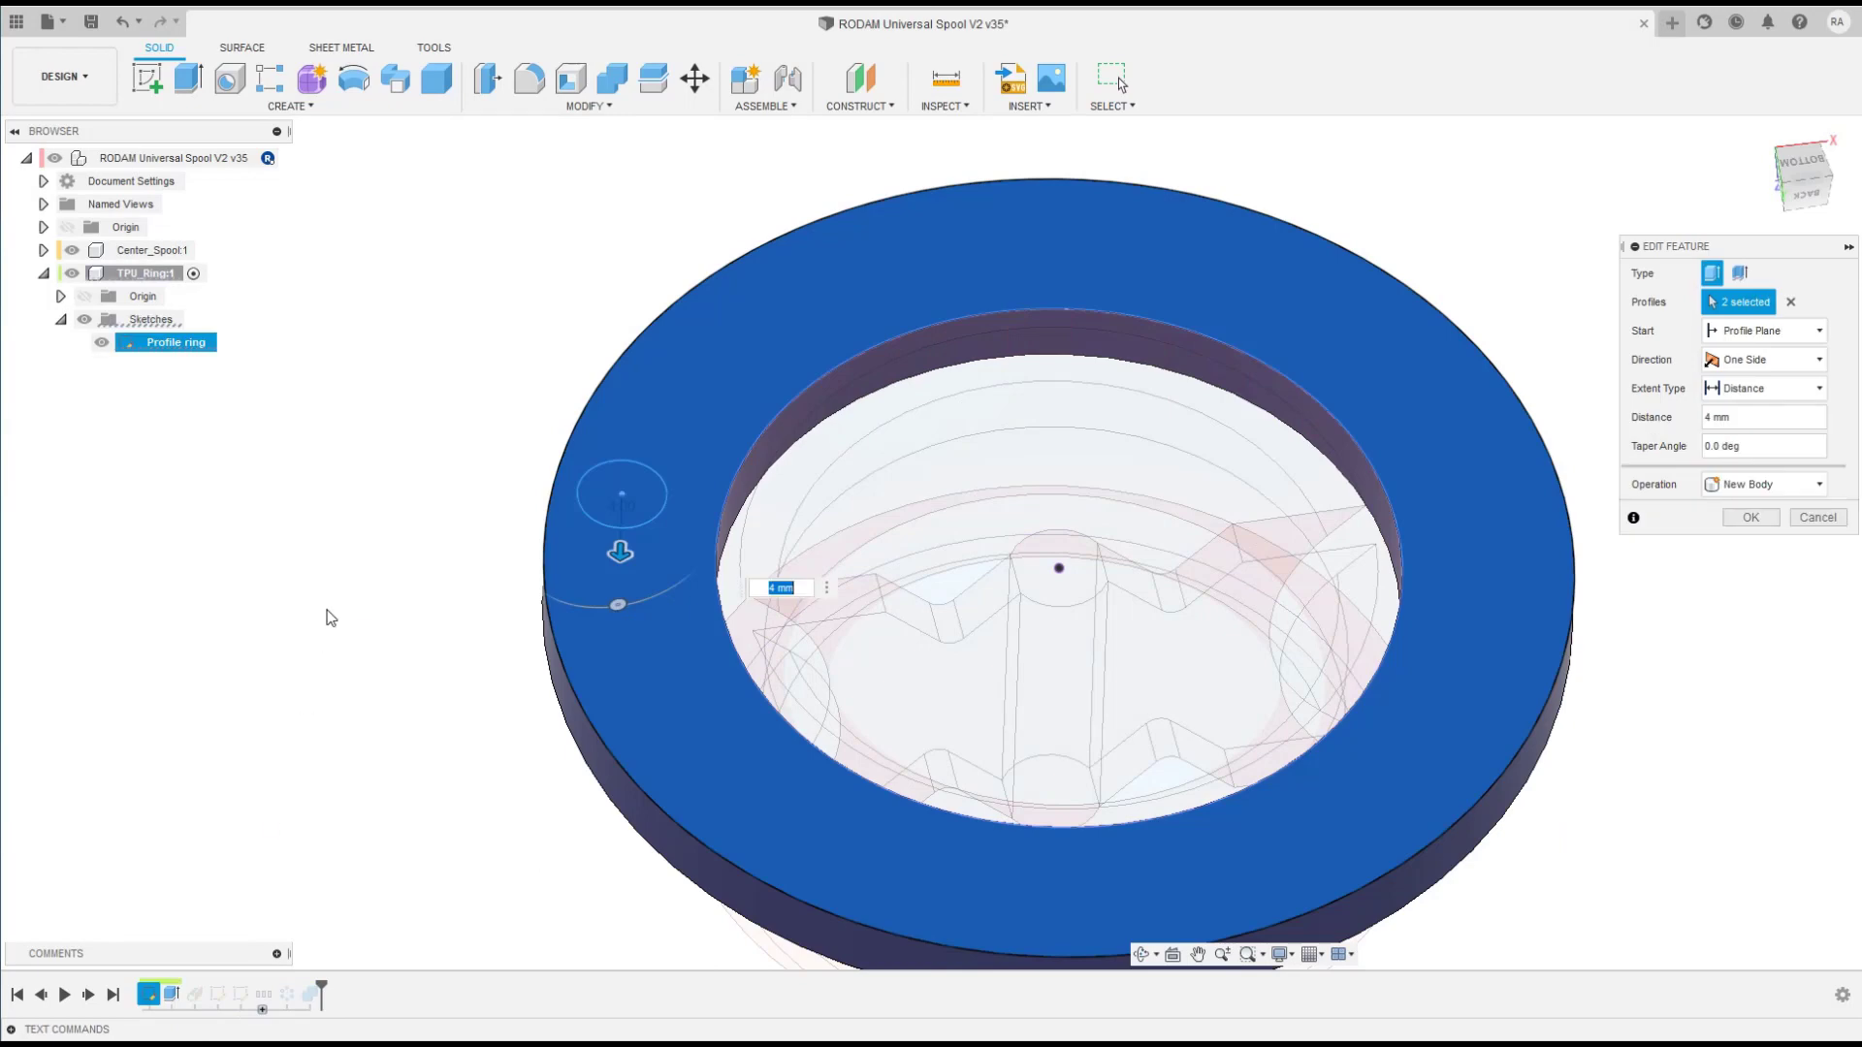
pyautogui.keyDown('shift'); pyautogui.moveTo(417, 556); pyautogui.dragTo(230, 781, button='middle'); pyautogui.keyUp('shift')
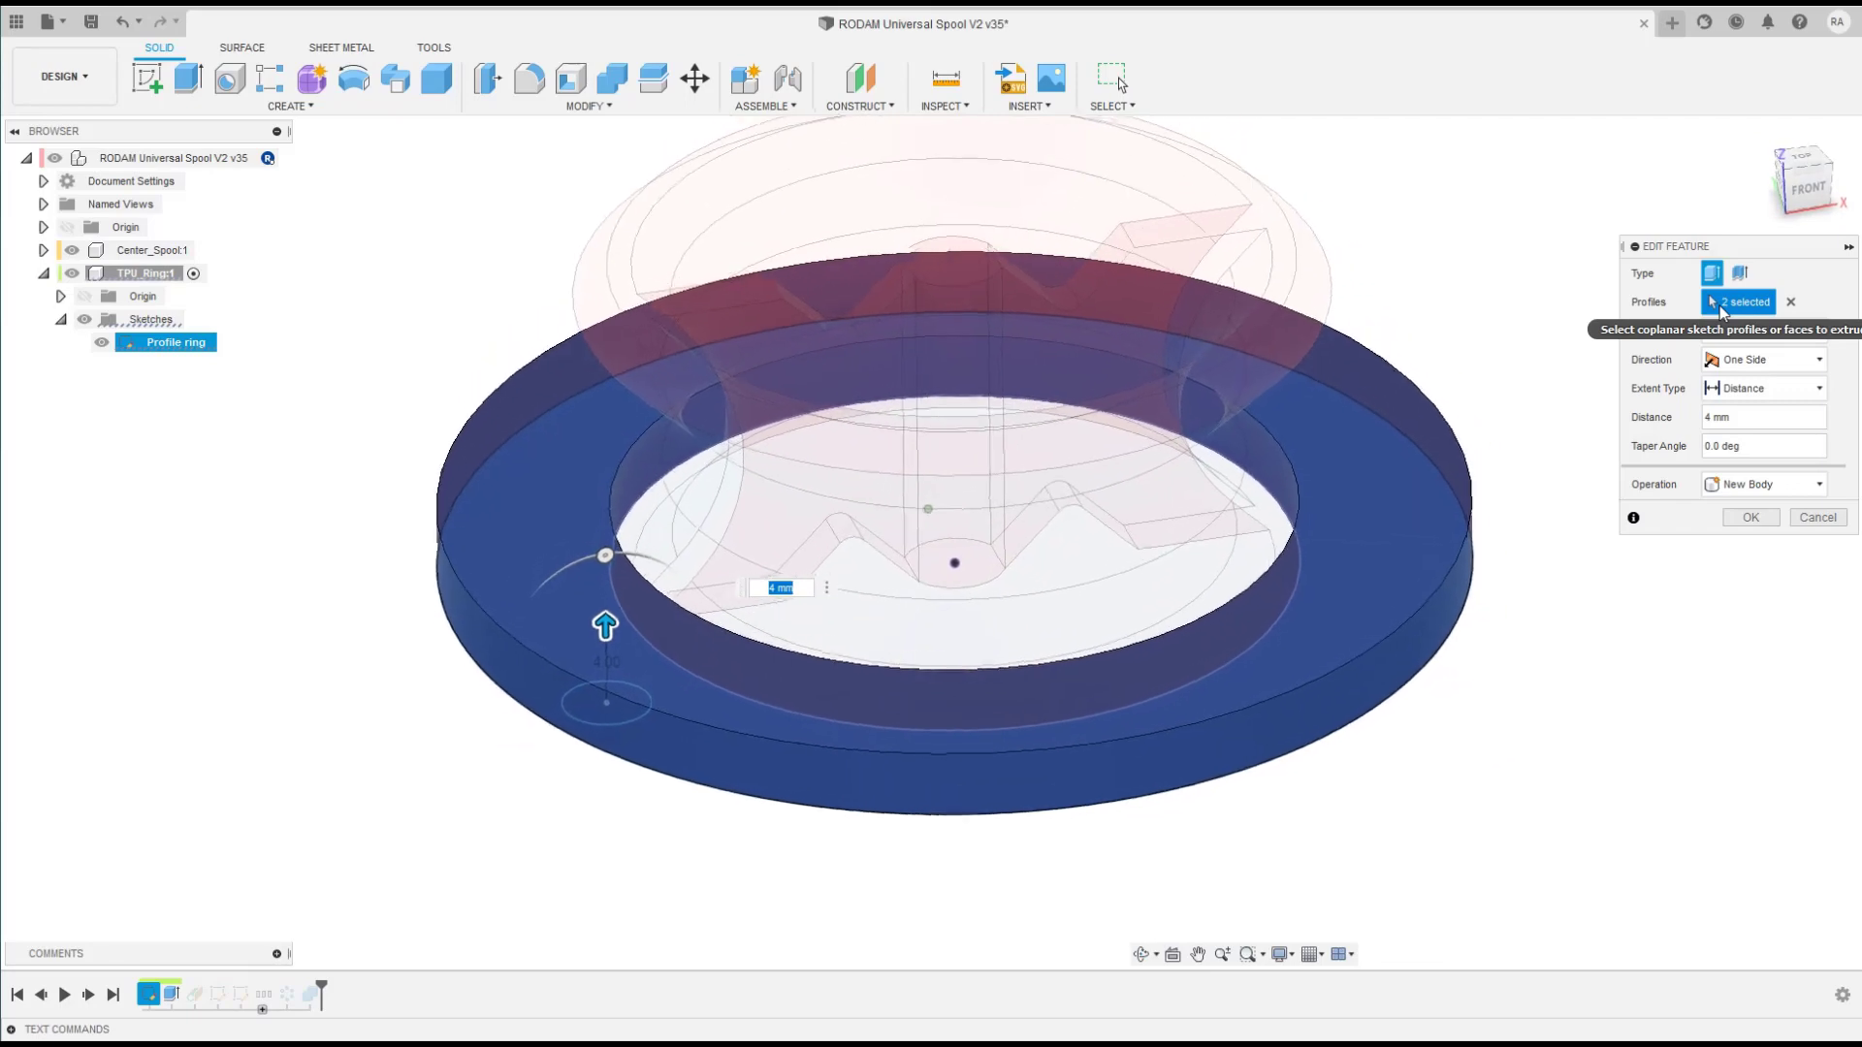
pyautogui.click(1723, 310)
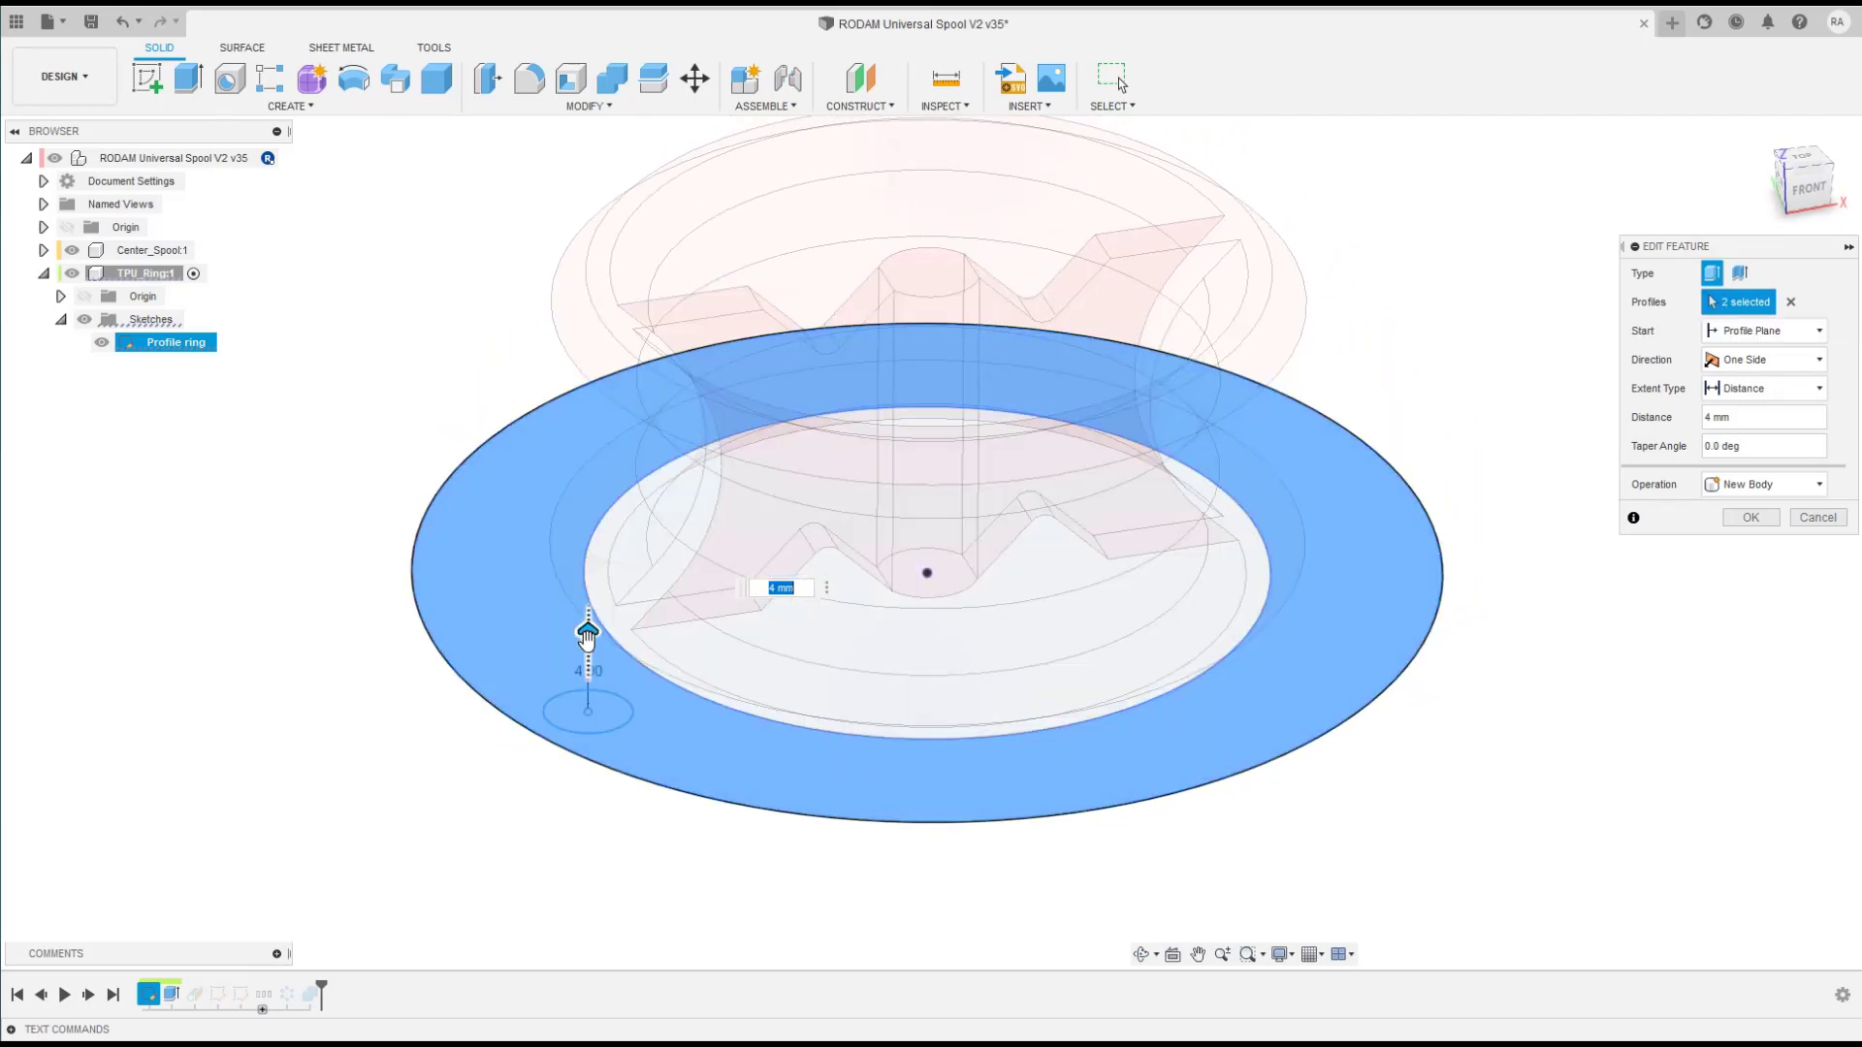
pyautogui.click(565, 717)
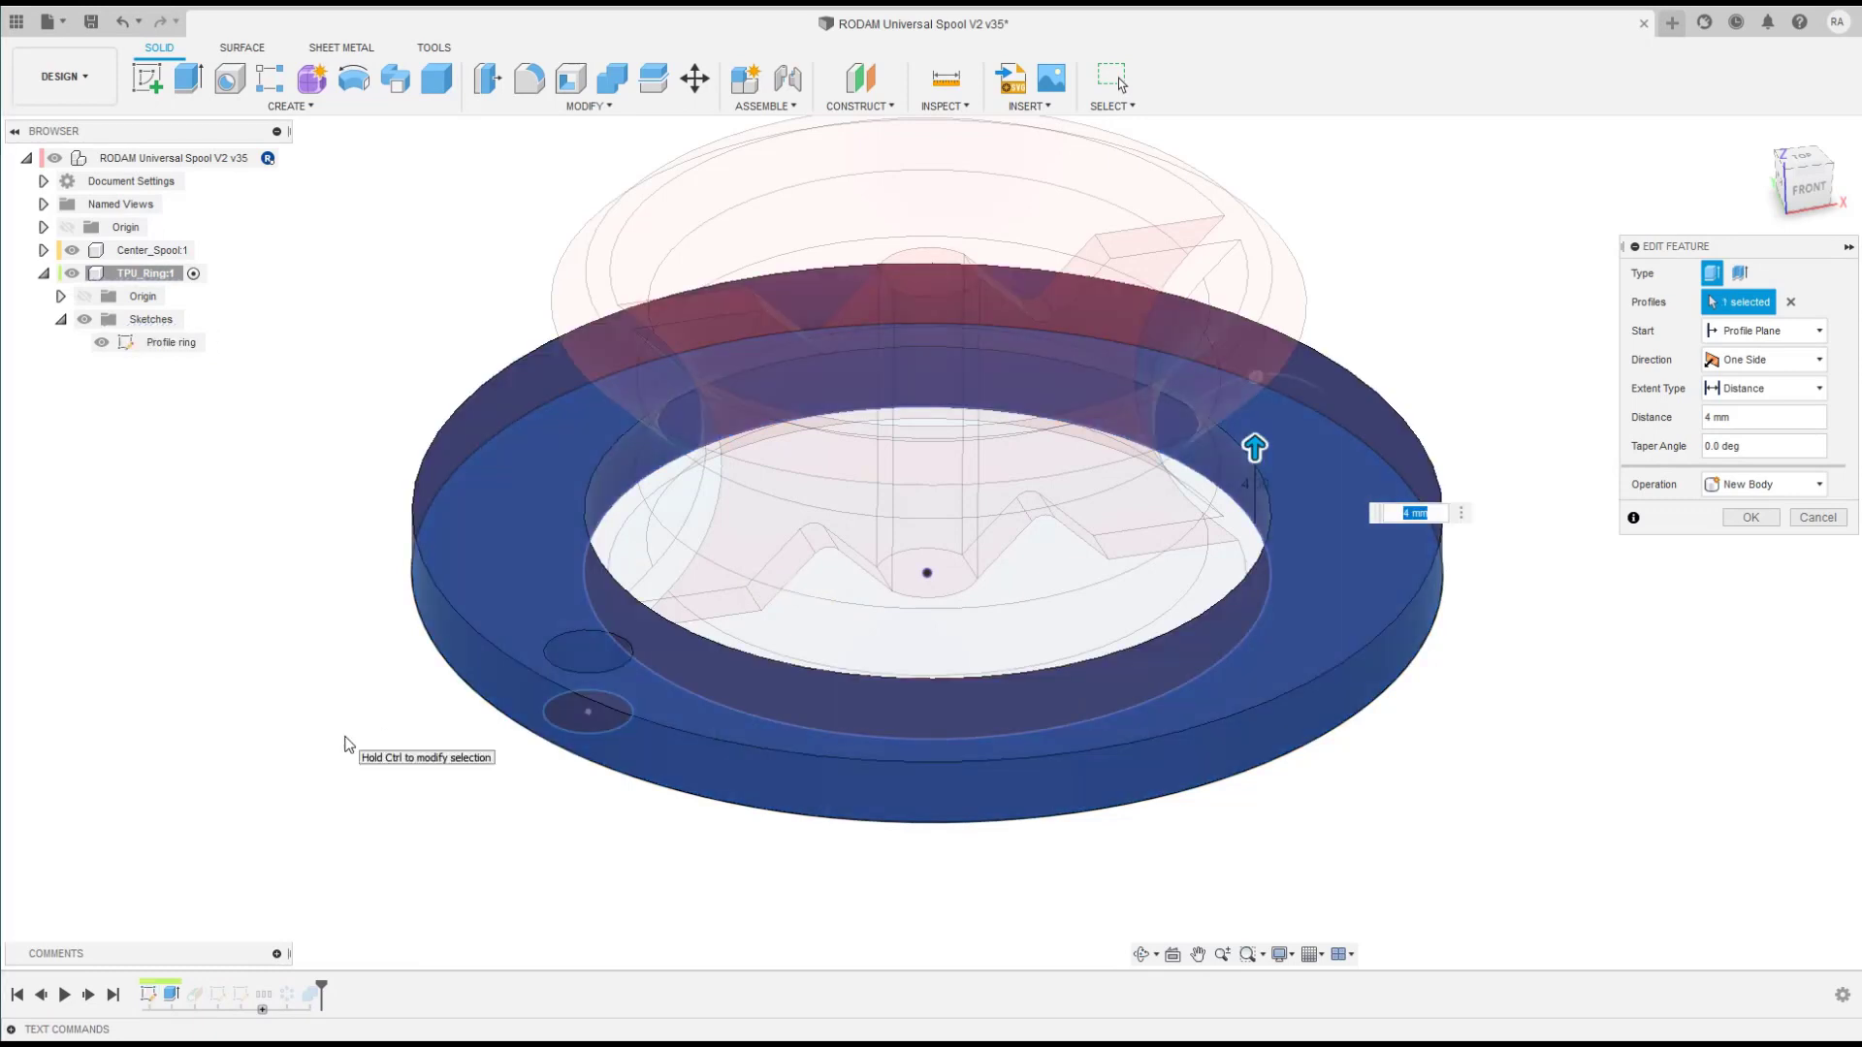
pyautogui.press('Return')
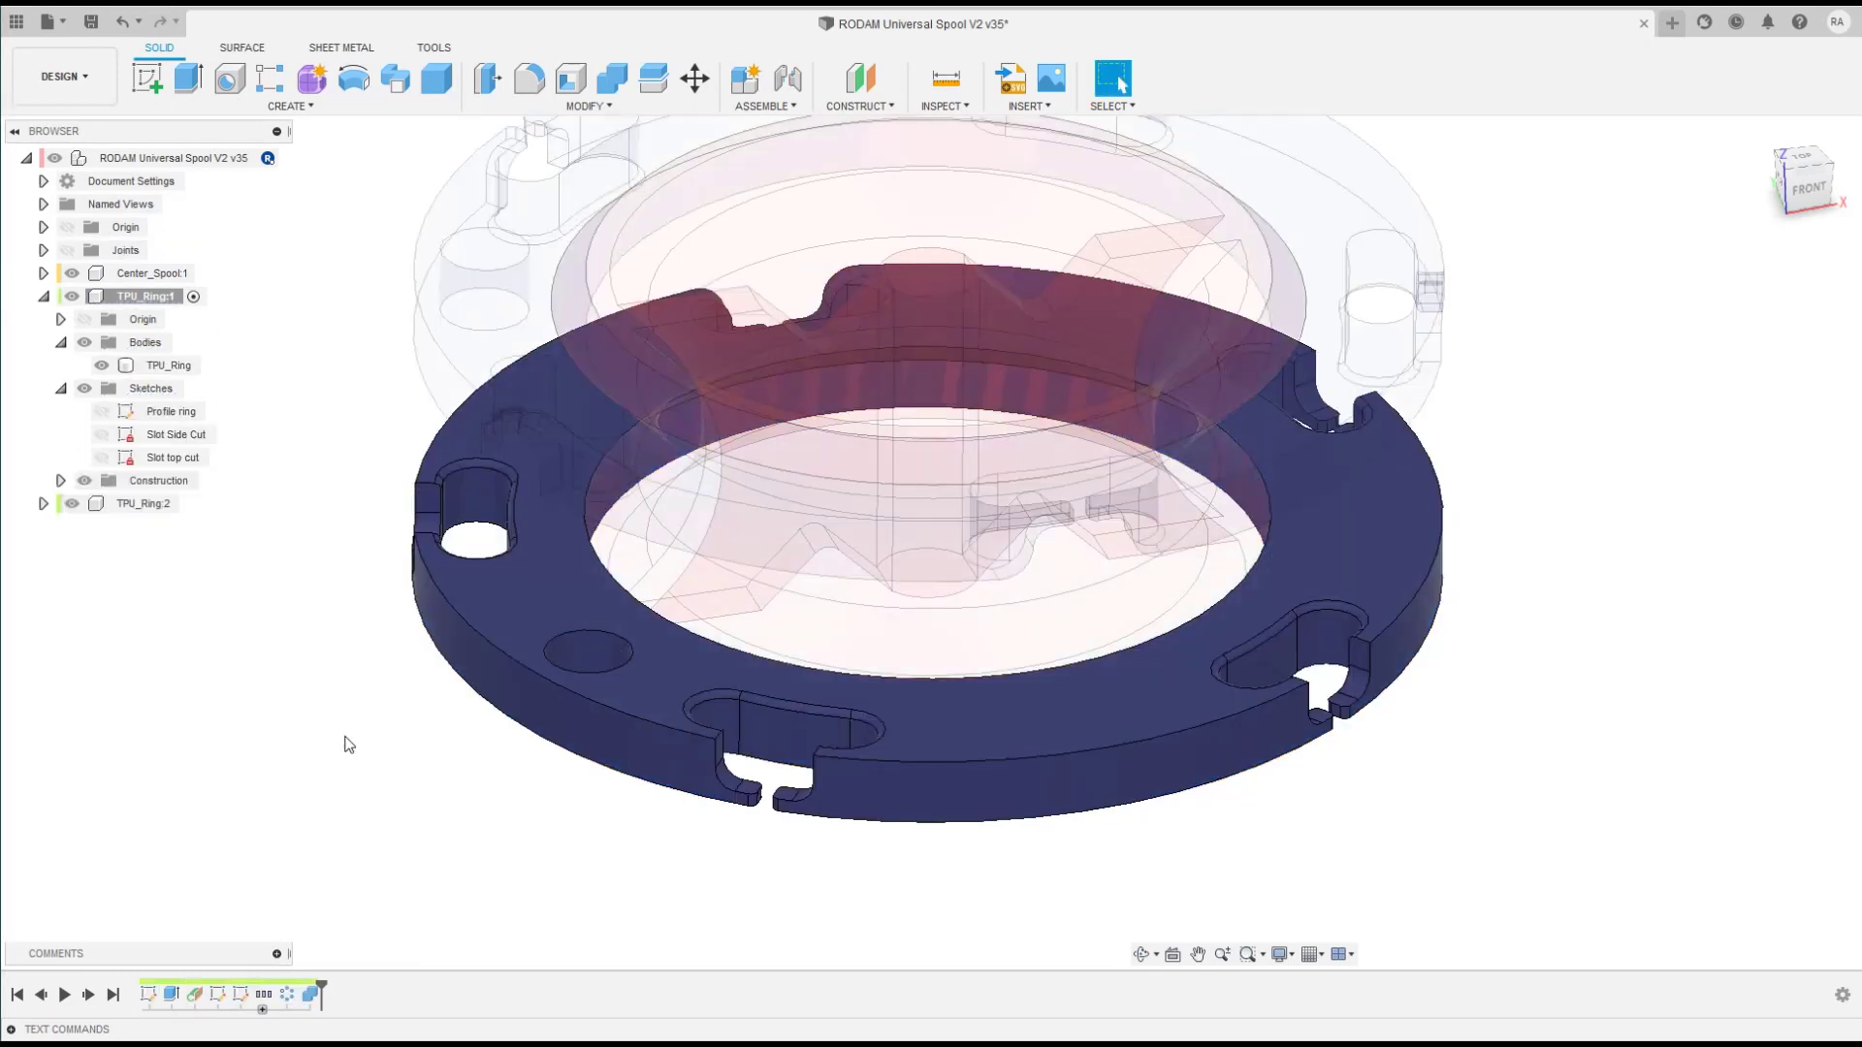
pyautogui.keyDown('shift'); pyautogui.moveTo(349, 745); pyautogui.dragTo(541, 759, button='middle'); pyautogui.keyUp('shift')
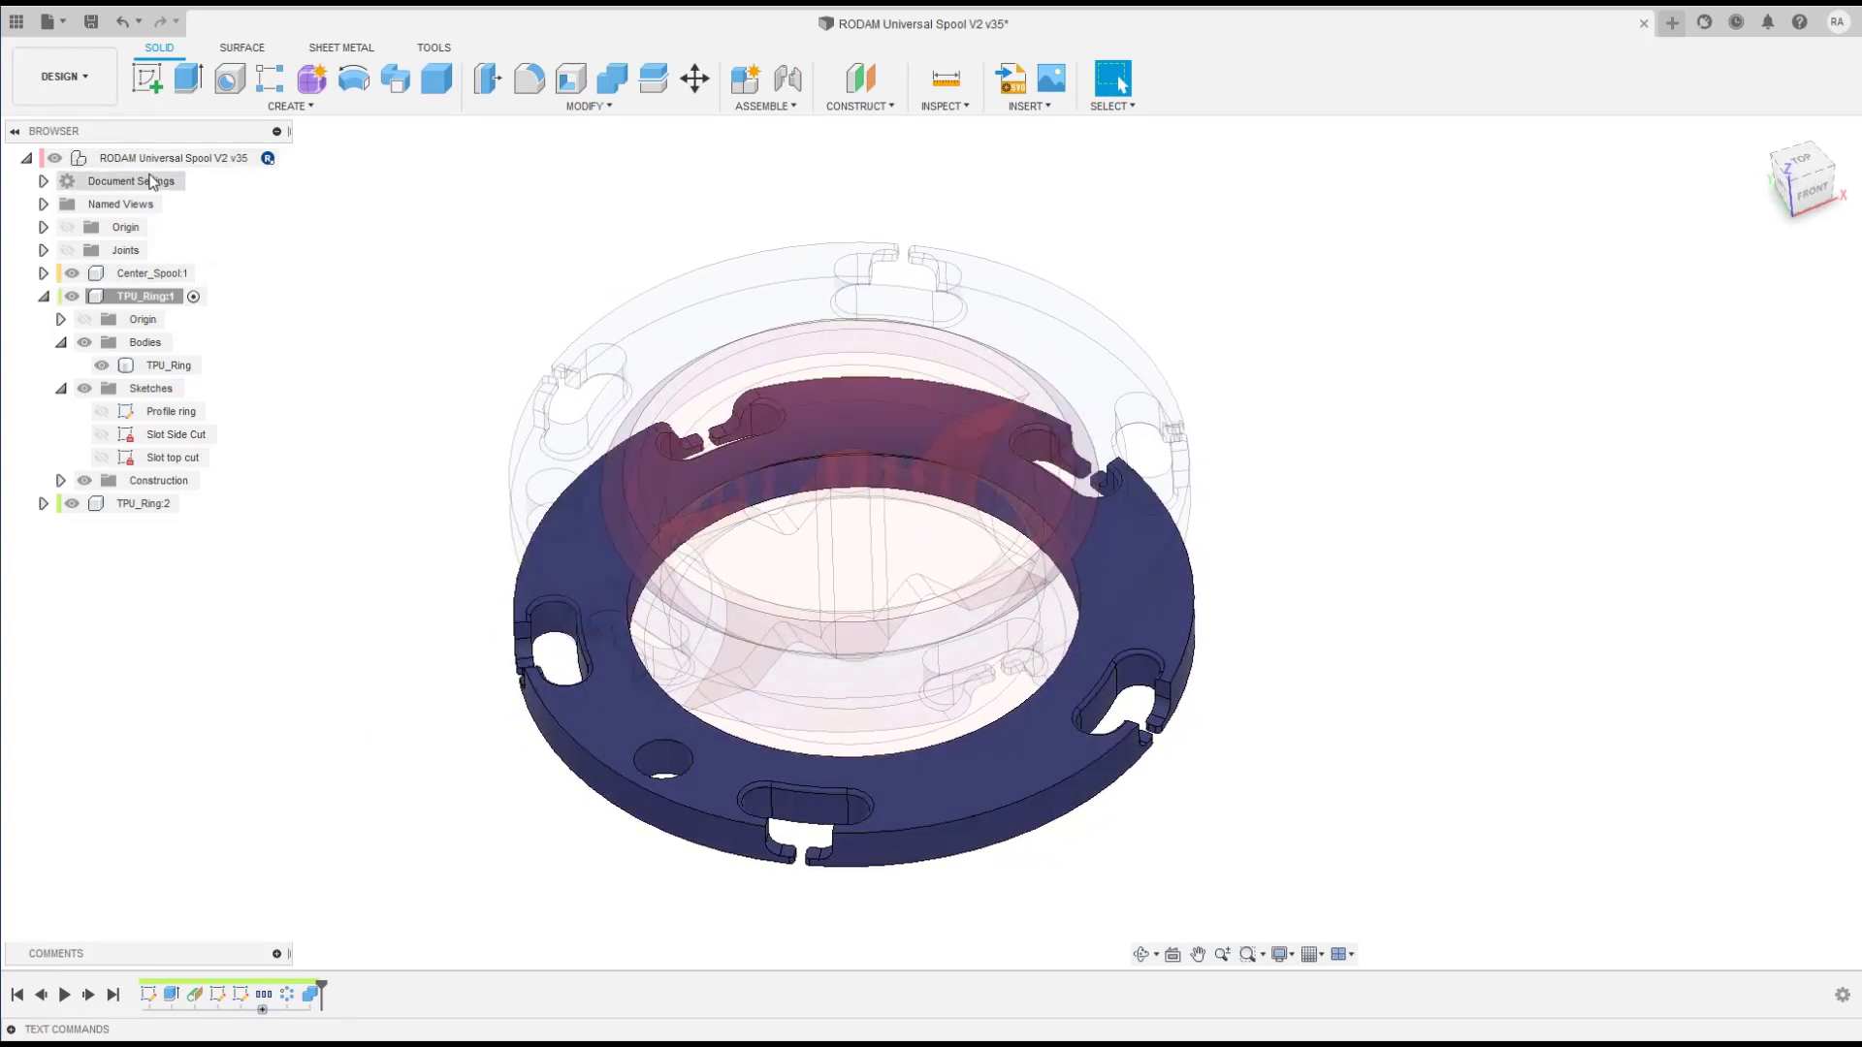
pyautogui.click(276, 160)
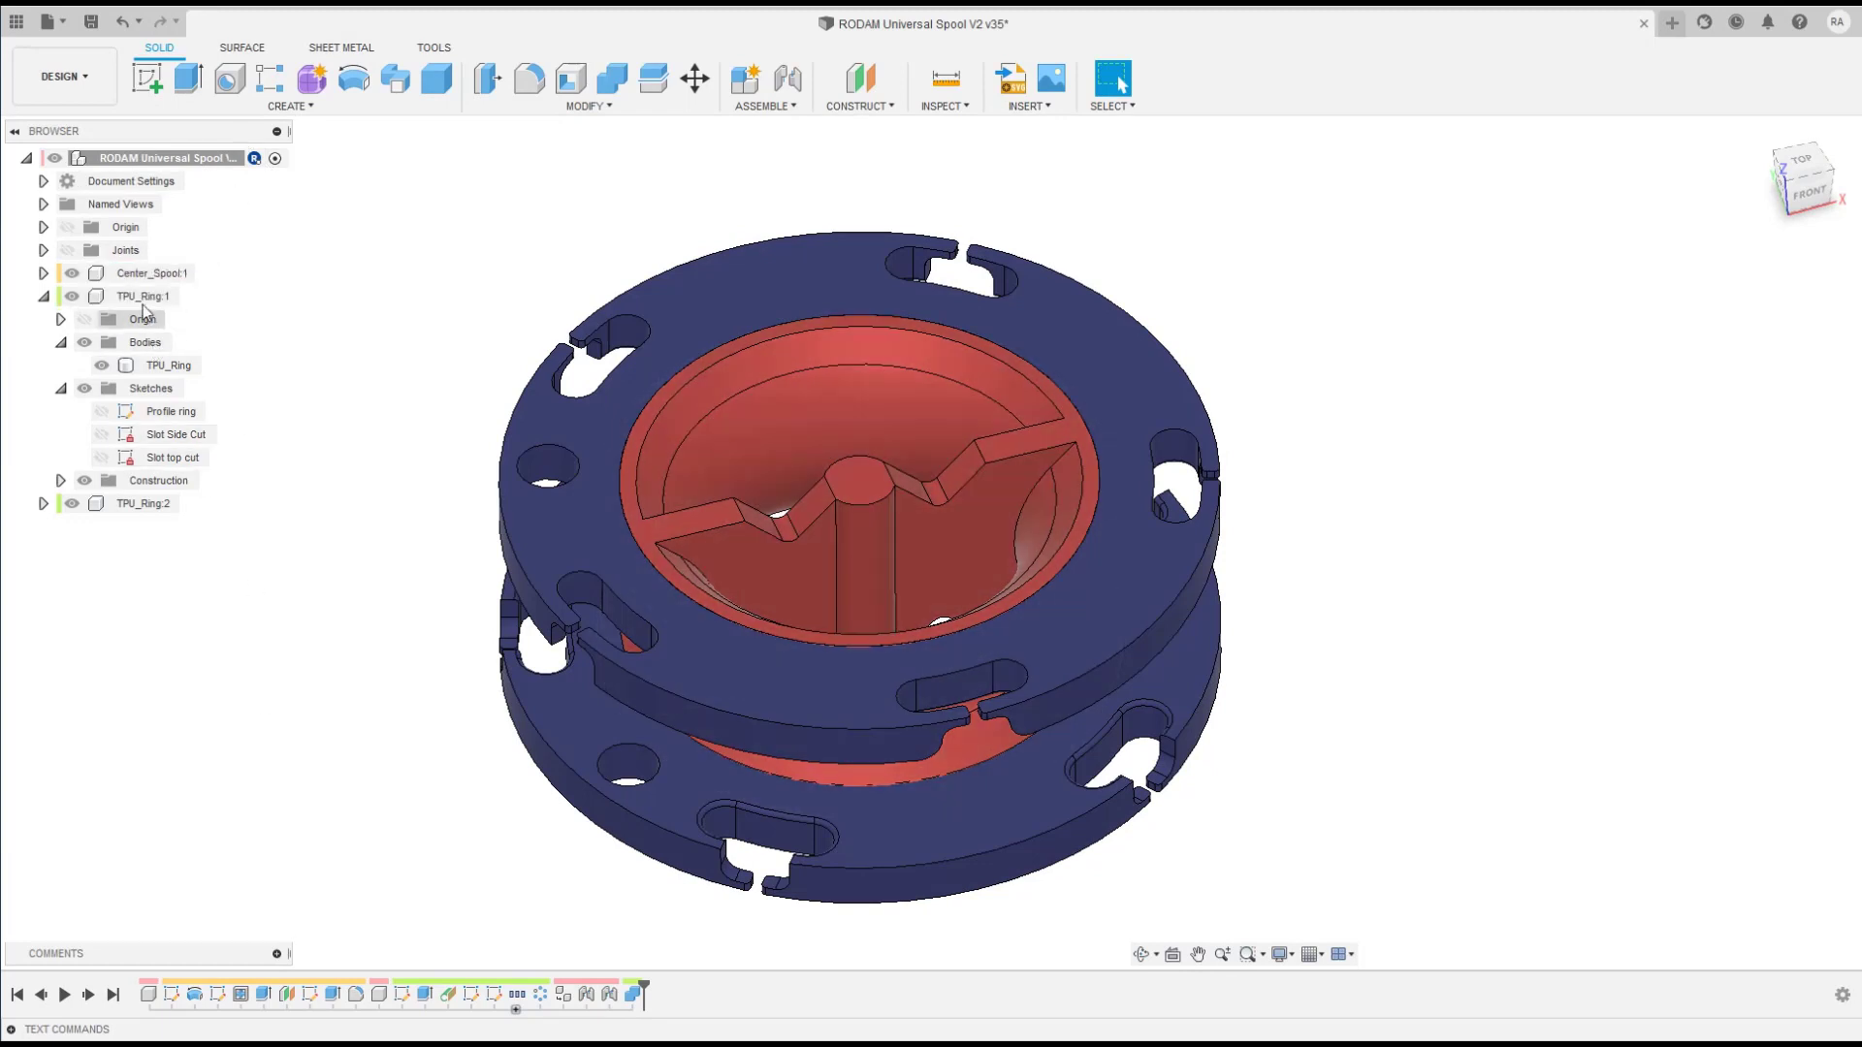
# Step: Try deleting the rounded corner face and adjoining sloped face of one V notch in the spool's crossbar, and undo both deletions
pyautogui.scroll(4, 270, 283)
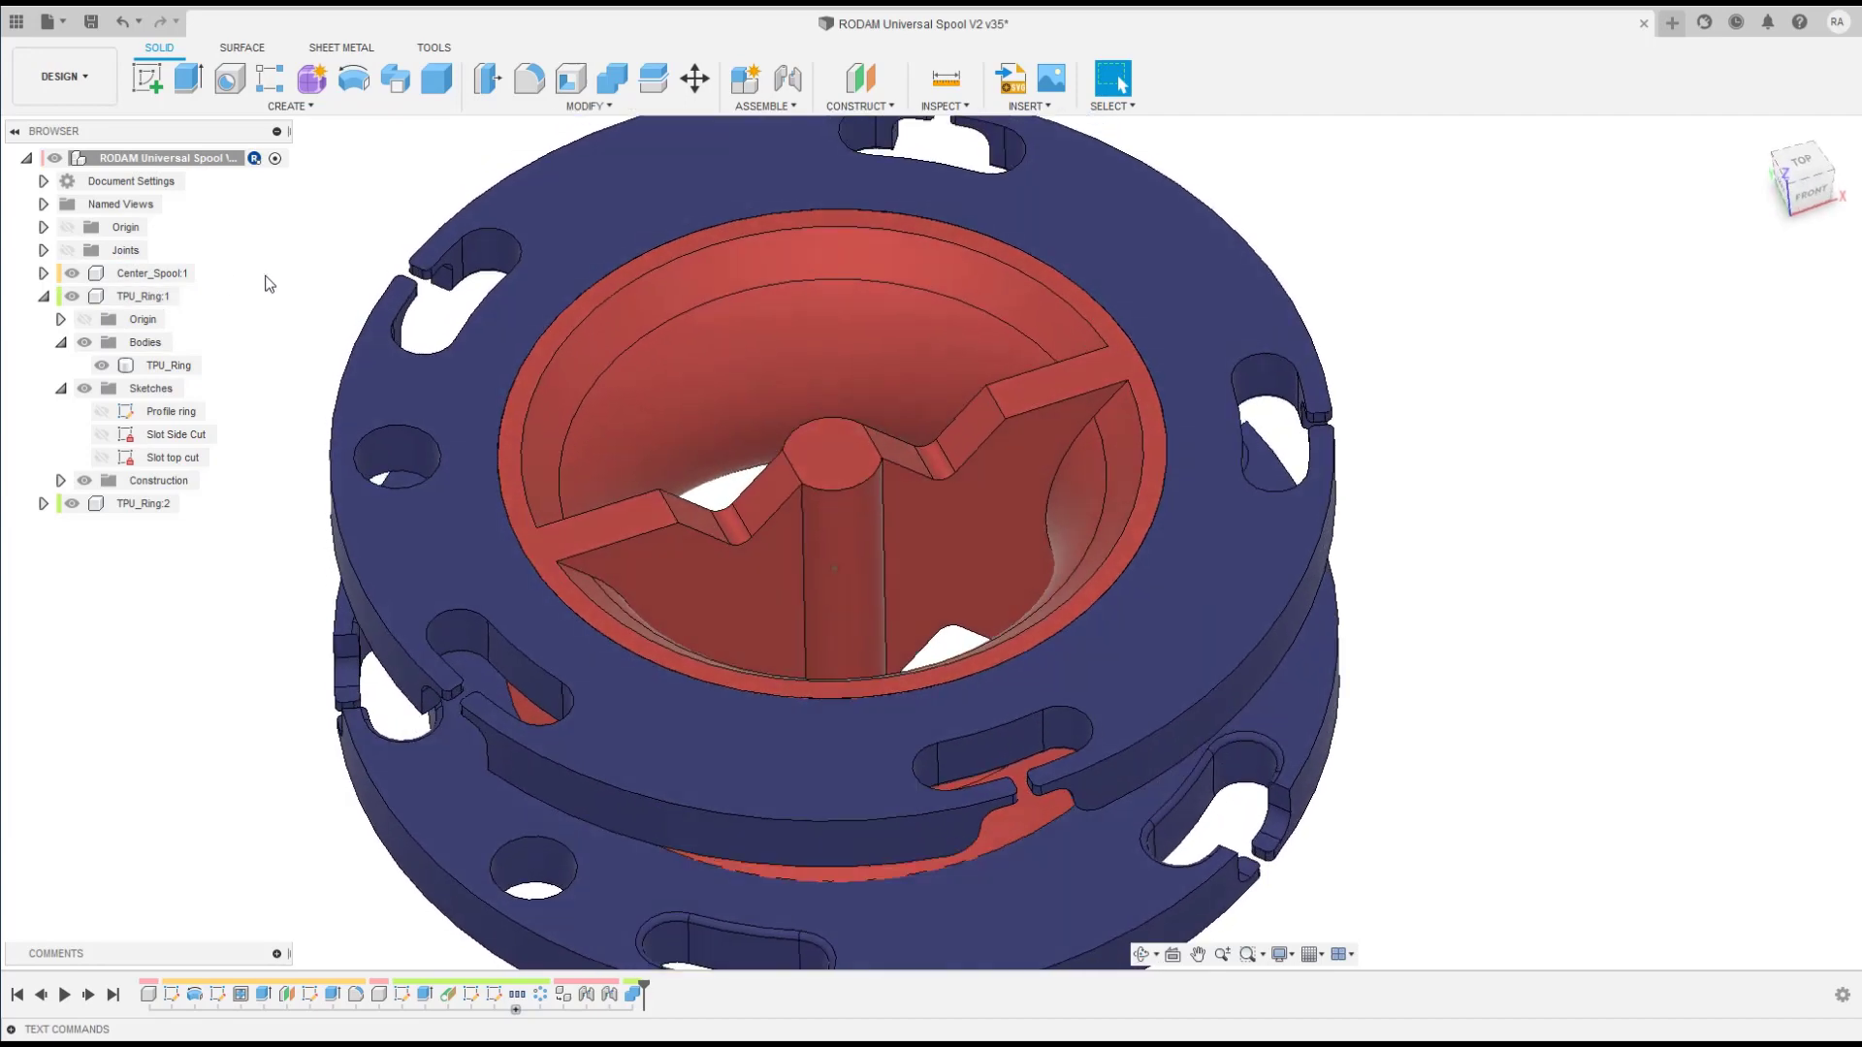
pyautogui.scroll(-2, 900, 427)
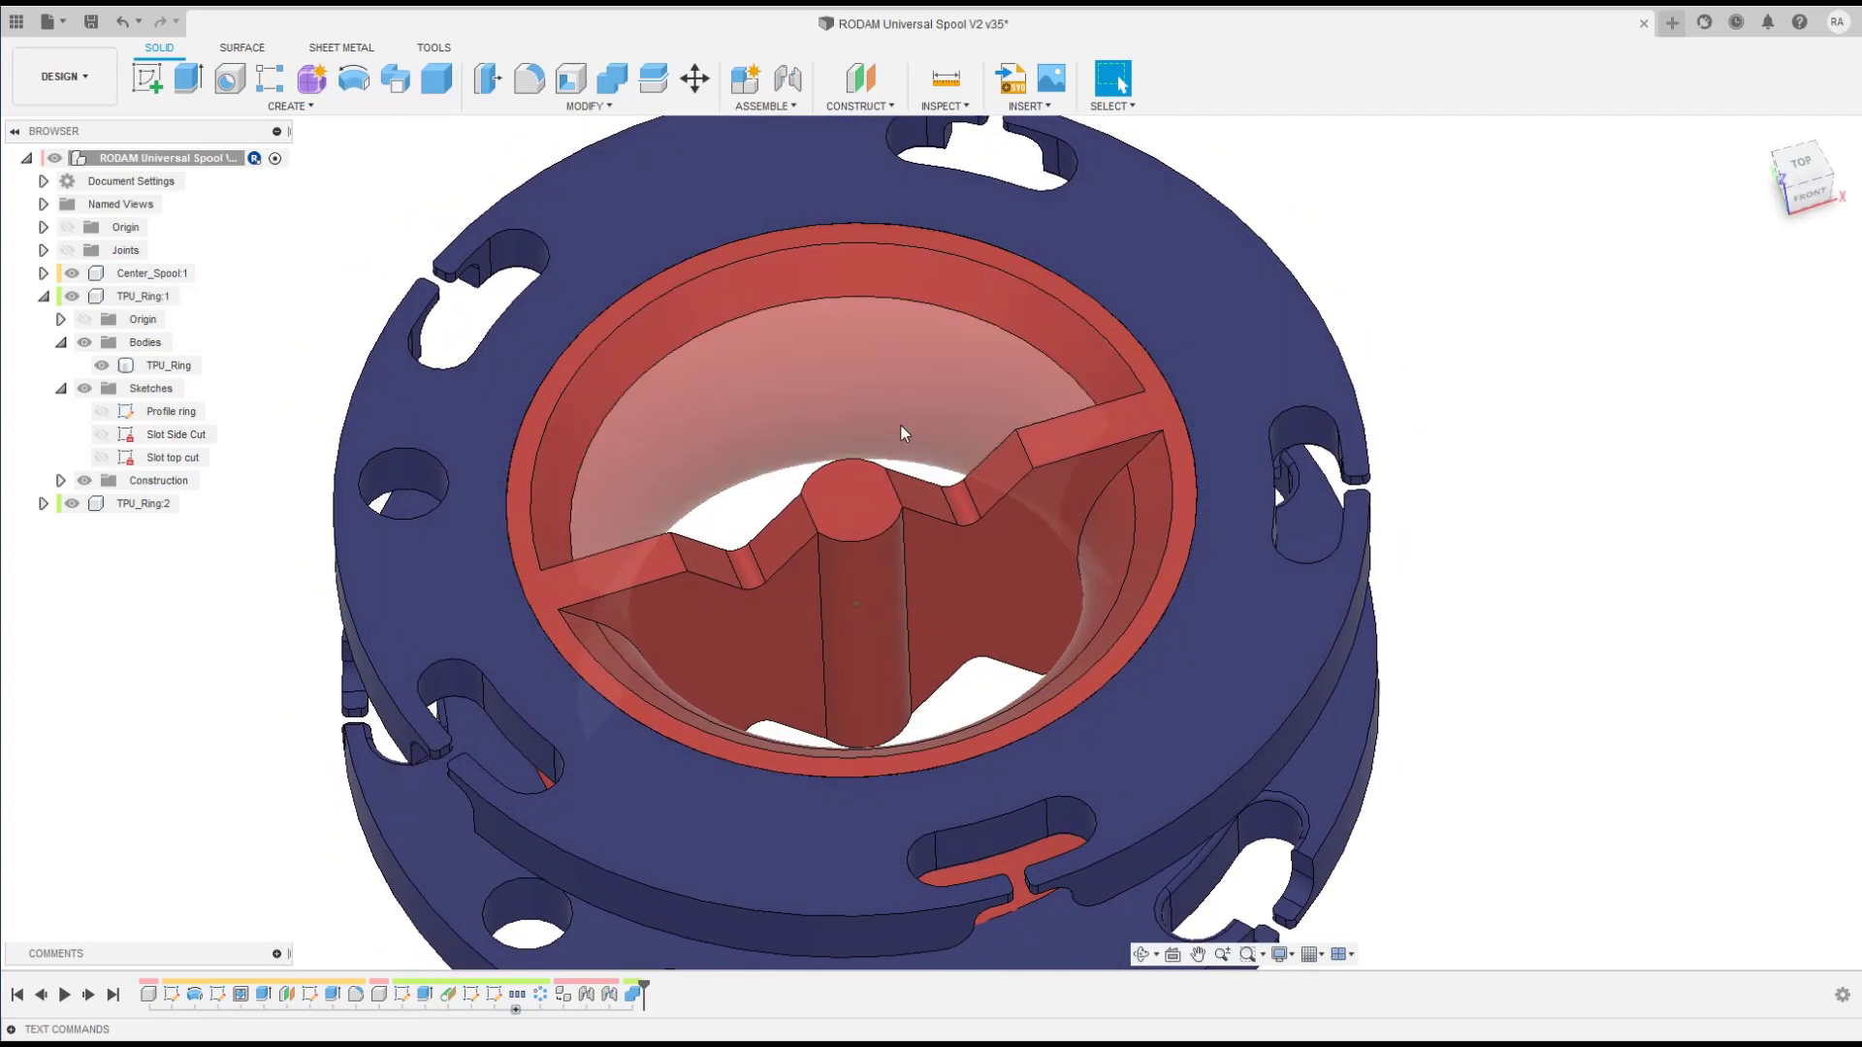
pyautogui.click(962, 500)
pyautogui.press('Delete')
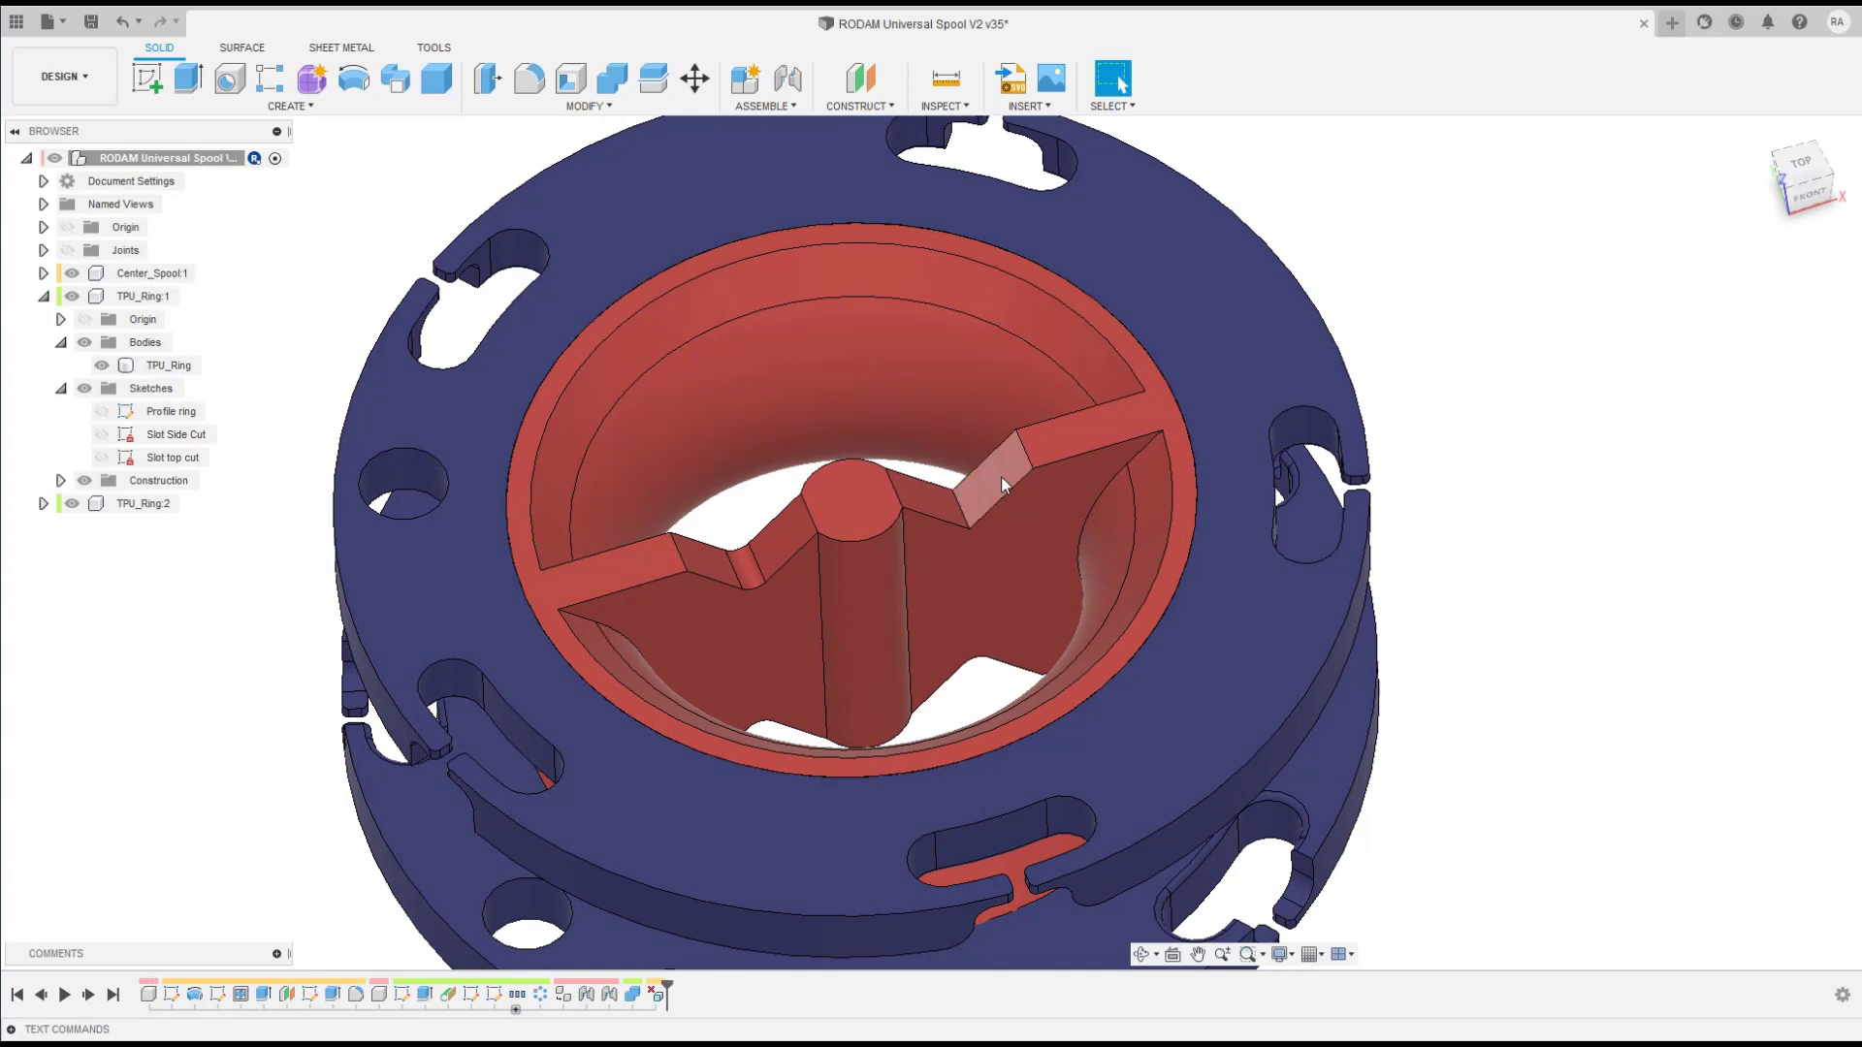
pyautogui.click(1001, 476)
pyautogui.press('Delete')
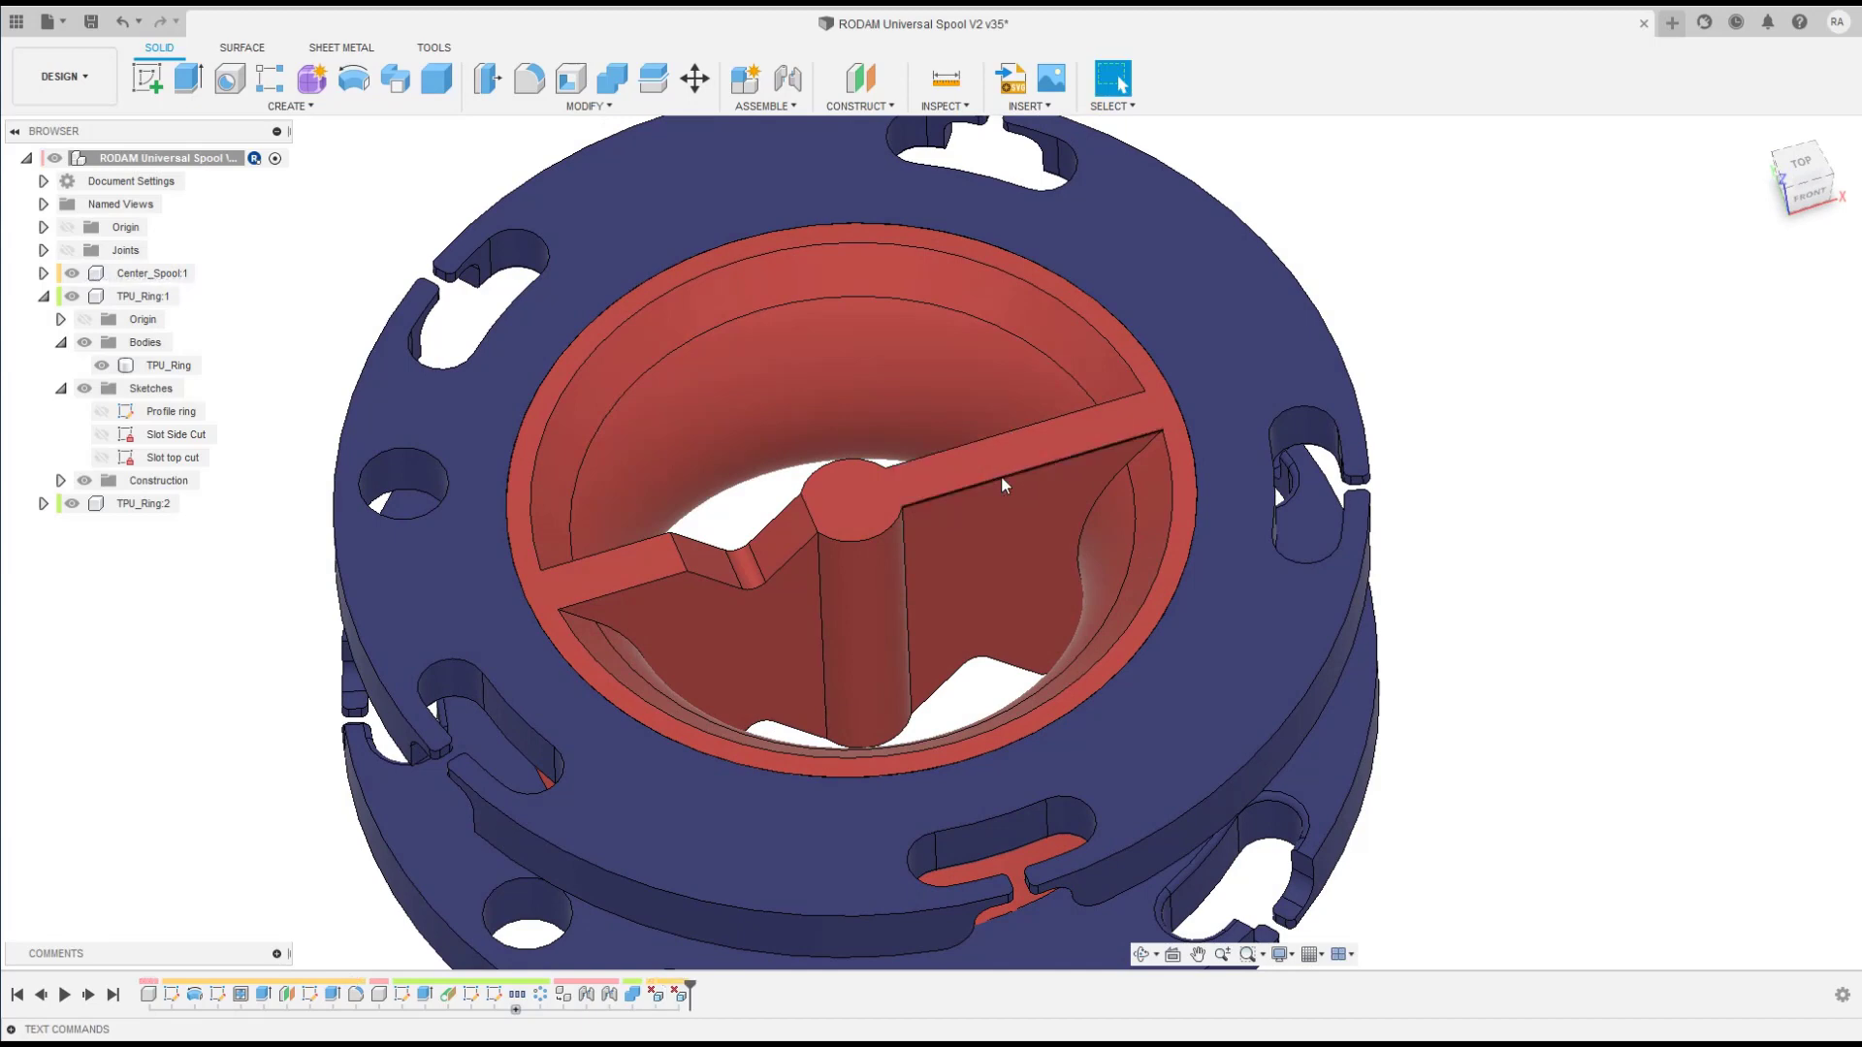
pyautogui.scroll(-4, 1001, 475)
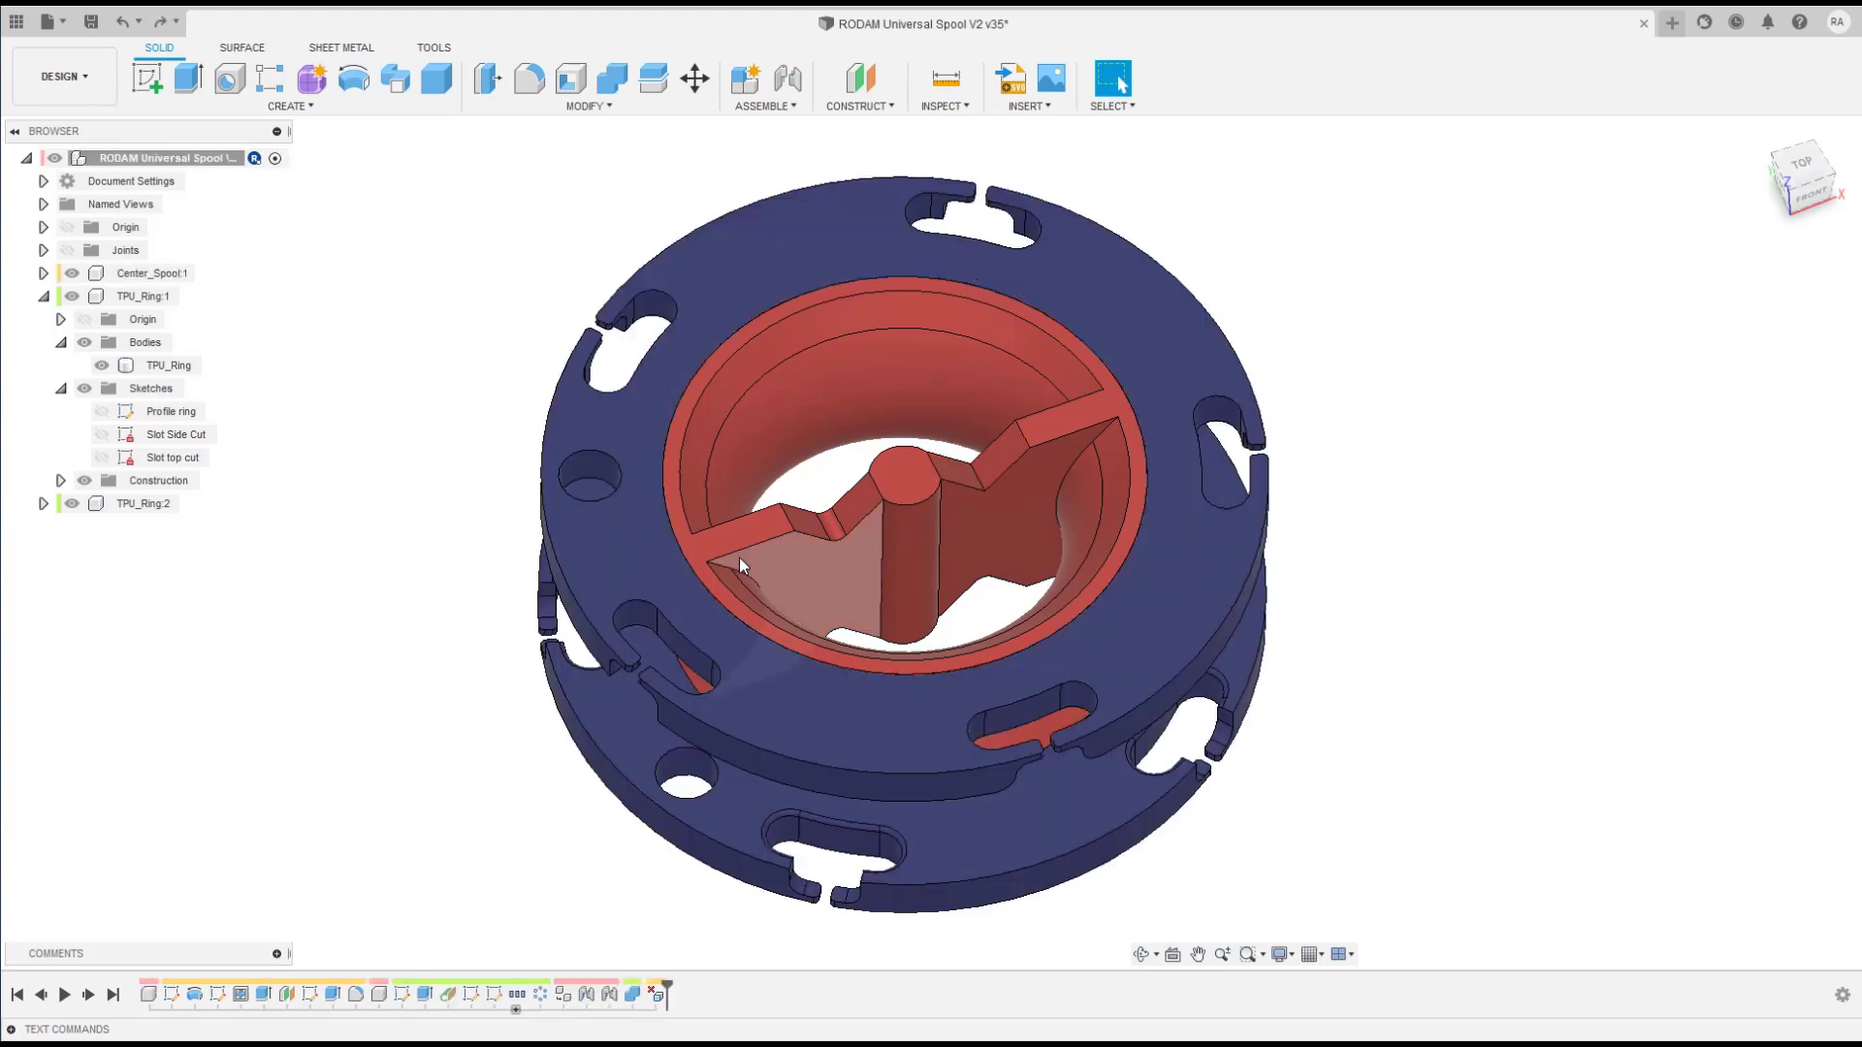
pyautogui.hotkey('ctrl', 'z')
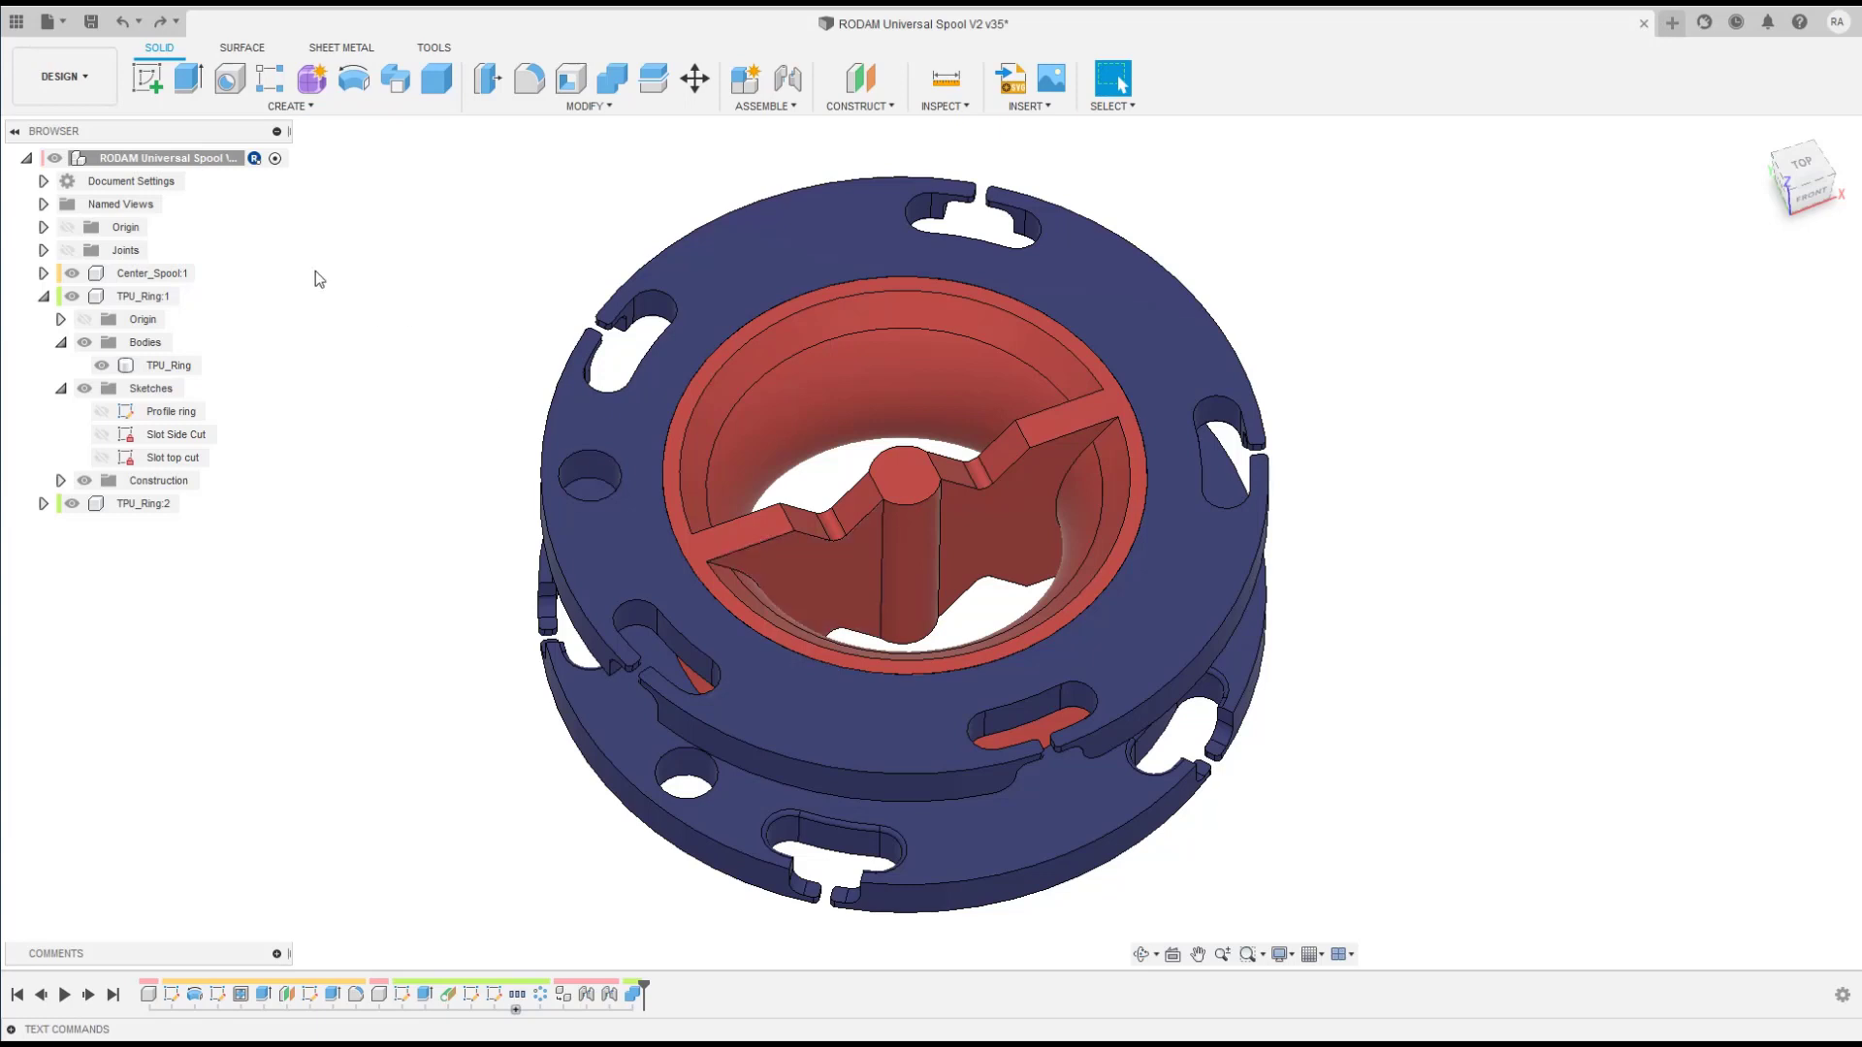
# Step: Activate Center_Spool and suppress its last three features: the V cut sketch, its extrusion and the Creu V cut fillet
pyautogui.click(207, 275)
pyautogui.click(206, 274)
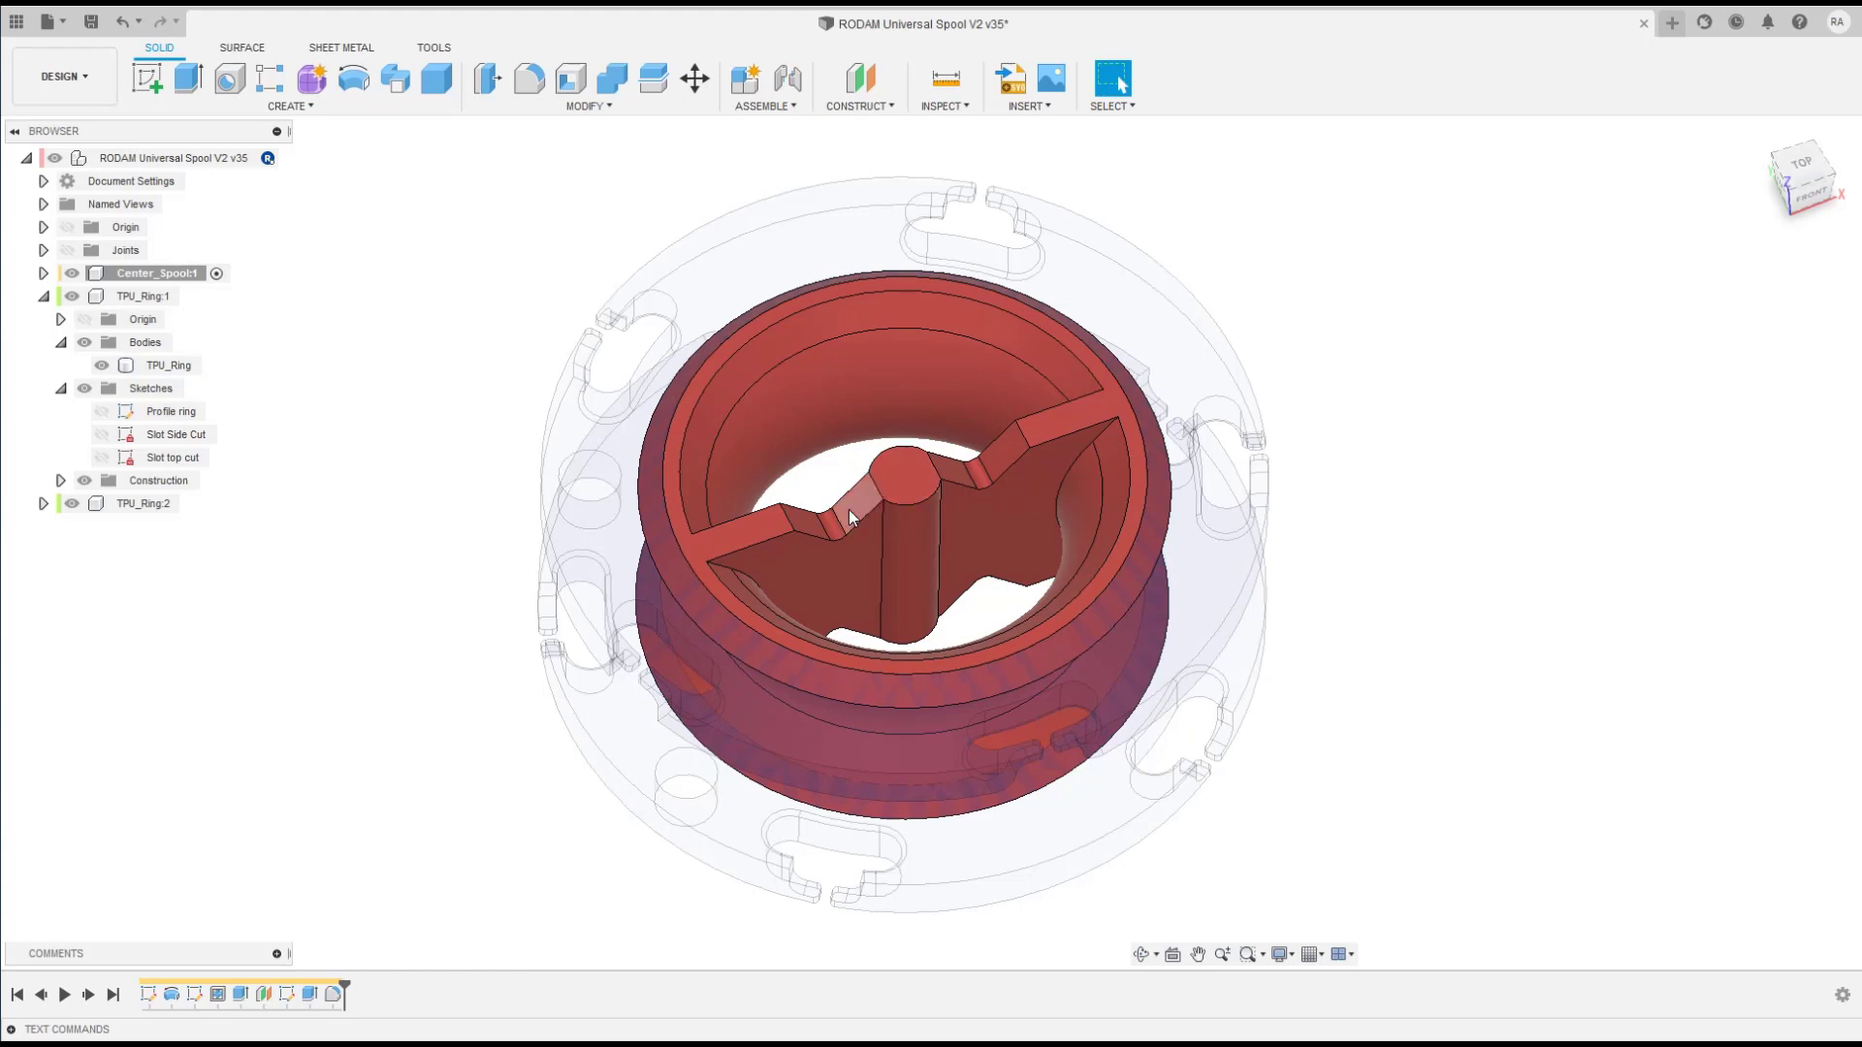
pyautogui.click(287, 994)
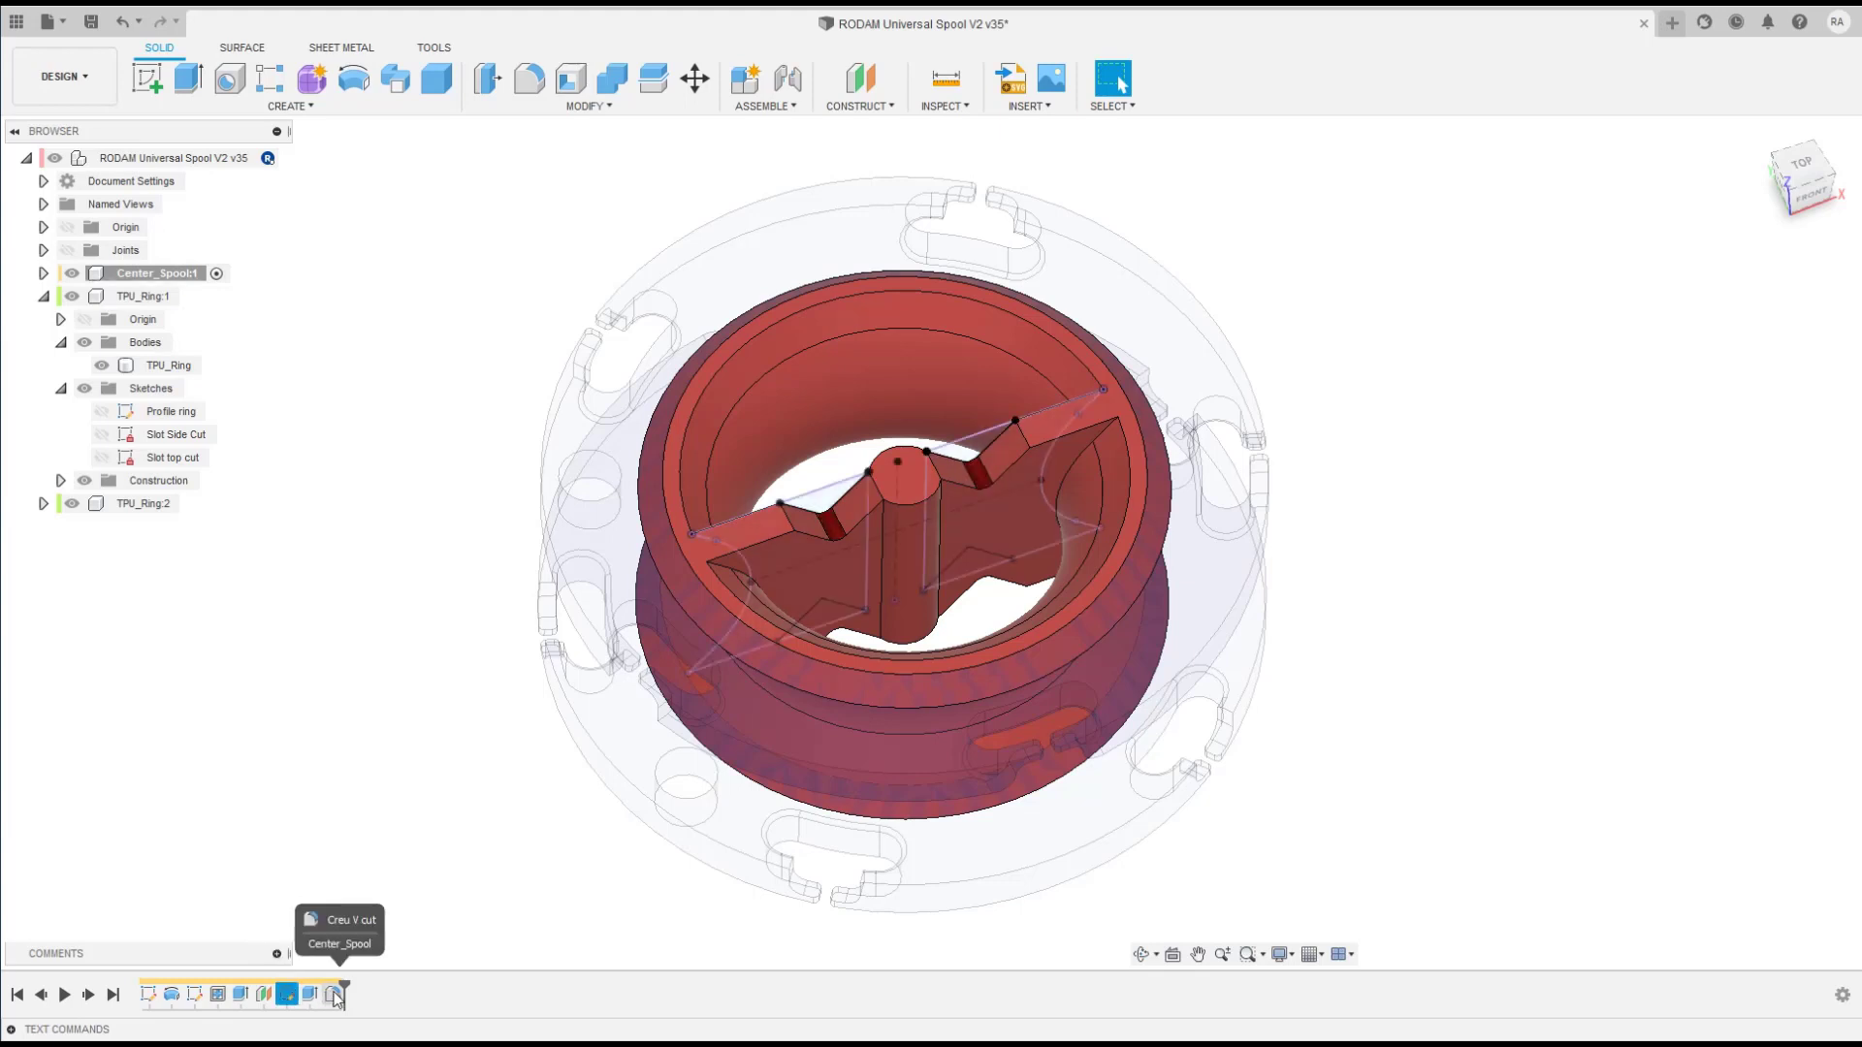
pyautogui.keyDown('shift'); pyautogui.click(335, 995); pyautogui.keyUp('shift')
pyautogui.rightClick(335, 997)
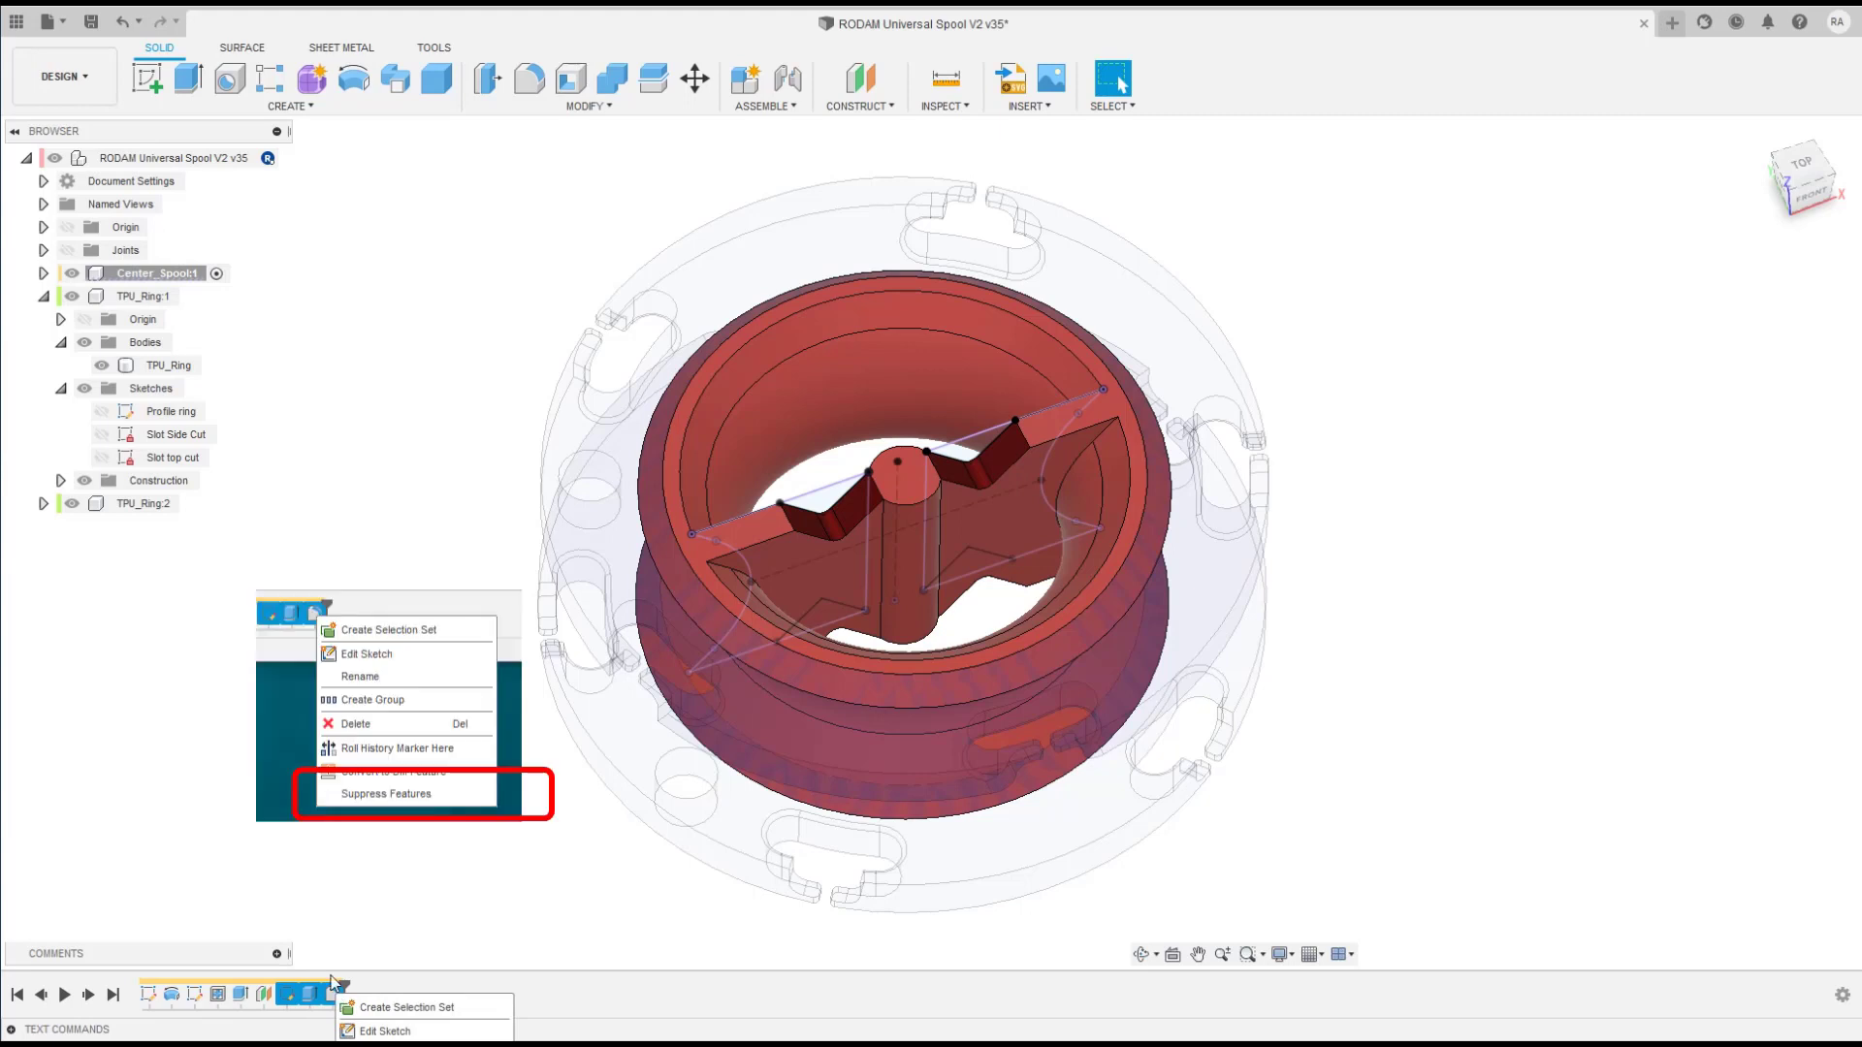
pyautogui.click(404, 1046)
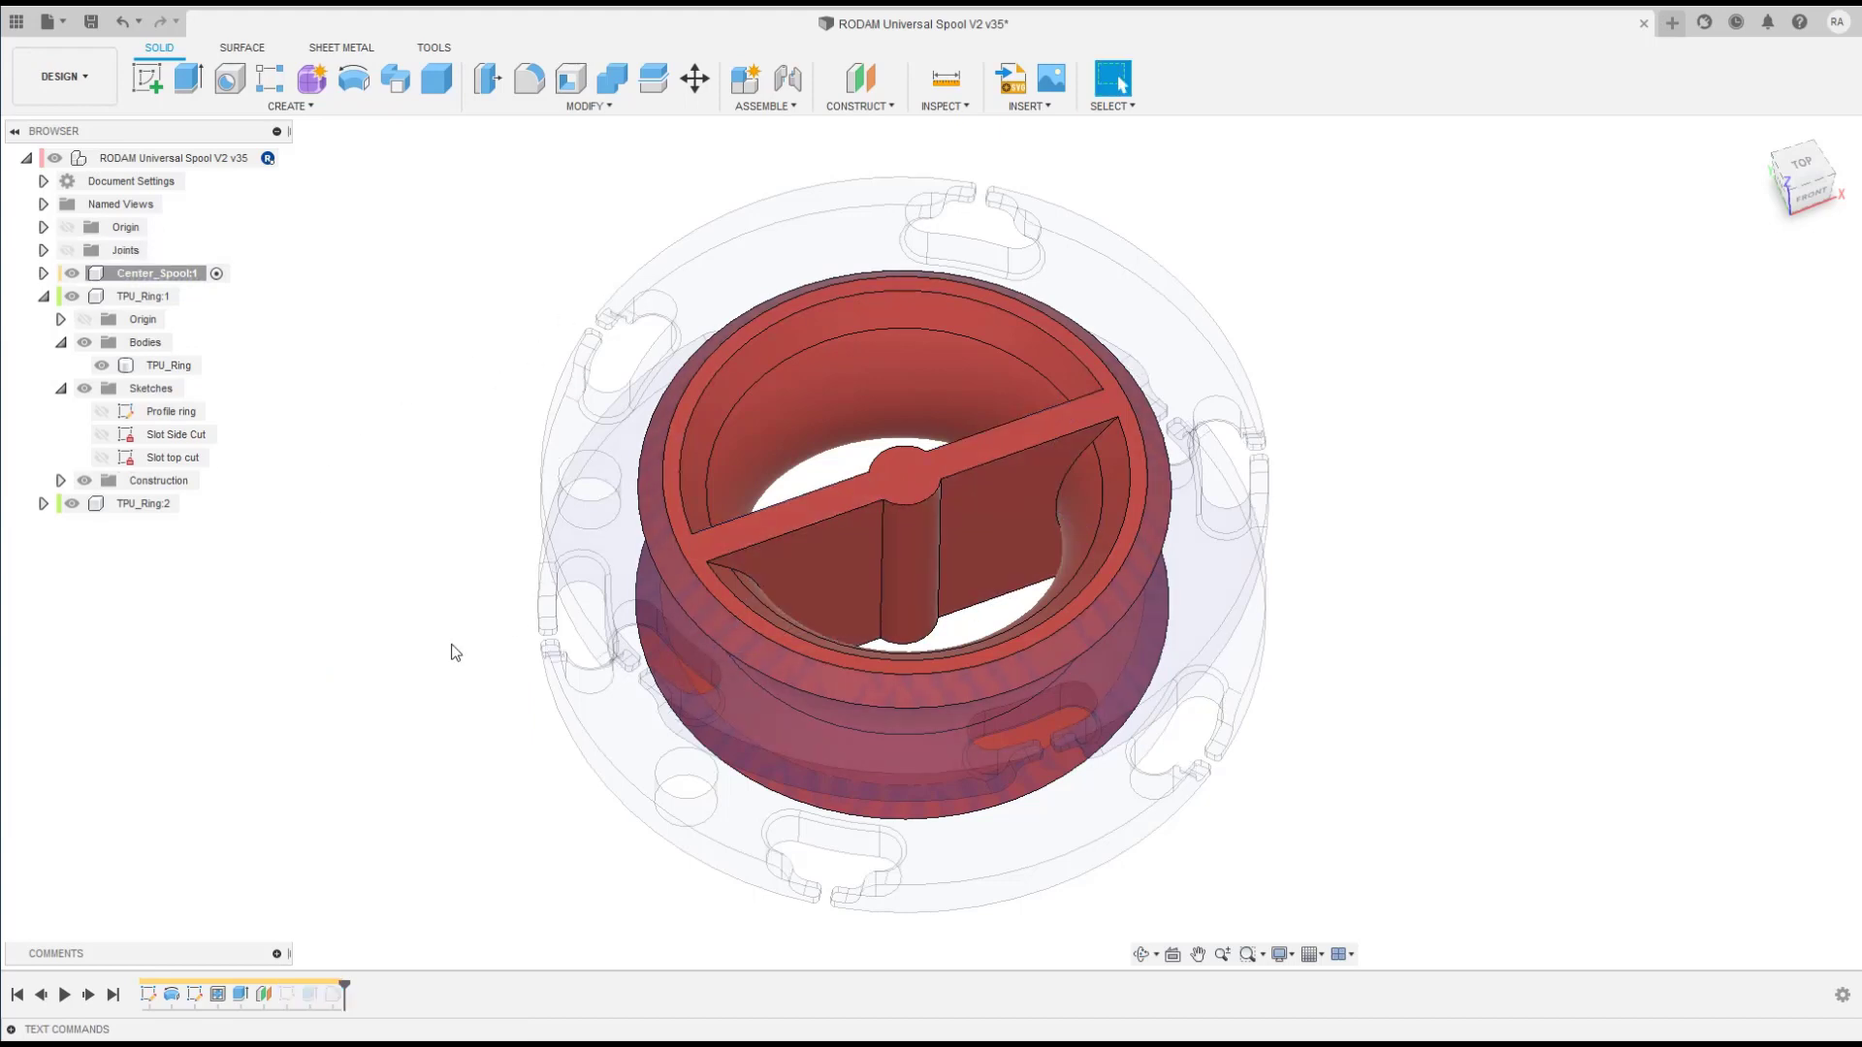
# Step: Unsuppress the V cut sketch and extrusion in Center_Spool
pyautogui.scroll(-2, 343, 865)
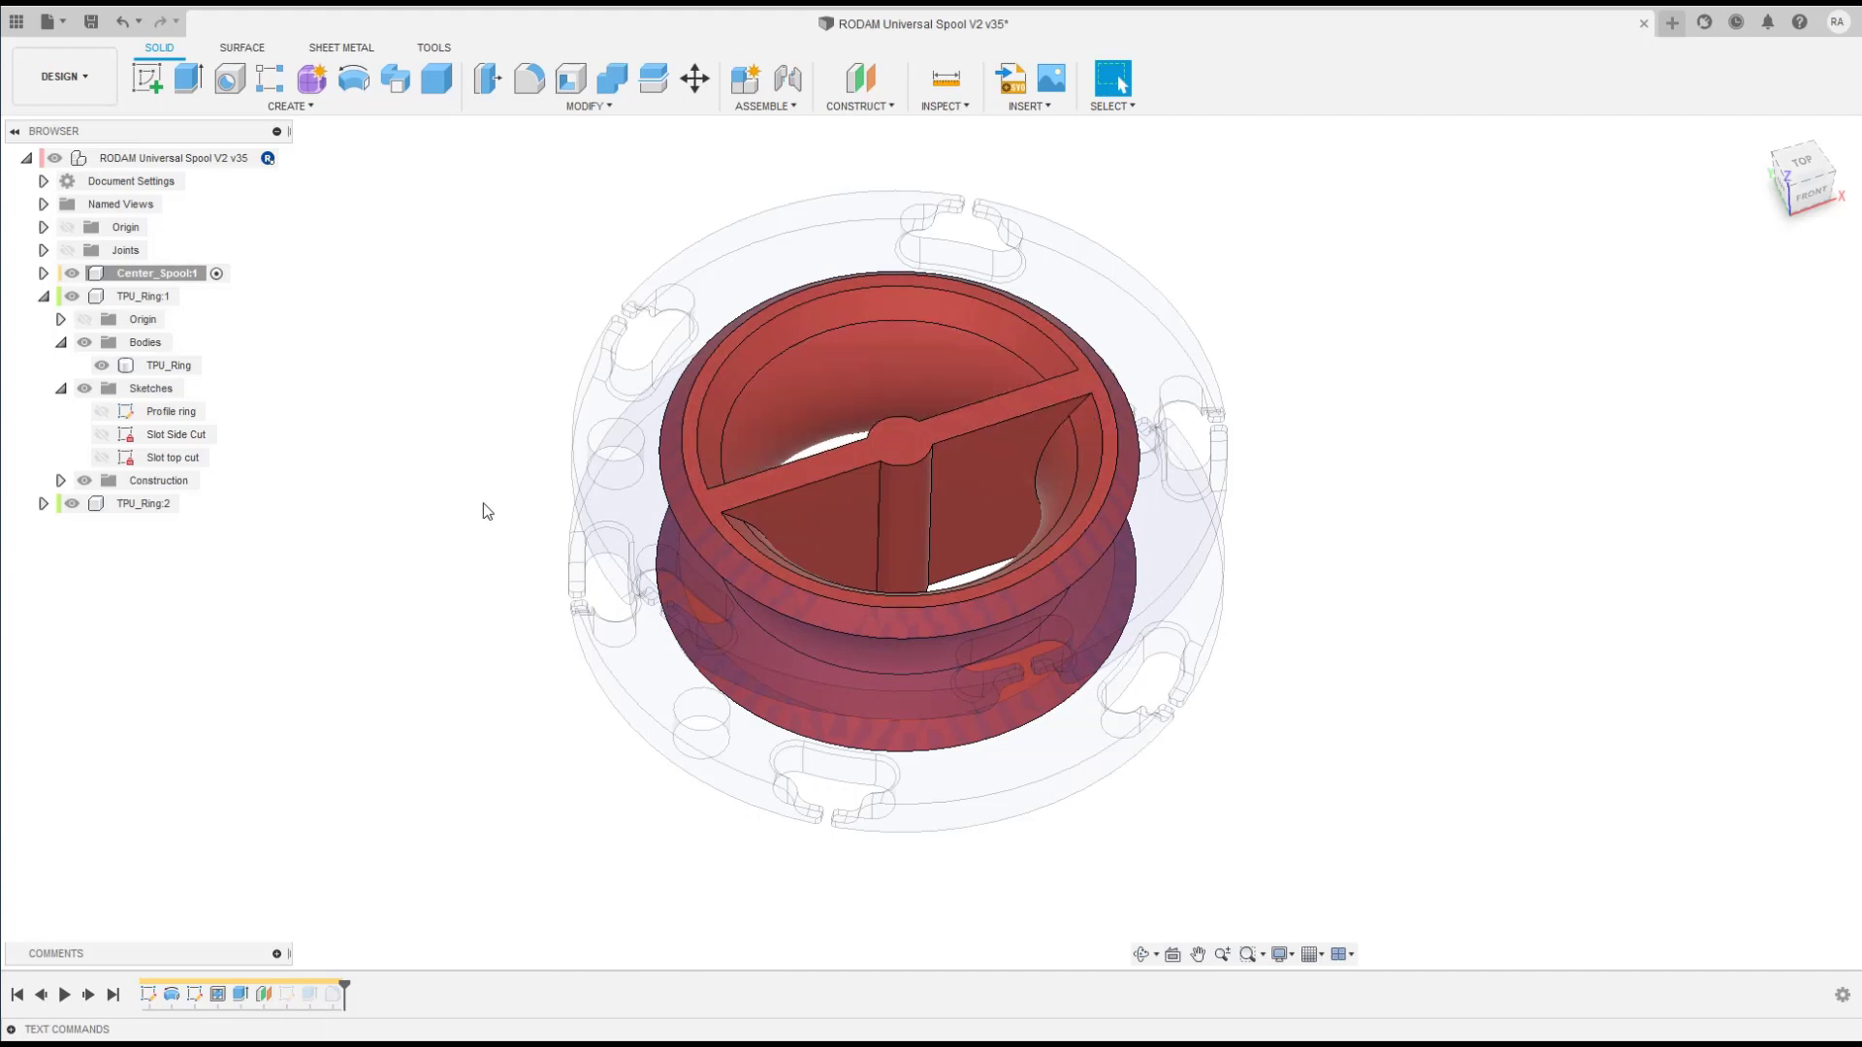
pyautogui.click(312, 1002)
pyautogui.keyDown('shift'); pyautogui.click(287, 999); pyautogui.keyUp('shift')
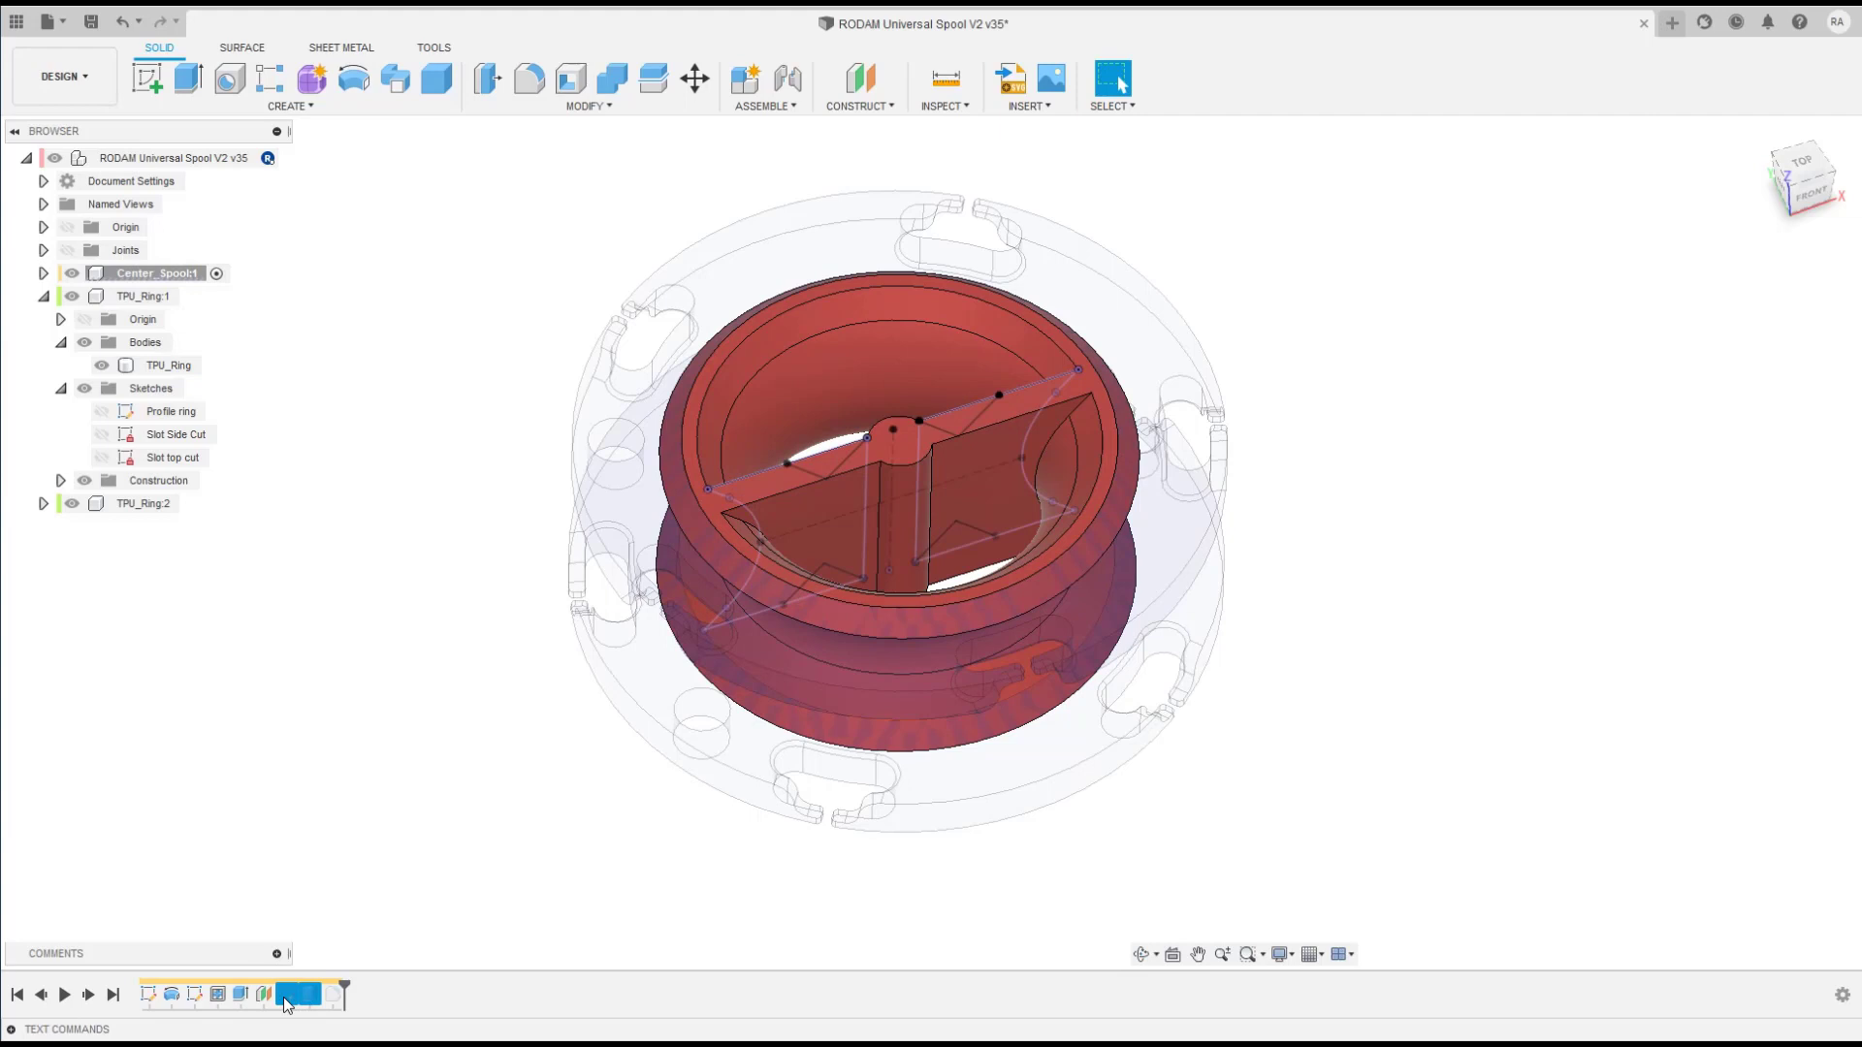
pyautogui.rightClick(284, 998)
pyautogui.click(328, 1035)
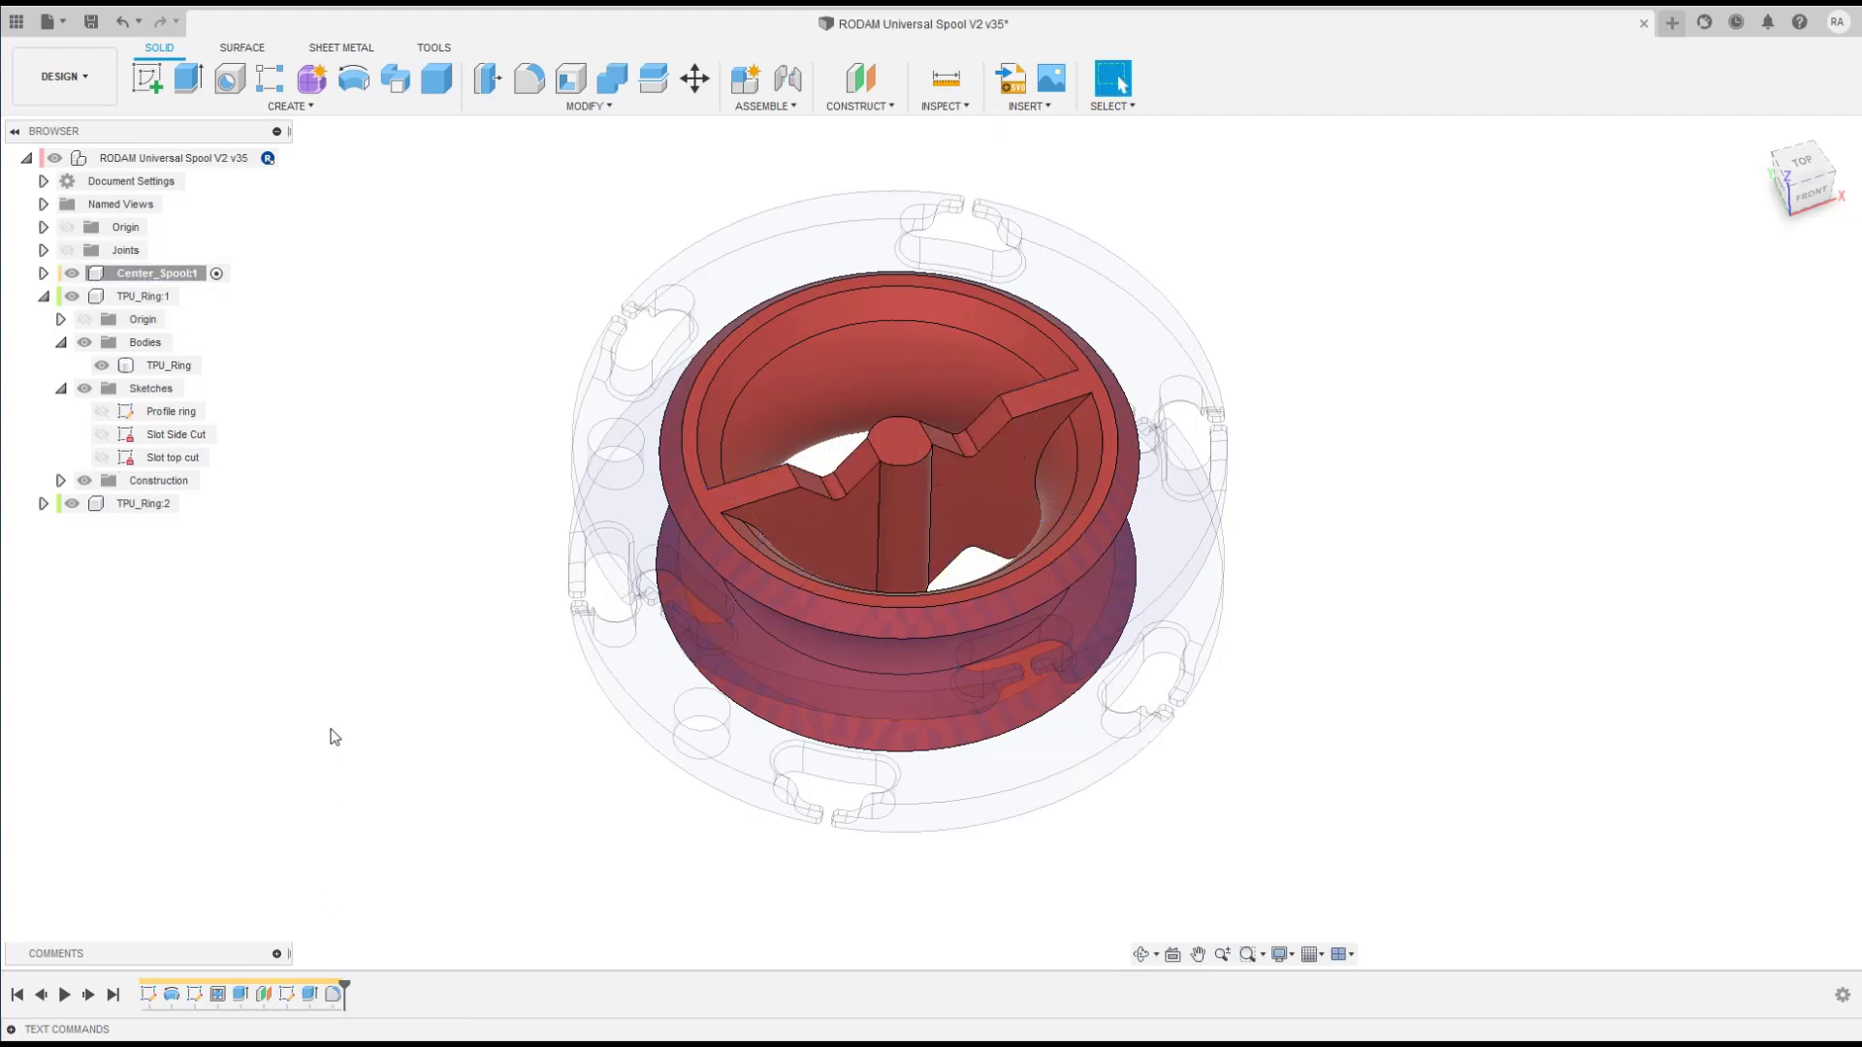
pyautogui.rightClick(332, 995)
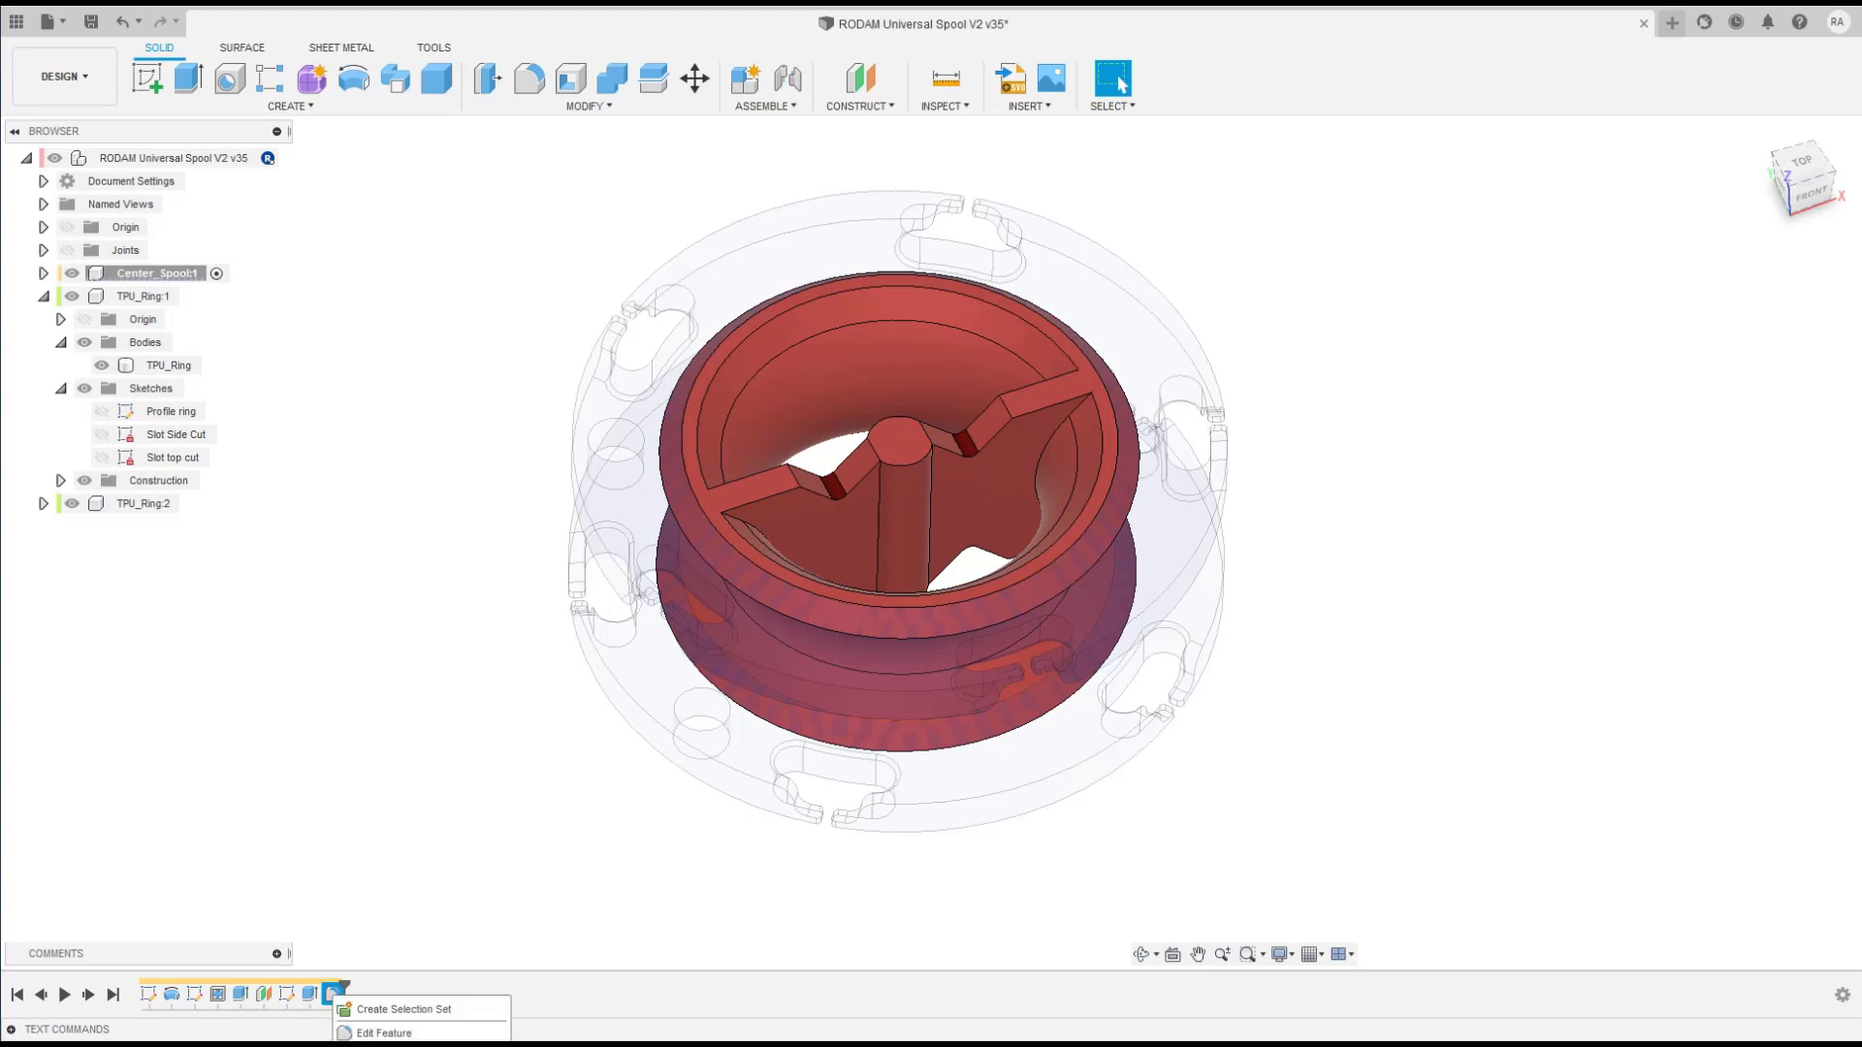
pyautogui.click(372, 925)
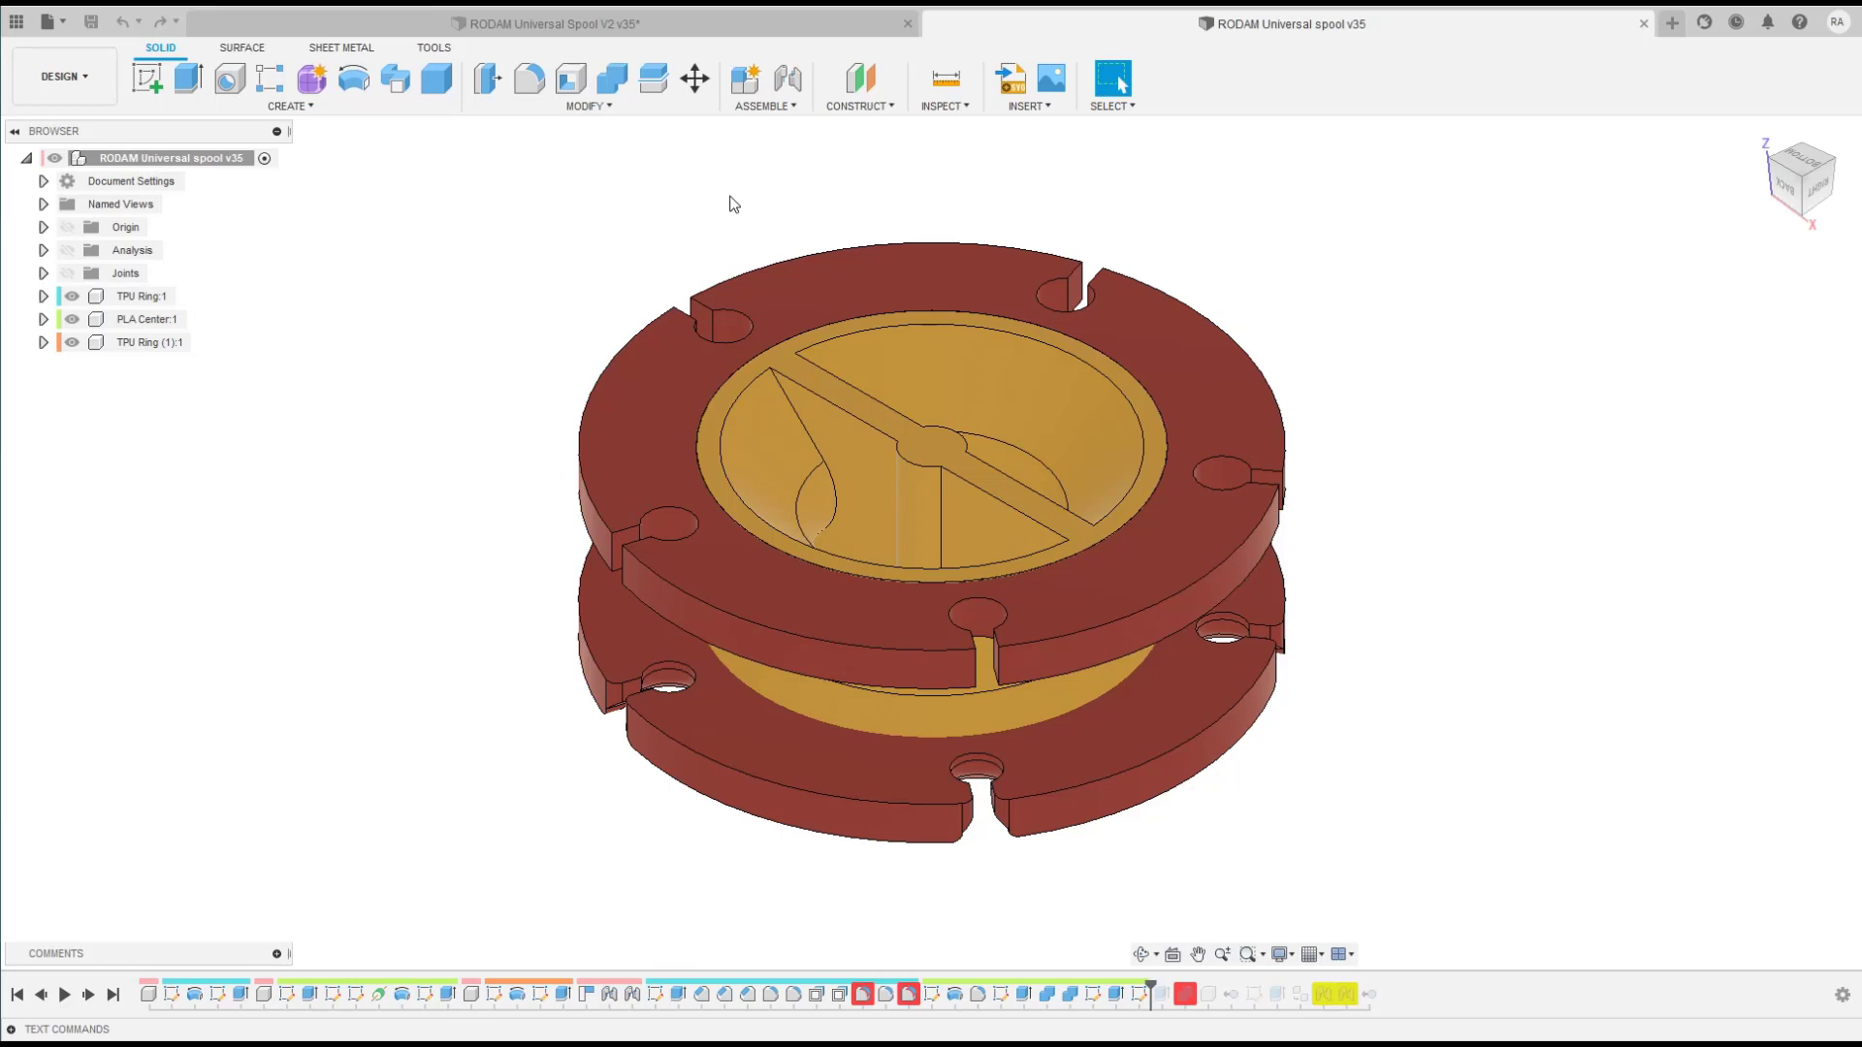
# Step: Return to the RODAM Universal Spool V2 design and compare the timelines of the top-level assembly and Center_Spool
pyautogui.click(481, 26)
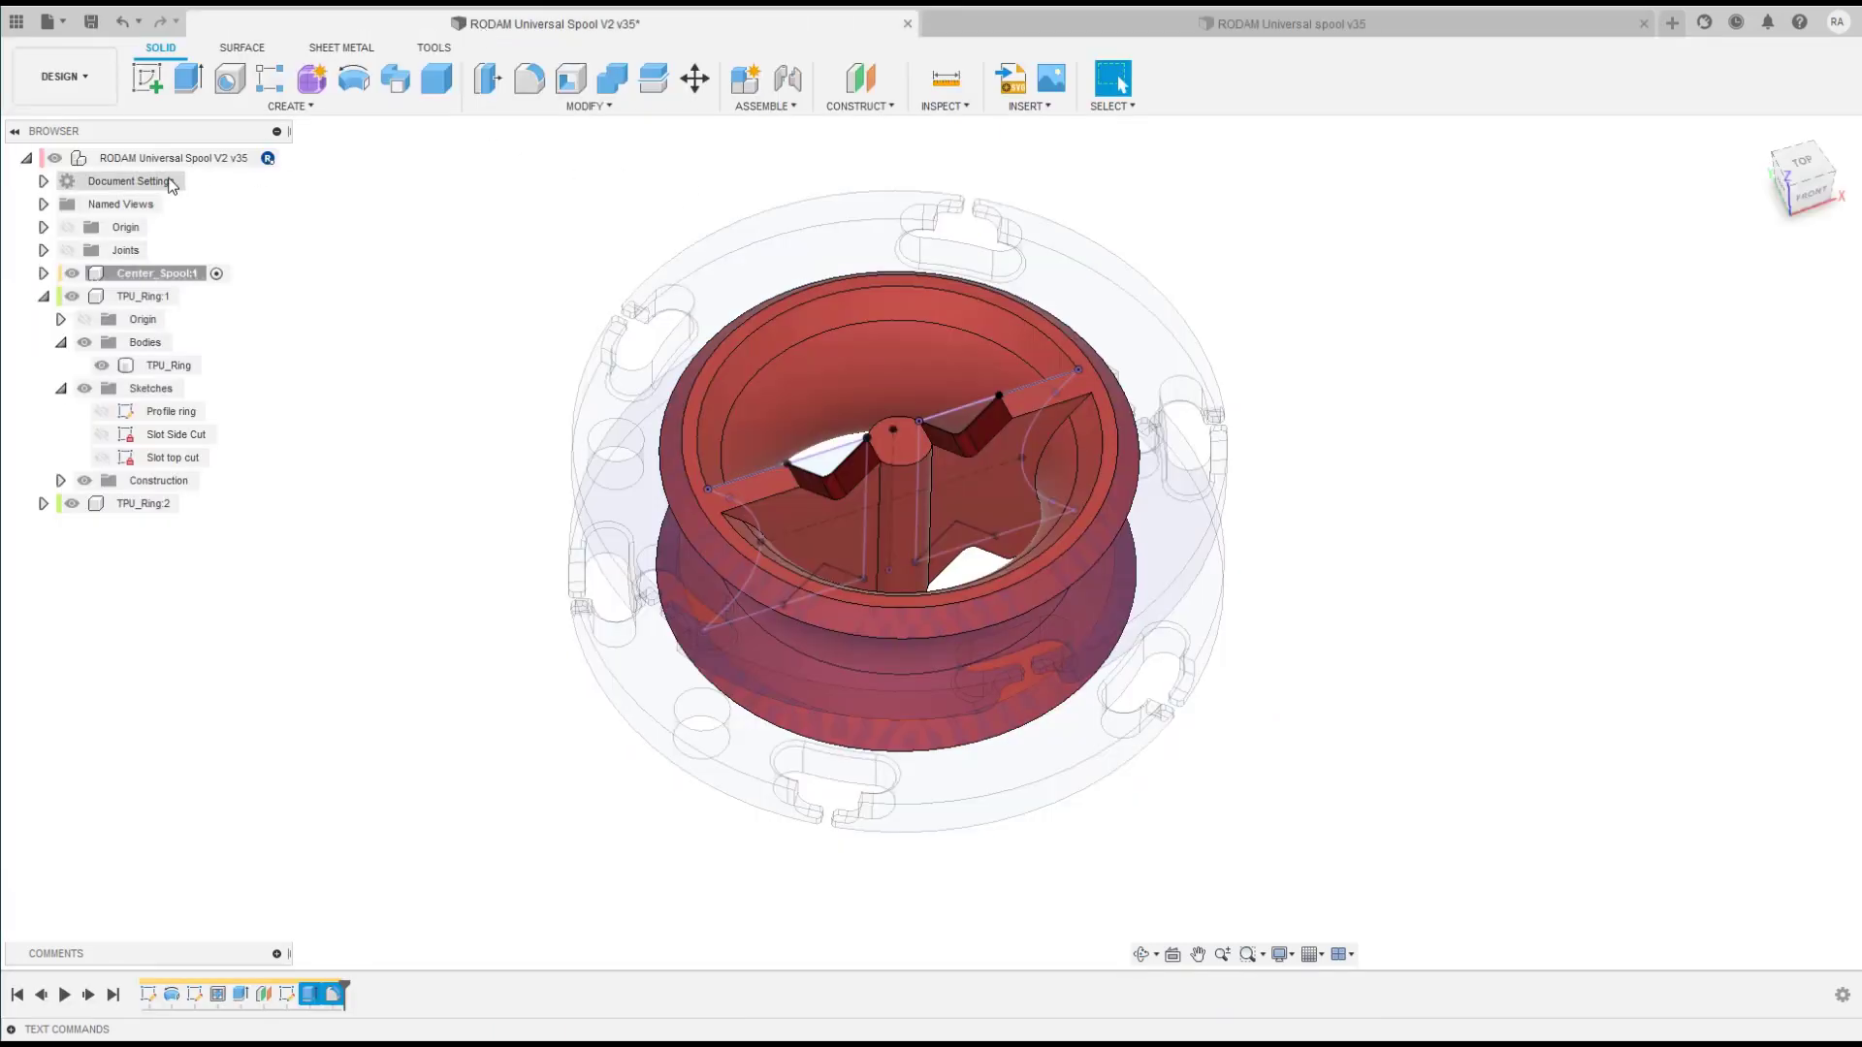
pyautogui.click(277, 159)
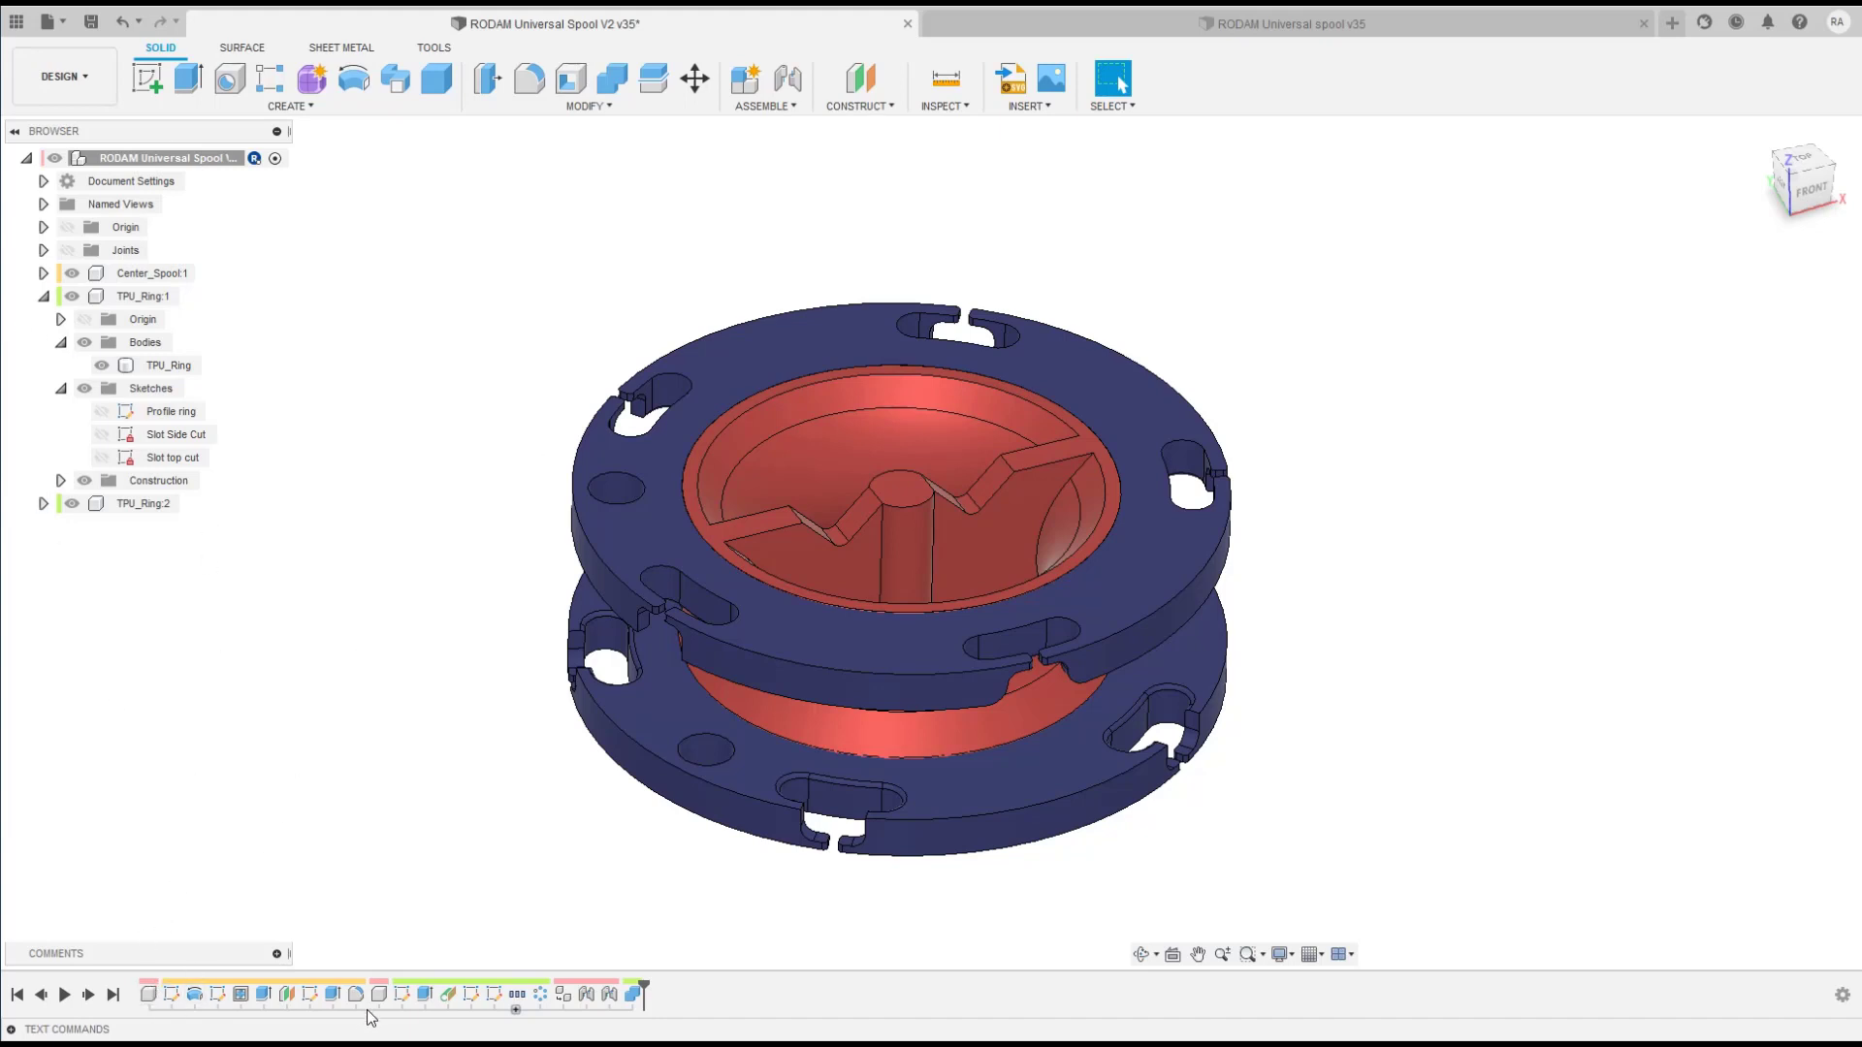
pyautogui.click(204, 274)
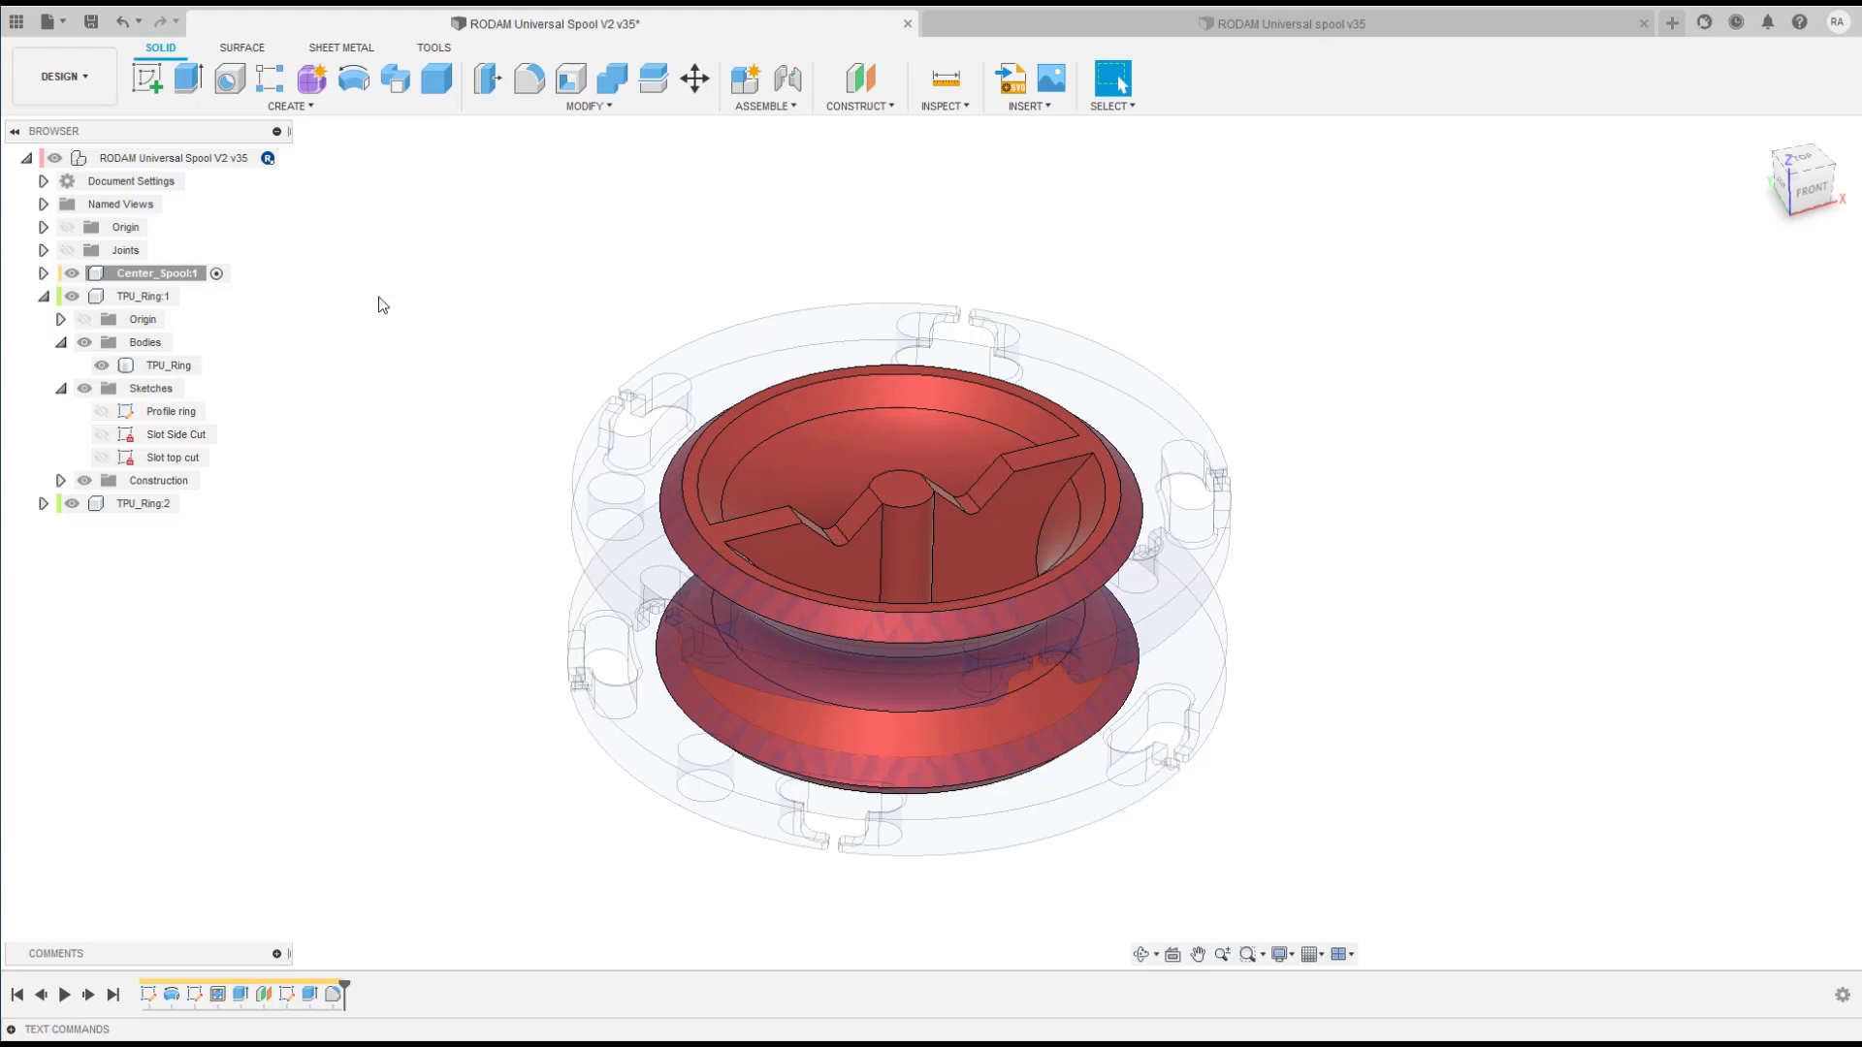
# Step: In the RODAM Universal spool v35 design, sketch a small circle between two slots on the outer face of TPU Ring (1)
pyautogui.click(1290, 25)
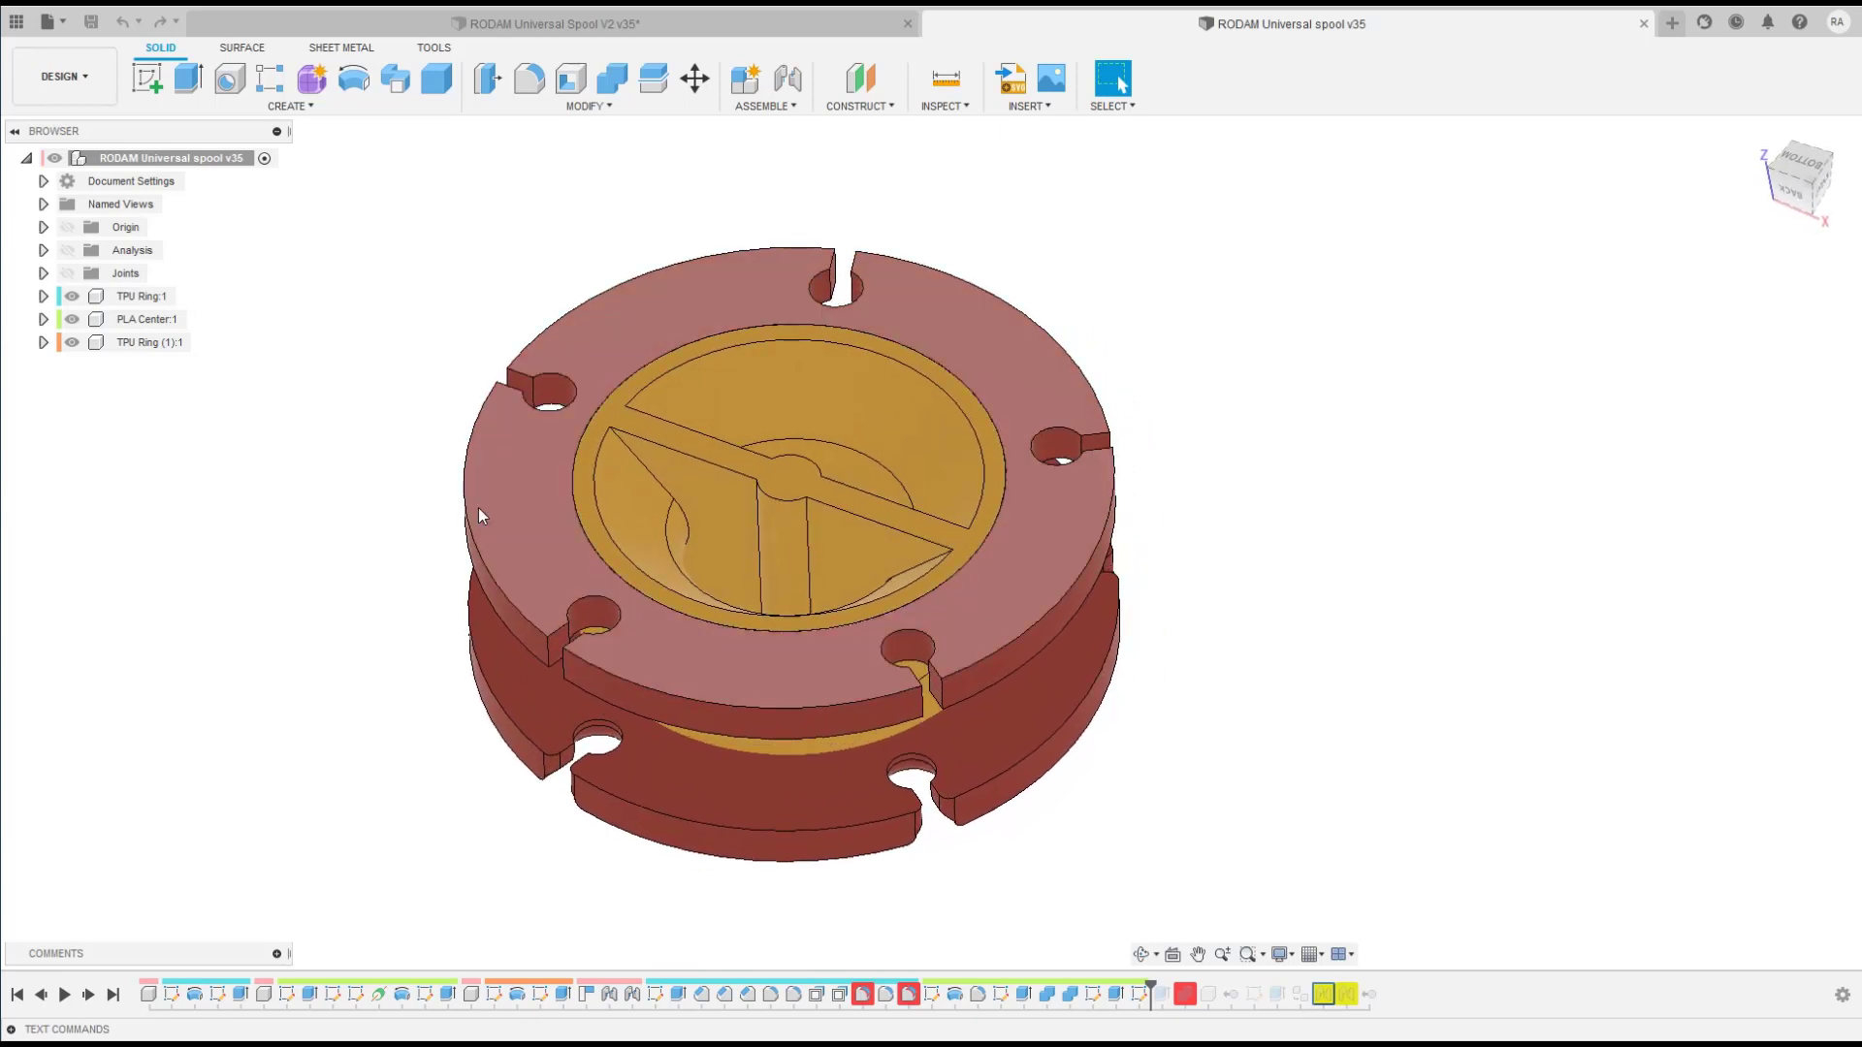
pyautogui.click(505, 512)
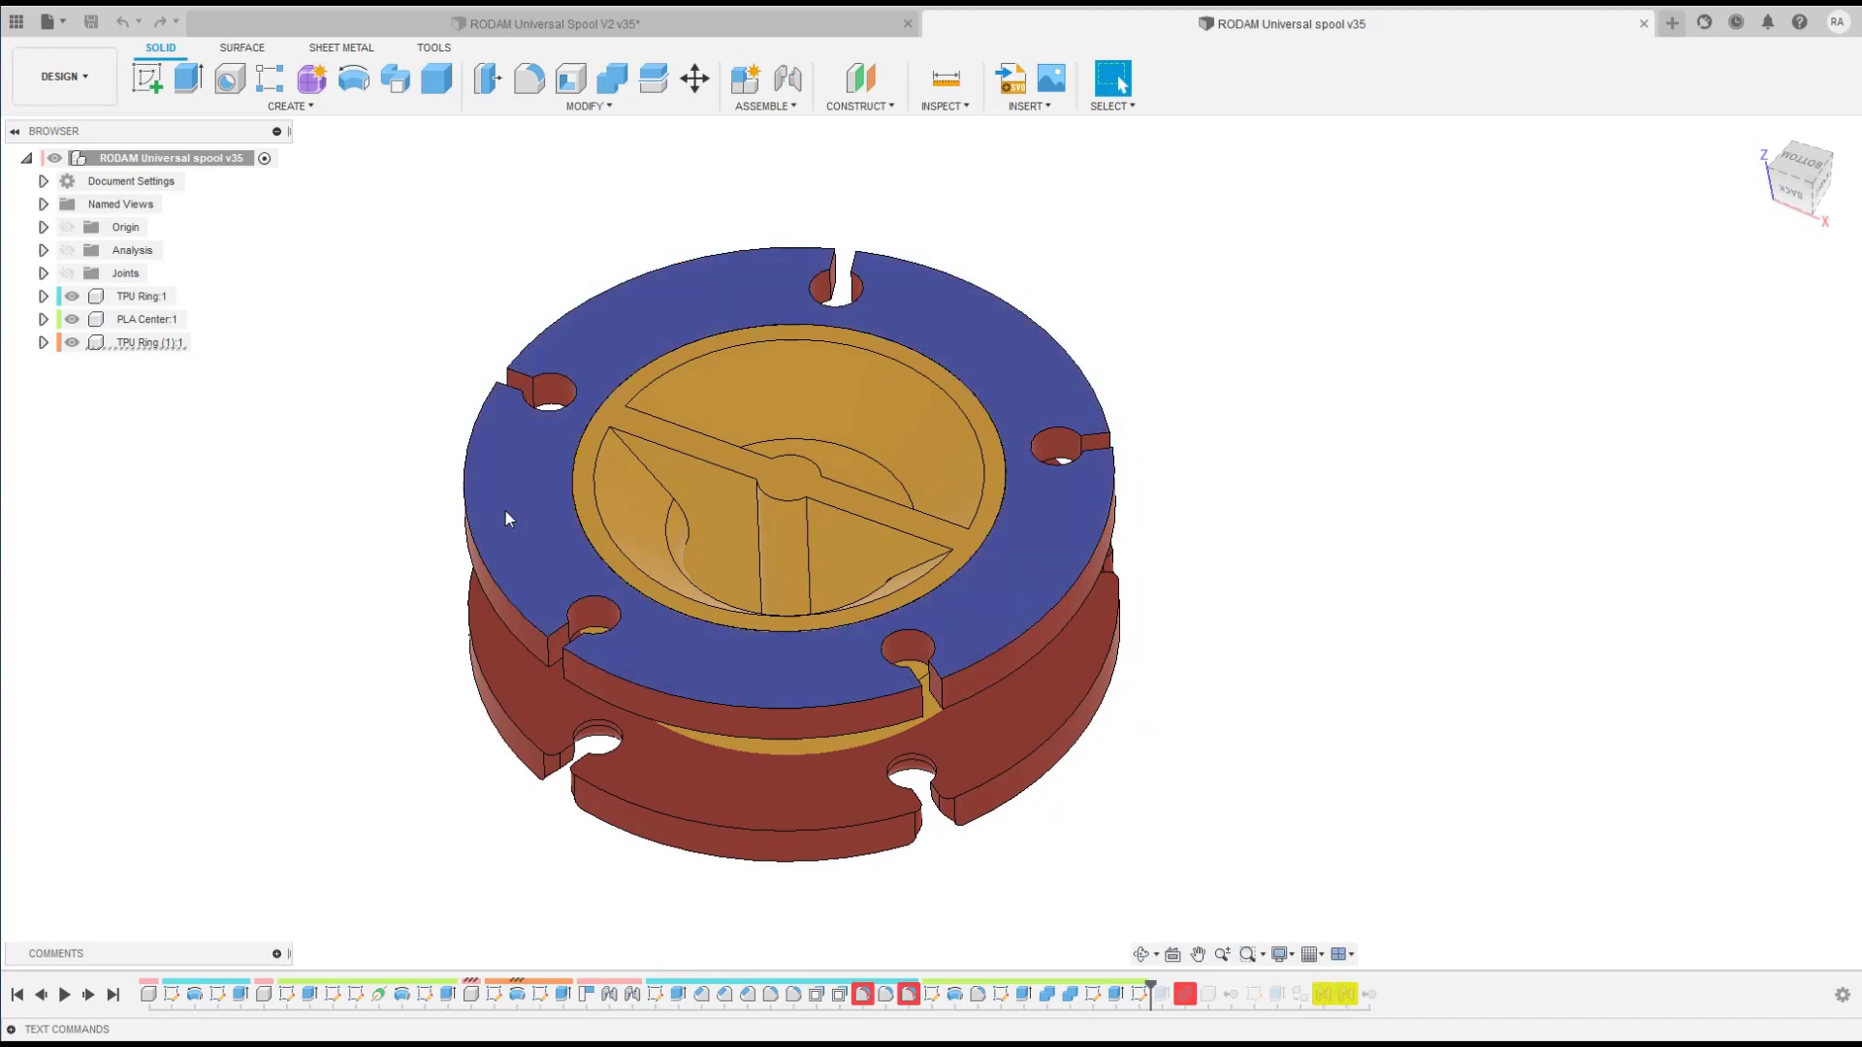
pyautogui.press('c')
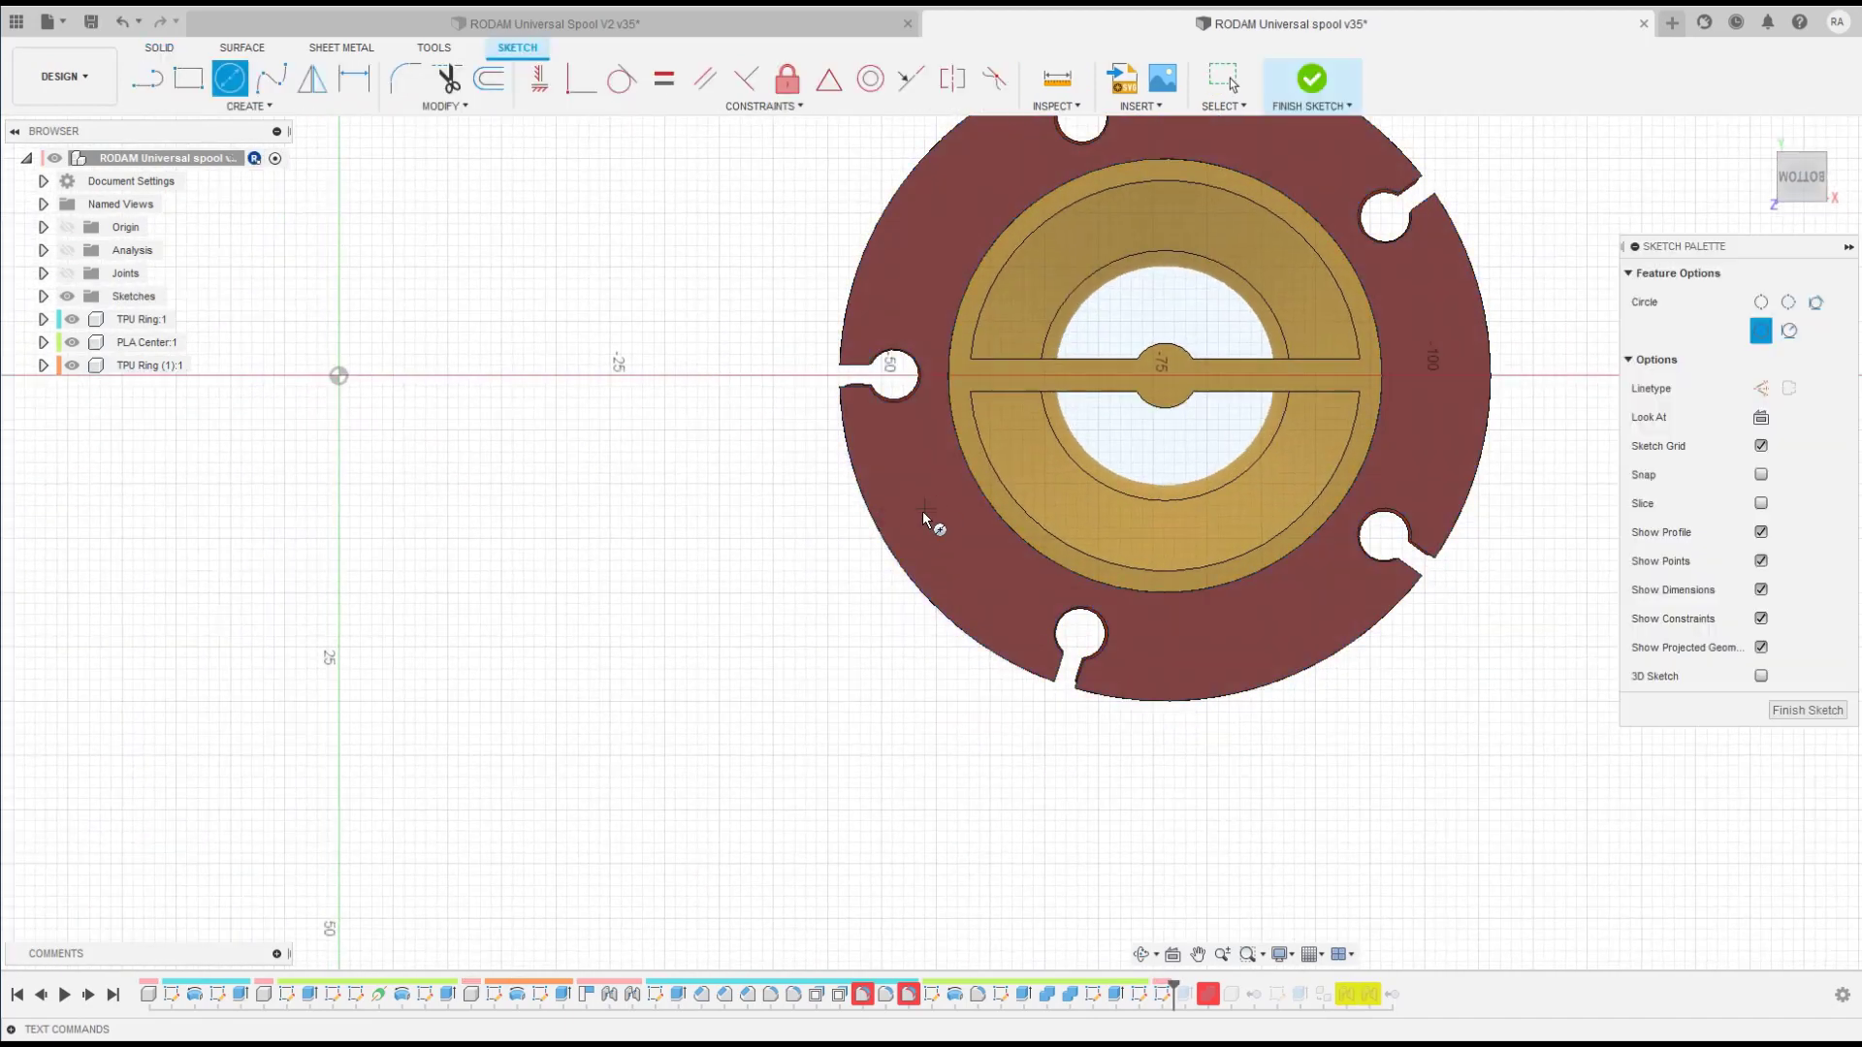
pyautogui.click(922, 511)
pyautogui.click(945, 534)
pyautogui.press('Escape')
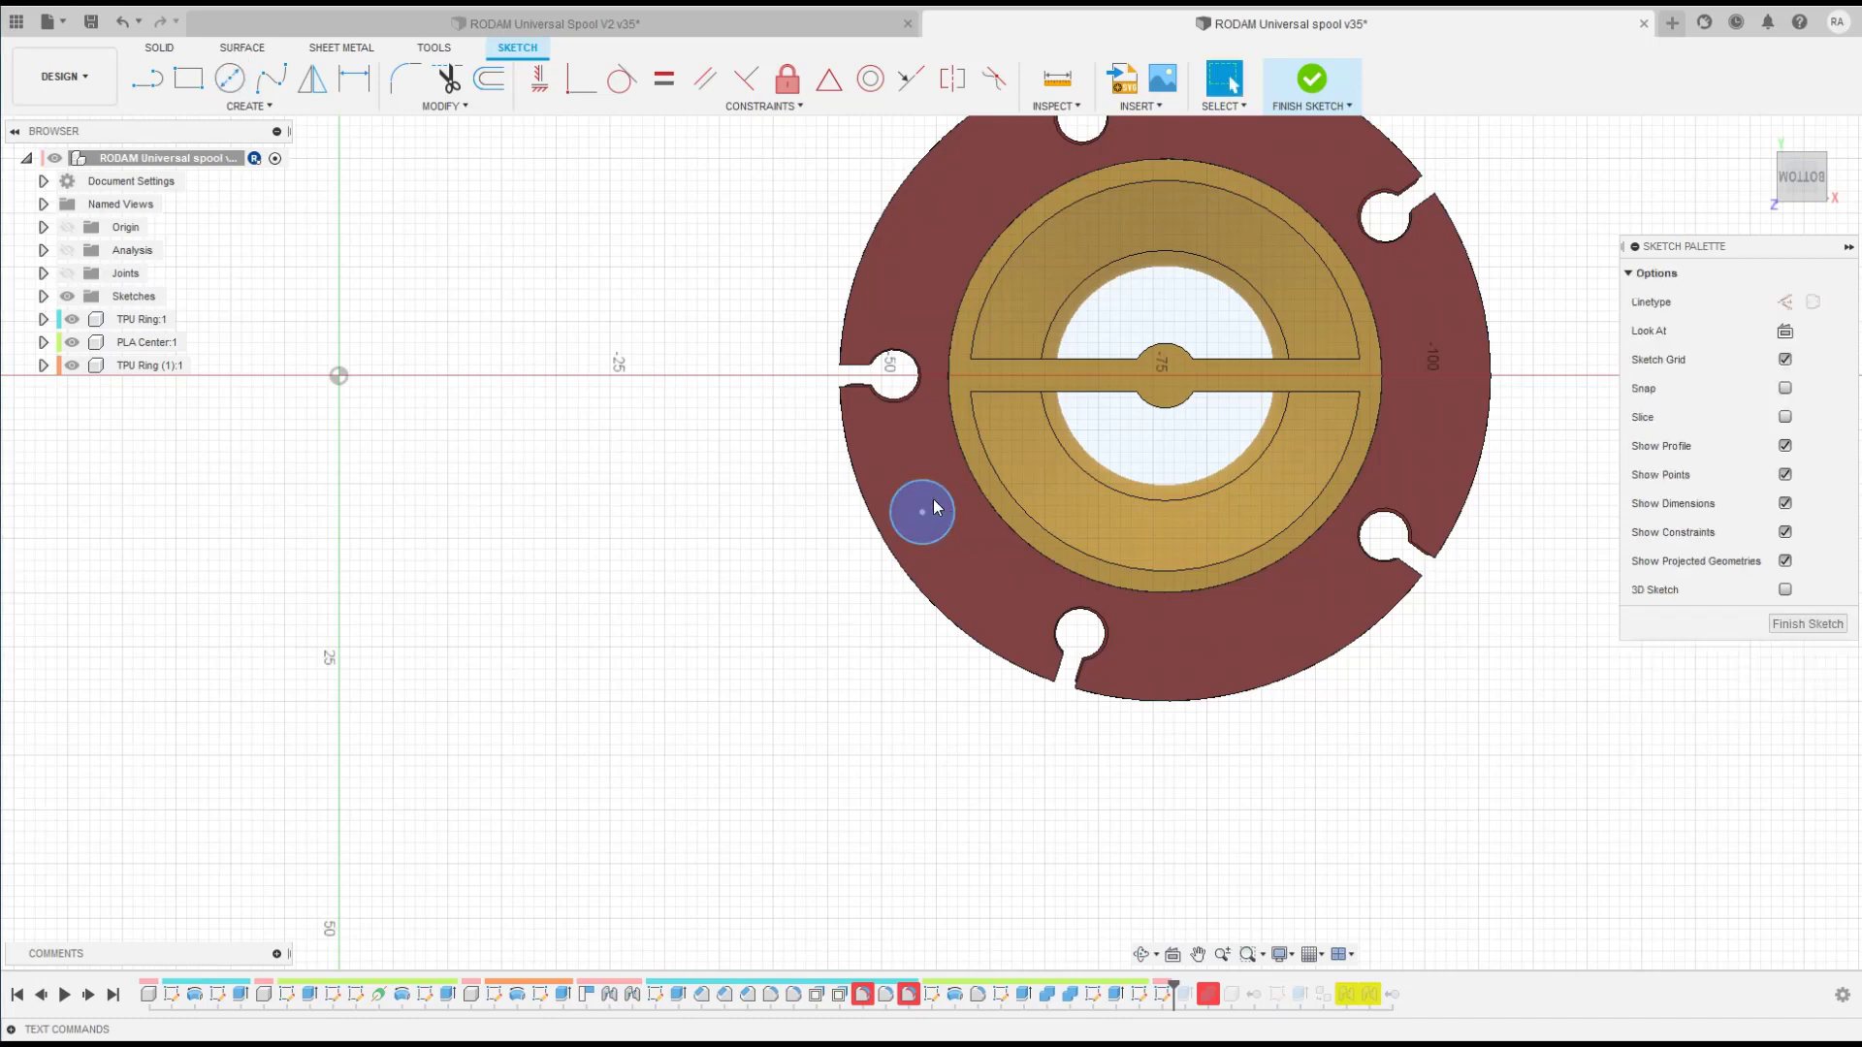
# Step: Extrude the circle profile -9.273 mm as a cut through TPU Ring (1)
pyautogui.click(933, 499)
pyautogui.press('e')
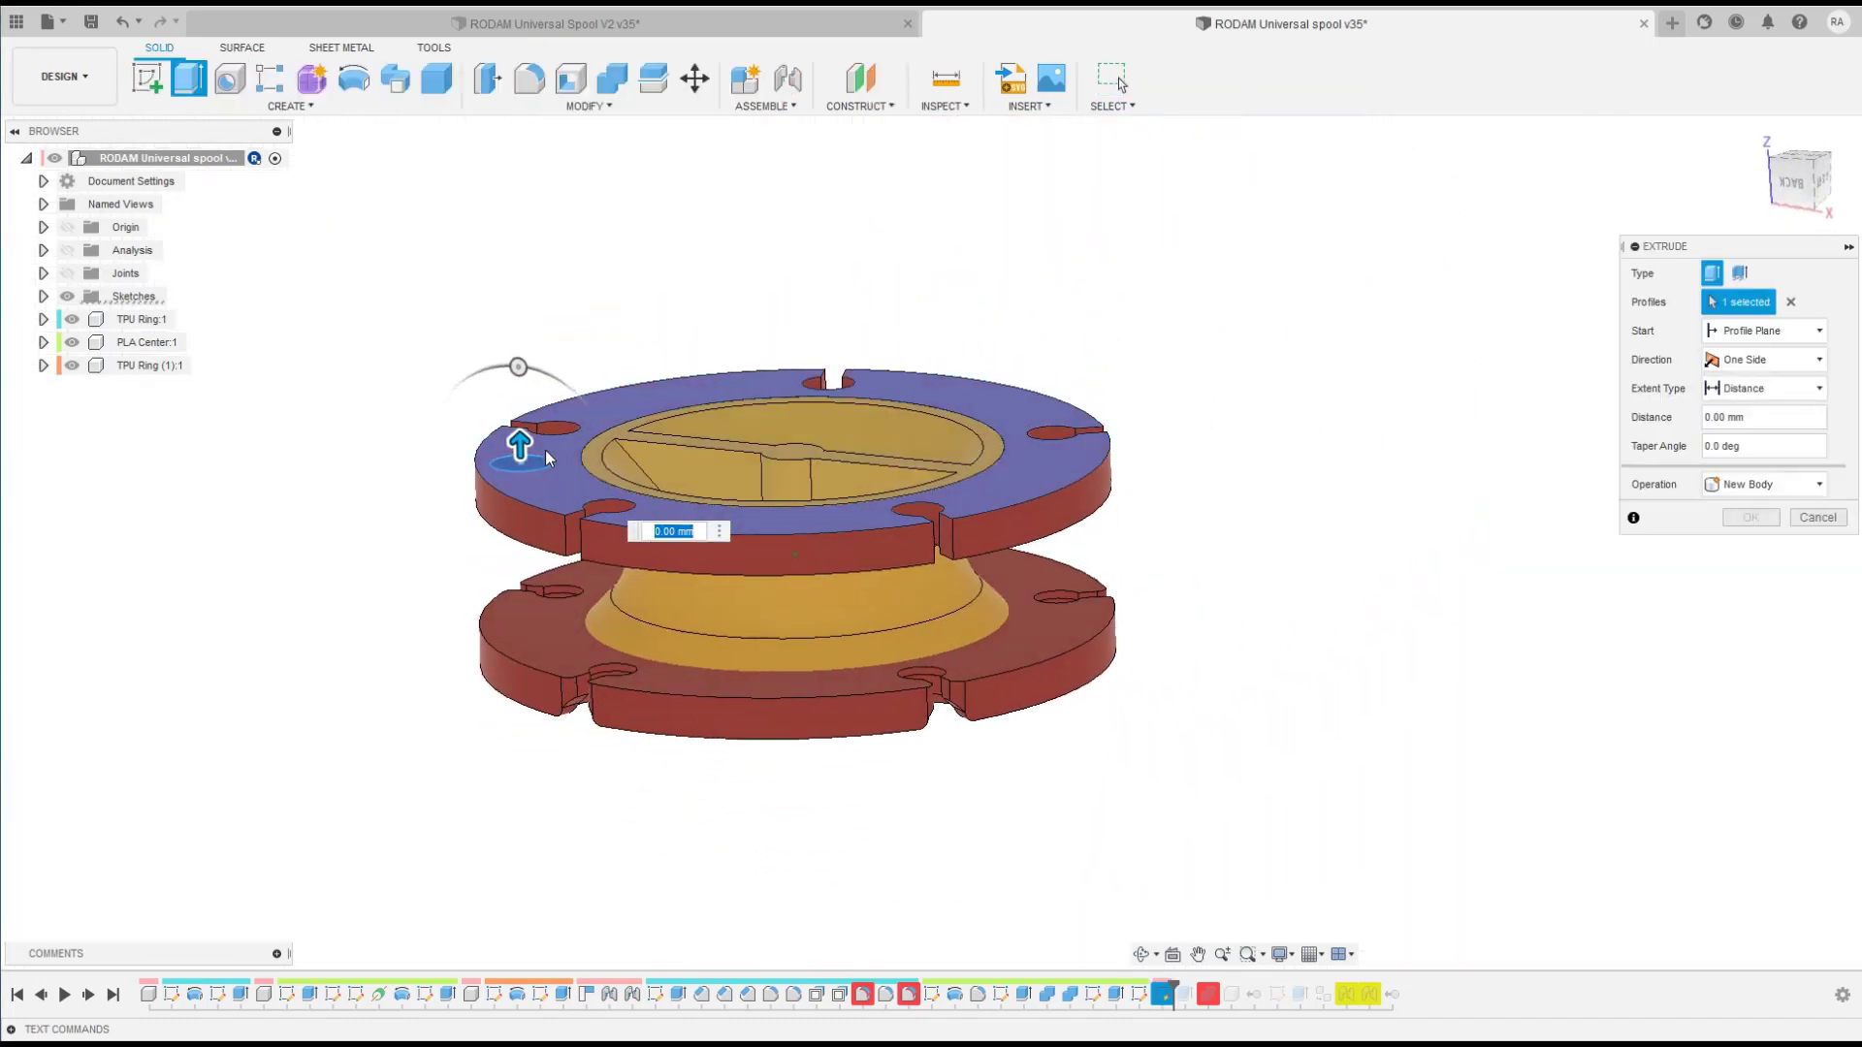
pyautogui.moveTo(521, 494); pyautogui.dragTo(520, 531)
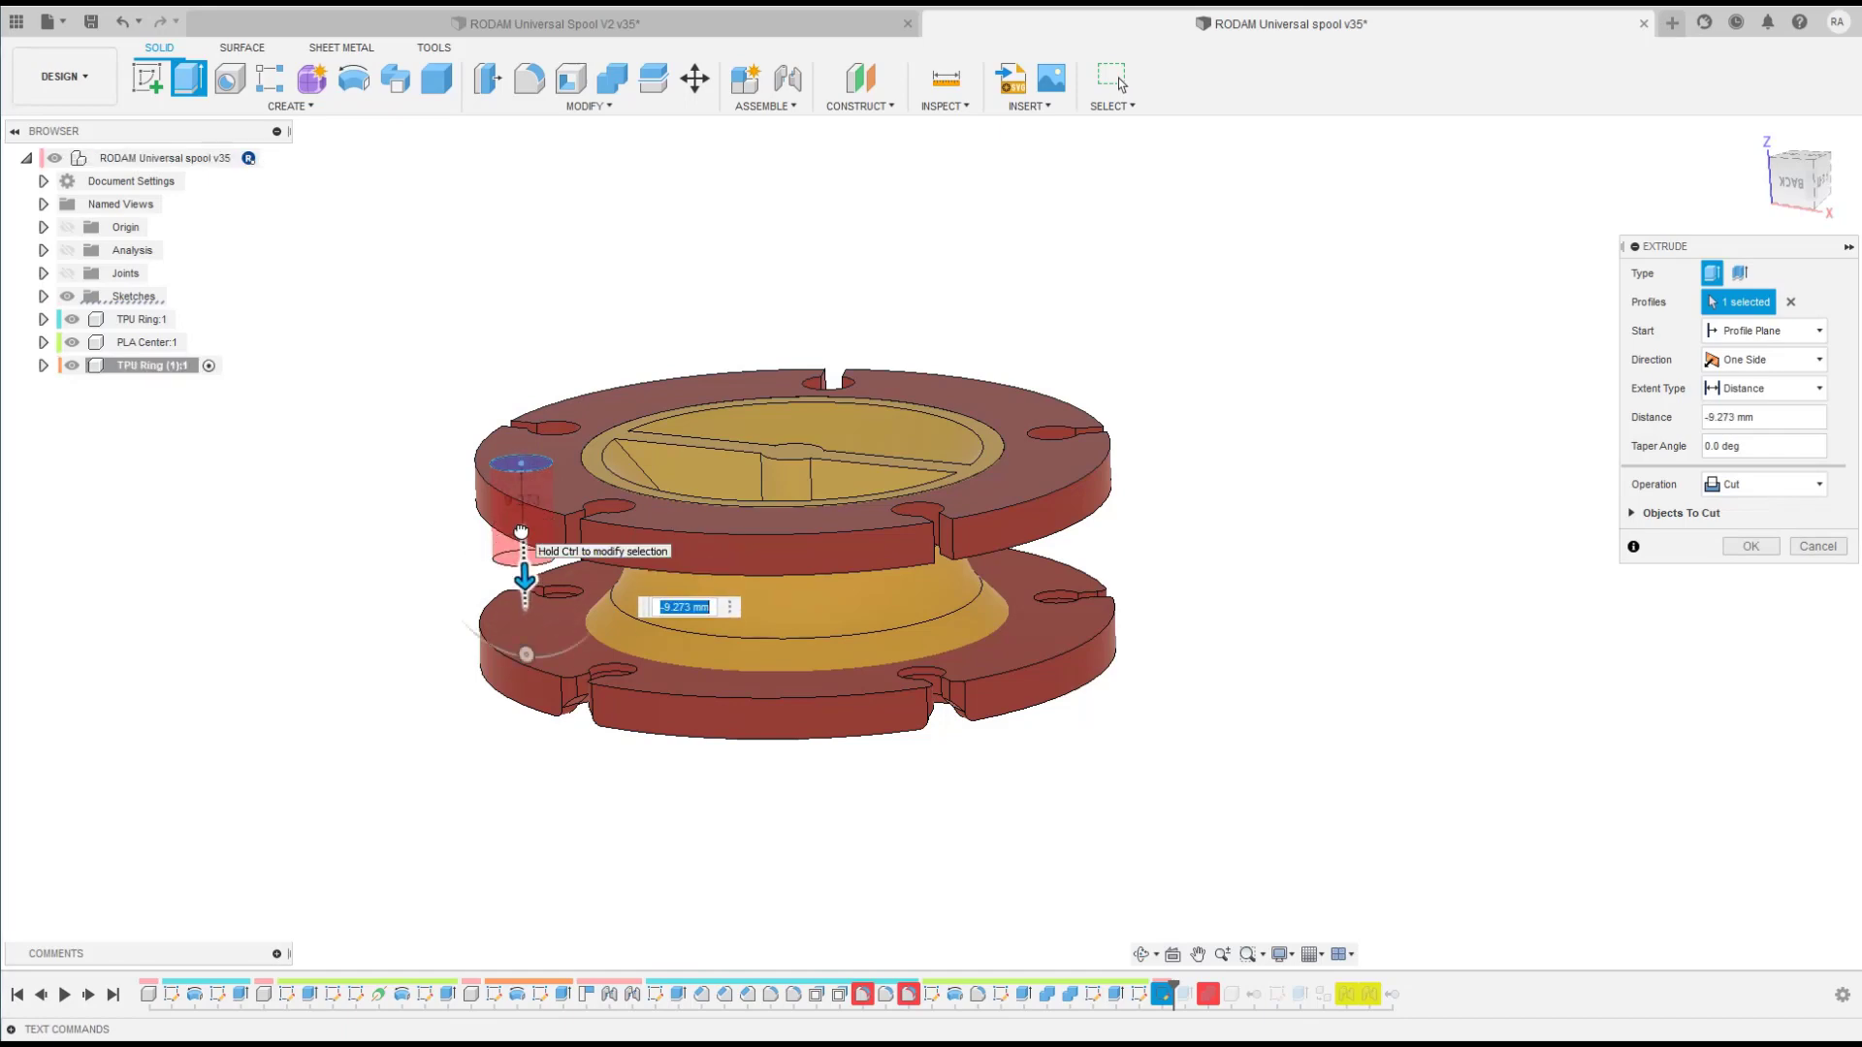
pyautogui.press('Return')
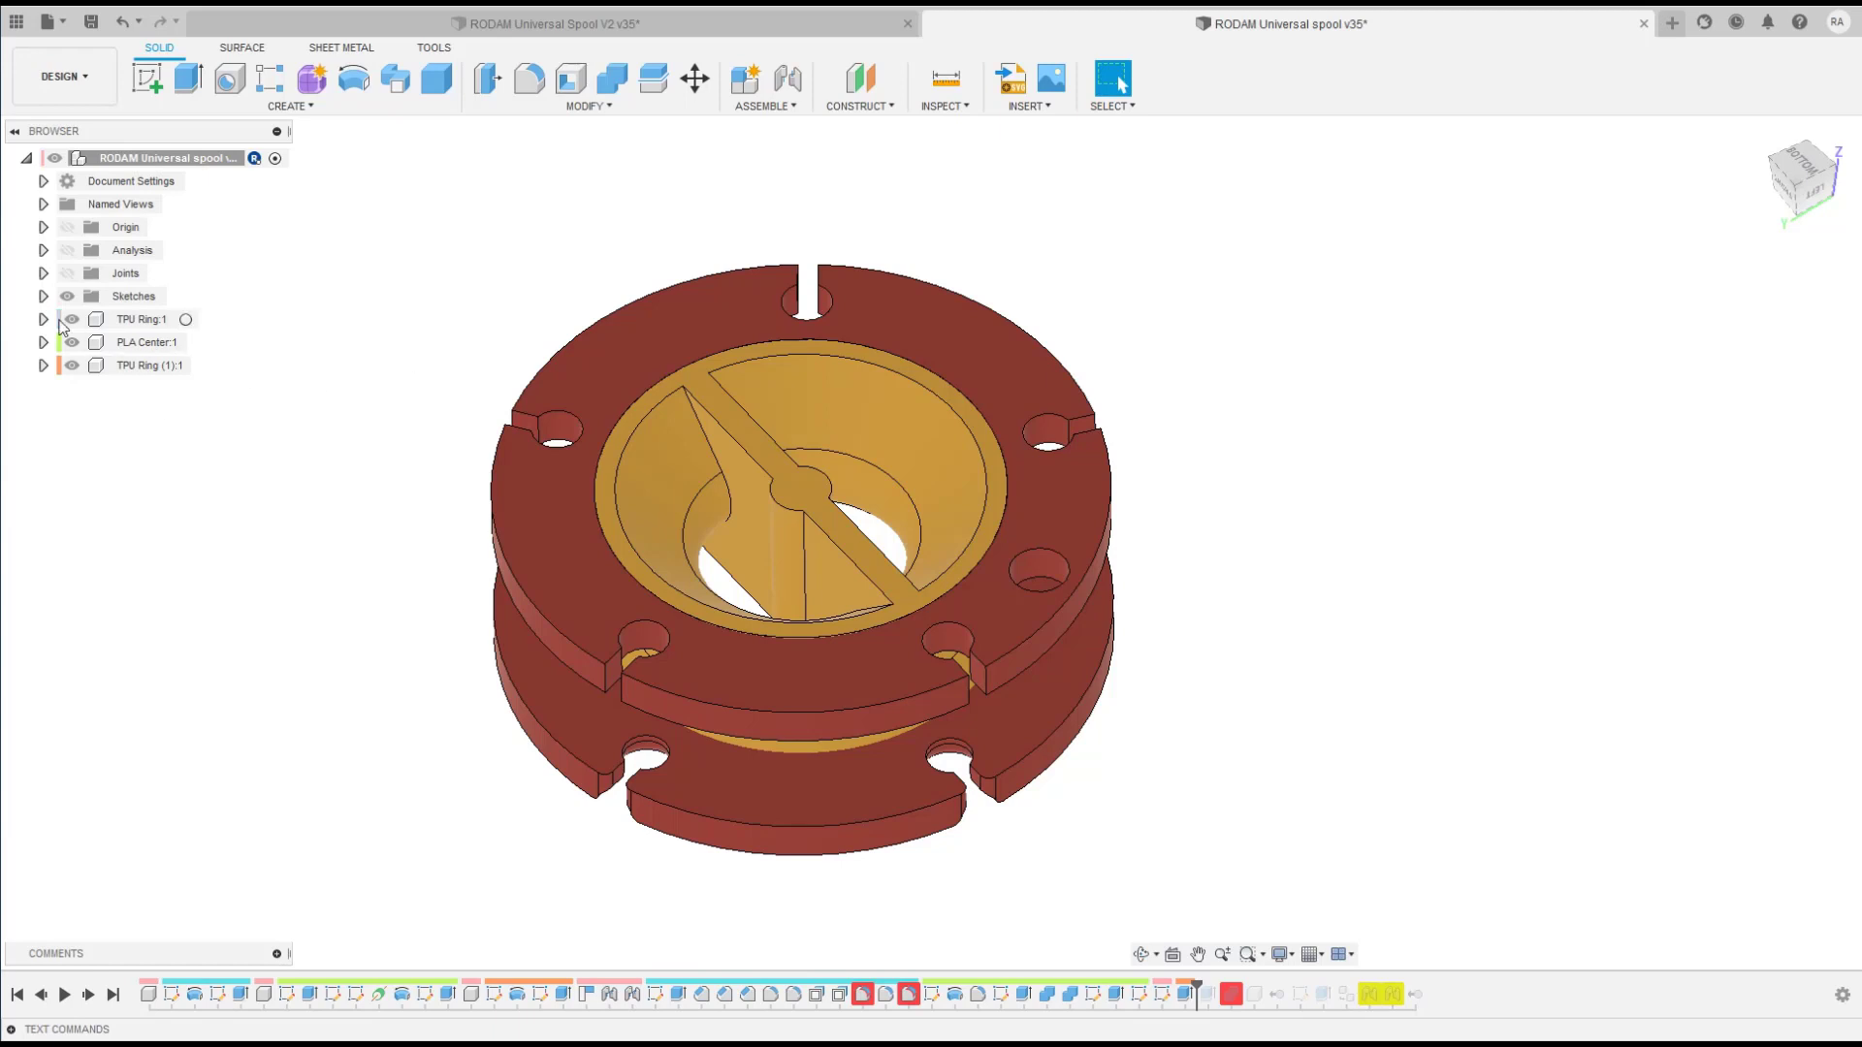
# Step: Activate the TPU Ring:1 component to examine its own timeline
pyautogui.click(187, 321)
pyautogui.click(344, 333)
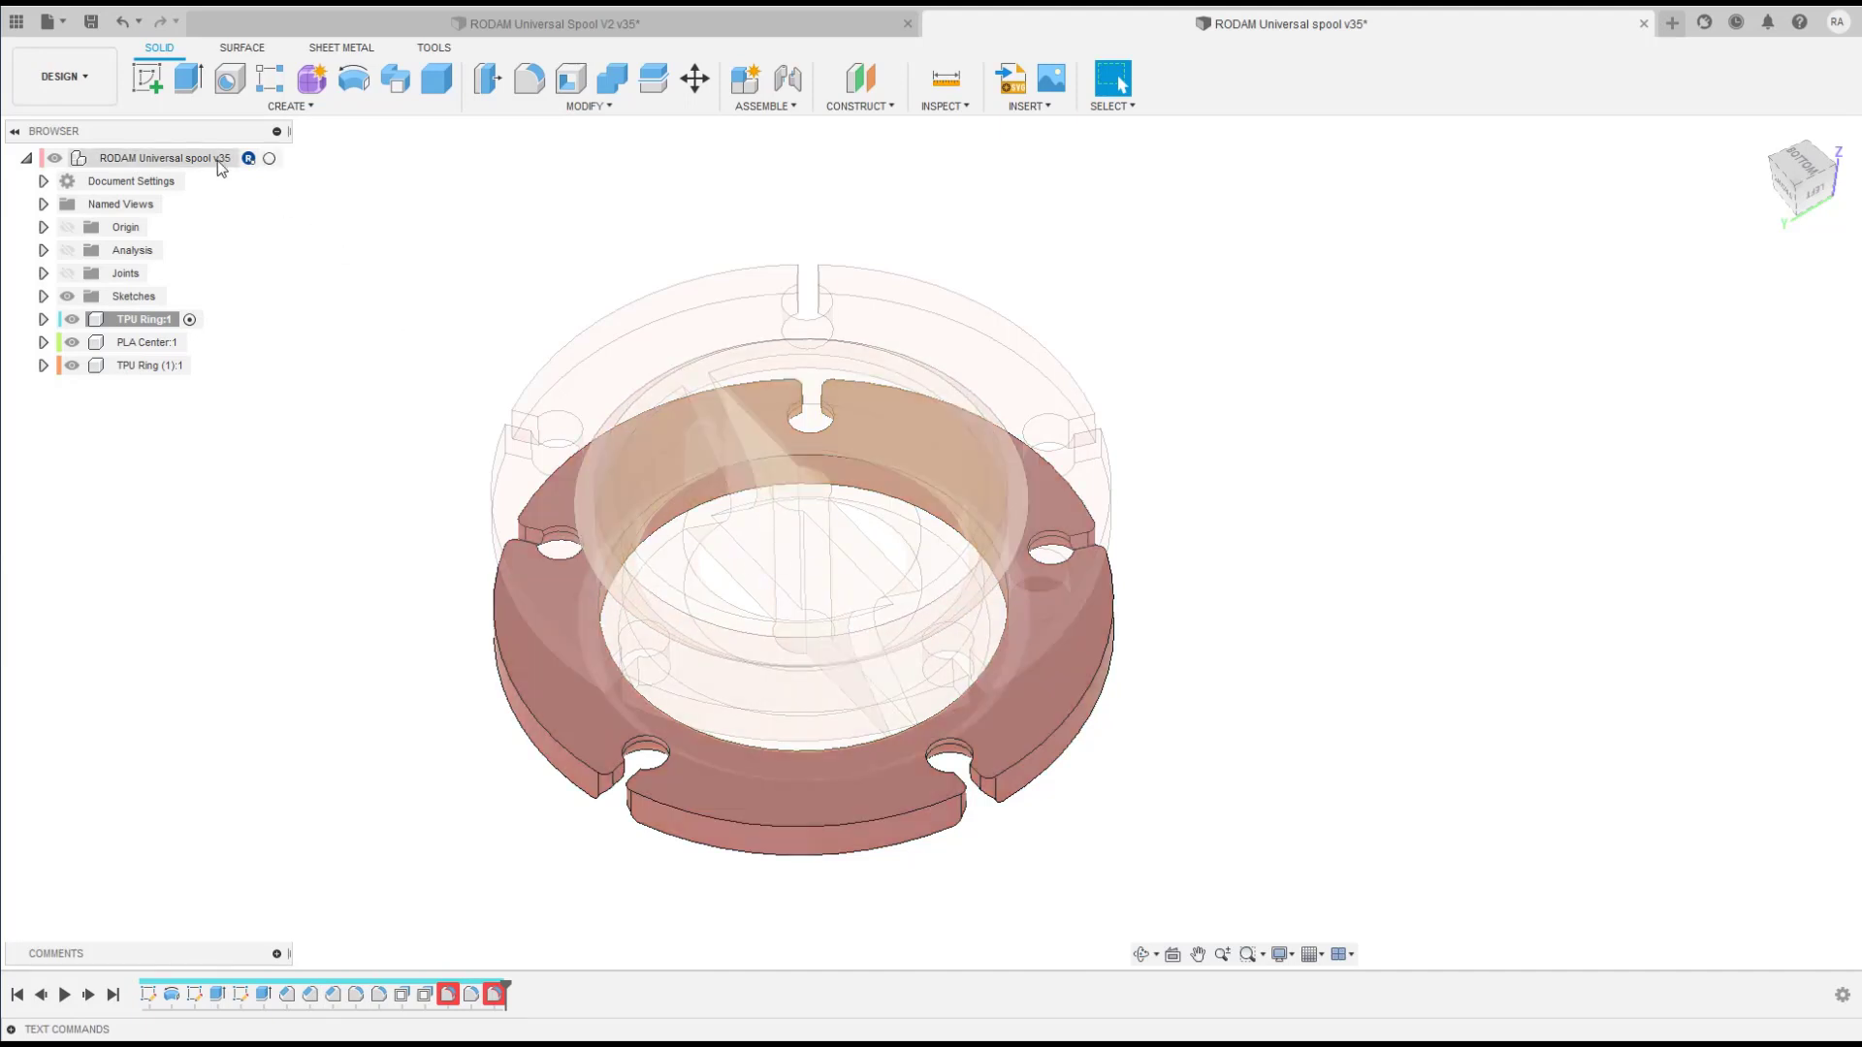
# Step: Activate the top-level assembly of RODAM Universal spool v35 and compare its timeline with the Universal Spool V2 design
pyautogui.click(269, 158)
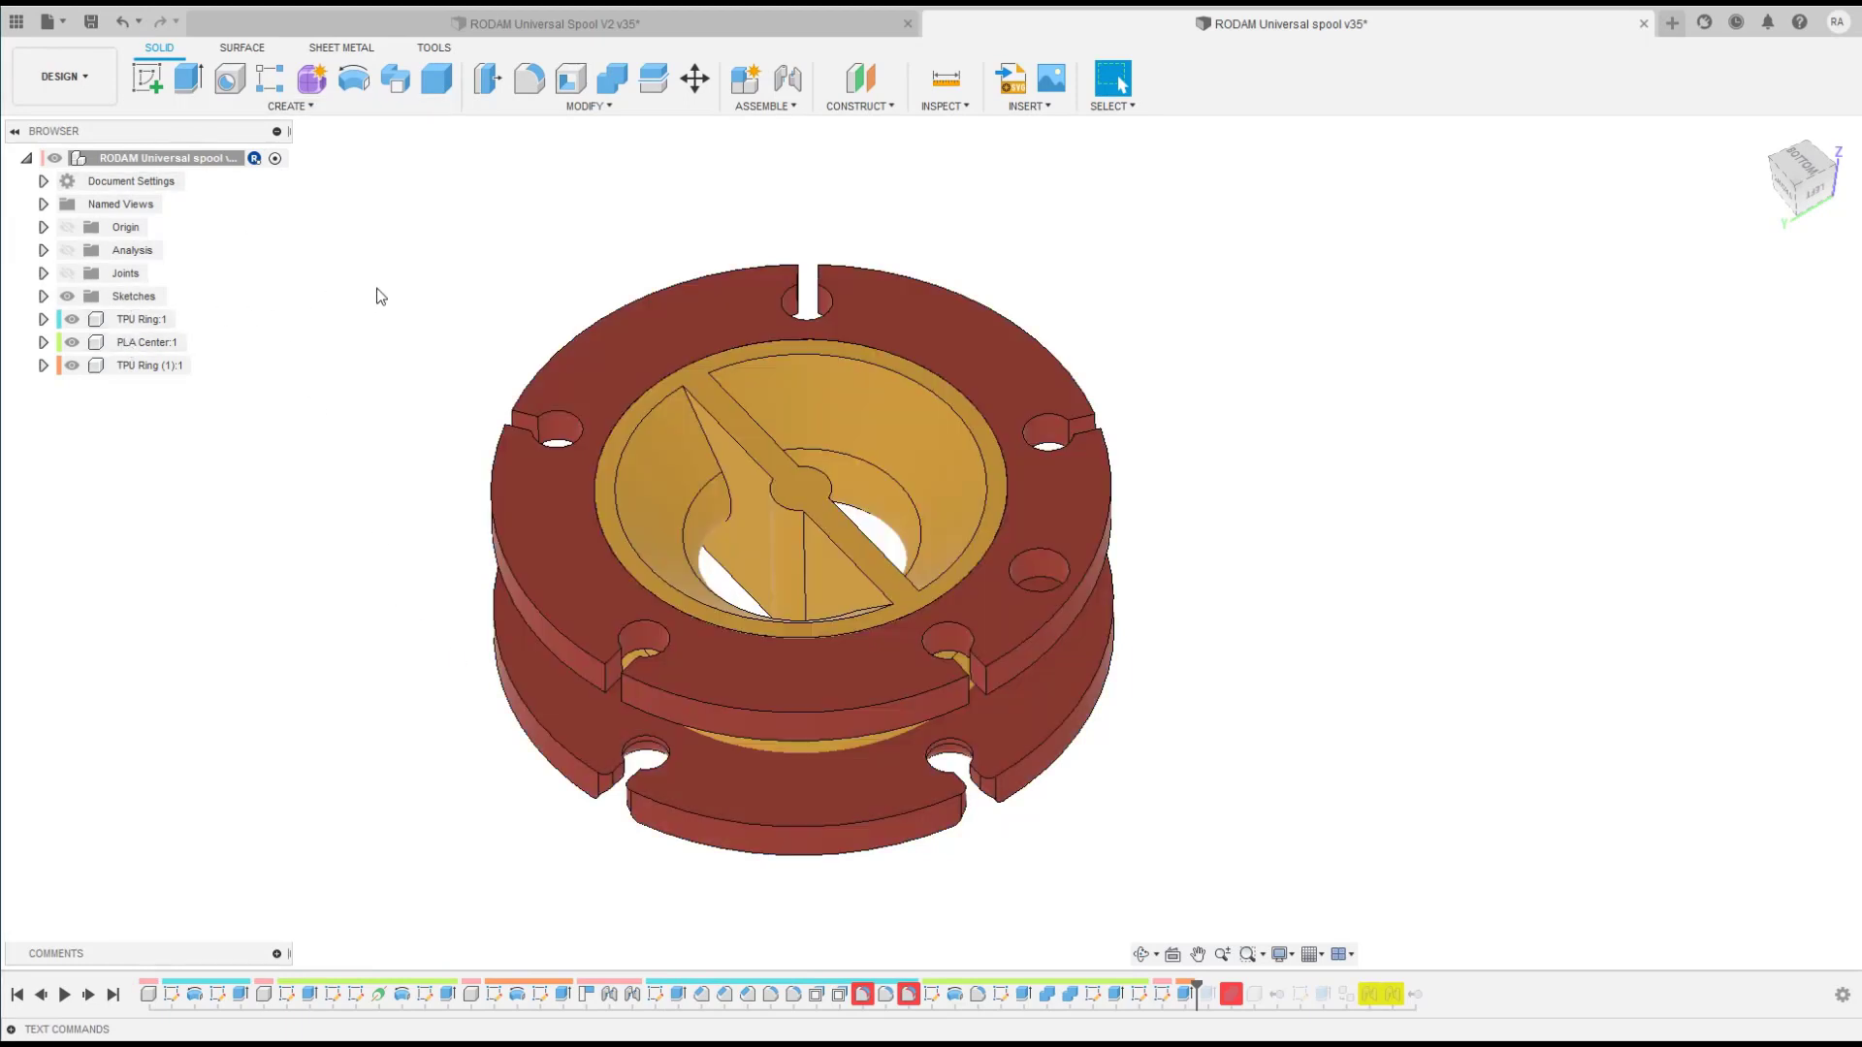
pyautogui.click(514, 26)
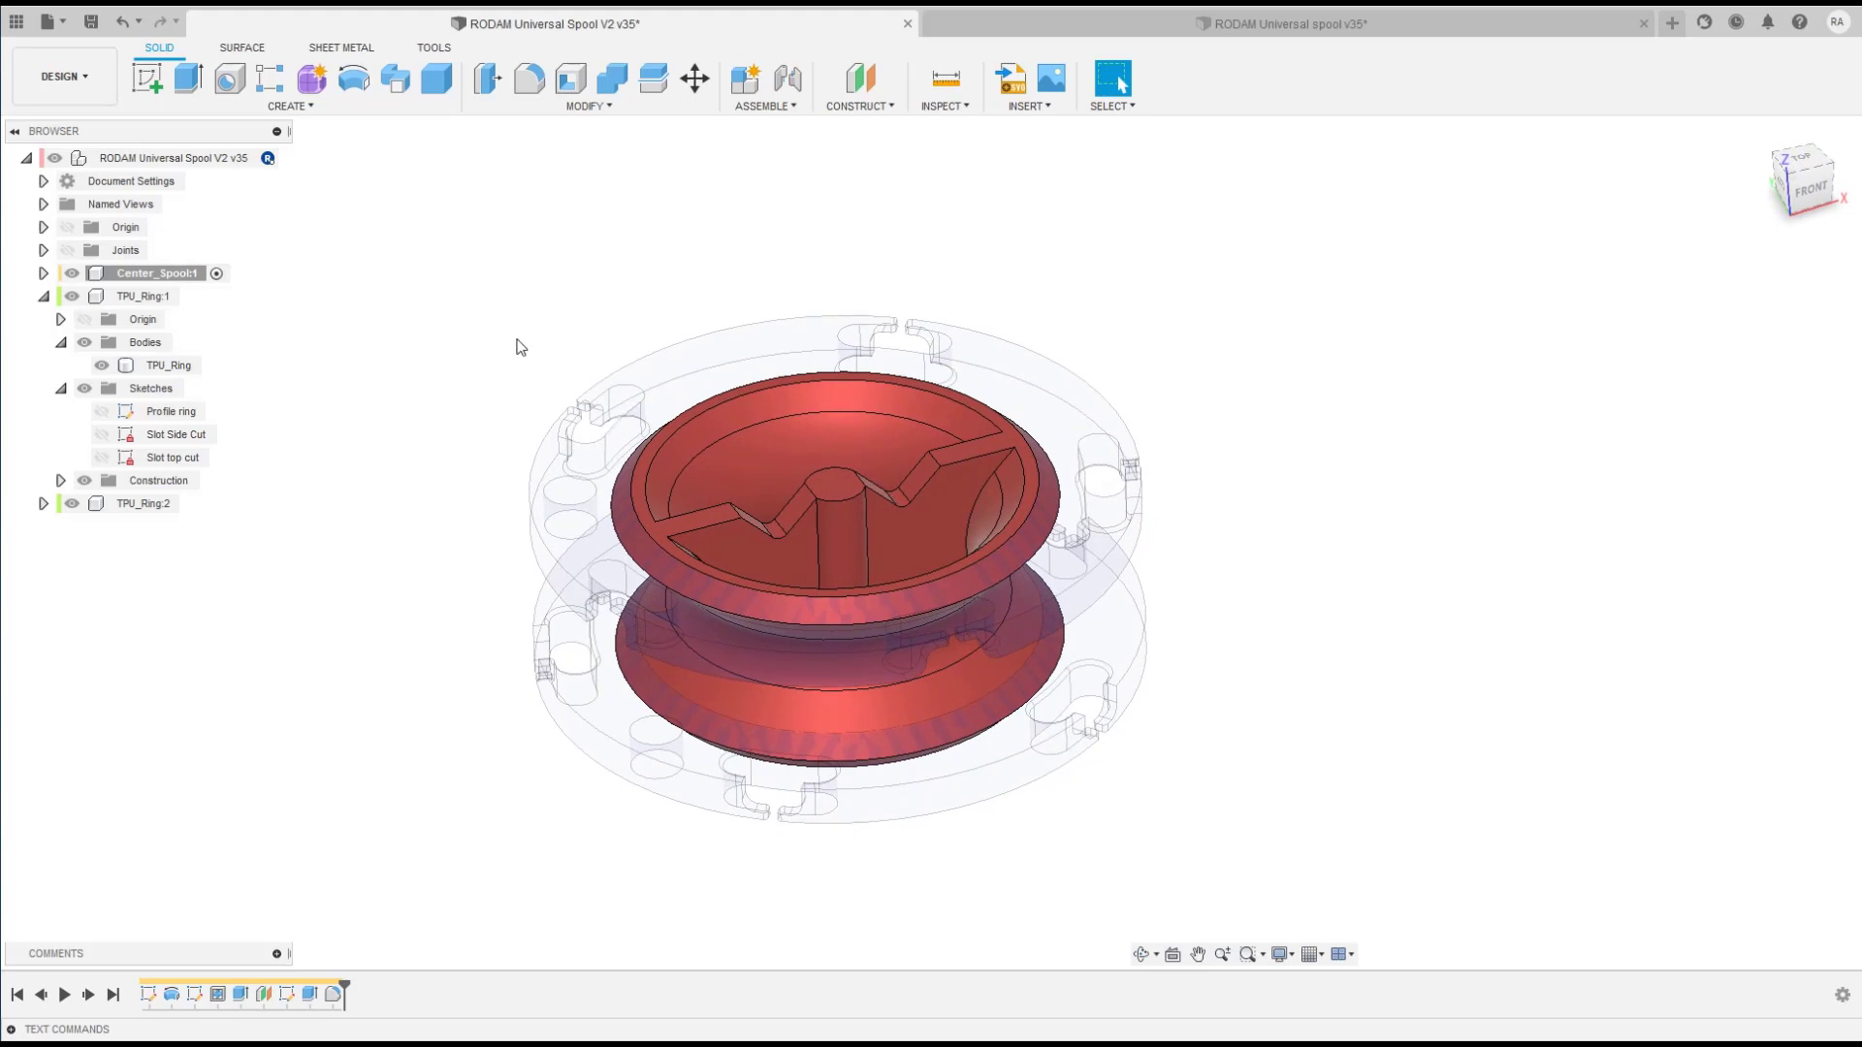
pyautogui.click(1225, 25)
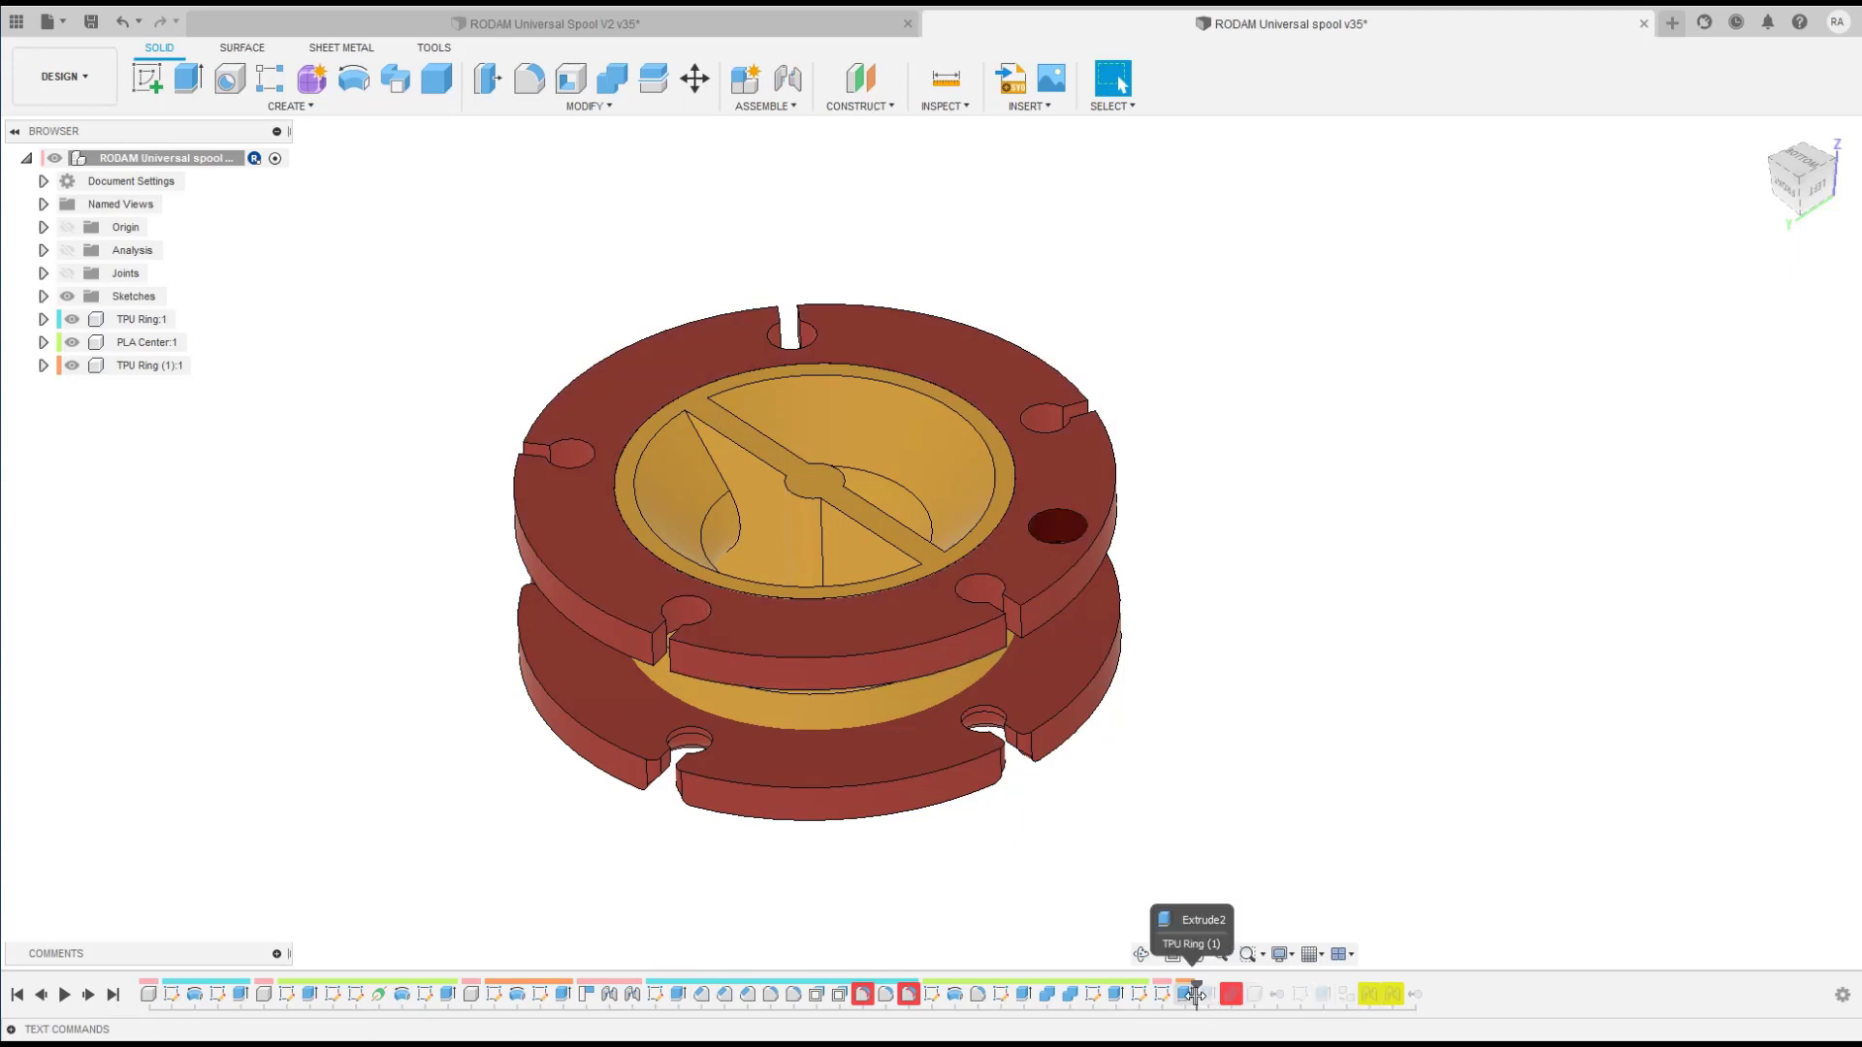
# Step: Roll the v35 design history forward to its end and back to just after the Ring V2 component's creation
pyautogui.moveTo(1200, 1004); pyautogui.dragTo(1426, 999)
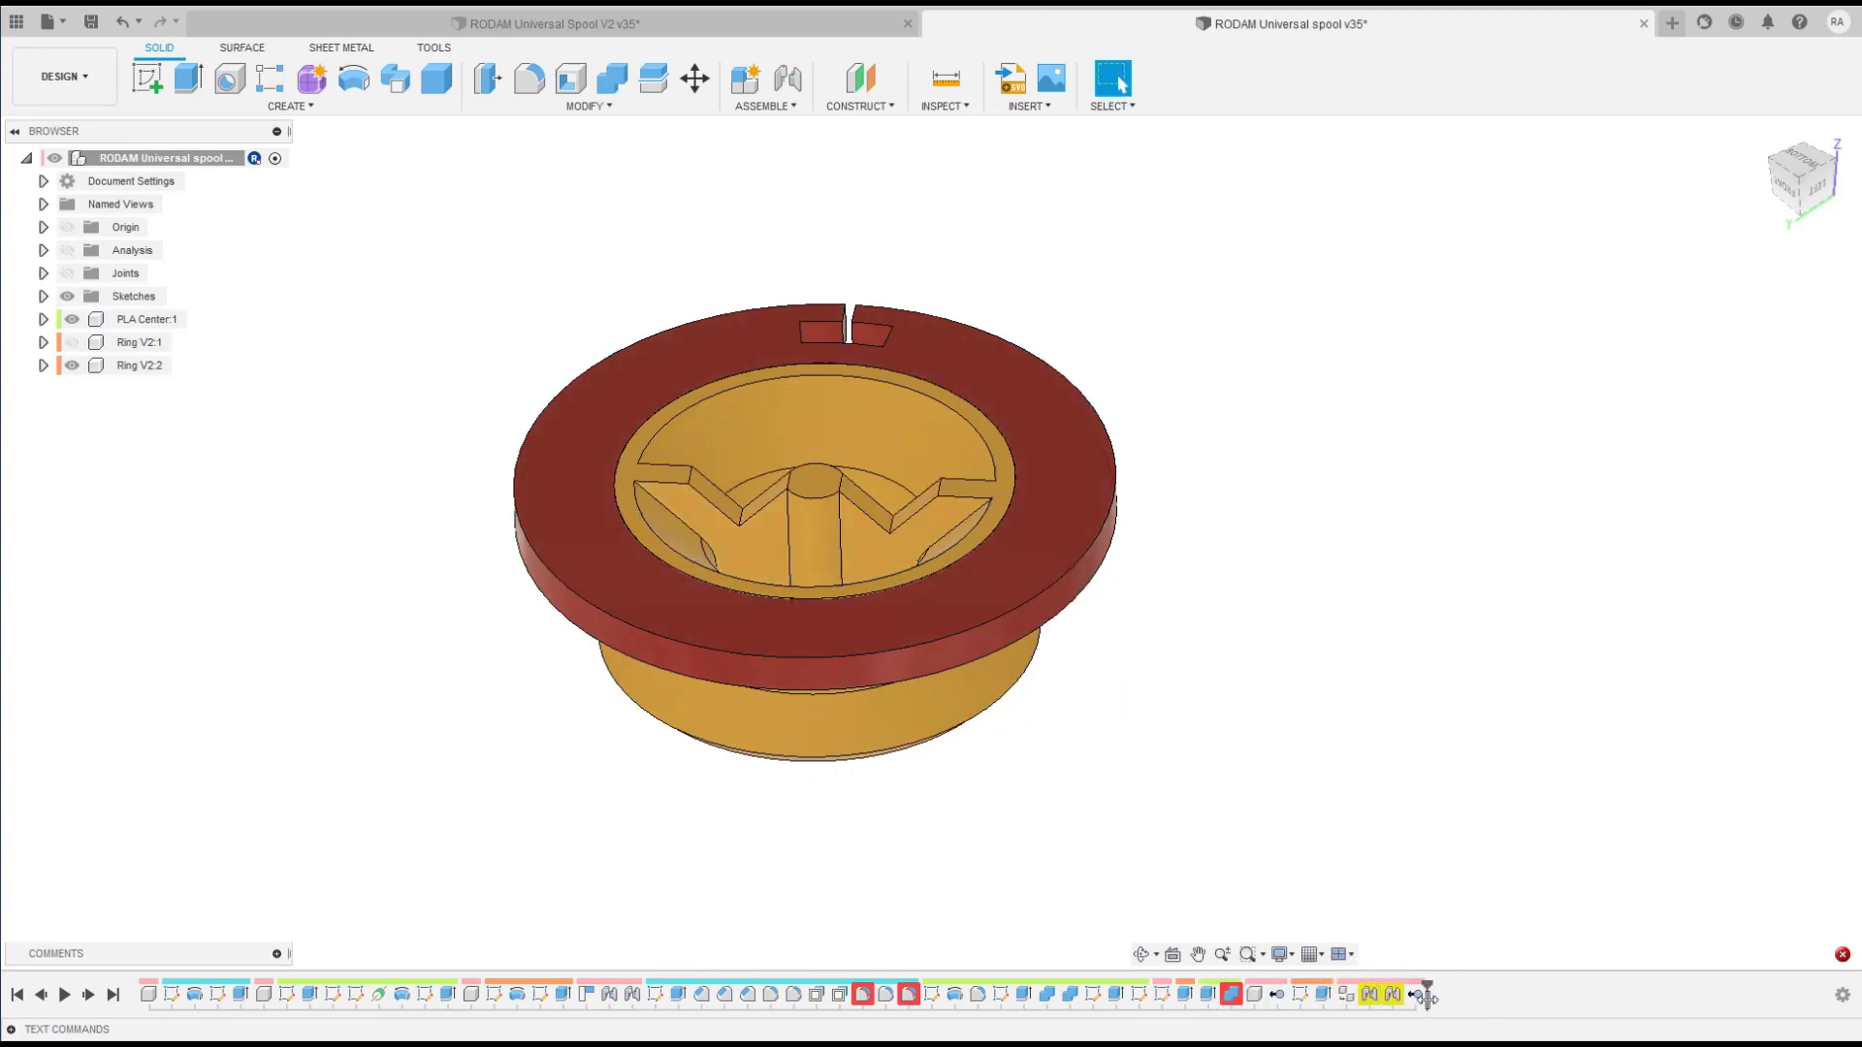
pyautogui.moveTo(1426, 999); pyautogui.dragTo(1266, 991)
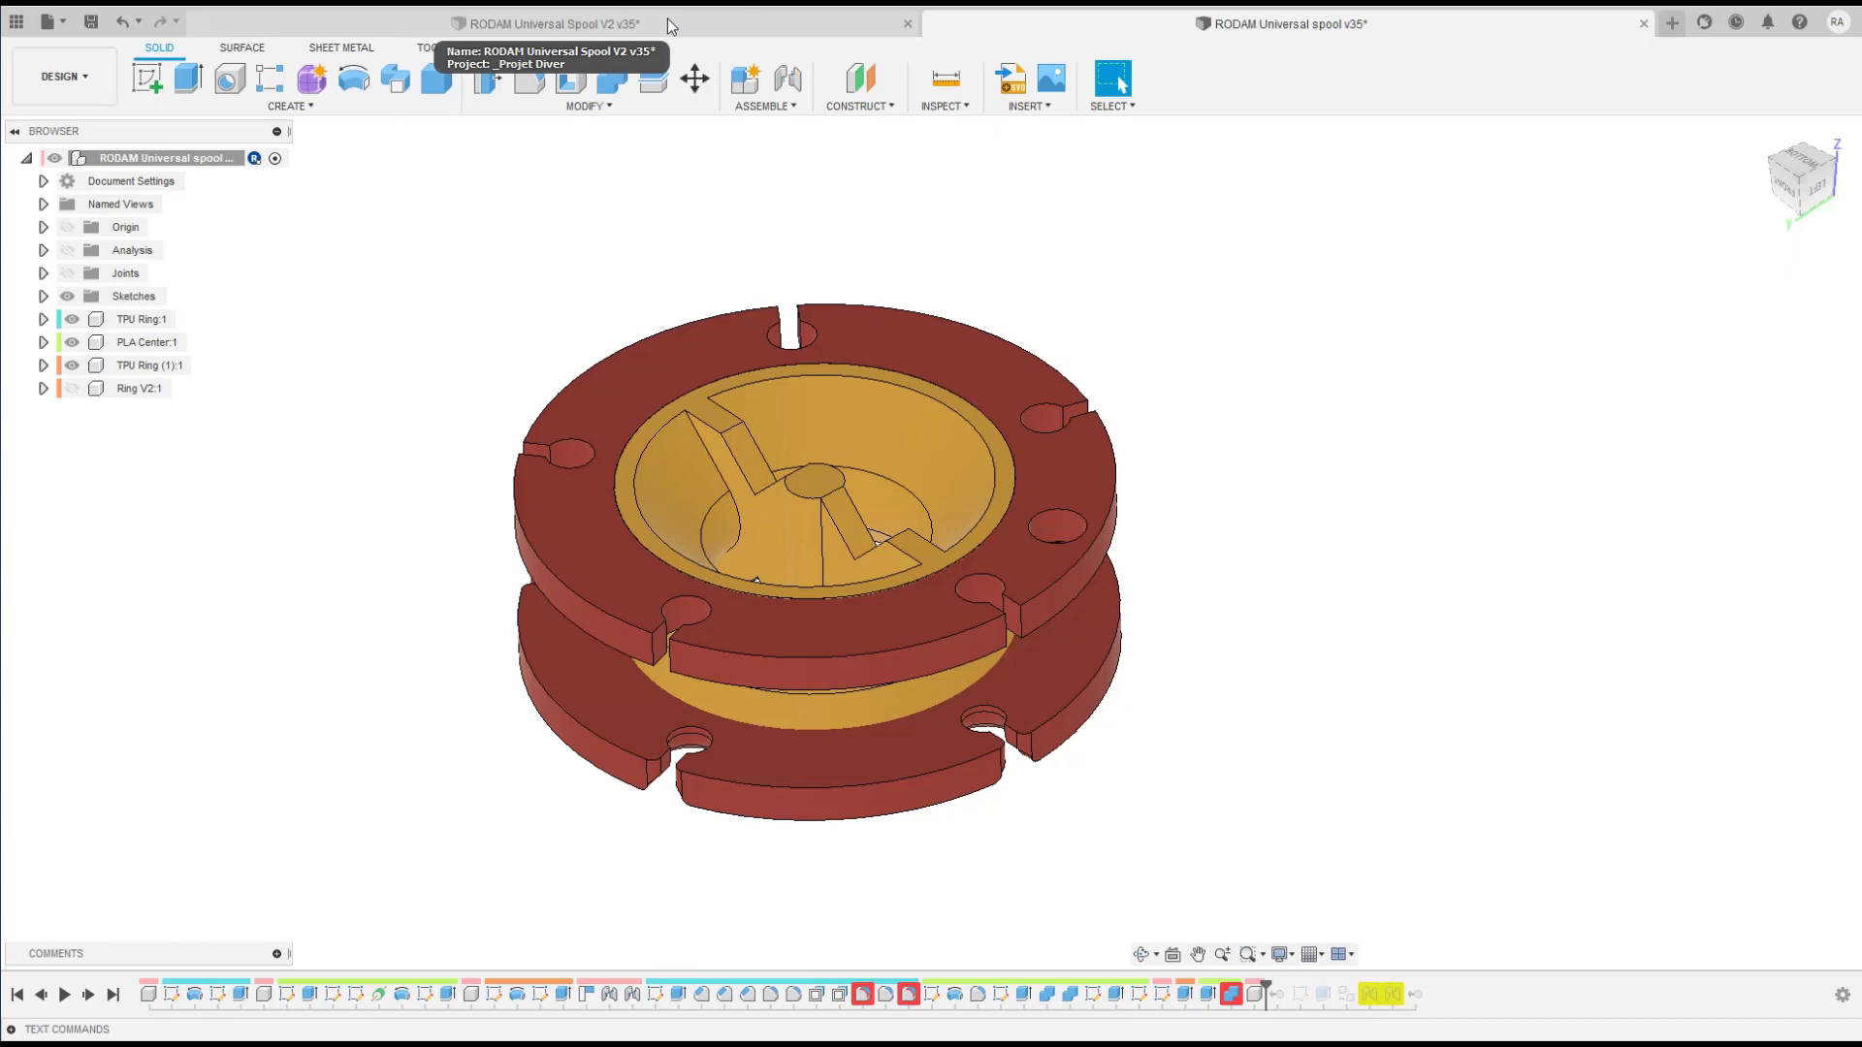
# Step: Return to the RODAM Universal Spool V2 design and activate its top-level assembly
pyautogui.click(667, 20)
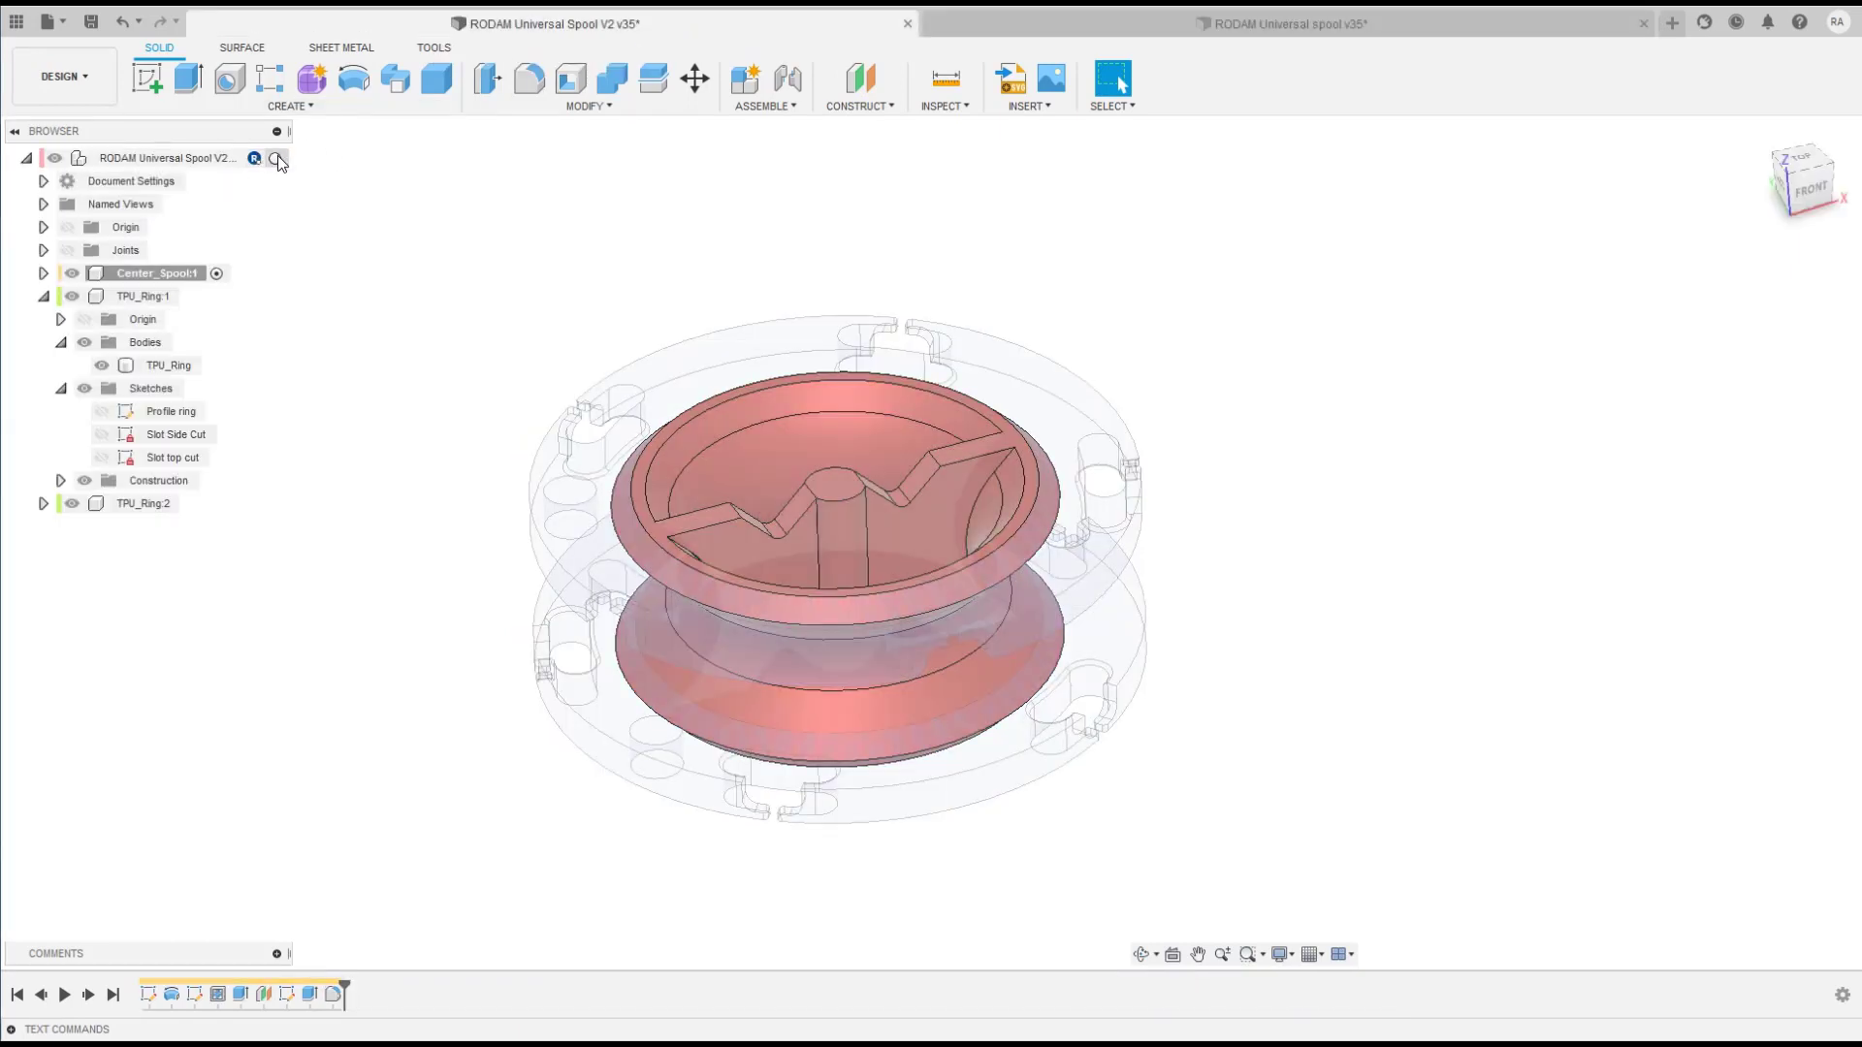
pyautogui.click(276, 158)
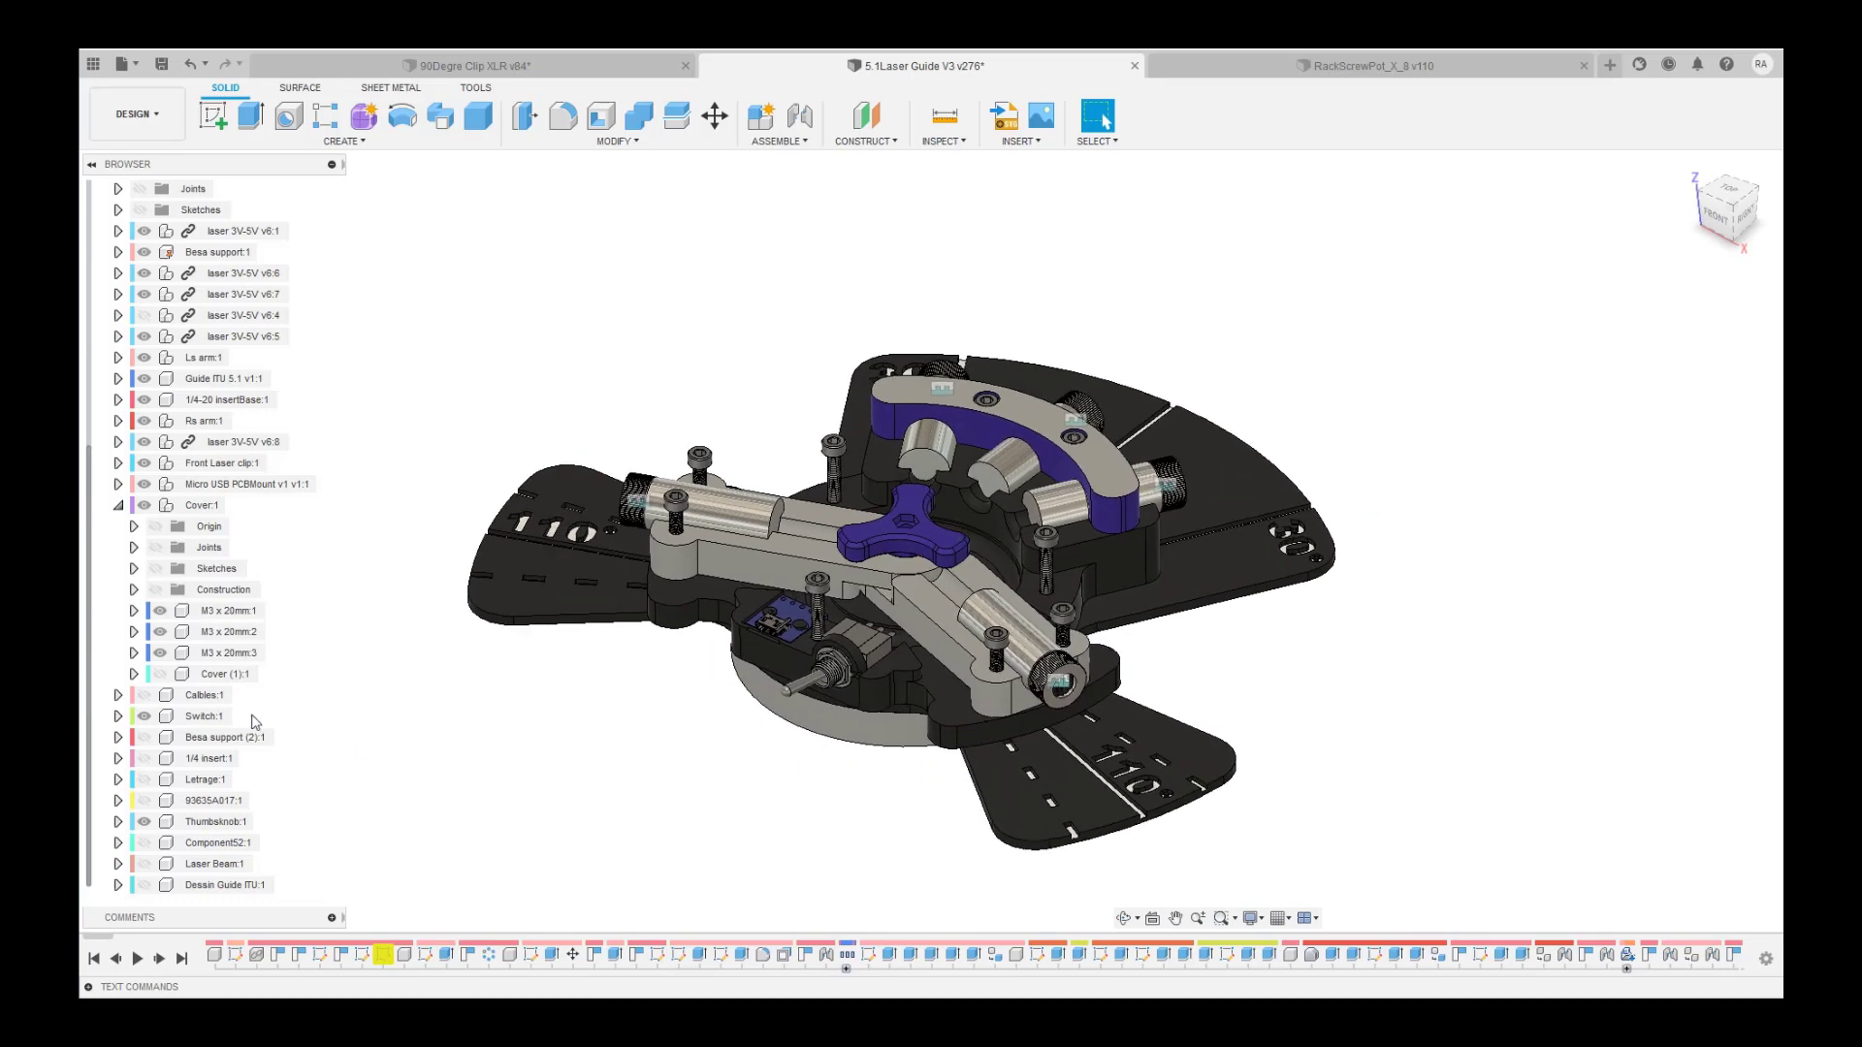
# Step: In the 5.1 Laser Guide V3 design, show the Cover (1) component and preview the model with an in-canvas render
pyautogui.click(161, 674)
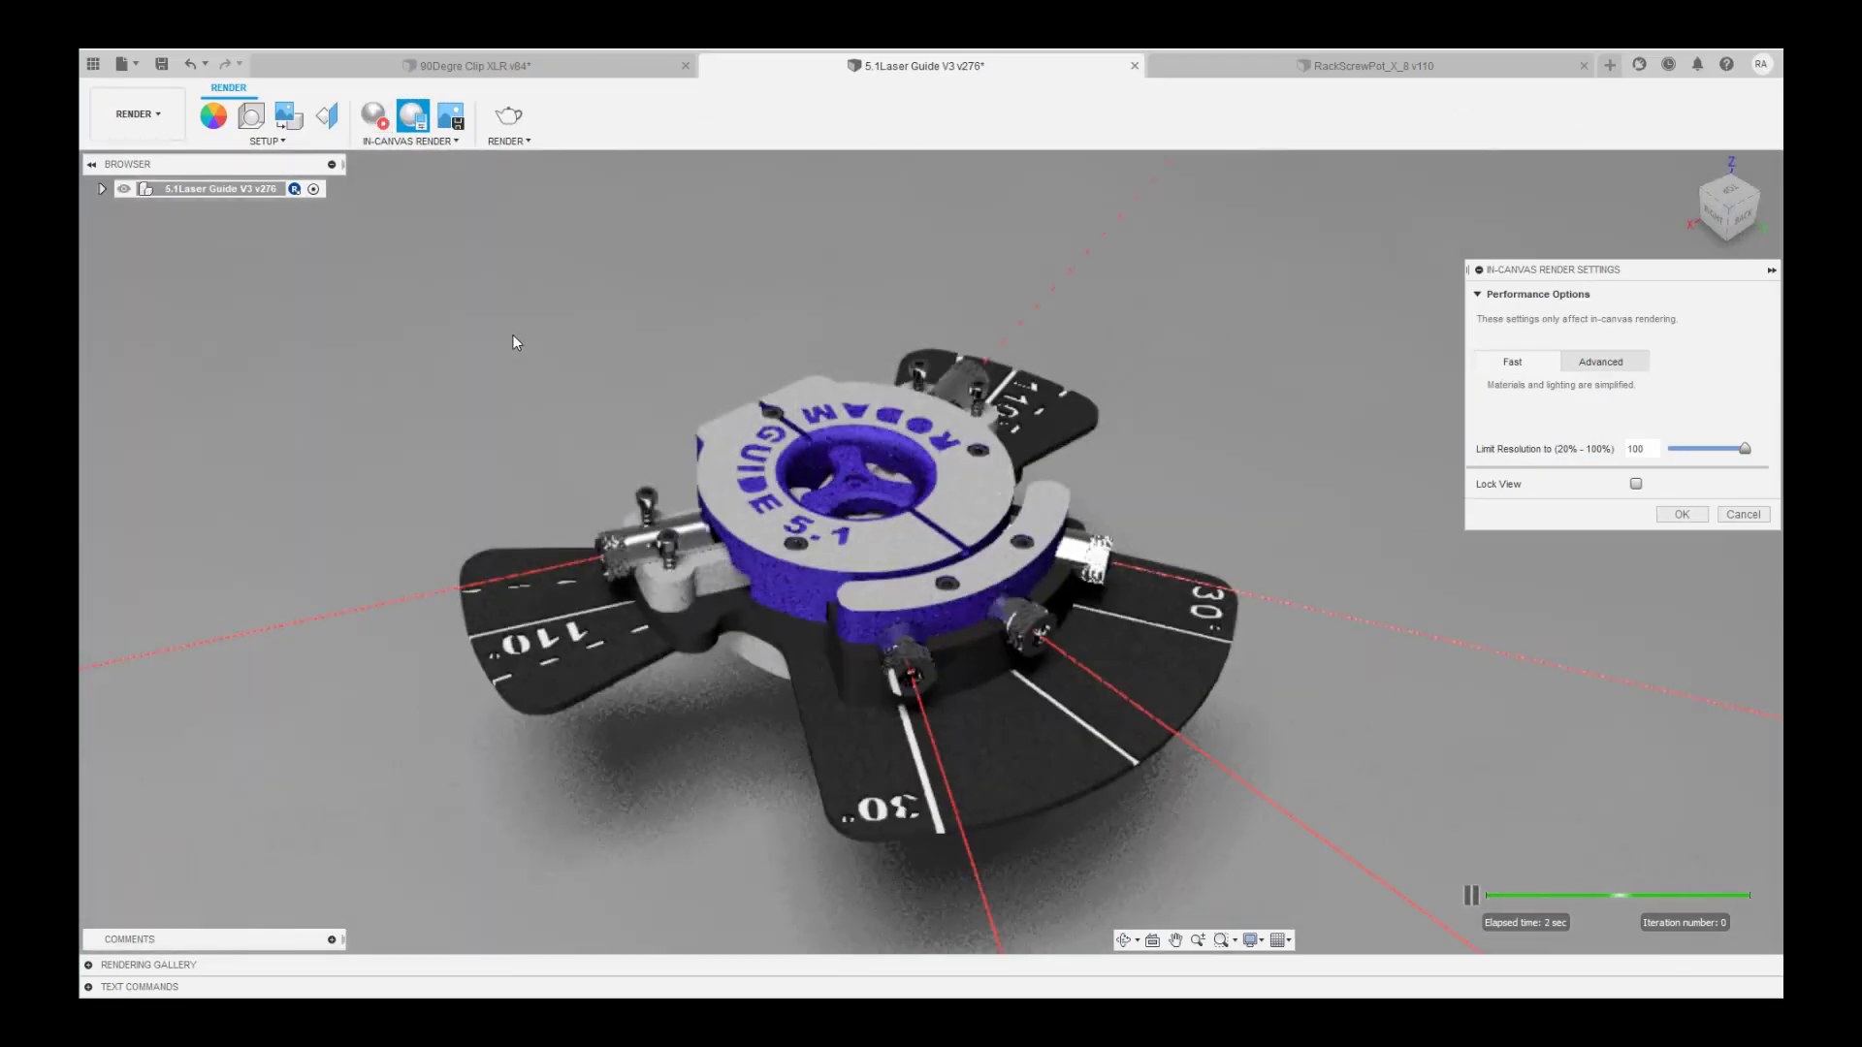
pyautogui.click(257, 116)
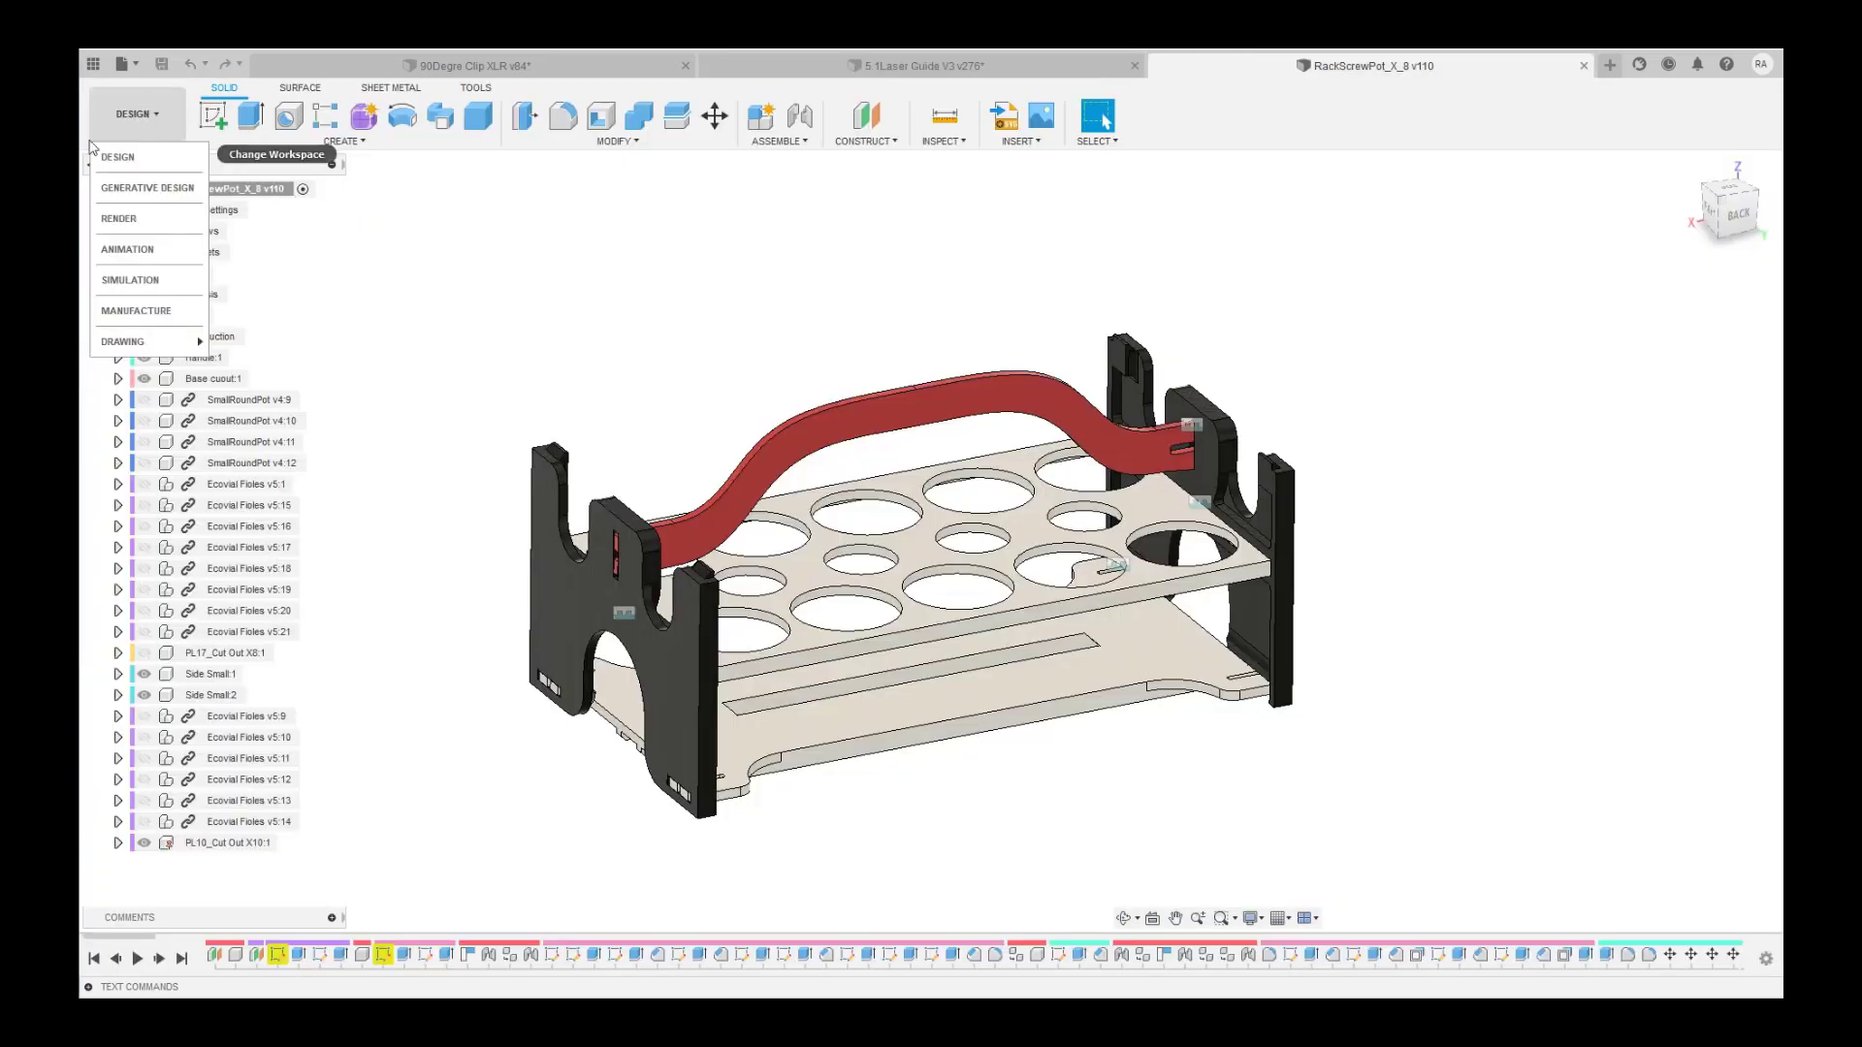
# Step: Switch the RackScrewPot_X_8 design to the Animation workspace and set the playhead to the start of Storyboard1
pyautogui.click(123, 250)
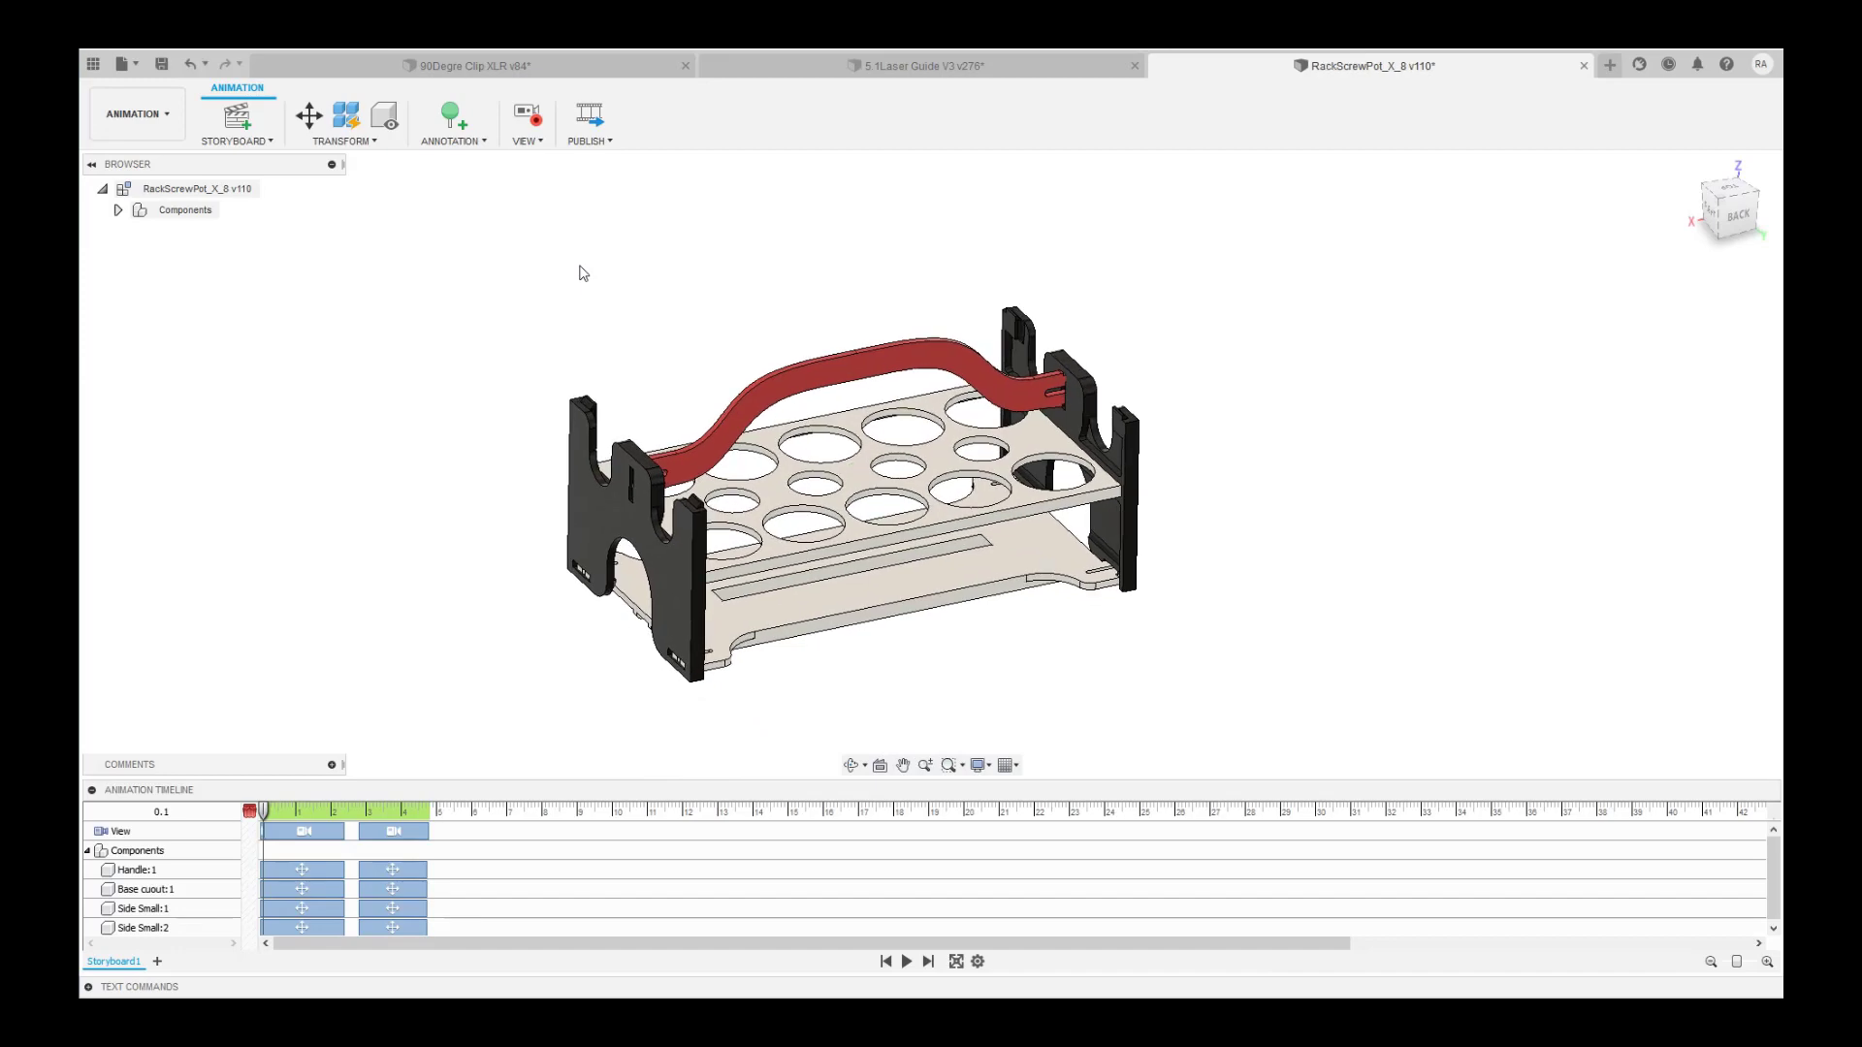
pyautogui.moveTo(260, 815)
pyautogui.mouseDown()
pyautogui.moveTo(315, 815)
pyautogui.moveTo(255, 814)
pyautogui.mouseUp()
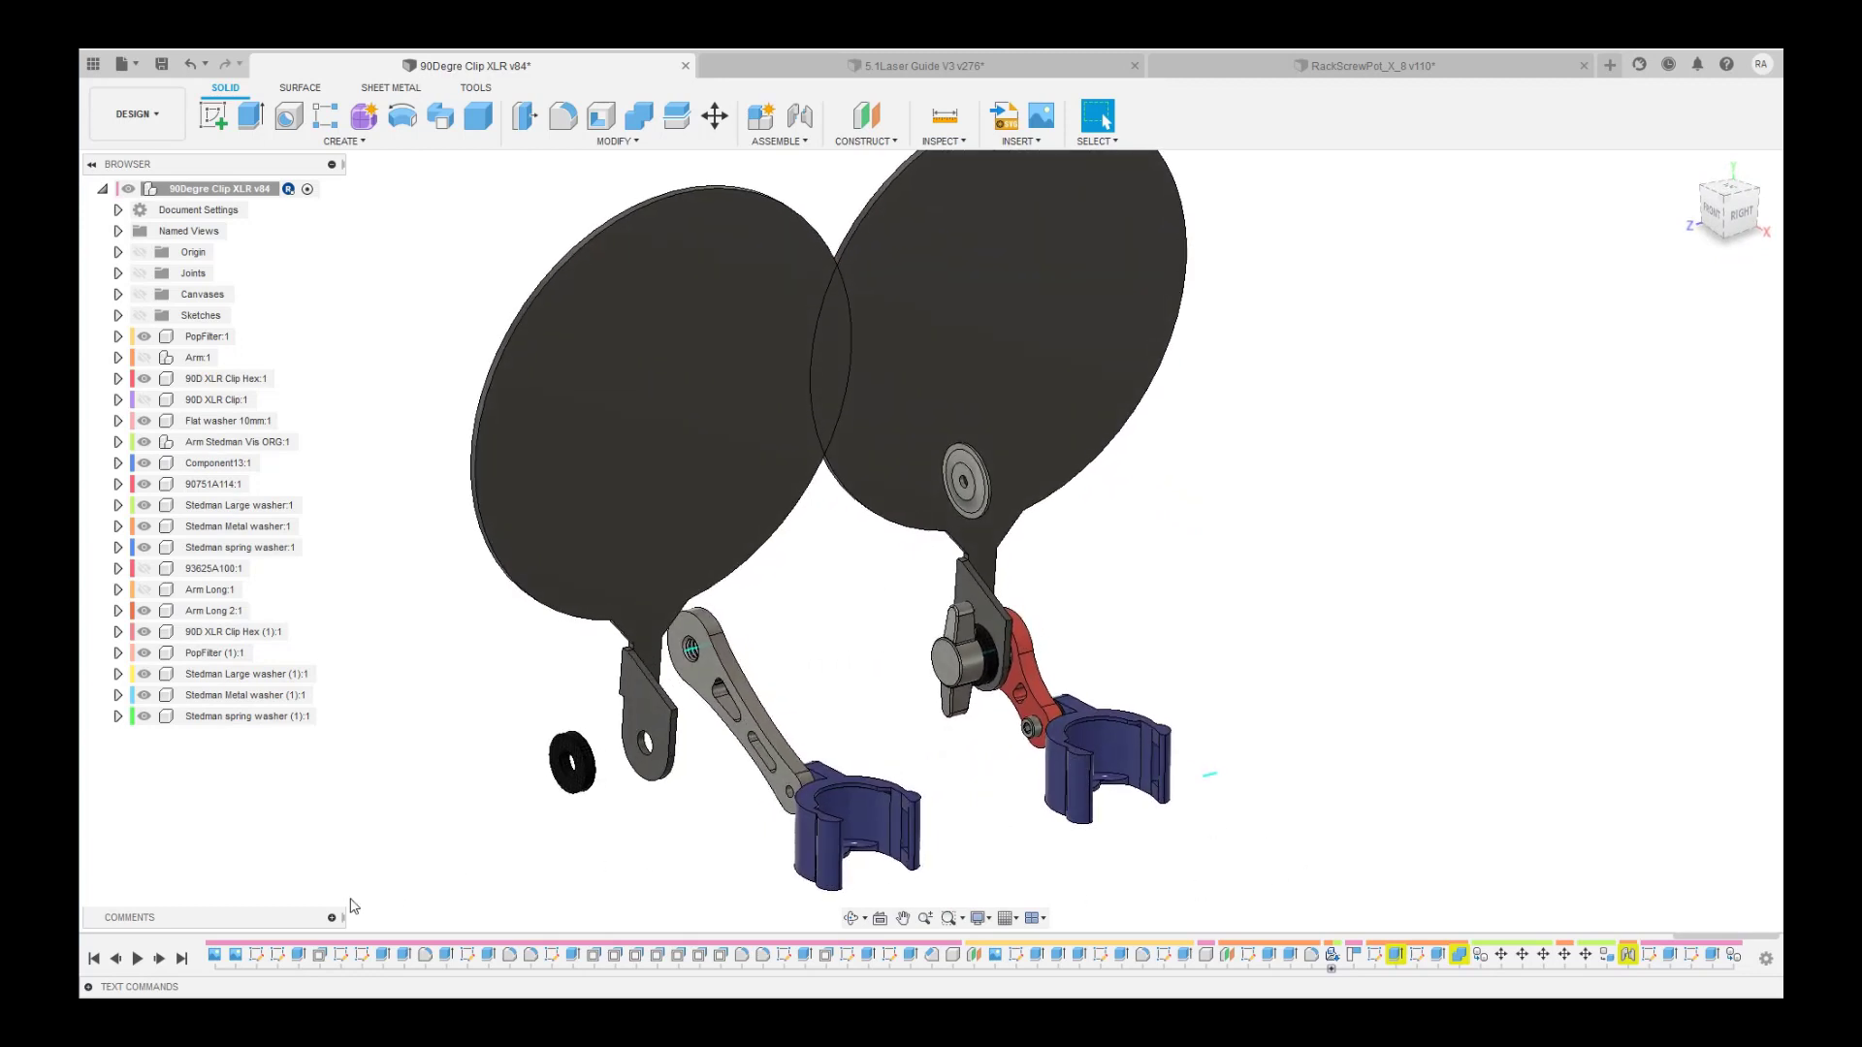
# Step: Advance through the 90Degre Clip XLR design's history feature by feature to review how the assembly was built
pyautogui.click(158, 960)
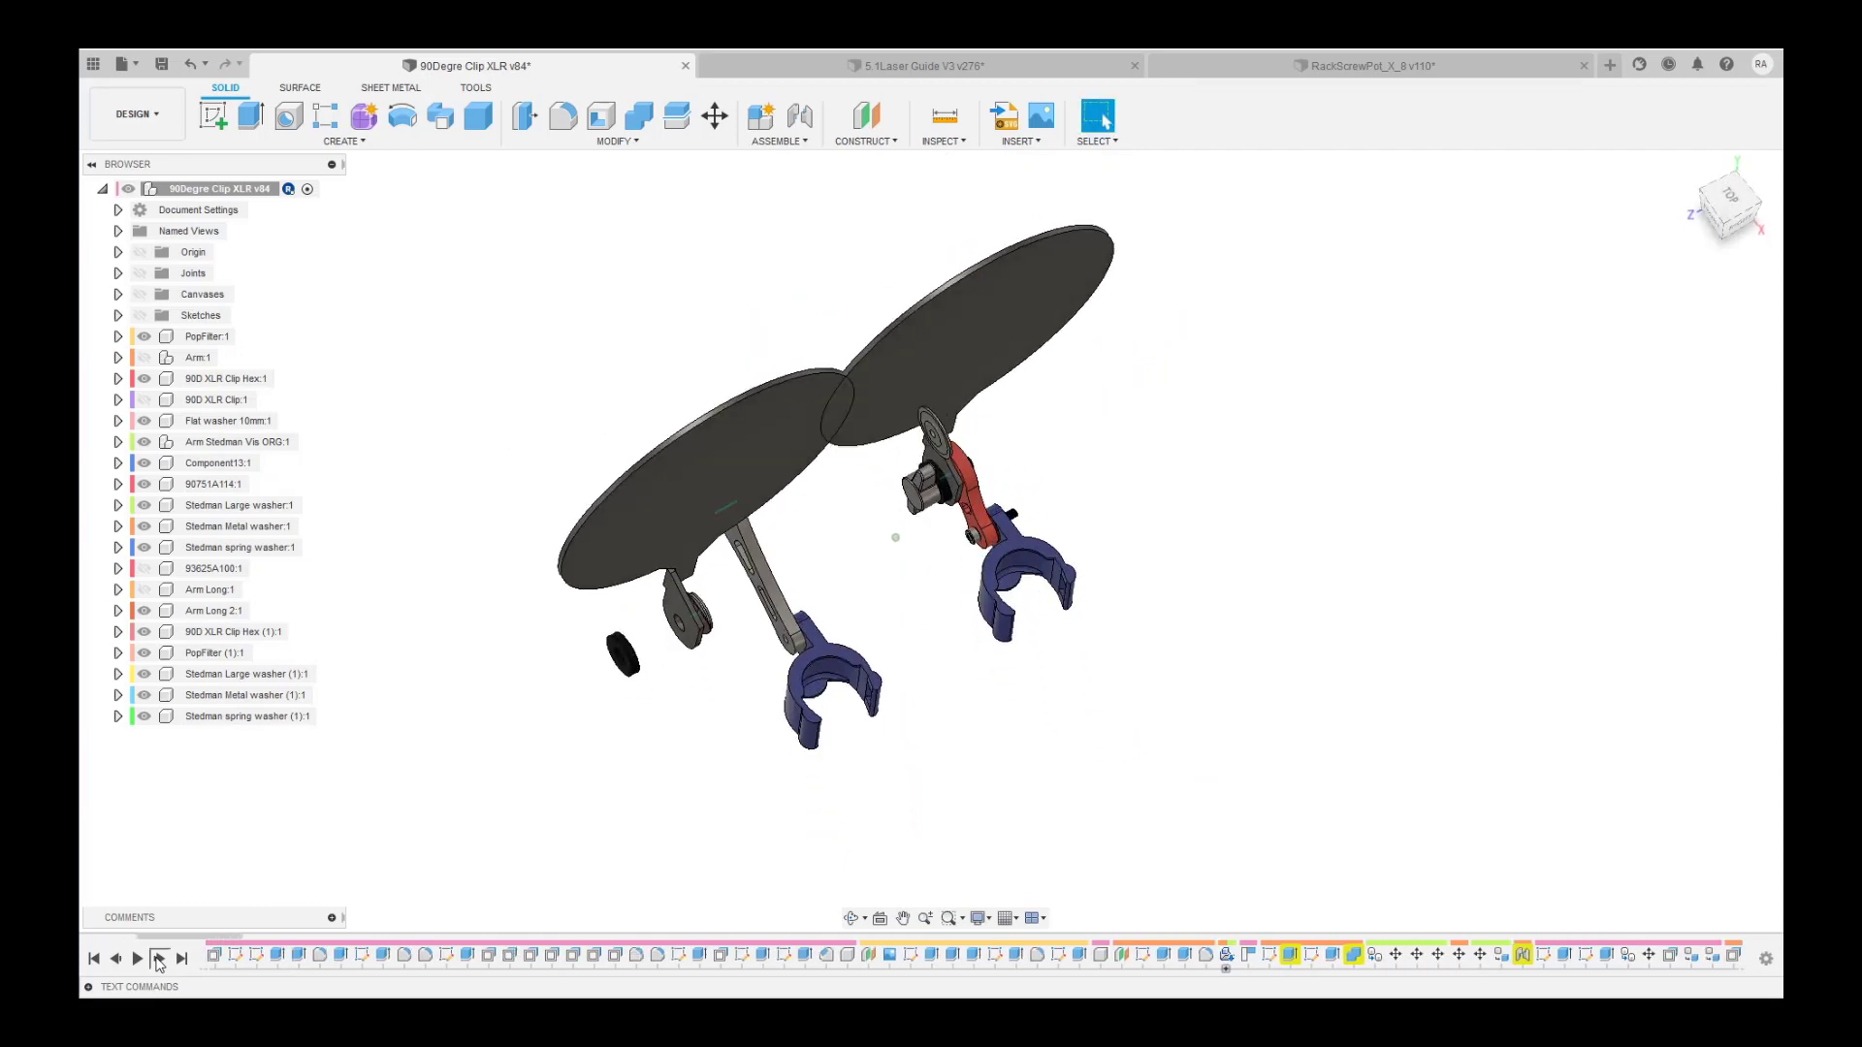
pyautogui.click(158, 960)
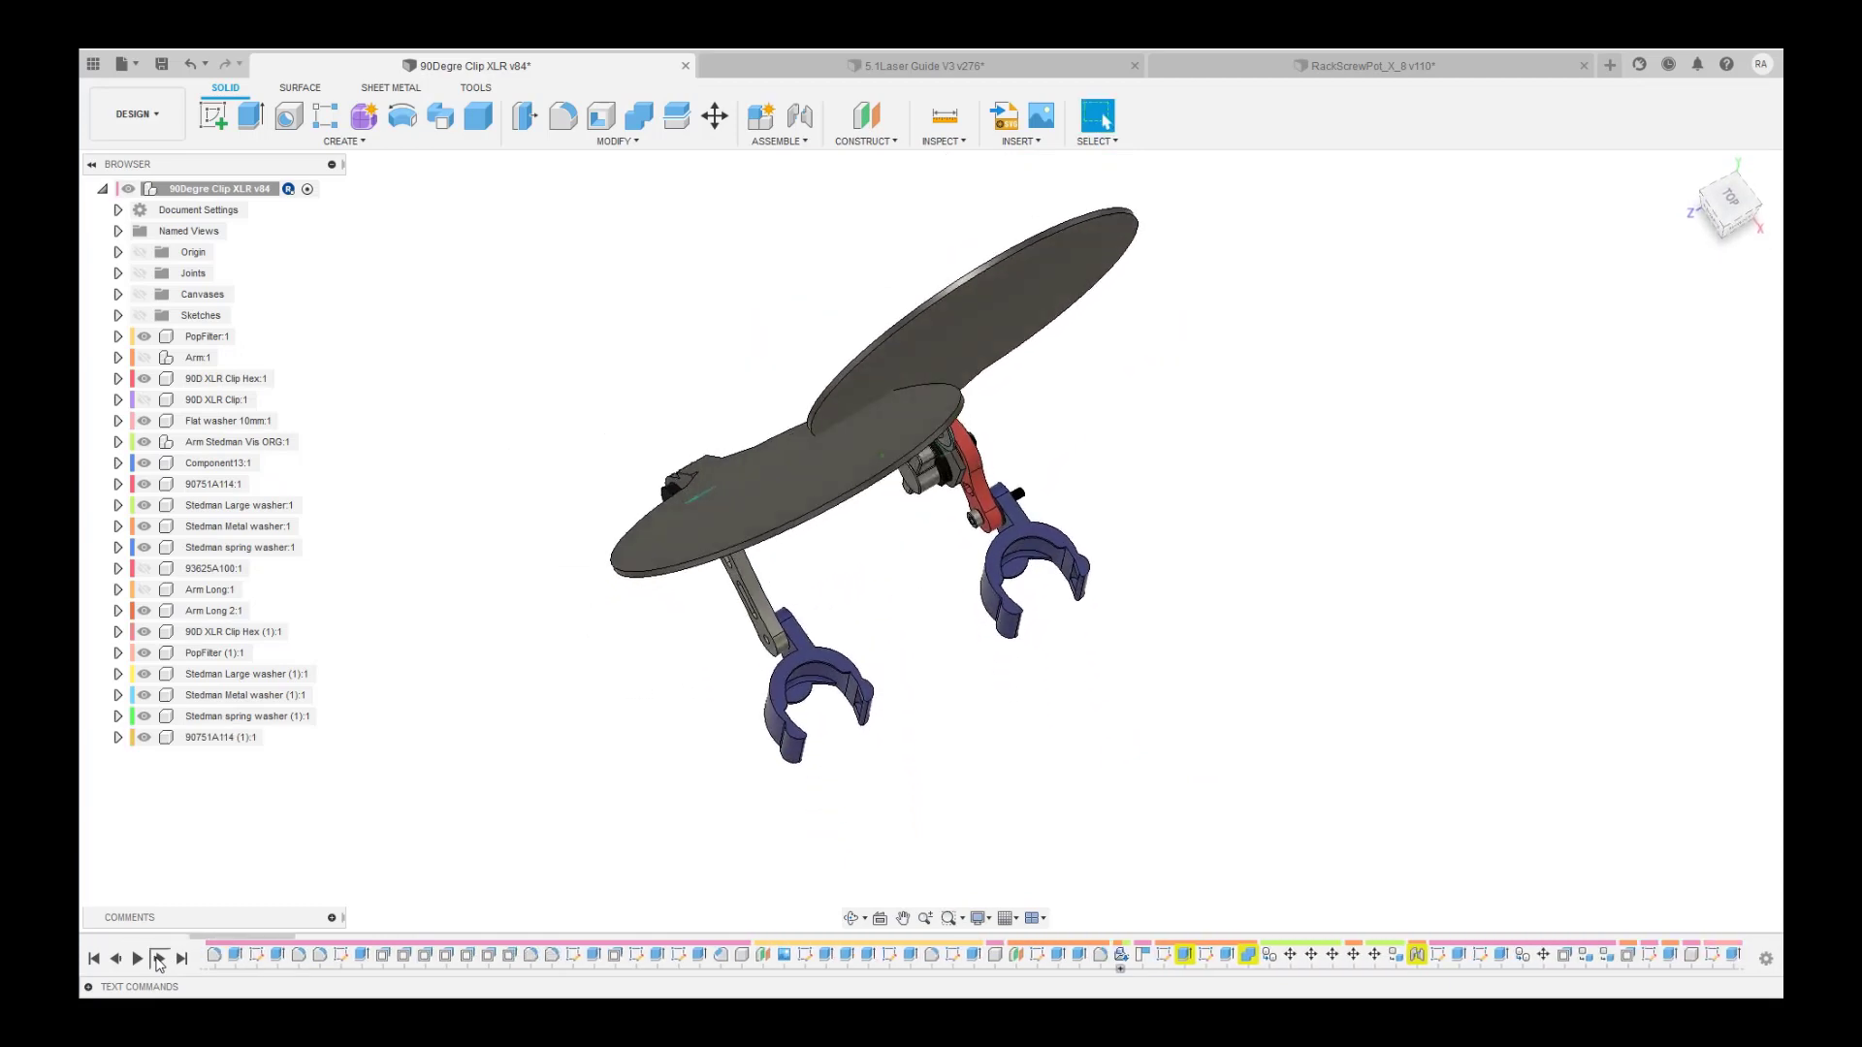